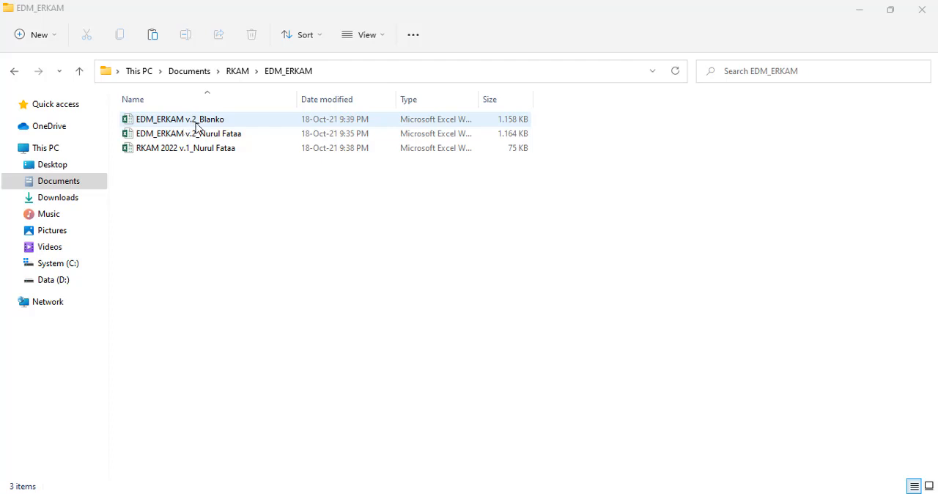
Step: Duplicate the EDM_ERKAM v.2_Blanko workbook within the EDM_ERKAM folder
click(196, 126)
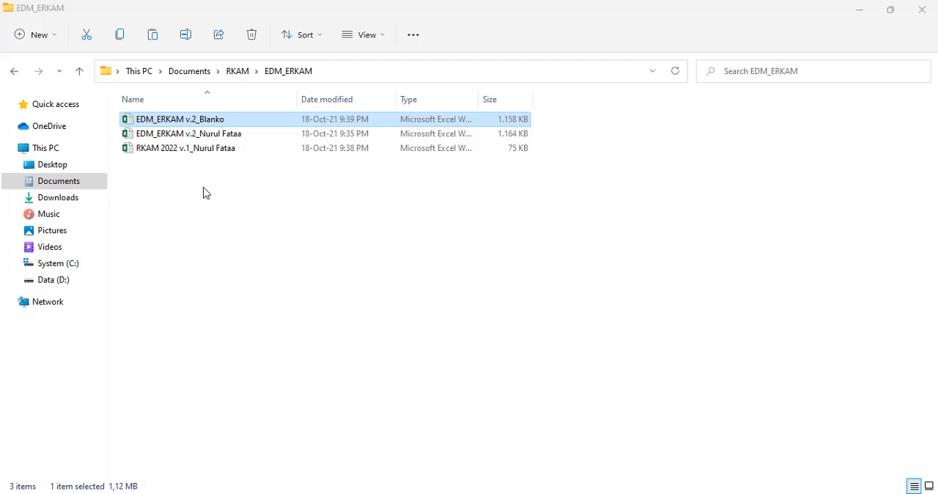
click(153, 37)
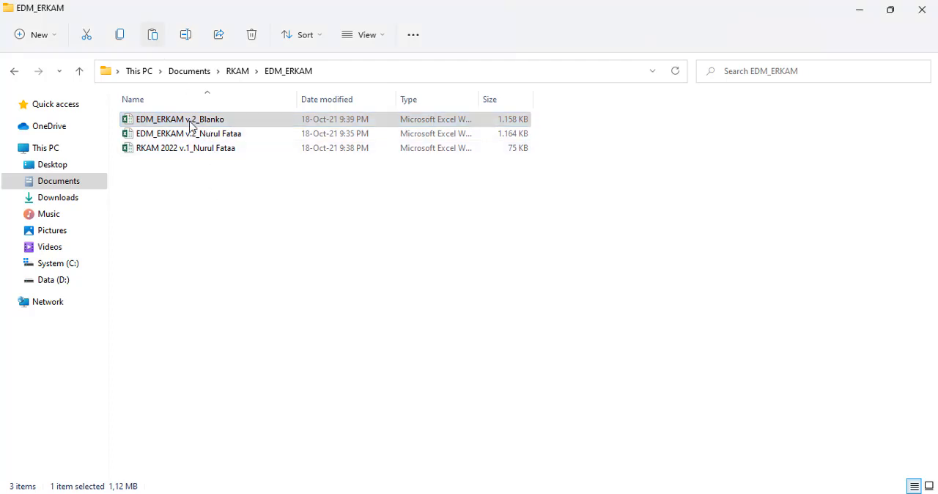
click(250, 156)
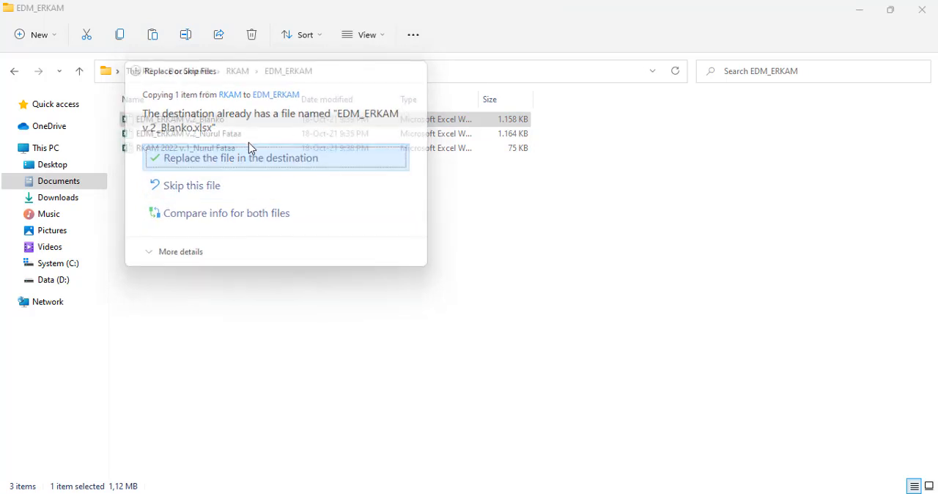
click(153, 36)
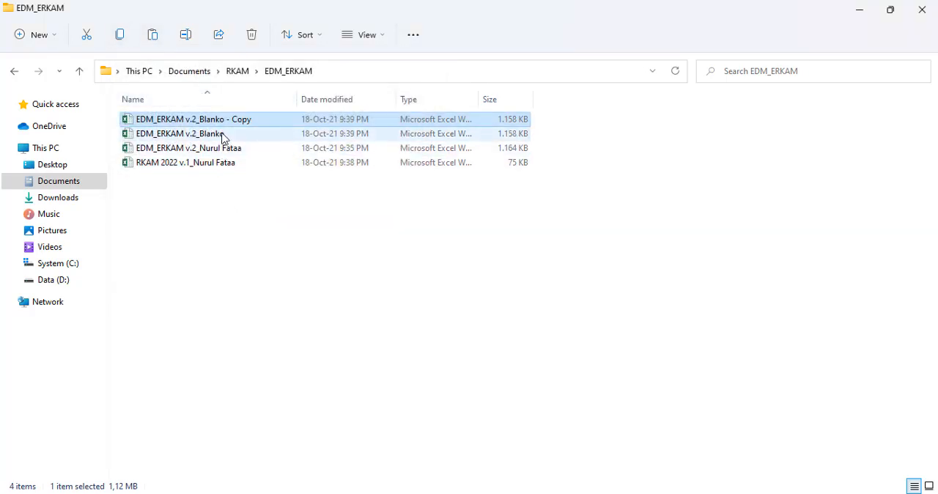
Step: Rename the copied workbook as EDM_ERKAM v.2_MIS Nurul Fataa
key(F2)
drag(199, 119, 265, 118)
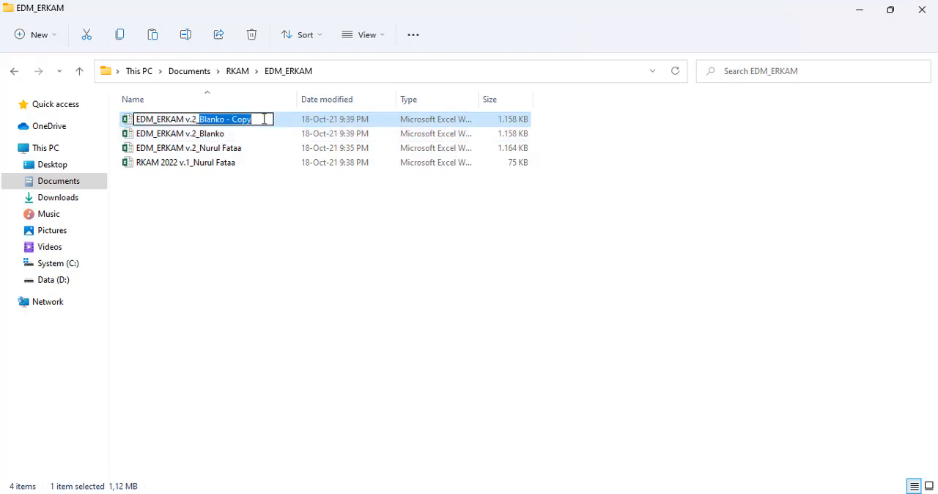
text(mi)
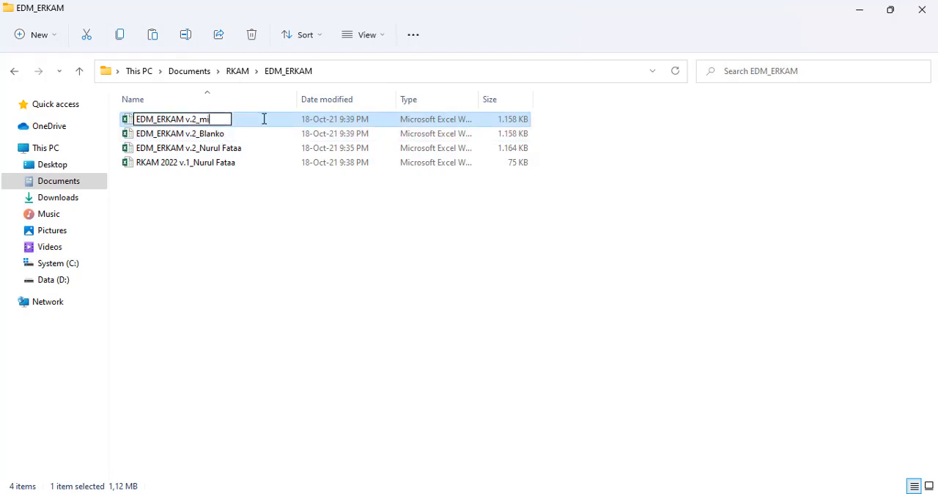
key(BackSpace)
key(BackSpace)
text(mi)
key(BackSpace)
key(BackSpace)
text(MIS Nurul Fataa)
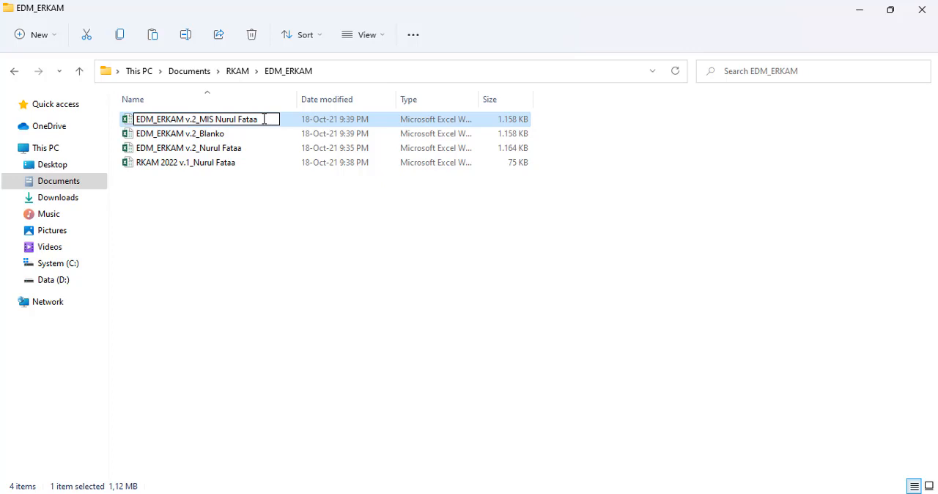
key(Return)
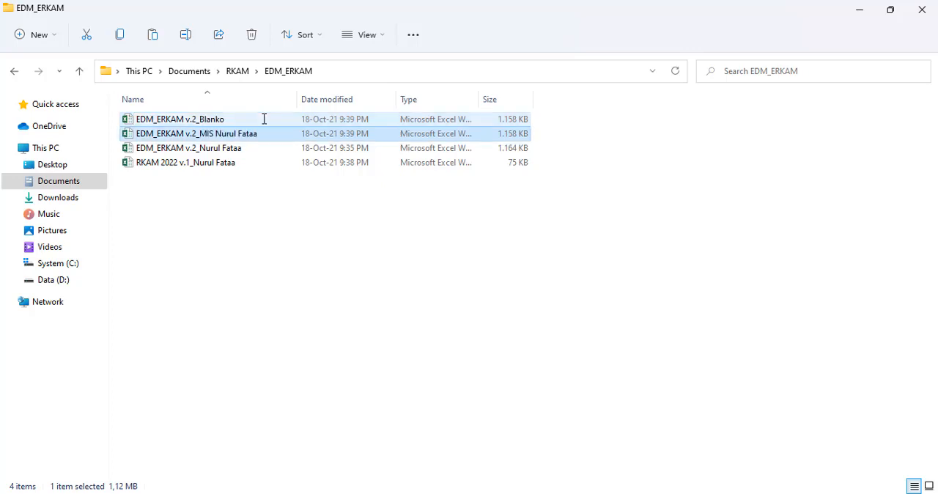
Step: Open the EDM_ERKAM v.2_MIS Nurul Fataa workbook, enable its content and continue without updating the links
key(Return)
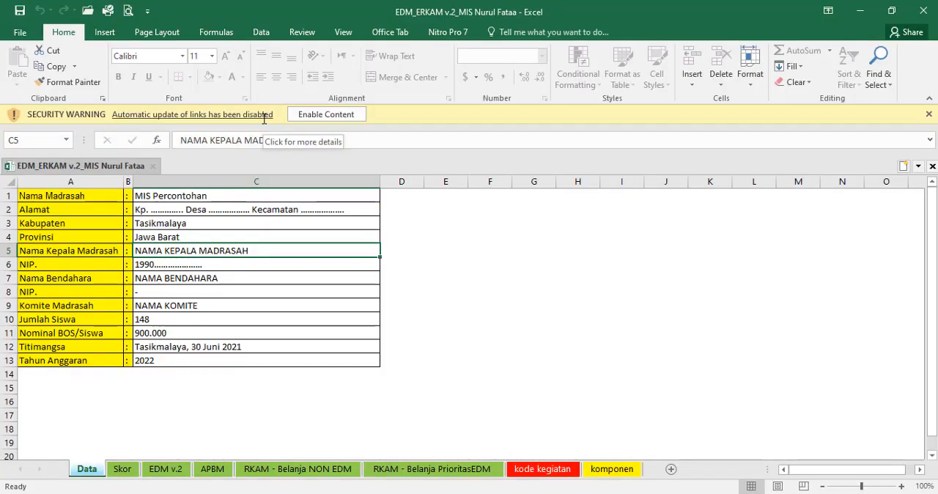
click(327, 119)
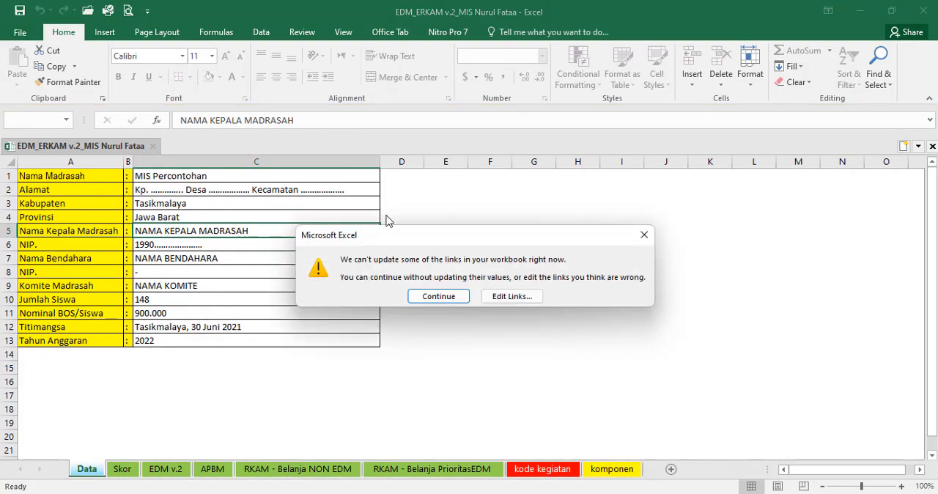
click(433, 300)
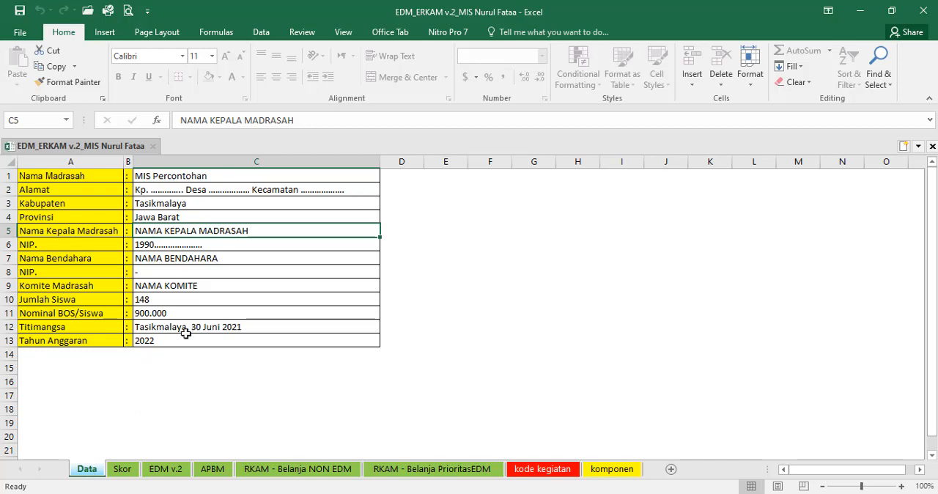
Step: Set Nama Madrasah in cell C1 of the Data sheet to MIS Nurul Fataa
click(174, 176)
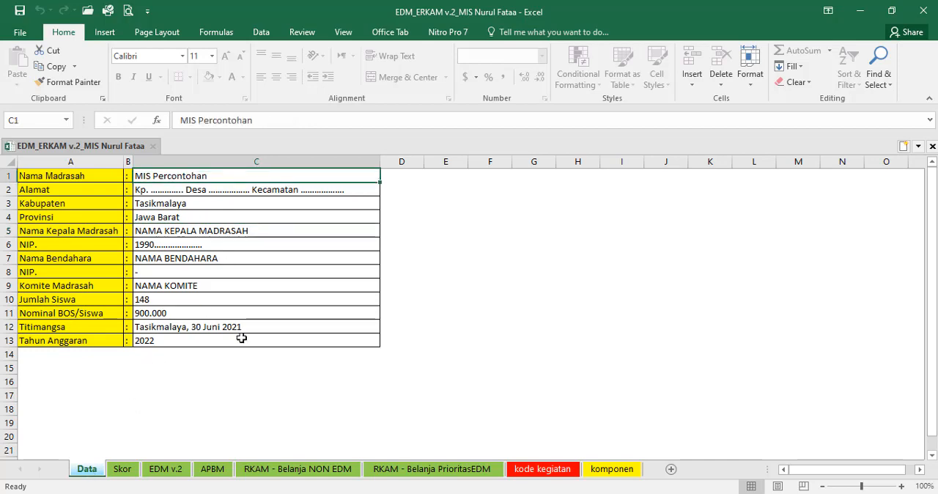
text(MIS)
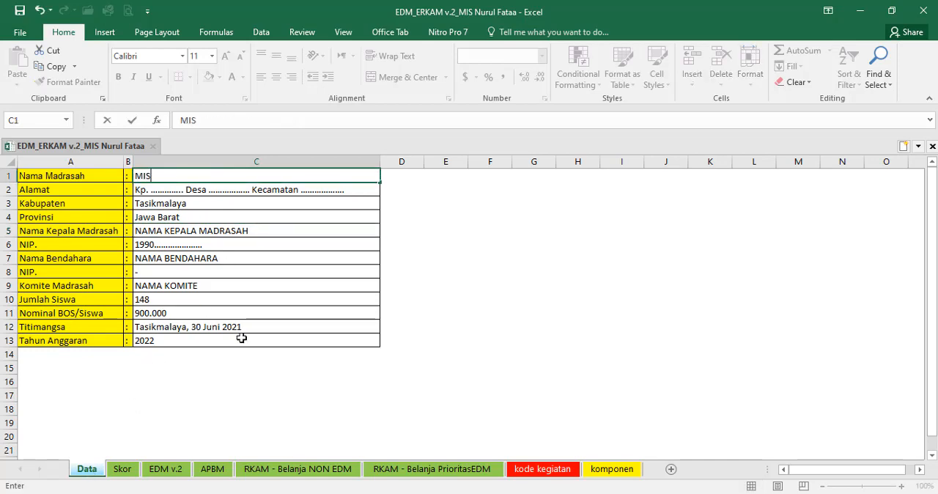
text( Nurul Fataa)
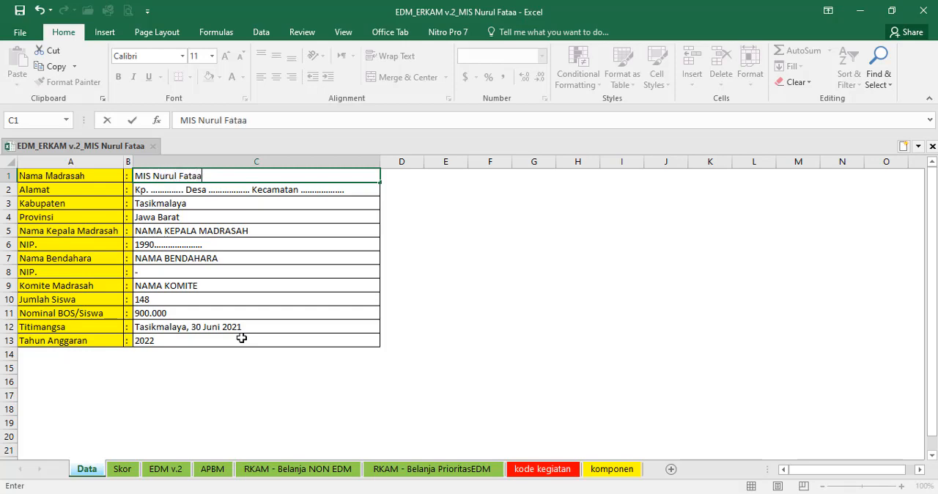
key(Return)
Step: Enter the school's full address, with kampung, desa and kecamatan, in the Alamat cell C2
text(Kp. Kara)
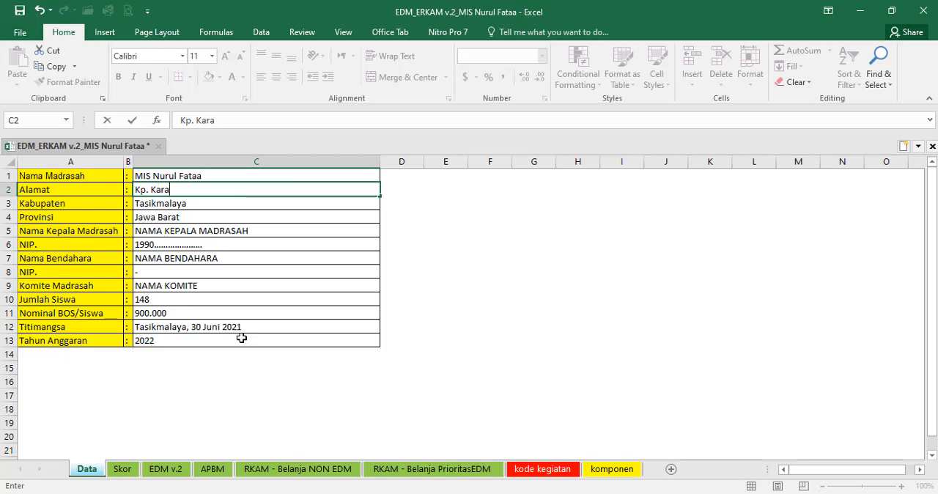
text(ngmekar Des)
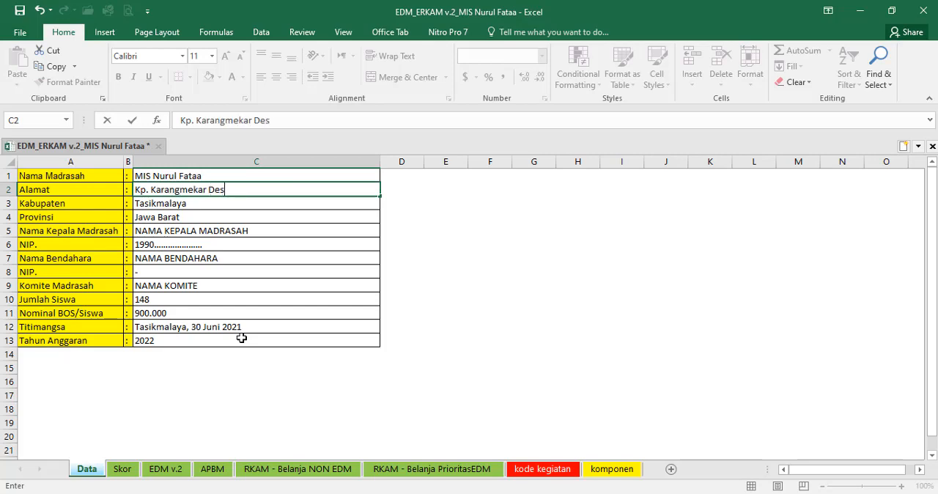
text(a Hegarwangi)
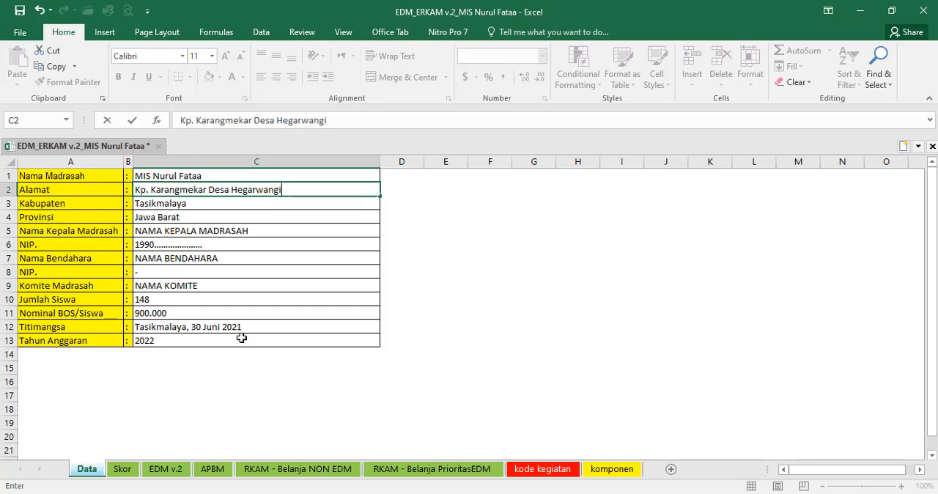
text( Kecamatan ban)
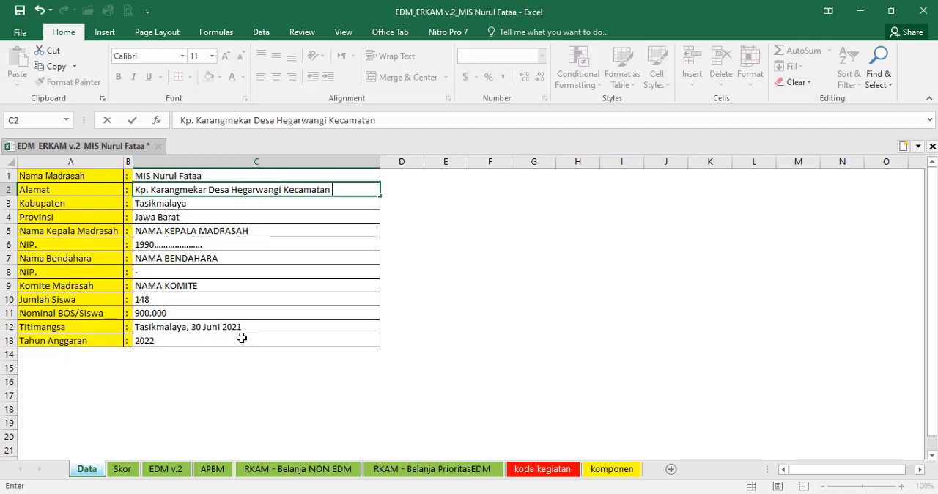
key(BackSpace)
key(BackSpace)
key(BackSpace)
text(Bantarkalong)
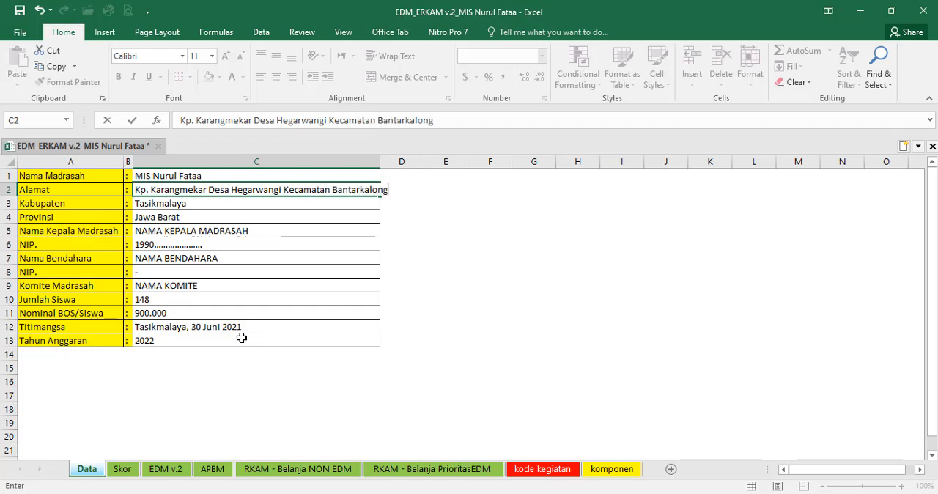
key(Return)
Step: Enter the headmaster's name with academic title in the Nama Kepala Madrasah cell C5
key(Down)
key(Down)
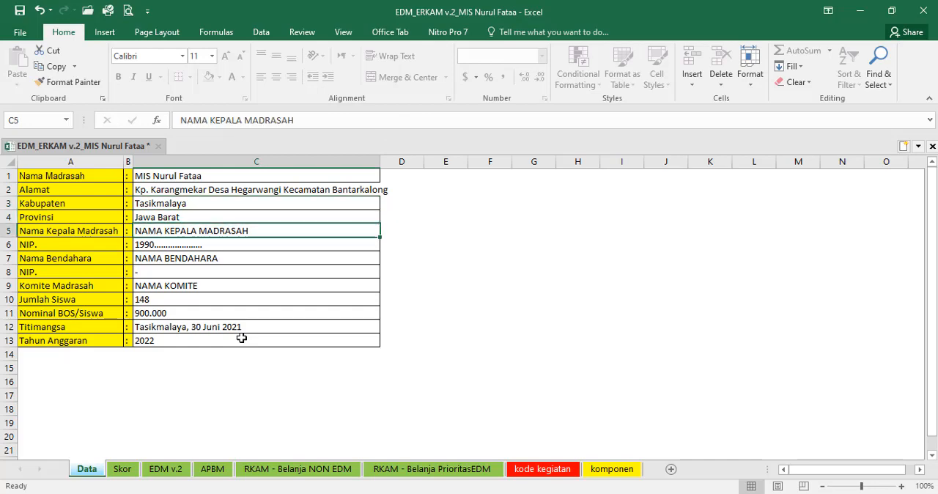
text(ROHMAYA)
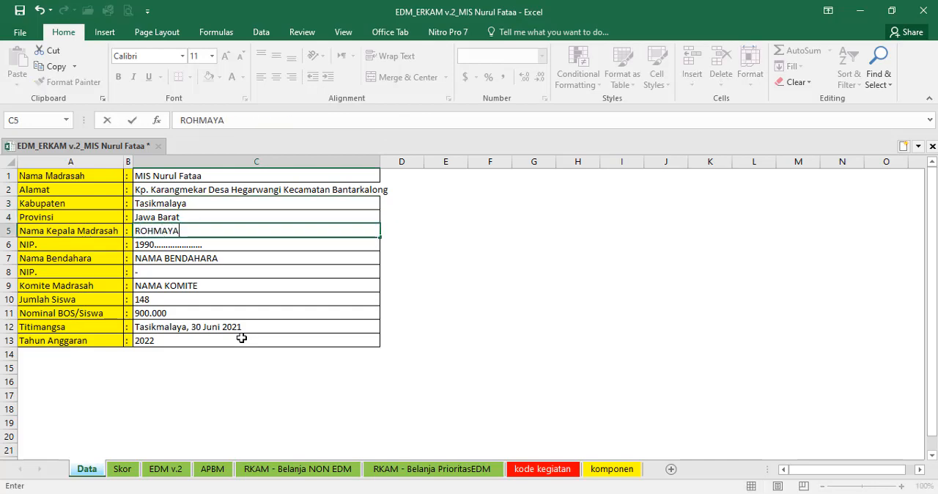
text(TI, S.Pd)
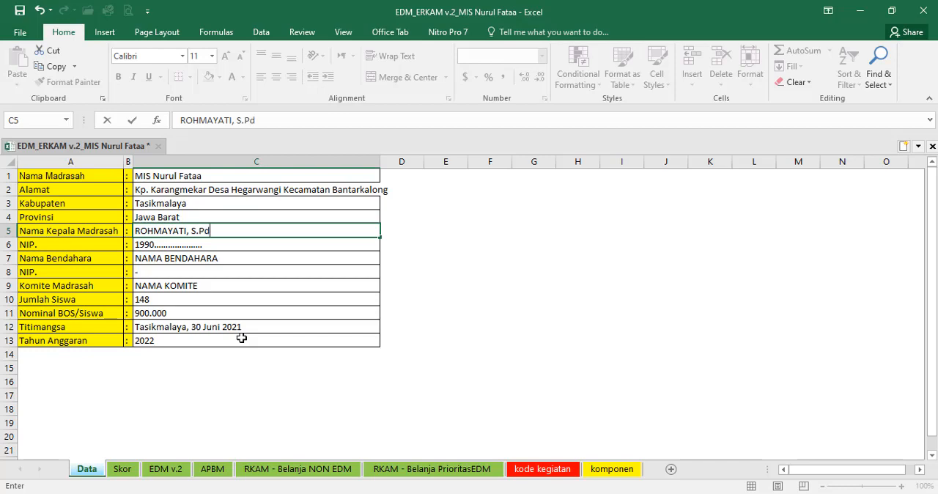
text(.I)
key(Return)
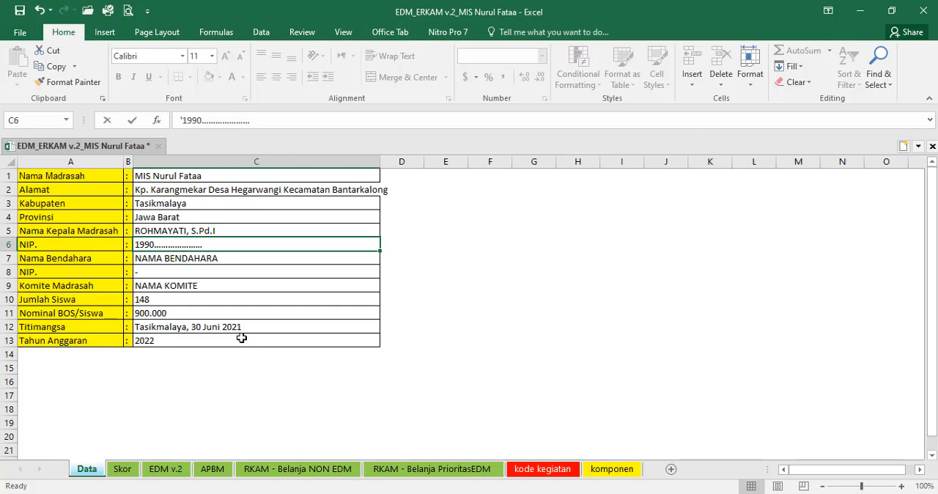
Step: Replace the placeholder in cell C6 with the headmaster's NIP, keeping it stored as text
key(F2)
key(shift+Home)
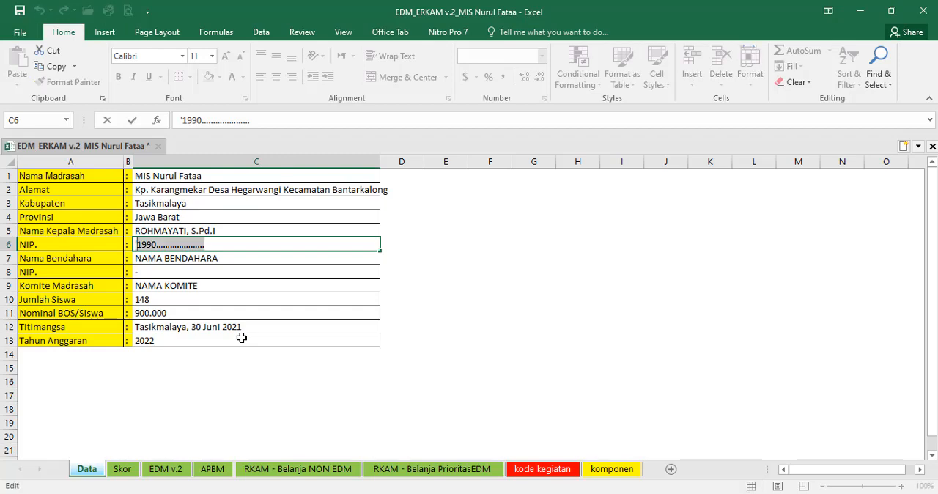
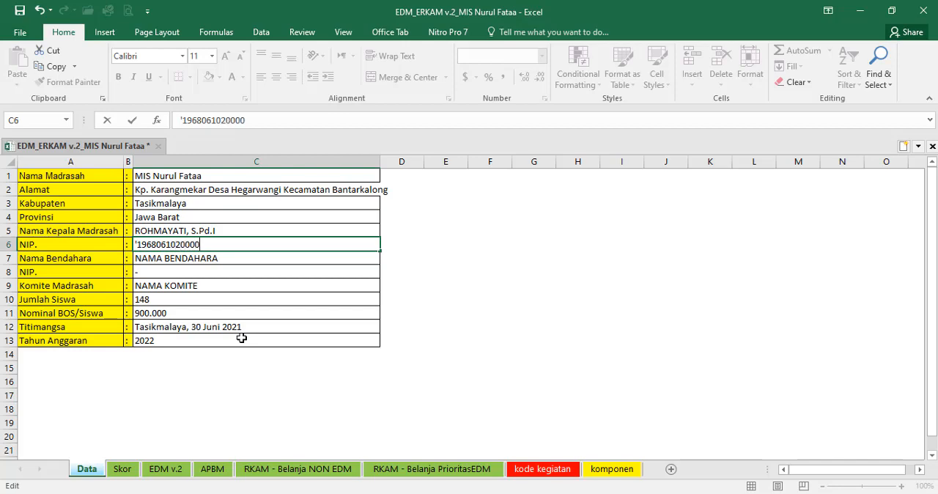
key(Return)
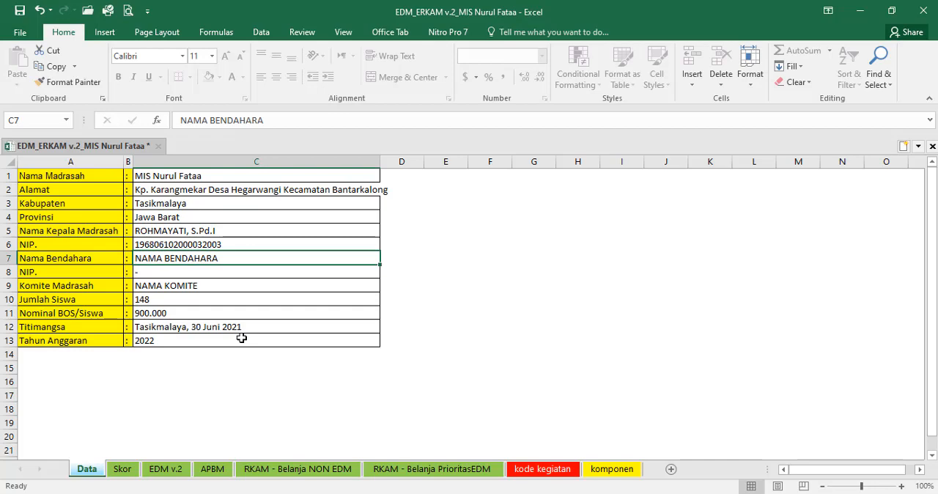
Step: Enter the treasurer's name with title in C7 and the committee representative's name in C9, leaving the treasurer's NIP as it is
text(IIS)
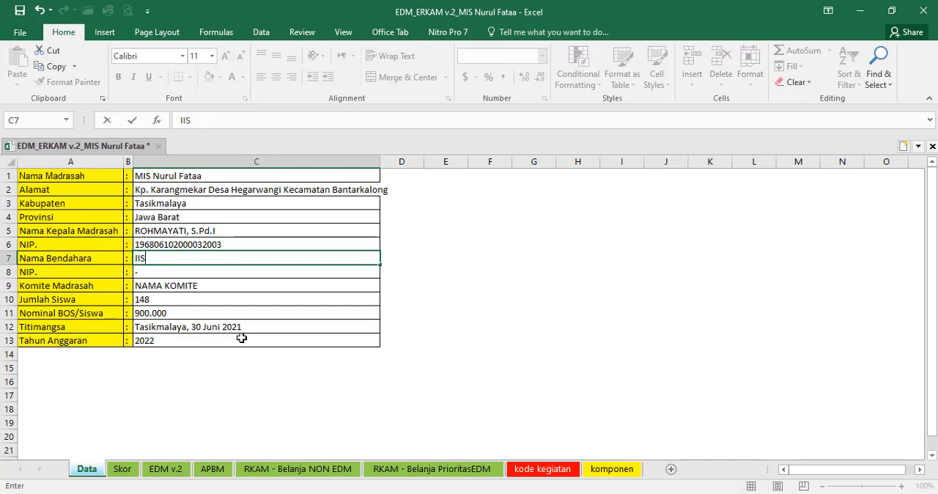
text(, S.Ag)
key(Return)
key(Return)
text(A)
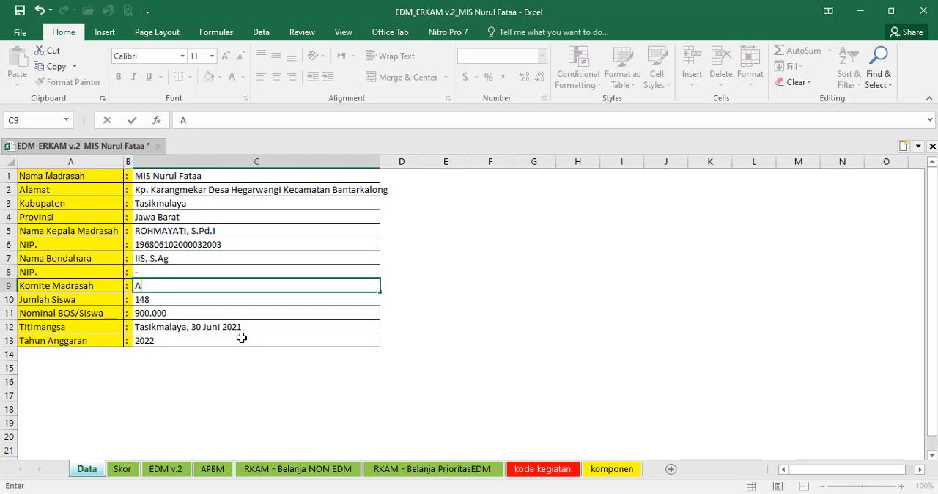
text(j. SUMPENA)
key(Return)
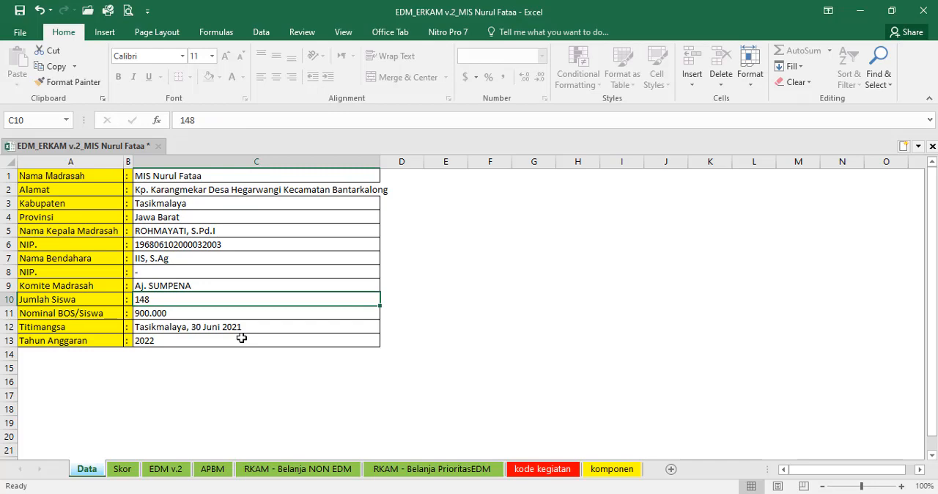
Step: Select the Nominal BOS/Siswa cell C11, then switch to the BOS Kemenag dashboard in Chrome and set its budget year to 2022
click(151, 314)
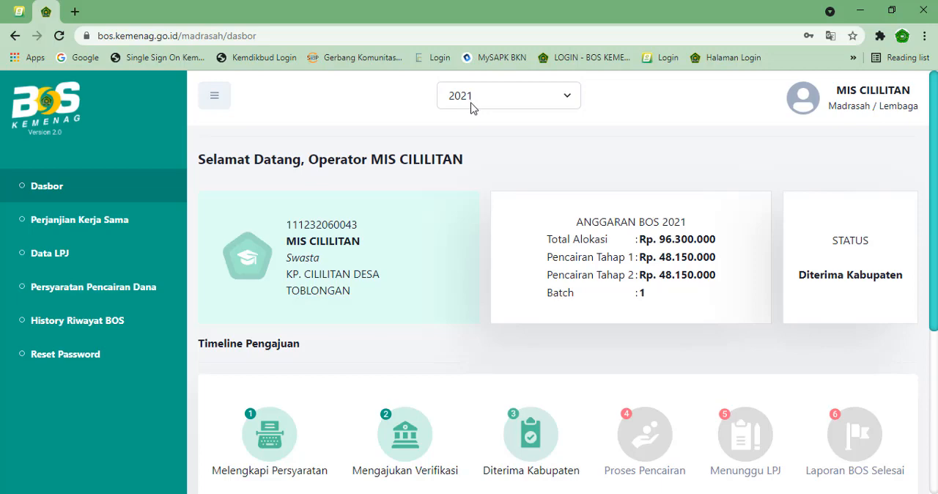
click(555, 101)
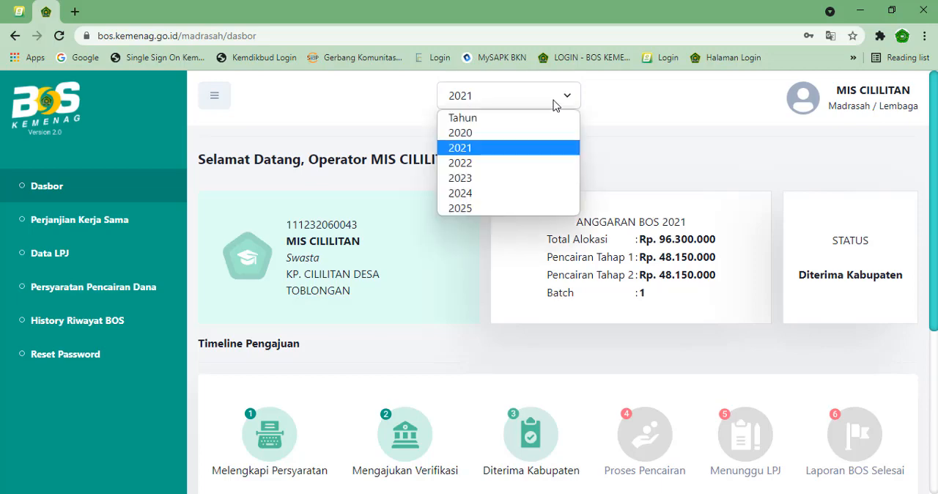
click(481, 163)
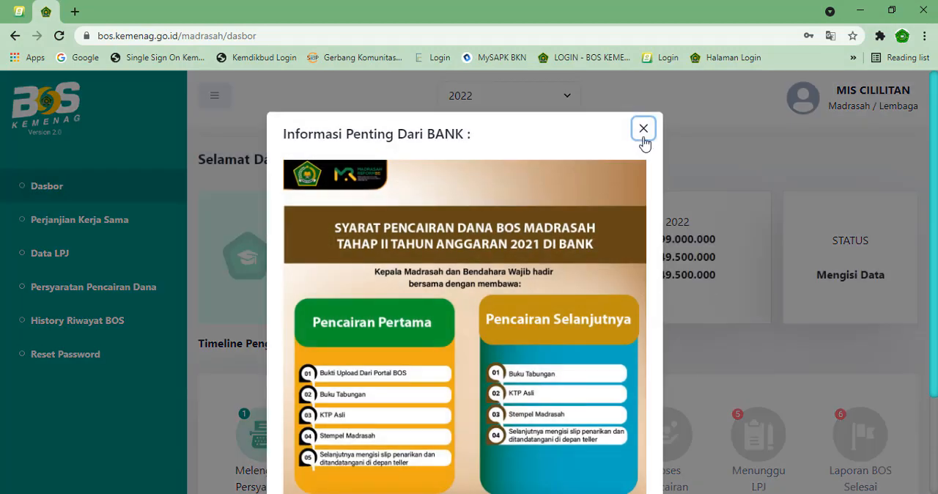
click(644, 128)
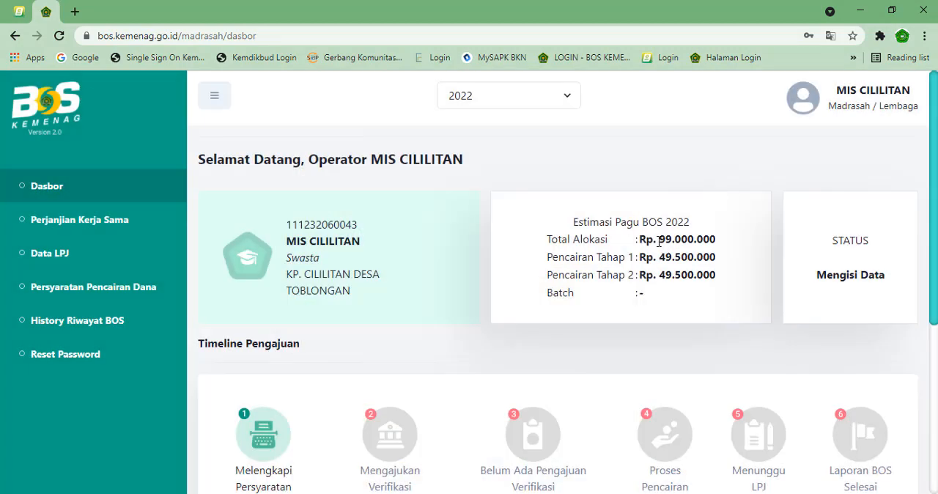
Step: Copy the Total Alokasi amount from the Estimasi Pagu BOS 2022 card and switch back to the Excel workbook
drag(658, 239, 710, 240)
click(678, 241)
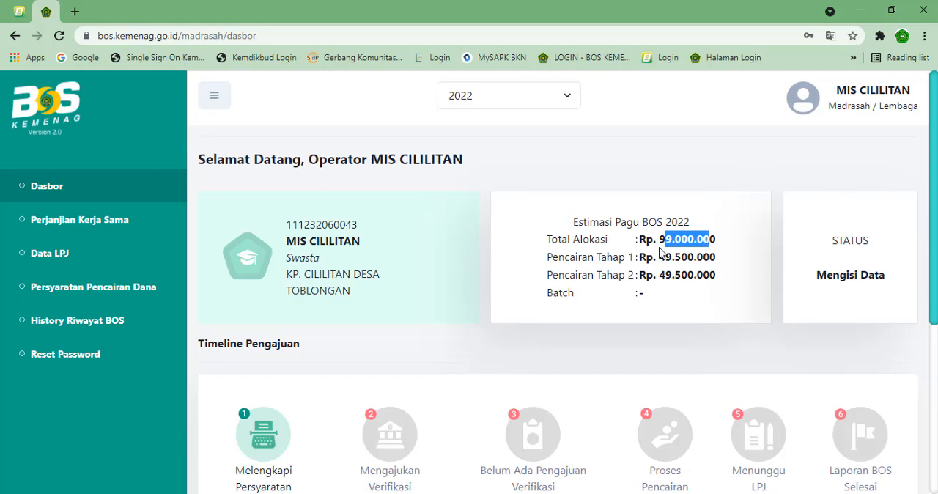
drag(659, 240, 715, 239)
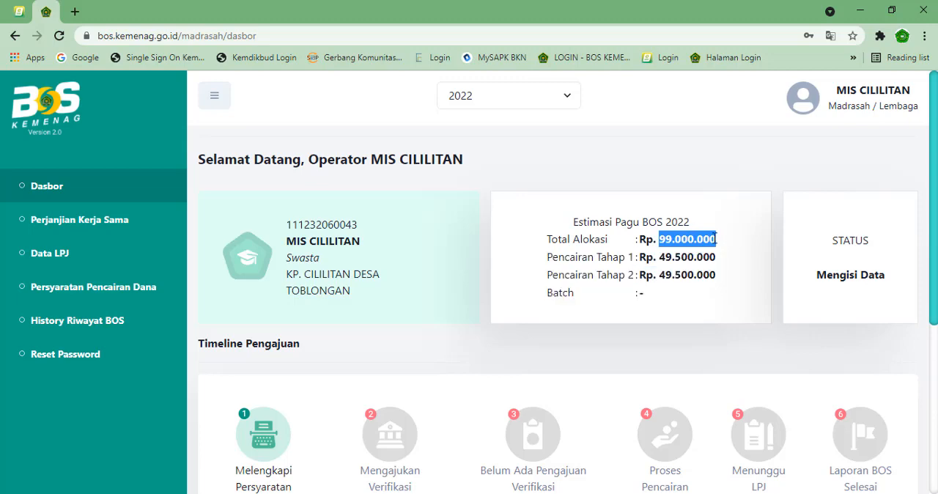
right_click(671, 236)
click(693, 245)
key(alt+Tab)
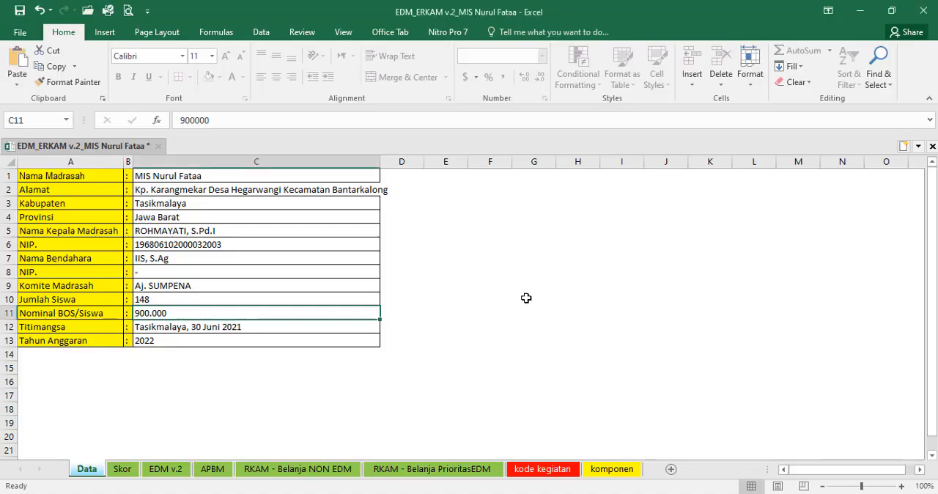
Step: Create a new blank workbook, paste the copied Total Alokasi amount into I6 with destination formatting, and autofit column I
key(ctrl+n)
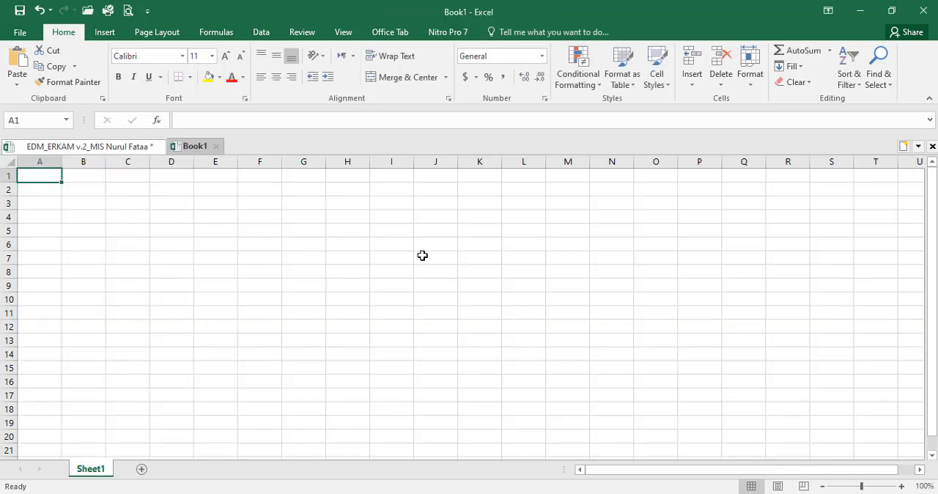
click(389, 242)
click(17, 83)
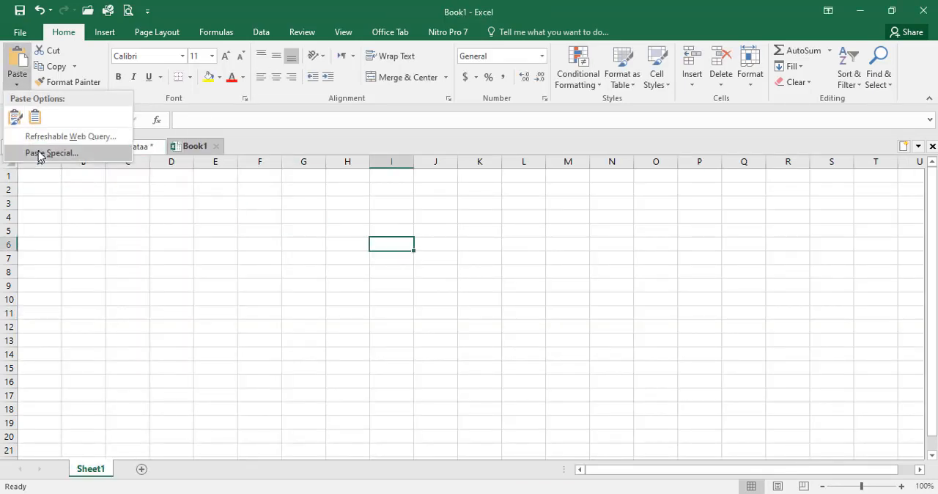
click(33, 121)
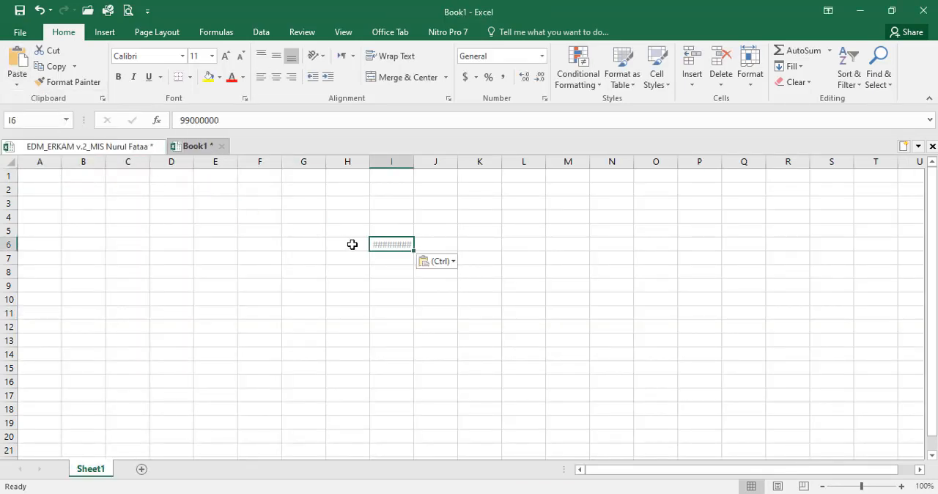
double_click(413, 161)
Step: Divide the pasted allocation by 900000 with the formula =I6/900000 in J6, then select that cell to check it
click(434, 247)
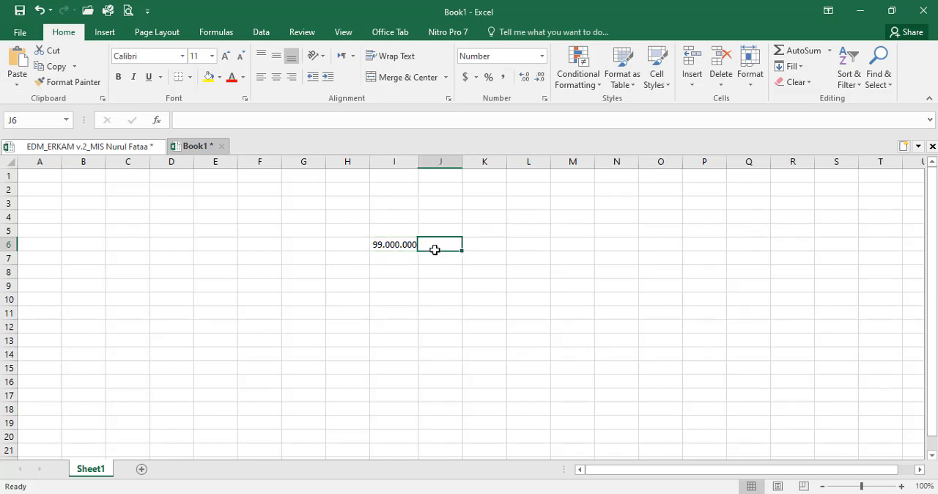
text(=)
key(Left)
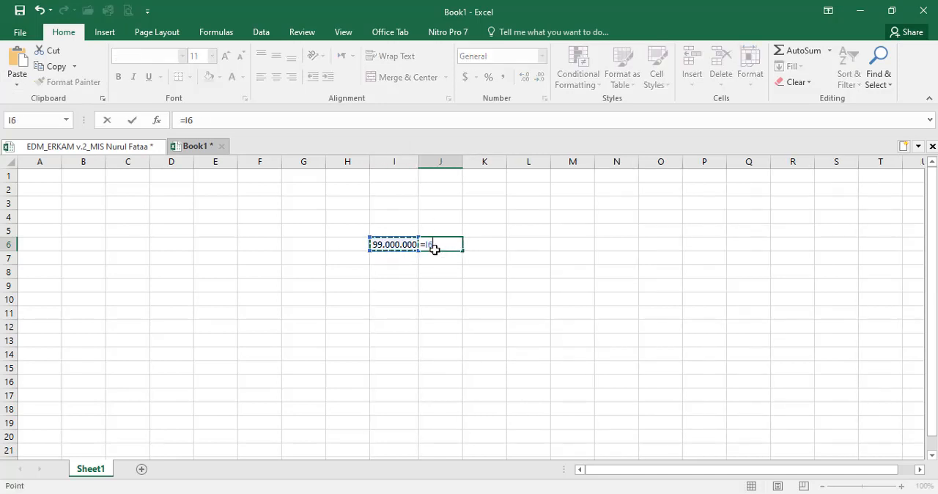
text(/90)
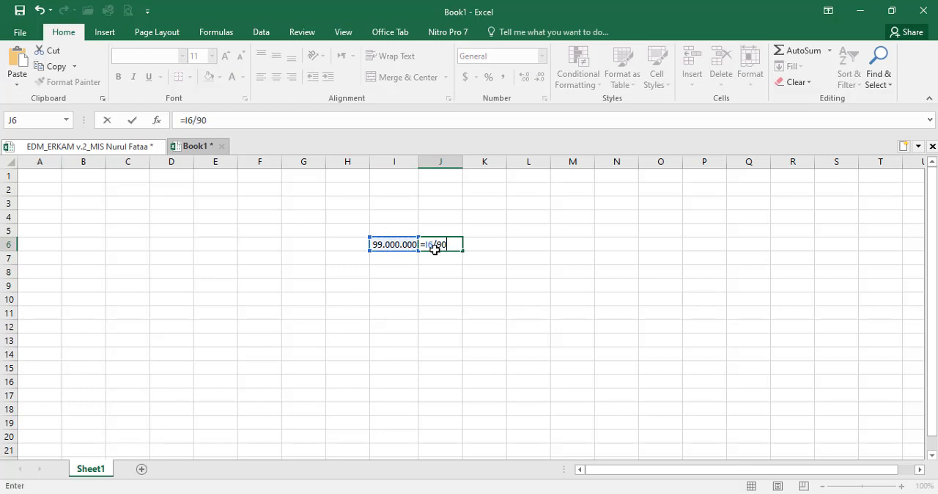
text(0000)
key(Return)
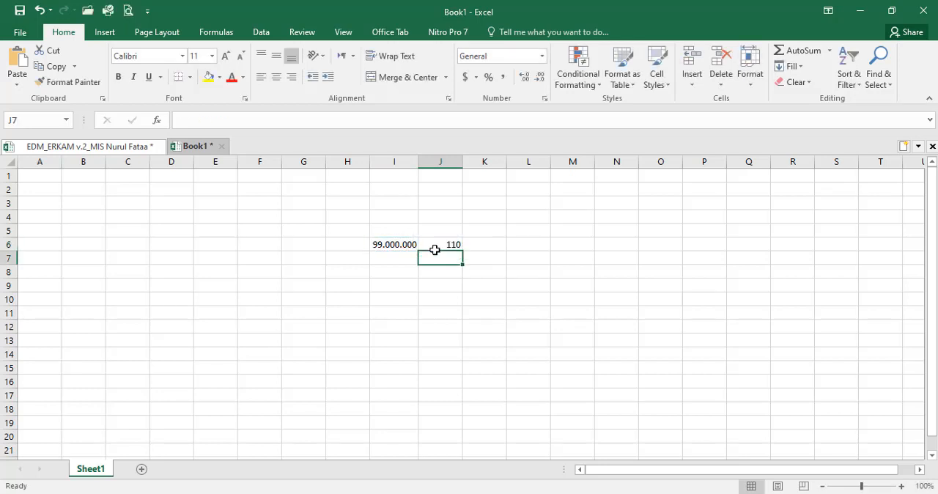
click(435, 250)
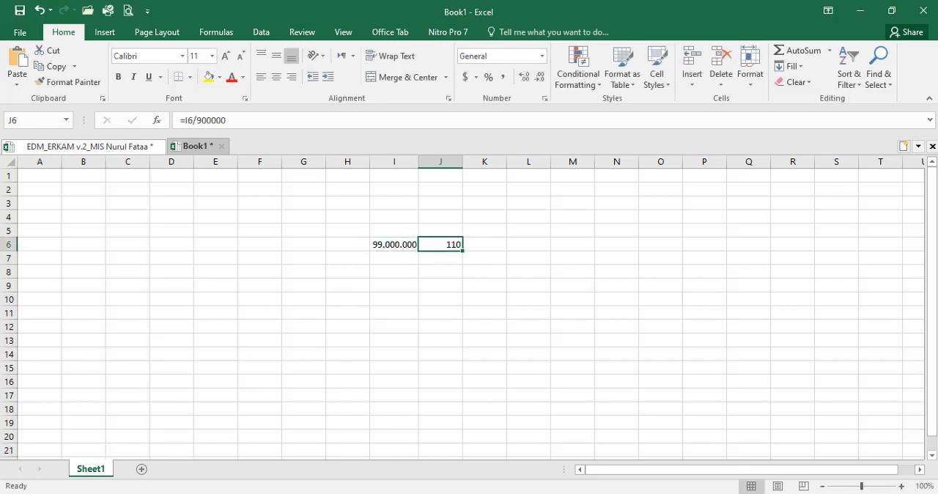
Step: Switch to the BOS Kemenag dashboard in Chrome and log out of the current madrasah account
key(alt+Tab)
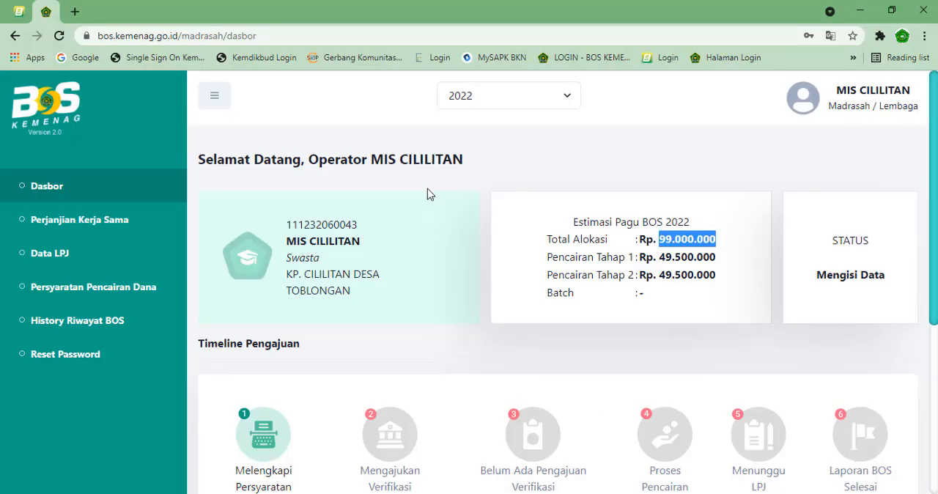
click(828, 110)
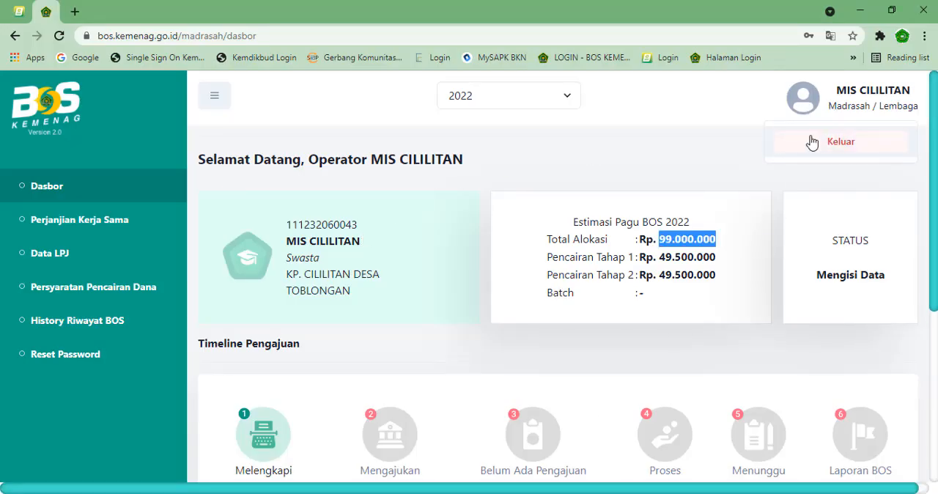
click(812, 144)
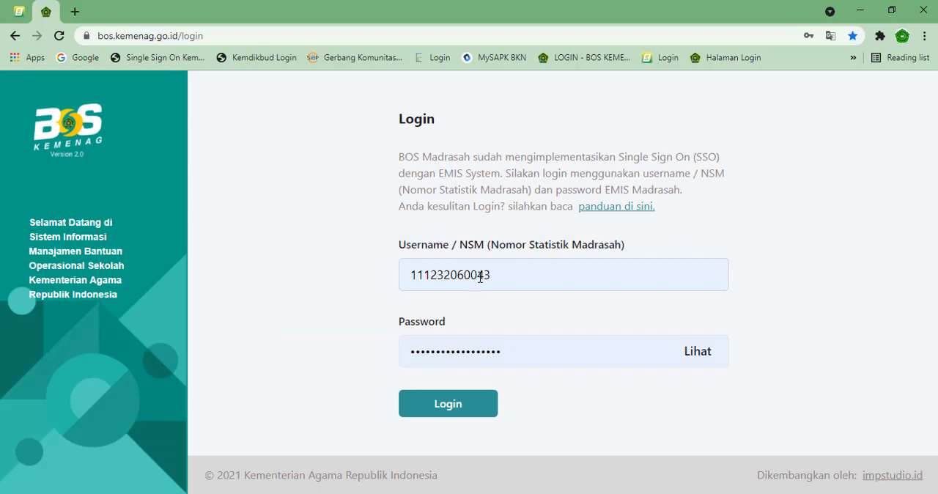
Step: Change the last digit of the username / NSM, replace the account password with the copied NSM digits, and try to log in
drag(485, 274, 500, 278)
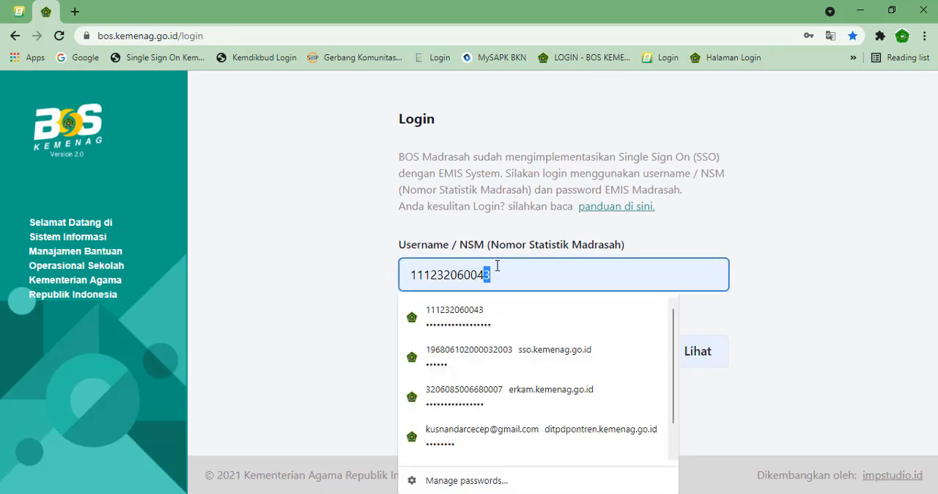
text(2)
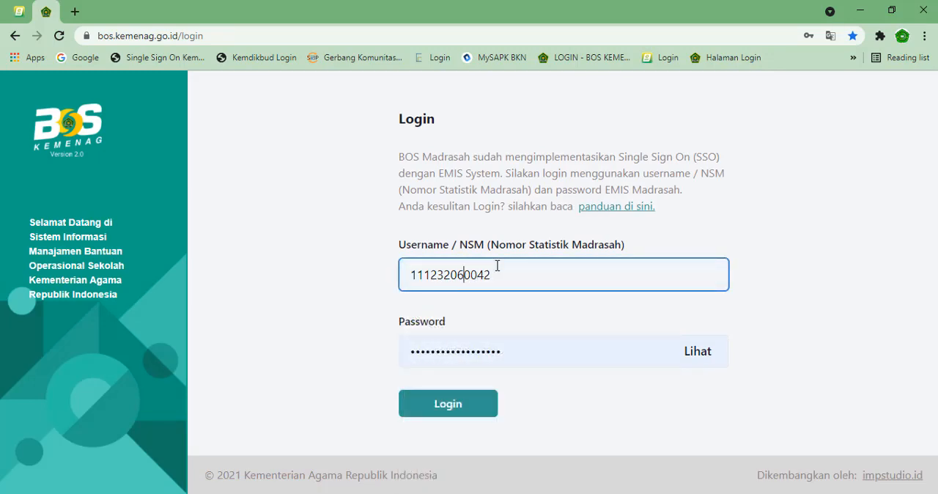
key(shift+Home)
key(ctrl+c)
key(Tab)
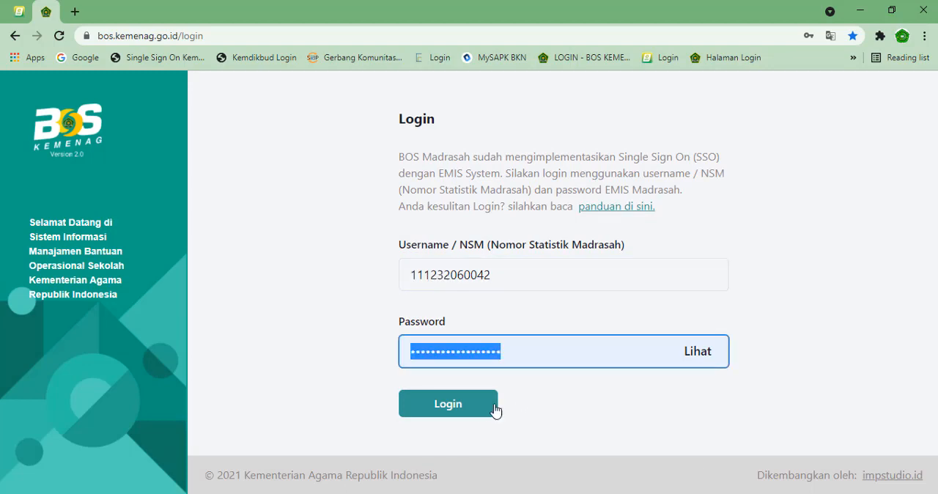
key(ctrl+v)
click(479, 411)
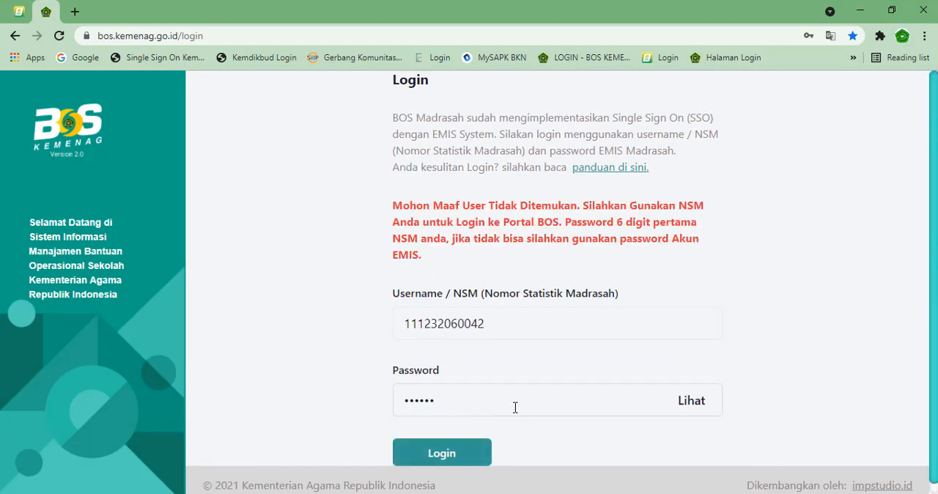
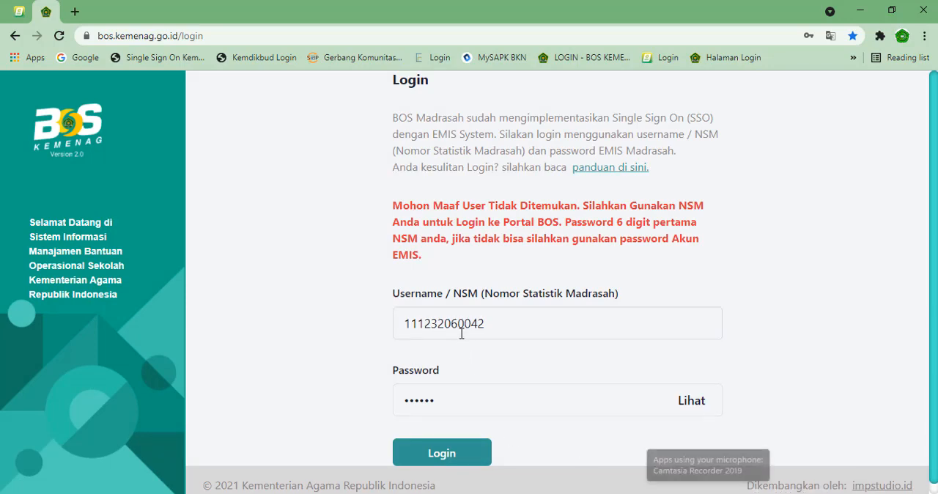
Step: Correct the last digit of the username / NSM, re-enter the account password from the leading NSM digits, log in, and dismiss the pop-ups
click(481, 325)
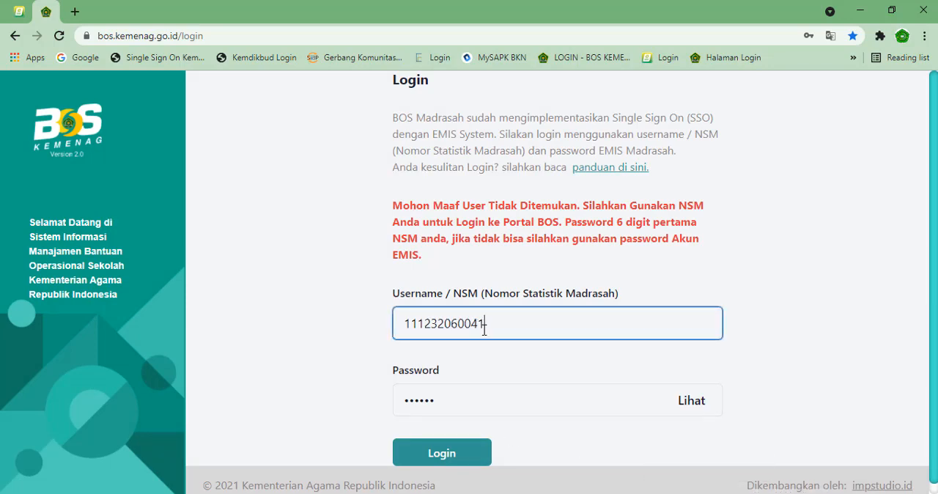
drag(445, 324, 379, 329)
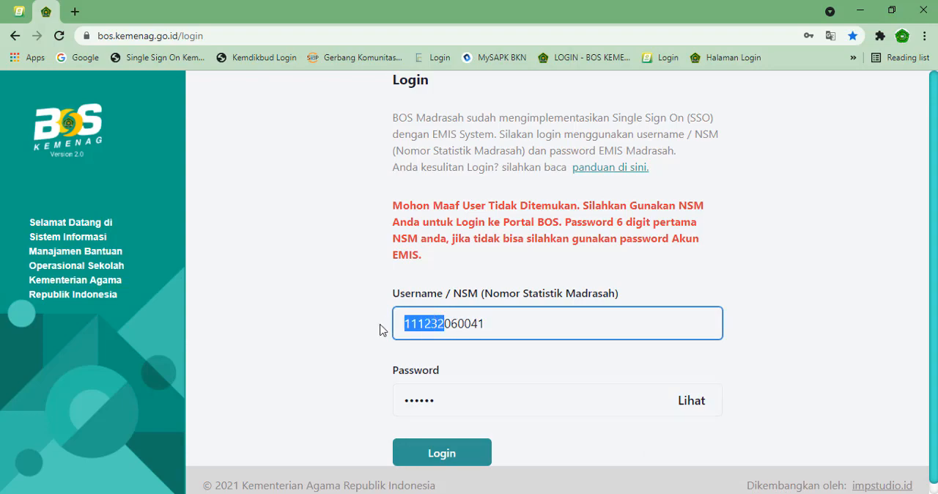
key(Tab)
click(446, 455)
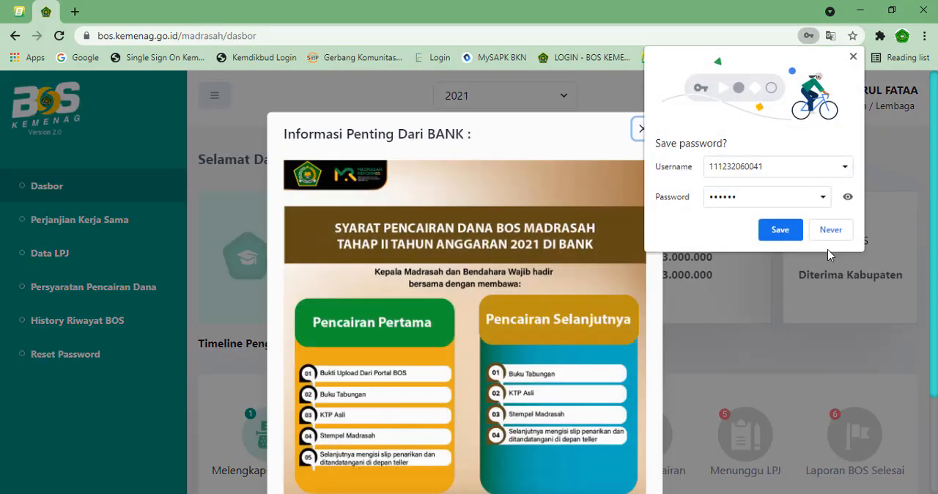
click(853, 57)
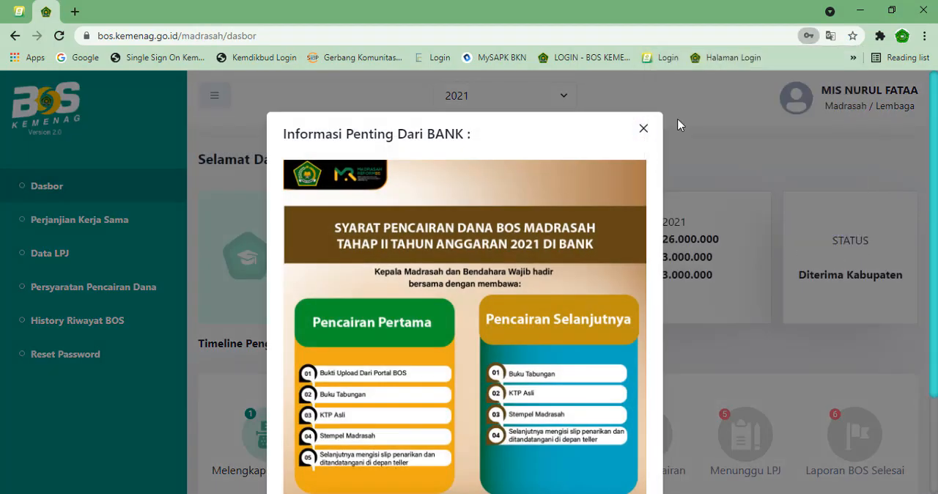
click(642, 131)
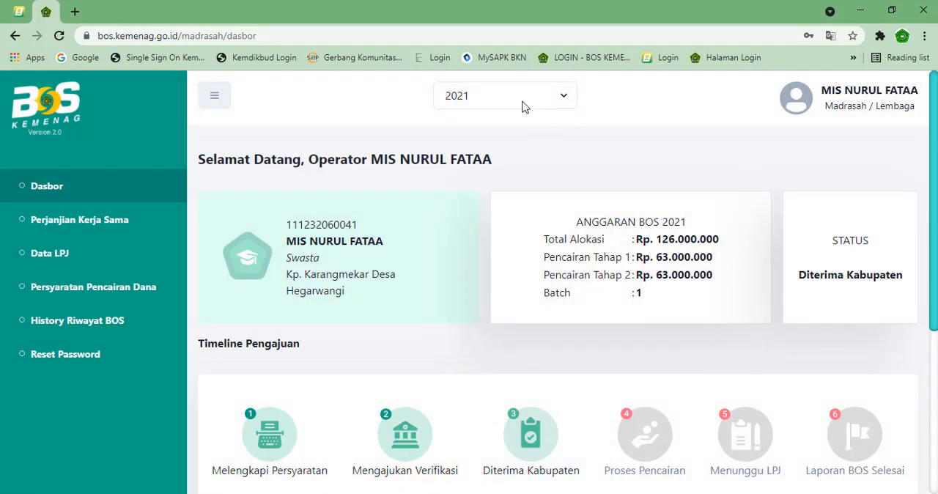
Step: Switch the dashboard's budget year to 2022, close the bank information notice, and copy the Total Alokasi amount without the Rp. prefix
click(517, 104)
click(490, 163)
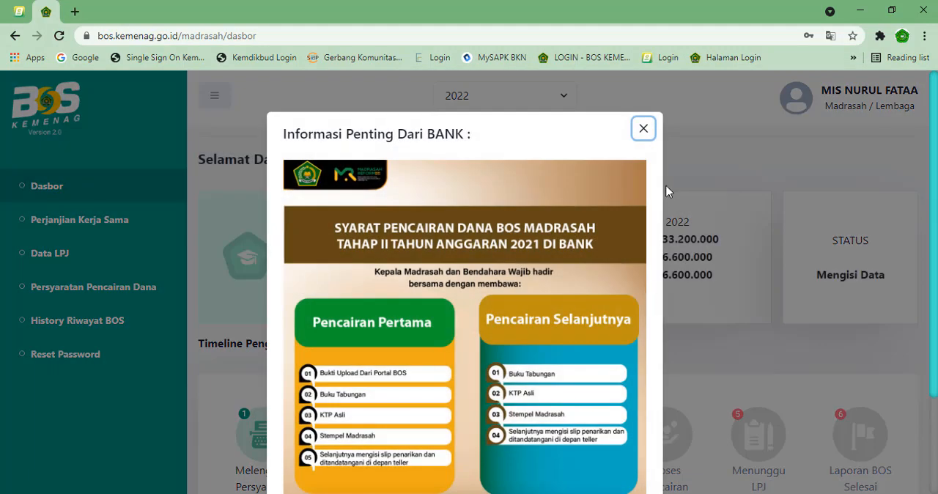
click(643, 130)
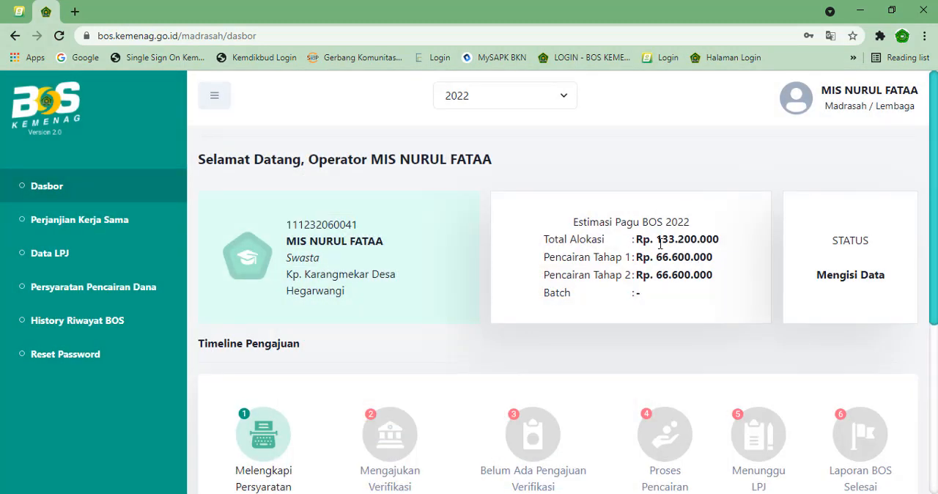
drag(659, 239, 722, 240)
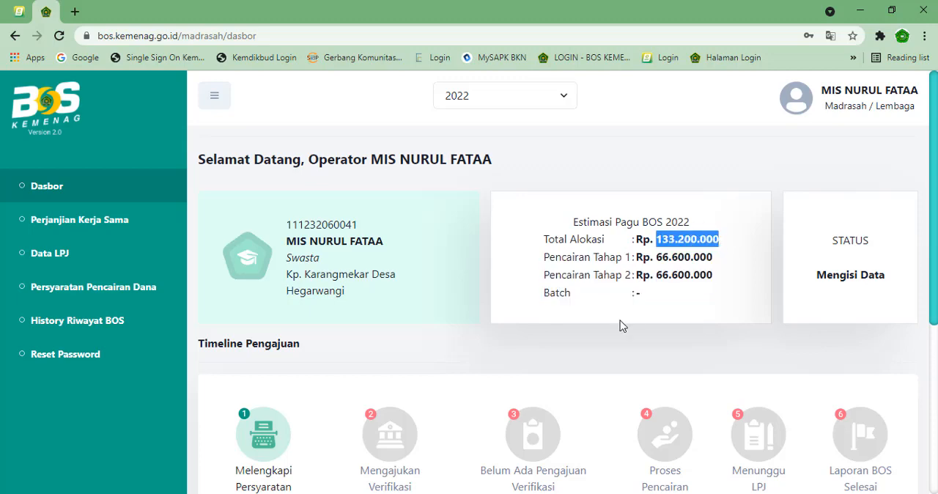
Step: Switch to Book1 in Excel, replace I6 with the copied 133.200.000 using destination formatting, and autofit column I
click(592, 492)
click(388, 239)
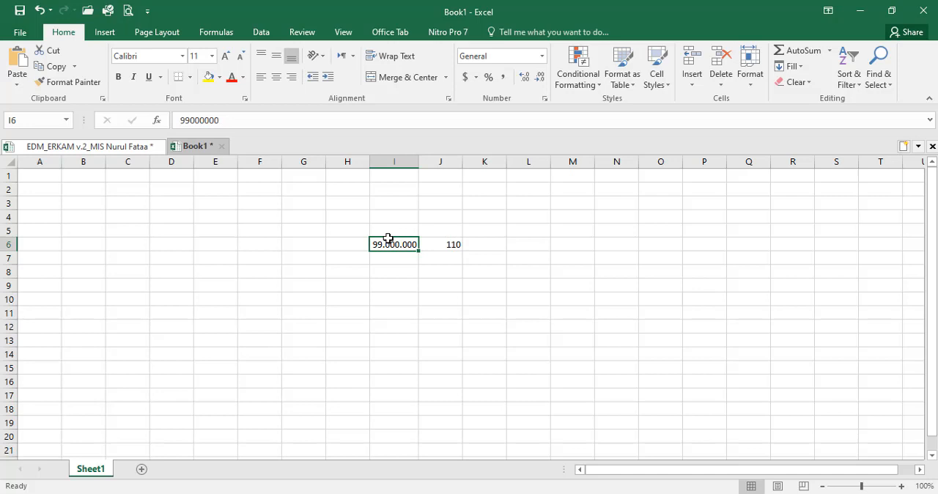
click(17, 81)
click(34, 117)
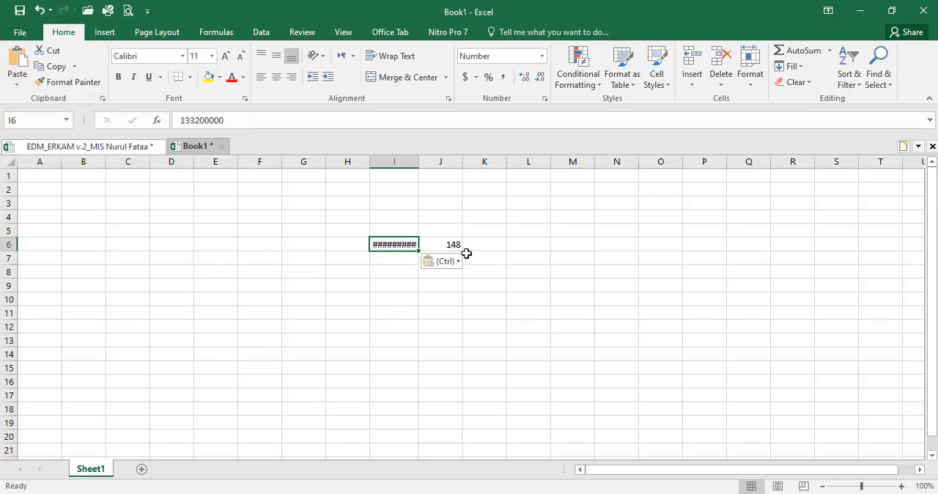
double_click(418, 162)
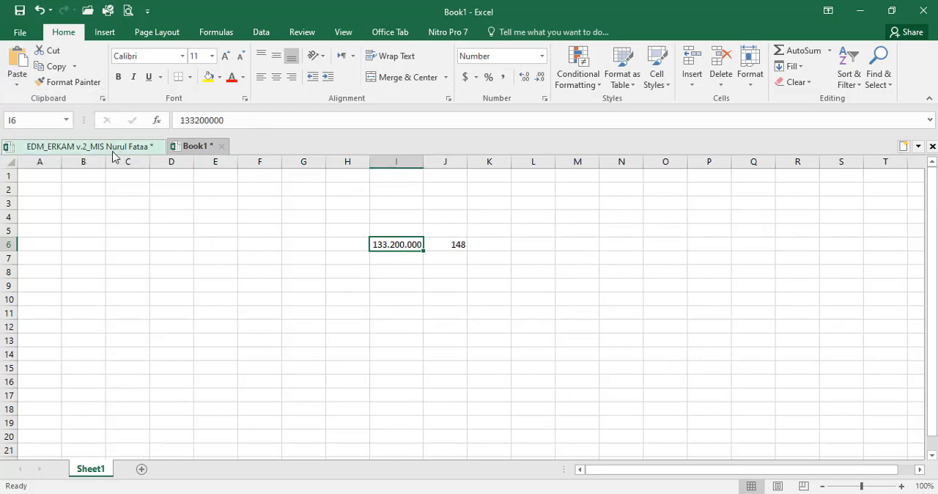
Step: Return to the EDM_ERKAM v.2_MIS Nurul Fataa workbook and enter 148 as Jumlah Siswa in C10 of the Data sheet
key(ctrl+Tab)
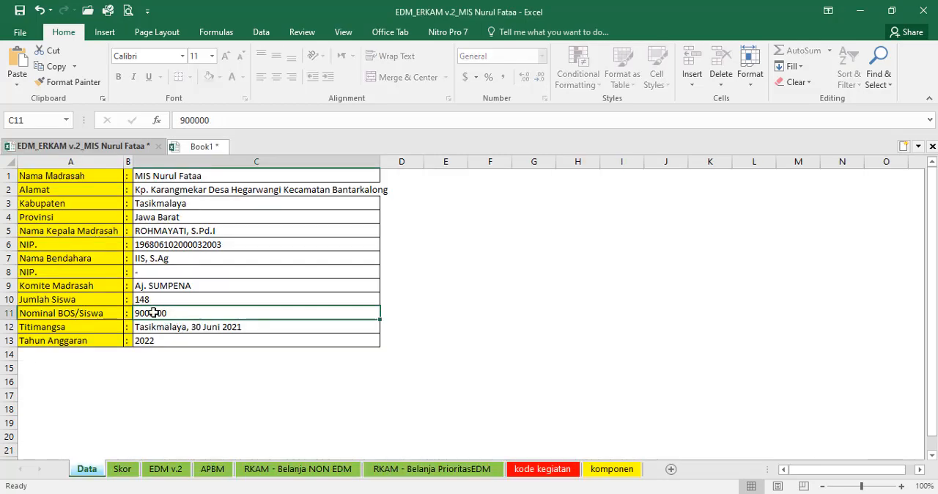
click(154, 301)
text(1)
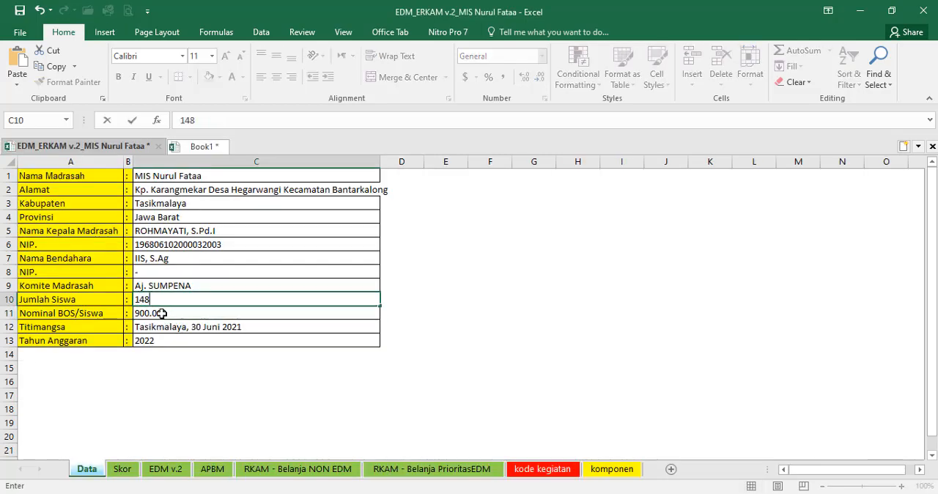
text(48)
key(Return)
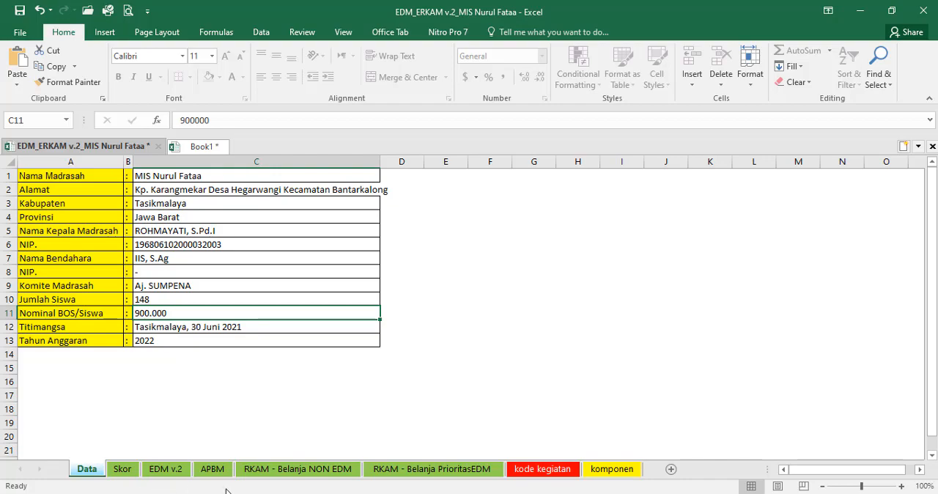
Step: Review the Skor sheet's identity header, aspect score table and the Kepala Madrasah signature block
click(122, 469)
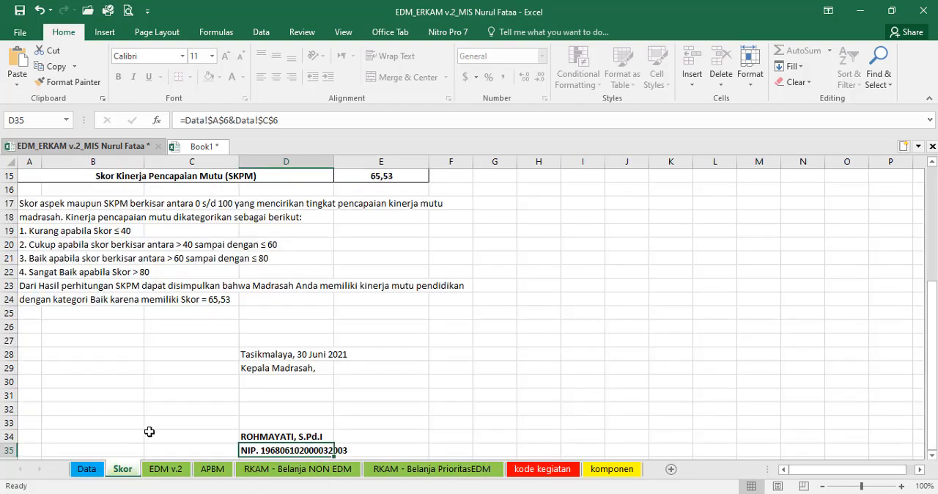
scroll(158, 389, up, 5)
click(189, 224)
drag(189, 224, 189, 262)
scroll(297, 323, down, 5)
drag(264, 424, 267, 437)
scroll(351, 318, up, 3)
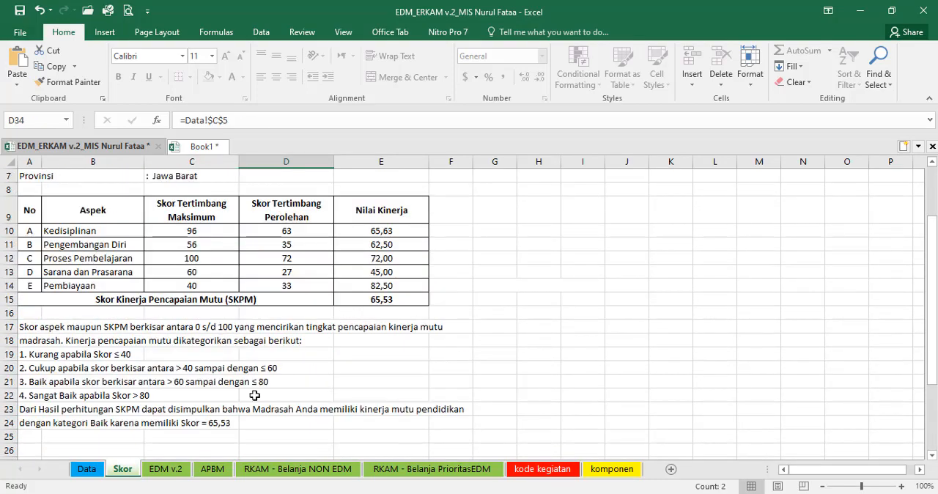
Step: Look through the indicator table on the EDM v.2 sheet from its first questions down to the SKPM row
click(165, 469)
scroll(275, 313, up, 4)
scroll(275, 313, up, 3)
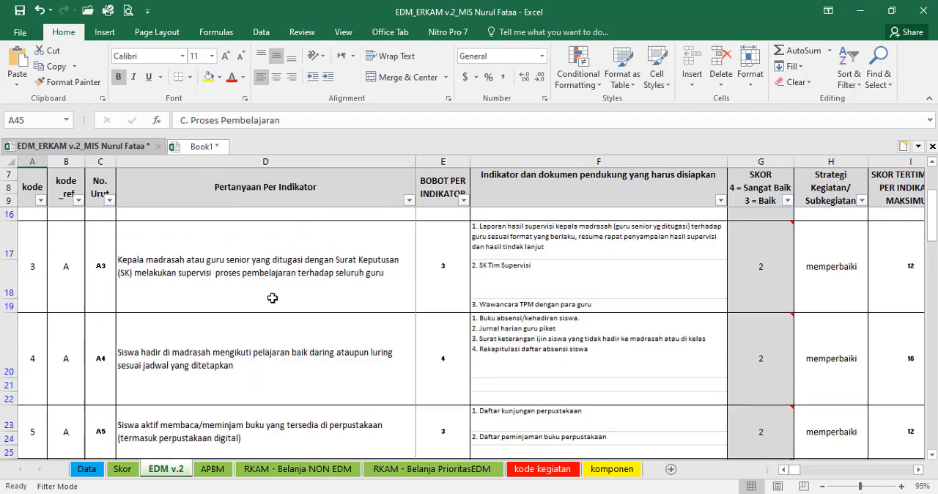
scroll(446, 304, down, 12)
scroll(308, 355, down, 11)
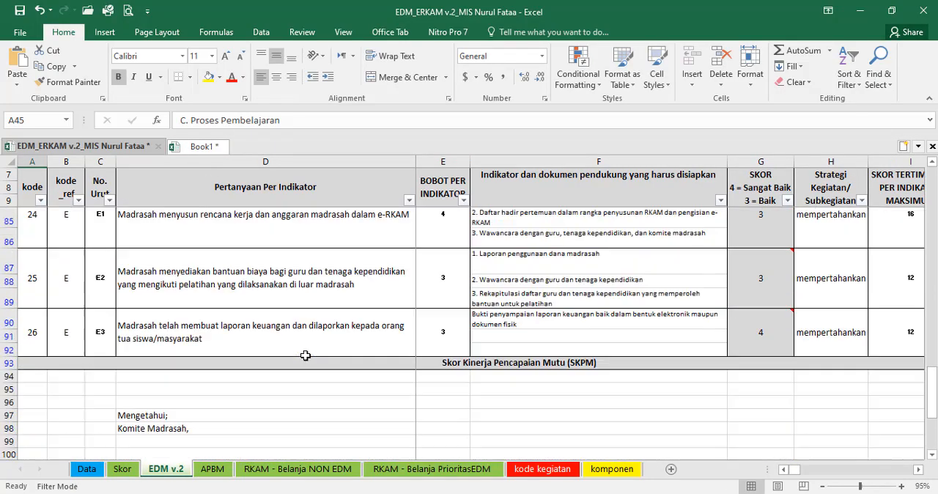
scroll(186, 295, up, 1)
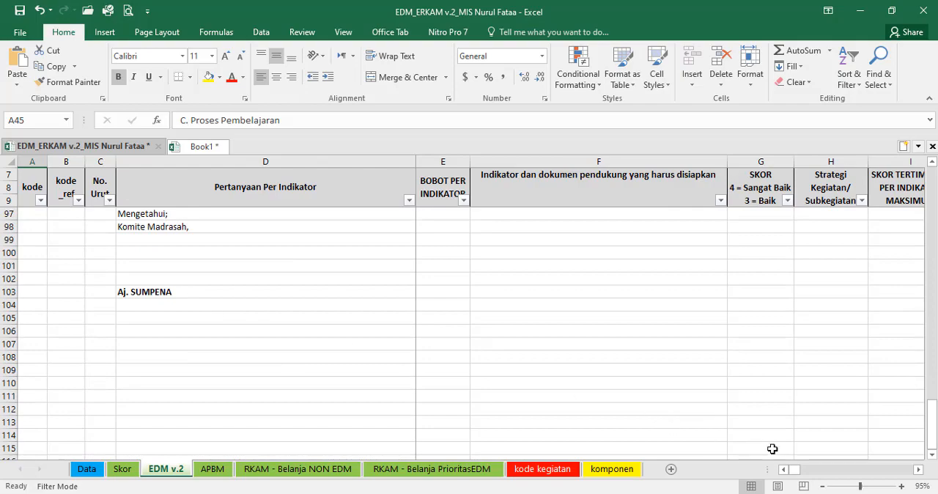
drag(792, 470, 696, 475)
scroll(664, 400, up, 4)
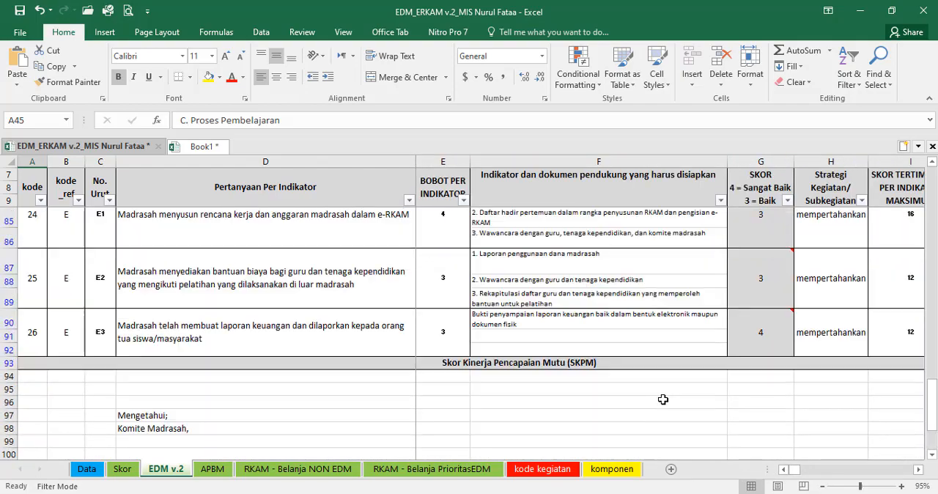
Step: Check the Komite Madrasah and Kepala Madrasah signature entries below the EDM v.2 table, then return to column A
scroll(664, 399, down, 1)
click(144, 350)
click(147, 363)
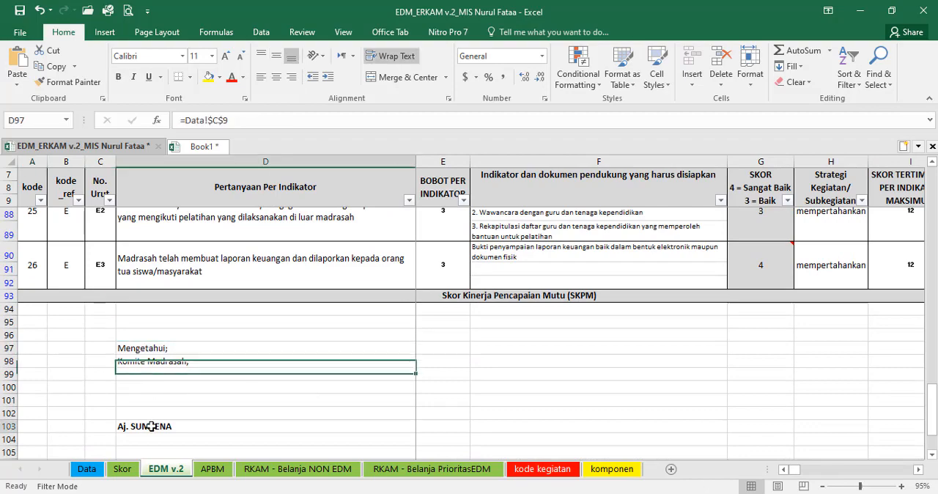
click(152, 426)
key(Right)
key(Right)
key(Right)
key(Right)
key(Right)
key(Right)
key(Right)
key(Right)
key(Right)
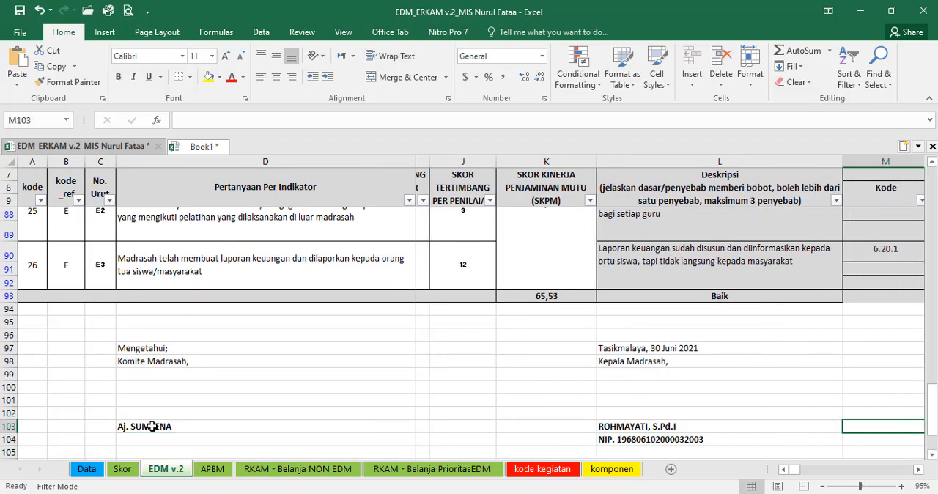
key(ctrl+Right)
key(ctrl+Left)
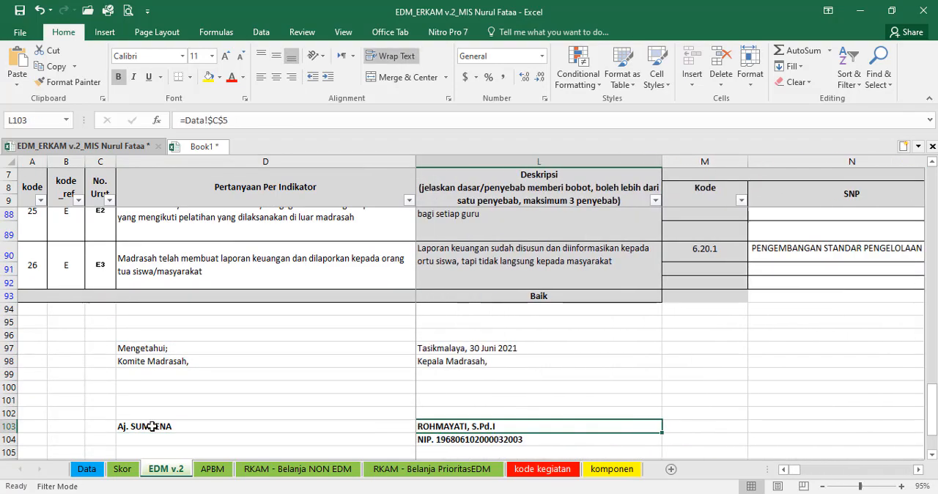
key(Home)
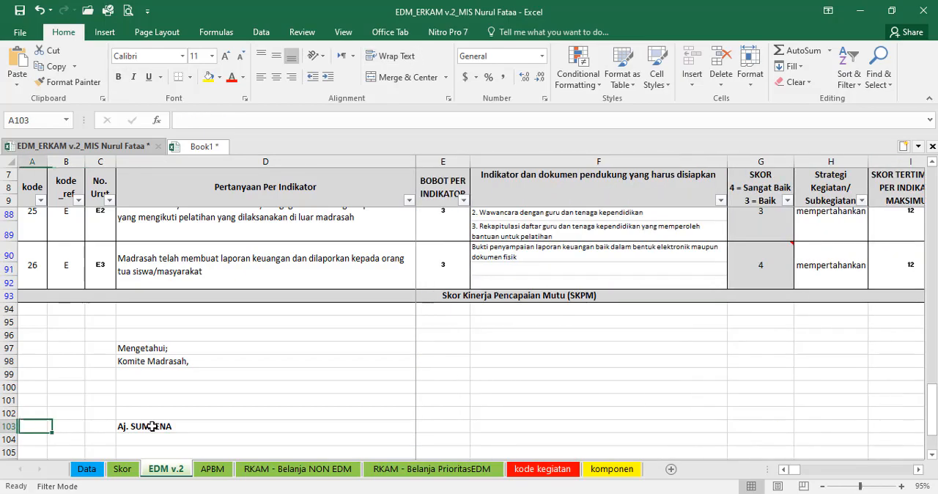
Step: Pick score 3 from the SKOR options in G11 for indicator A1 on the EDM v.2 sheet
scroll(235, 338, up, 20)
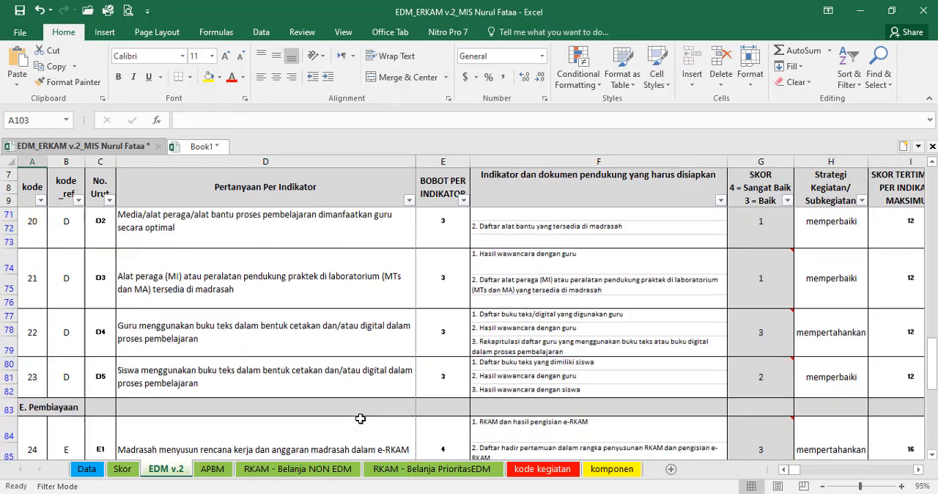
scroll(469, 329, up, 1)
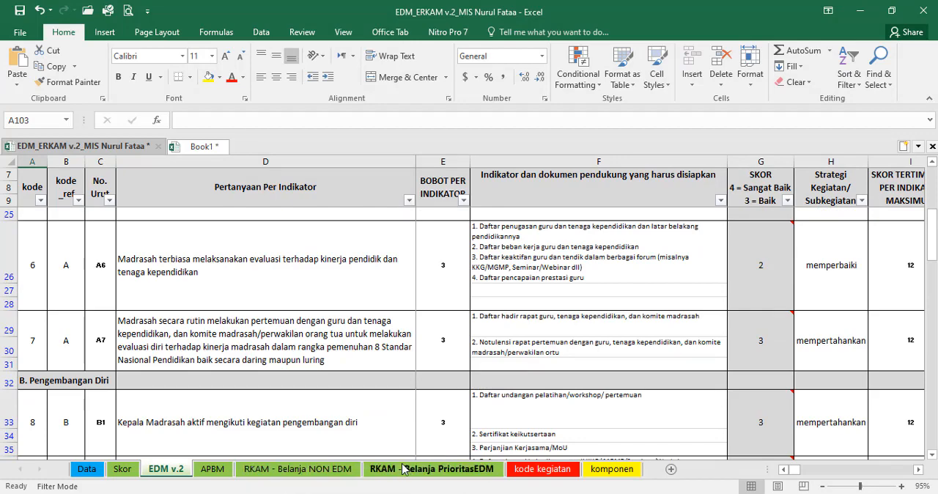
scroll(283, 439, up, 5)
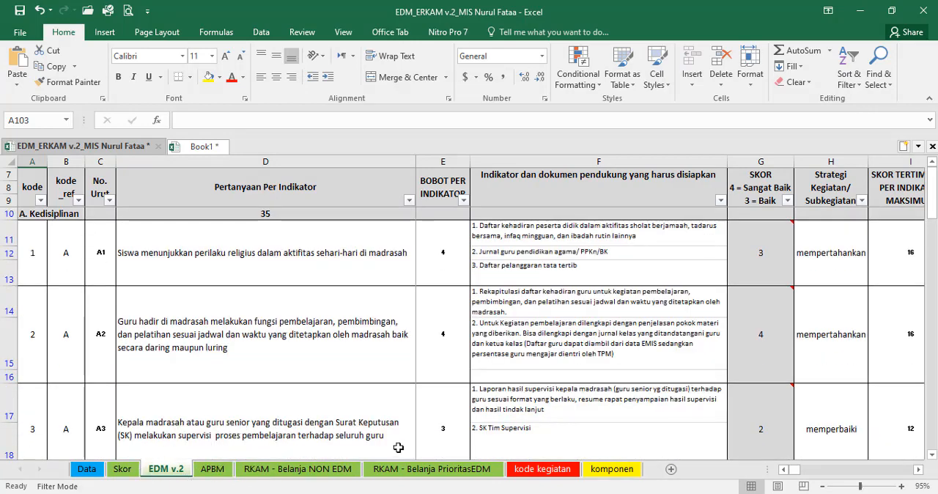
click(486, 251)
key(Right)
key(Right)
key(Right)
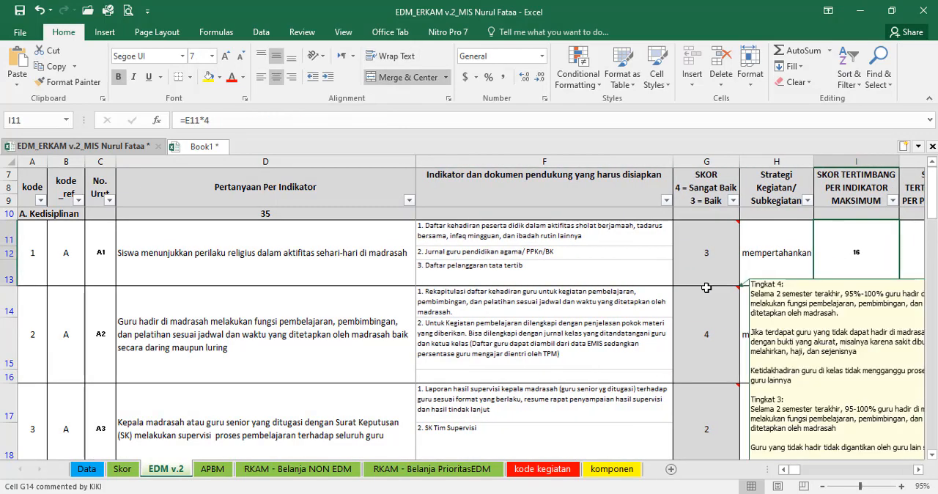
click(710, 254)
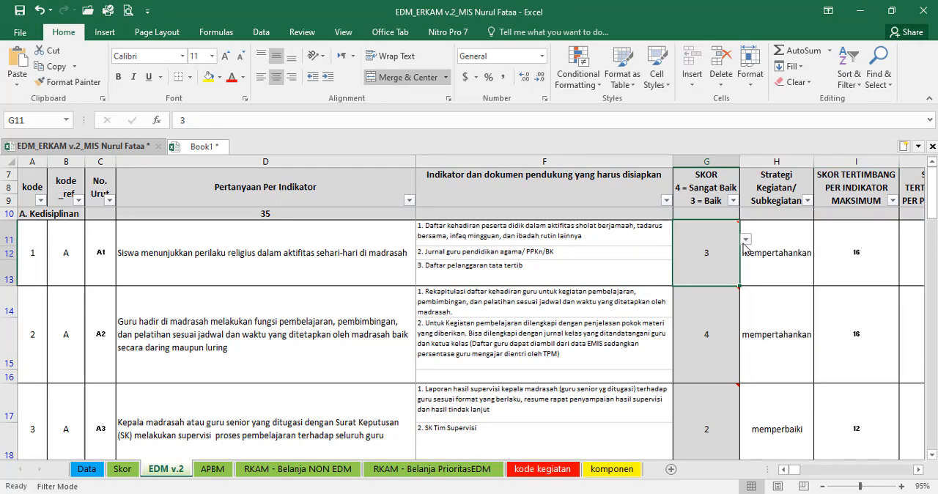
click(919, 469)
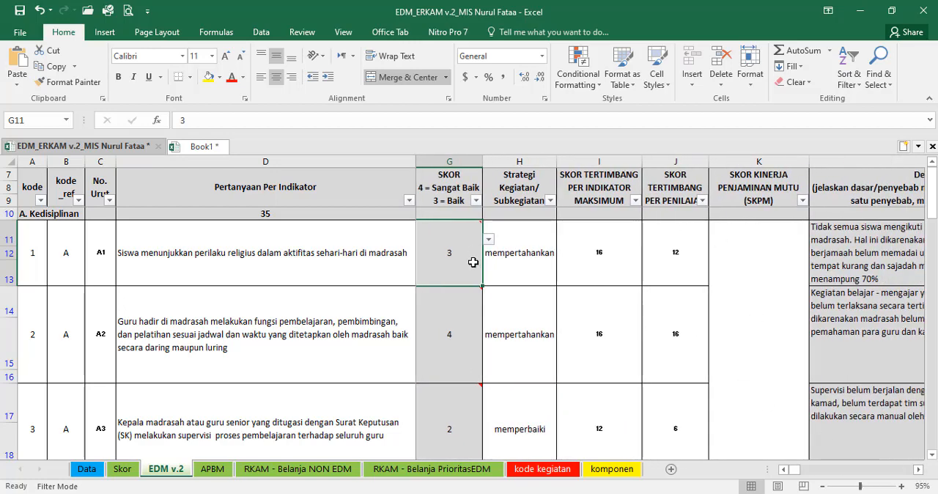
mouse_move(477, 242)
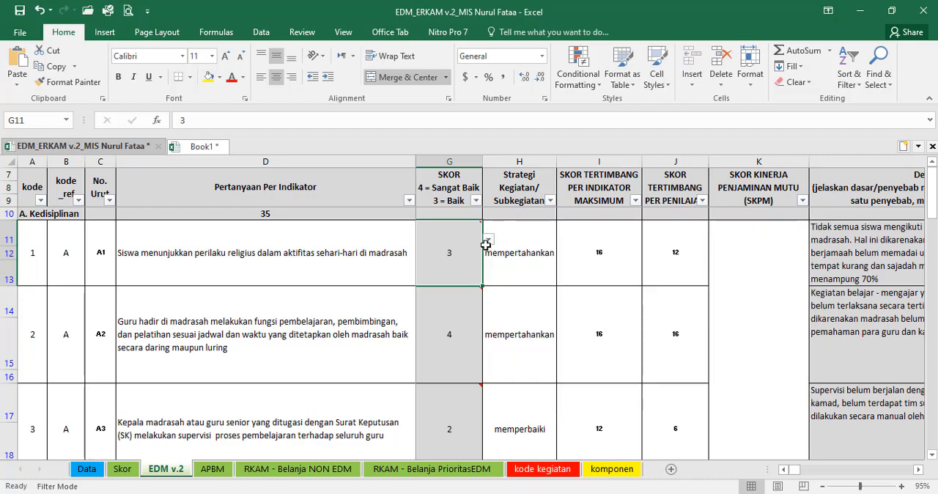
click(488, 239)
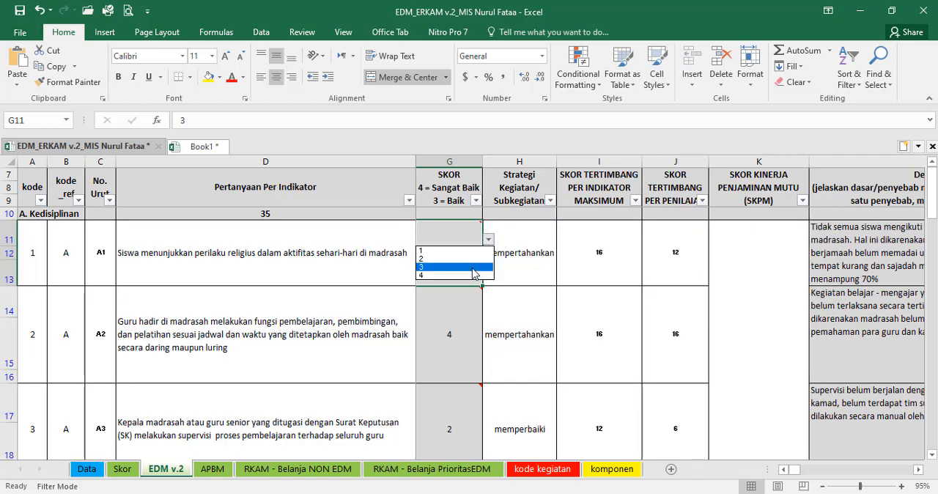
click(473, 274)
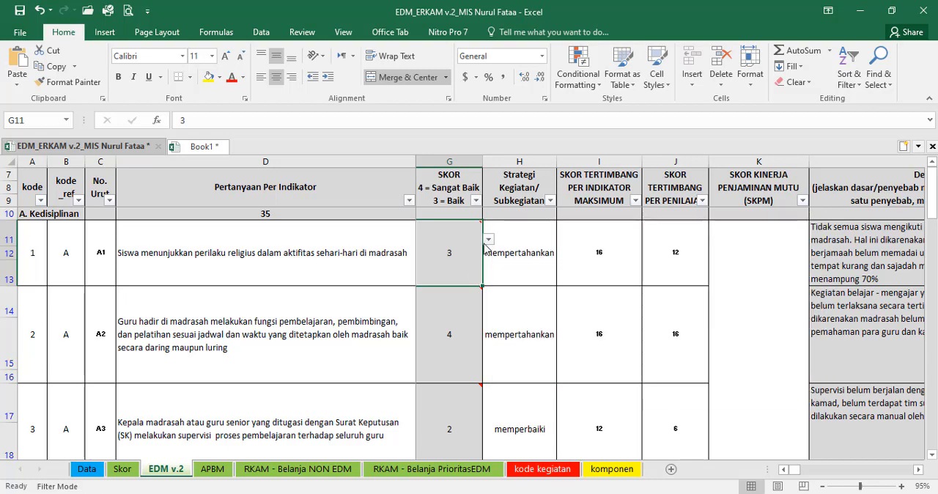
Step: Look through the EDM v.2 indicator scores down to the SKPM total in K93 and its category in L93
mouse_move(460, 257)
scroll(591, 335, down, 12)
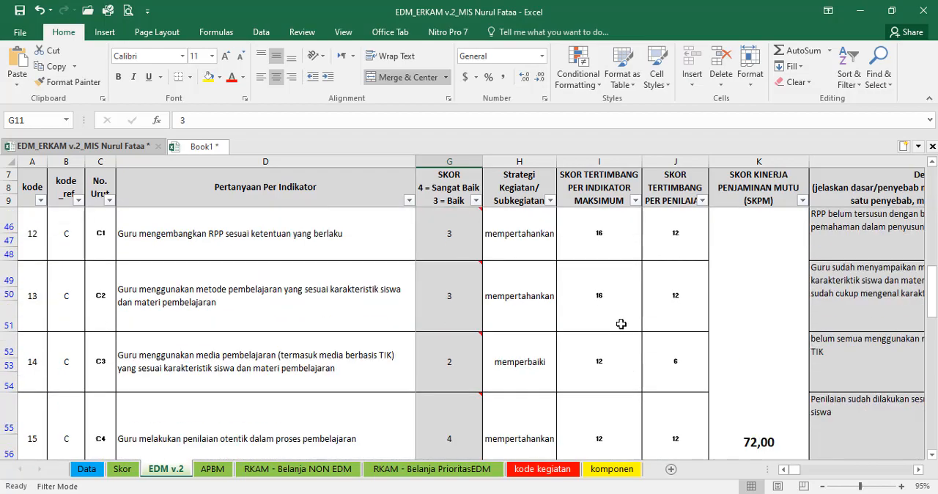
scroll(621, 323, down, 7)
scroll(453, 273, up, 2)
scroll(453, 308, down, 4)
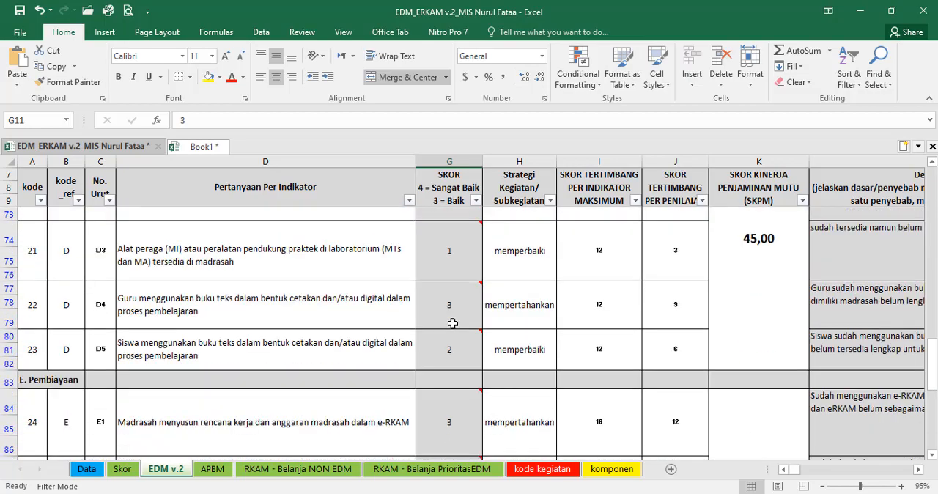
scroll(454, 323, down, 7)
scroll(670, 339, up, 3)
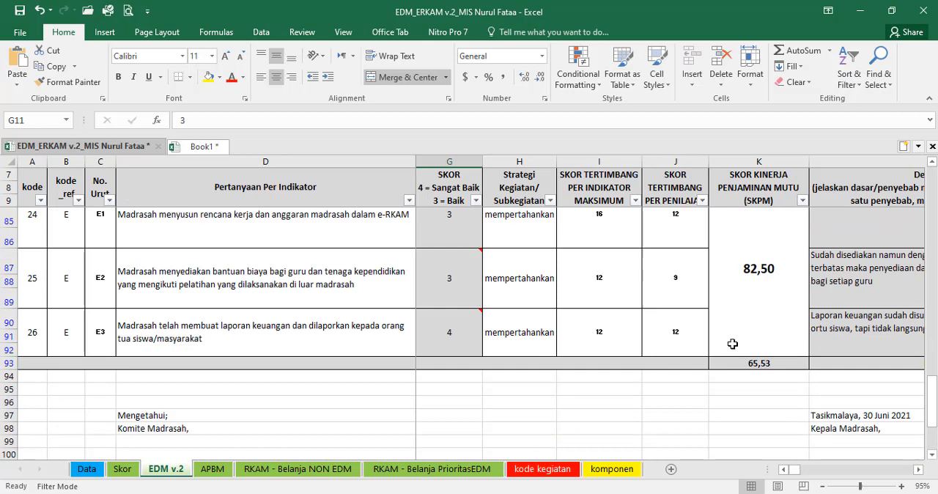
click(779, 363)
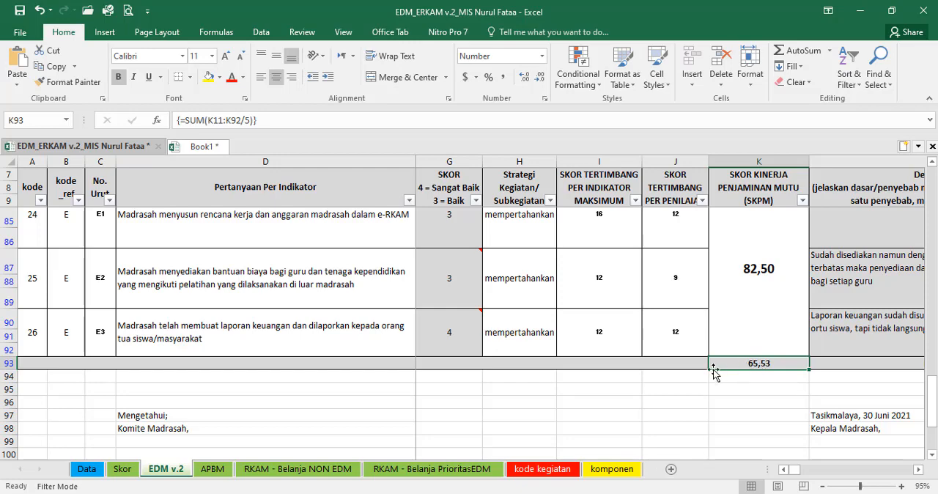
key(Right)
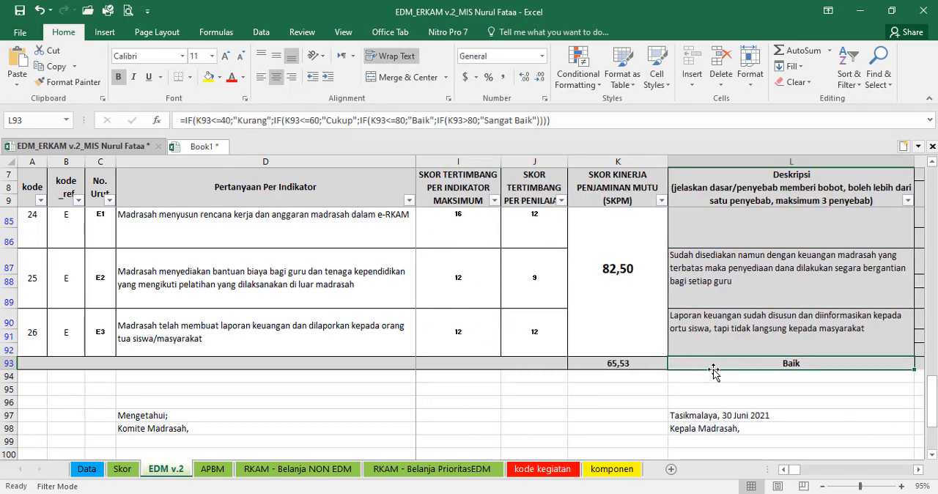
key(Left)
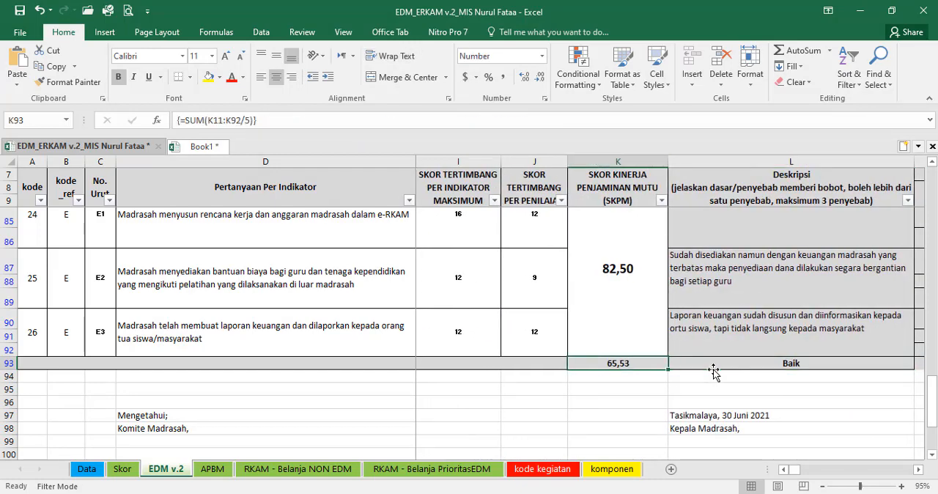
Step: Compare the SKPM total on the EDM v.2 sheet with the aspect table and E15 on the Skor sheet
click(123, 470)
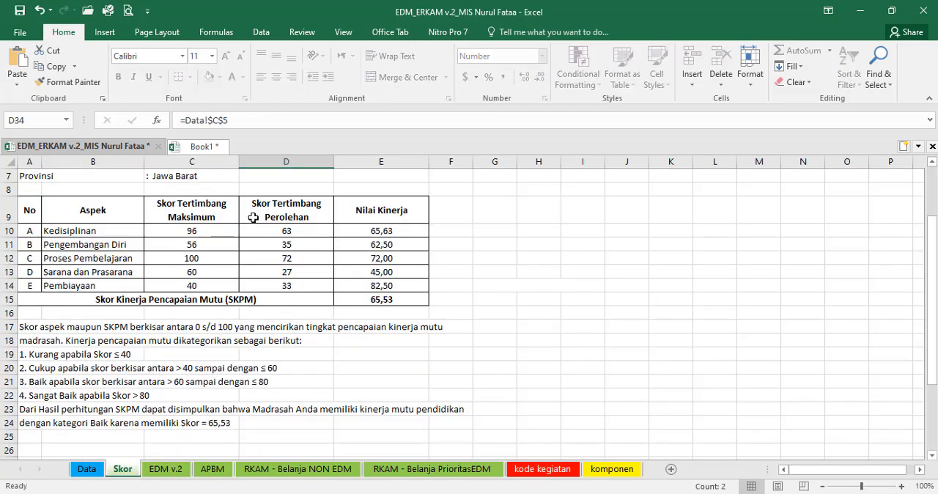
scroll(256, 299, up, 2)
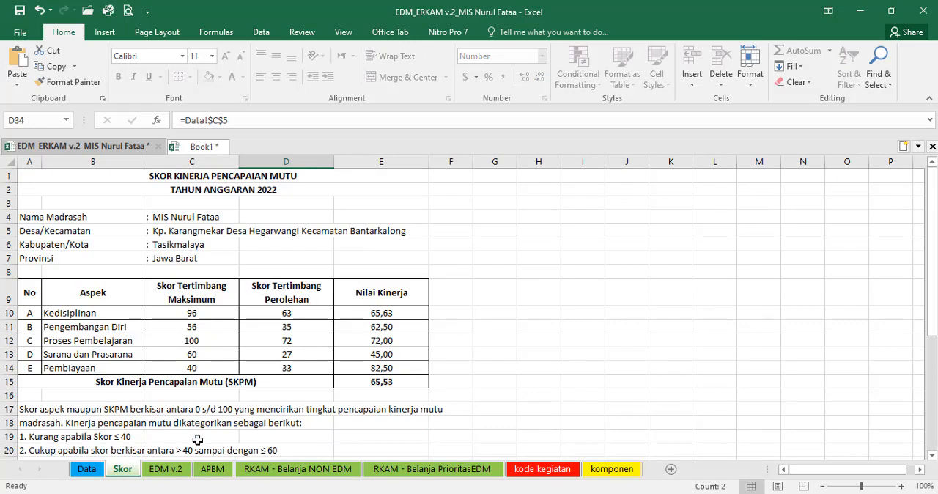
click(177, 477)
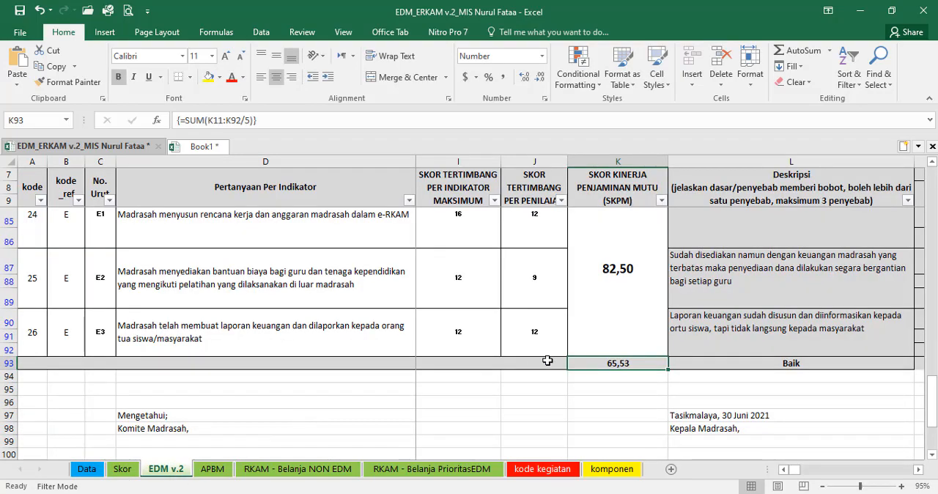
scroll(546, 352, up, 4)
drag(795, 475, 783, 471)
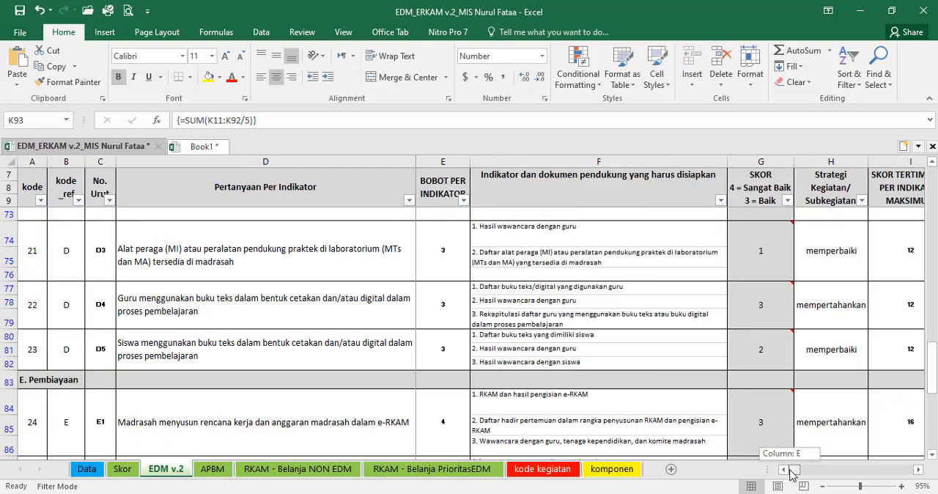
click(122, 470)
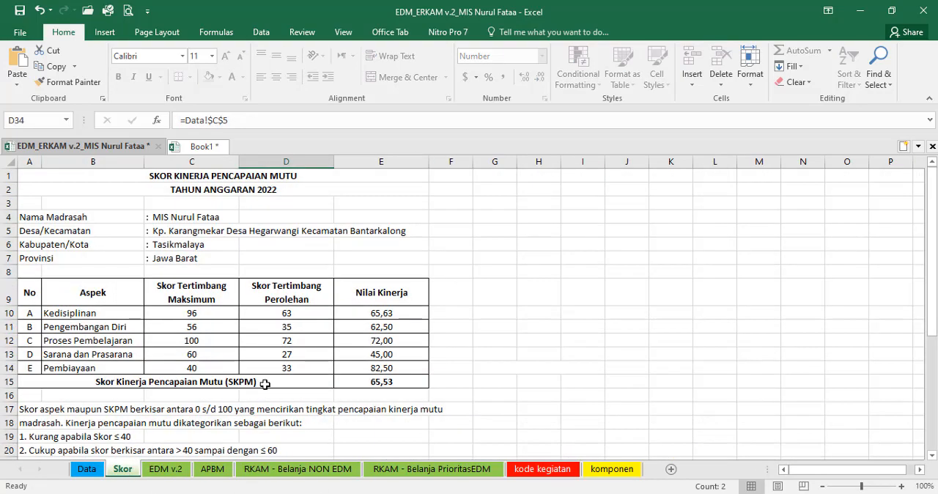
click(377, 382)
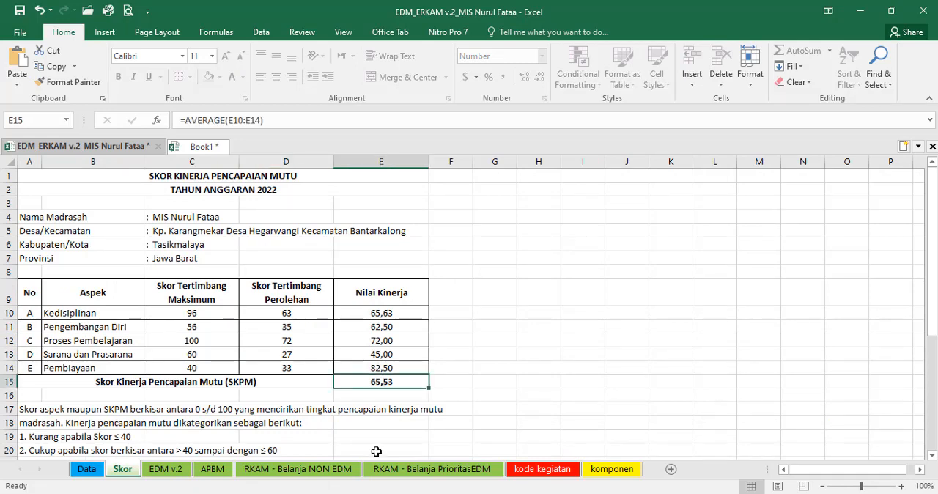
Step: Set the SKOR of indicator E3 in G90 on the EDM v.2 sheet to 1
click(171, 472)
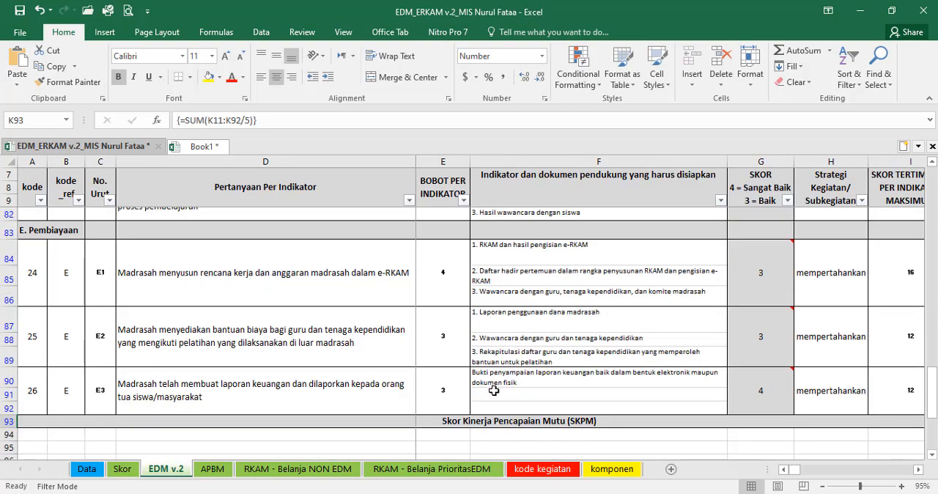
scroll(494, 391, down, 2)
scroll(495, 389, up, 2)
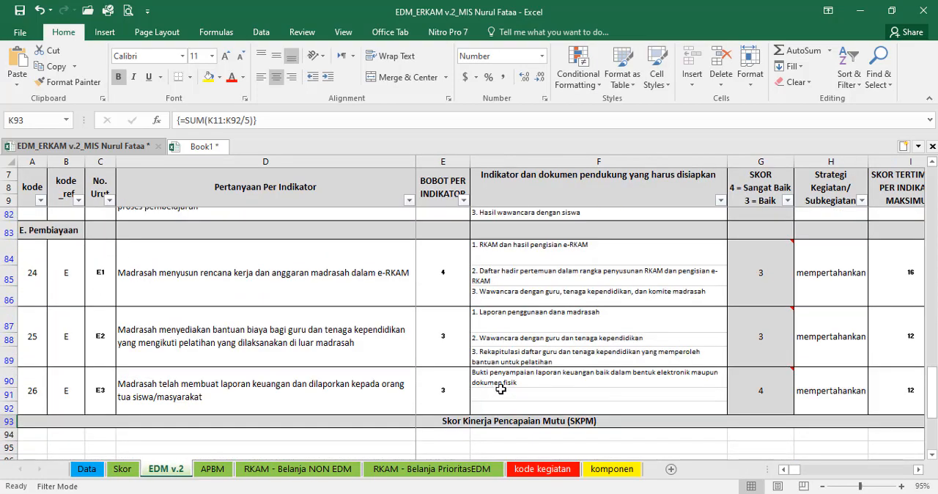
click(434, 394)
click(742, 386)
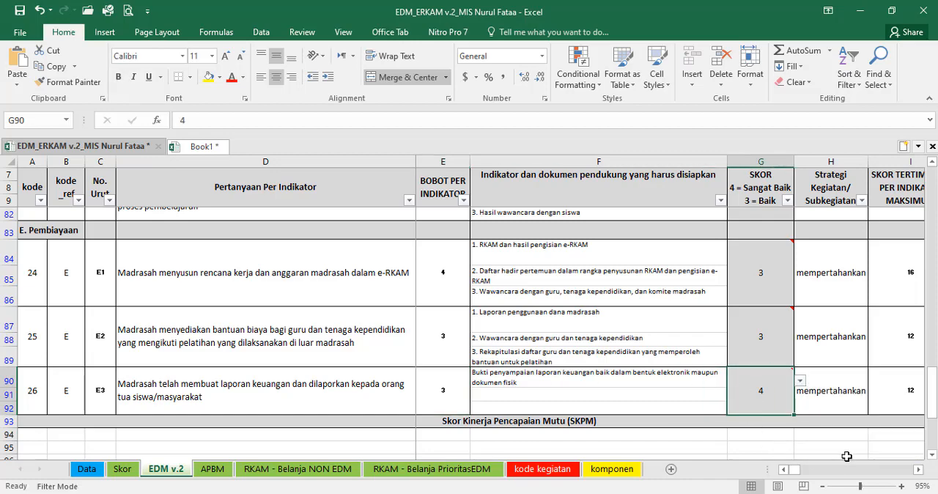
scroll(802, 477, right, 15)
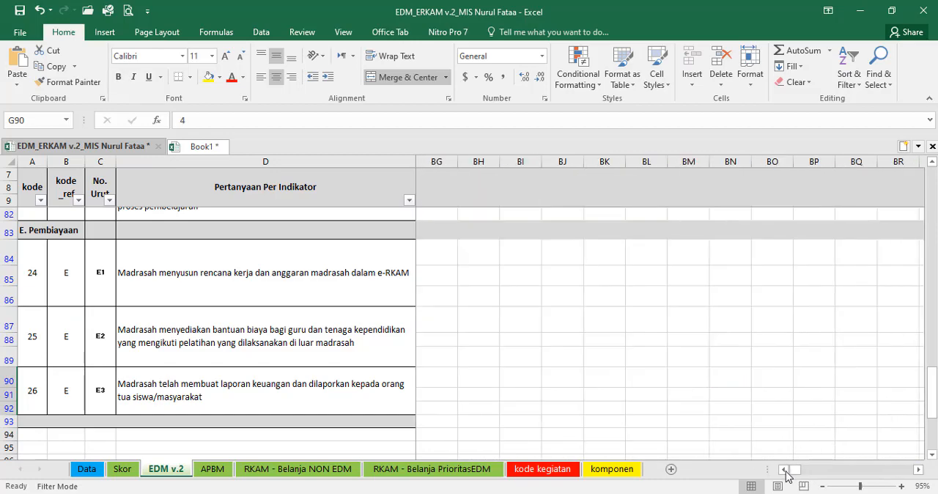
scroll(779, 476, left, 5)
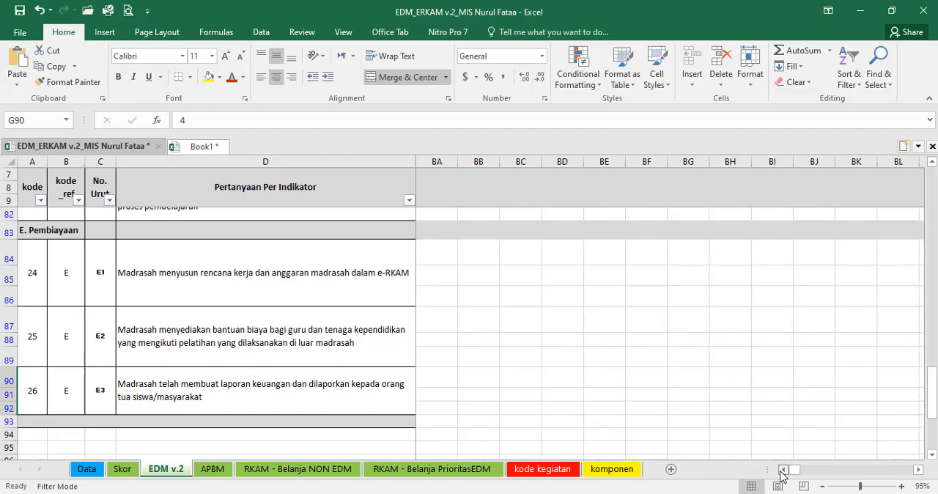
click(384, 387)
key(Right)
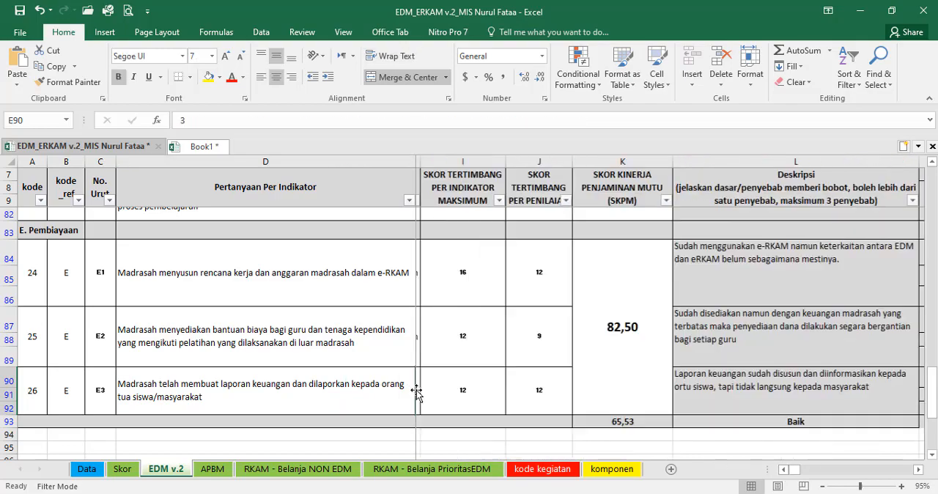
click(789, 385)
click(801, 381)
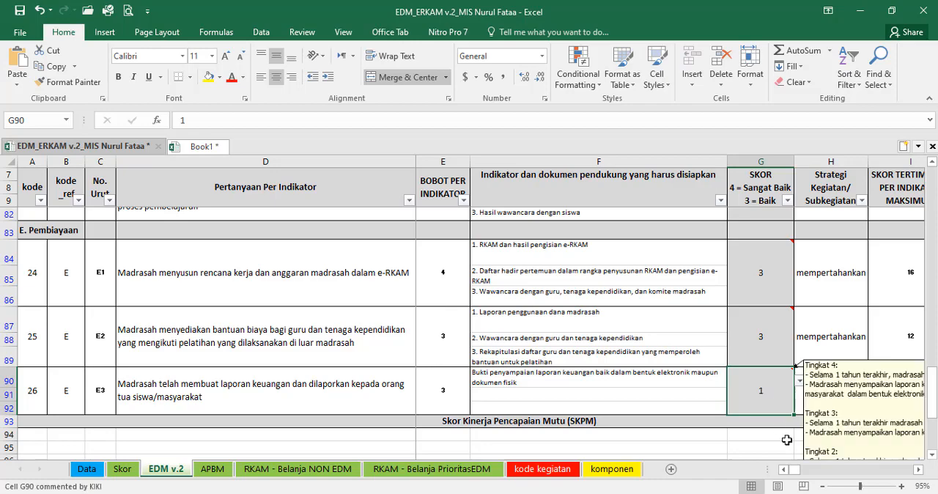
Step: Check the SKPM total and category on the EDM v.2 sheet, then the aspect table and conclusion on the Skor sheet
click(917, 470)
click(917, 470)
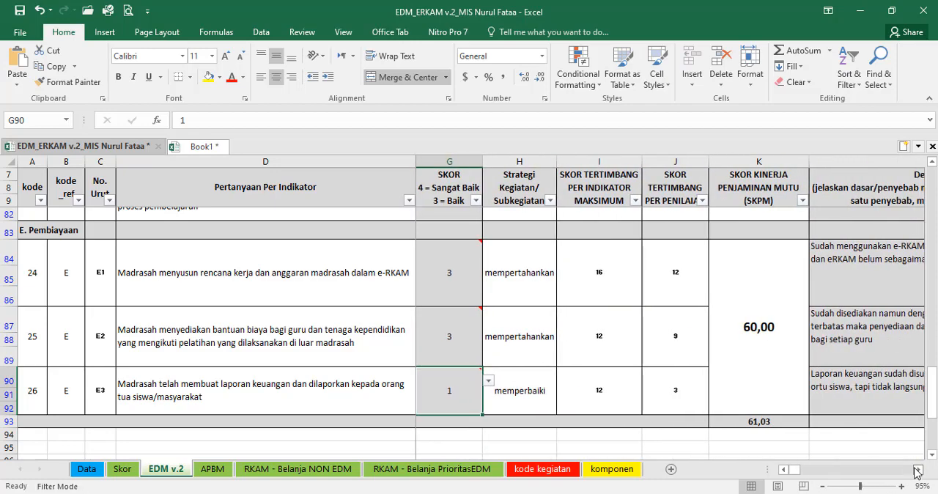
click(764, 423)
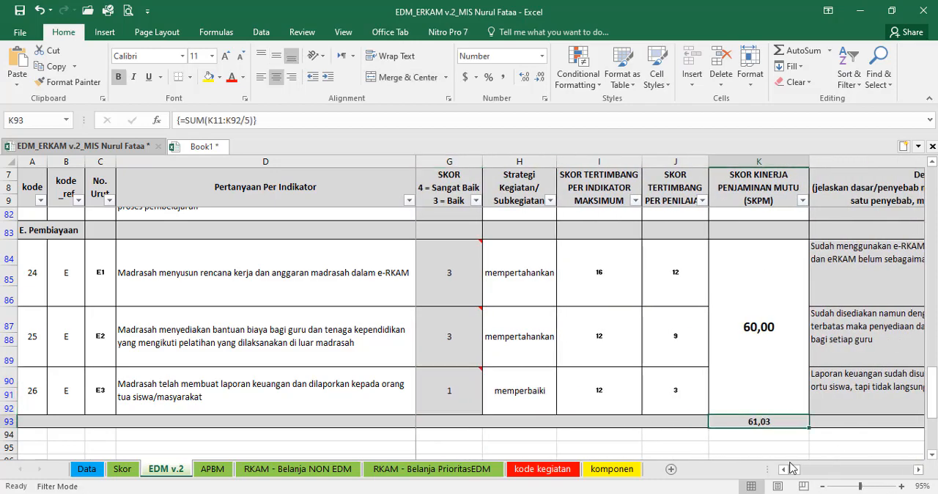
click(917, 470)
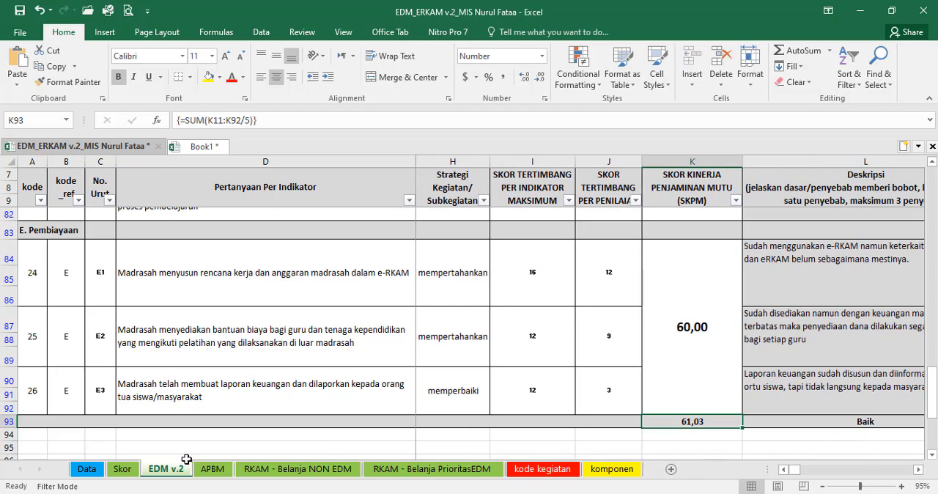
click(122, 469)
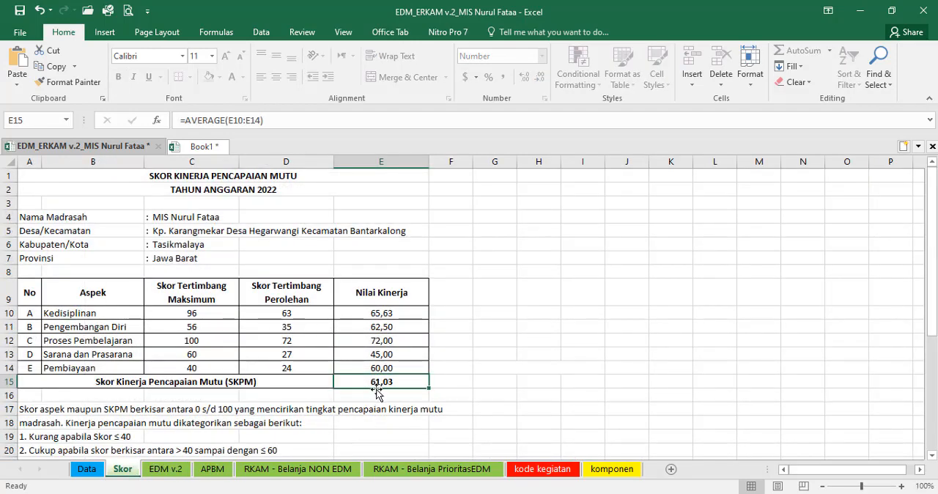
scroll(374, 399, down, 4)
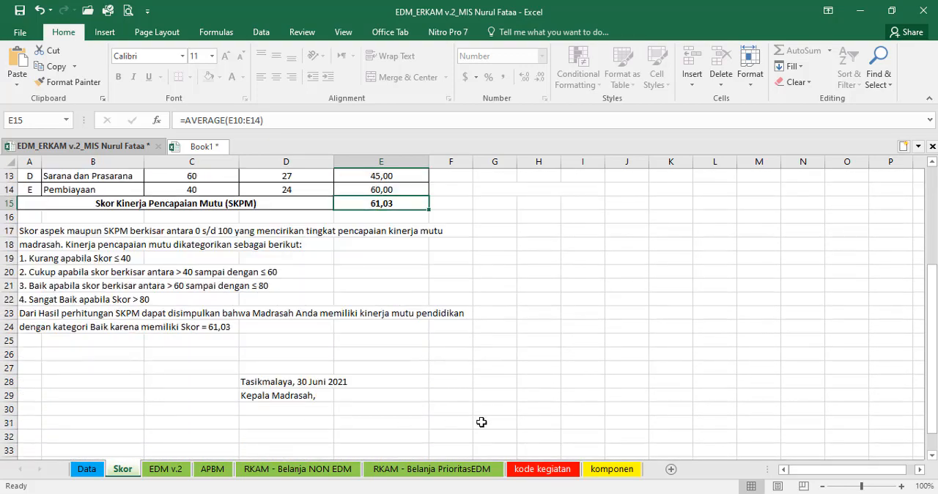
scroll(359, 432, up, 2)
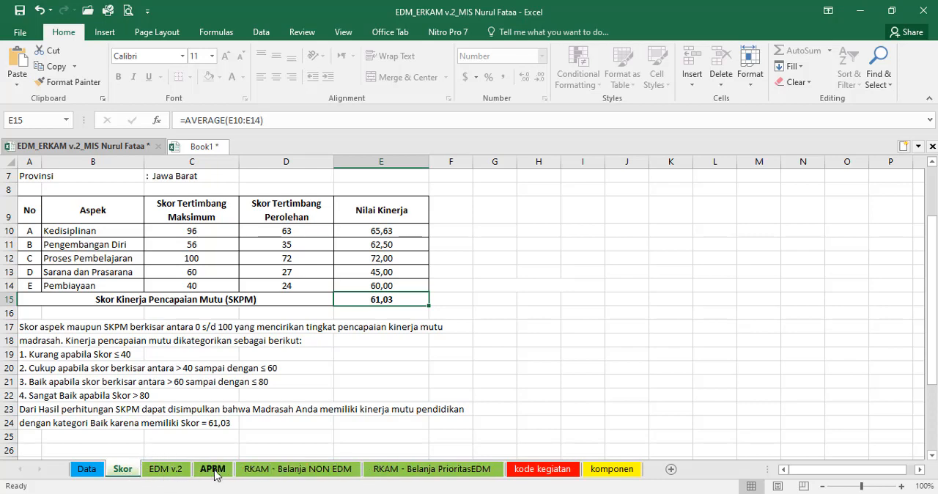
scroll(278, 418, up, 2)
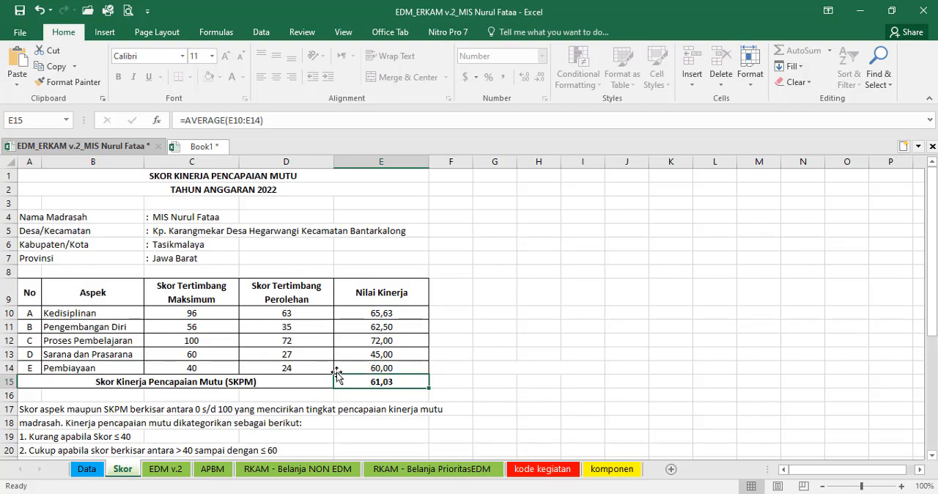
Step: Set the SKOR of indicator E3 in G90 on the EDM v.2 sheet to 4
click(166, 469)
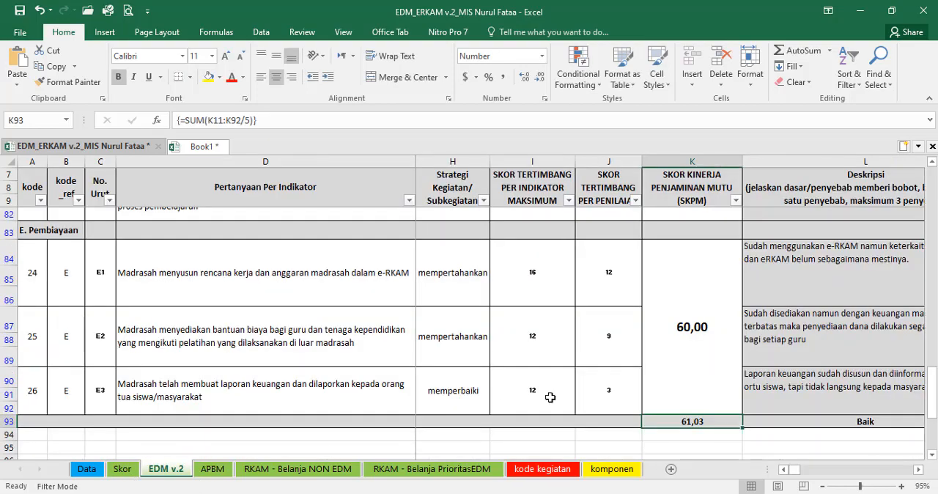
click(569, 395)
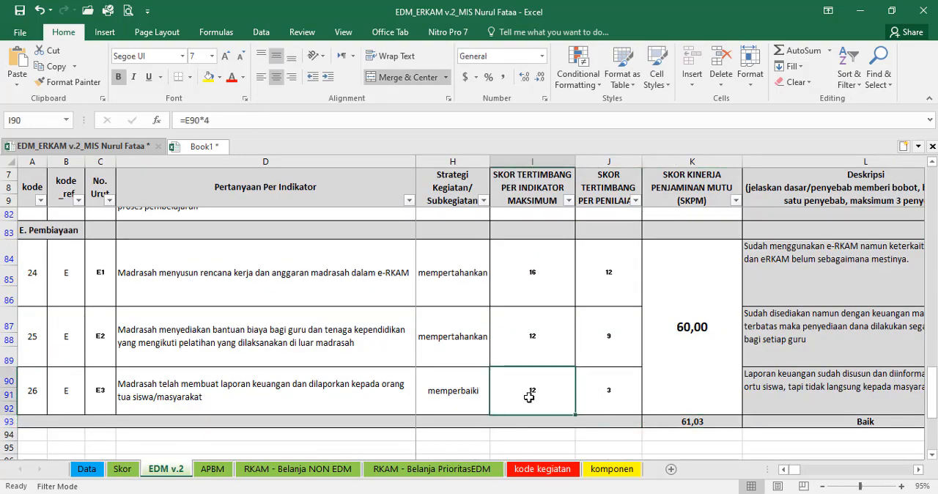
key(Left)
key(Left)
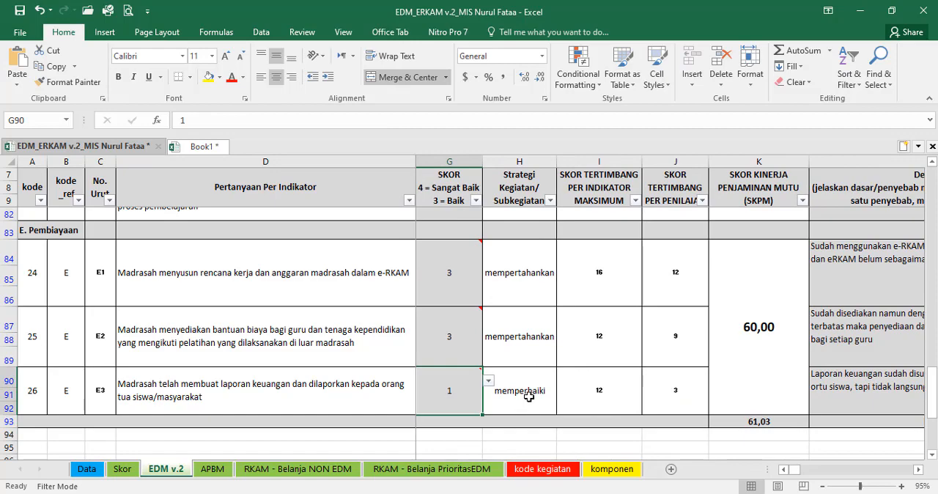
click(489, 381)
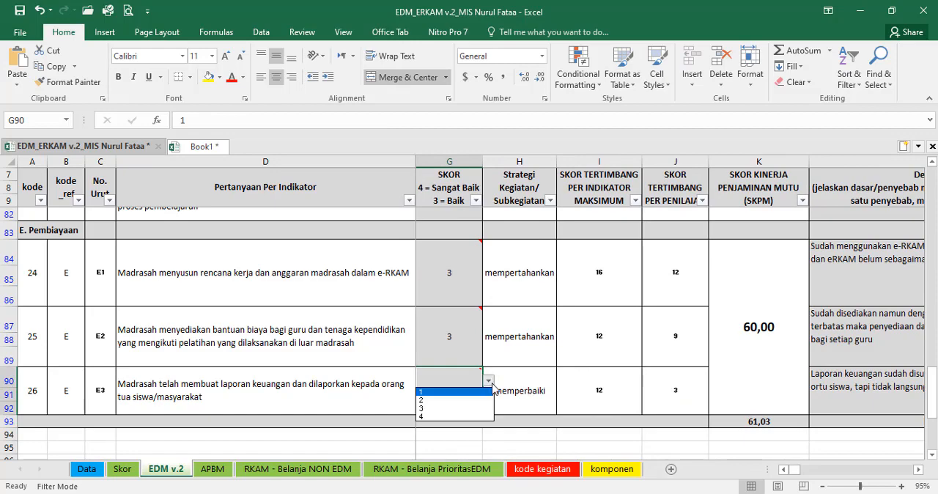
click(456, 416)
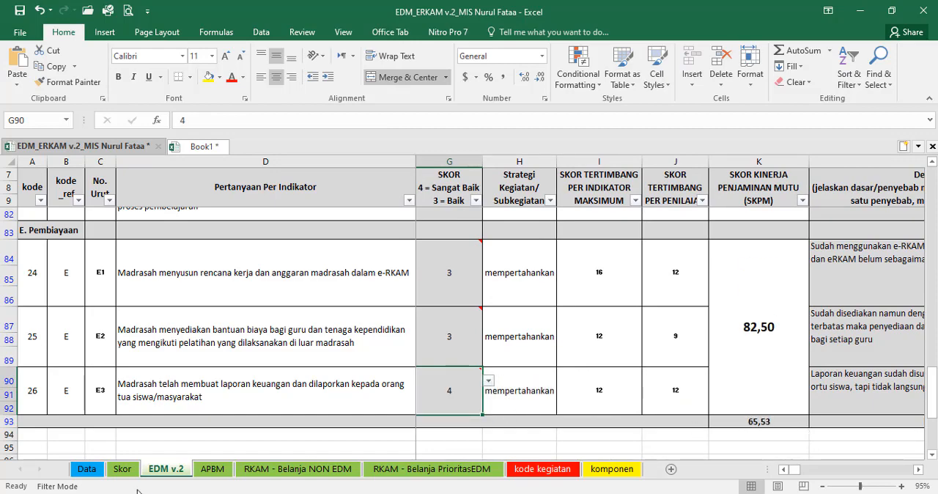
Step: Check the SKPM score and the category conclusion in row 24 of the Skor sheet, then return to the EDM v.2 indicators
click(123, 470)
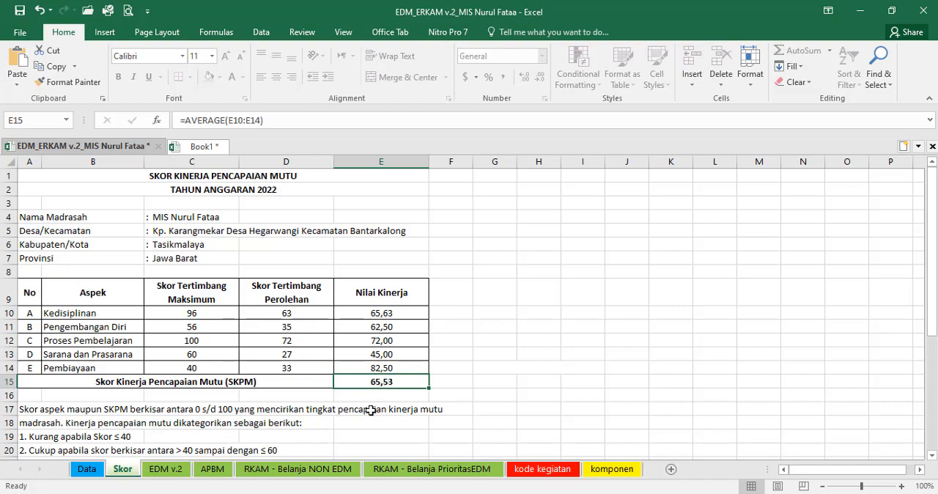
scroll(217, 385, down, 3)
click(210, 372)
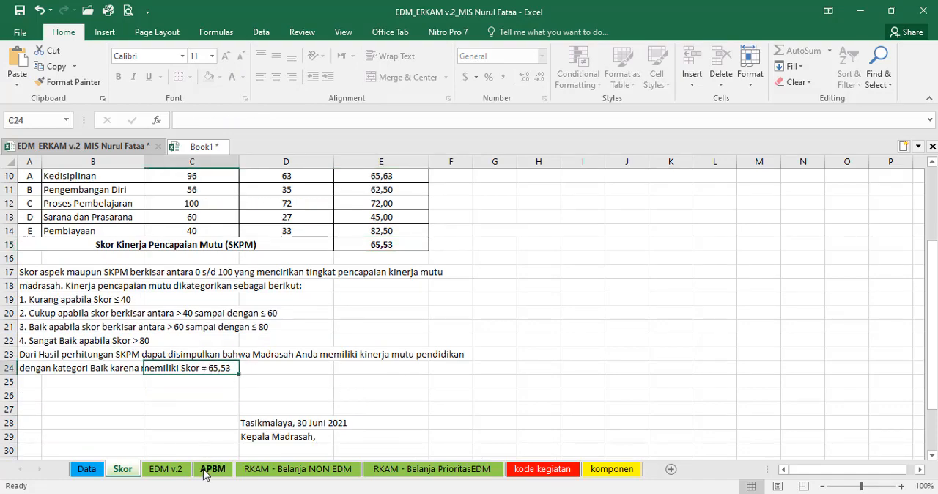
scroll(304, 423, up, 3)
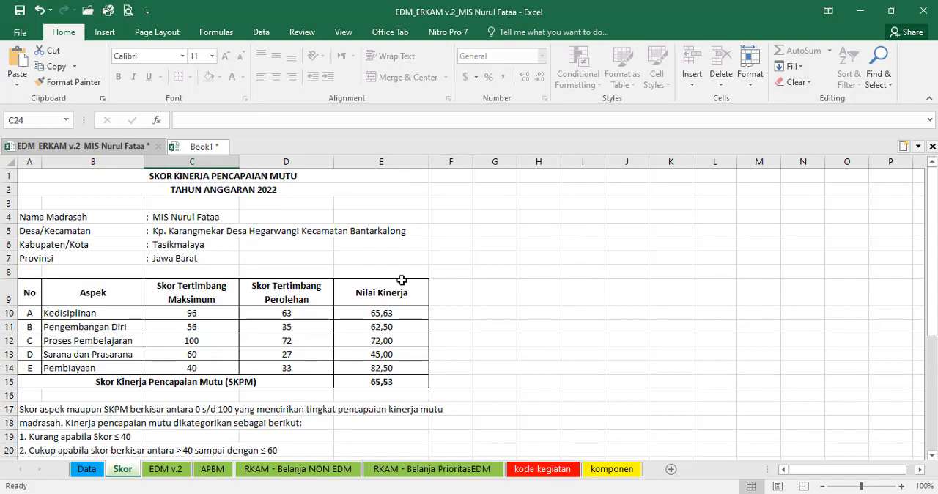
click(166, 470)
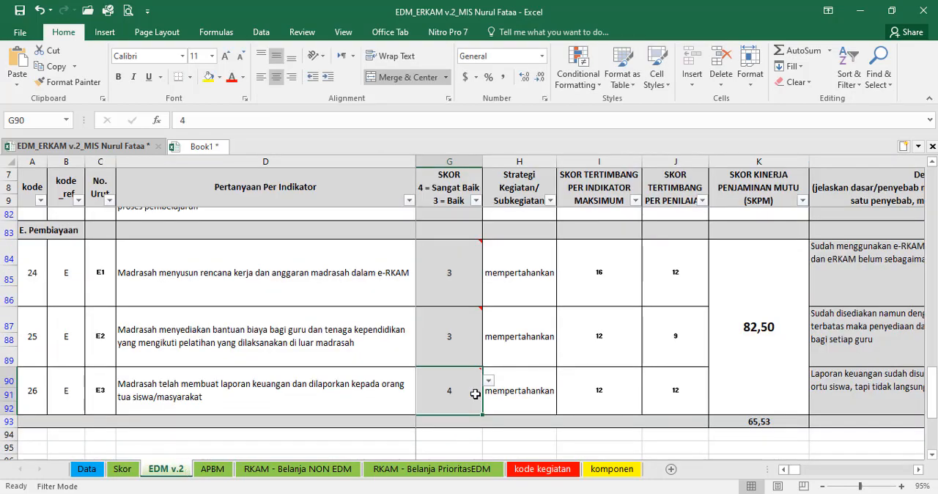
scroll(485, 394, up, 3)
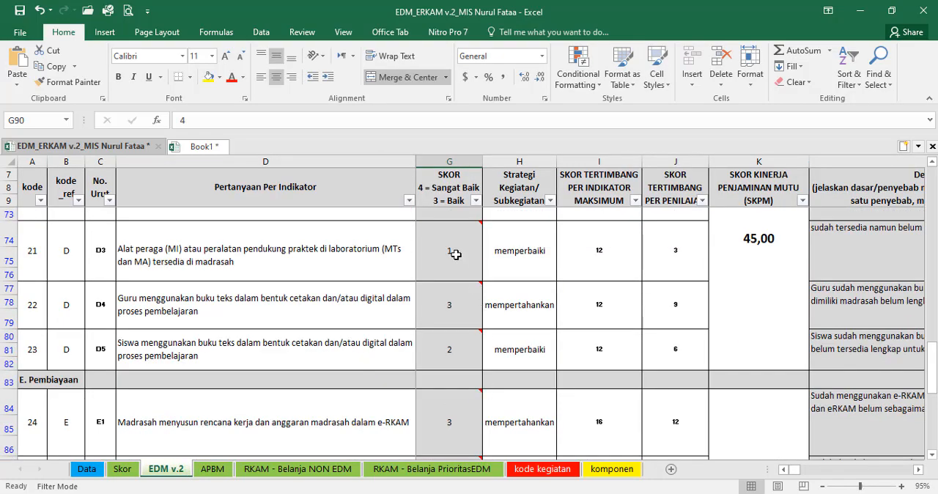
Step: View the SKOR options of indicator D3 in G74 on the EDM v.2 sheet
click(456, 255)
scroll(456, 255, left, 1)
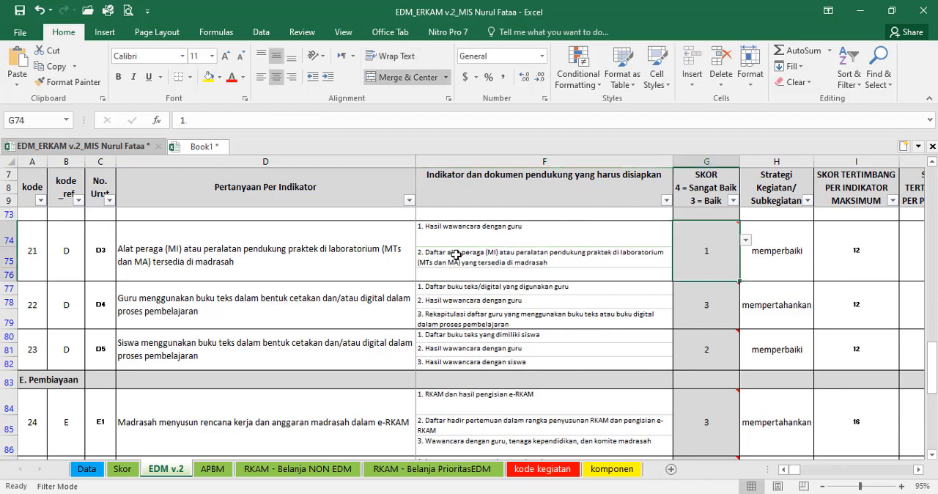
click(745, 240)
click(748, 250)
Step: Check the SKPM total and its category in row 93, below the last indicator on the EDM v.2 sheet
scroll(712, 276, down, 2)
scroll(711, 276, down, 4)
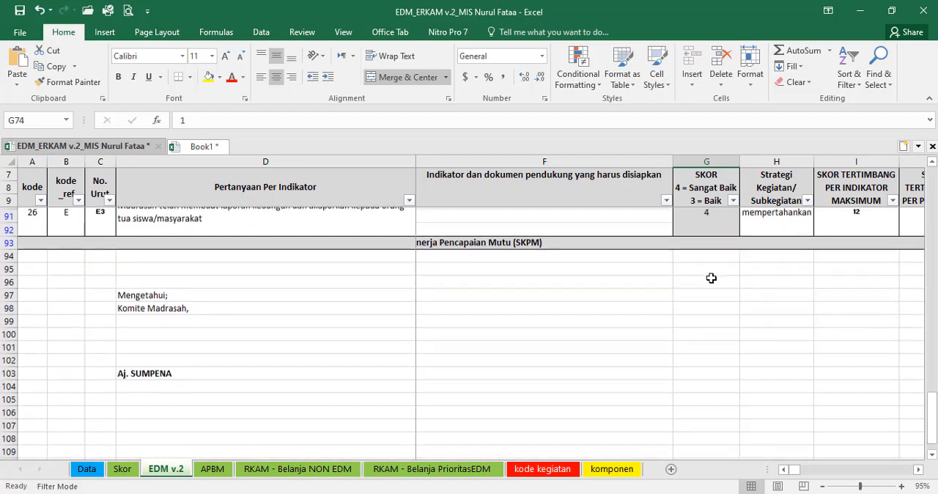
scroll(710, 275, up, 2)
click(566, 365)
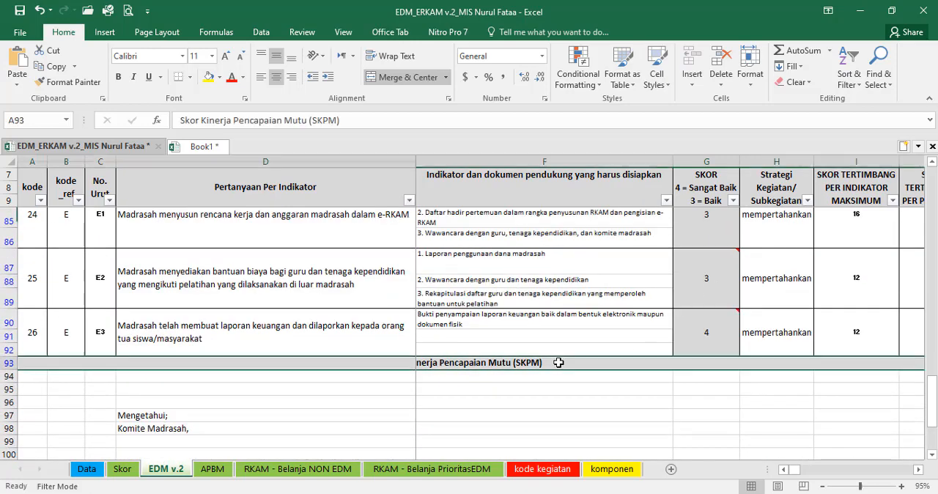
click(918, 470)
click(919, 470)
click(919, 470)
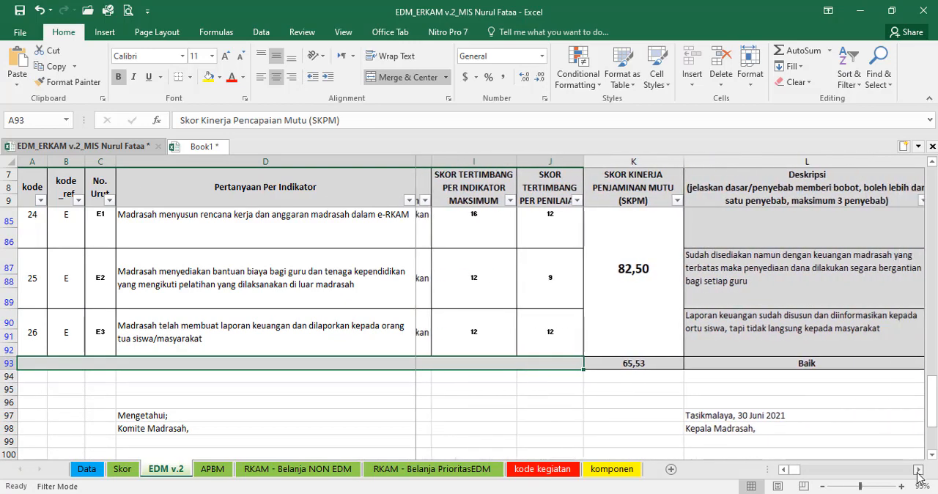
click(918, 470)
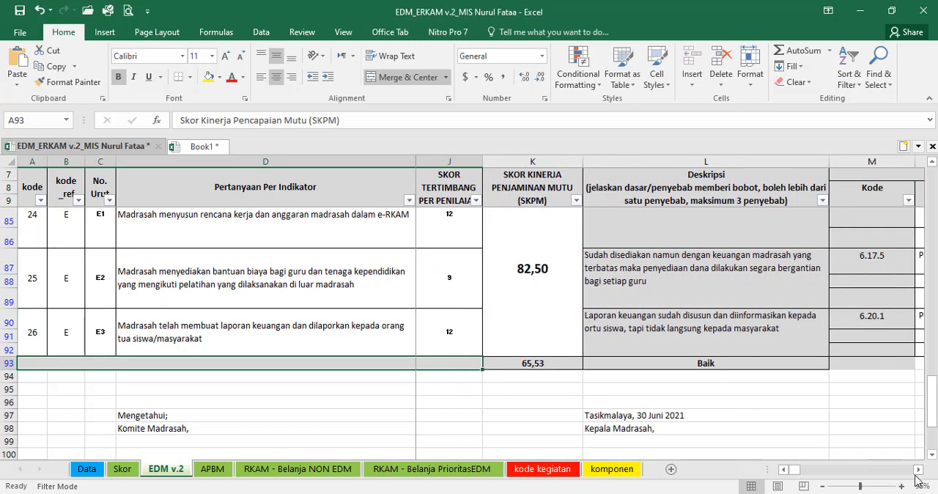
click(918, 469)
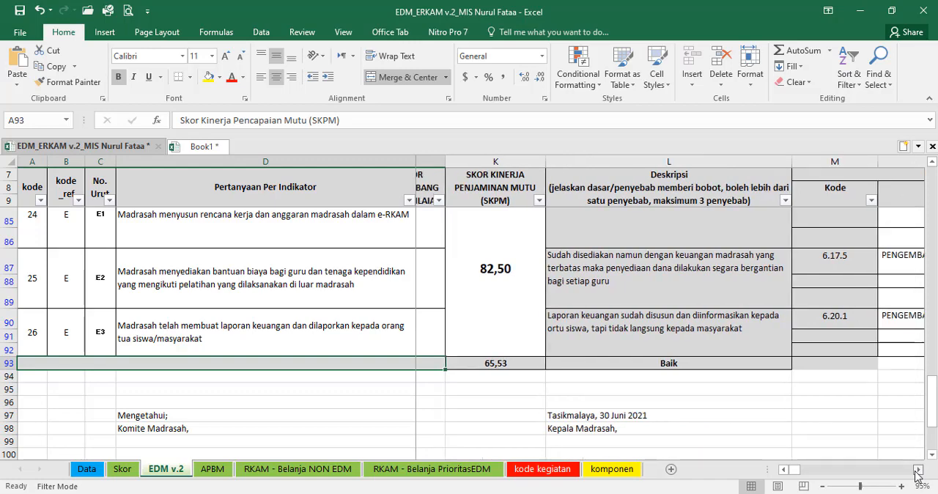
Step: Examine the recommended priority activities, their Sub Kegiatan and the Urutan Prioritas column for the aspect C indicators
click(919, 470)
click(918, 470)
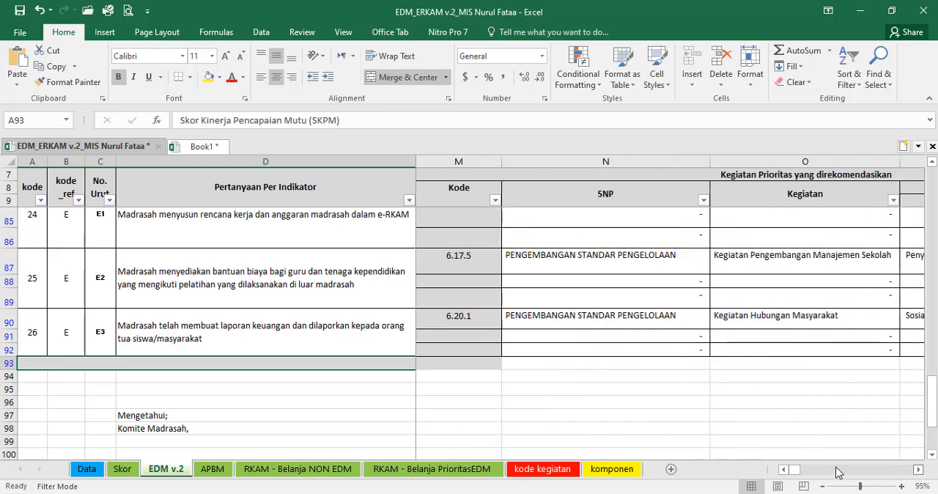
scroll(699, 355, up, 4)
scroll(699, 355, up, 5)
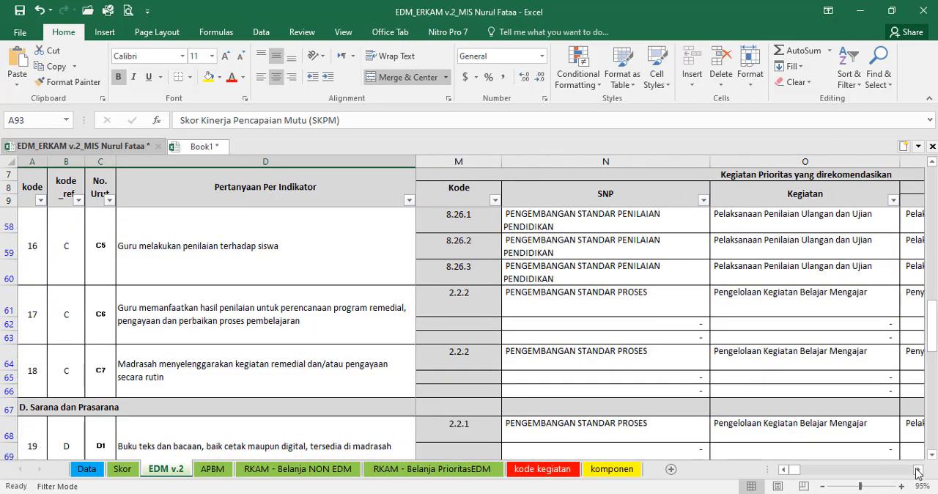
click(918, 470)
click(919, 470)
click(919, 470)
click(918, 470)
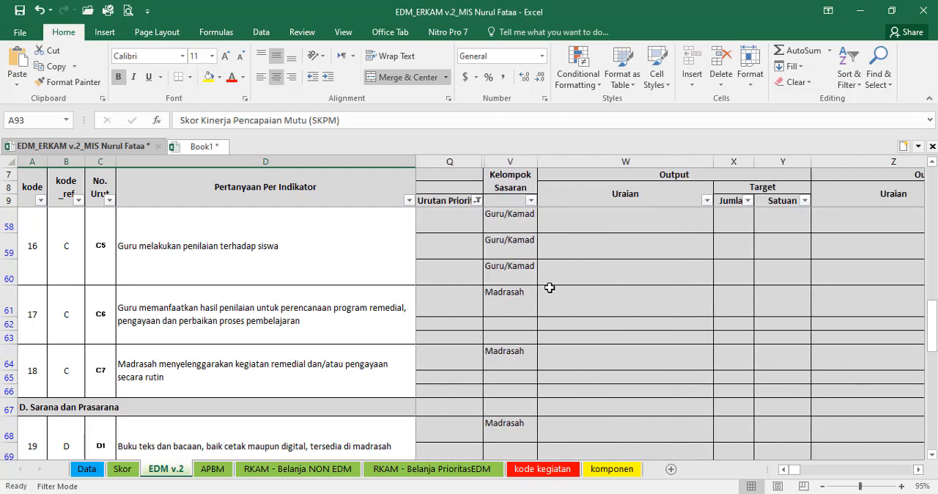
click(460, 249)
key(Left)
key(Right)
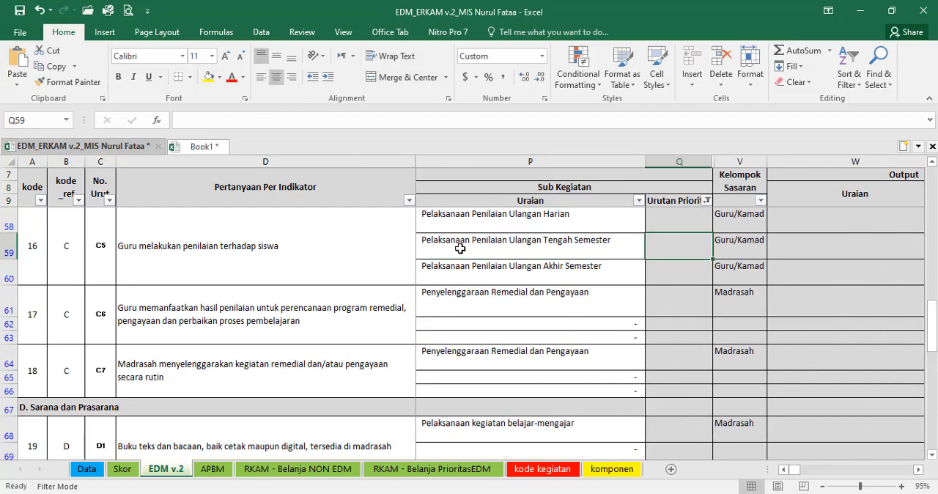
key(Up)
key(Up)
key(Up)
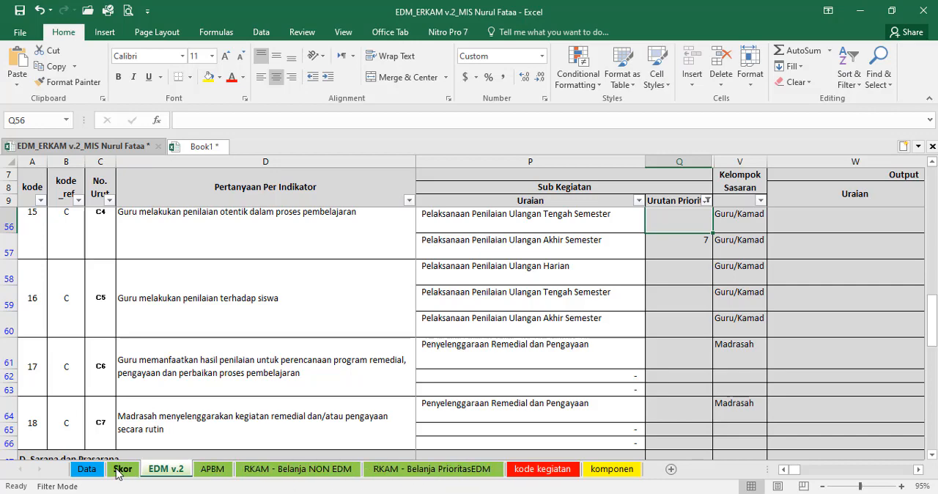
Step: Review the BOS income and the NON EDM and PRIORITAS EDM expenditure items on the APBM sheet
click(212, 470)
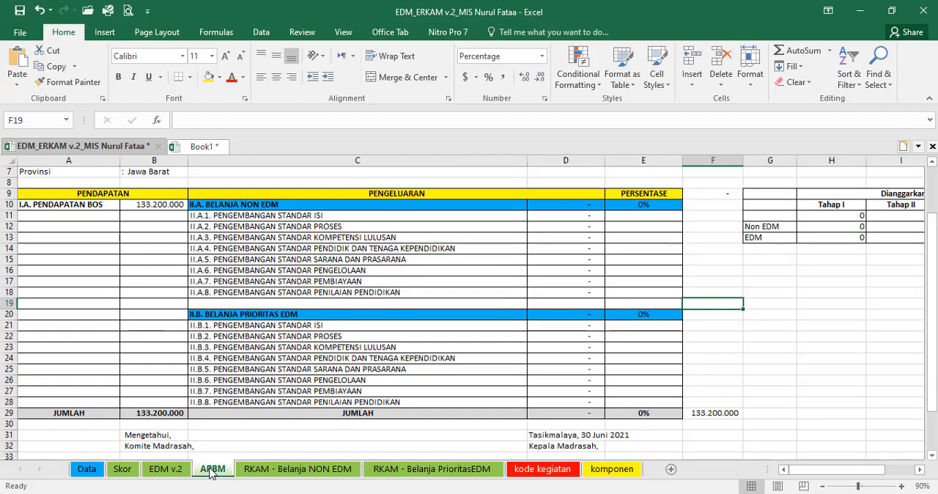
drag(367, 226, 616, 402)
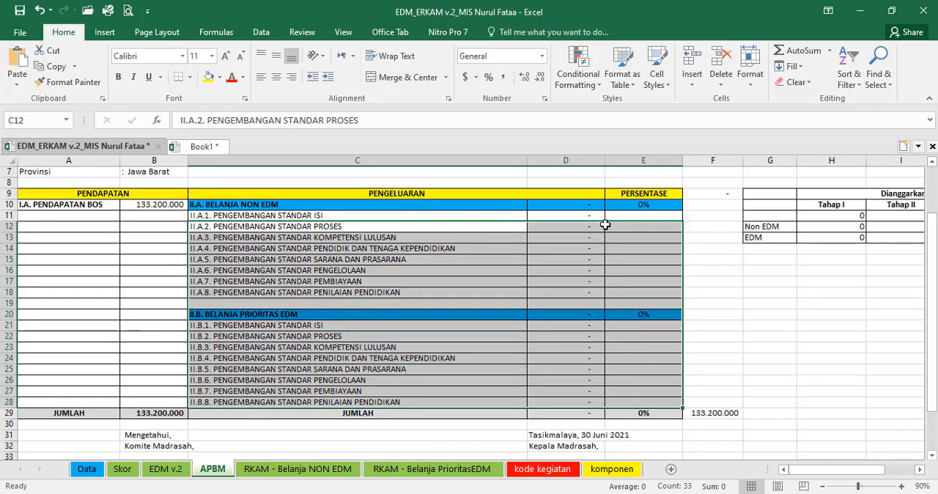
click(578, 214)
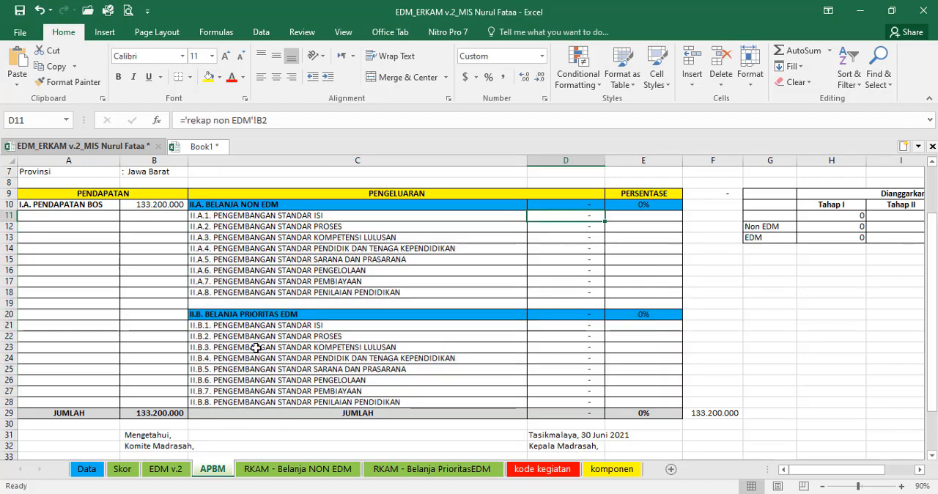
click(155, 204)
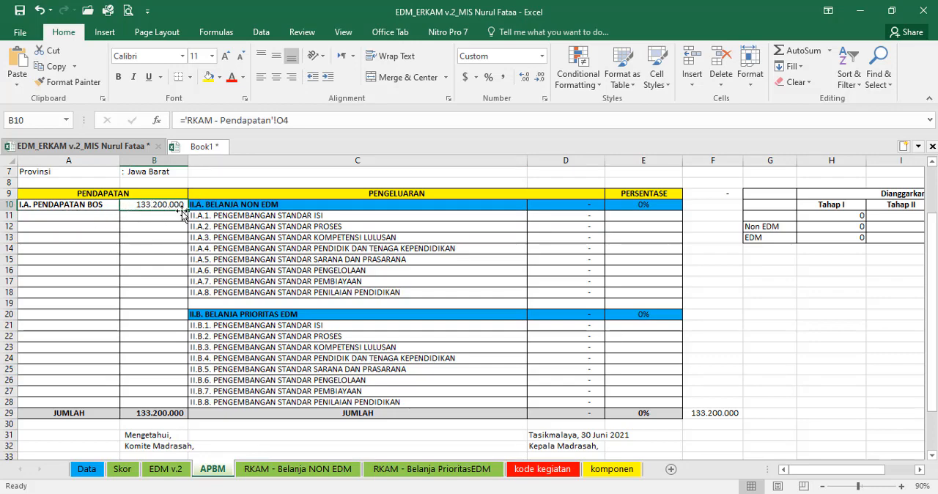
Step: Compare the BOS figures on the Data sheet with Book1 and the 2022 Total Alokasi on the BOS Kemenag dashboard in the browser
click(103, 469)
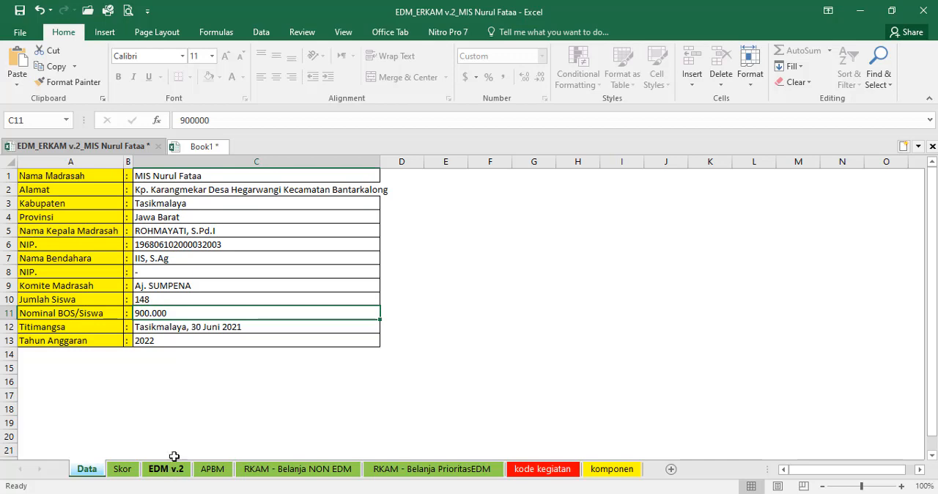
click(193, 148)
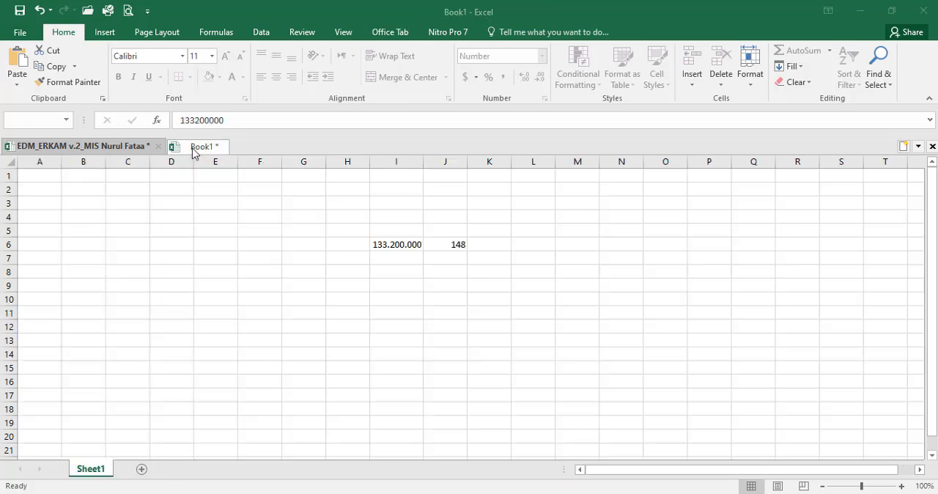
click(115, 149)
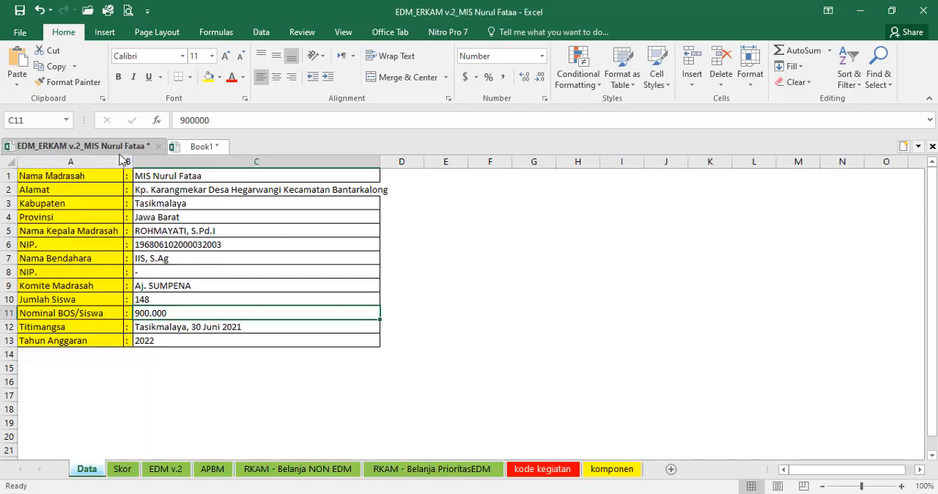
key(alt+Tab)
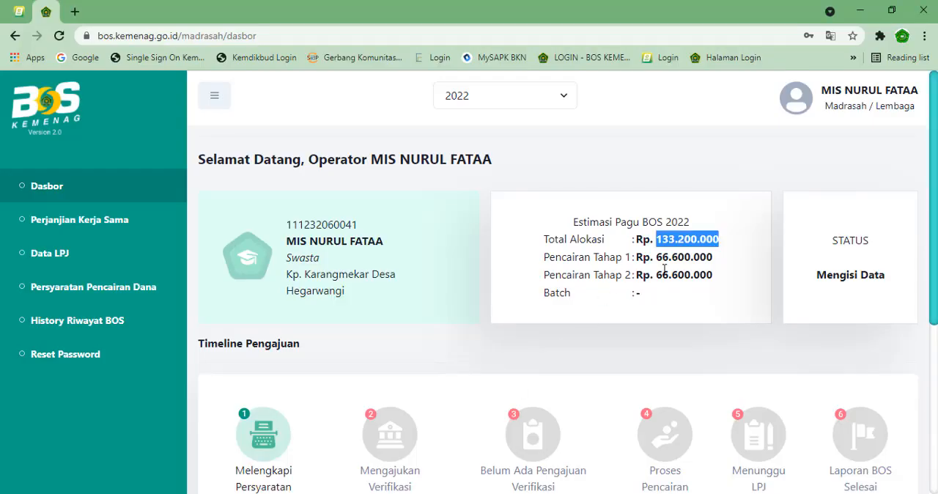
key(alt+Tab)
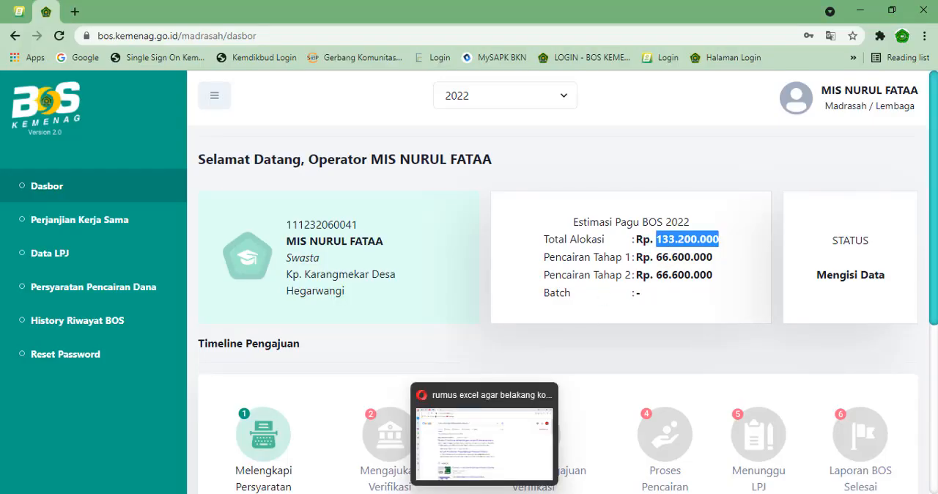
Step: Review the SKOR column on the EDM v.2 sheet from indicator C4 back up to indicator A1 in G11
click(171, 471)
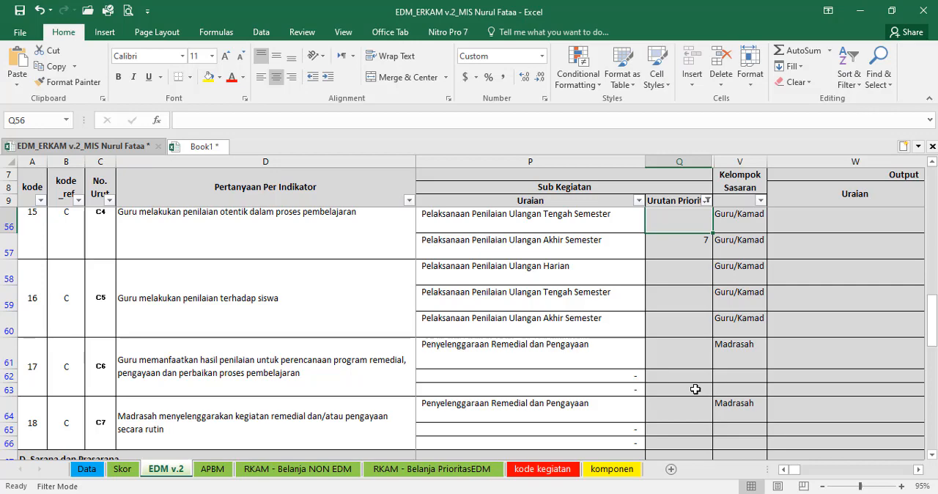
key(Left)
key(Left)
key(Left)
key(Left)
key(Left)
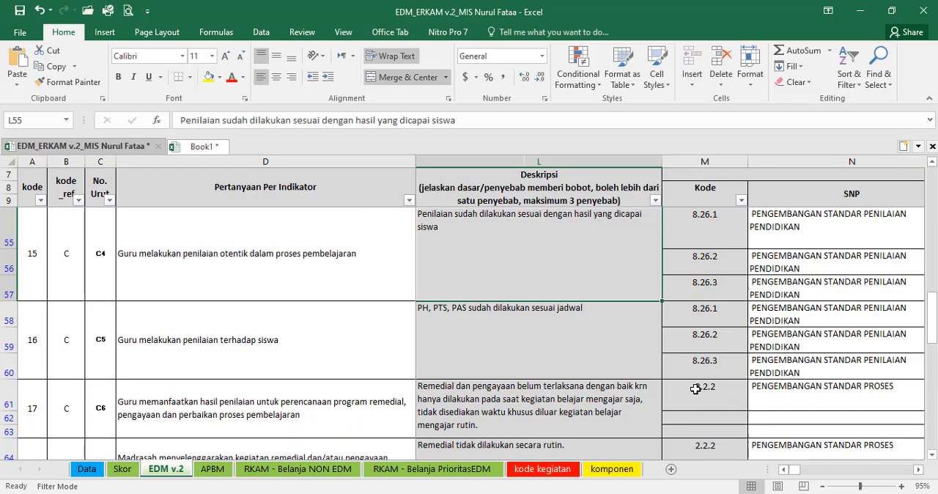
key(Left)
key(Left)
key(Left)
key(Left)
key(Left)
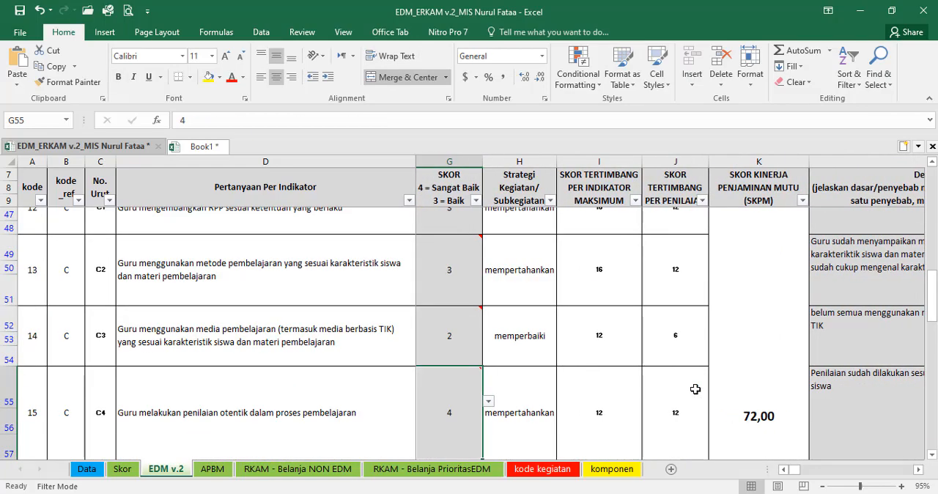
key(Up)
key(Up)
key(Up)
key(Up)
key(Up)
key(Up)
key(Up)
key(Up)
key(Up)
key(Up)
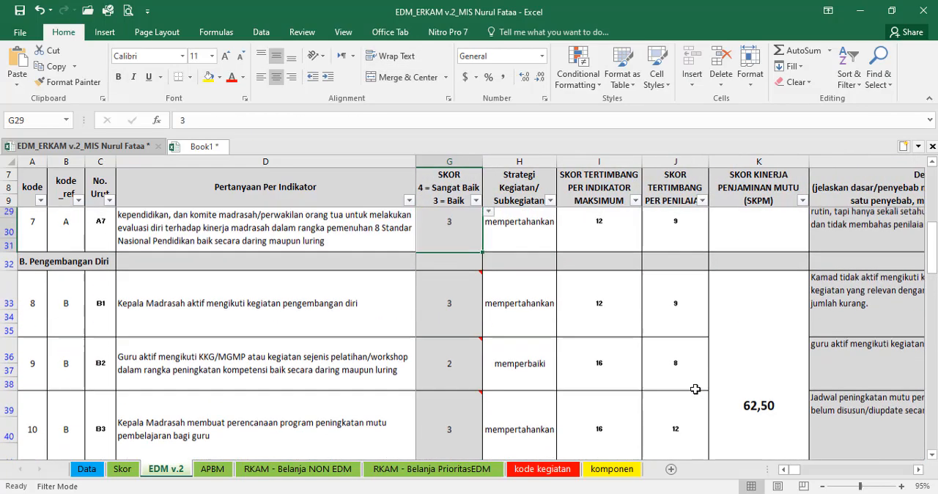
key(Up)
key(Up)
key(Up)
key(Up)
key(Up)
key(Up)
key(Up)
key(Up)
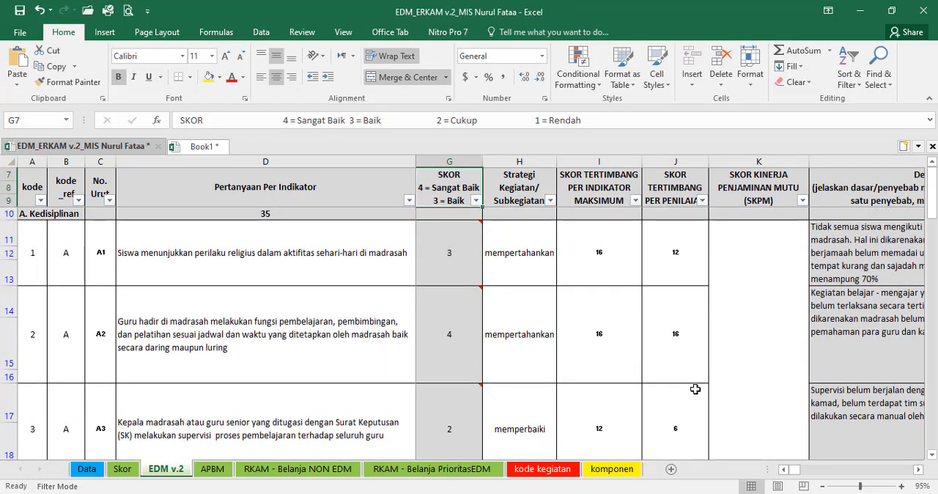
key(Down)
key(Down)
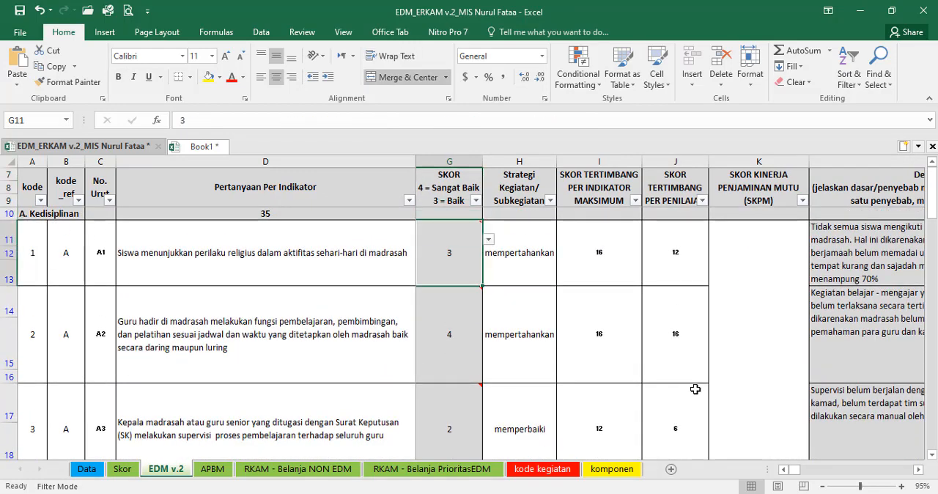
Step: Clear the existing Urutan Prioritas numbers in column Q of the EDM v.2 sheet, starting from Q11
key(Right)
key(Right)
key(Right)
key(Right)
key(Right)
key(Right)
key(Right)
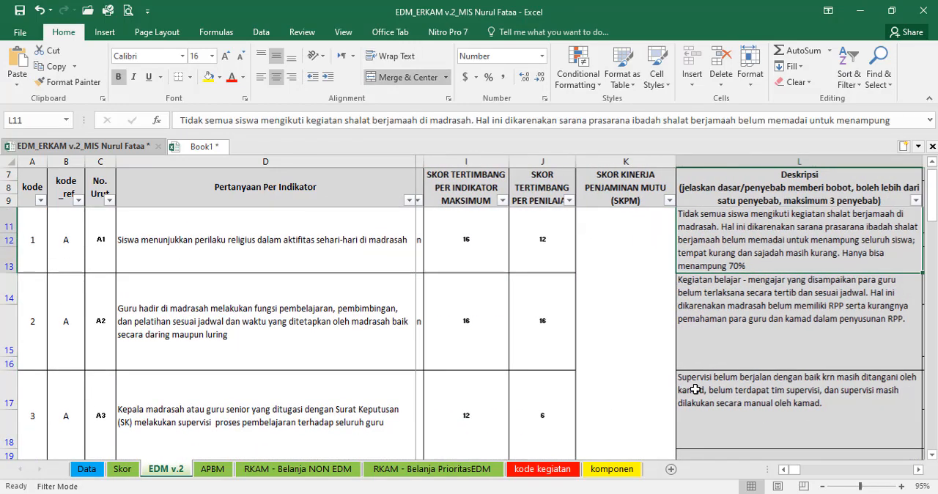
key(Right)
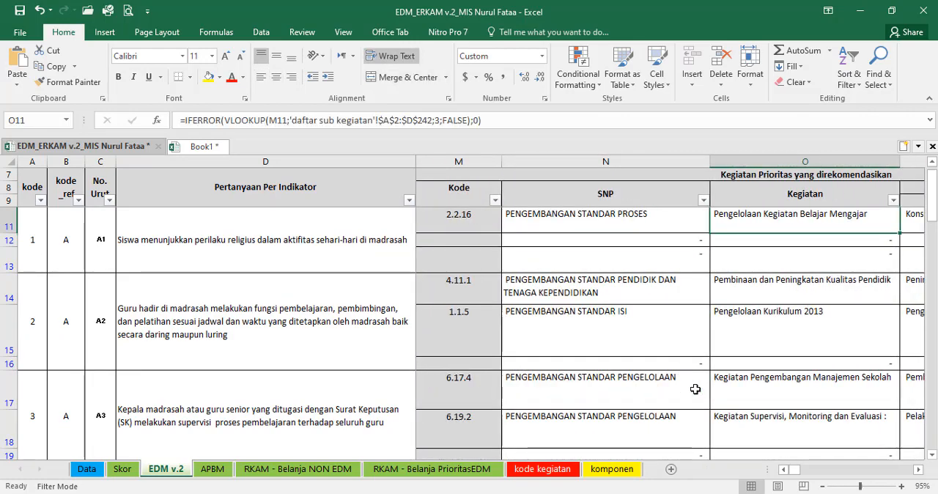
key(Right)
key(Right)
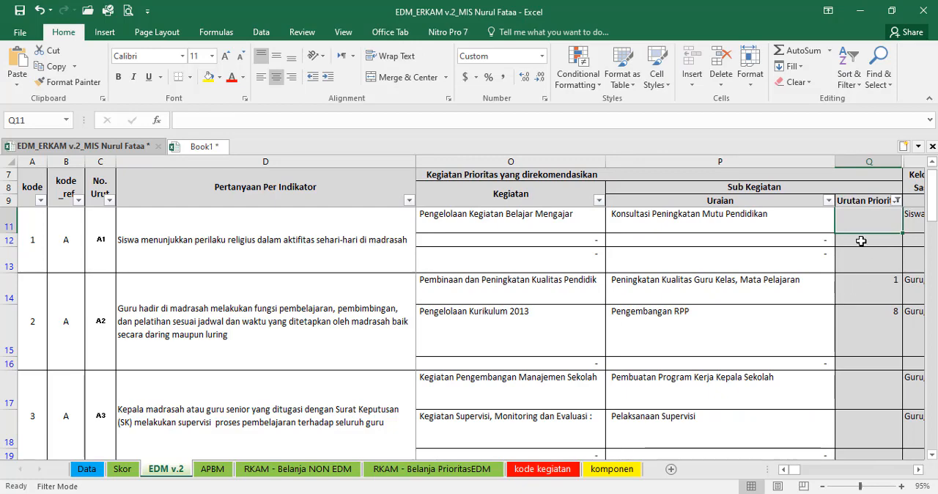
scroll(866, 299, down, 4)
scroll(866, 299, down, 13)
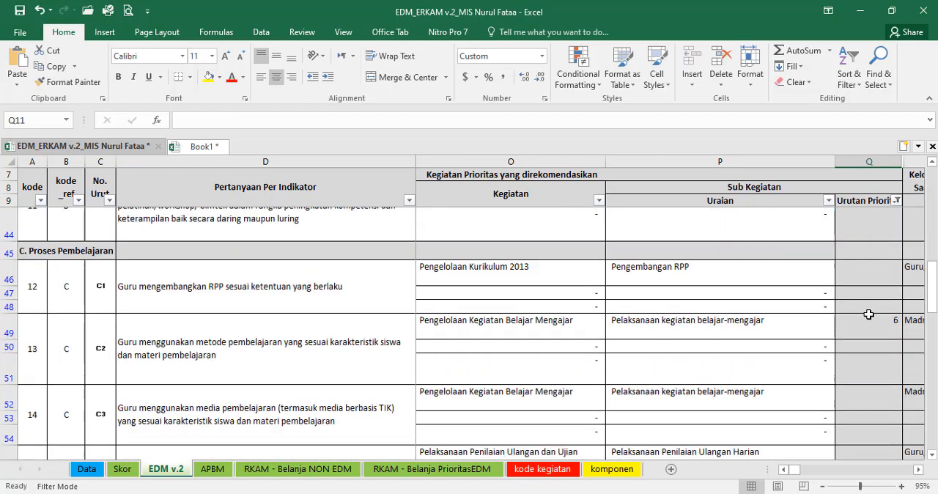
shift+click(877, 360)
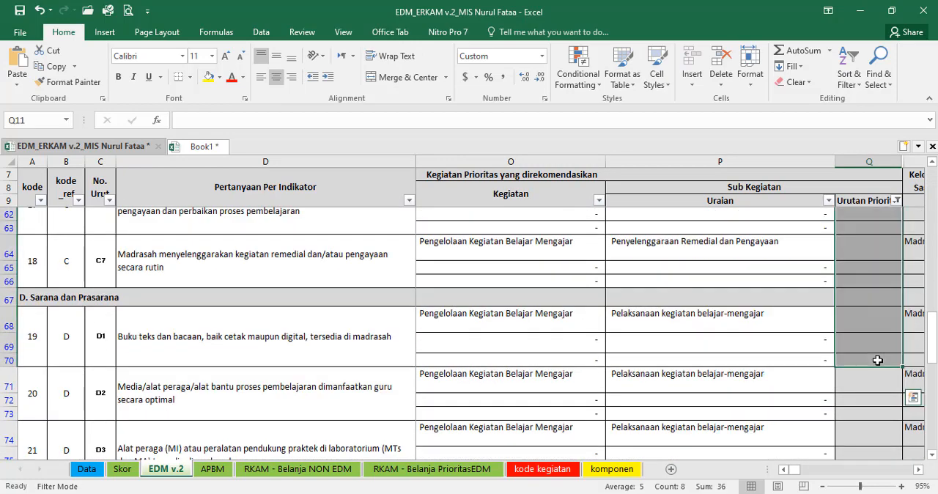
scroll(878, 360, up, 17)
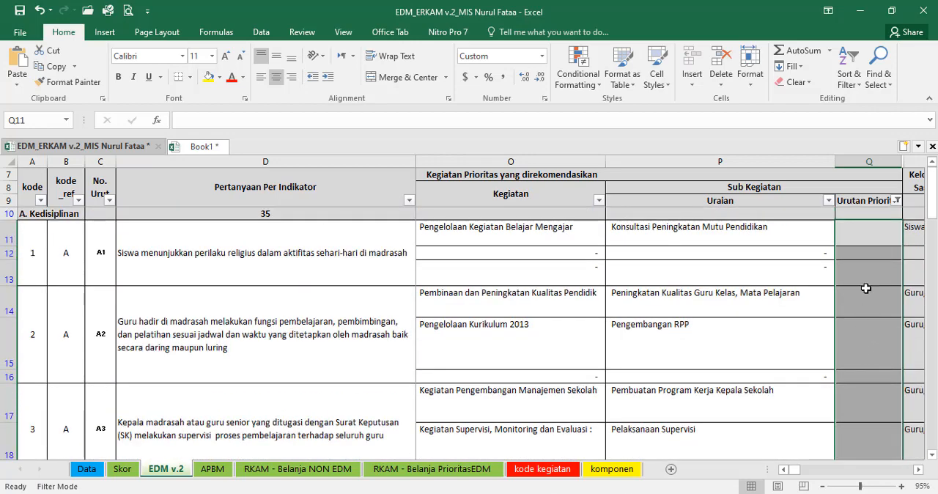
click(873, 230)
Step: Look over the RKAM - Belanja PrioritasEDM sheet and the activity list on the RKAM - Belanja NON EDM sheet
click(409, 468)
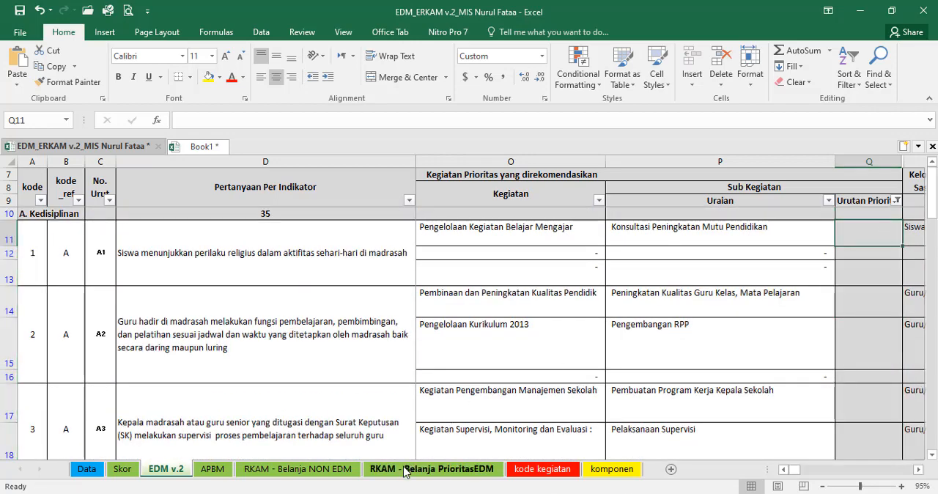
scroll(128, 362, up, 7)
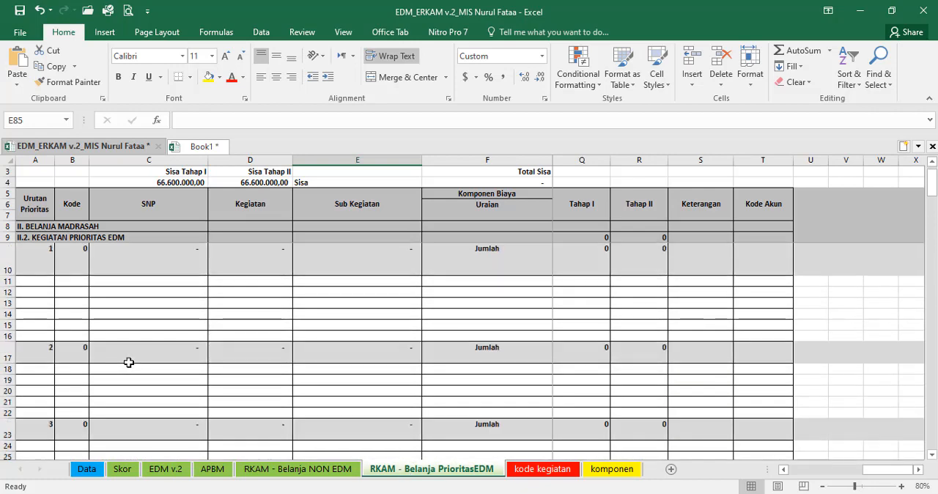
click(300, 471)
scroll(260, 430, up, 10)
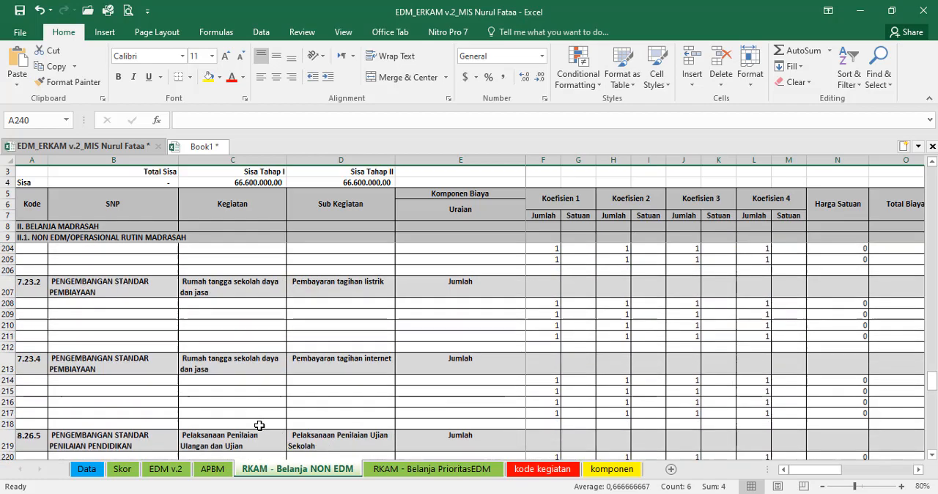
Step: Clear all activity codes in the Kode column from A10 to A239 on the RKAM - Belanja NON EDM sheet
scroll(260, 425, up, 20)
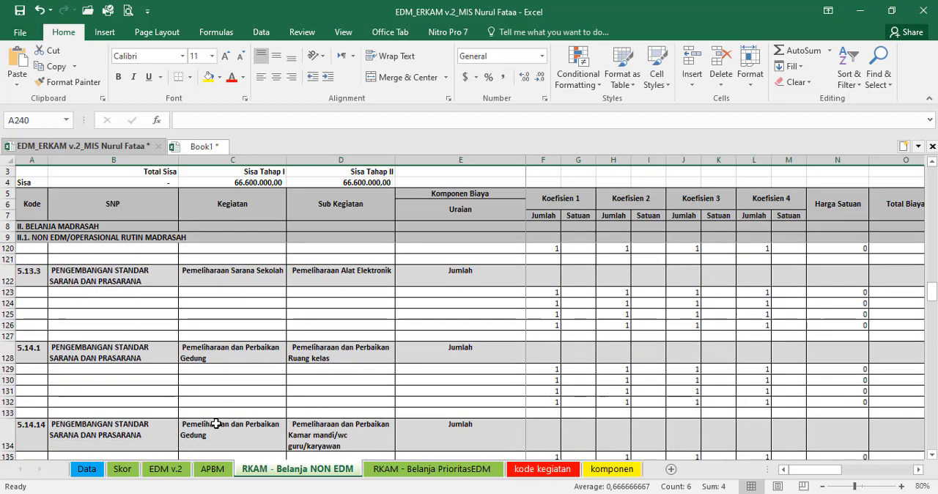
scroll(216, 424, up, 20)
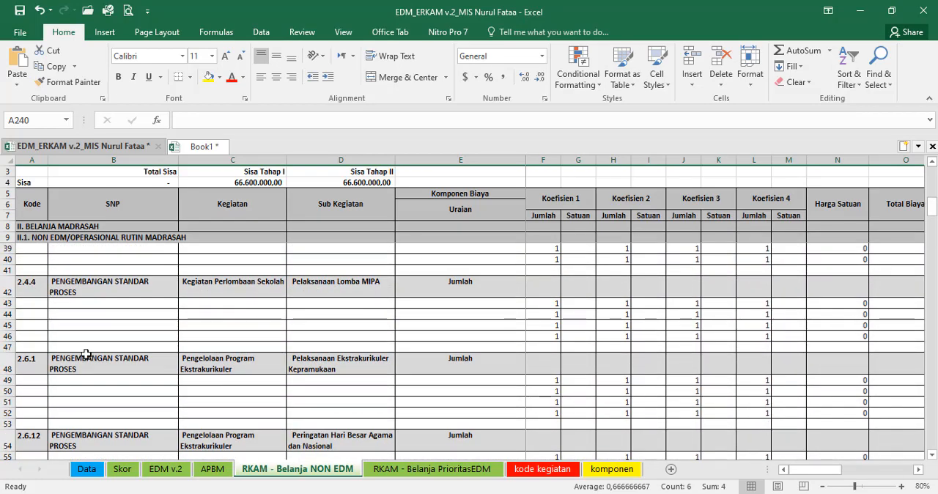
scroll(86, 355, up, 10)
click(39, 269)
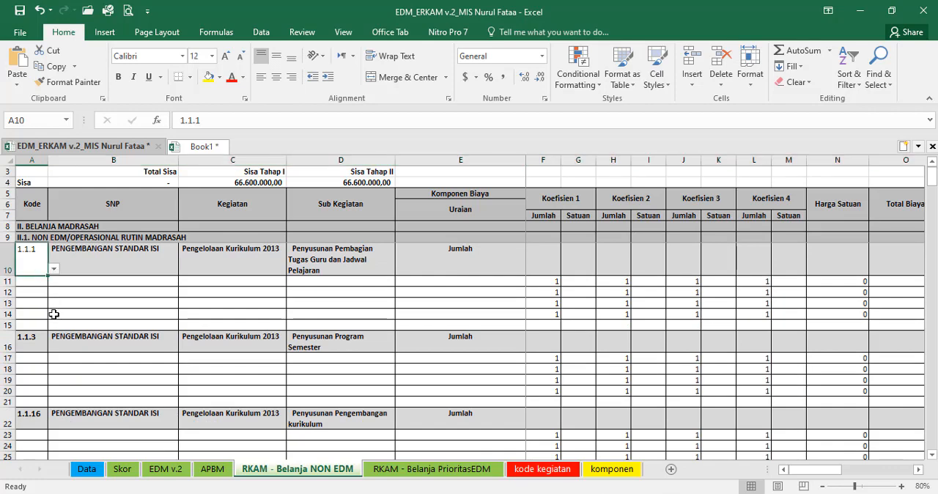
scroll(580, 334, down, 9)
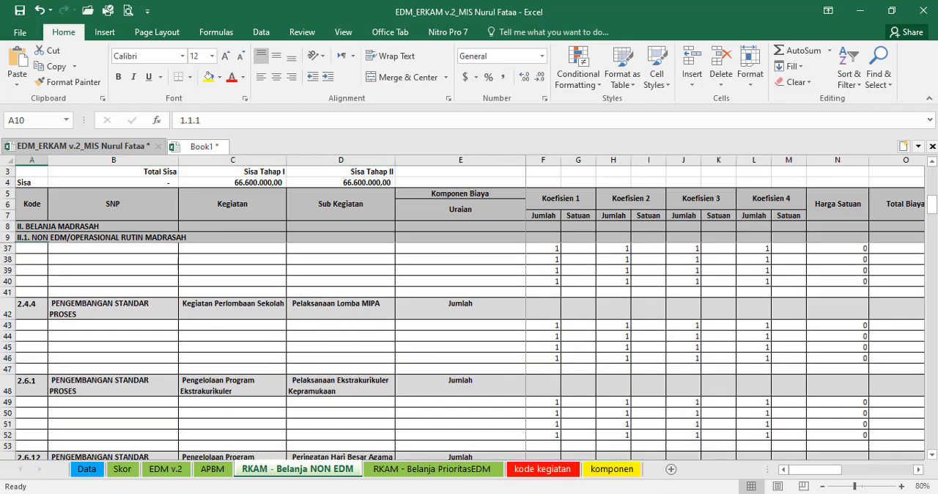
drag(933, 208, 922, 425)
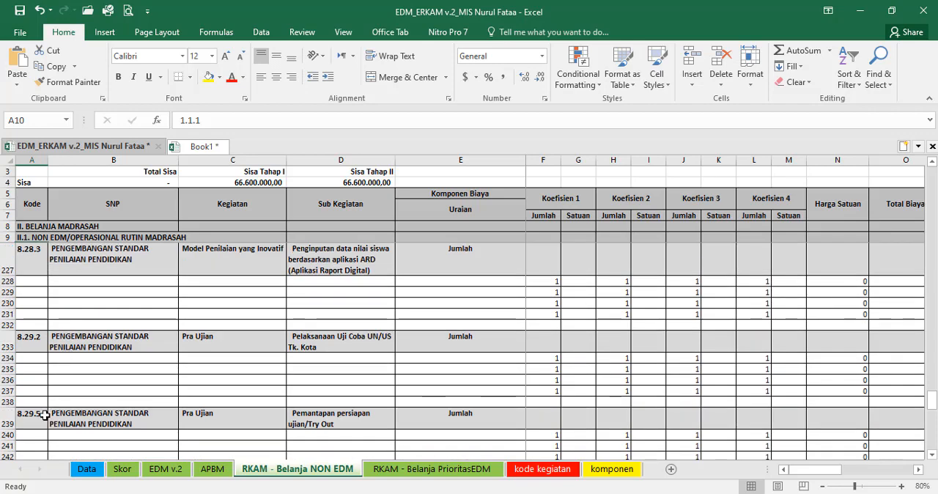
shift+click(29, 426)
key(Delete)
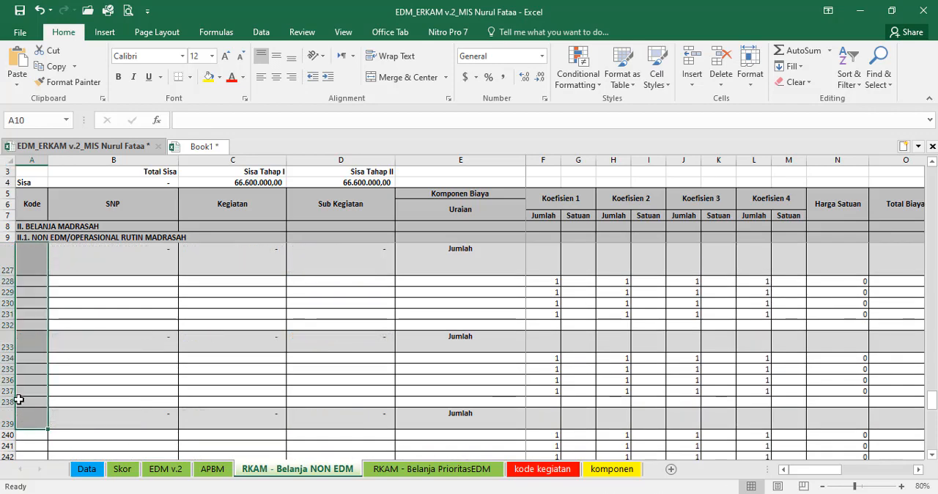
drag(931, 395, 936, 167)
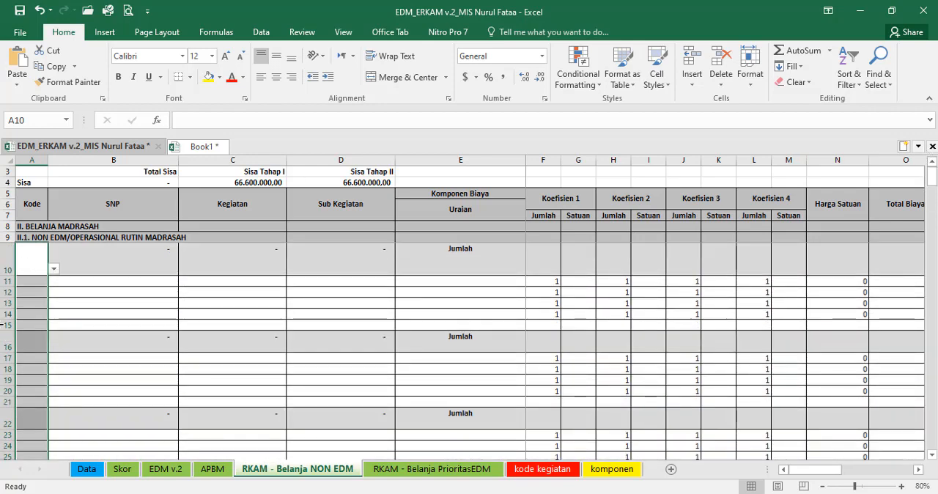
Step: Copy the formatting of Kode cell A16 onto cell A10 on the RKAM - Belanja NON EDM sheet
click(33, 340)
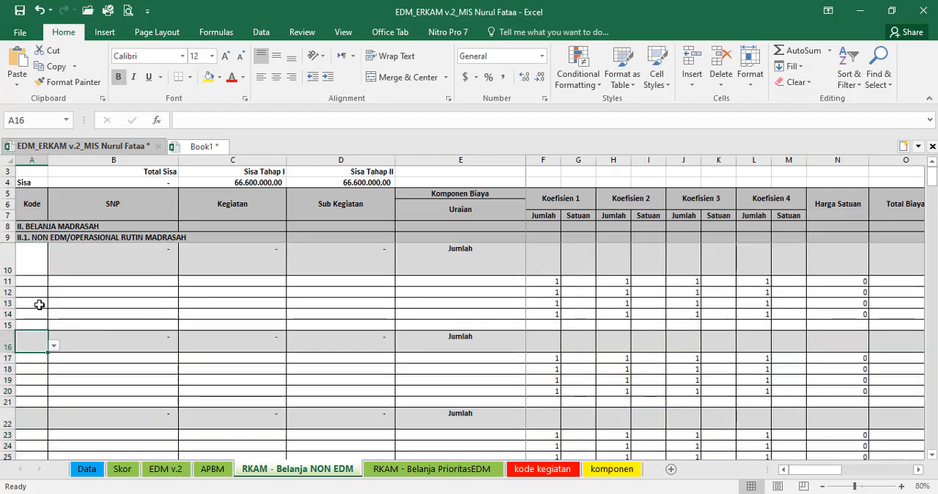
click(69, 83)
click(33, 261)
click(105, 282)
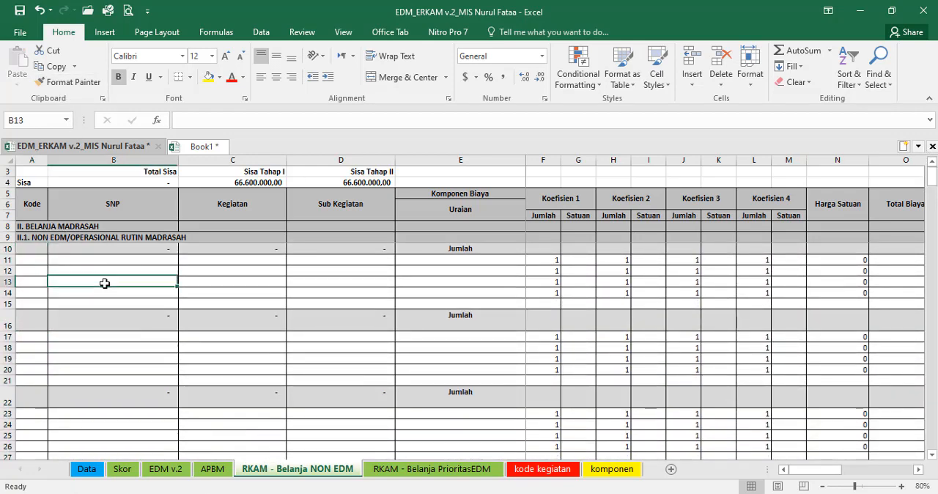
click(37, 249)
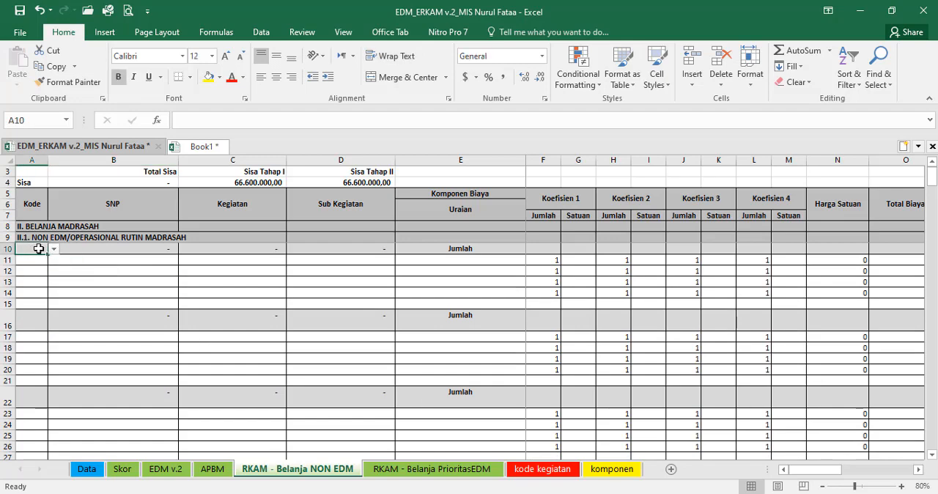
click(217, 326)
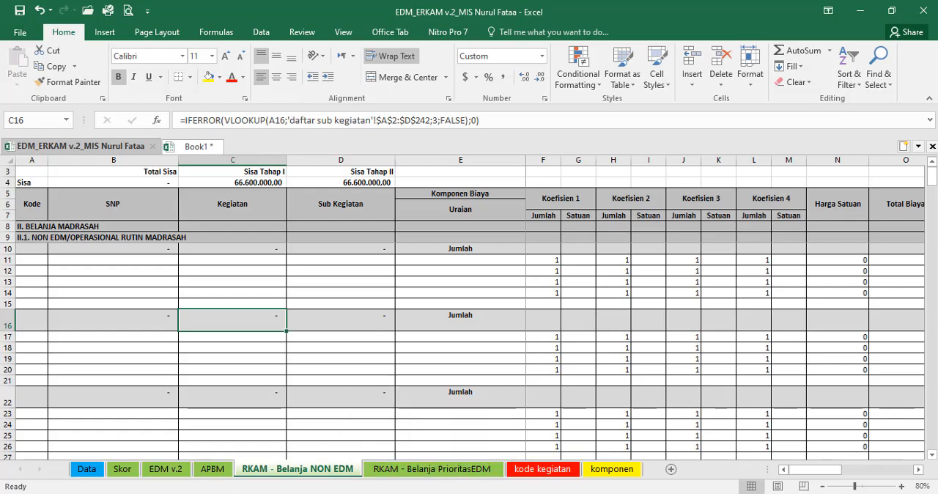
key(alt+Tab)
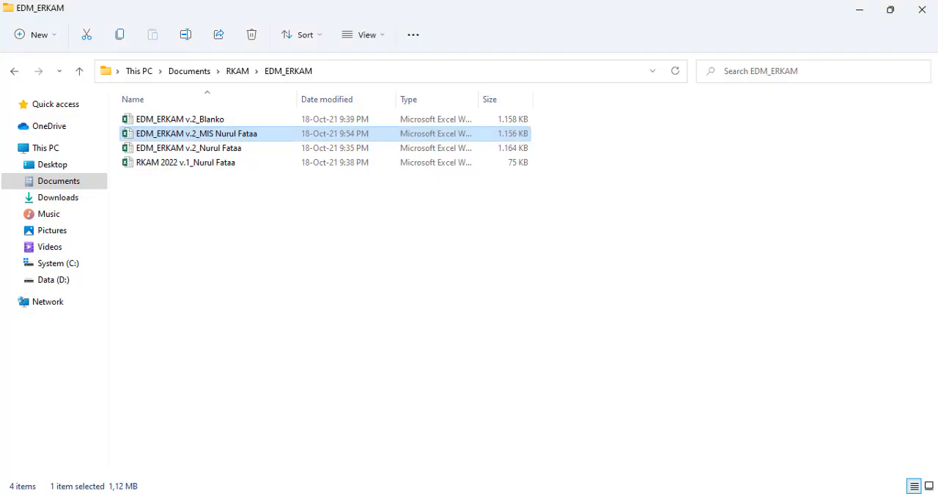
click(211, 227)
right_click(263, 274)
double_click(204, 168)
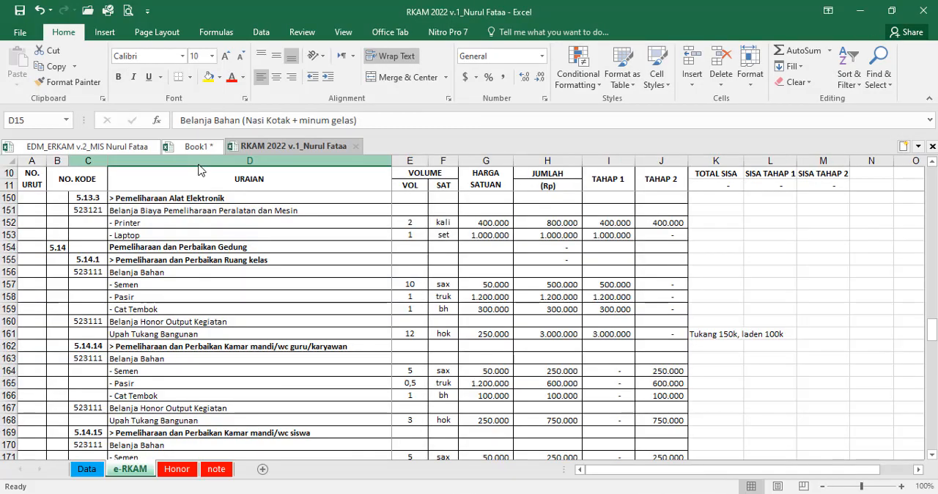
scroll(770, 340, up, 8)
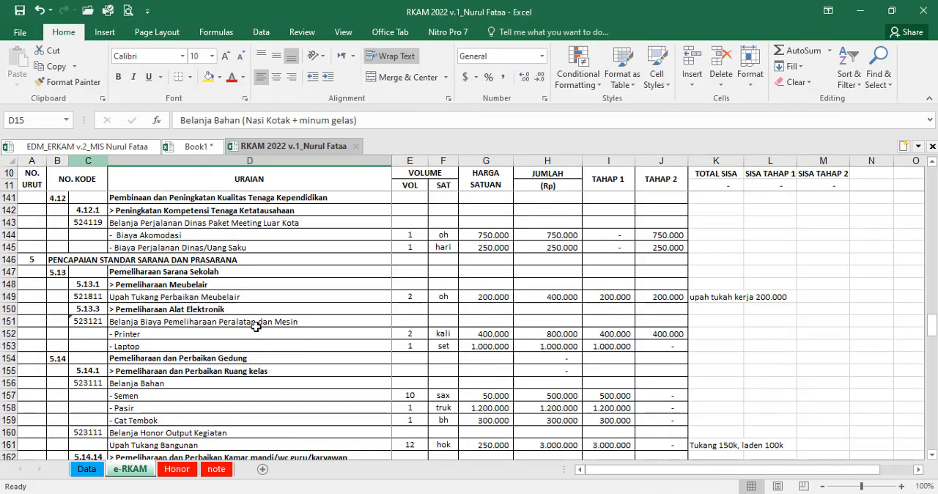
drag(934, 308, 929, 176)
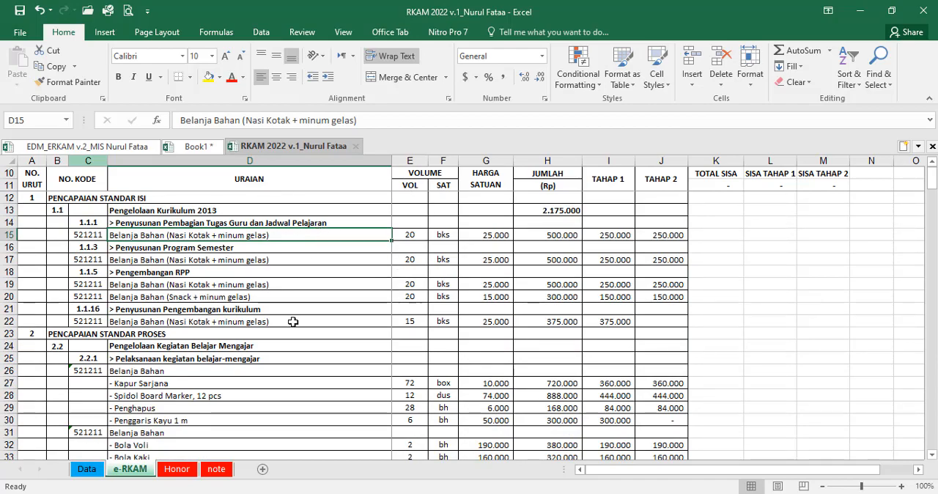
scroll(287, 335, down, 1)
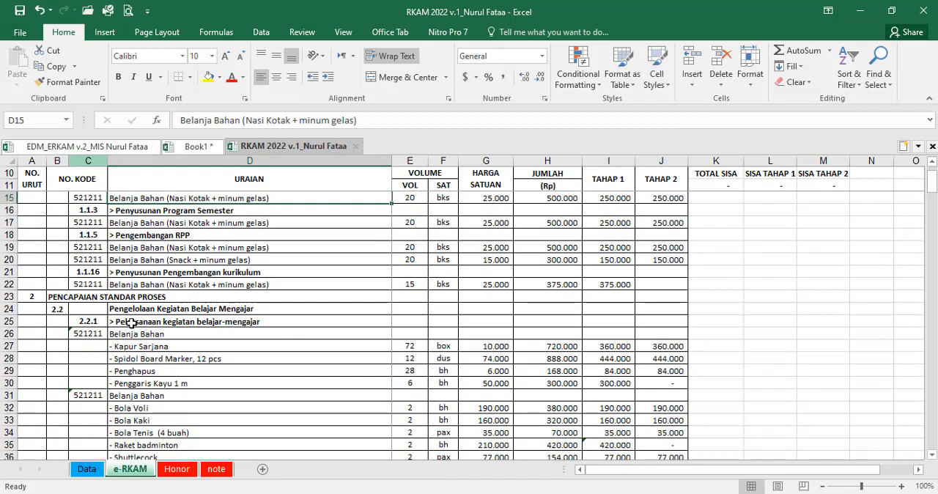
scroll(131, 317, down, 5)
scroll(130, 317, down, 8)
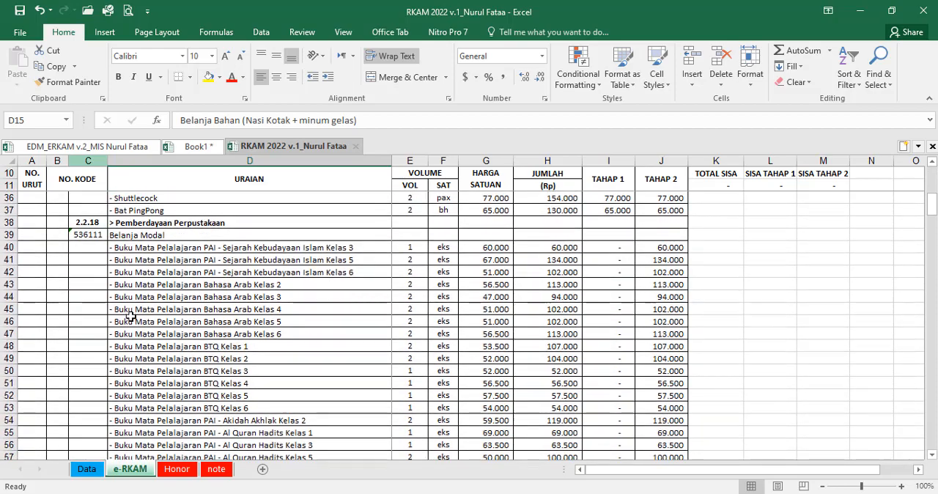
Step: Return to the EDM v.2 sheet of EDM_ERKAM v.2_MIS Nurul Fataa and check the SKOR values and comments for indicators A1 to A3
click(129, 146)
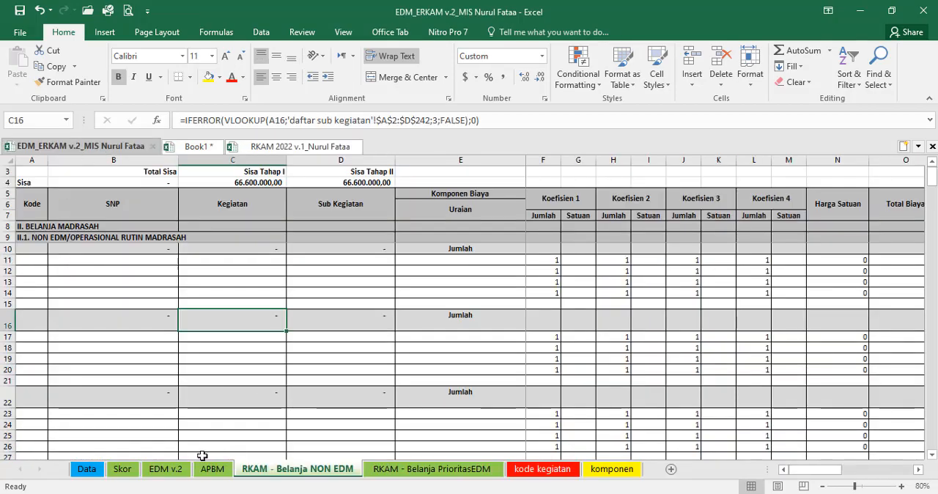
click(175, 470)
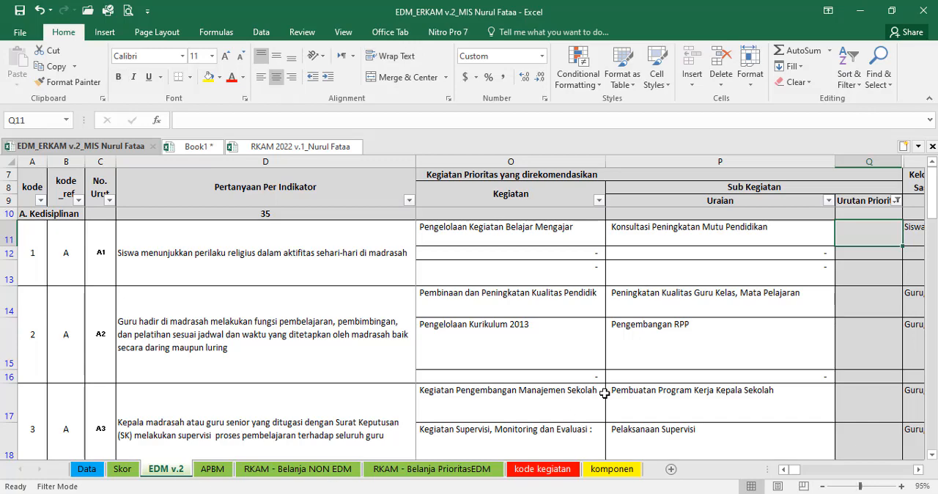
drag(796, 472, 791, 478)
click(761, 247)
mouse_move(759, 292)
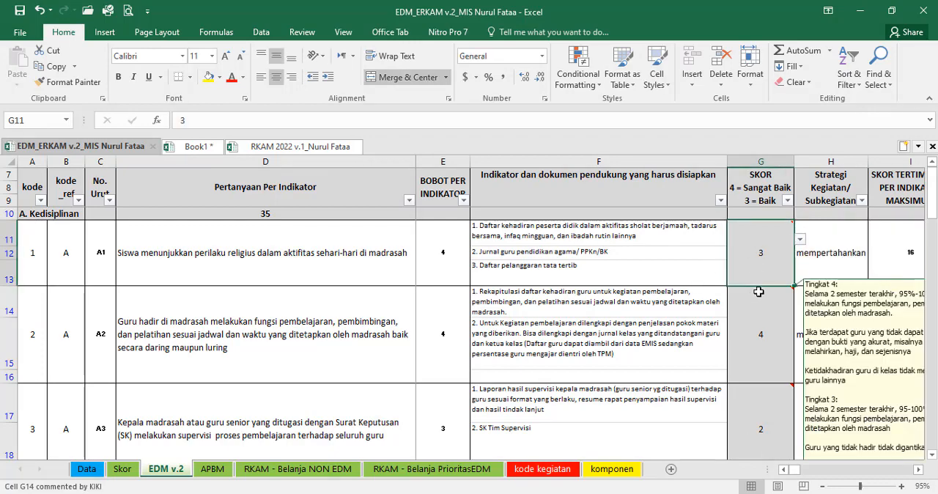
mouse_move(770, 417)
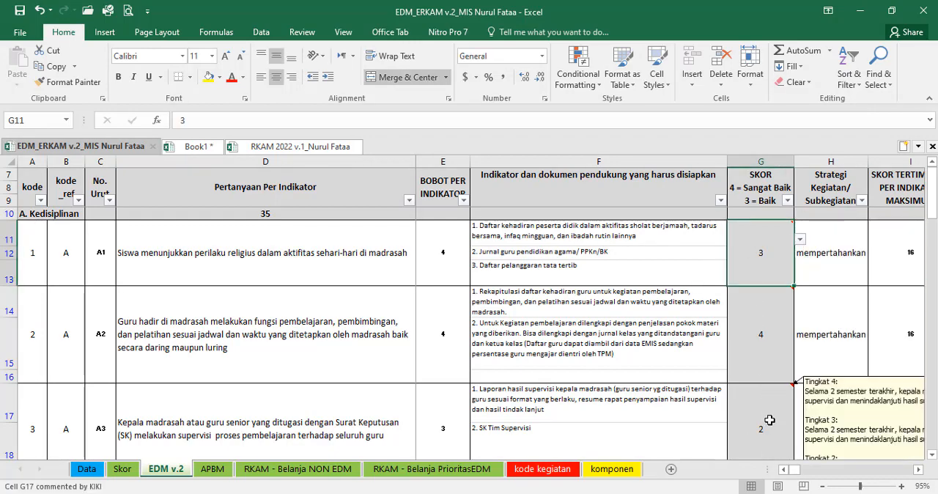
Step: Follow indicator A1's row from its score across to the recommended Kegiatan in O11 and its Sub Kegiatan
key(Right)
key(Right)
key(Right)
key(Right)
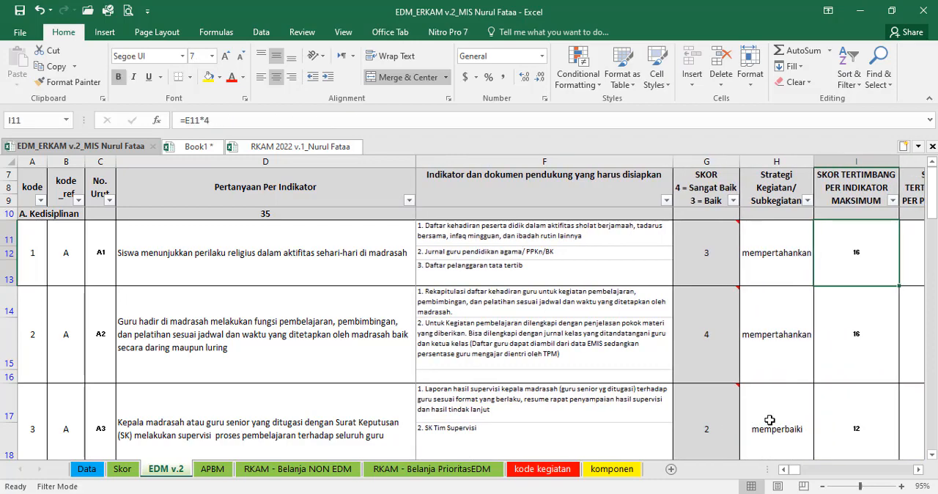
key(Right)
key(Right)
key(Right)
key(Right)
key(Right)
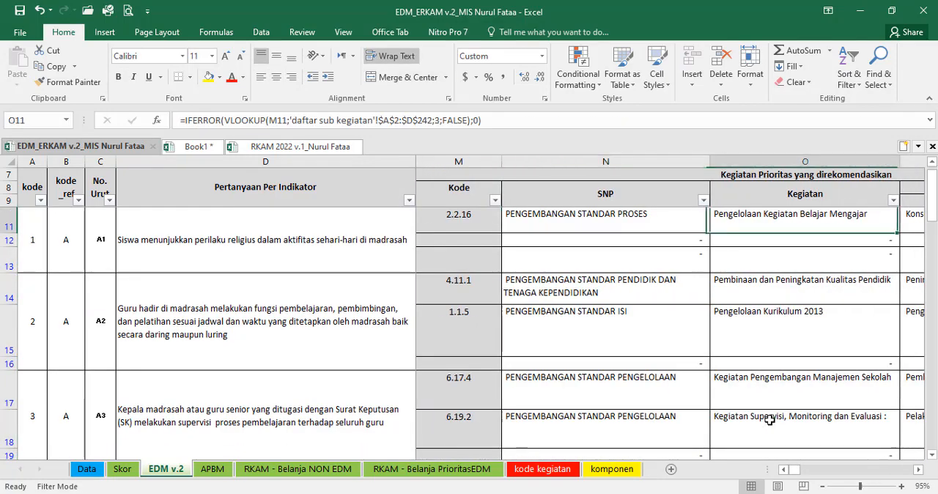
key(Left)
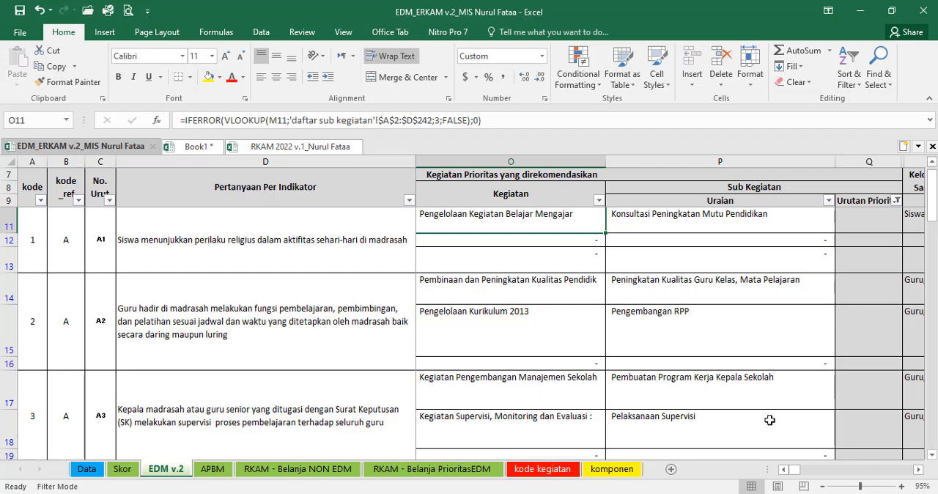
key(Up)
key(Down)
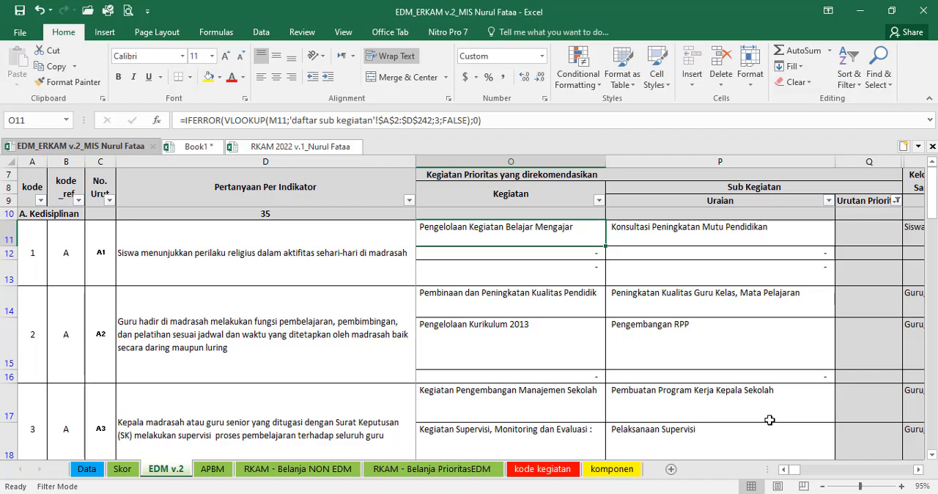
Step: Go back along row 11 to review indicator A1's question and its required supporting documents
key(Left)
key(Left)
key(Left)
key(Left)
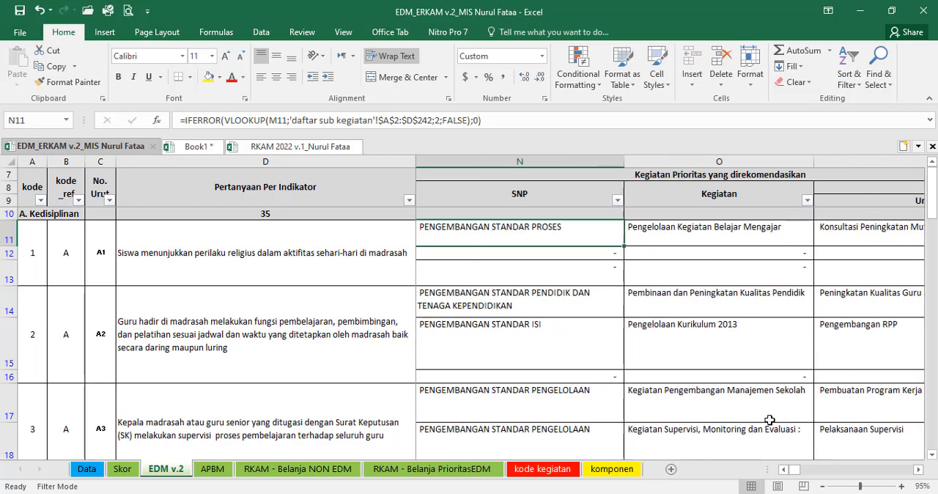
key(Left)
key(Left)
key(Left)
key(Left)
key(Left)
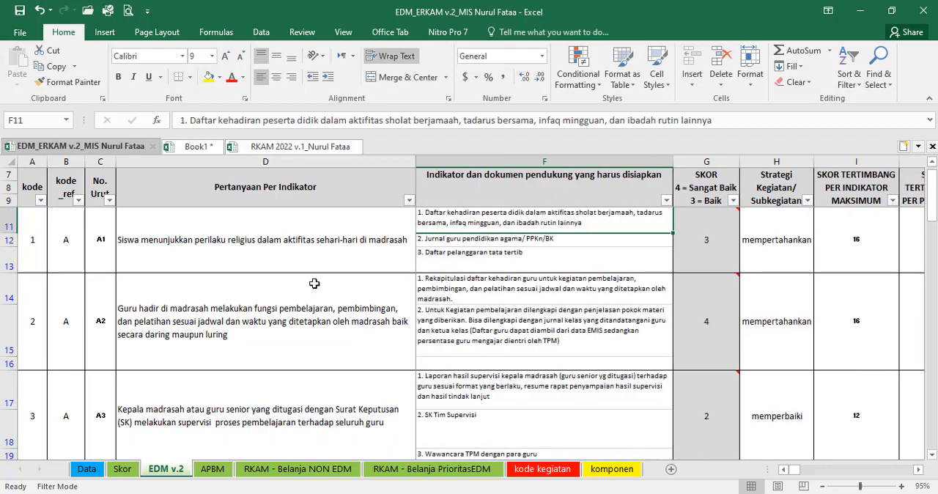
click(261, 248)
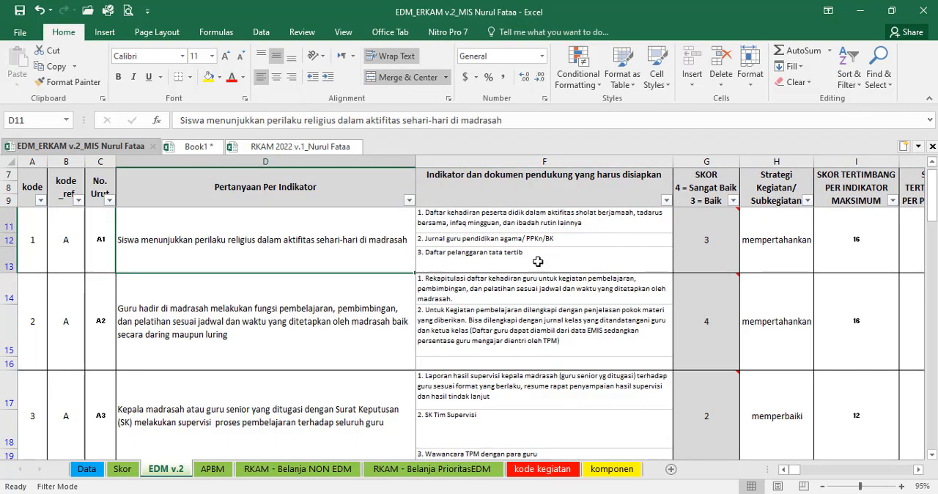
click(640, 253)
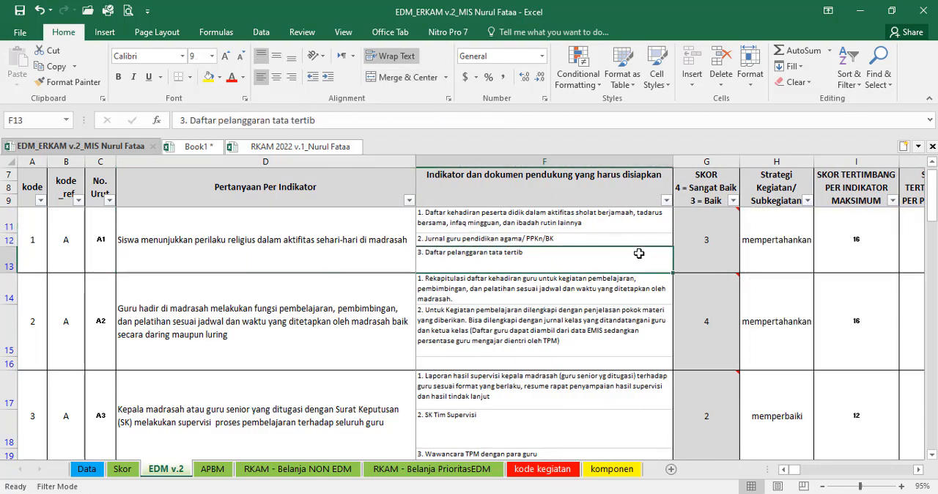
Step: Examine indicator A1's weighted scores, Deskripsi, Kode and SNP entries in columns I to N
key(Right)
key(Right)
key(Right)
key(Right)
key(Right)
key(Right)
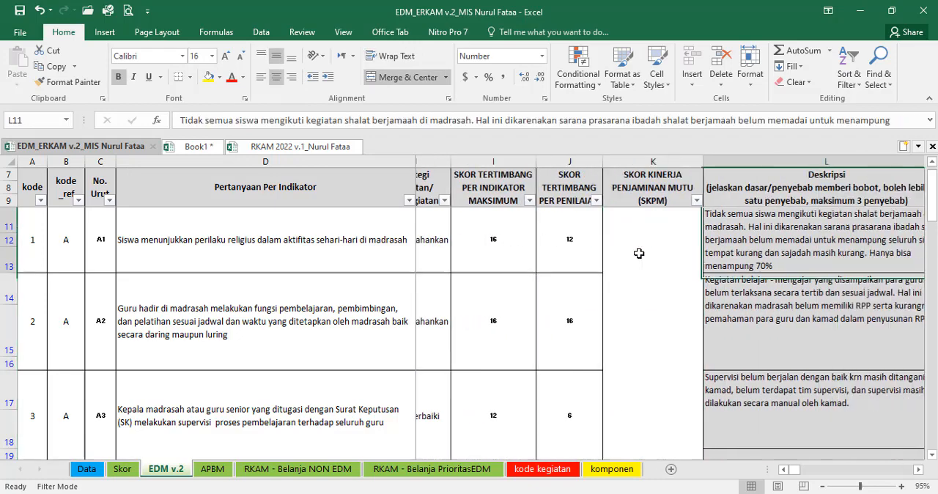
key(Right)
key(Right)
key(Down)
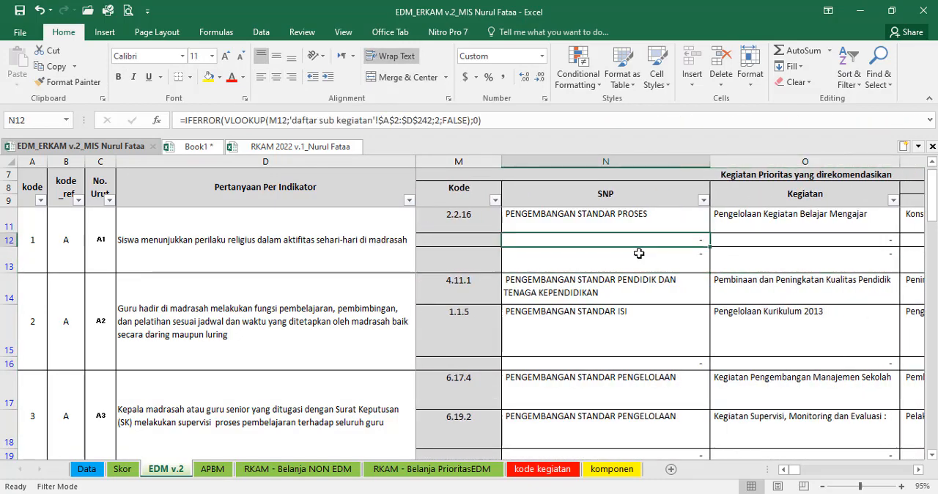
Step: Examine row 11's Sub Kegiatan and Urutan Prioritas cells, and highlight the Kegiatan and Uraian columns O and P
key(Up)
key(Right)
key(Right)
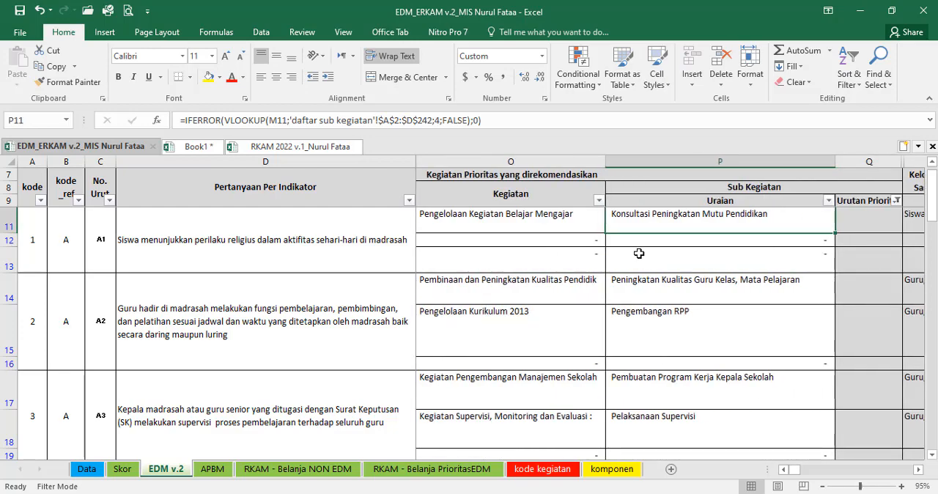
key(Right)
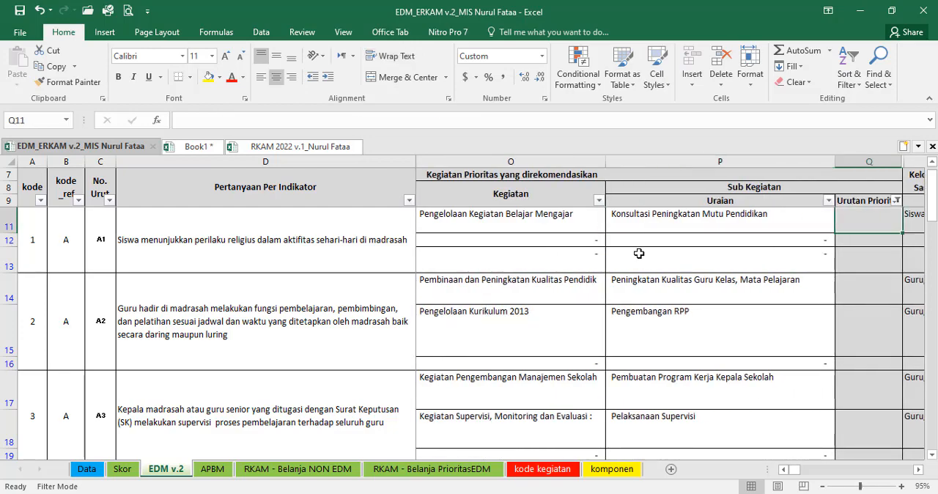
click(563, 215)
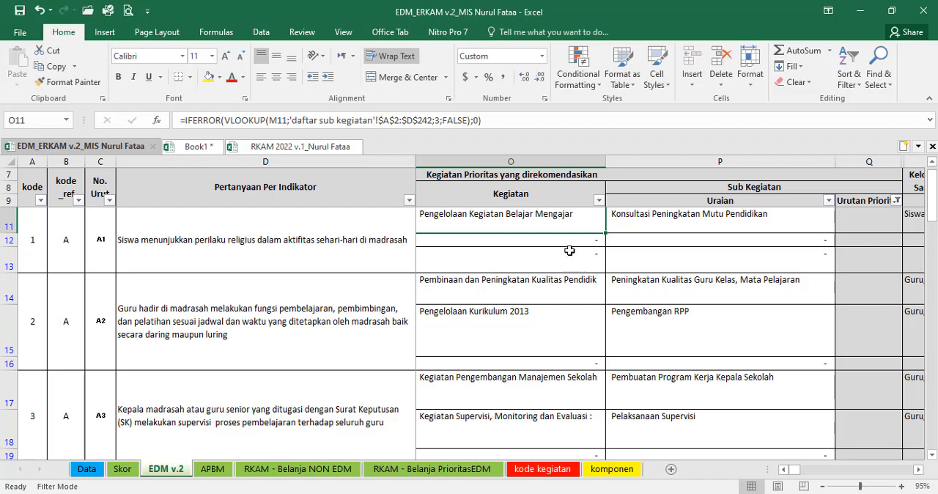
drag(587, 165, 670, 165)
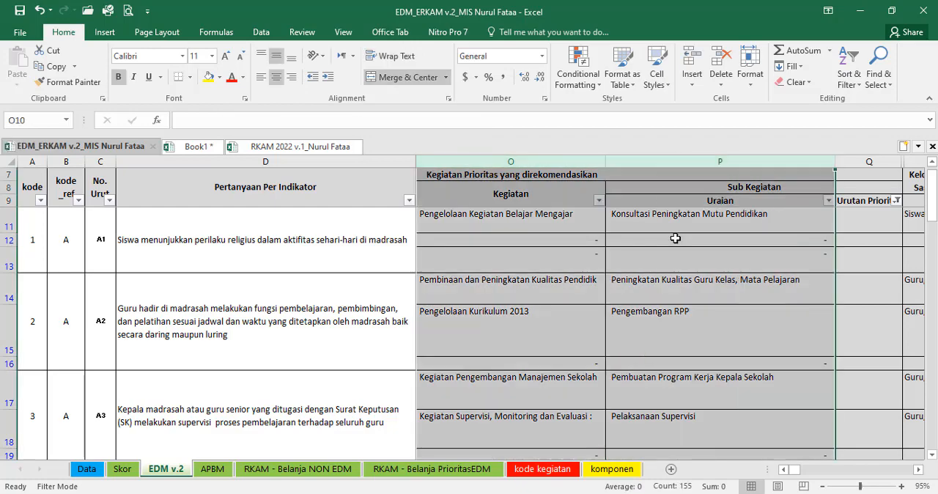
click(861, 226)
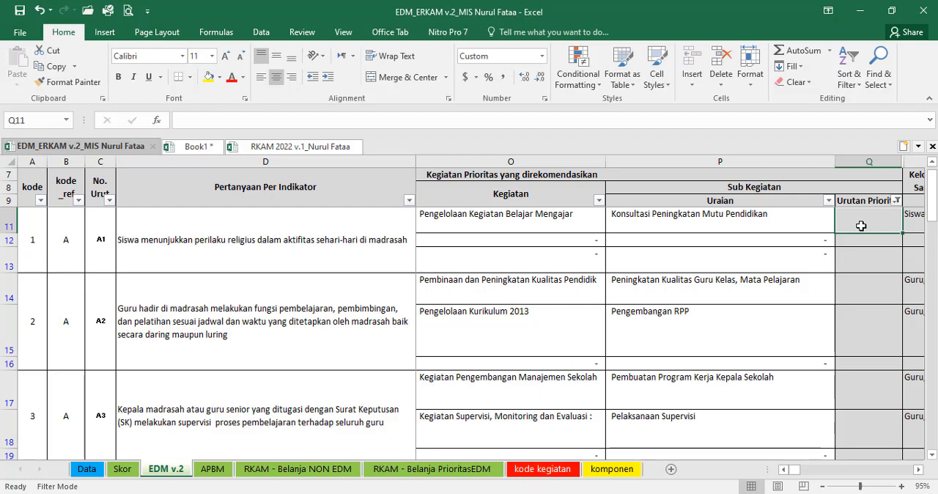
click(720, 262)
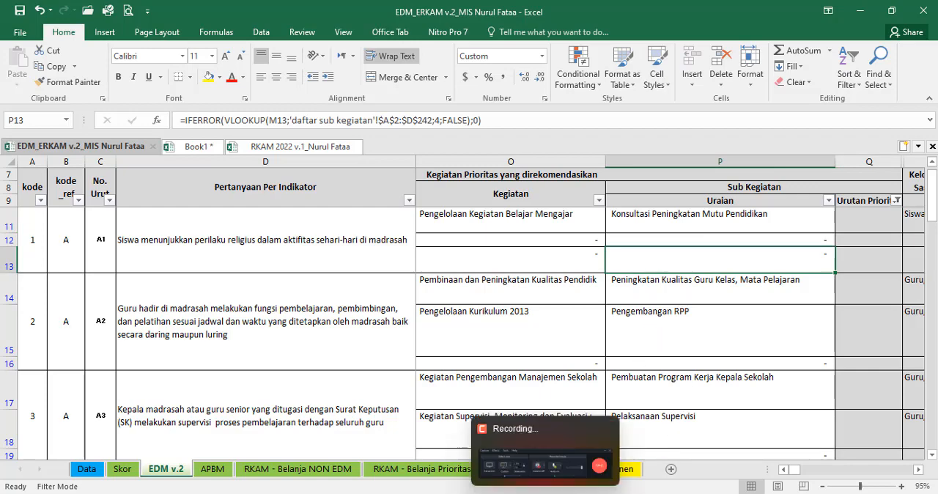
click(546, 493)
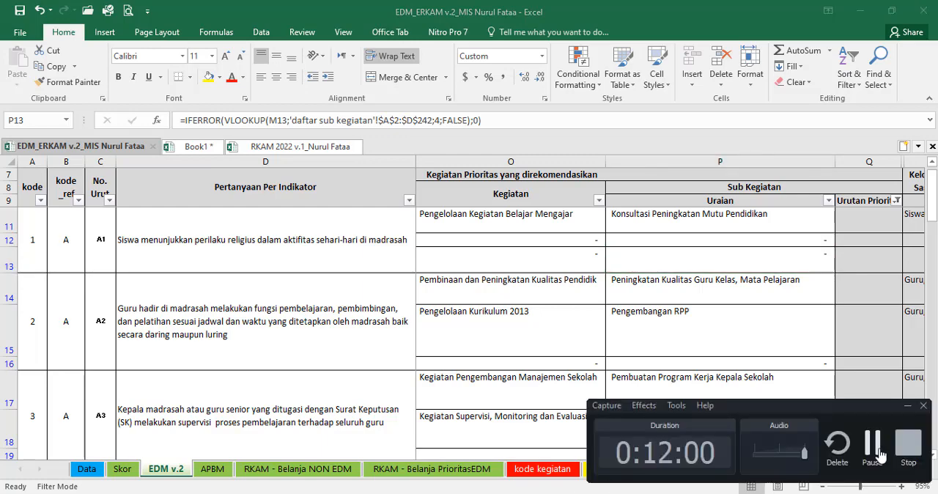
click(872, 444)
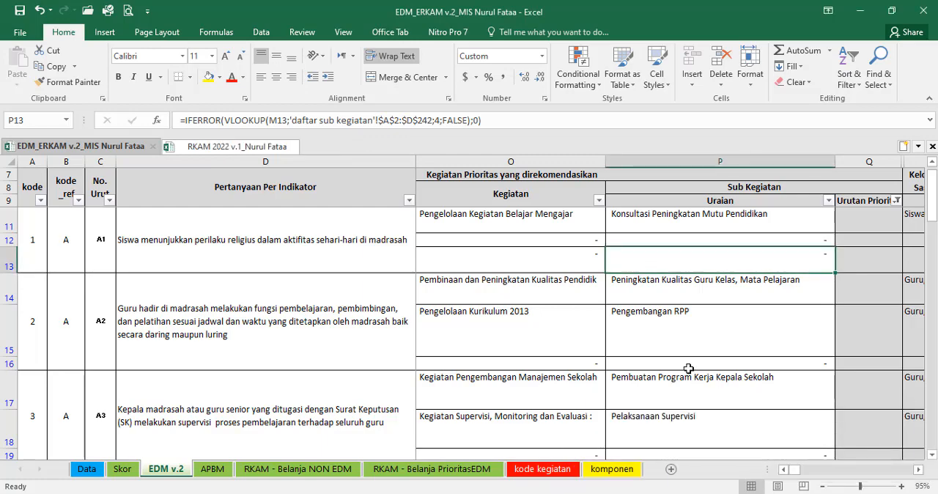
scroll(689, 368, up, 1)
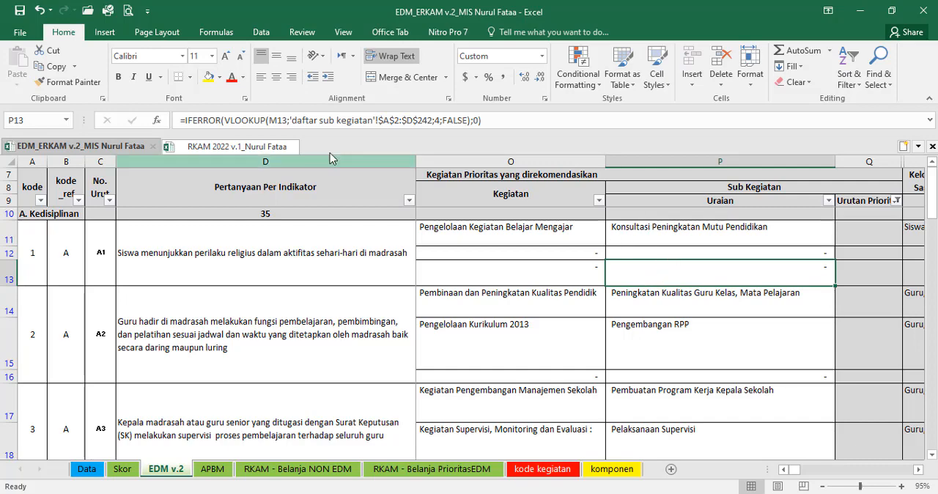
Step: Check the RKAM 2022 workbook's e-RKAM sheet for indicator A1's Sub Kegiatan "Konsultasi Peningkatan Mutu Pendidikan", and return to its Urutan Prioritas cell
click(657, 226)
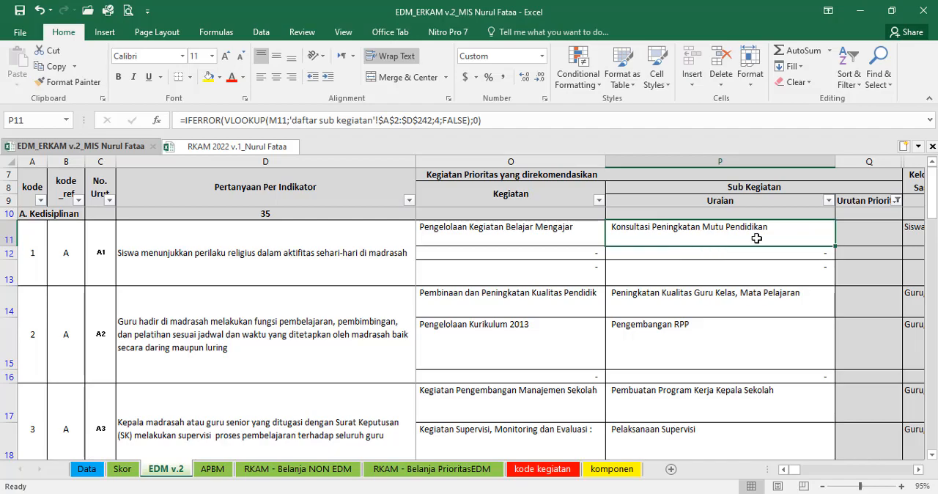
click(236, 149)
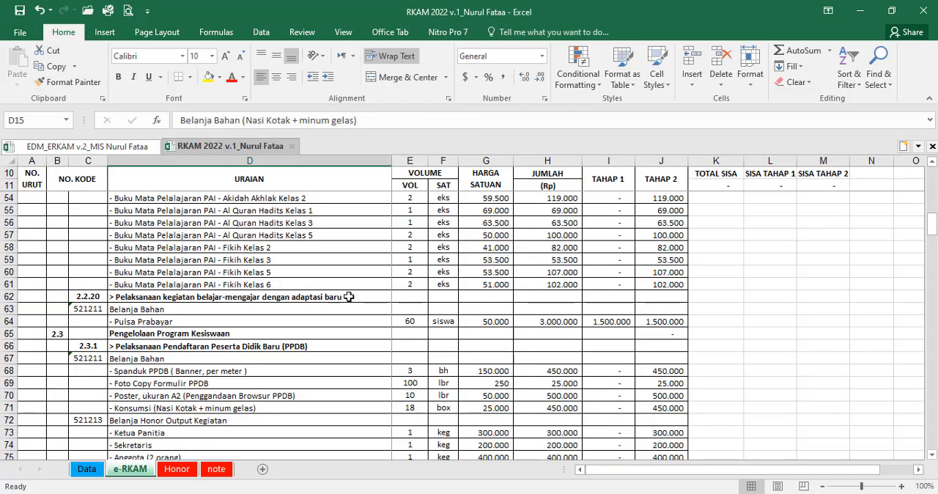
scroll(184, 337, down, 13)
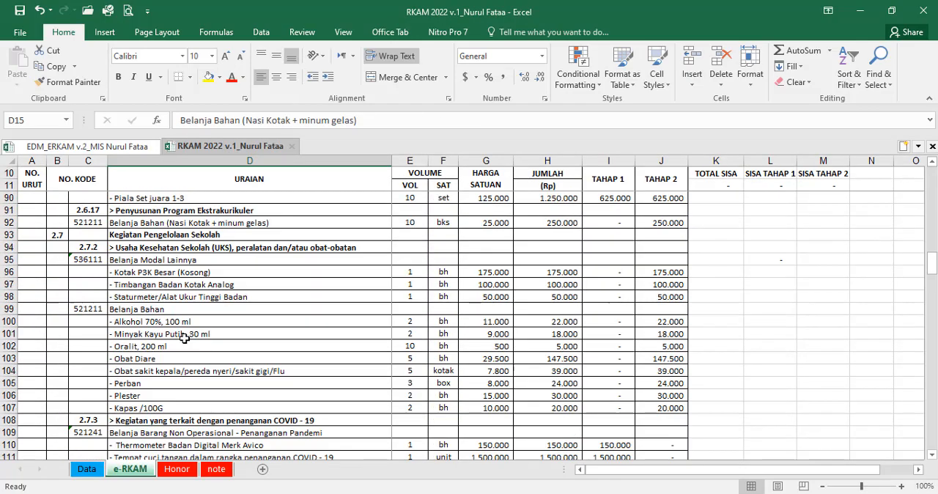
click(73, 147)
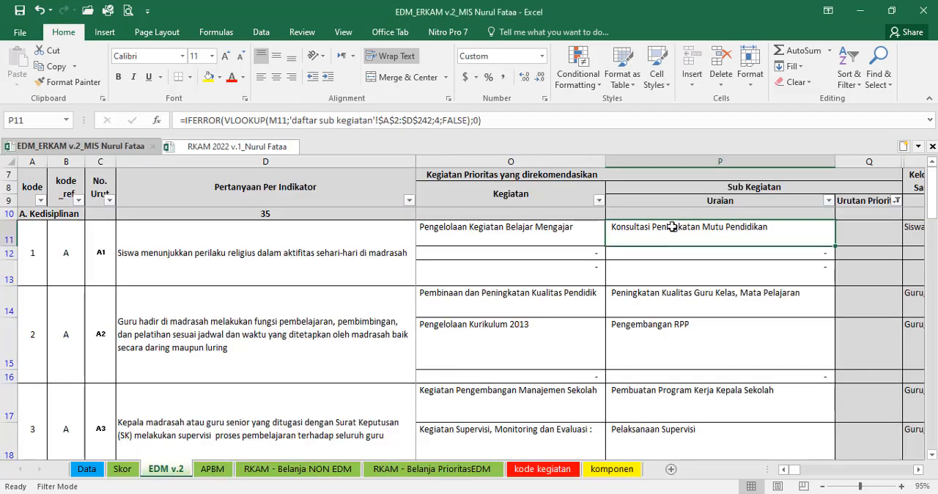
click(874, 238)
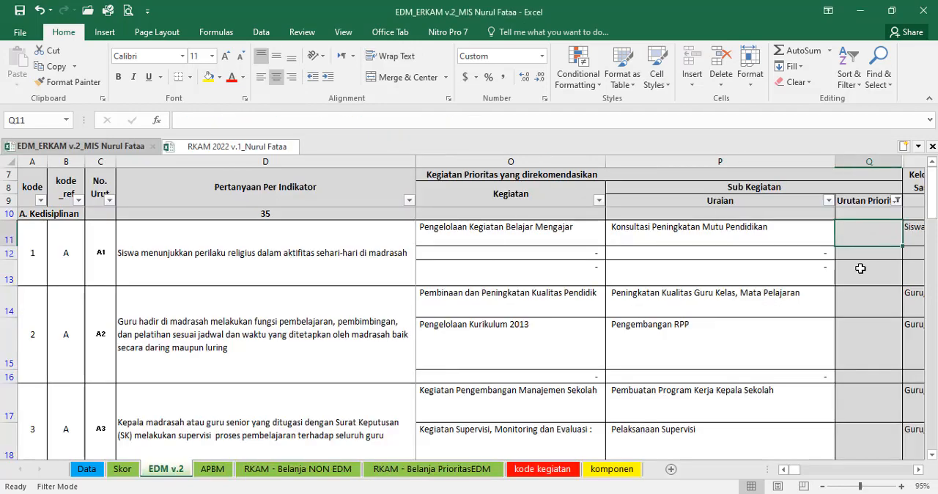
Step: Copy indicator A2's Sub Kegiatan "Peningkatan Kualitas Guru Kelas, Mata Pelajaran" from P14 and search for it in the RKAM 2022 workbook's e-RKAM sheet
click(723, 299)
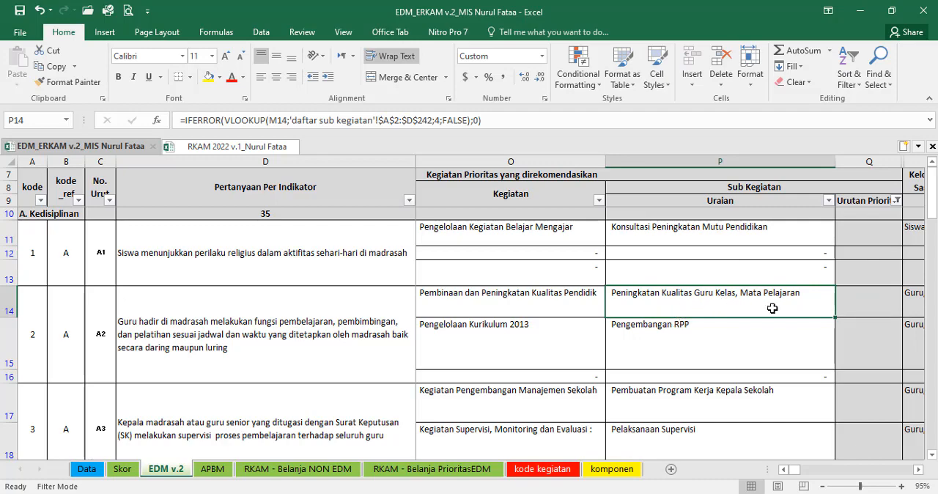
key(ctrl+c)
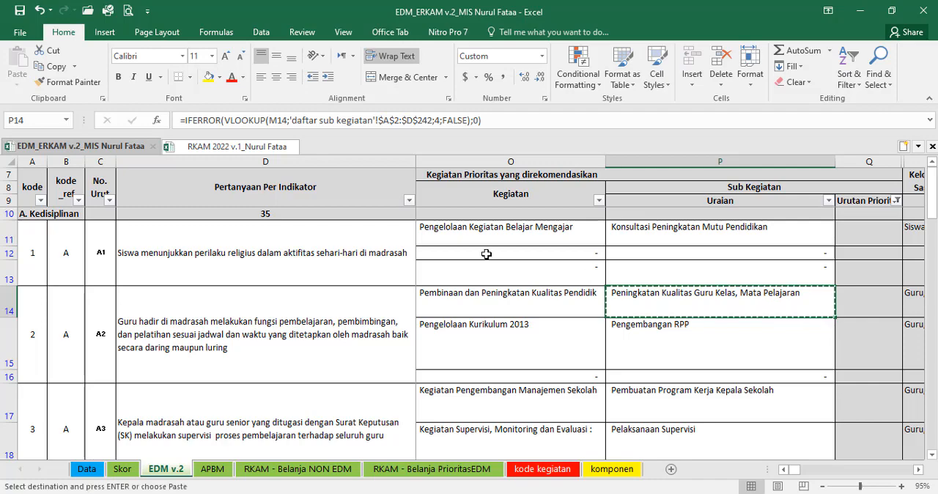
click(245, 148)
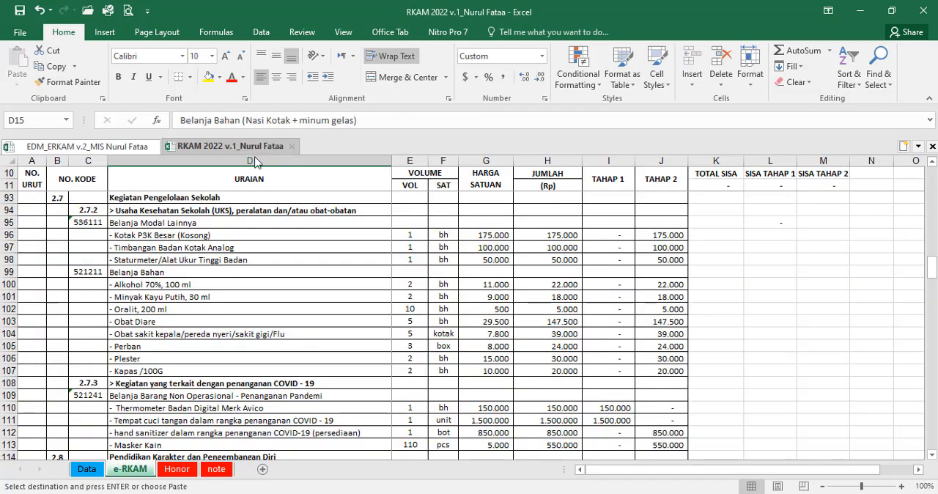
key(ctrl+f)
key(ctrl+v)
click(402, 406)
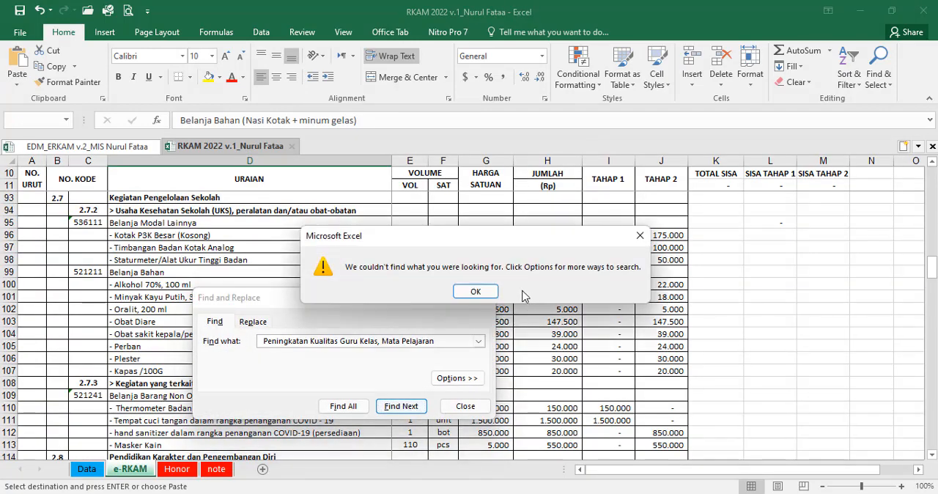
click(477, 289)
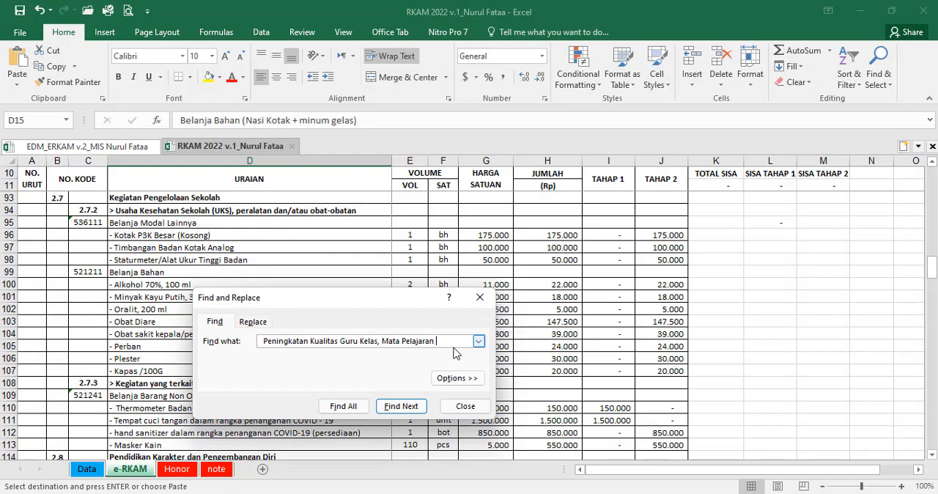
key(Delete)
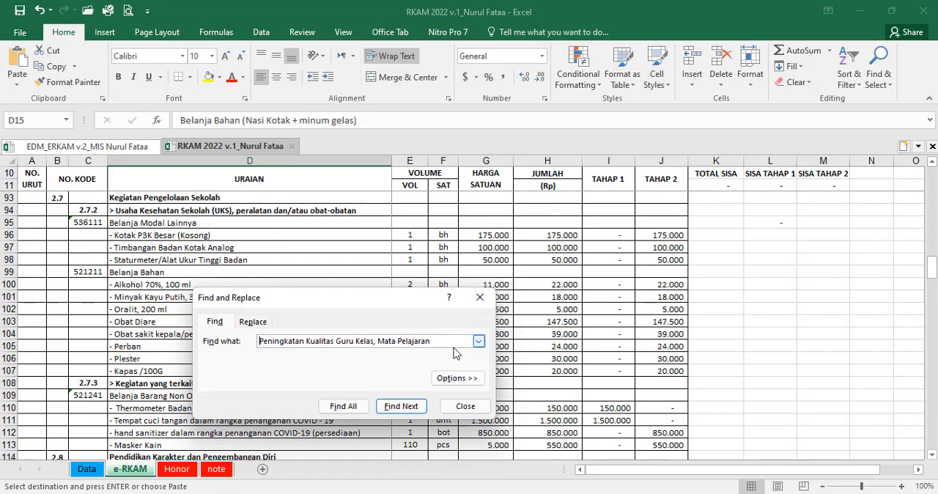
key(Return)
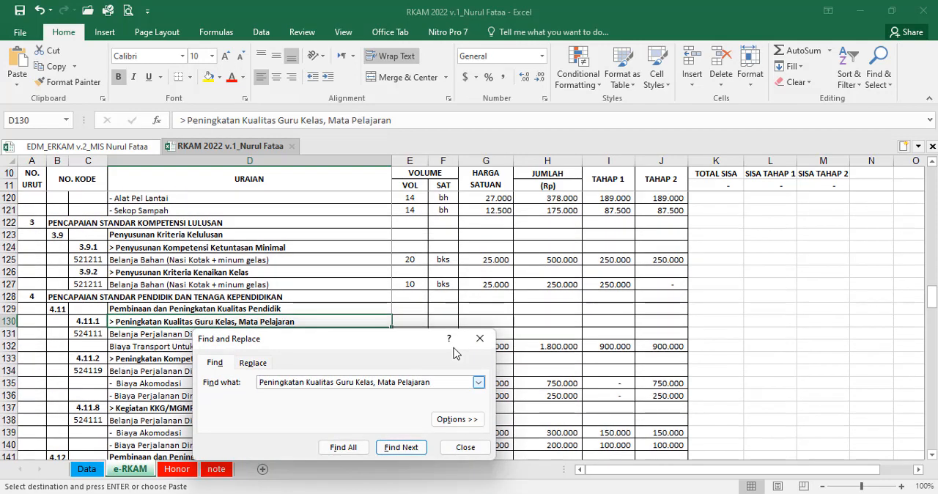
click(465, 446)
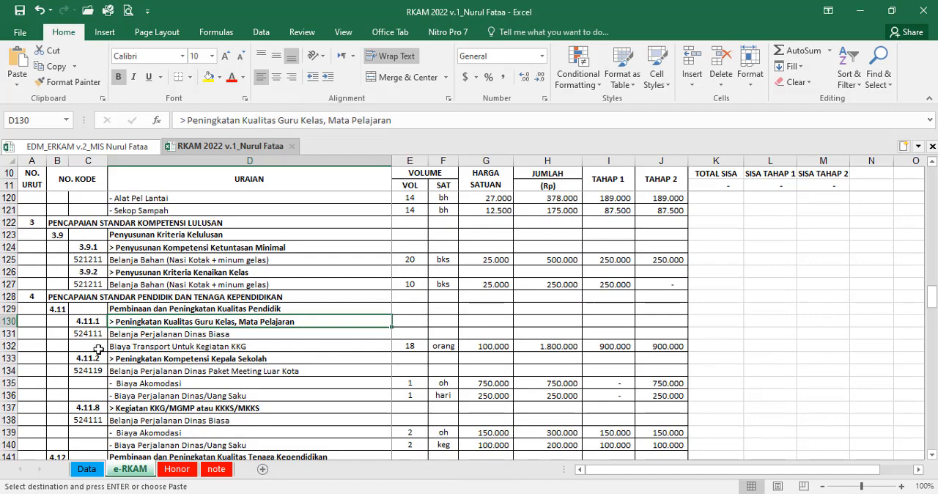
Step: Fill rows 130 to 132 of activity 4.11.1 yellow in the e-RKAM sheet and compare its title with EDM cell P14
drag(15, 323, 14, 346)
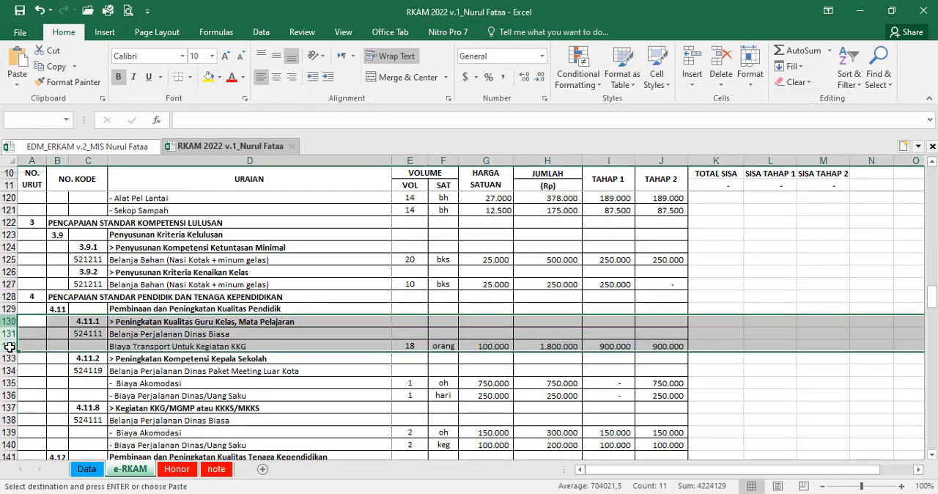
click(209, 79)
click(110, 148)
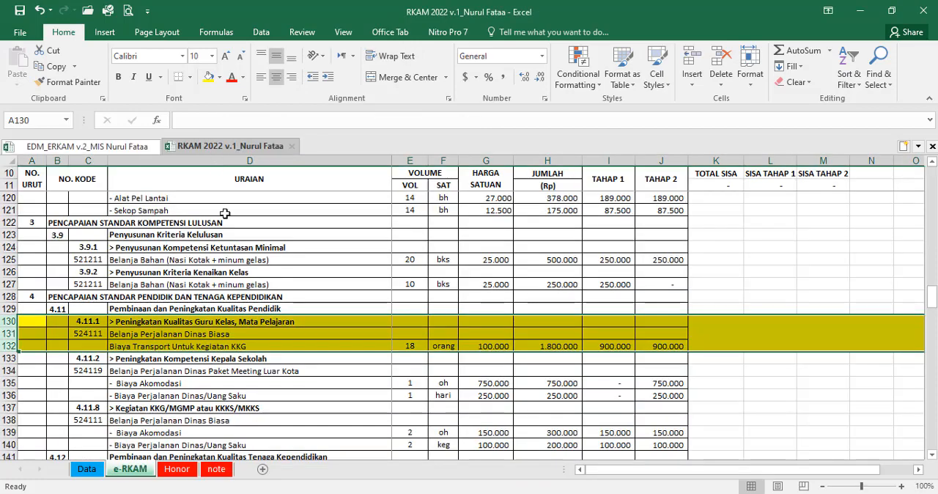
click(242, 146)
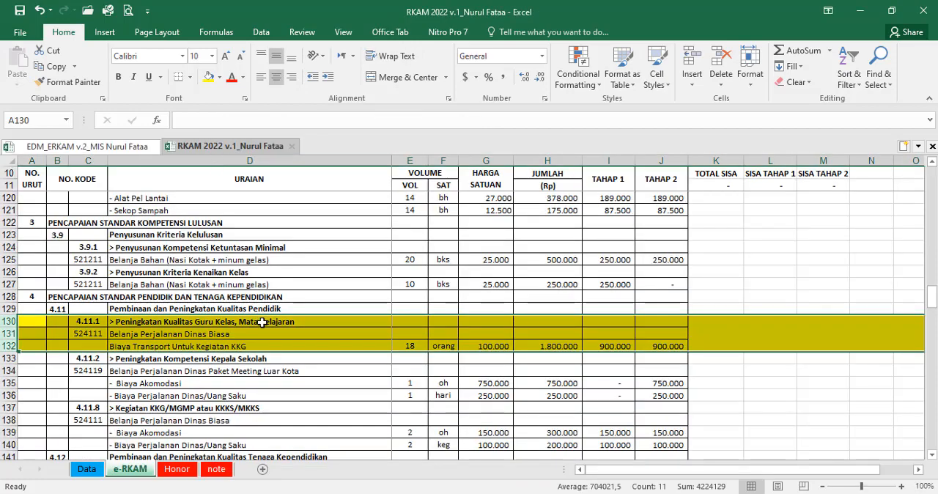
Step: In the EDM v.2 sheet, enter 1 as the Urutan Prioritas for "Peningkatan Kualitas Guru Kelas, Mata Pelajaran" in Q14
click(110, 147)
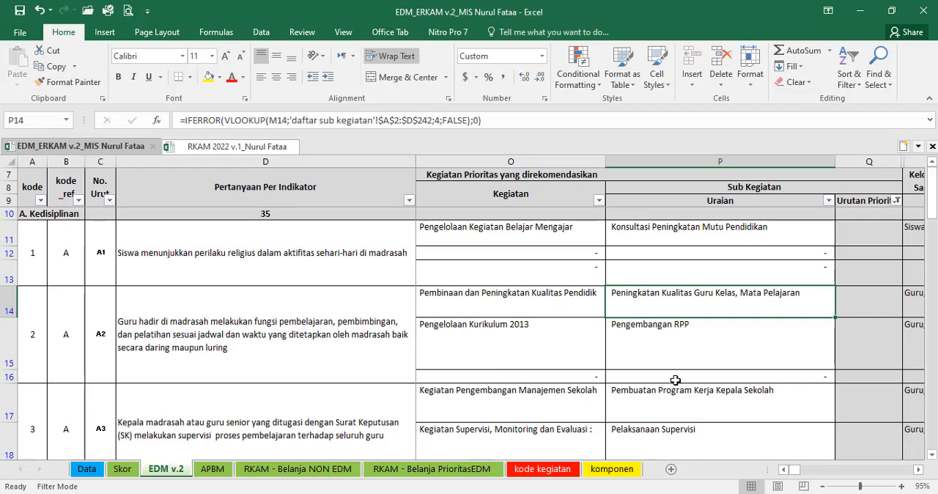
click(877, 298)
text(1)
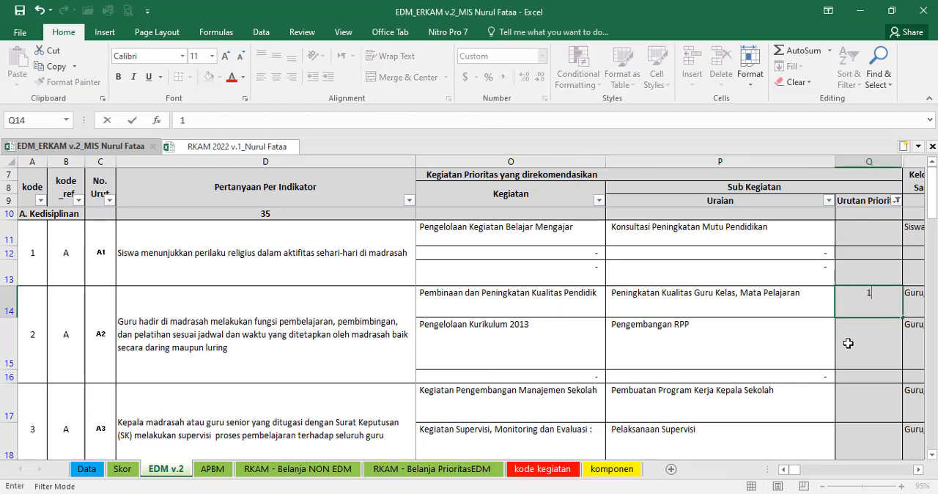
key(Return)
Step: In the RKAM 2022 workbook, mark activity 4.11.1 with priority number 1 in cell K130
click(236, 146)
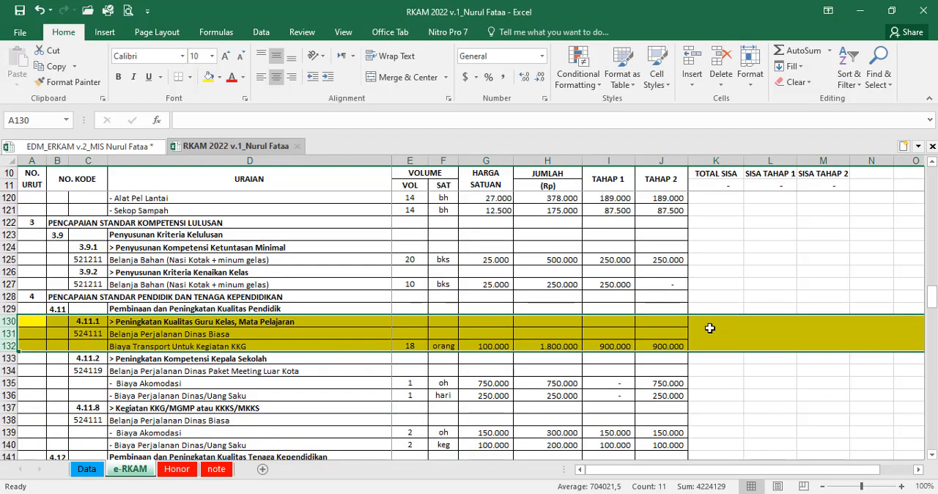
click(707, 323)
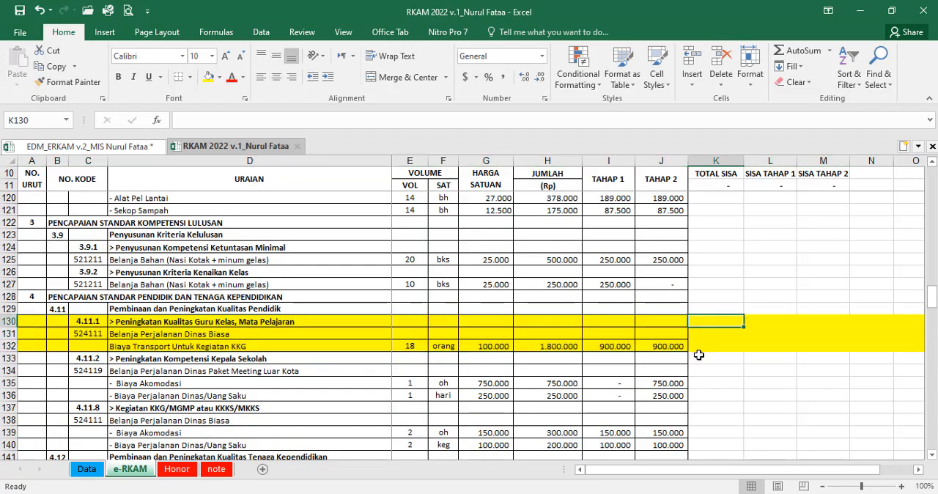
text(1)
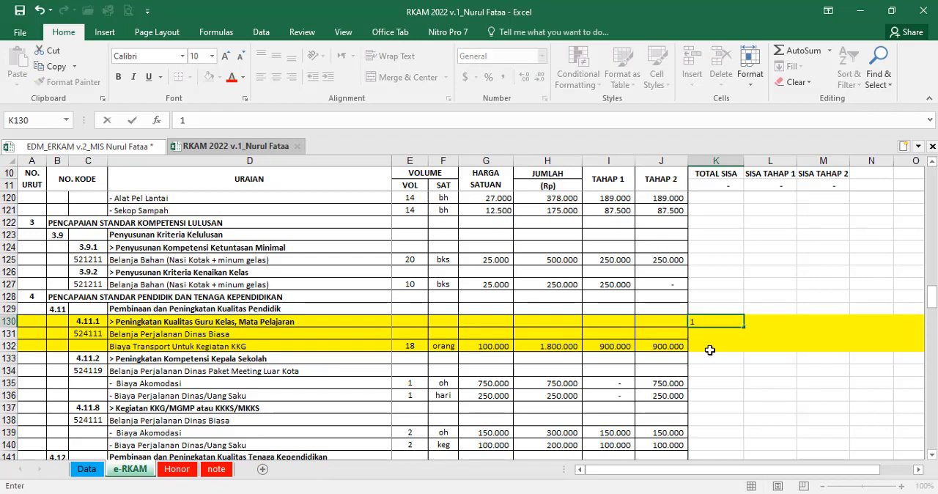
click(710, 350)
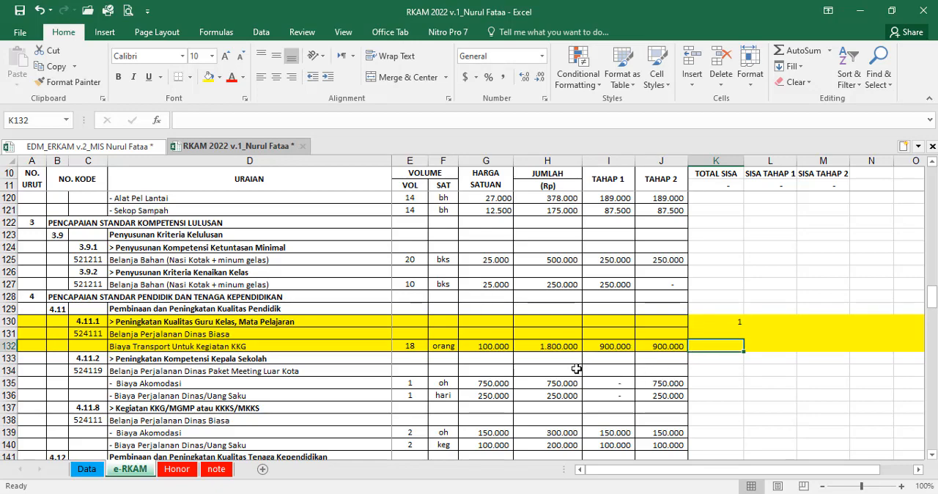
Step: Locate indicator A2's "Pengembangan RPP" in the e-RKAM sheet, fill its rows 18 to 20 yellow and enter 2 in K18
click(88, 146)
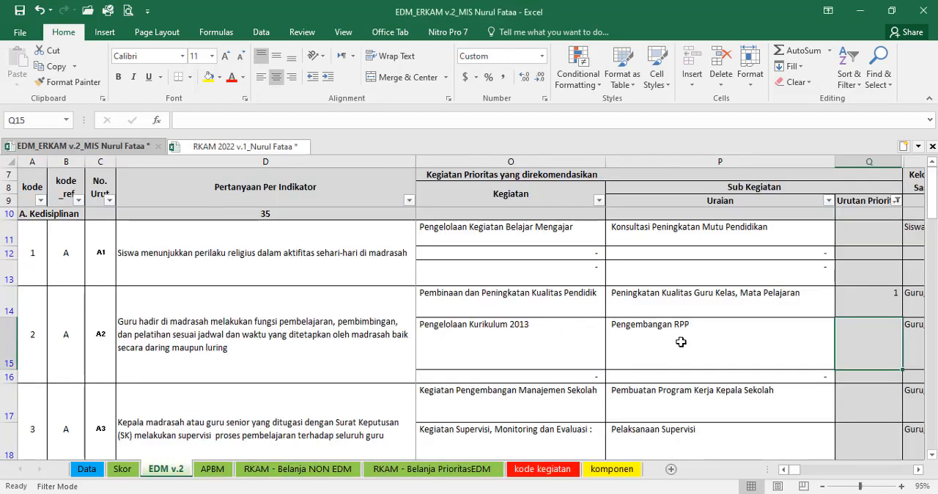
click(680, 342)
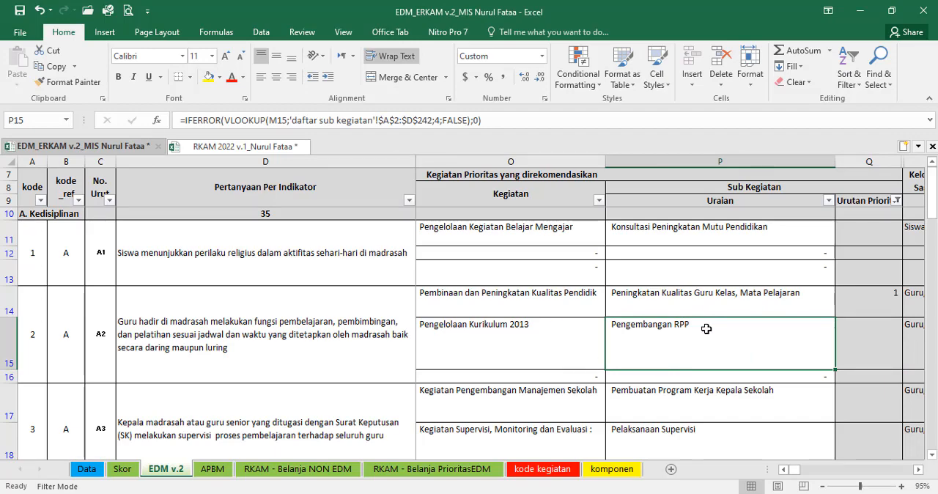
click(269, 152)
scroll(286, 286, up, 12)
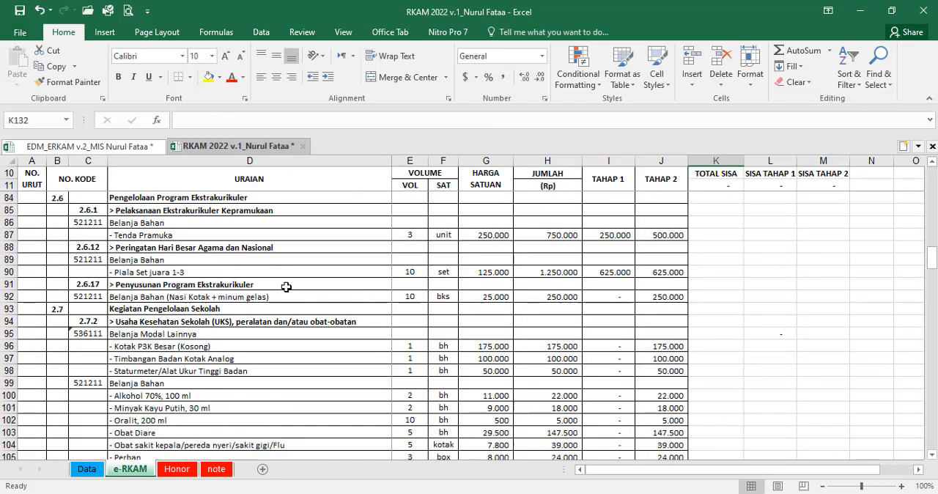
scroll(286, 287, up, 20)
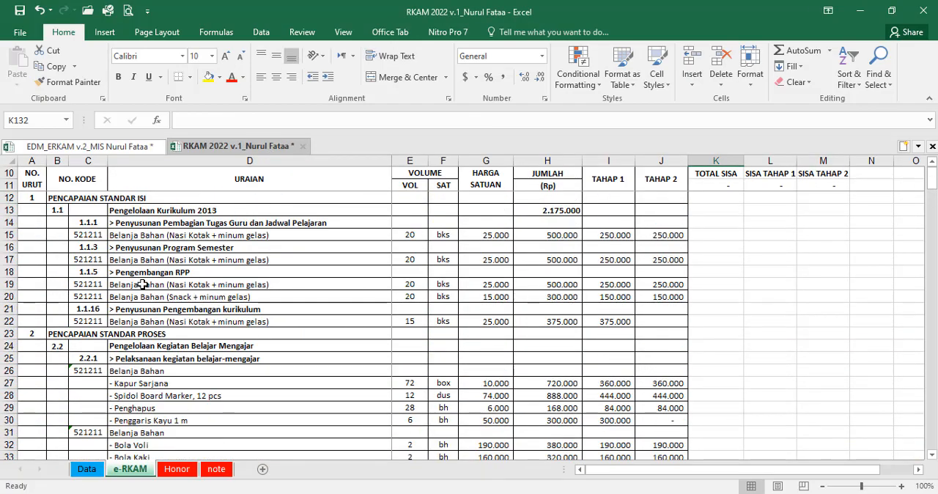
click(6, 272)
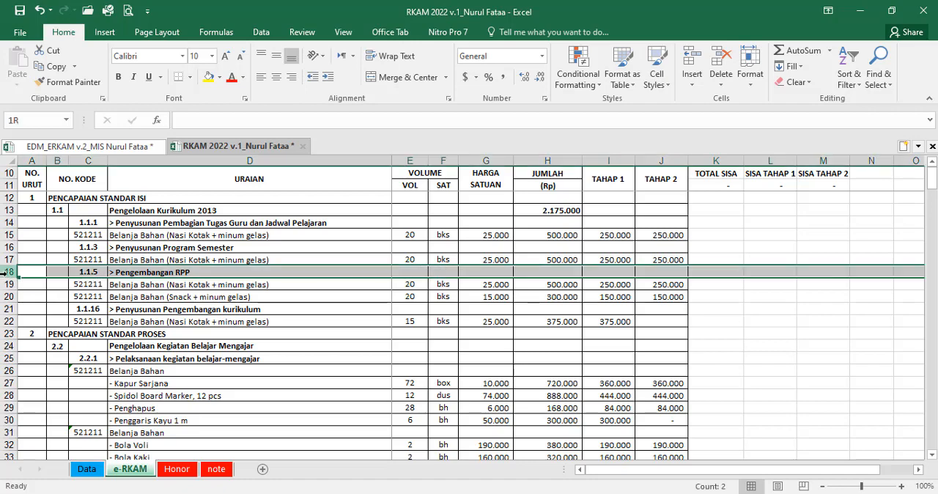
drag(5, 272, 6, 297)
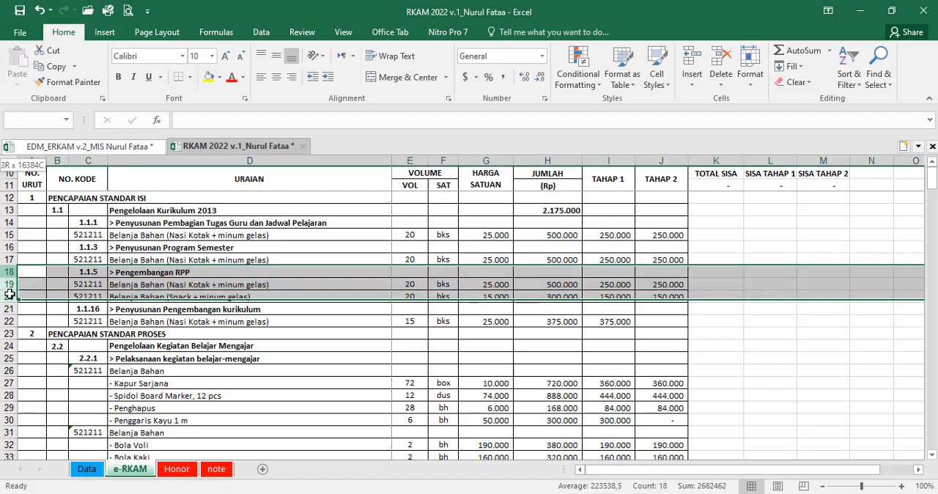
click(208, 77)
text(2)
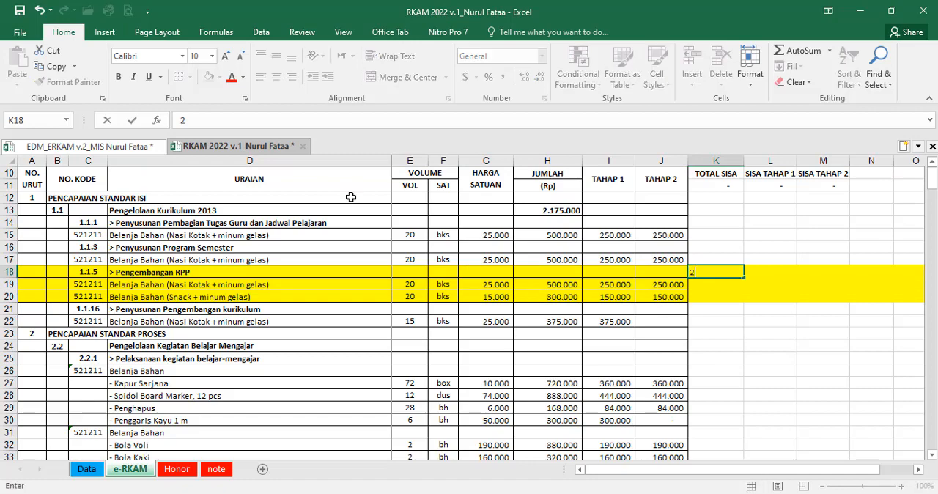
key(Tab)
Step: In the EDM v.2 sheet, enter 2 as the Urutan Prioritas for "Pengembangan RPP" in Q15
click(126, 148)
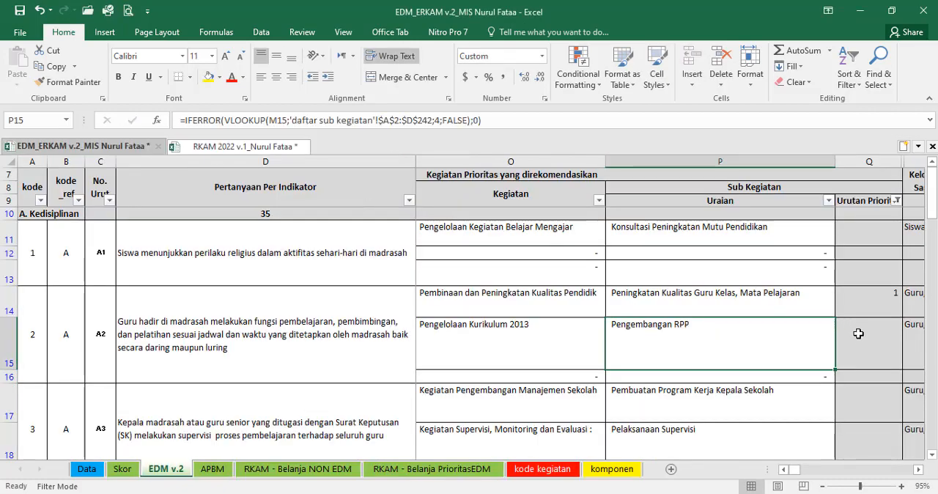
click(858, 334)
text(2)
click(854, 380)
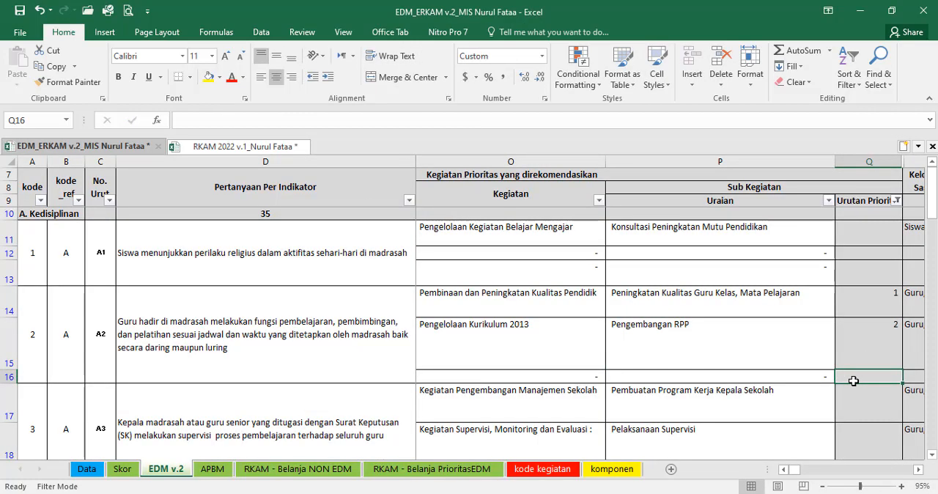
Step: In the EDM v.2 sheet, select the Urutan Prioritas cell Q17 for "Pembuatan Program Kerja Kepala Sekolah" under indicator A3
scroll(854, 381, down, 3)
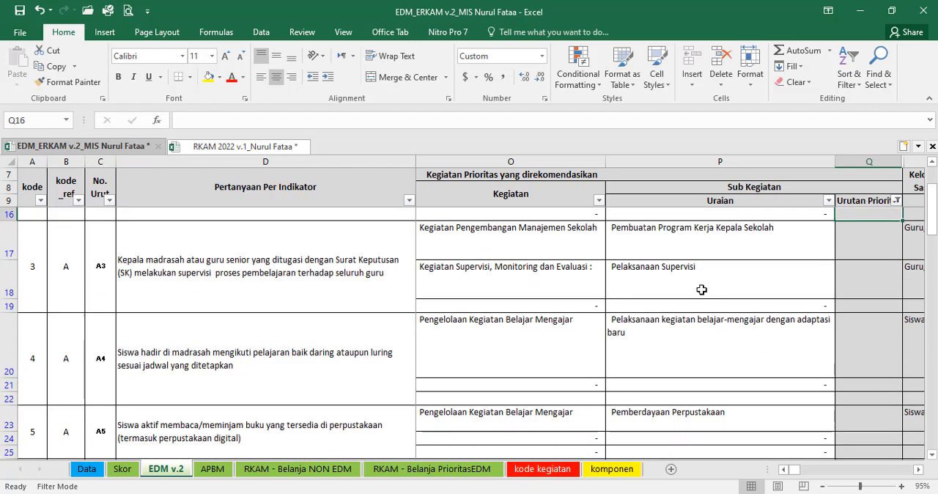
click(681, 274)
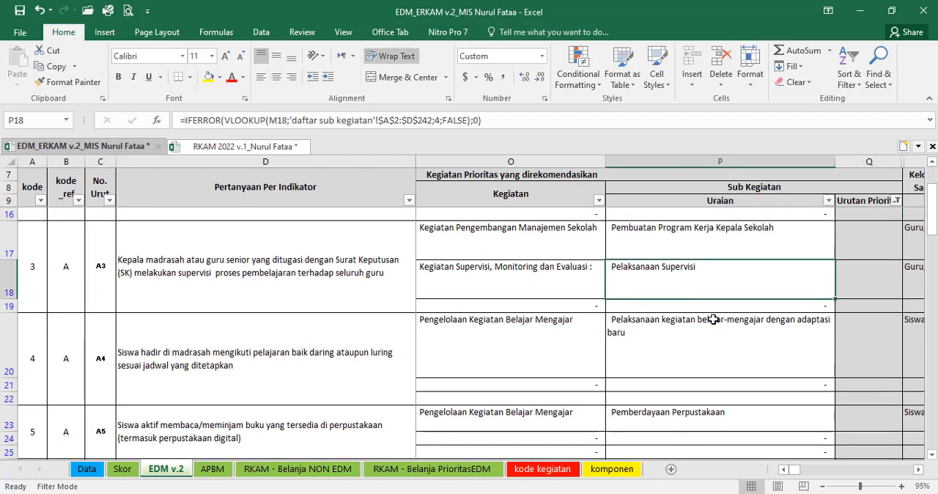
scroll(713, 320, up, 1)
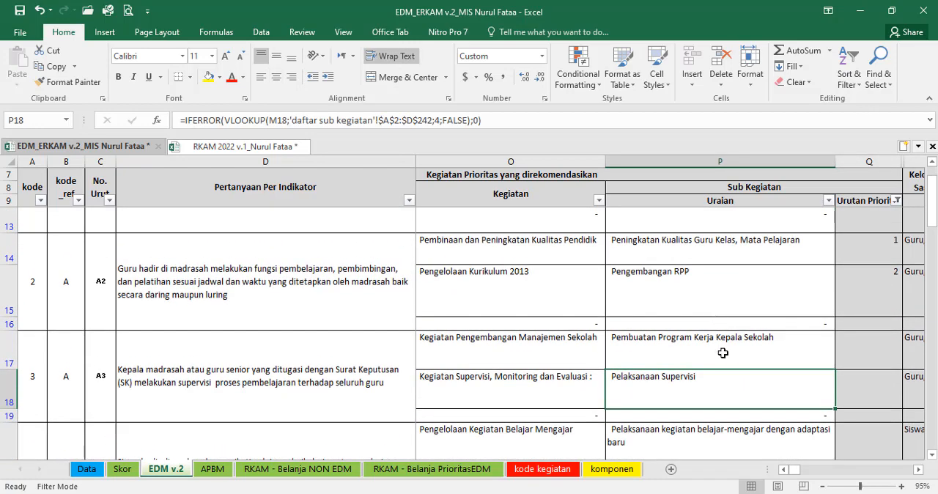
click(705, 340)
double_click(702, 339)
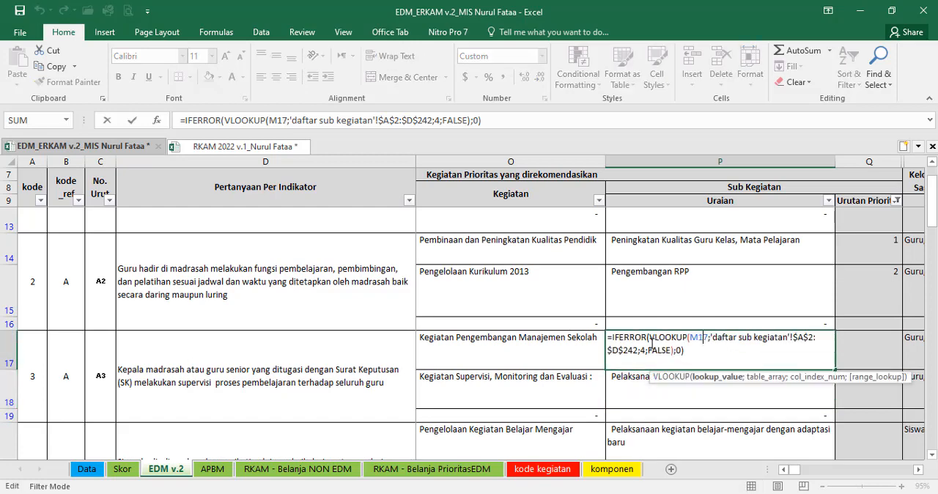
key(Tab)
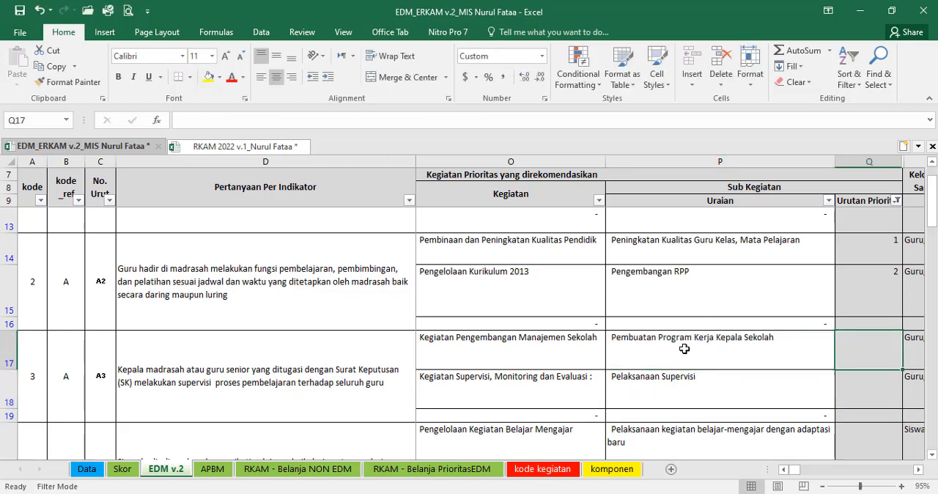
Step: Find "program kerja kepala" in the RKAM 2022 workbook's e-RKAM sheet, fill rows 188 to 191 yellow and enter 3 in K188
click(244, 146)
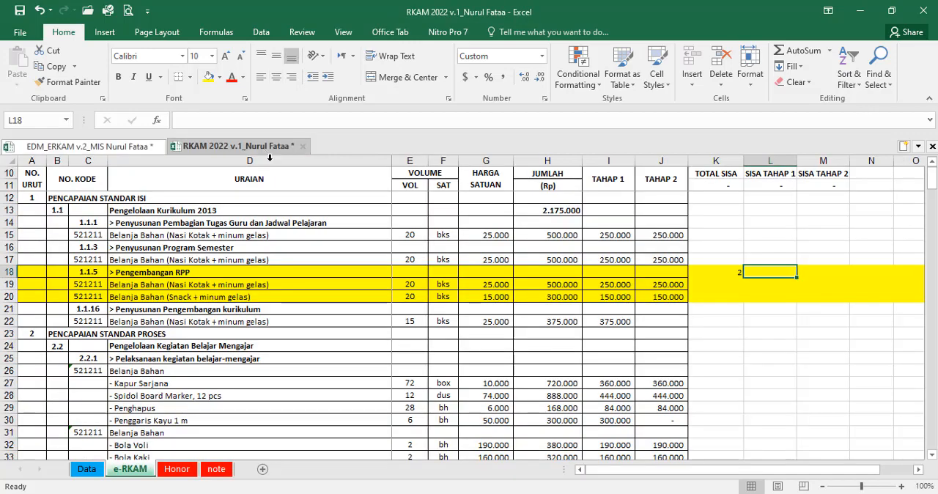
key(ctrl+f)
text(progr)
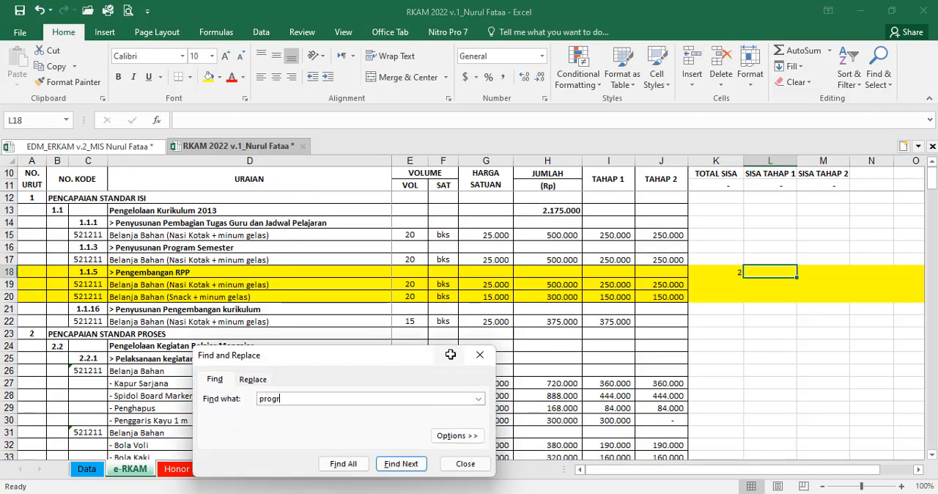
text(am kerja kepala)
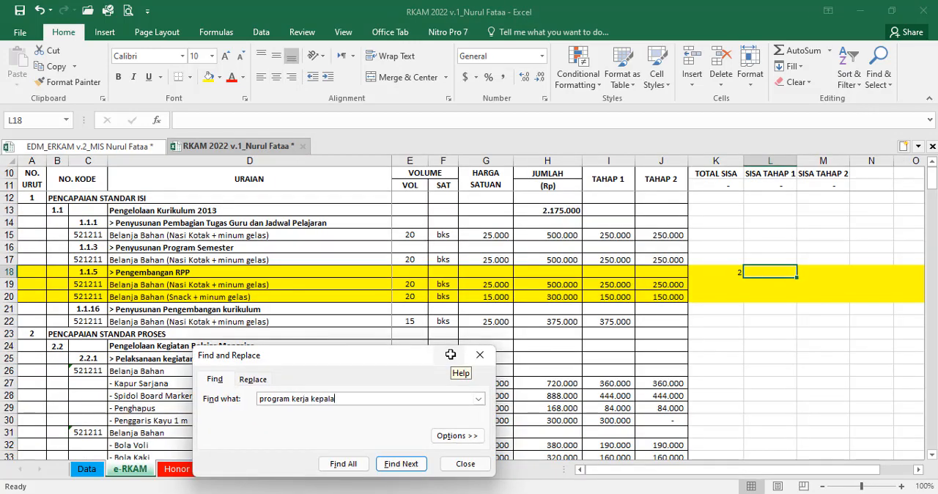
key(Return)
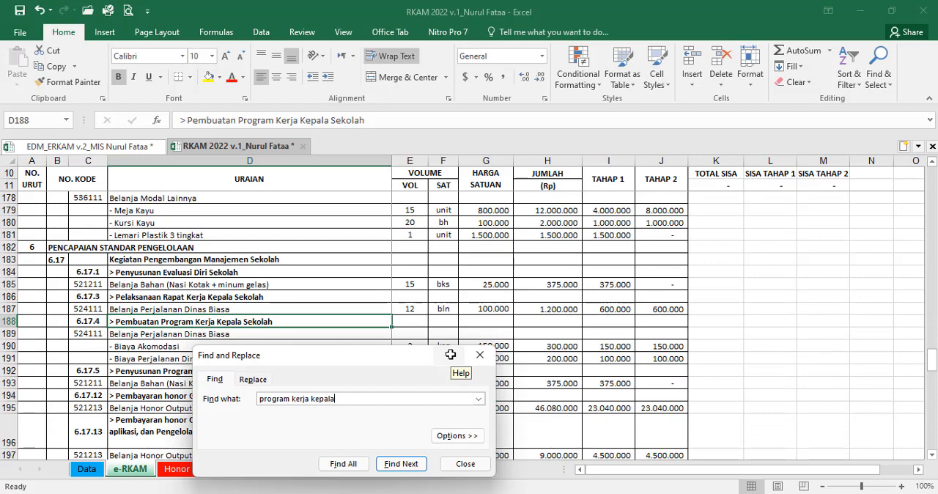
click(465, 464)
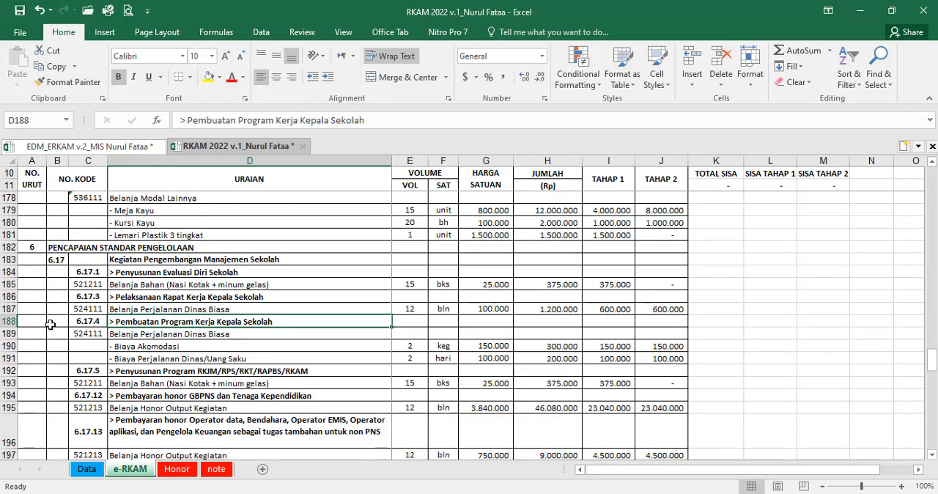
drag(8, 321, 8, 359)
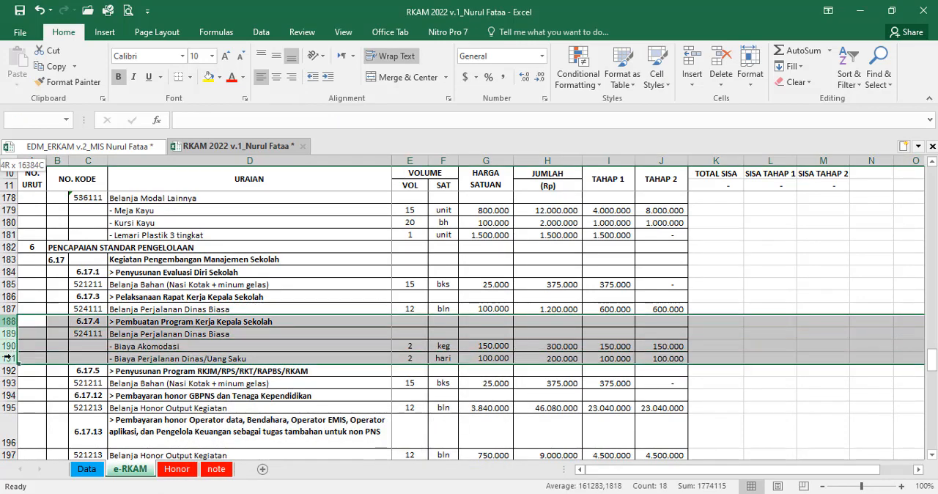
click(209, 76)
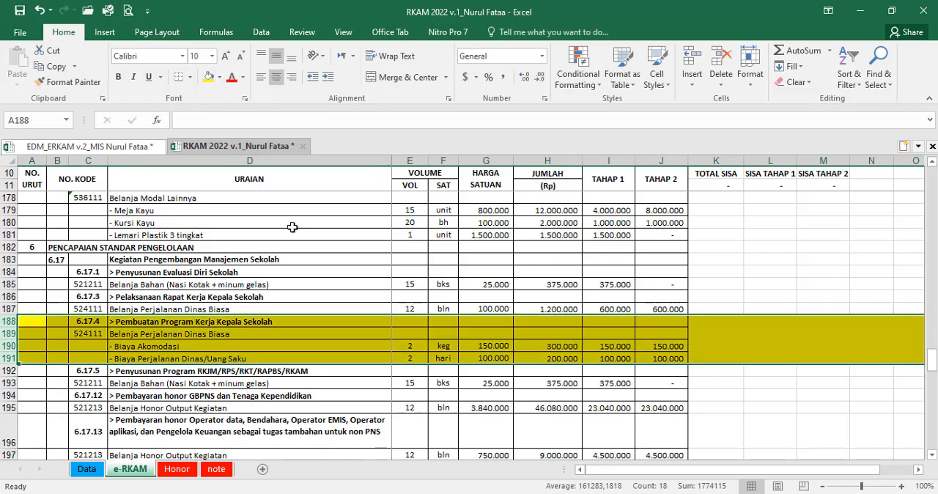
click(700, 322)
text(3)
key(Tab)
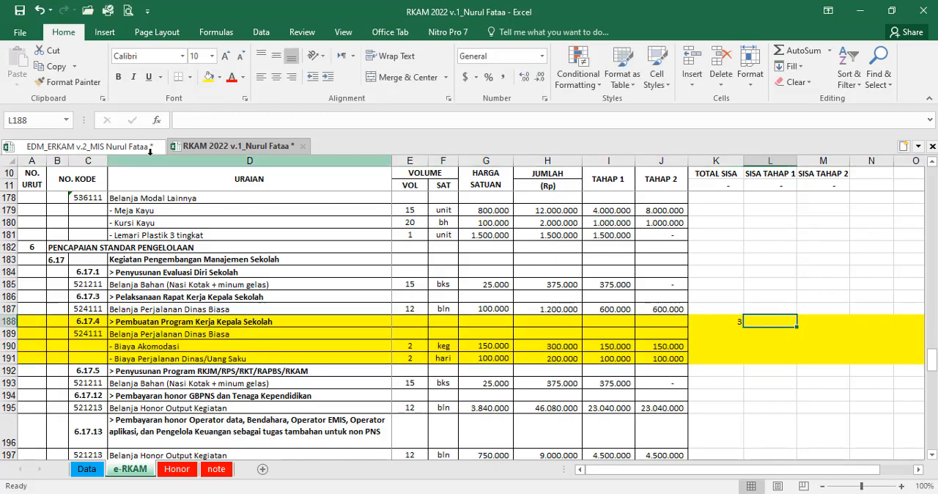
Step: In the EDM v.2 sheet, enter 3 as the Urutan Prioritas for "Pembuatan Program Kerja Kepala Sekolah" in Q17
click(110, 146)
text(3)
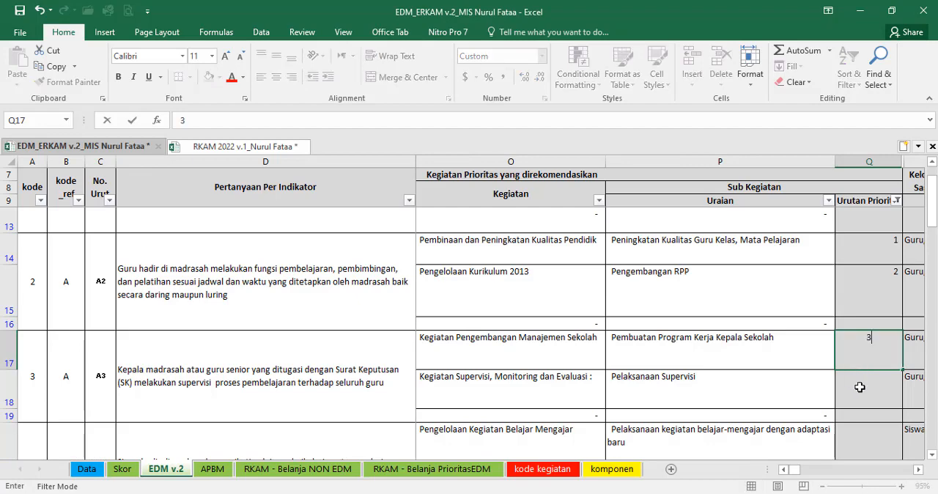
key(Return)
Step: Find indicator A4's "adaptasi baru" activity in the RKAM 2022 workbook, fill its rows 62 to 64 yellow and enter 4 in K62
scroll(855, 419, down, 1)
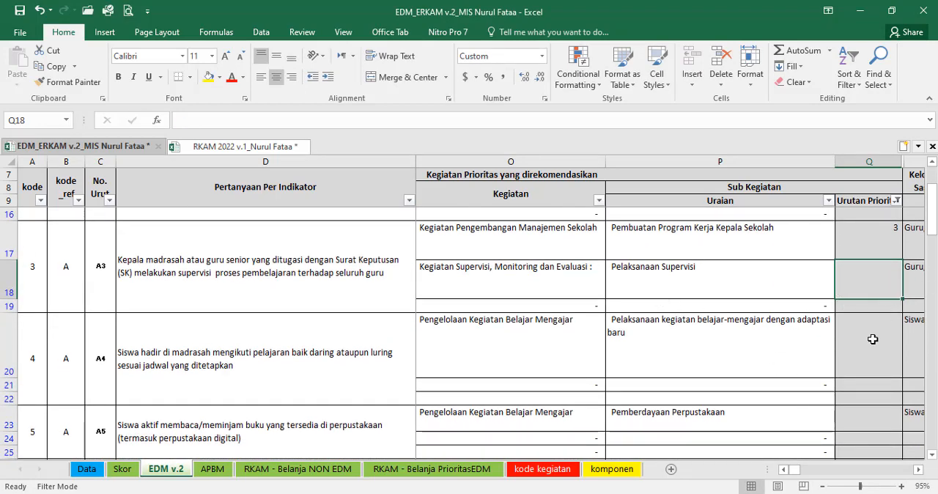
click(701, 339)
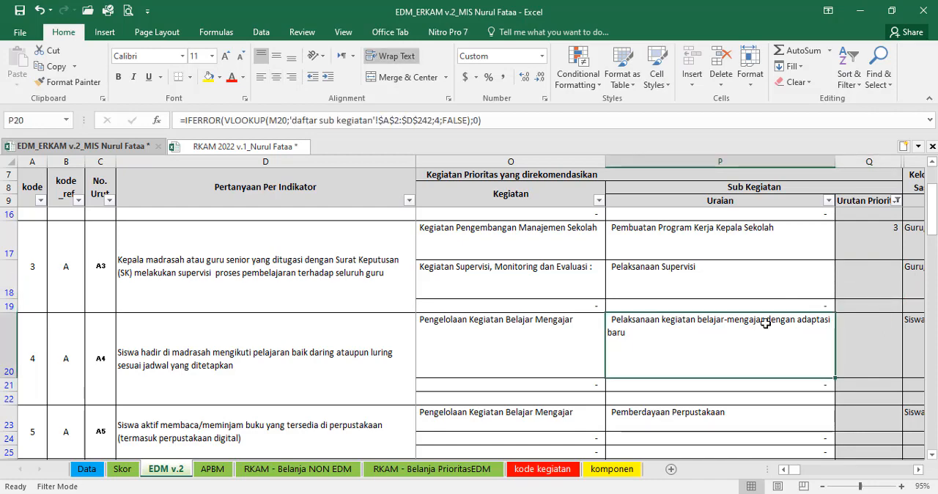
click(242, 146)
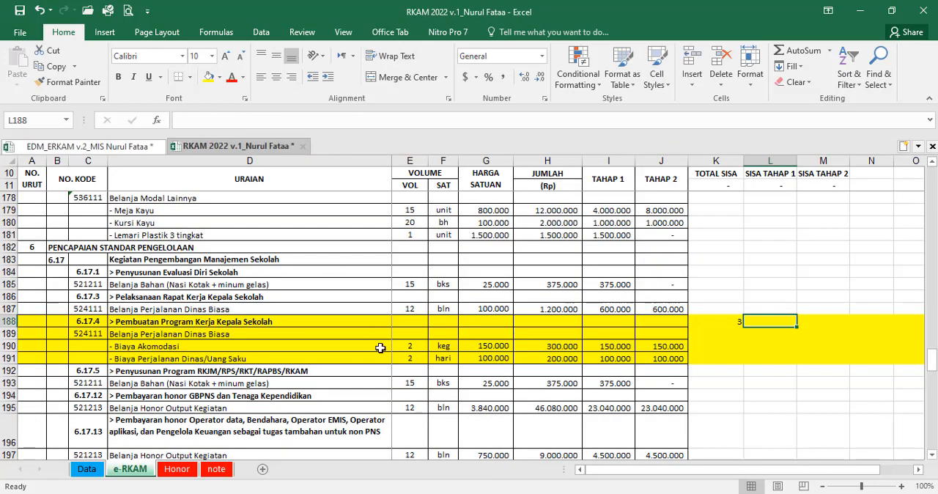
key(ctrl+f)
text(adaptasi baru)
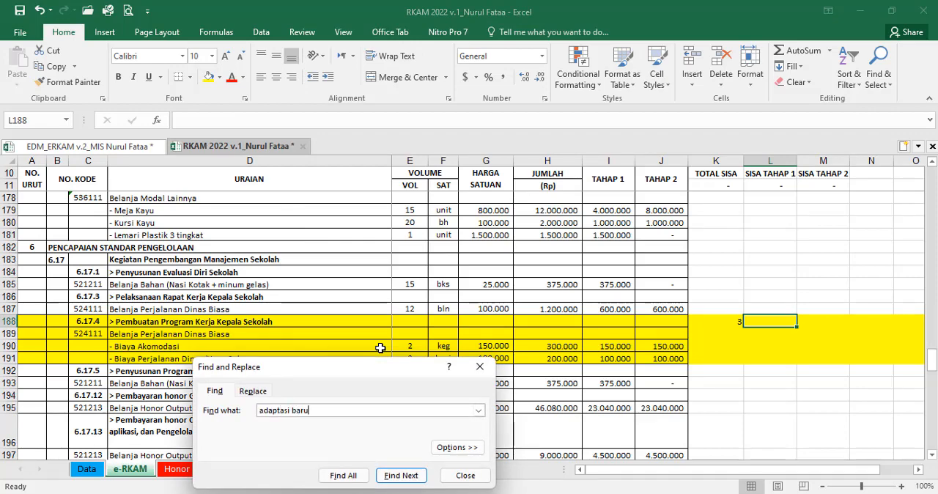
key(Return)
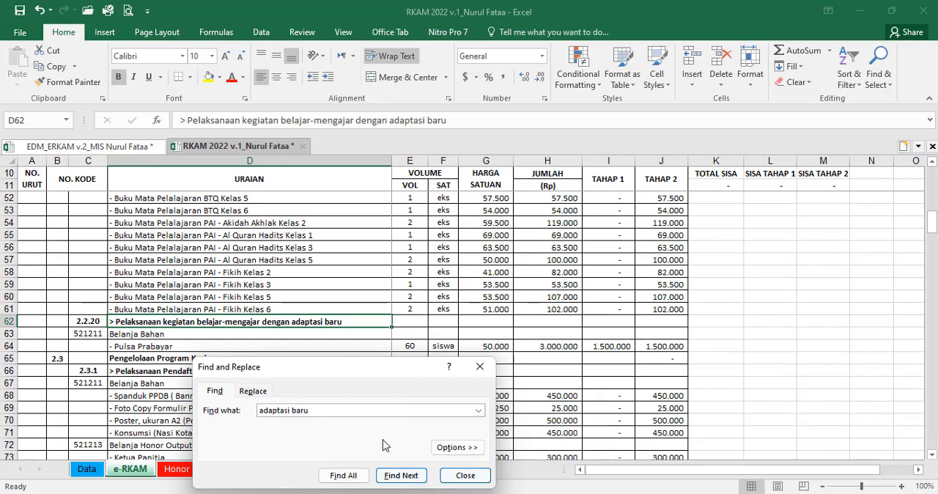
click(466, 476)
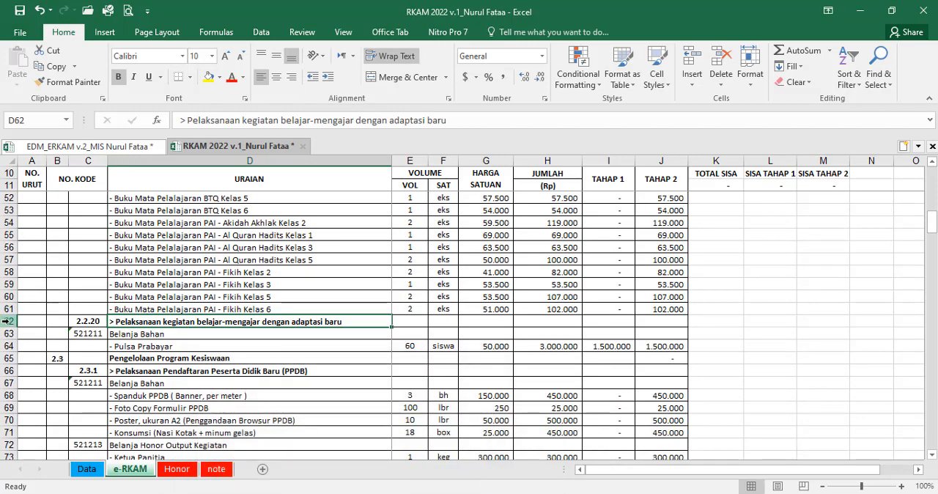
drag(9, 321, 9, 346)
click(210, 77)
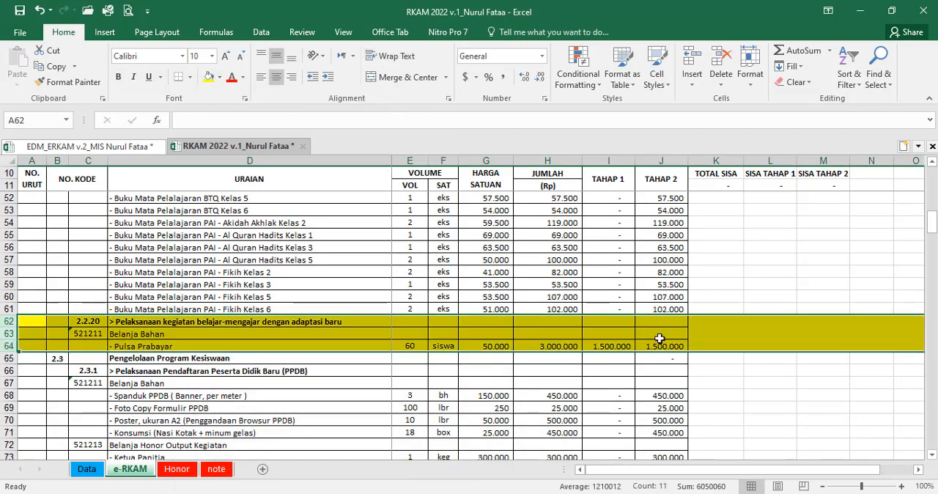
click(710, 323)
text(4)
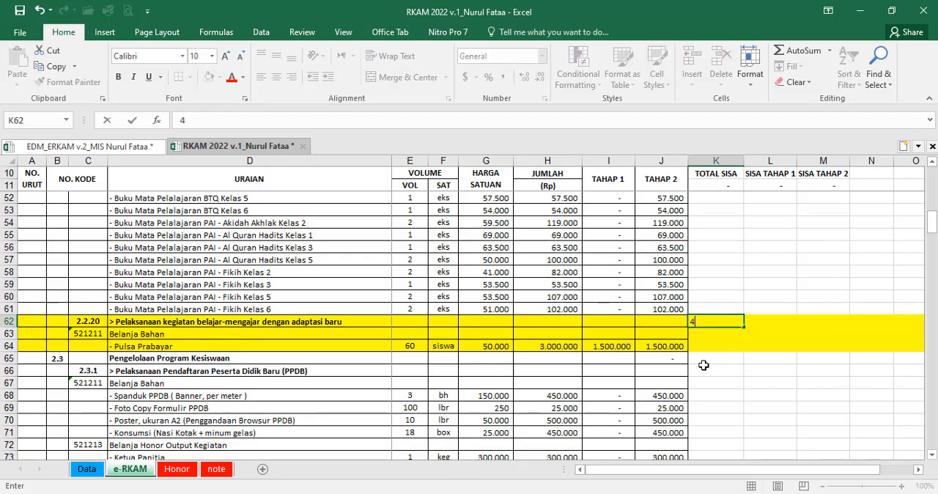
key(Tab)
Step: In the EDM v.2 sheet, enter 4 as the Urutan Prioritas for "Pelaksanaan kegiatan belajar-mengajar dengan adaptasi baru" in Q20
click(88, 147)
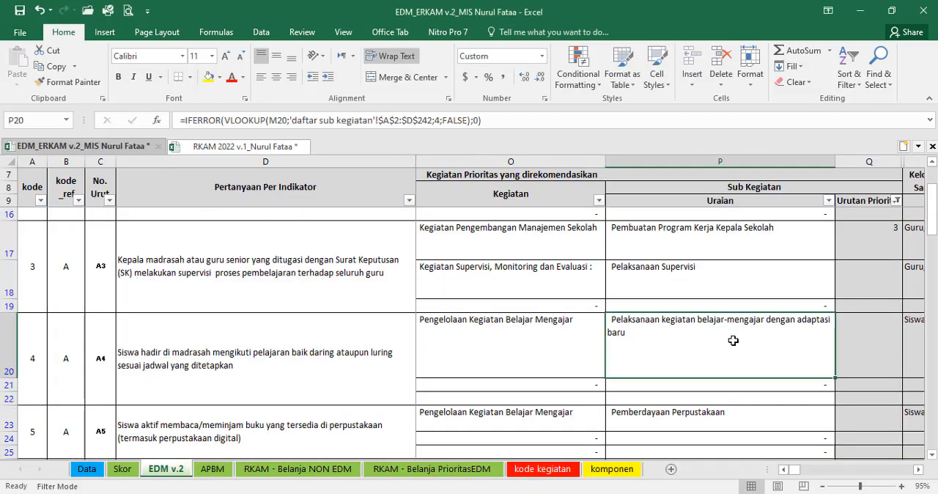
click(867, 333)
text(4)
click(767, 376)
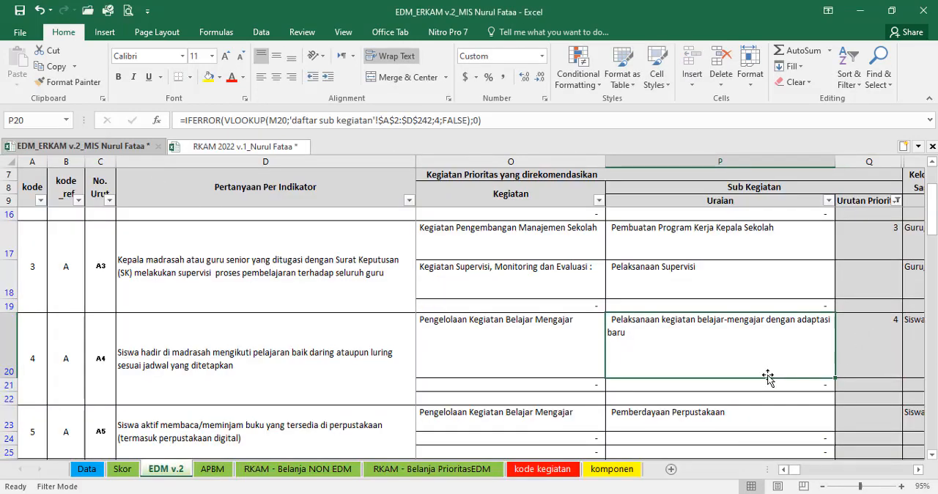
Step: Enter 5 as the Urutan Prioritas for indicator A5's "Pemberdayaan Perpustakaan" in Q23
scroll(753, 373, down, 1)
click(686, 323)
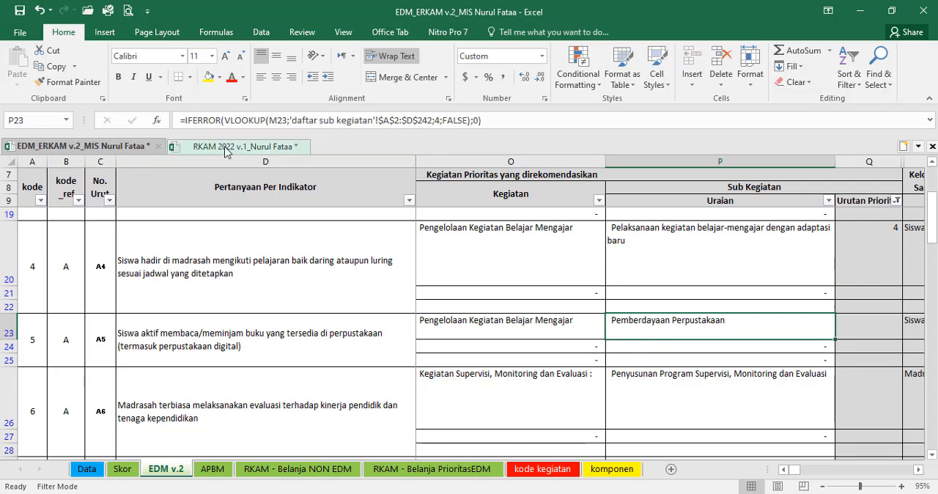
click(847, 332)
text(5)
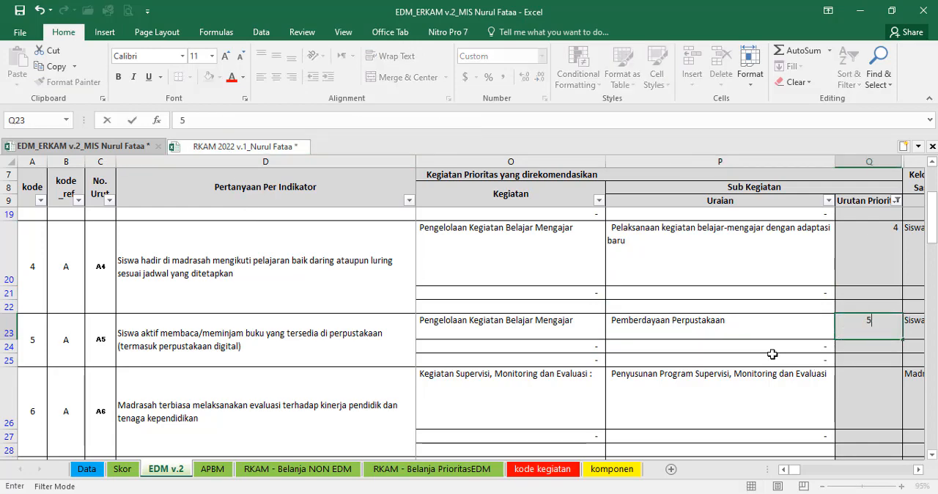
key(Tab)
Step: In the RKAM 2022 workbook, fill the "Pemberdayaan Perpustakaan" book rows 40 to 61 yellow and enter 5 in K40
click(232, 147)
scroll(330, 335, up, 8)
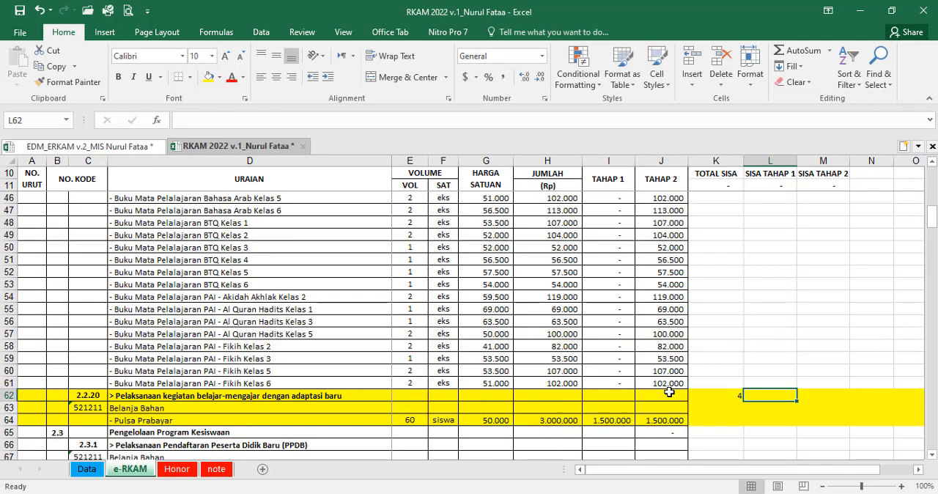
drag(9, 272, 48, 309)
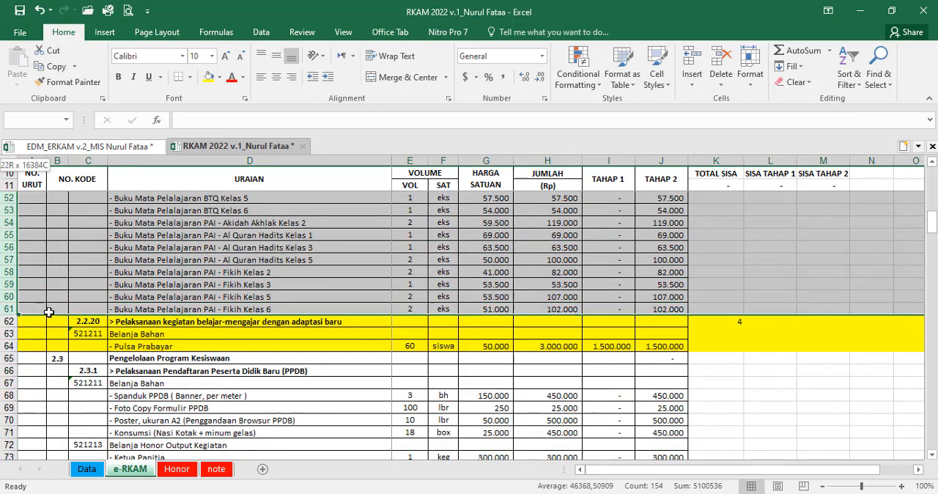
click(205, 80)
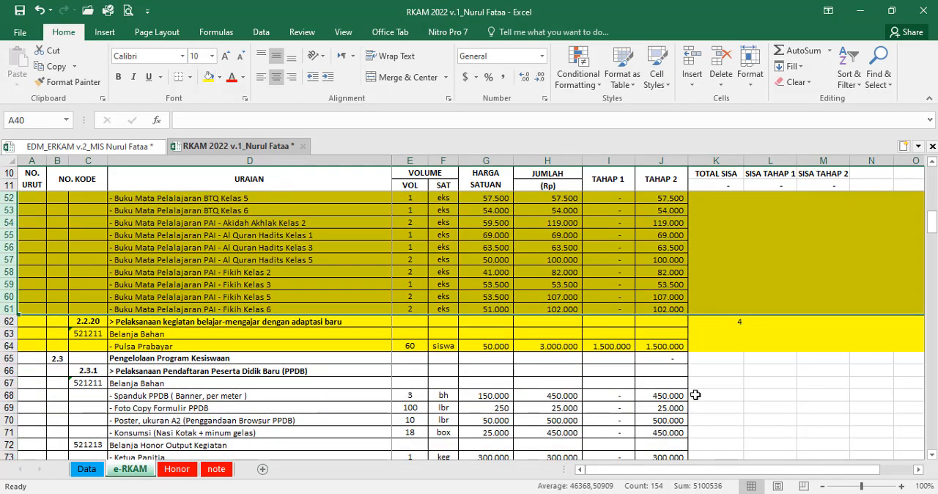
scroll(725, 315, up, 6)
scroll(731, 310, up, 1)
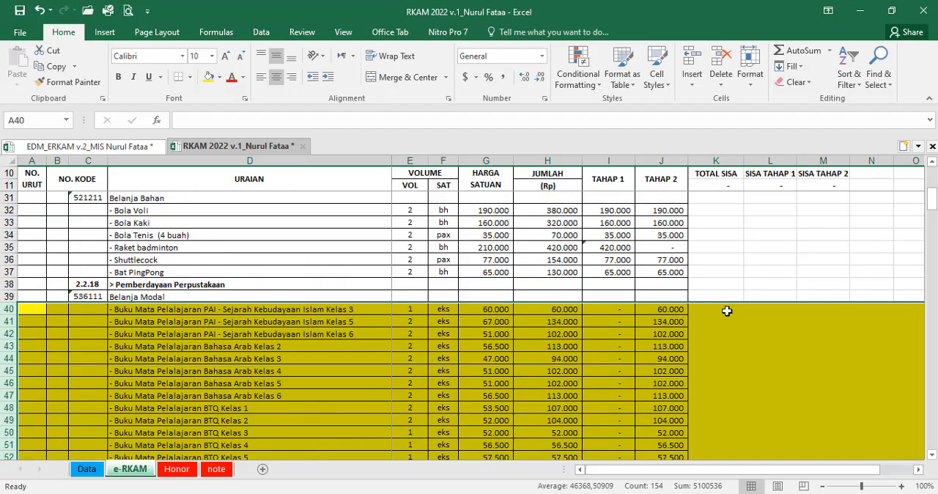
click(726, 310)
text(5)
click(696, 345)
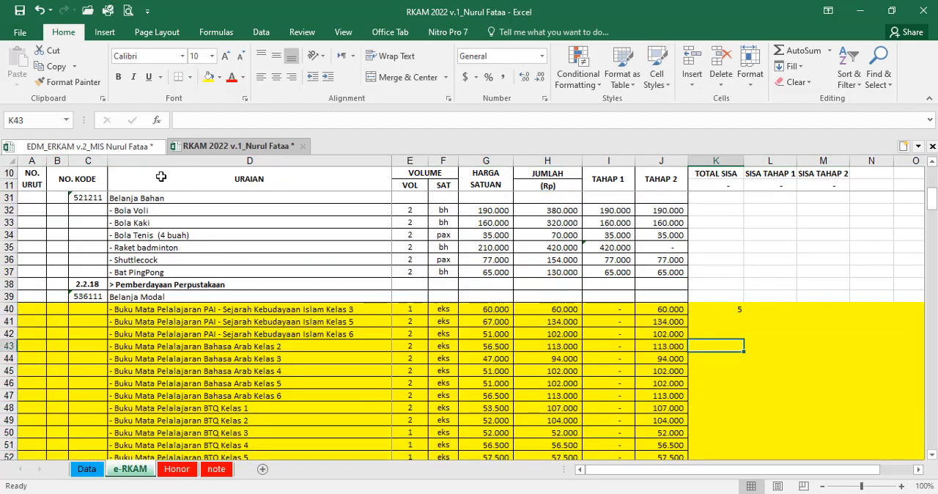
Step: Search the RKAM 2022 workbook for indicator A7's "Rakor Komite Sekolah" using "komite" and fill its rows 212 and 213 yellow
click(123, 146)
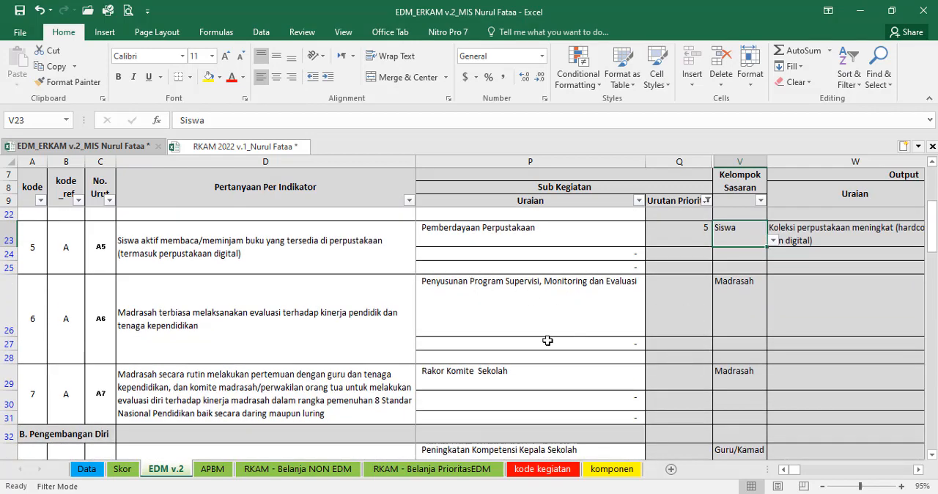
scroll(548, 341, down, 1)
click(488, 327)
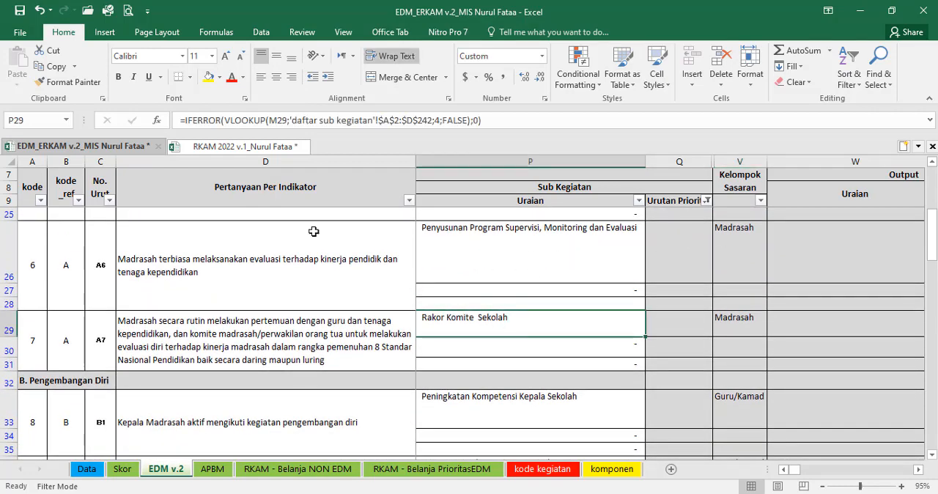
click(242, 146)
key(ctrl+f)
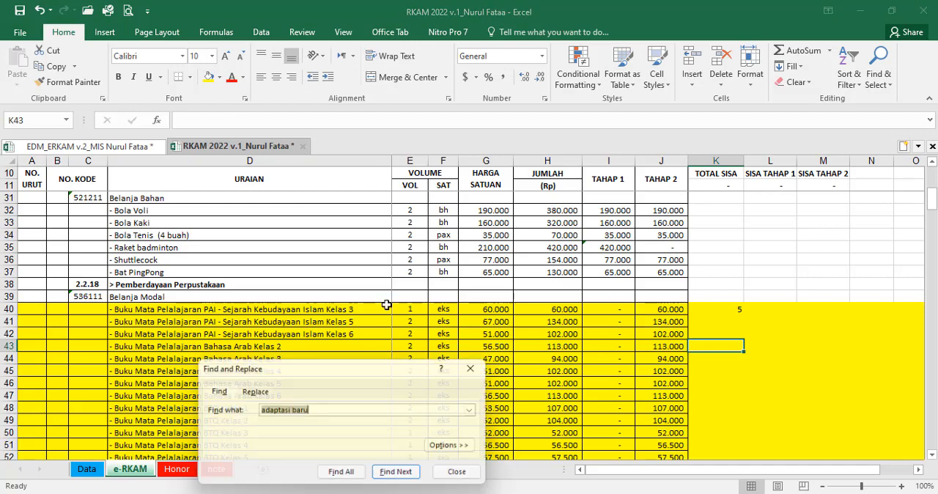
text(komite)
key(Return)
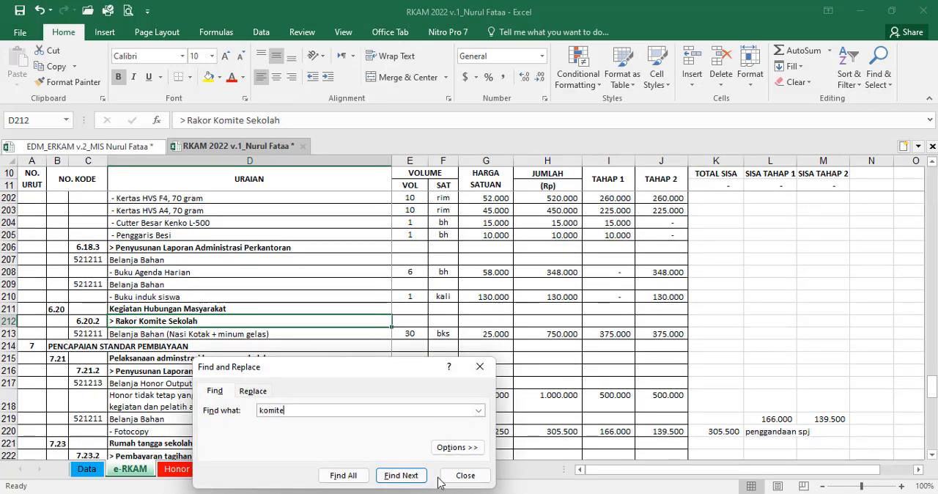
click(465, 476)
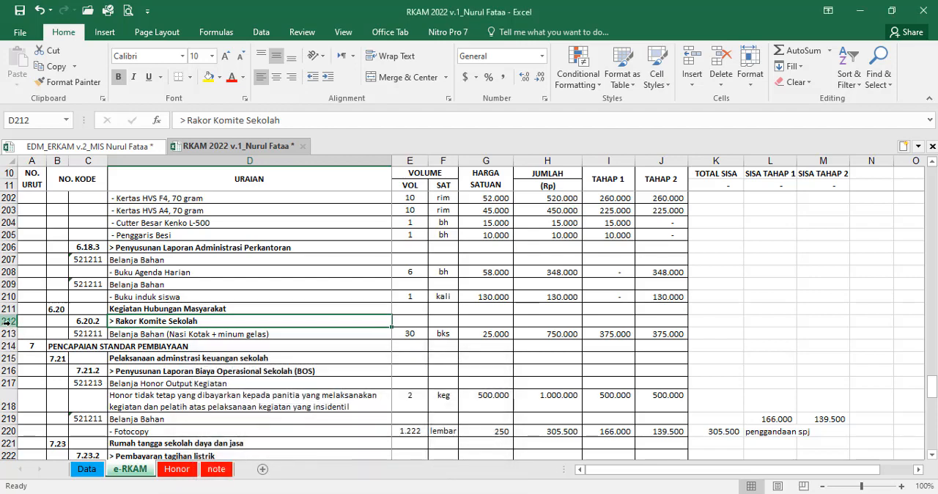
drag(7, 321, 7, 334)
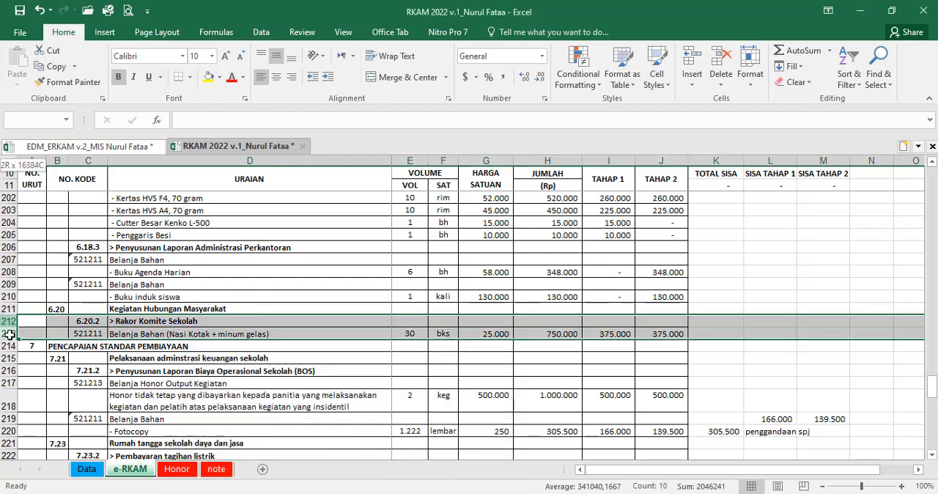
click(208, 77)
Step: In the EDM v.2 sheet, enter 6 as the Urutan Prioritas for "Rakor Komite Sekolah" in Q29
click(88, 146)
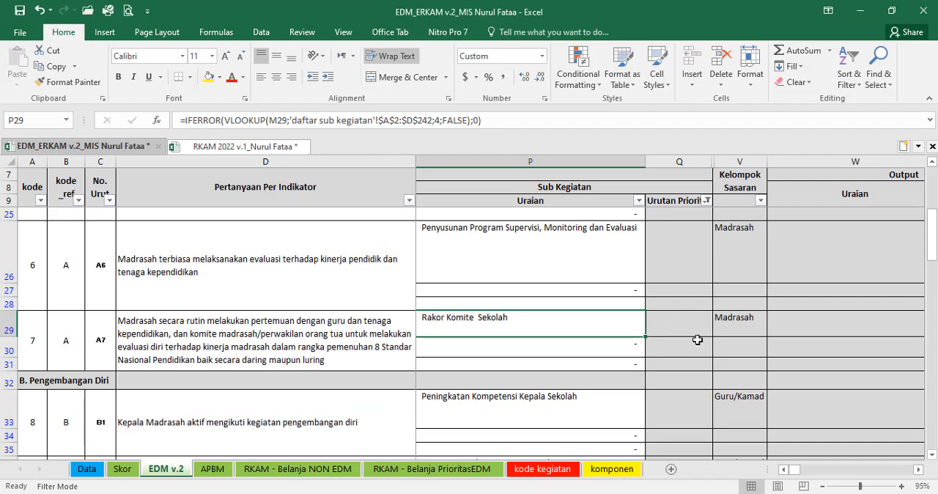
scroll(697, 340, up, 3)
scroll(691, 339, down, 2)
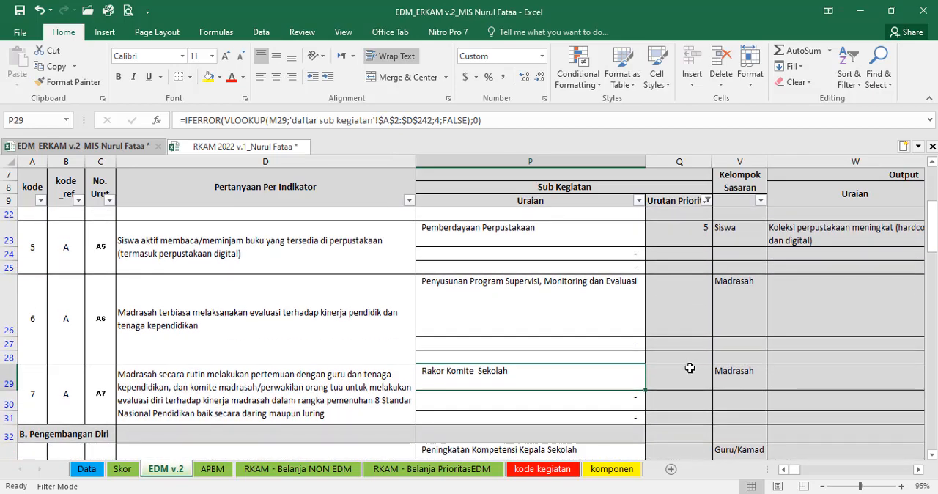
click(685, 376)
text(6)
key(Return)
click(677, 415)
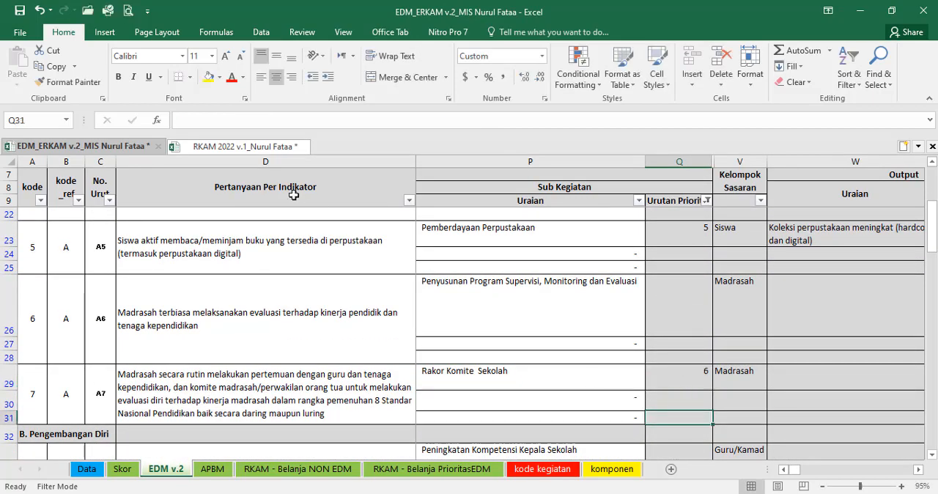
Step: In the RKAM 2022 workbook, enter 6 in K212 beside "Rakor Komite Sekolah"
click(246, 146)
click(705, 323)
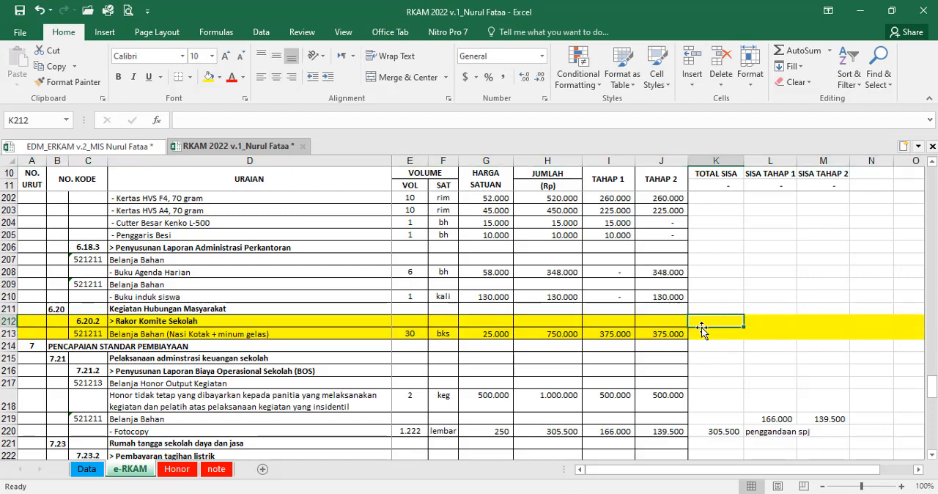
text(6)
click(661, 370)
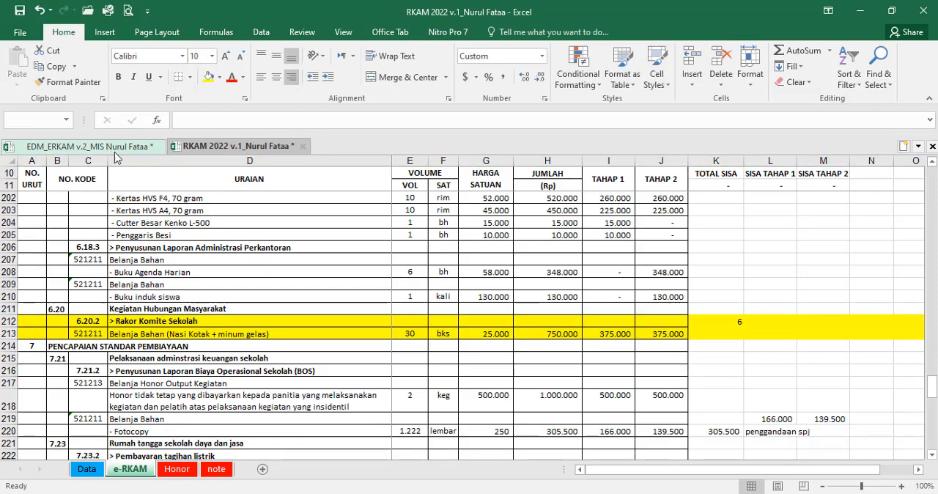
Step: Search the RKAM 2022 workbook for indicator B1's activity using "kompetensi kepala" and fill the "Peningkatan Kompetensi Kepala Sekolah" rows 133 to 136 yellow
click(91, 146)
scroll(620, 378, down, 1)
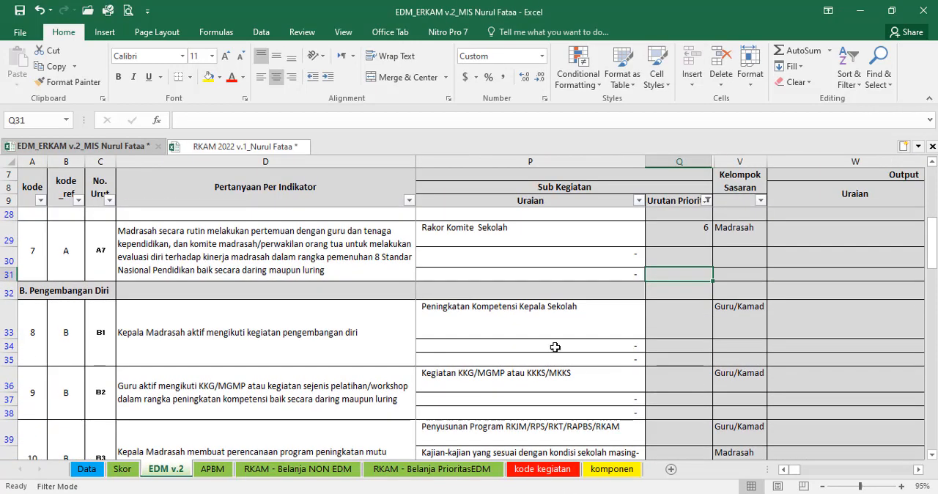
click(592, 324)
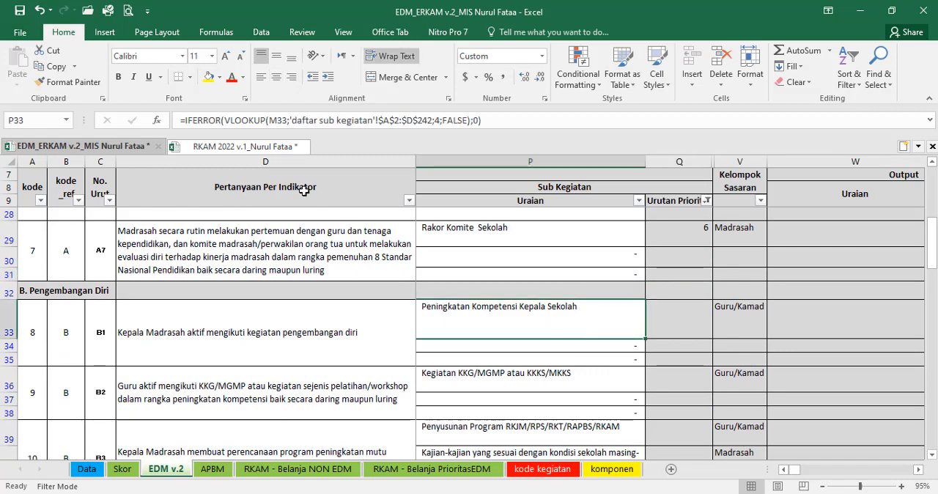
click(251, 147)
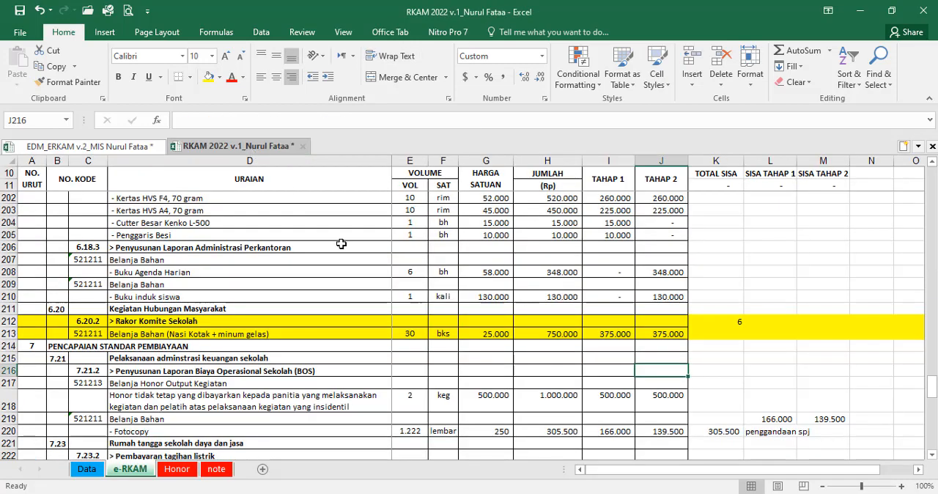
key(ctrl+f)
text(kompetensi kepala)
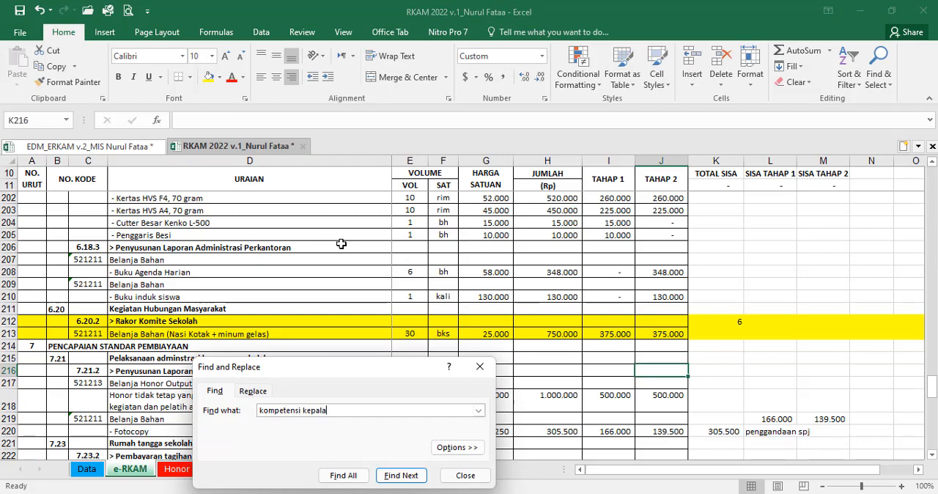
key(Return)
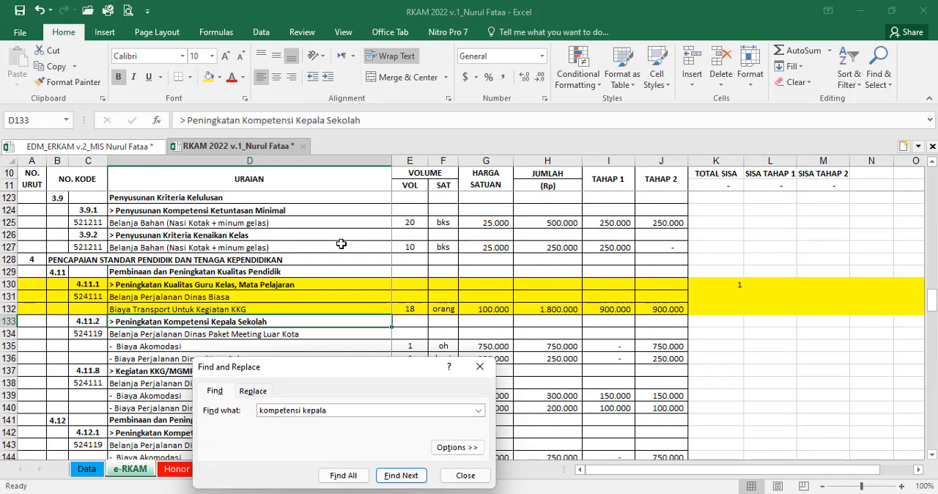
click(466, 475)
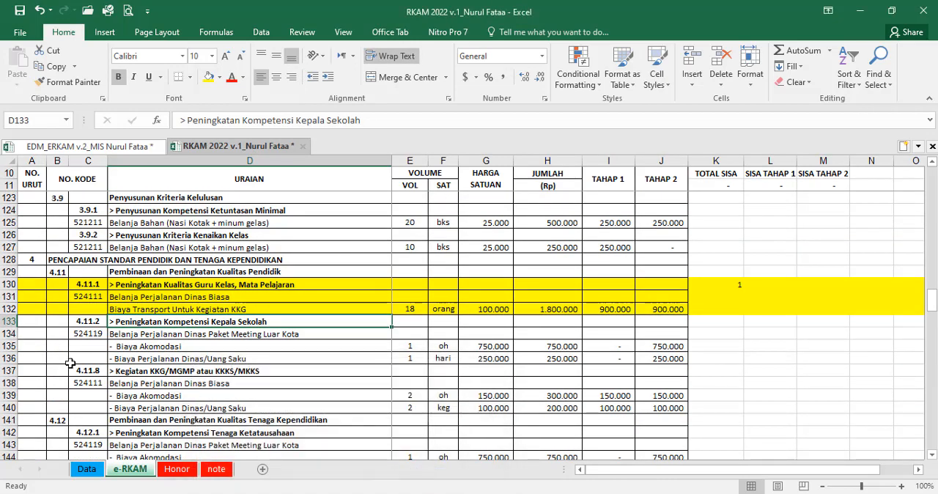
drag(13, 322, 14, 358)
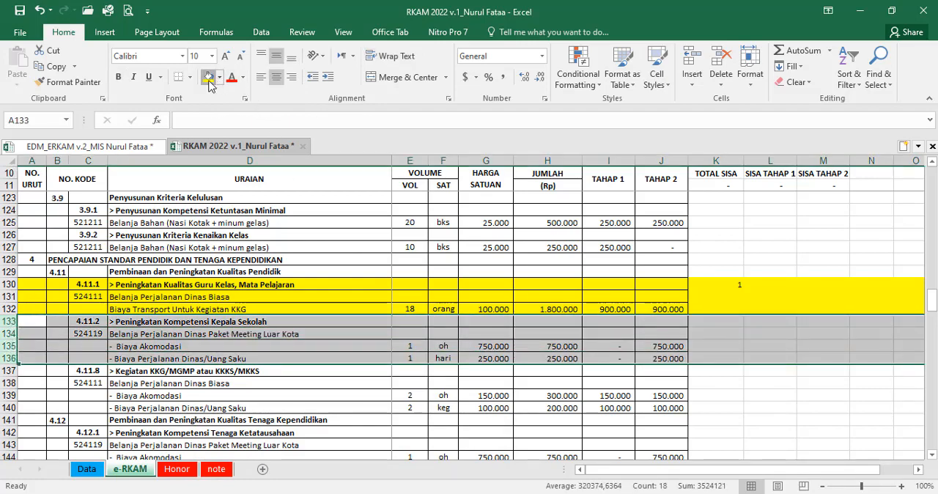
click(209, 76)
Step: In the EDM v.2 sheet, enter 7 as the Urutan Prioritas for "Peningkatan Kompetensi Kepala Sekolah" in Q33
click(127, 148)
click(671, 320)
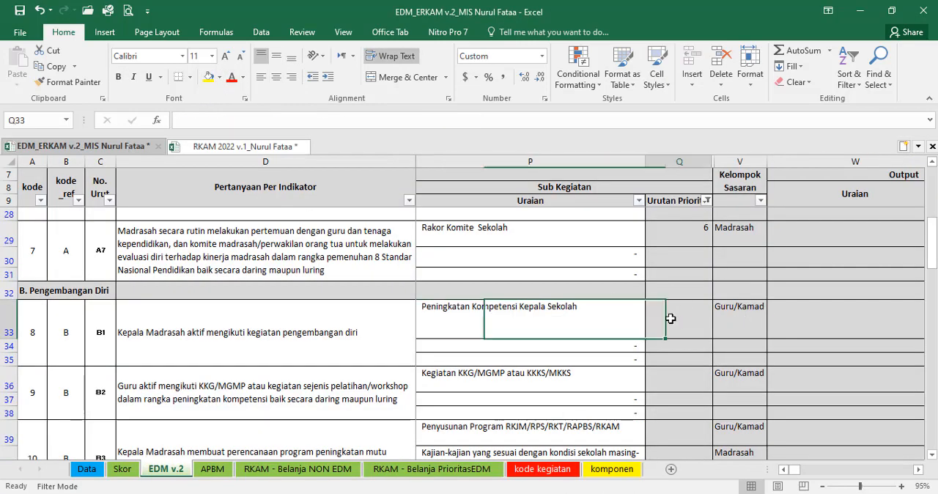
text(7)
key(Return)
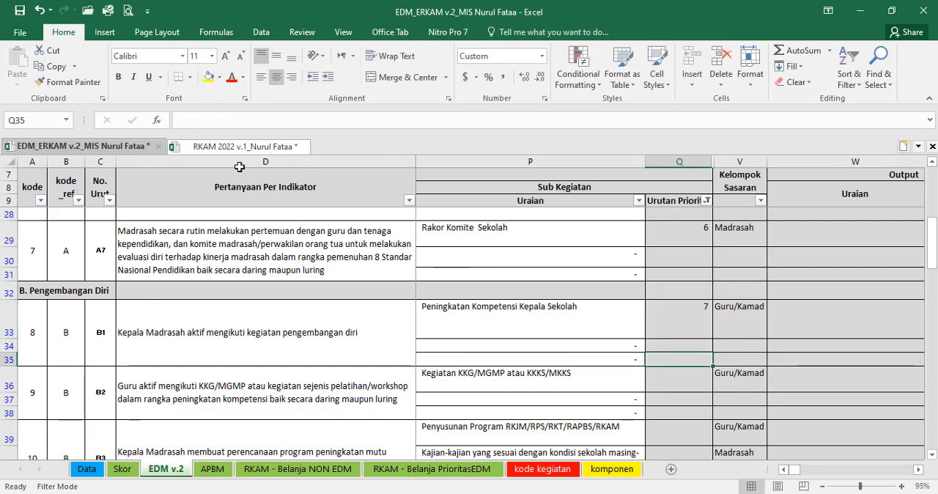
Step: In the RKAM 2022 workbook, enter 7 in K133 beside "Peningkatan Kompetensi Kepala Sekolah"
click(233, 147)
click(716, 322)
text(7)
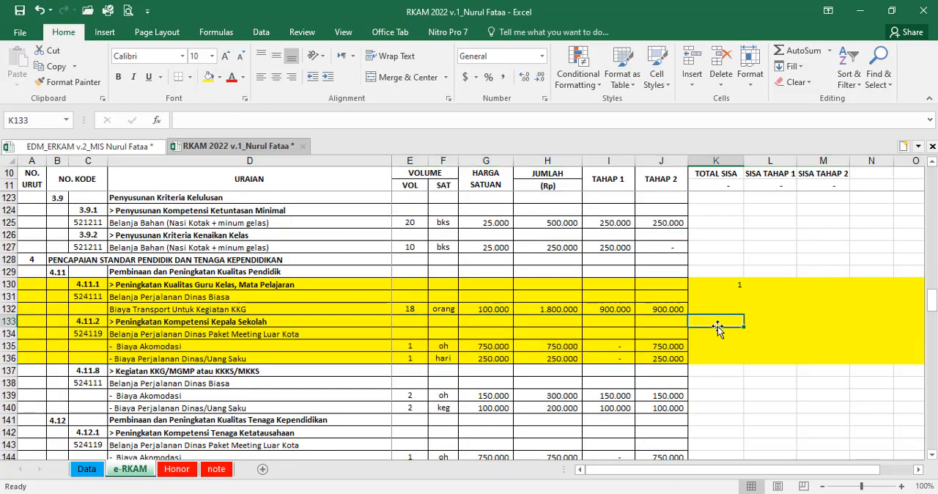
click(714, 349)
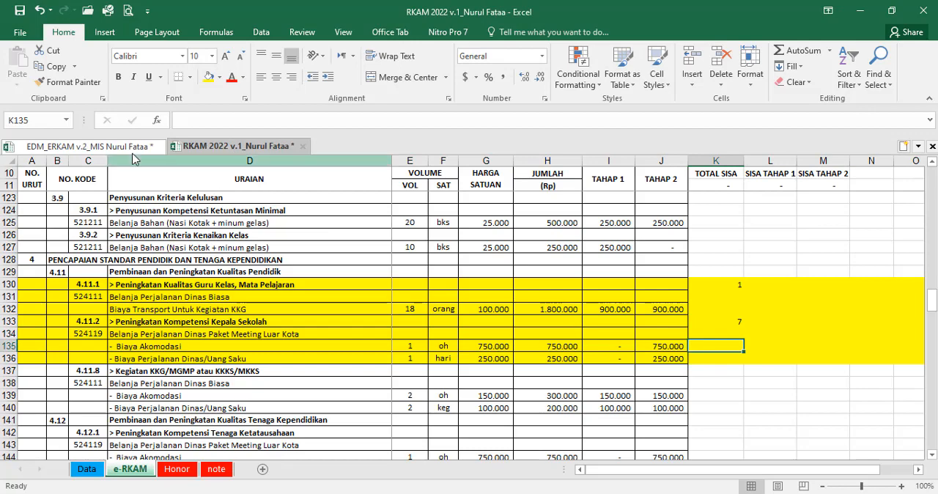
Step: Look up indicator B2's "Kegiatan KKG/MGMP atau KKKS/MKKS" in the RKAM 2022 workbook by searching for "mgmp"
click(126, 147)
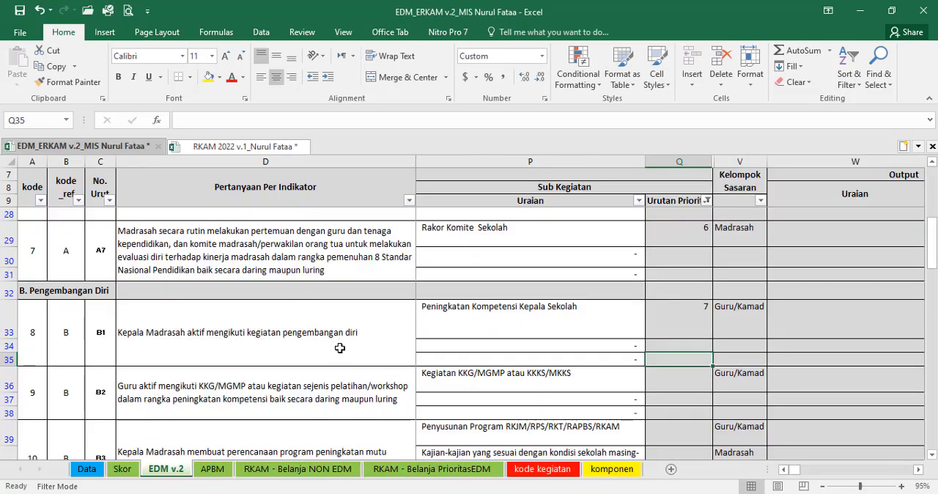
scroll(601, 358, down, 1)
click(501, 322)
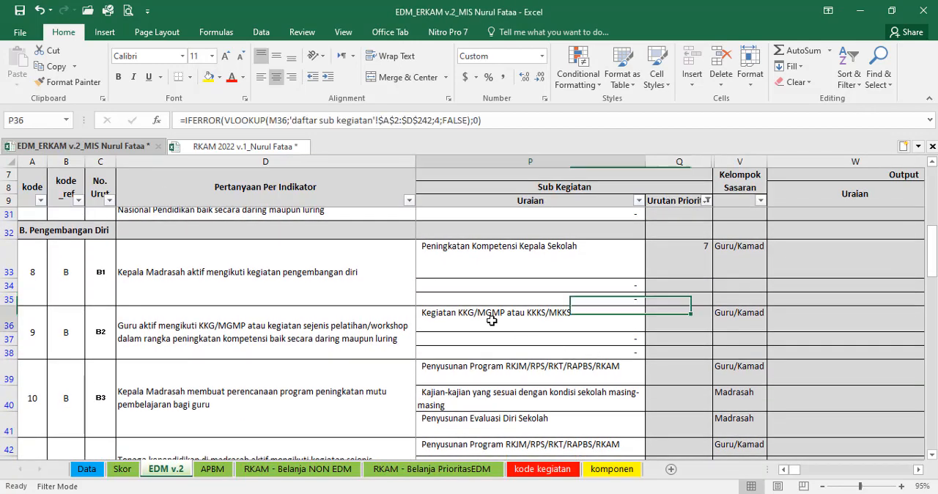
click(276, 148)
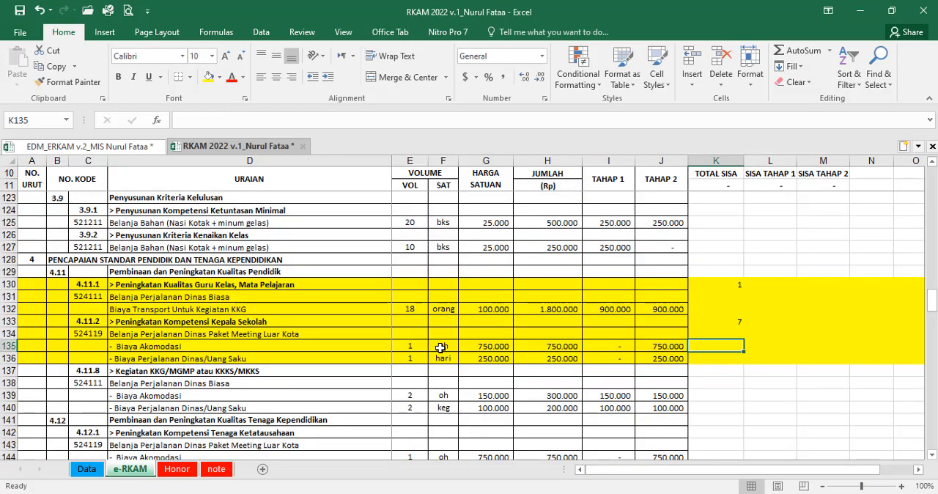
key(ctrl+f)
text(mgmp)
key(Return)
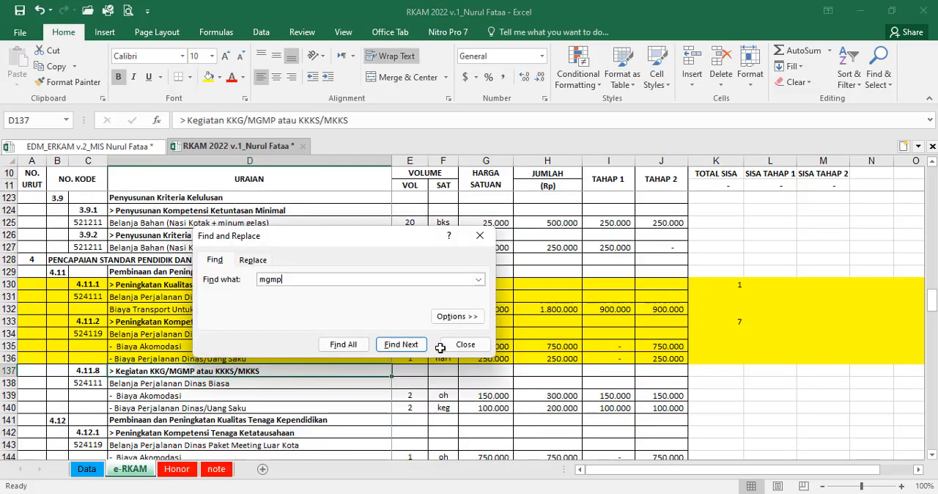
click(466, 347)
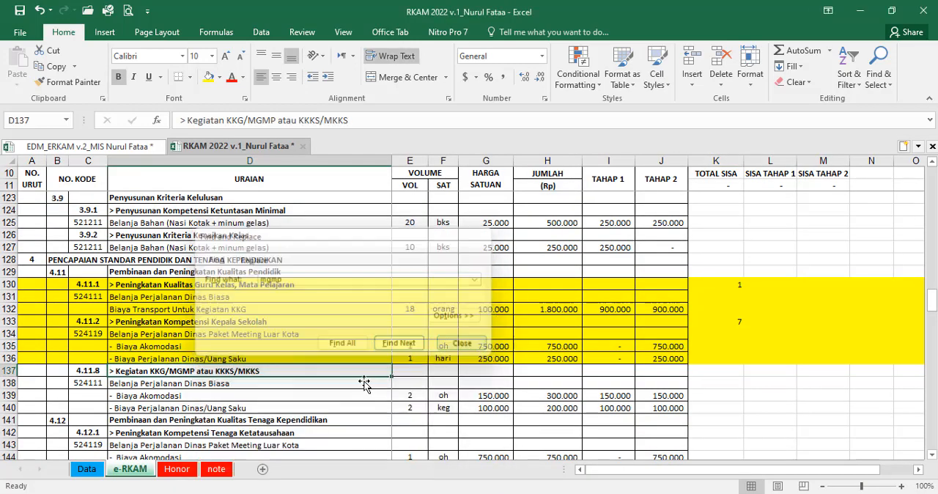
Step: Fill the "Kegiatan KKG/MGMP atau KKKS/MKKS" rows 137 to 140 yellow and enter 8 in K137
drag(10, 371, 11, 408)
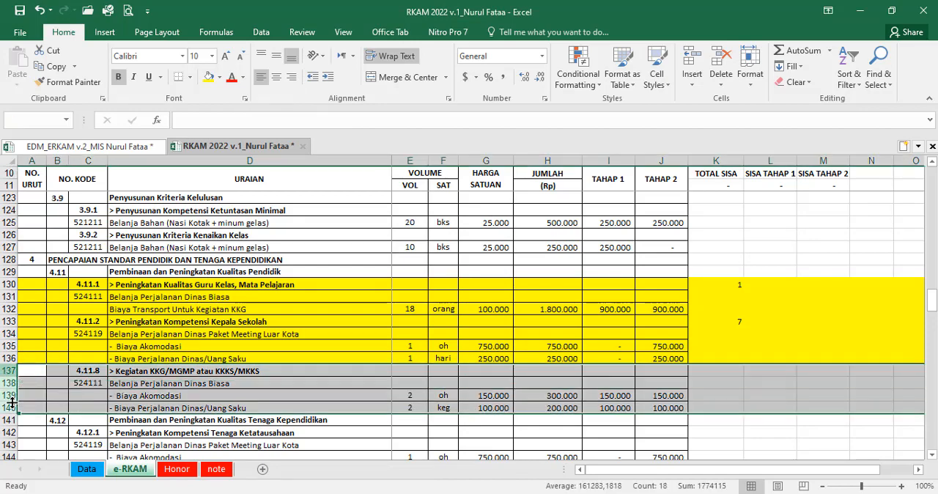
click(209, 77)
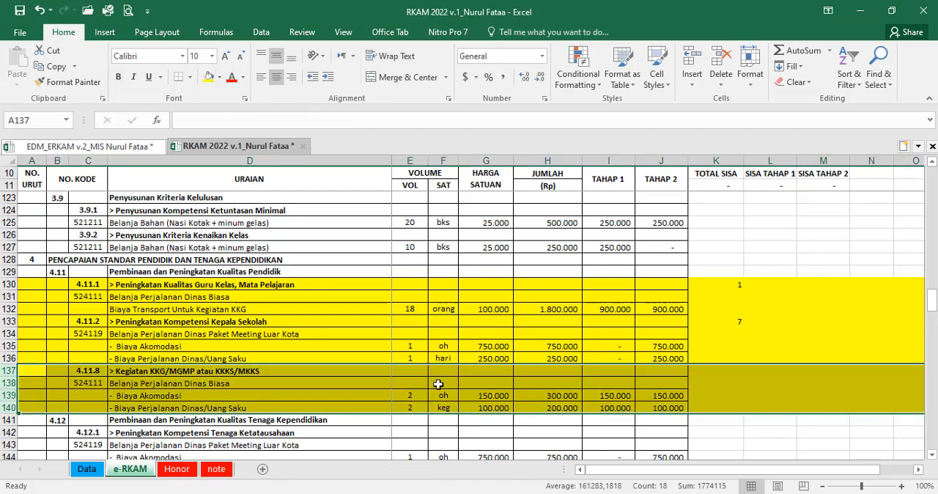
click(719, 372)
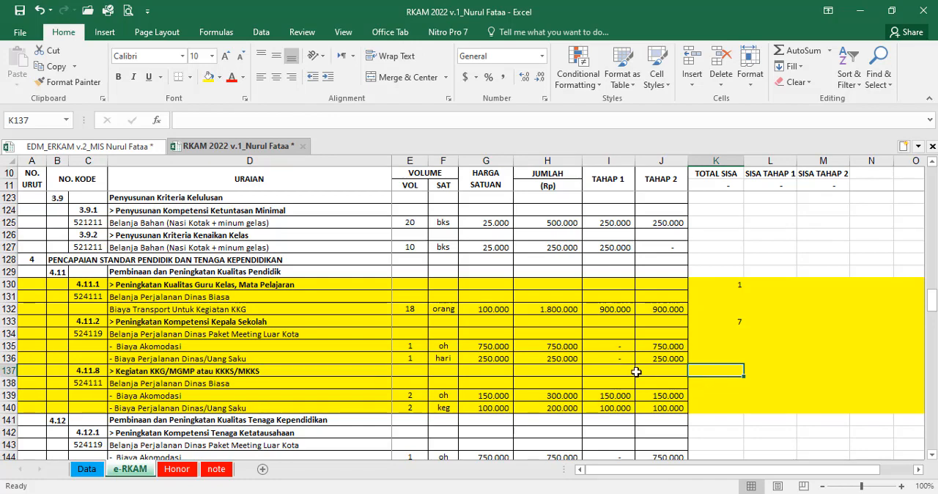
click(548, 347)
Step: In the EDM v.2 sheet, enter 8 as the Urutan Prioritas for "Kegiatan KKG/MGMP atau KKKS/MKKS" in Q36
click(143, 150)
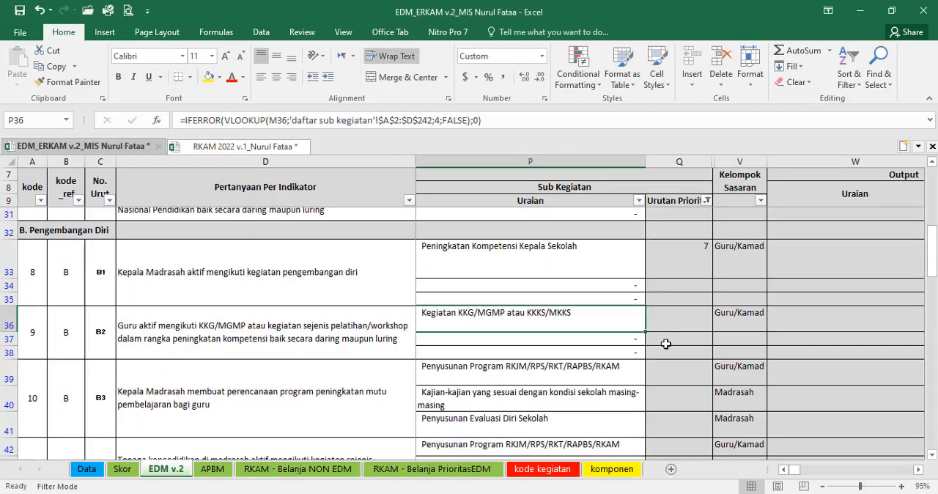
click(676, 317)
text(8)
key(Return)
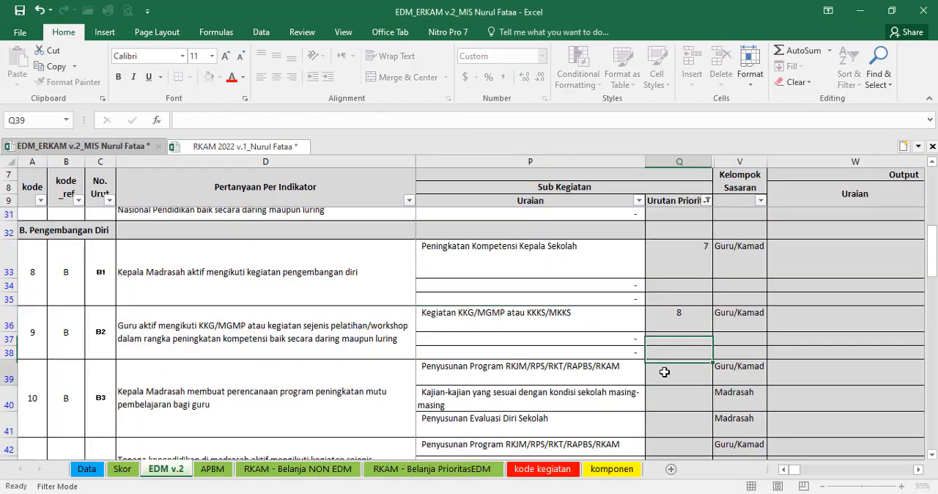
Step: Look up indicator B3's "Penyusunan Program RKJM/RPS/RKT/RAPBS/RKAM" in the RKAM 2022 workbook by searching for "rkjm"
click(664, 373)
scroll(579, 355, down, 1)
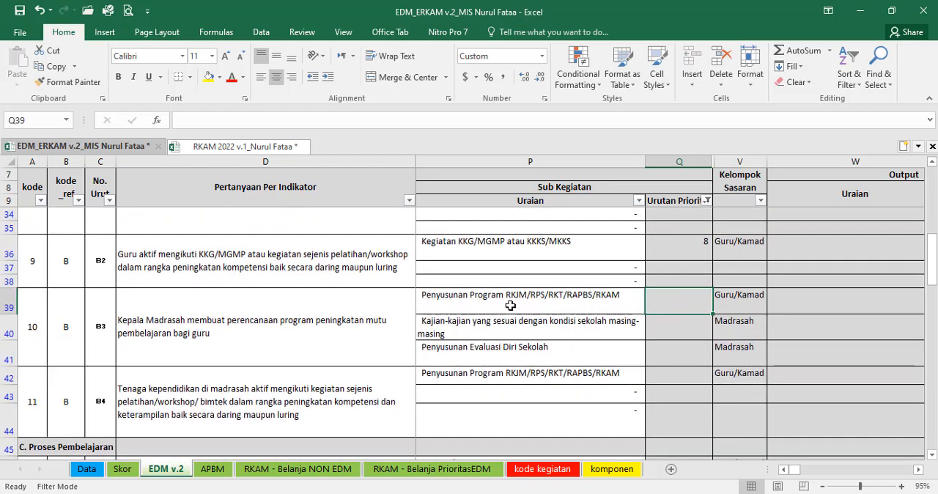
click(242, 146)
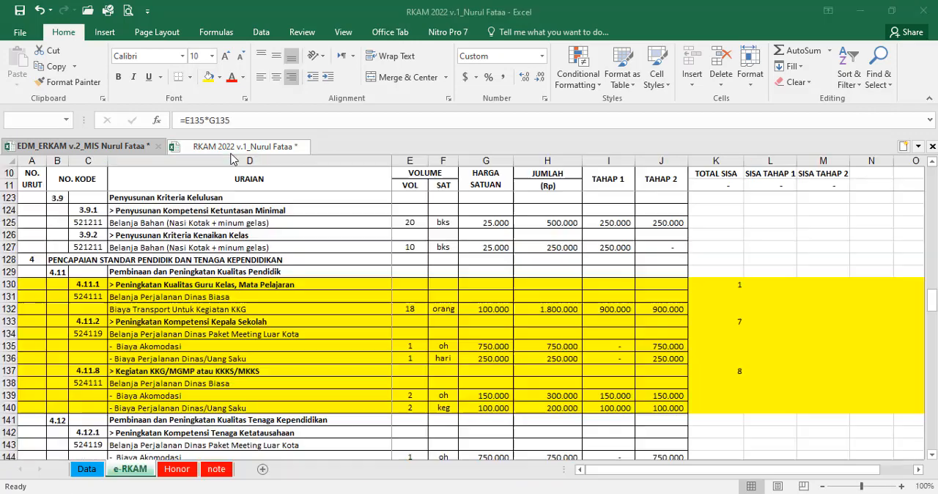
key(ctrl+f)
text(rkjm)
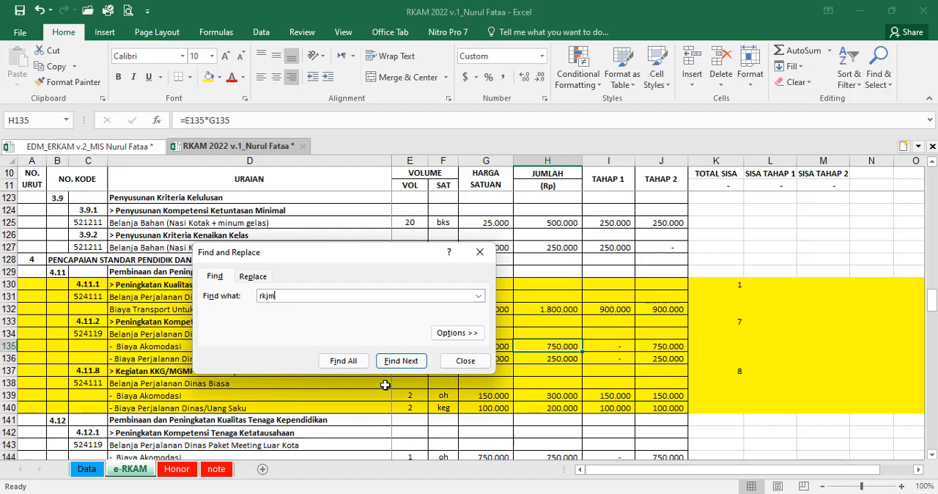
key(Return)
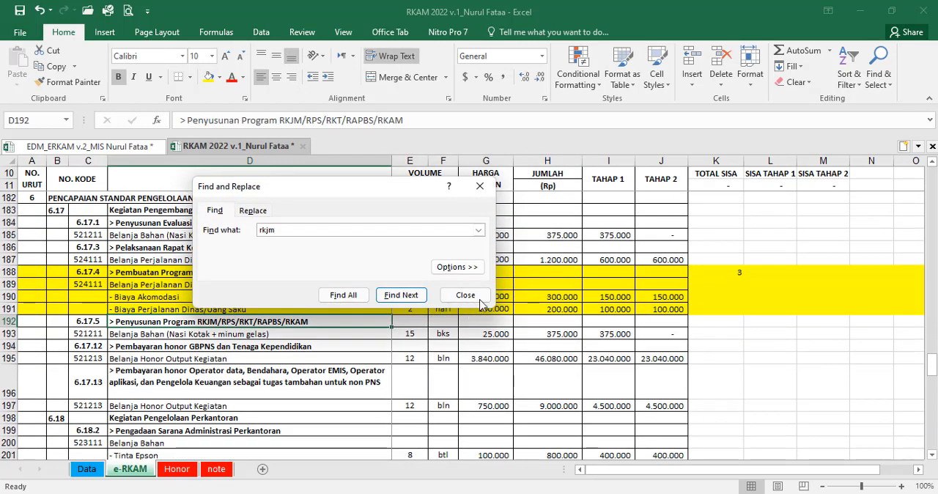
Step: Fill the "Penyusunan Program RKJM/RPS/RKT/RAPBS/RKAM" rows 192 to 193 yellow and enter 9 in K192
click(466, 295)
click(9, 323)
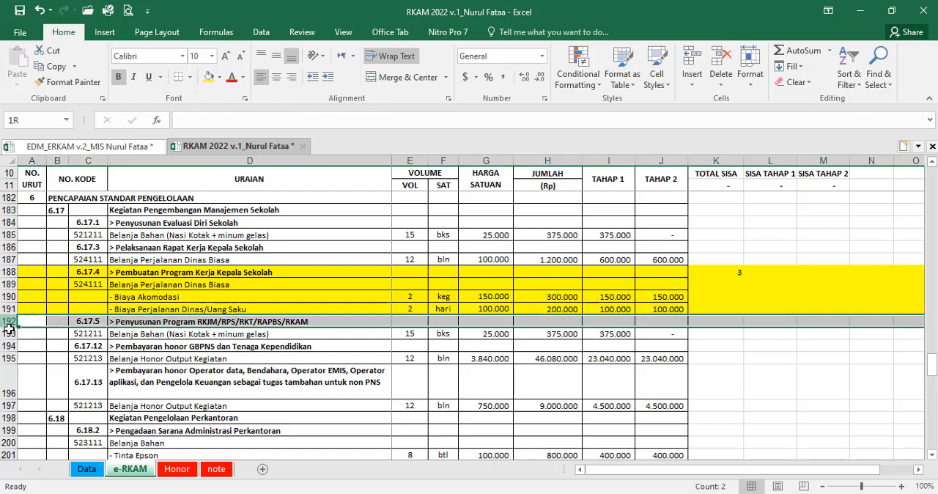
drag(9, 329, 538, 336)
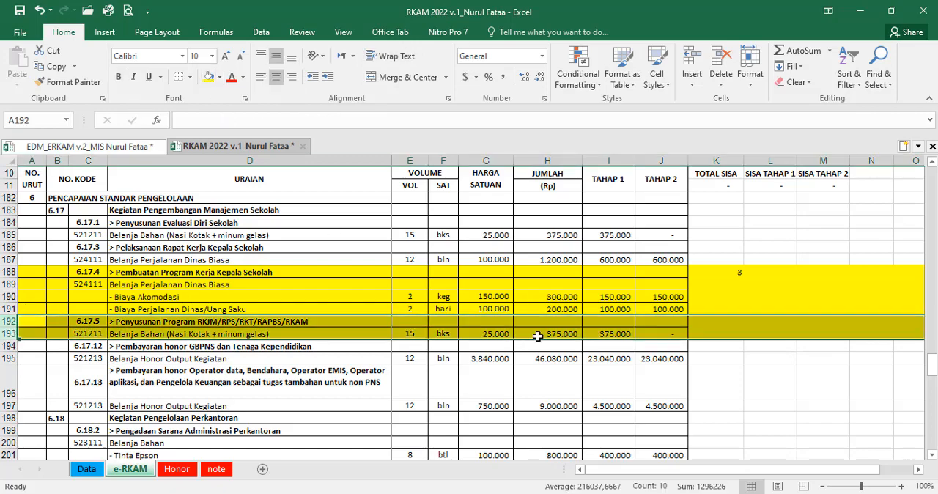
click(717, 323)
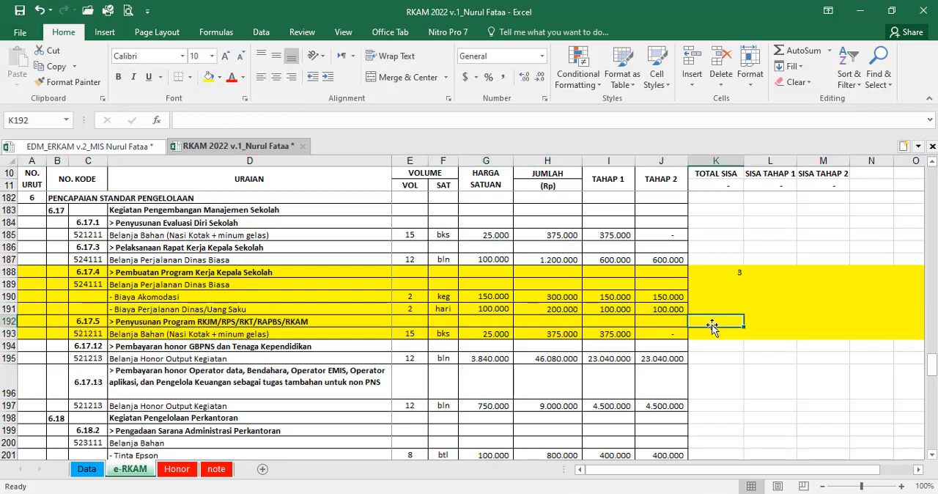
text(9)
key(Return)
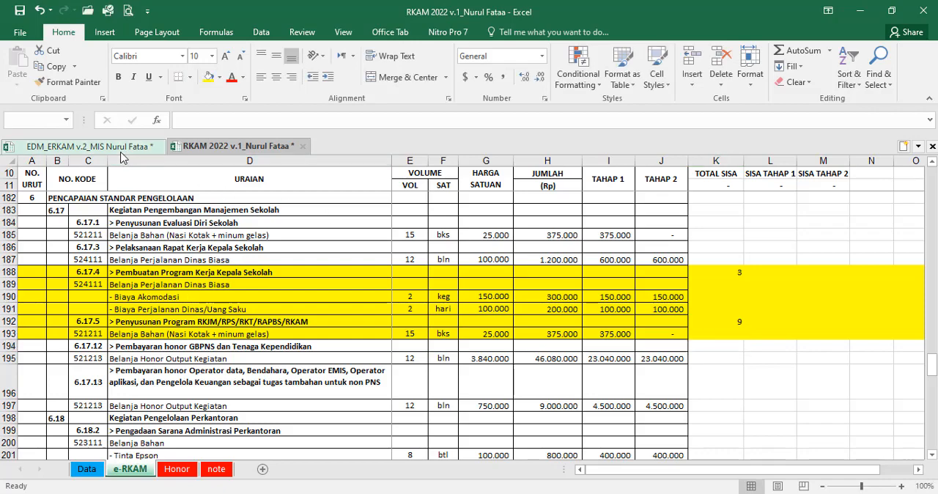
Step: In the EDM v.2 sheet, enter indicator B3's priorities: 9 for "Penyusunan Program RKJM/RPS/RKT/RAPBS/RKAM" in Q39 and 10 for "Penyusunan Evaluasi Diri Sekolah" in Q41
click(117, 146)
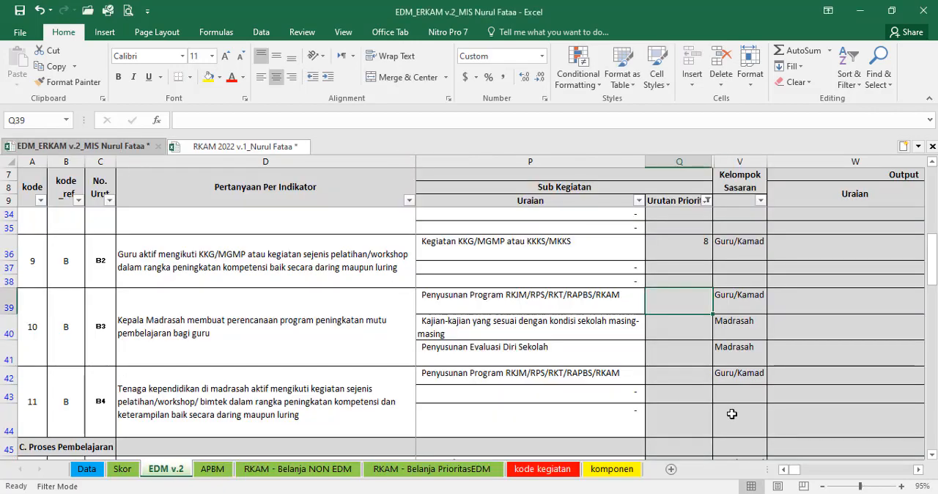
text(9)
click(675, 345)
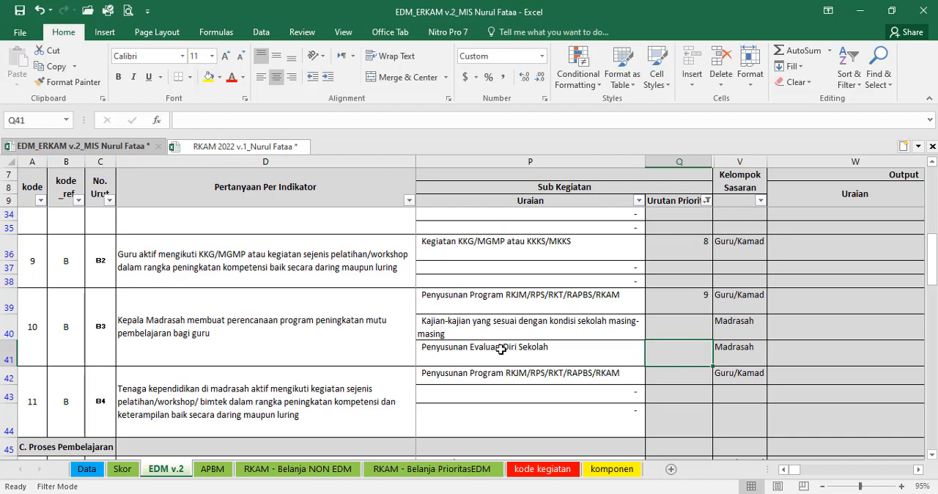
click(583, 359)
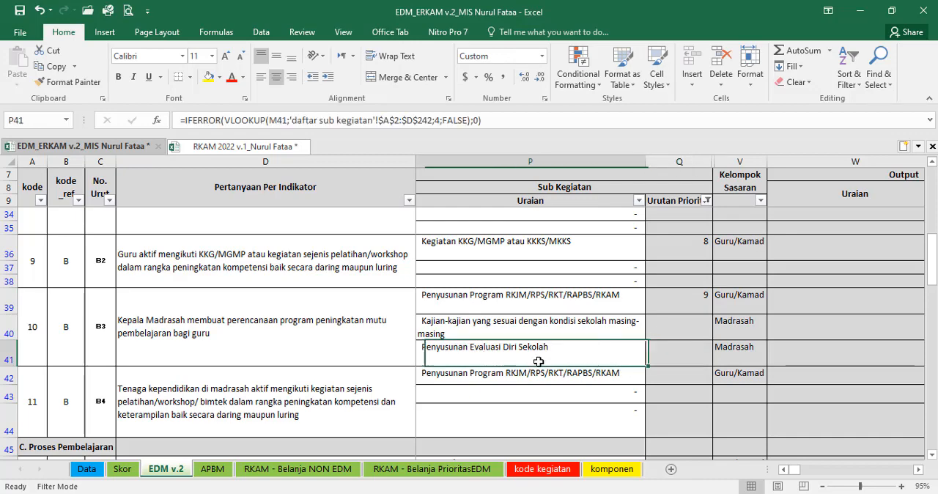
click(678, 359)
text(10)
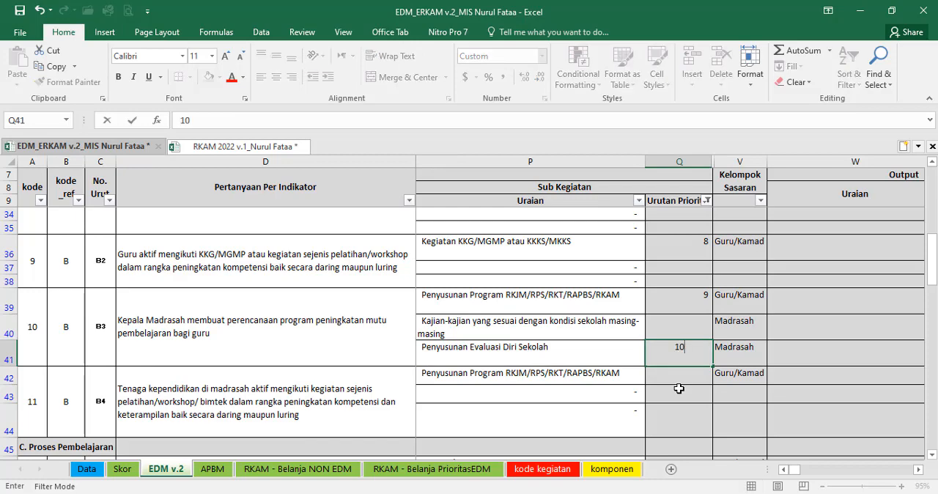
key(Return)
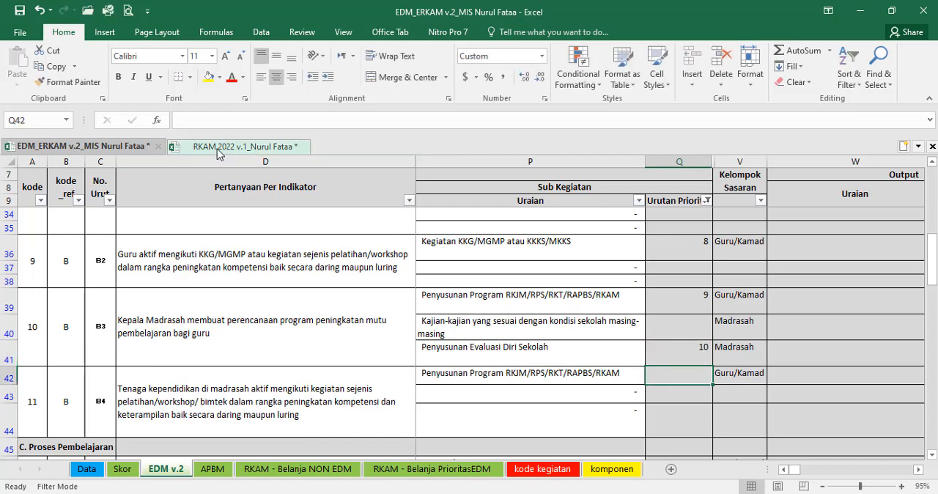
Step: Look up "Penyusunan Evaluasi Diri Sekolah" in the RKAM 2022 workbook by searching for "evaluasi diri"
click(242, 146)
key(ctrl+f)
text(evaluasi diri)
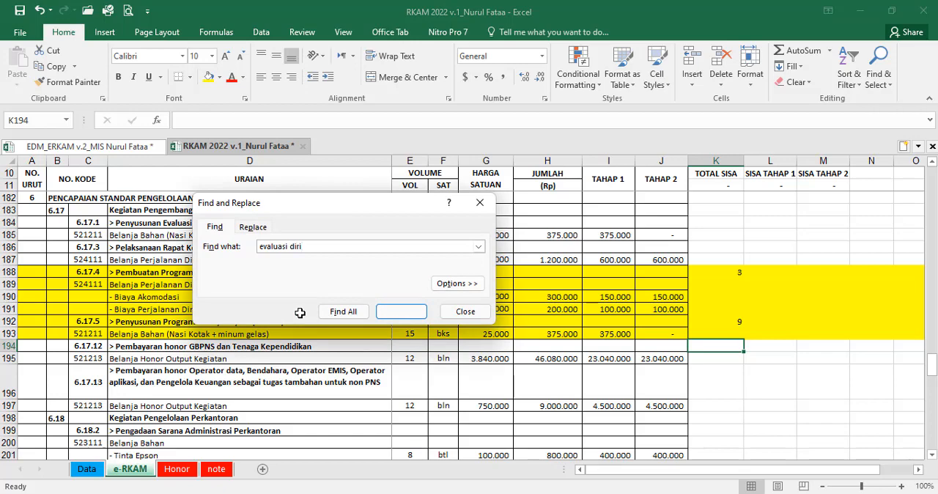
key(Return)
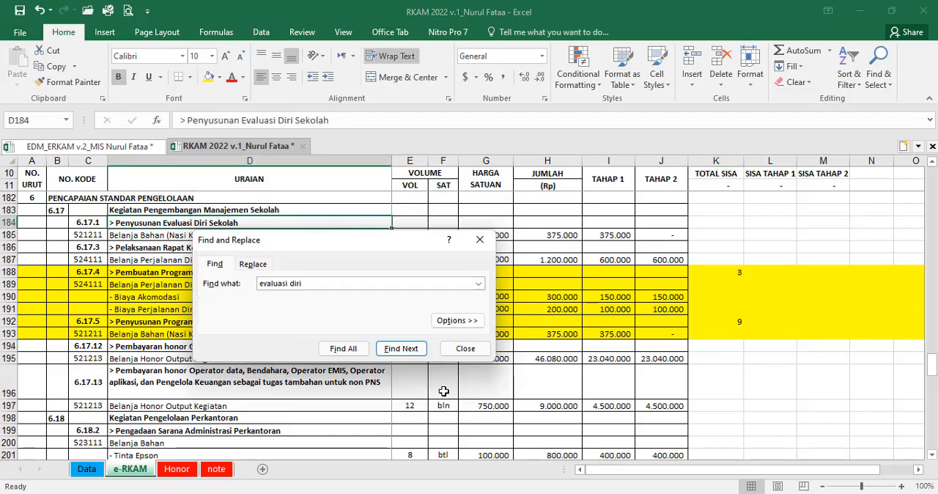
click(466, 348)
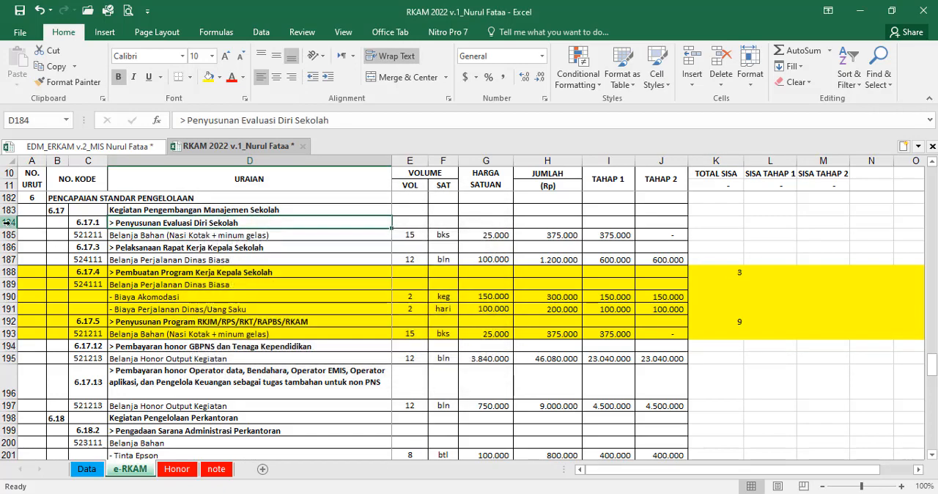
Step: Fill the "Penyusunan Evaluasi Diri Sekolah" rows 184 to 185 yellow and enter 10 in K184
drag(8, 222, 8, 235)
click(209, 77)
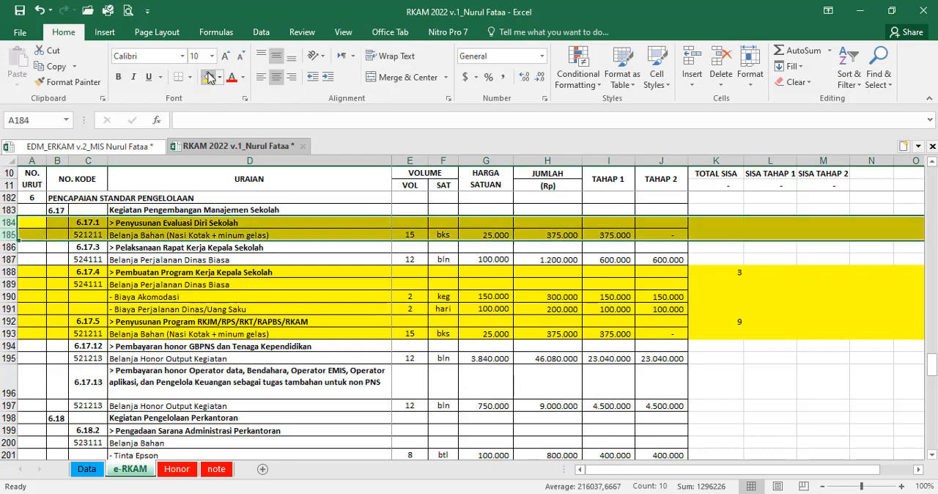
click(690, 223)
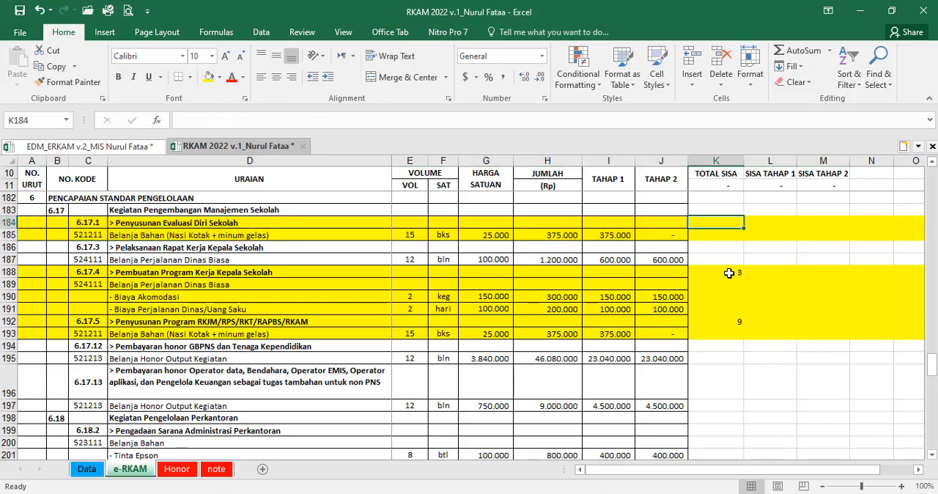
text(10)
key(Return)
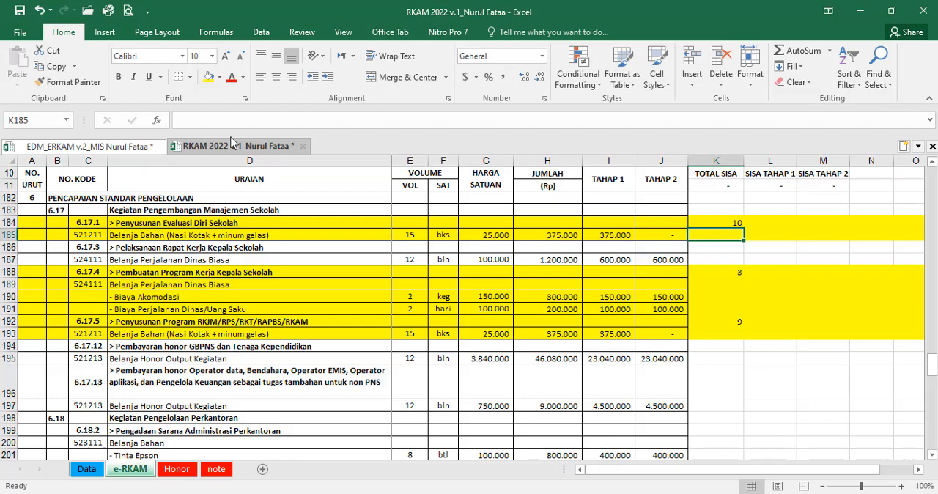
Step: Look up indicator C2's "Pelaksanaan kegiatan belajar-mengajar" from the EDM v.2 sheet in the RKAM 2022 workbook by searching for "kegiatan belajar"
click(117, 147)
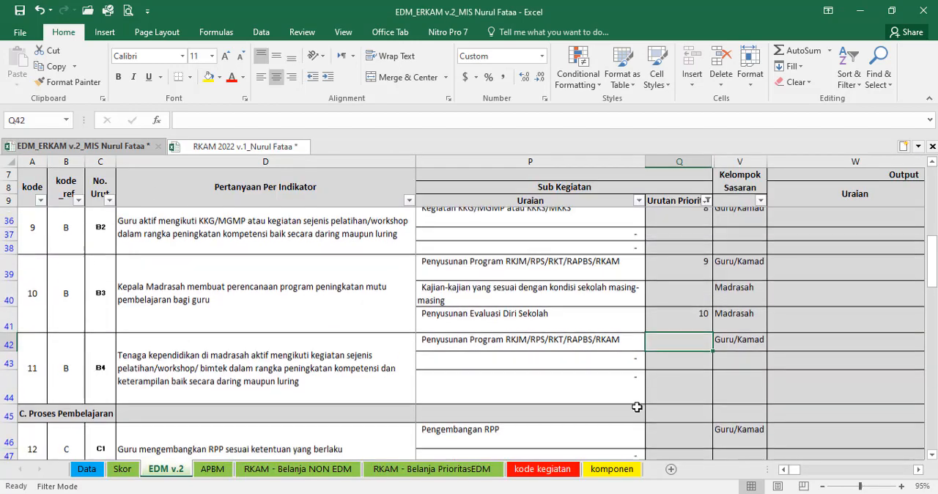
scroll(637, 408, down, 2)
click(660, 367)
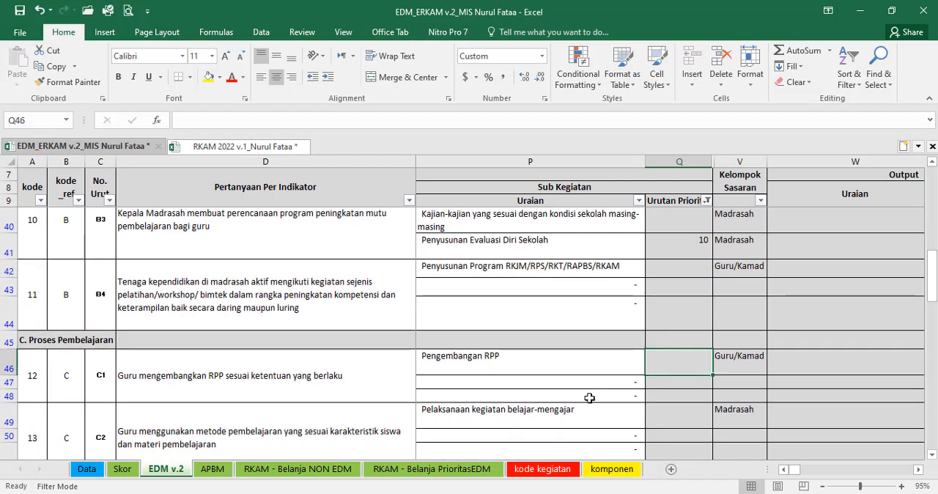
scroll(590, 396, down, 1)
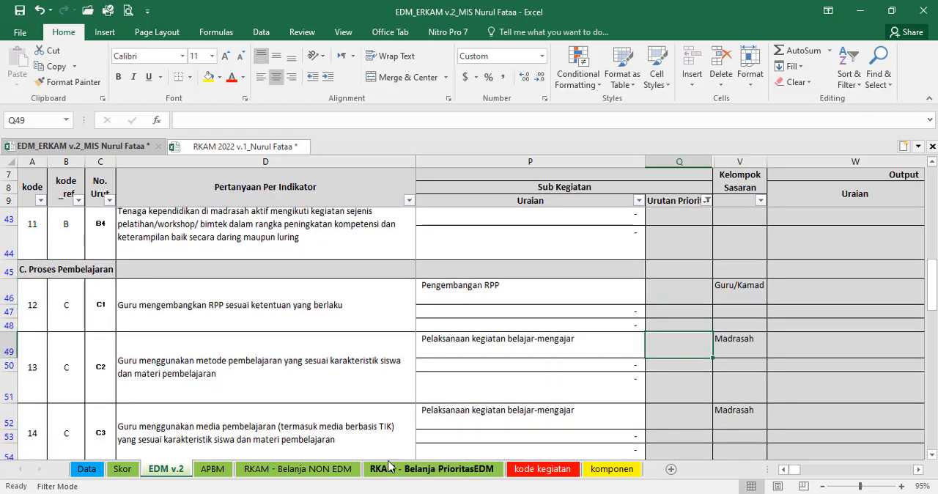
click(211, 148)
key(ctrl+f)
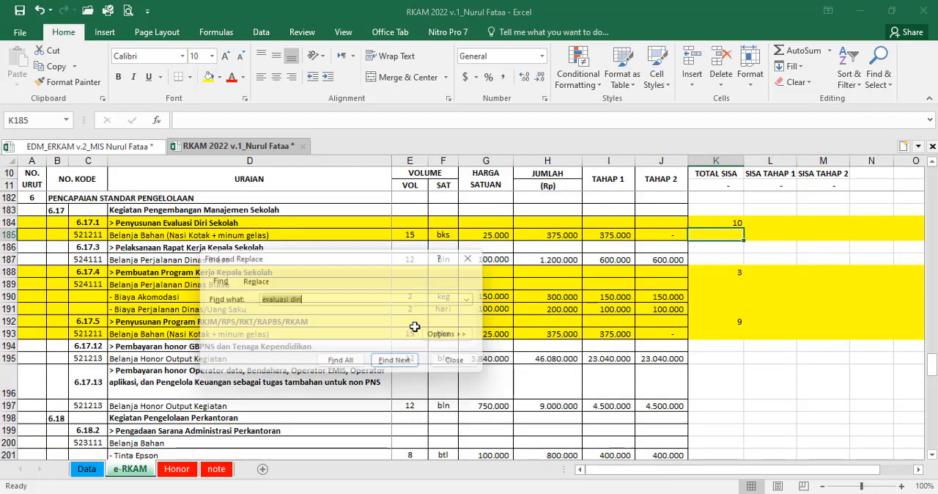
text(kegiatan belajar)
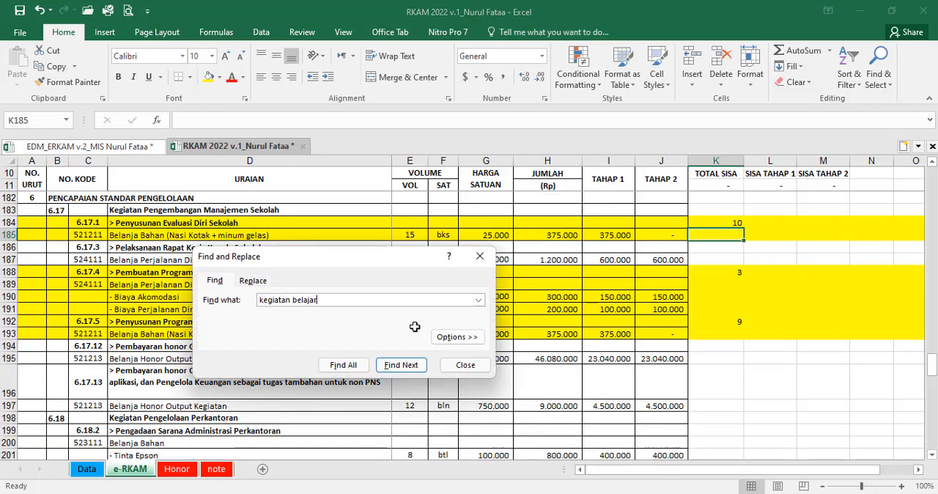
key(Return)
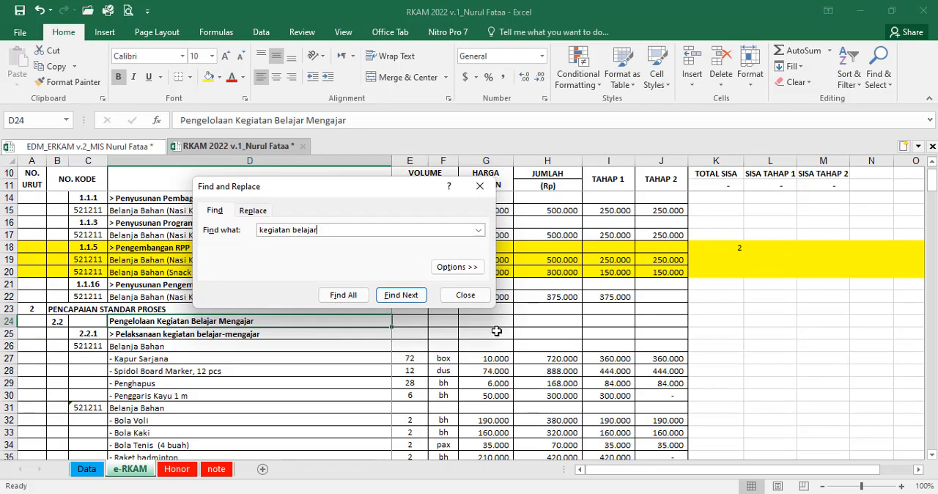
click(465, 295)
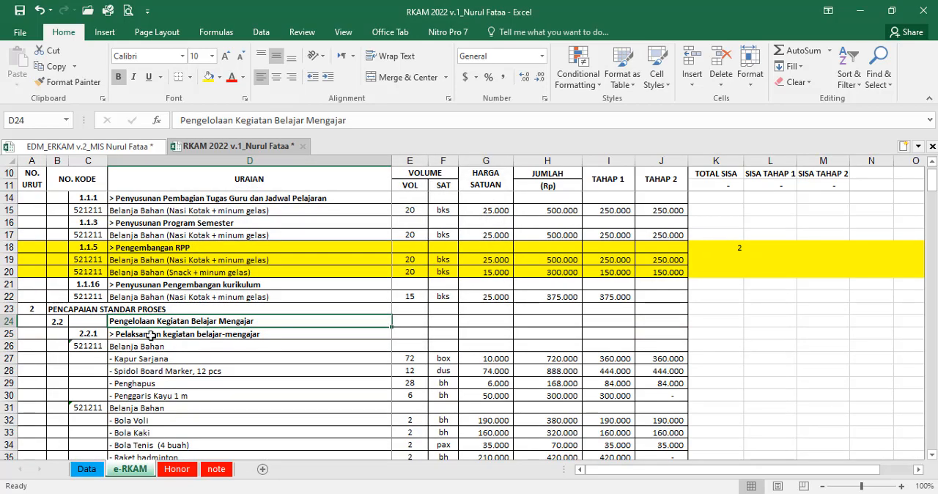
Step: Fill rows 24 to 37 of "Pengelolaan Kegiatan Belajar Mengajar" yellow, down to the "Bat PingPong" item
click(4, 320)
scroll(132, 360, down, 2)
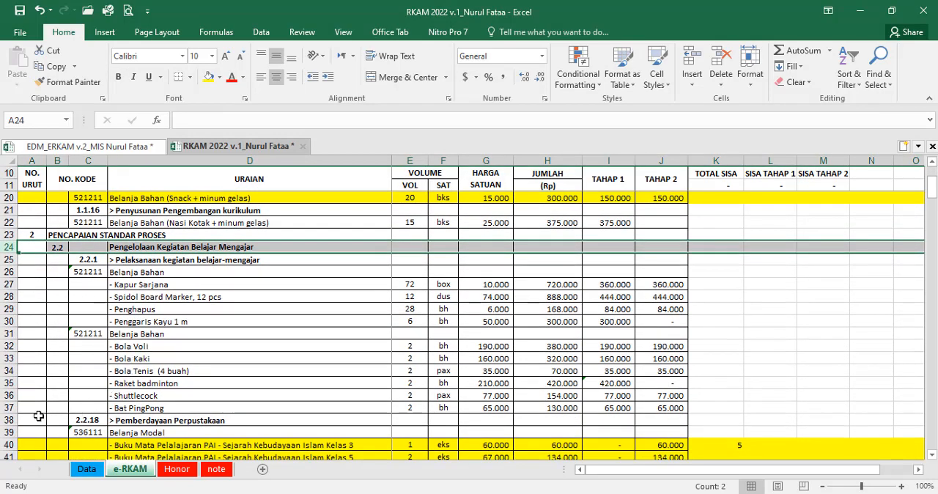
shift+click(6, 409)
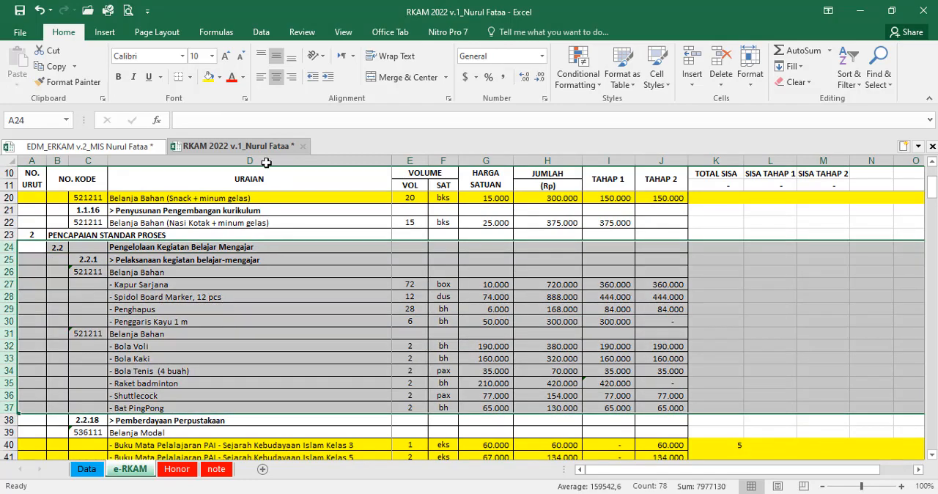
click(210, 77)
Step: In the EDM v.2 sheet, enter 11 as the Urutan Prioritas for indicator C2's "Pelaksanaan kegiatan belajar-mengajar" in Q49
click(140, 147)
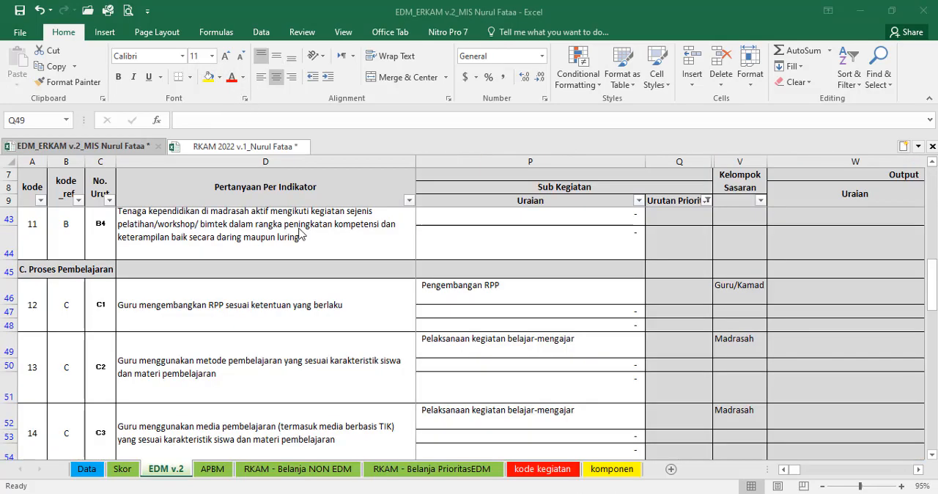
scroll(648, 369, up, 2)
scroll(649, 368, down, 2)
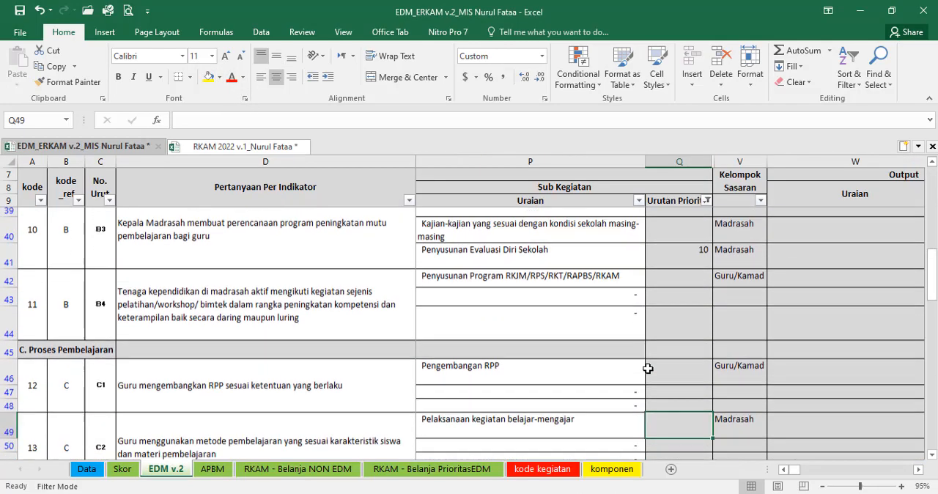
text(11)
click(696, 390)
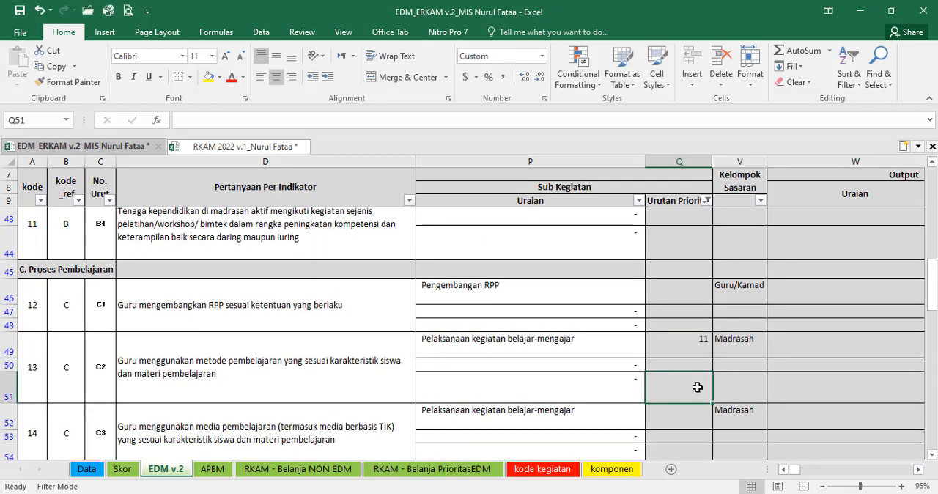
Step: In the RKAM 2022 workbook, enter 11 in K24 beside "Pengelolaan Kegiatan Belajar Mengajar"
scroll(697, 387, down, 1)
click(242, 146)
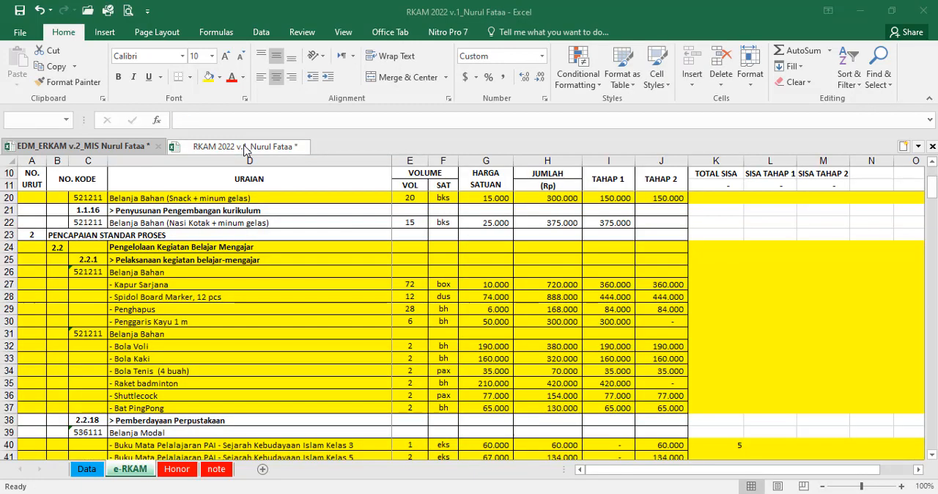
click(704, 248)
text(11)
click(720, 290)
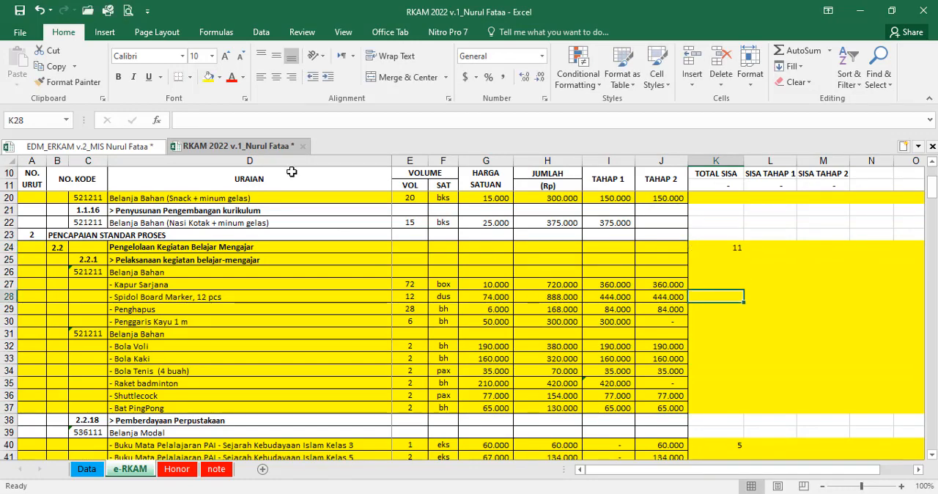
Step: In the EDM v.2 sheet, enter 12 as the Urutan Prioritas for indicator C4's "Pelaksanaan Penilaian Ulangan Akhir Semester" in Q57
click(80, 146)
scroll(619, 346, down, 1)
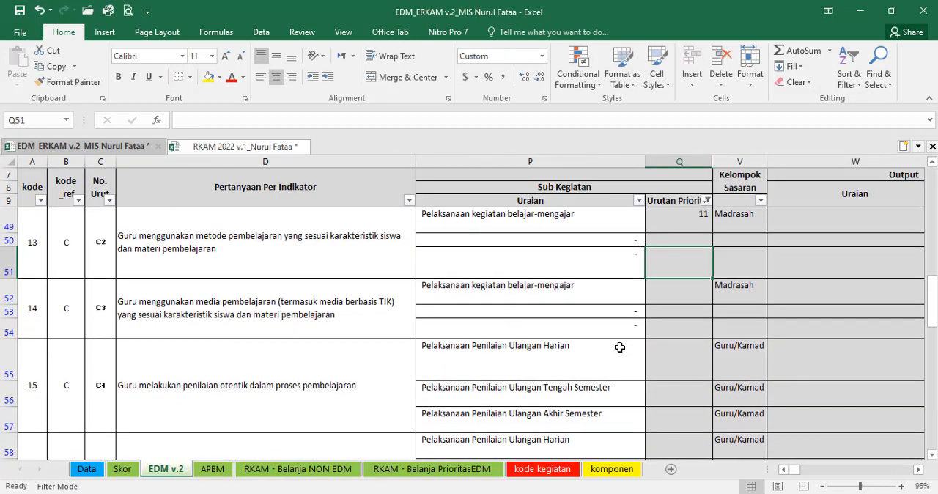
click(570, 364)
click(596, 395)
scroll(683, 411, down, 1)
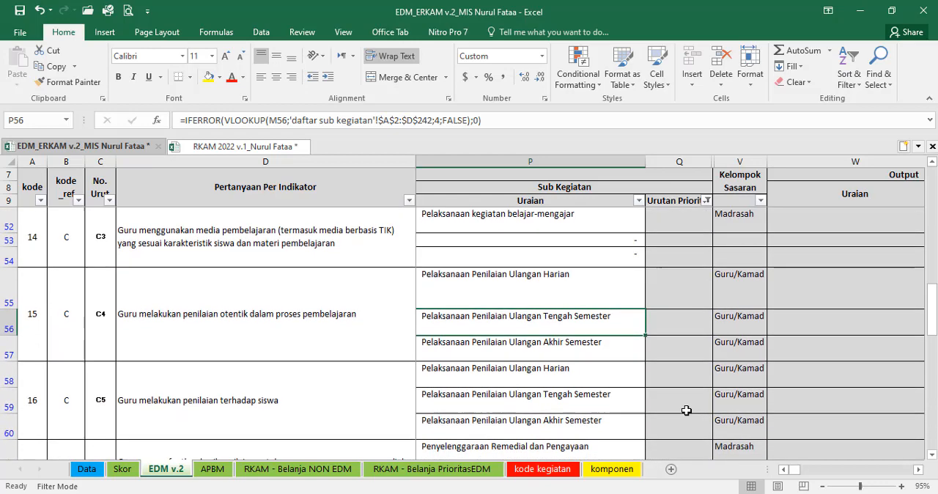
click(671, 343)
text(12)
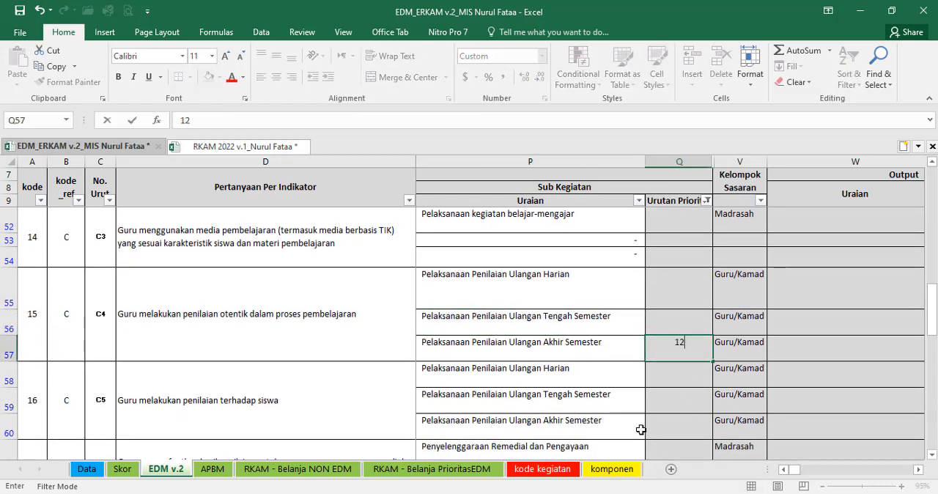
click(669, 371)
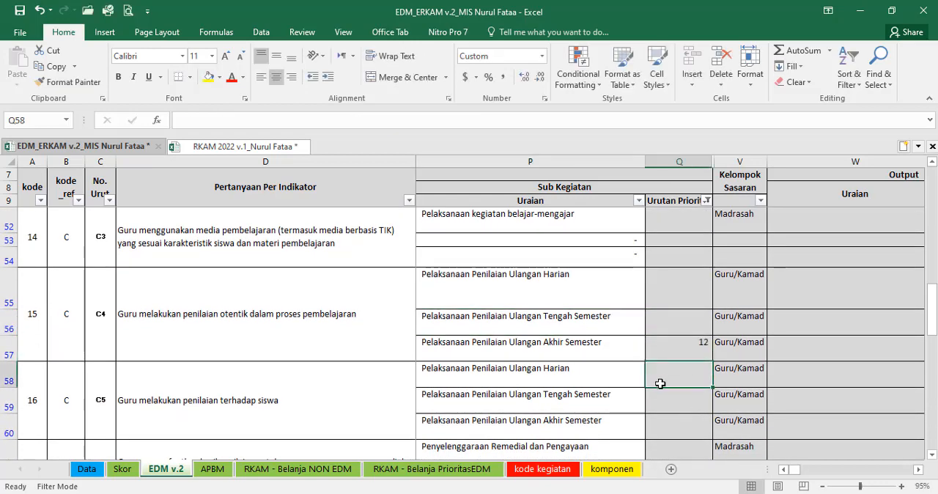
Step: In the RKAM 2022 workbook, fill rows 228 to 231 yellow, covering "Pelaksanaan Penilaian Ulangan Akhir Semester" and "Pelaksanaan Penilaian Ulangan Kenaikan Kelas"
scroll(660, 384, down, 1)
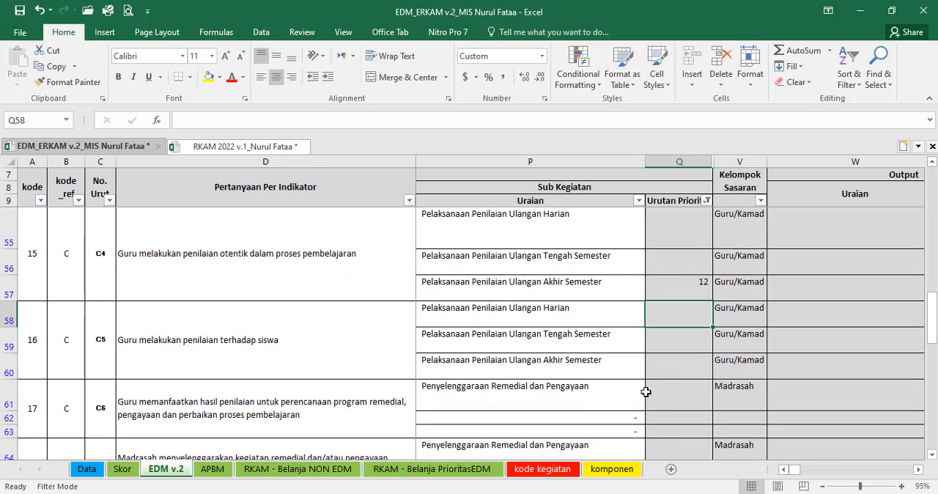
click(211, 146)
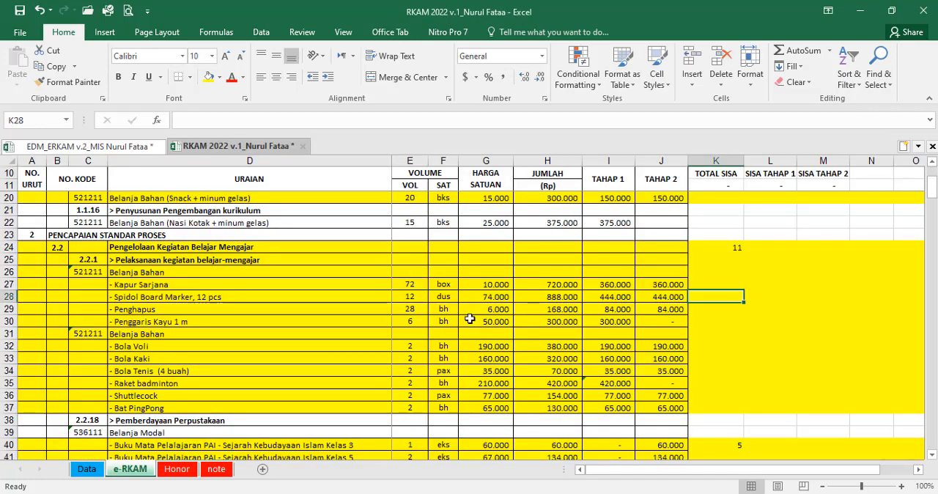
scroll(469, 322, down, 20)
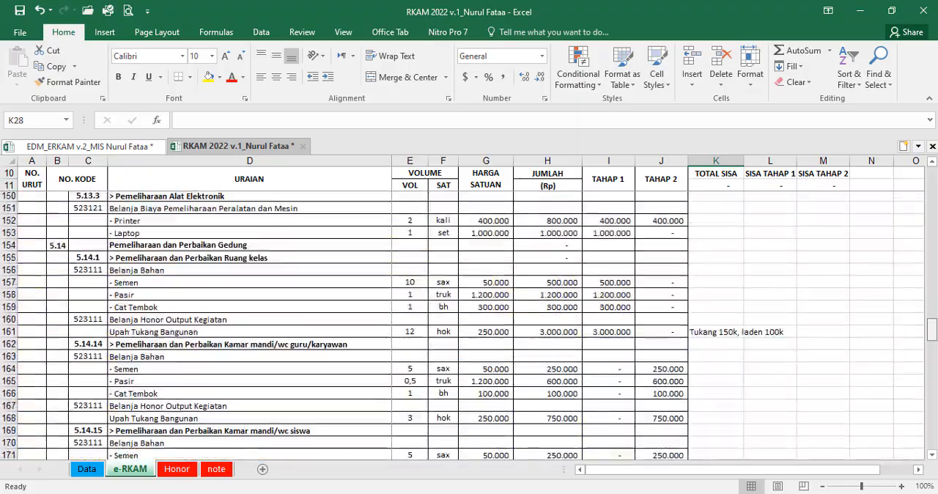
scroll(470, 322, down, 7)
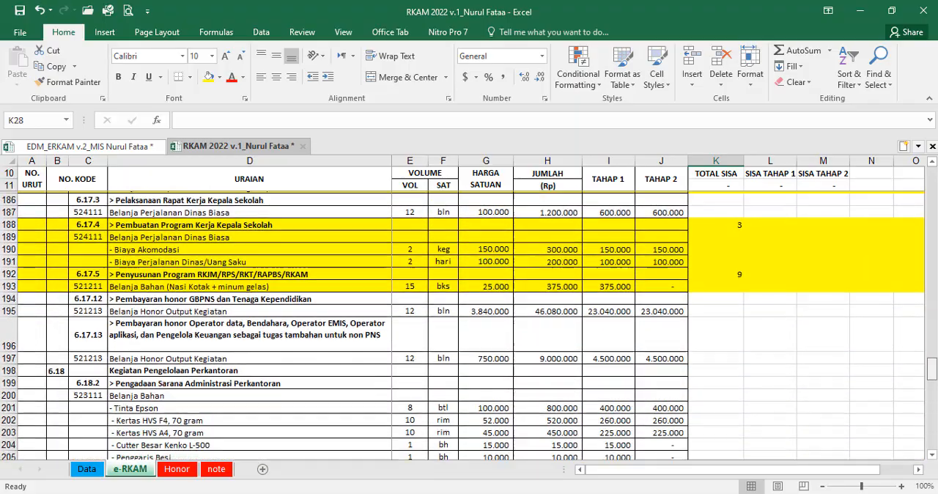
scroll(469, 322, down, 5)
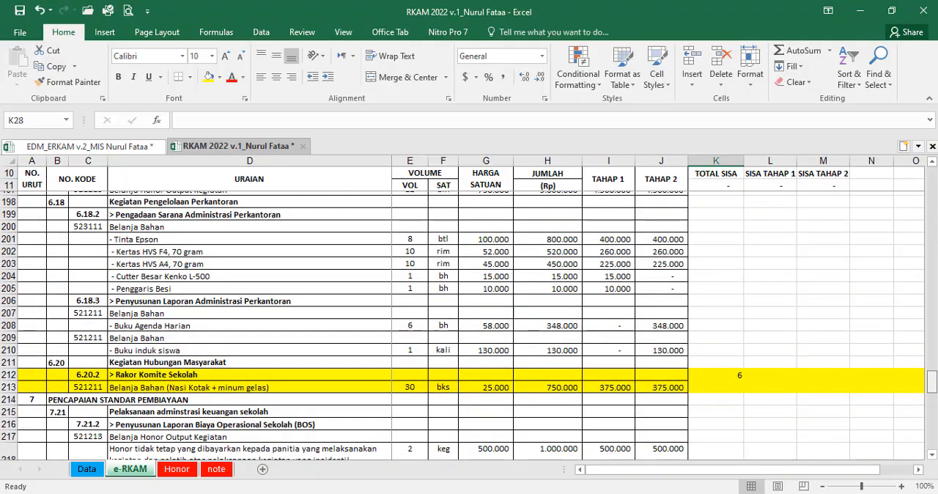
scroll(917, 376, down, 5)
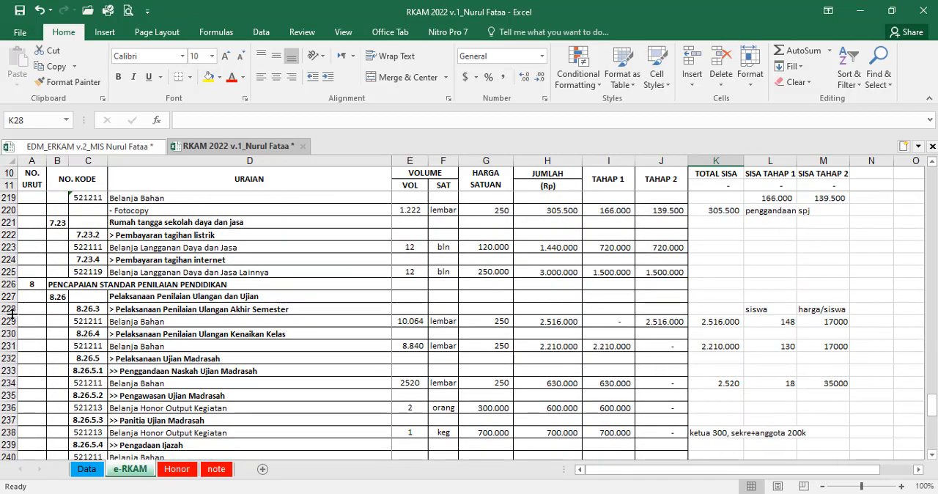
drag(12, 314, 12, 346)
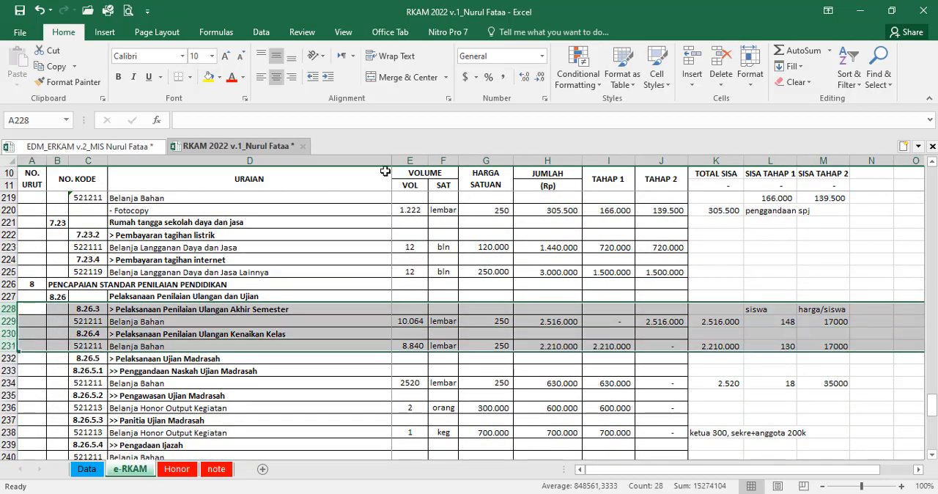
click(209, 76)
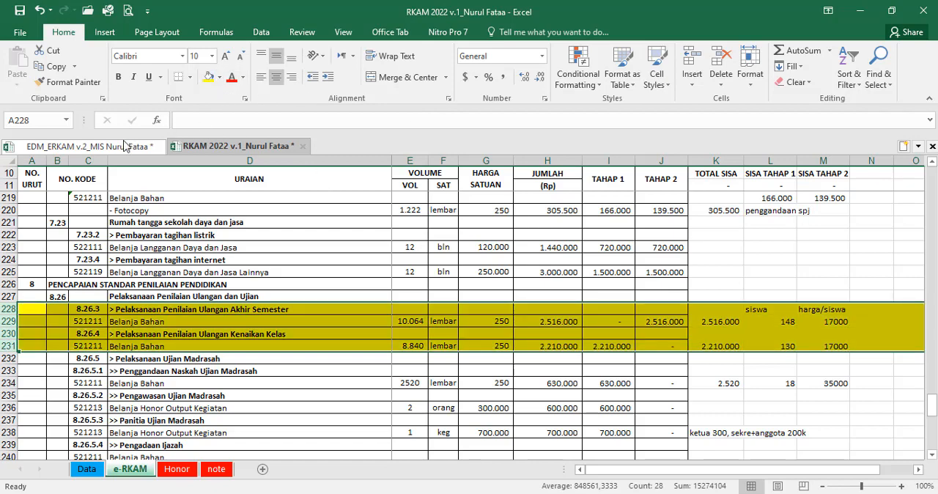
Step: Check the priority in Q57 of the EDM v.2 sheet and enter 12 in K228 of the RKAM 2022 workbook
click(125, 145)
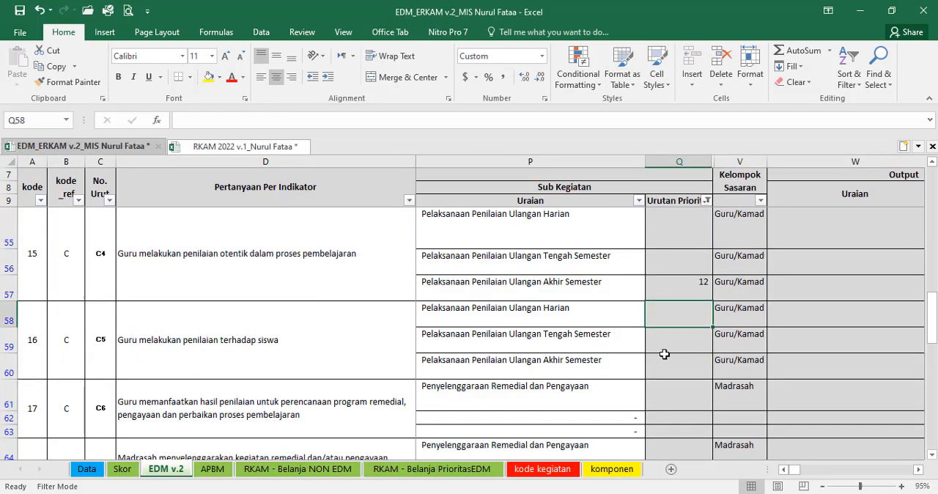
click(661, 296)
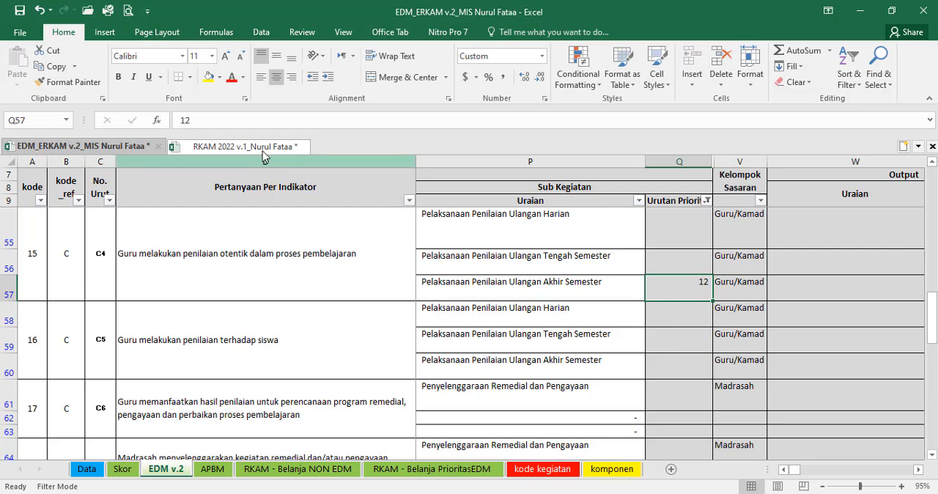
click(279, 146)
click(734, 307)
text(12)
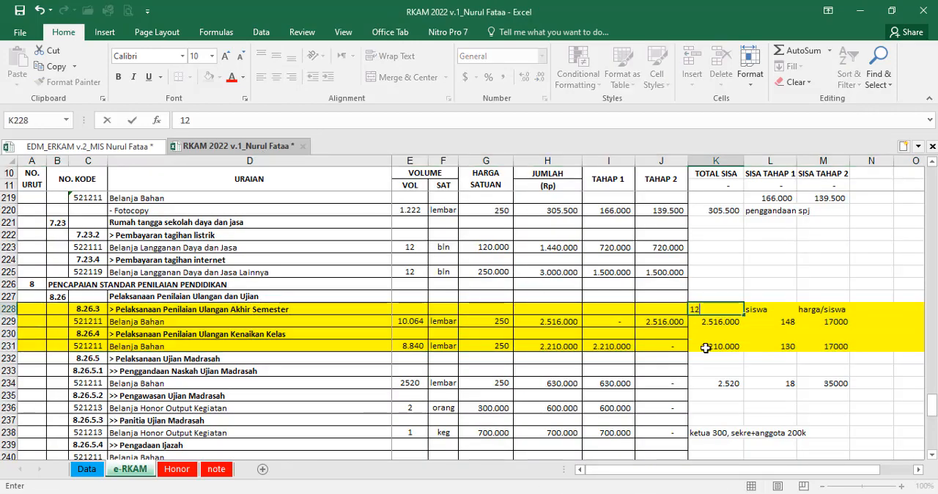
click(707, 348)
Step: In the EDM v.2 sheet, examine the sub-activities of indicators C5 to D5 for further items to prioritise
click(132, 146)
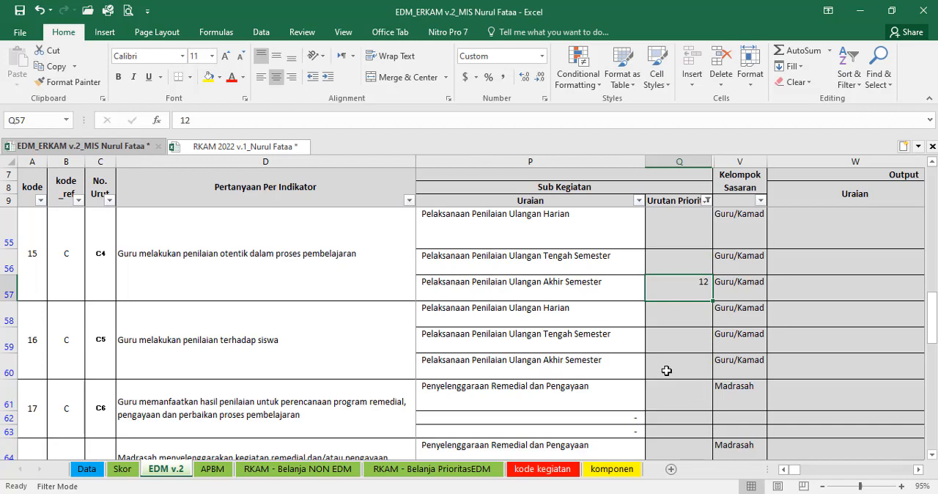
scroll(669, 360, down, 1)
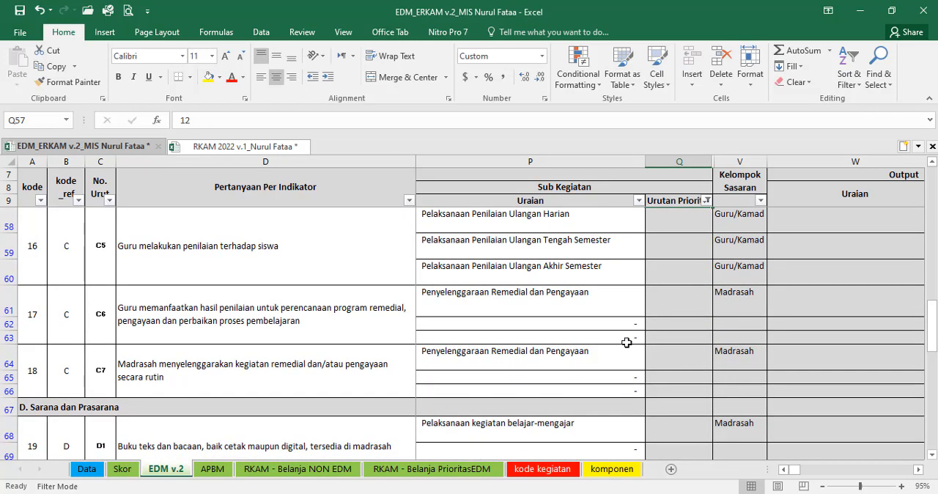
click(530, 294)
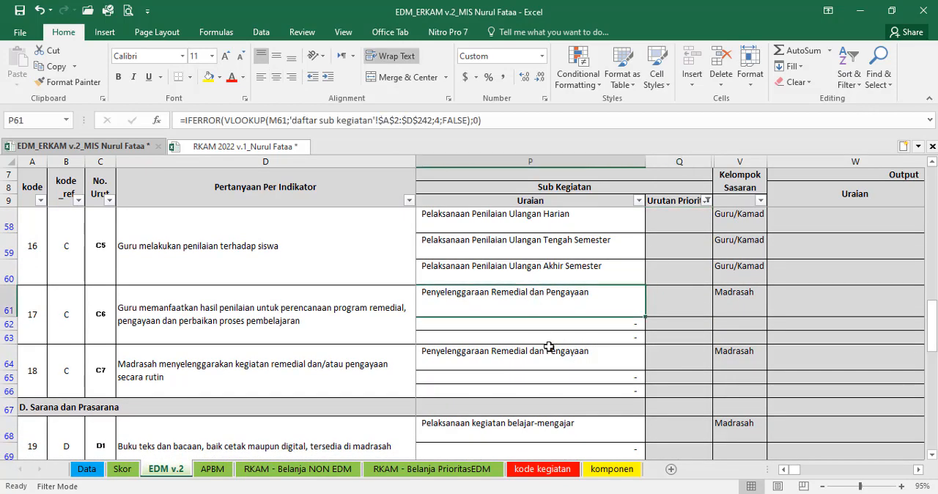
click(561, 349)
scroll(619, 396, down, 1)
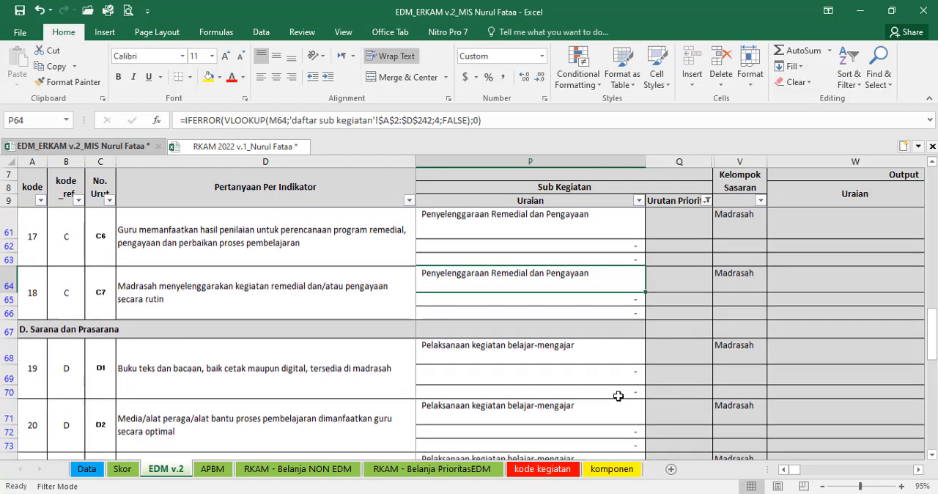
click(570, 369)
scroll(594, 389, down, 1)
scroll(594, 388, down, 2)
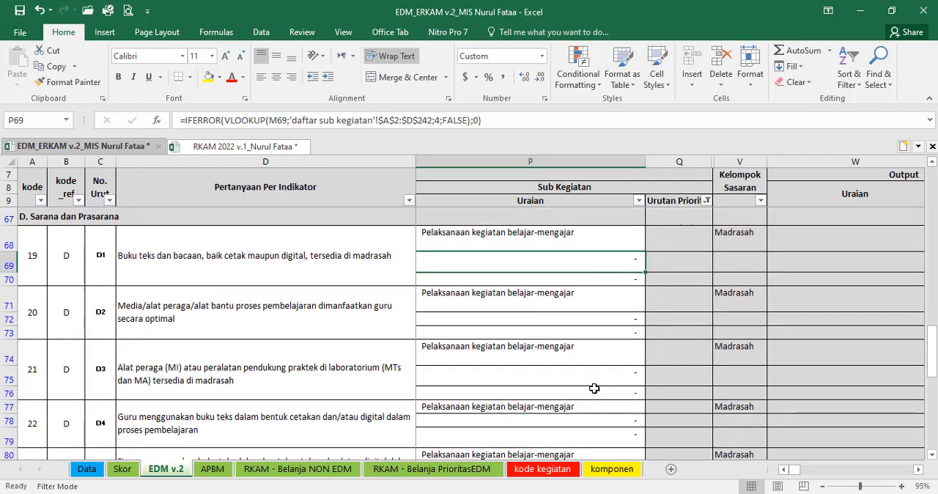
click(547, 341)
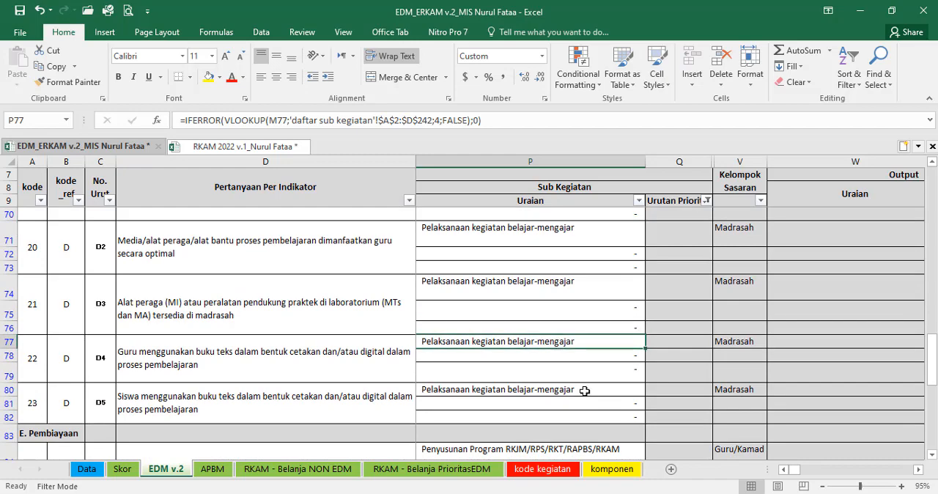
scroll(530, 389, down, 1)
click(536, 335)
Step: Examine the Pembiayaan sub-activities of indicators E1 to E3, and return to the priority of C4's "Pelaksanaan Penilaian Ulangan Akhir Semester"
click(601, 402)
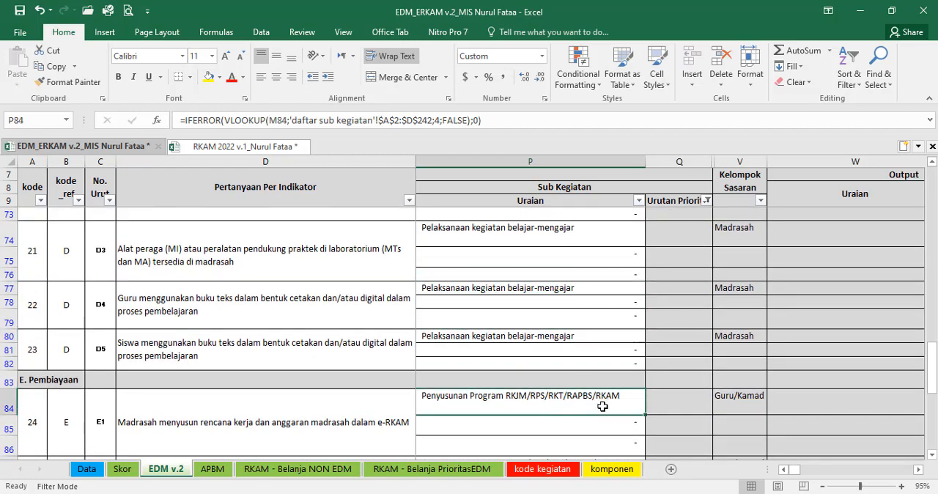
scroll(604, 404, down, 1)
click(608, 412)
scroll(609, 412, down, 2)
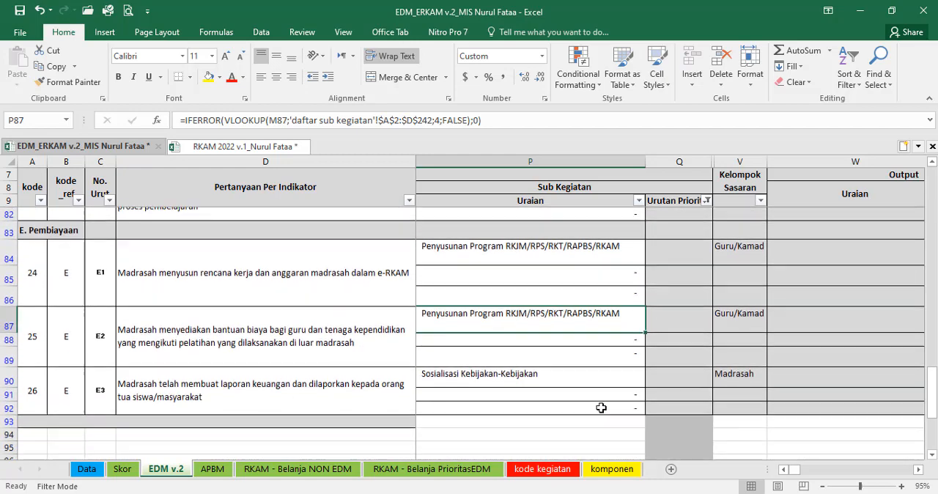
click(569, 381)
scroll(676, 378, up, 11)
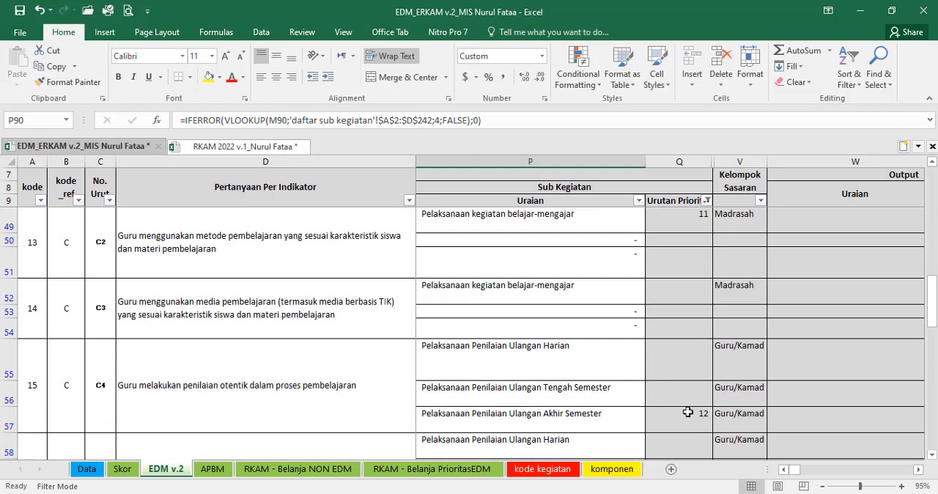
click(687, 413)
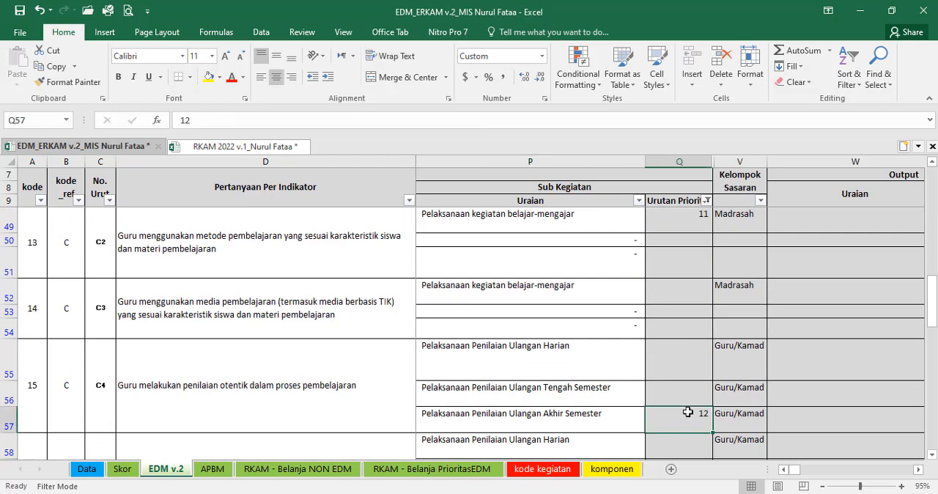
Step: Compare the prioritised sub-activities listed in the "RKAM - Belanja PrioritasEDM" sheet with the Urutan Prioritas numbers in EDM v.2
click(419, 470)
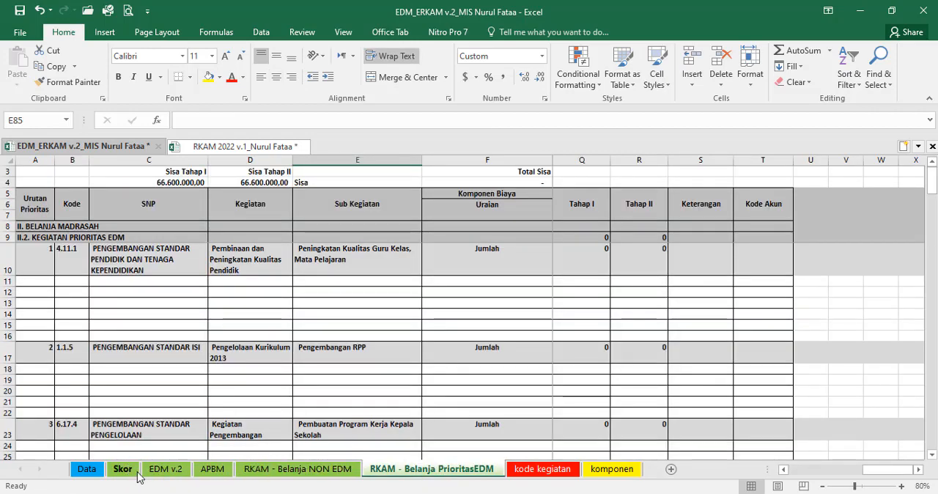
click(166, 469)
scroll(634, 325, up, 13)
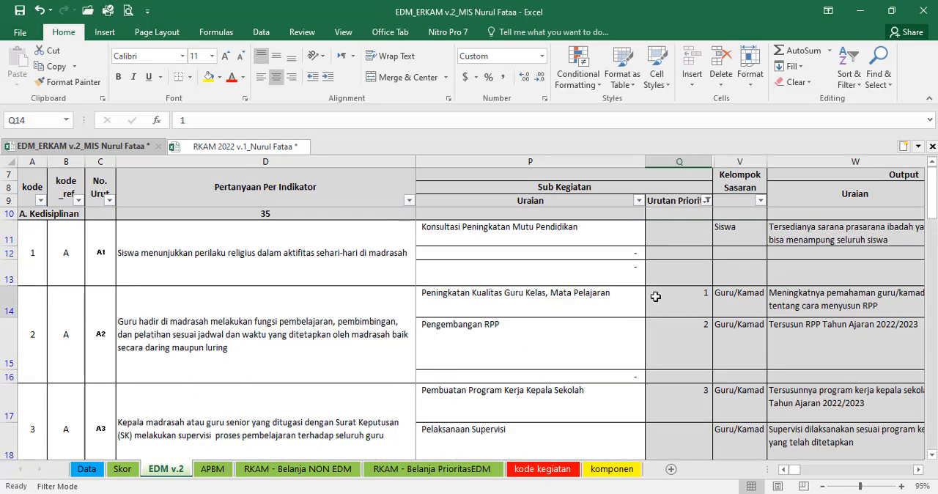
click(657, 296)
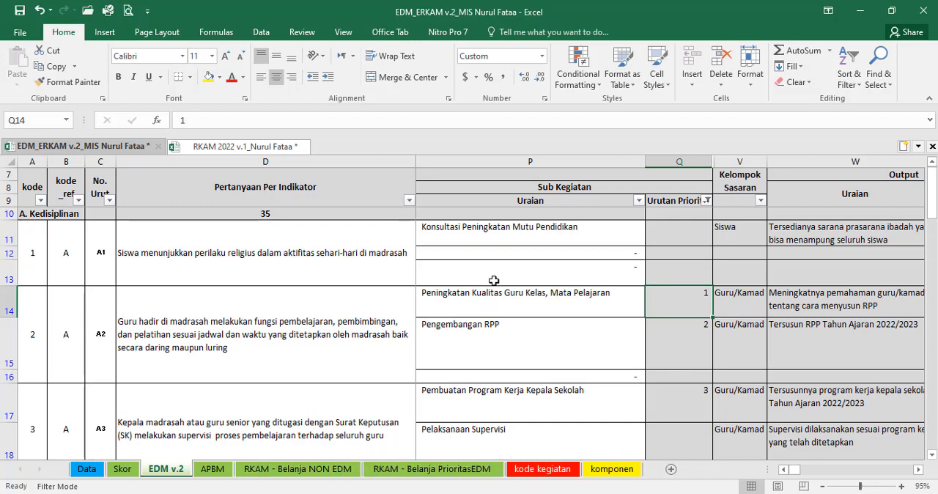
click(451, 468)
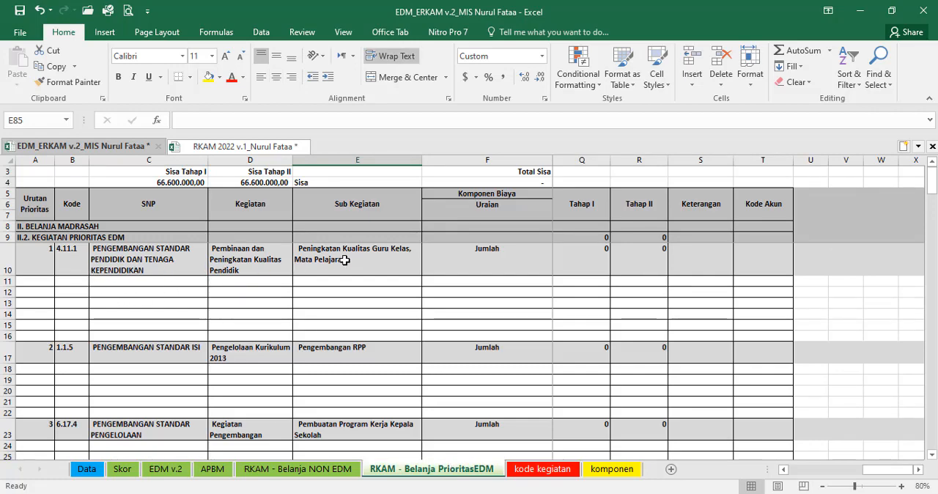
click(345, 260)
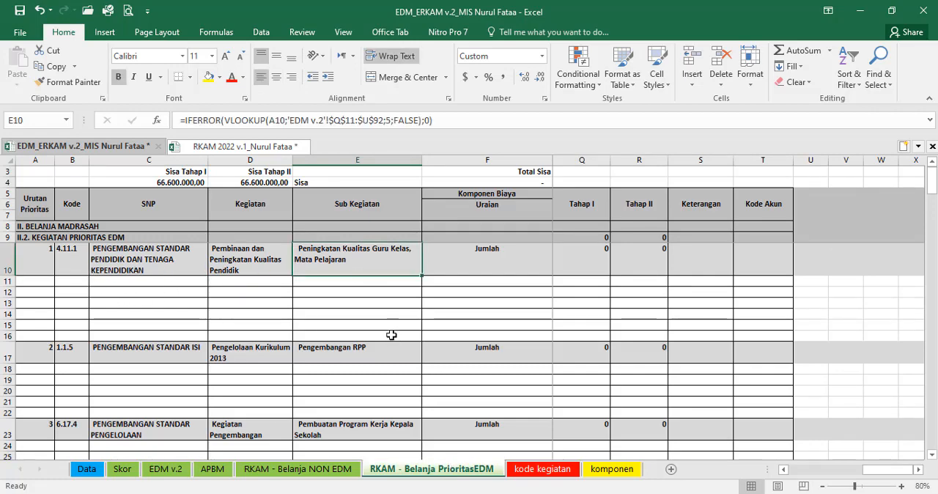
scroll(378, 316, down, 2)
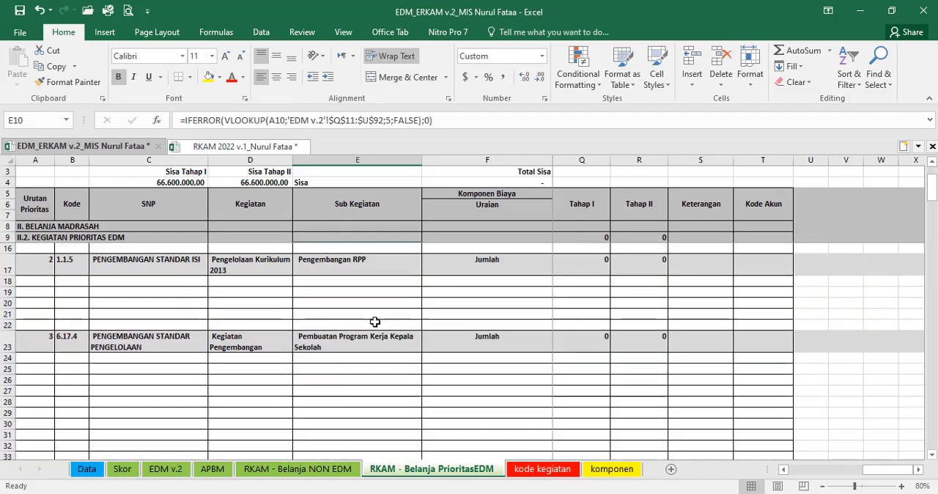
scroll(375, 322, down, 1)
scroll(375, 322, down, 2)
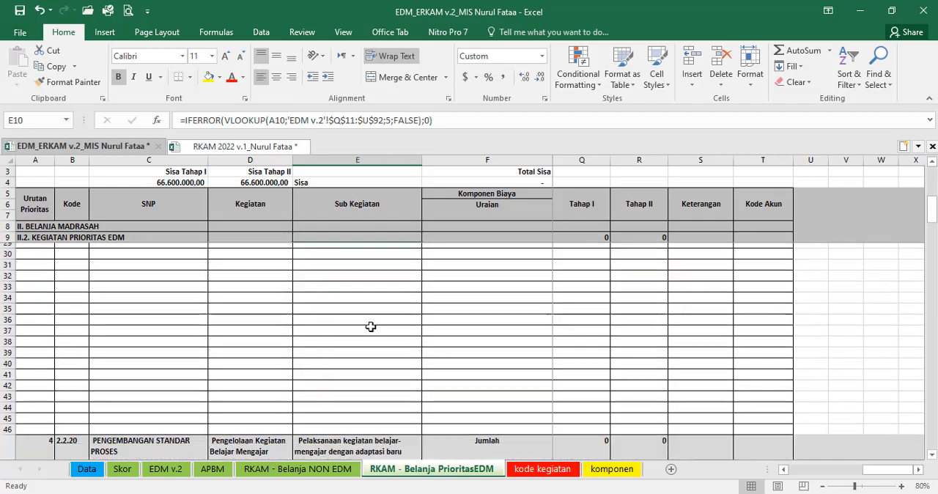
scroll(367, 319, up, 5)
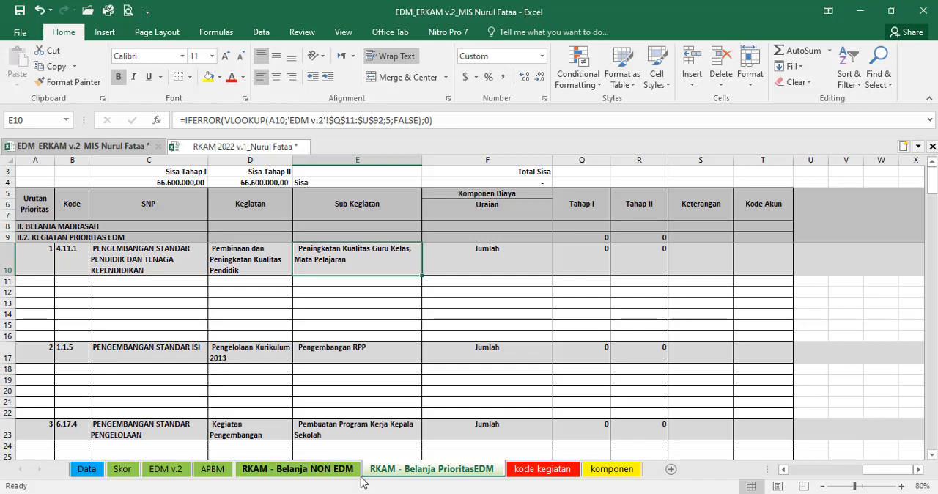
Step: Review the Urutan Prioritas column of the EDM v.2 sheet from "Pengembangan RPP" through the last numbered sub-activity in Q57
click(166, 469)
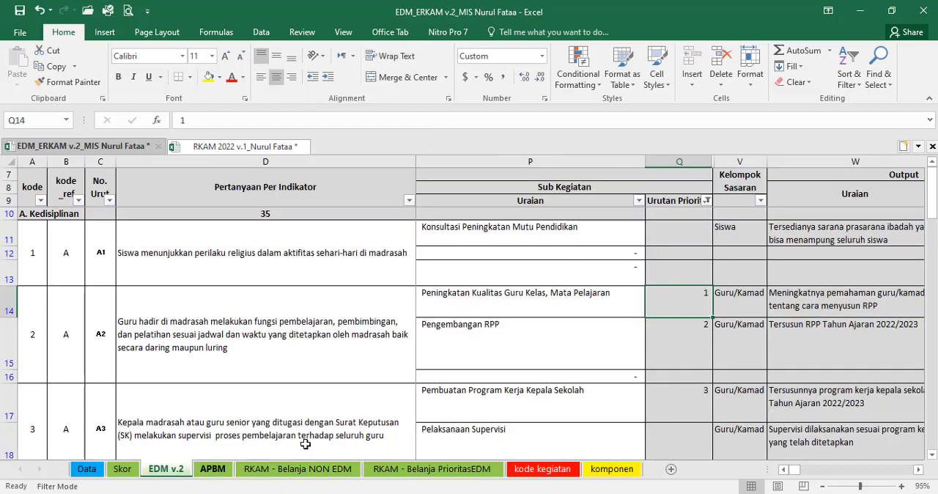
click(682, 336)
scroll(579, 425, down, 10)
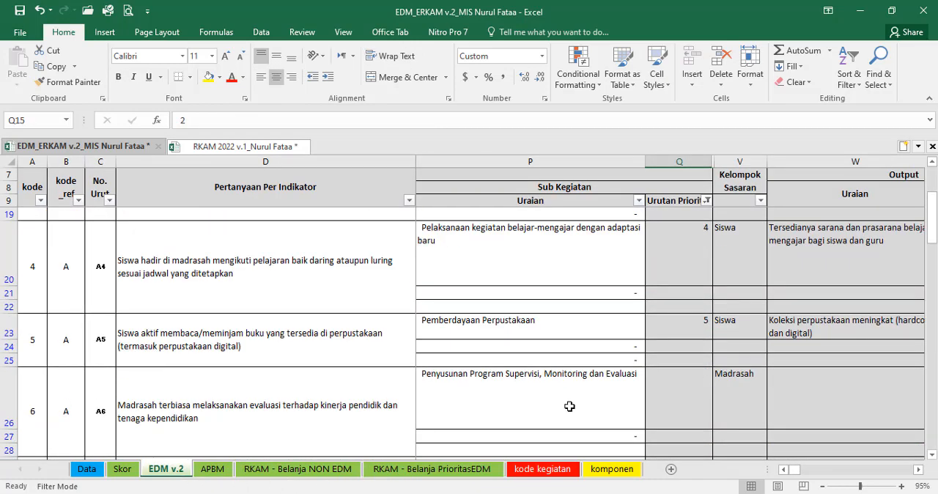
scroll(569, 407, down, 7)
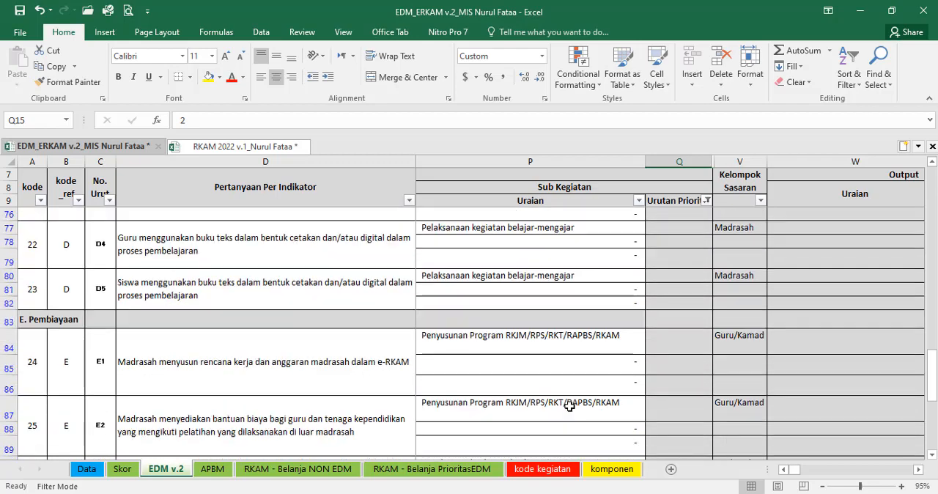
scroll(568, 401, down, 12)
scroll(566, 399, up, 12)
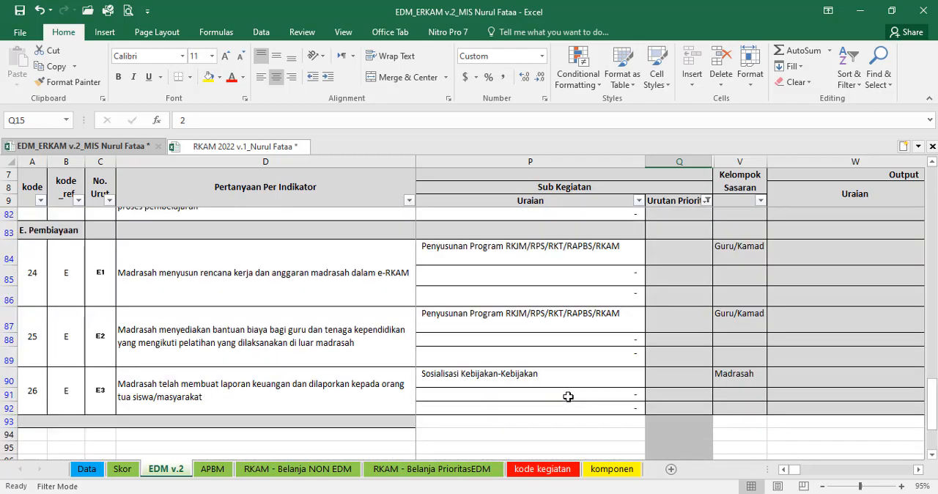
scroll(568, 396, up, 6)
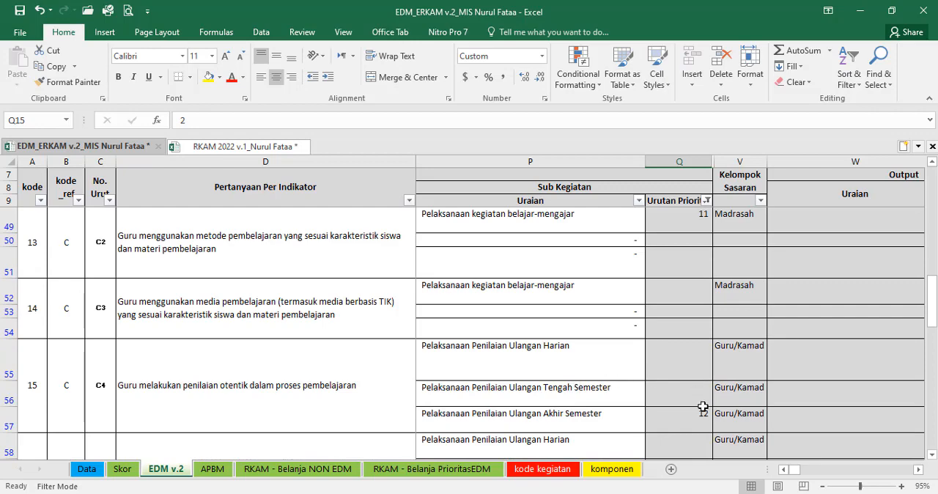
click(701, 415)
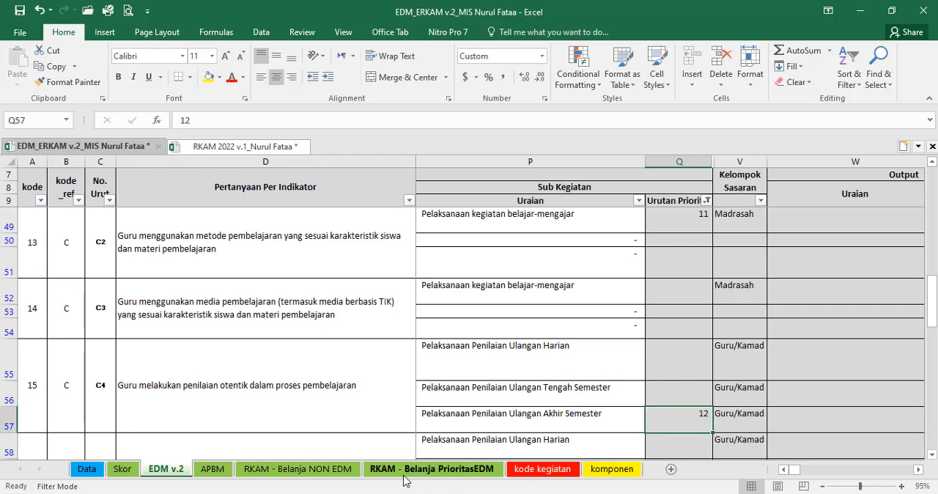
Step: In the "RKAM - Belanja PrioritasEDM" sheet, fit the height of row 101, priority 12, to its full text
click(432, 469)
scroll(247, 384, down, 20)
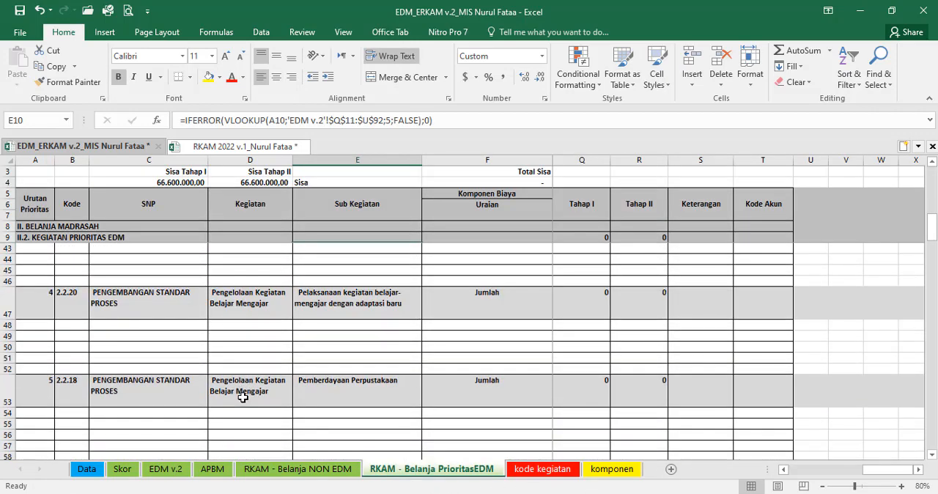
scroll(242, 398, down, 4)
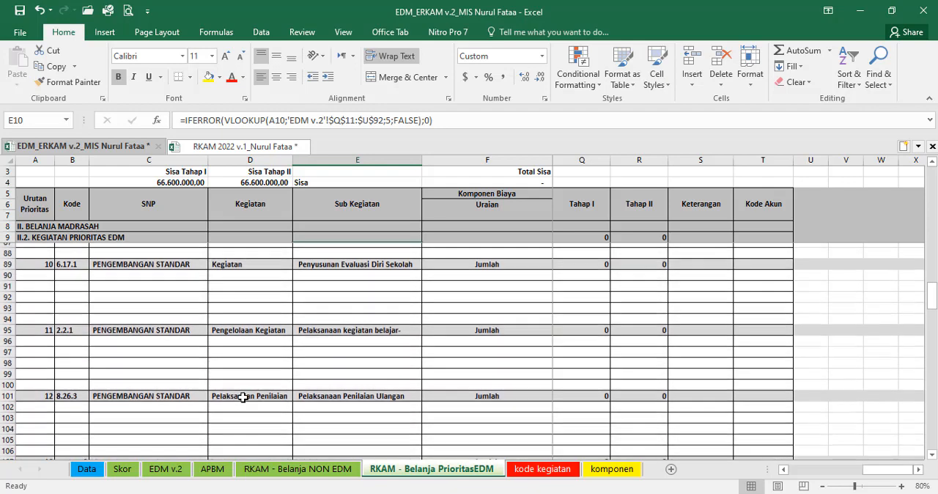
click(337, 394)
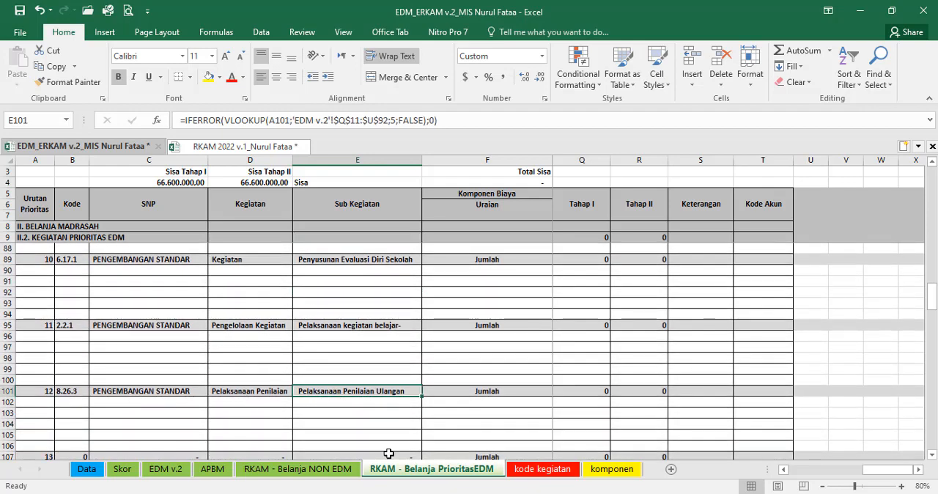
double_click(9, 396)
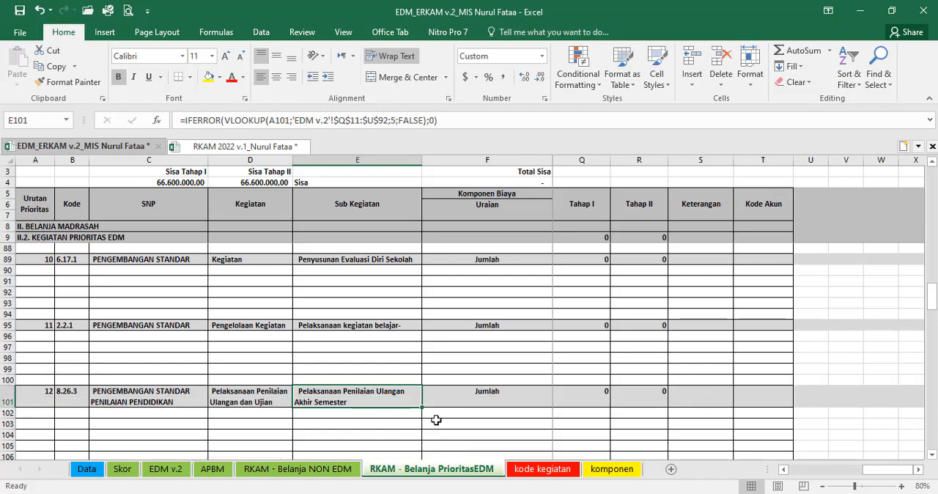
scroll(436, 420, down, 2)
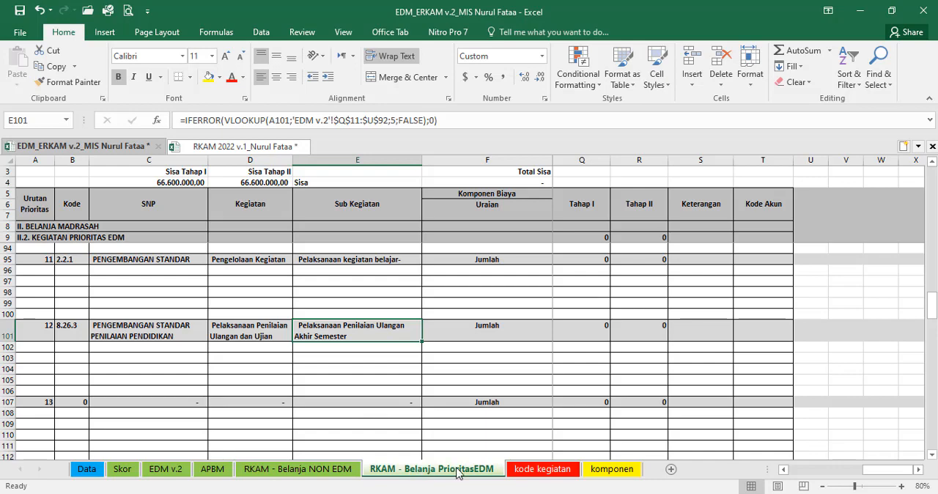
Step: Compare the "Pelaksanaan kegiatan belajar-mengajar" priority in EDM v.2 with the highlighted activities in the e-RKAM sheet of RKAM 2022
click(166, 469)
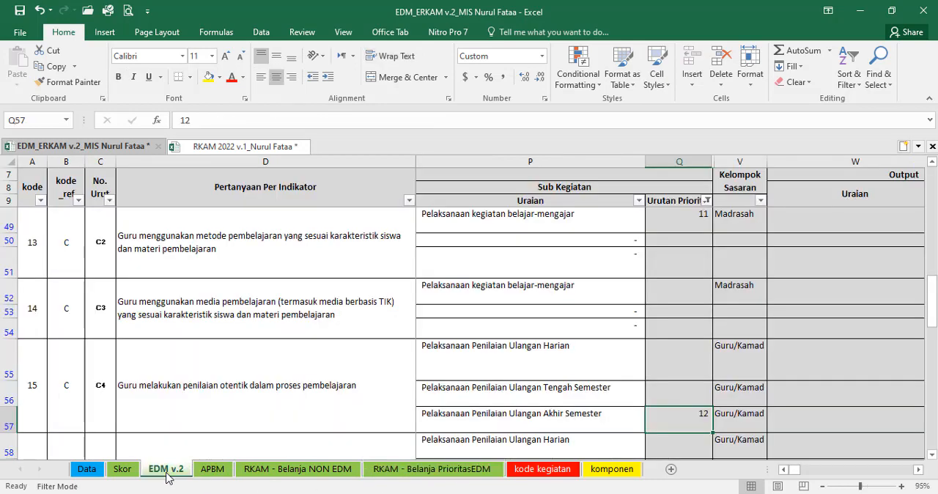
click(498, 240)
click(493, 211)
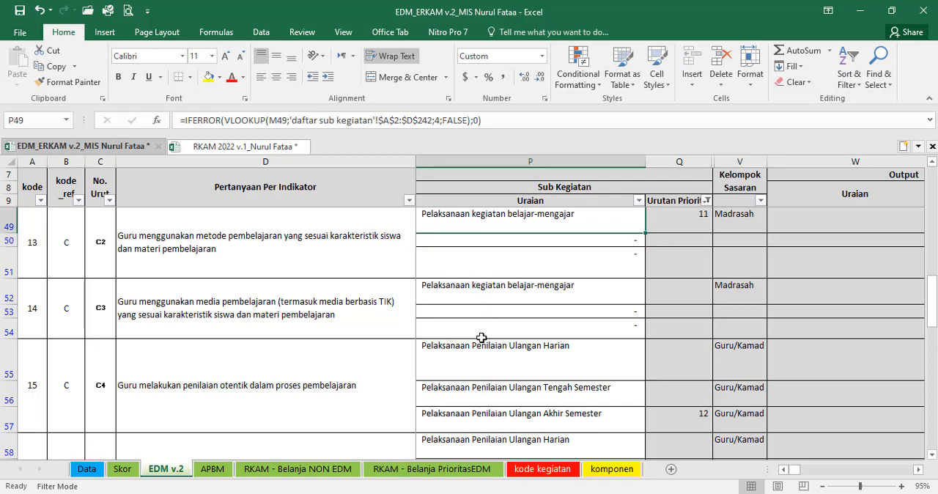
click(262, 149)
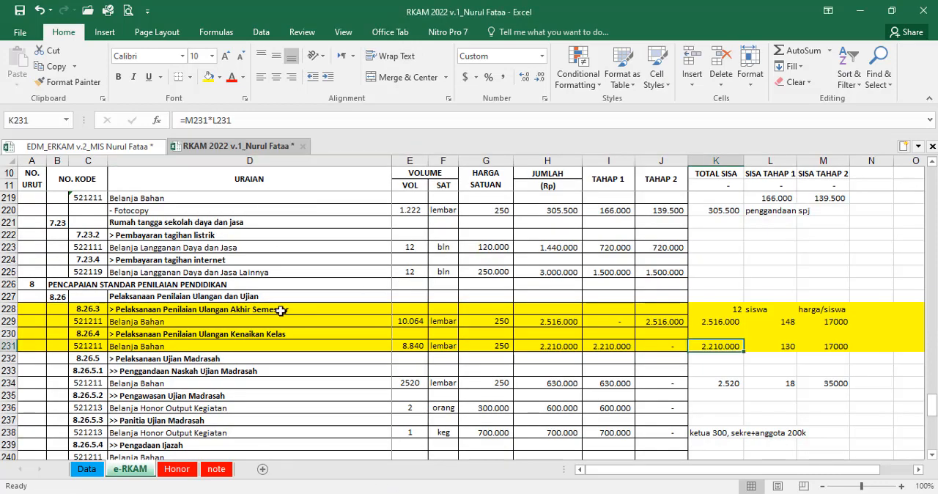
scroll(232, 268, up, 15)
scroll(231, 268, up, 9)
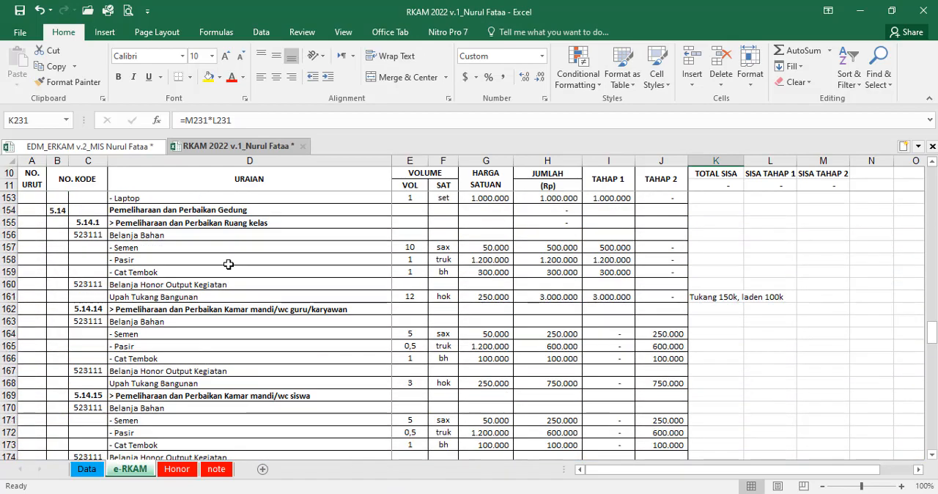
click(233, 247)
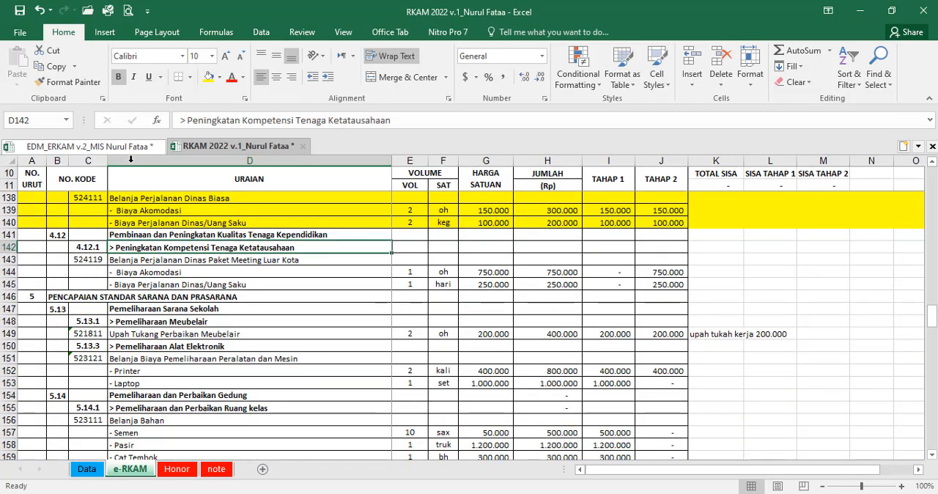
Step: View the "RKAM - Belanja NON EDM" sheet, and review the e-RKAM activities of RKAM 2022 back up to "Pencapaian Standar Isi"
click(88, 146)
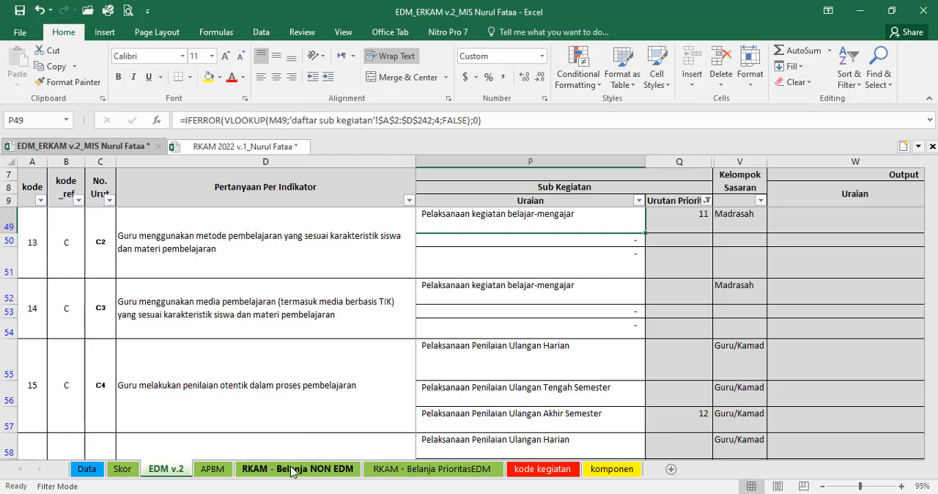
click(293, 469)
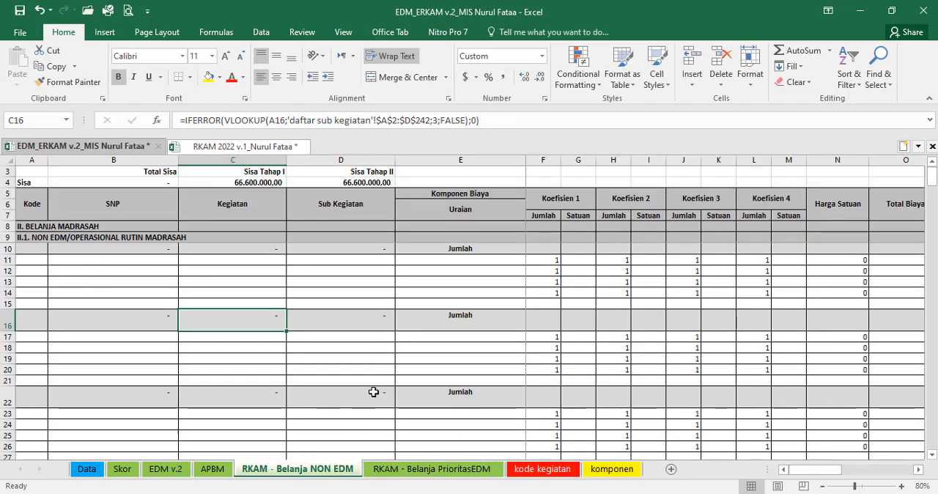
click(242, 146)
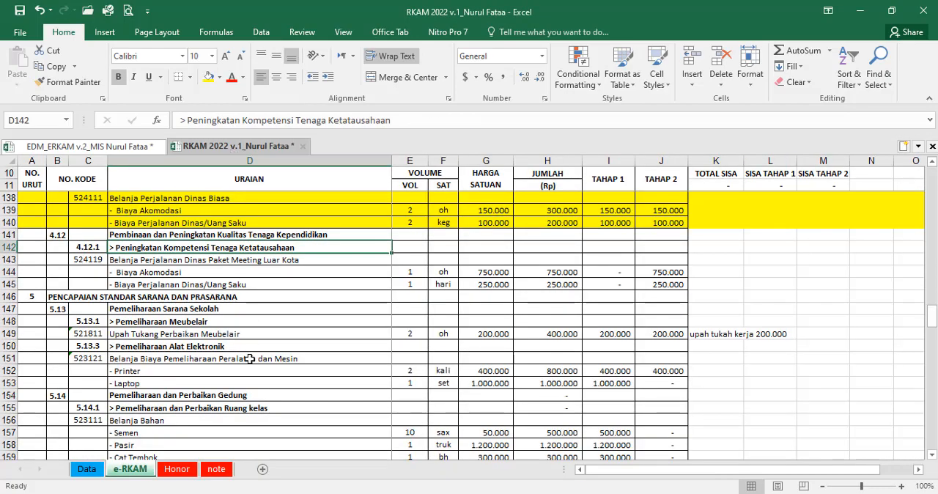
scroll(249, 358, up, 20)
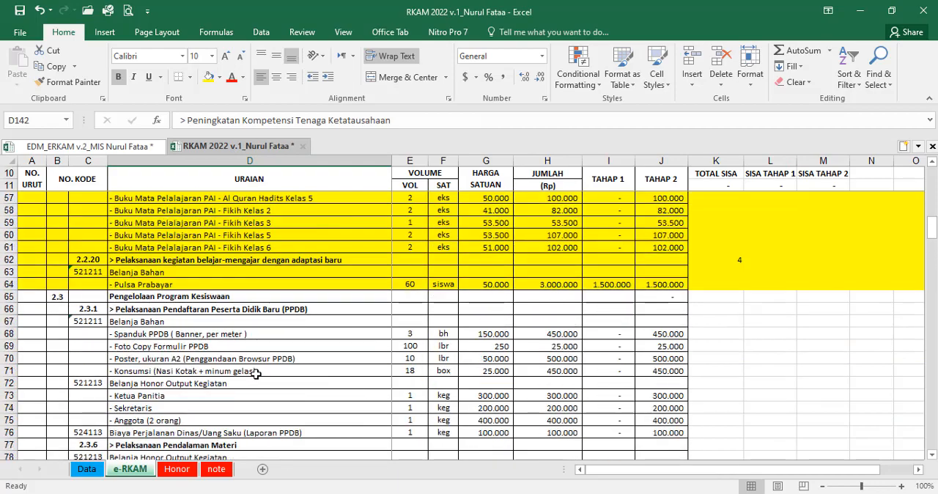
scroll(256, 374, up, 9)
click(616, 252)
scroll(592, 367, up, 5)
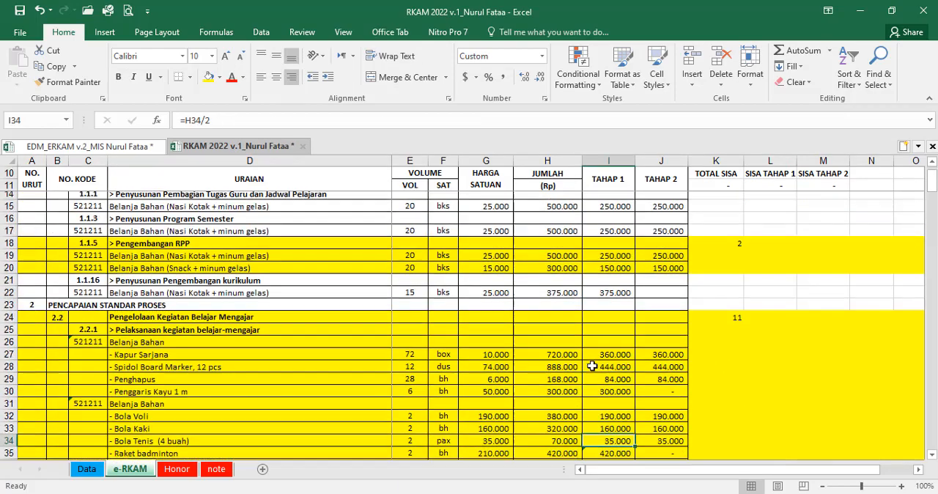
scroll(593, 367, up, 1)
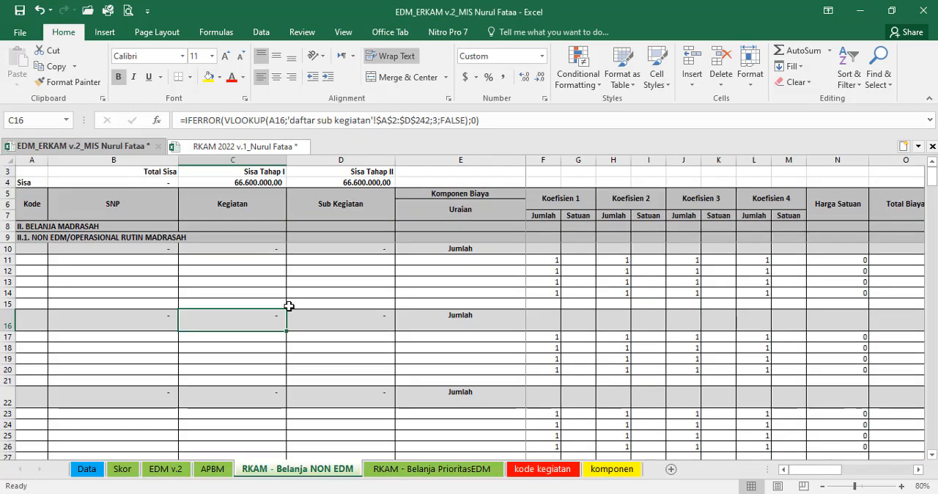
Step: Return to the priority 1 sub-activity "Peningkatan Kualitas Guru Kelas, Mata Pelajaran" in E10 of the "RKAM - Belanja PrioritasEDM" sheet
click(110, 149)
click(385, 470)
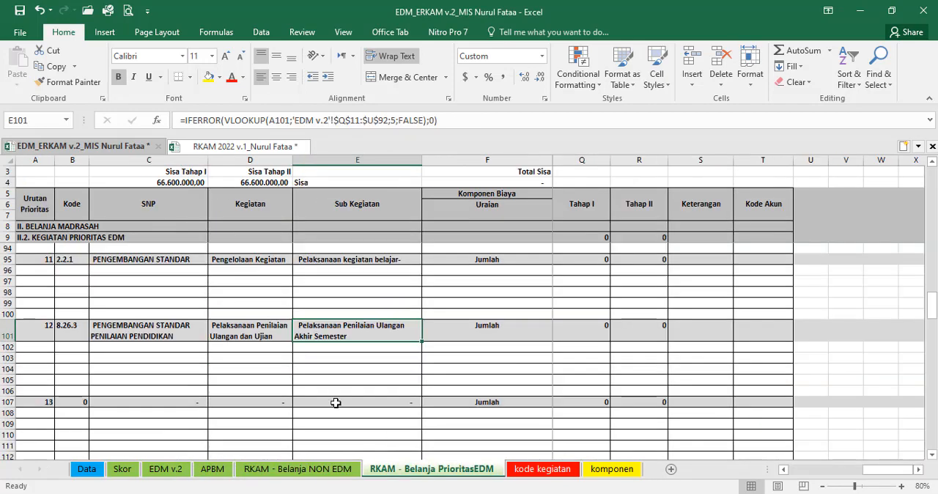
scroll(335, 402, up, 8)
drag(931, 267, 932, 182)
click(323, 262)
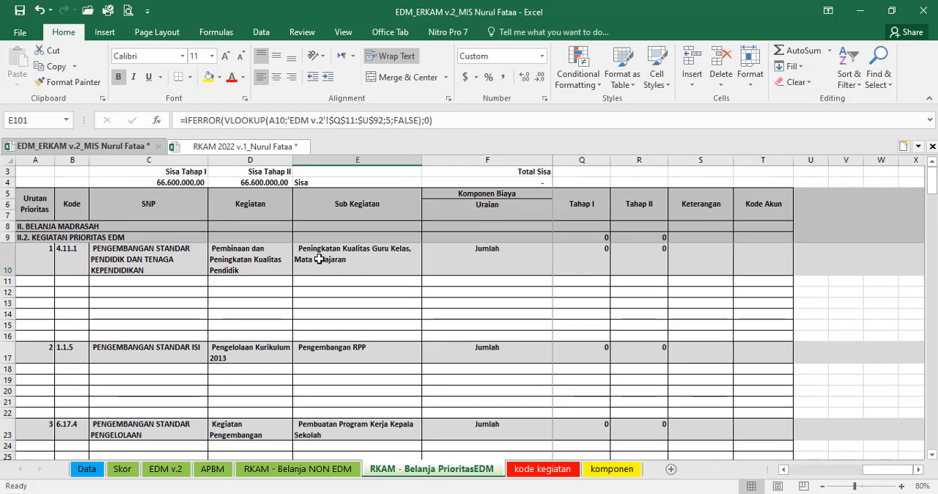
Step: Search the e-RKAM sheet's TOTAL SISA column for priority 1 and locate its cost item "Biaya Transport Untuk Kegiatan KKG"
click(215, 150)
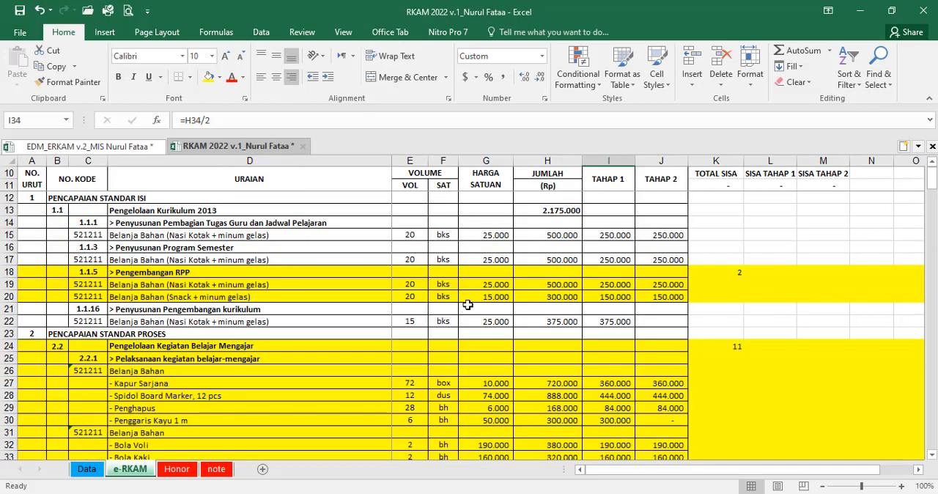
click(468, 305)
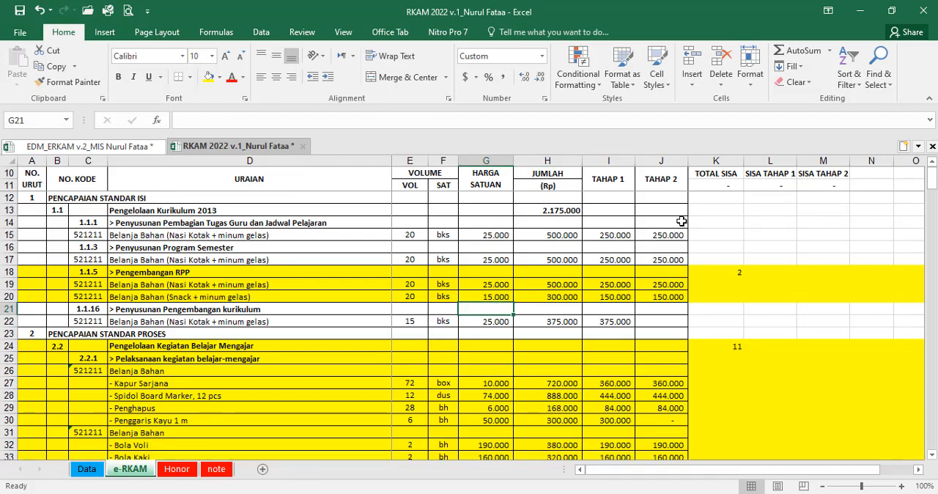
click(711, 182)
key(ctrl+shift+Down)
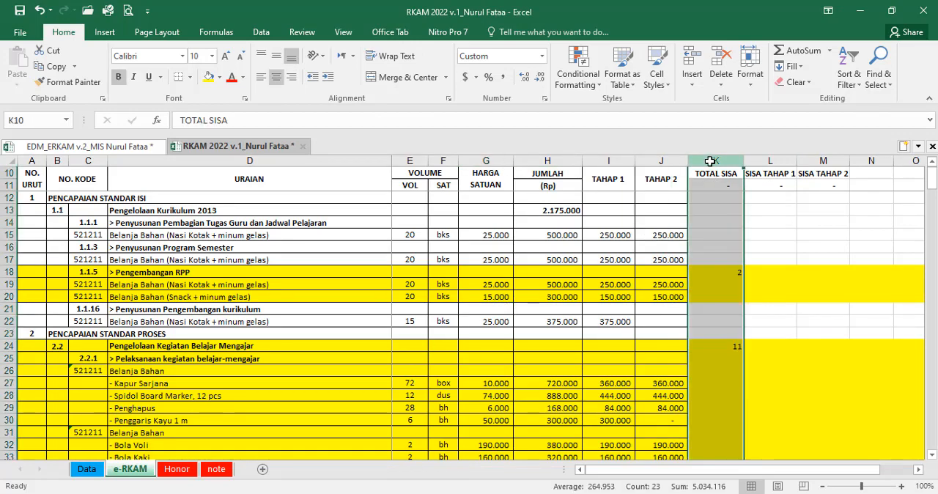
key(ctrl+f)
text(1)
click(402, 313)
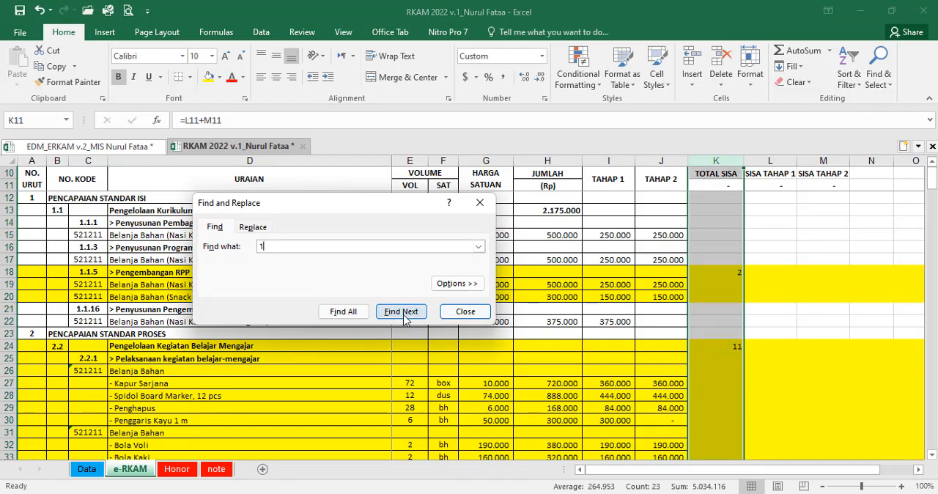
click(402, 313)
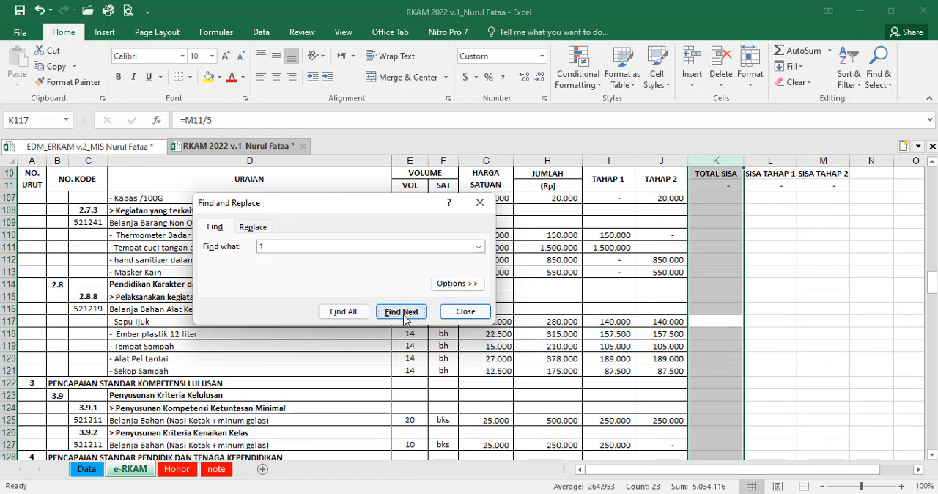
click(403, 314)
click(463, 311)
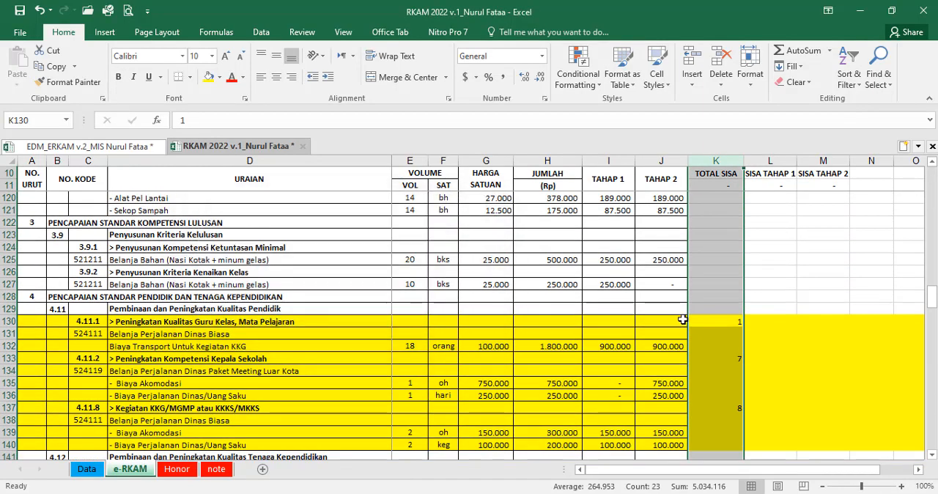
drag(704, 320, 211, 323)
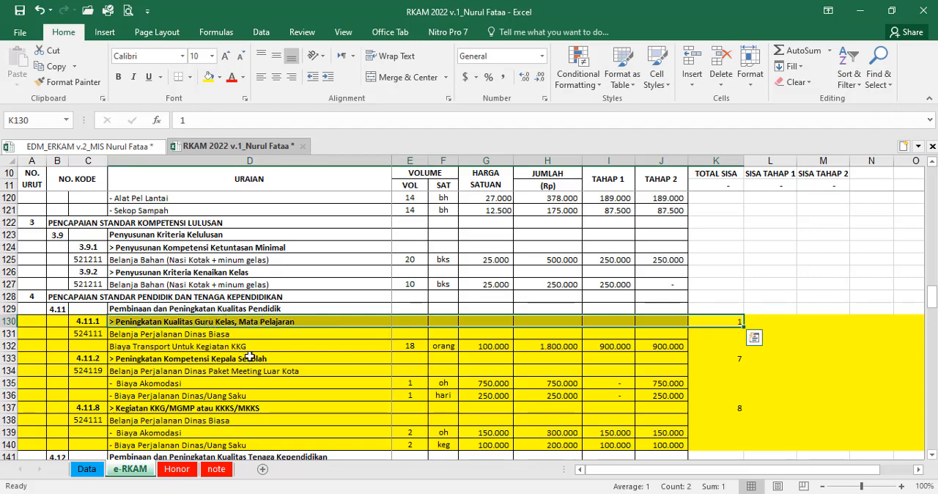
click(186, 347)
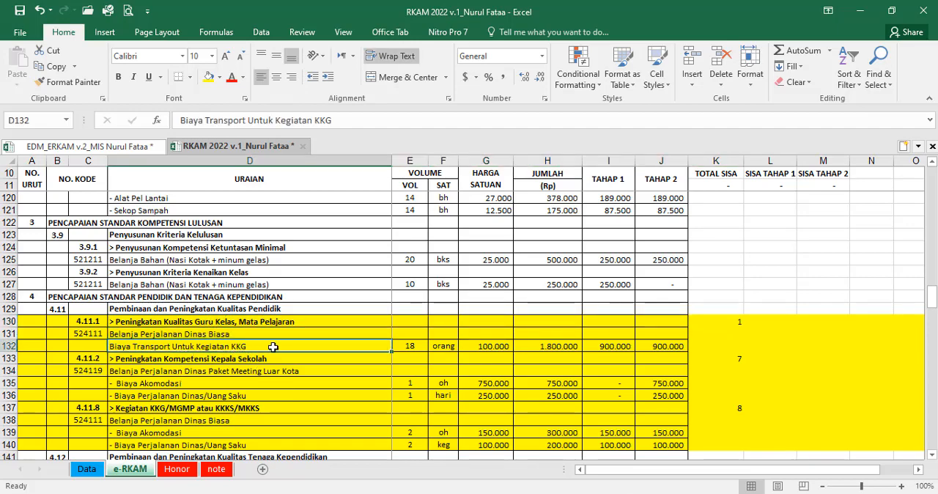
Step: Search the komponen sheet of the EDM_ERKAM v.2 workbook for "transport" and copy the component "Biaya Transport Untuk Kegiatan KKG"
click(98, 149)
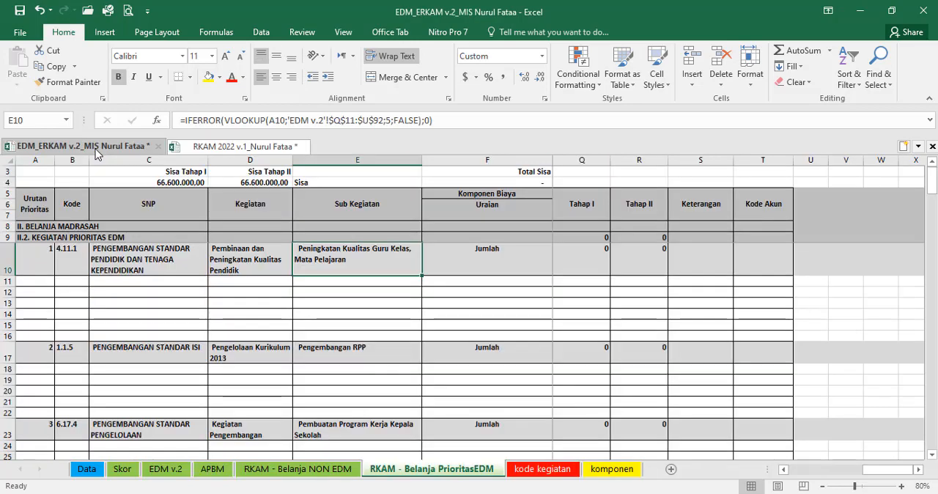
click(611, 470)
key(ctrl+f)
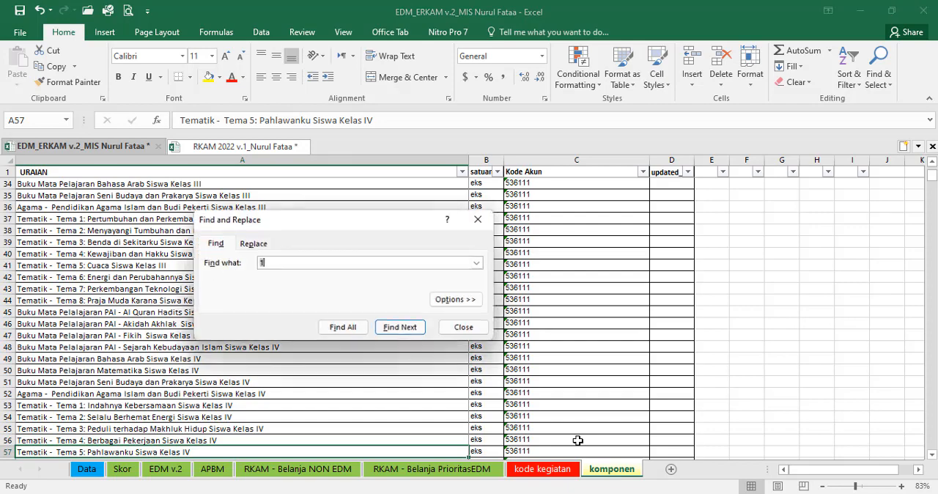
text(t)
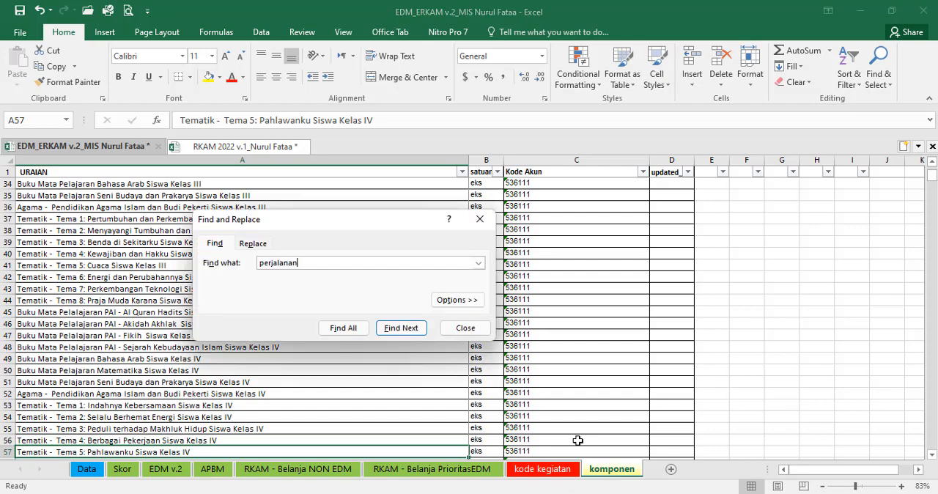
key(ctrl+a)
key(BackSpace)
text(t)
key(Return)
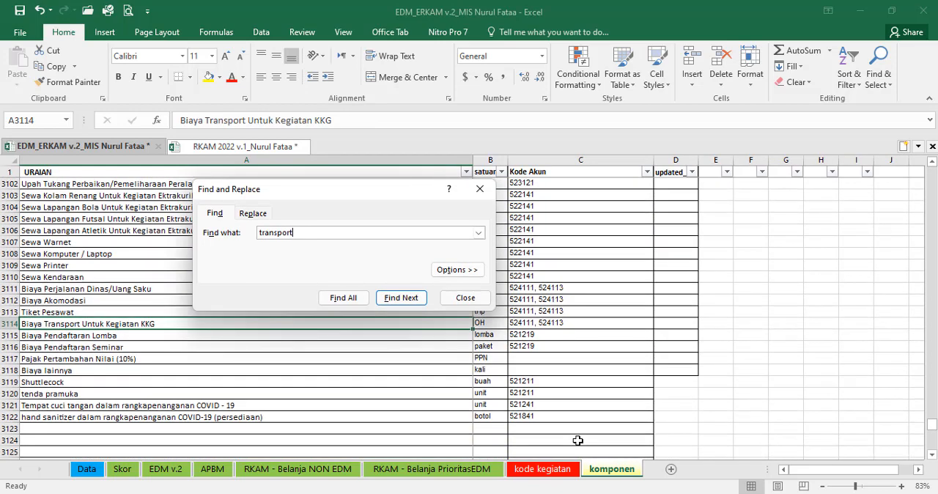
click(475, 300)
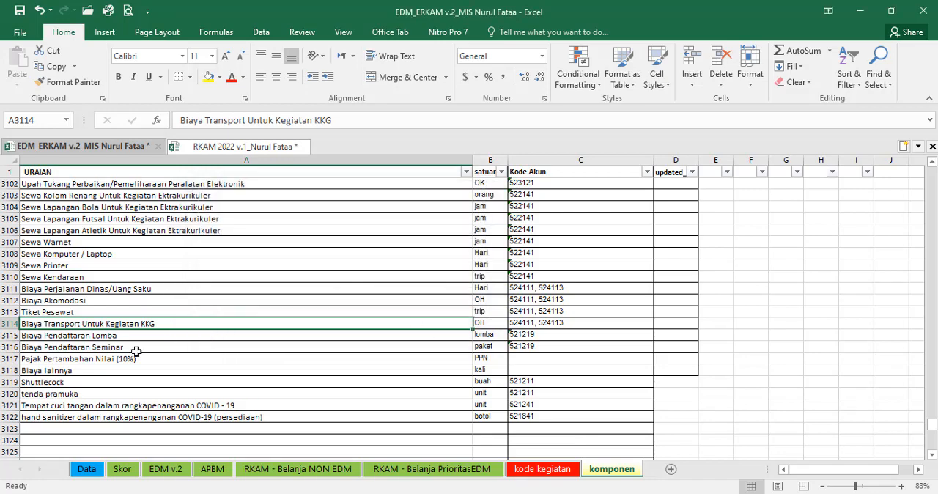
key(ctrl+c)
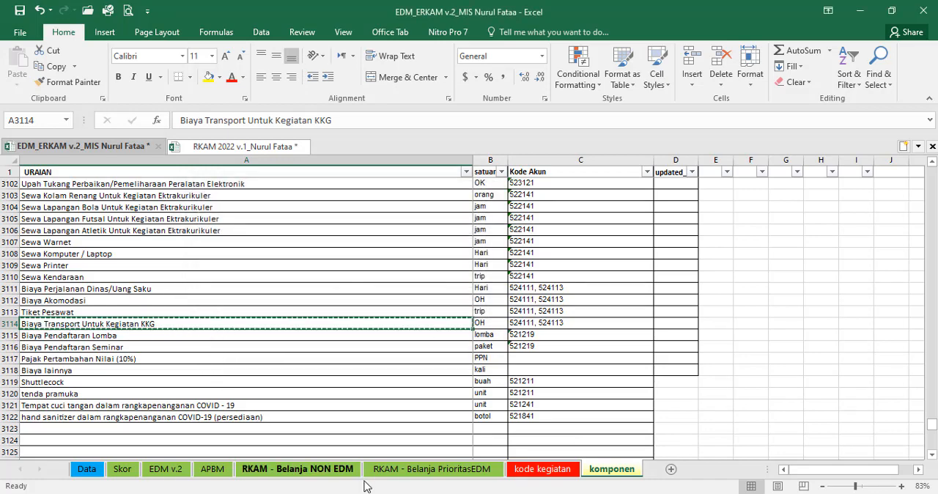
Step: Paste the copied component "Biaya Transport Untuk Kegiatan KKG" as values into F11 of "RKAM - Belanja PrioritasEDM", under priority 1
click(389, 470)
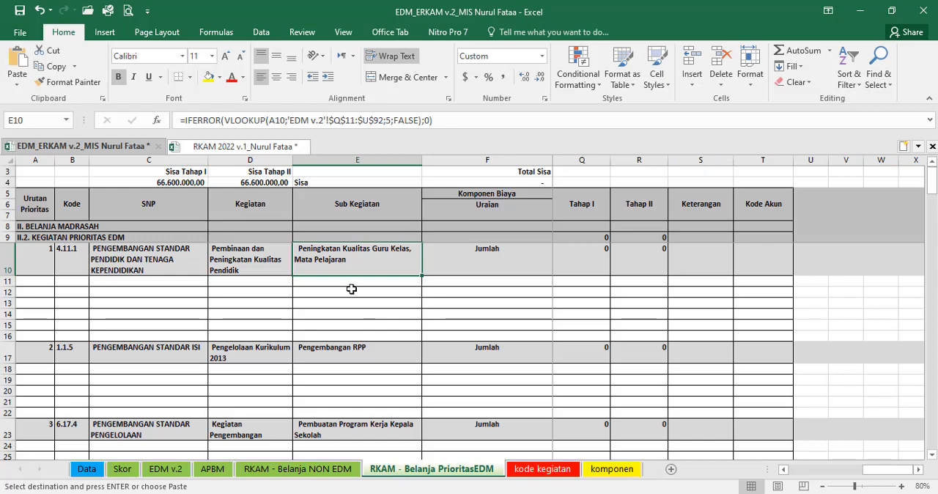
click(437, 282)
scroll(438, 330, down, 1)
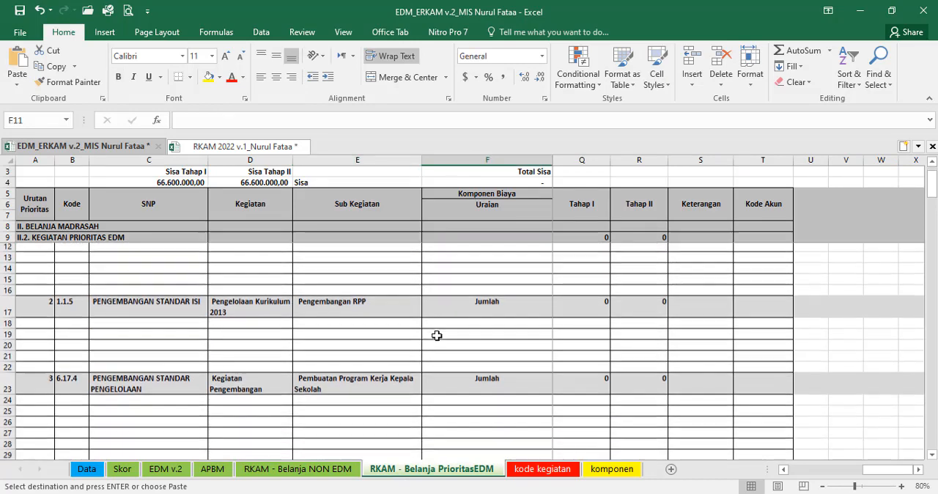
scroll(437, 336, up, 1)
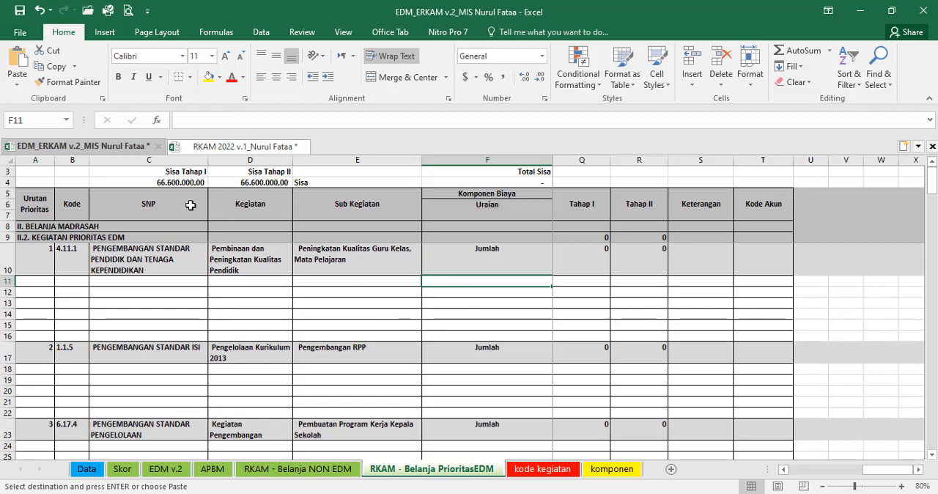
click(17, 79)
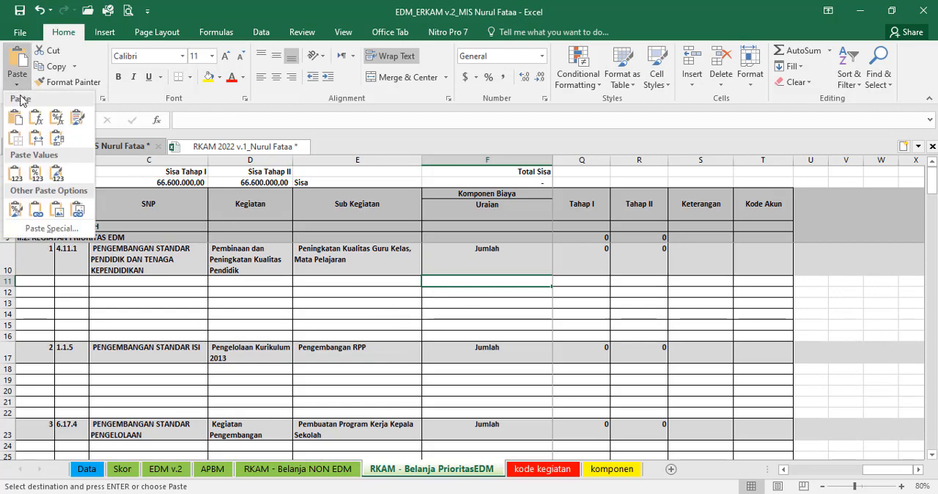
click(37, 176)
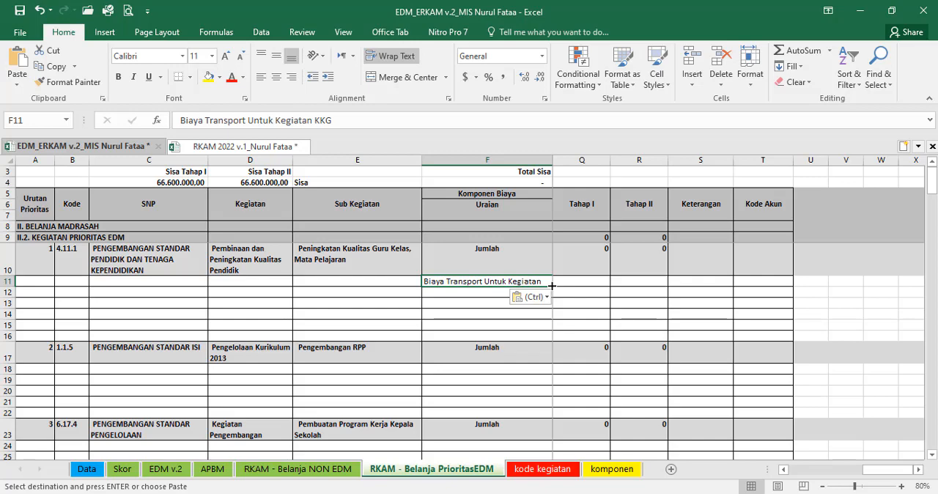
Step: Try to heighten row 11 to fit the wrapped component name, and undo the resize
double_click(11, 287)
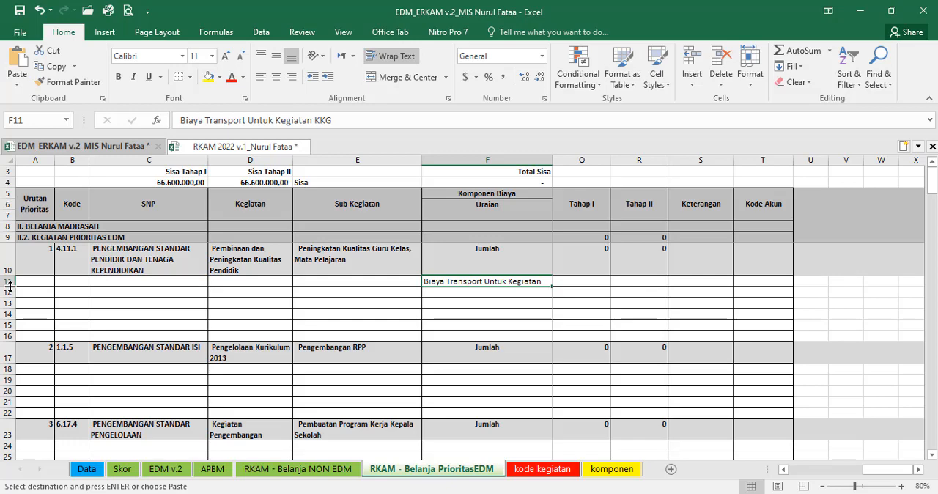
drag(11, 288, 11, 292)
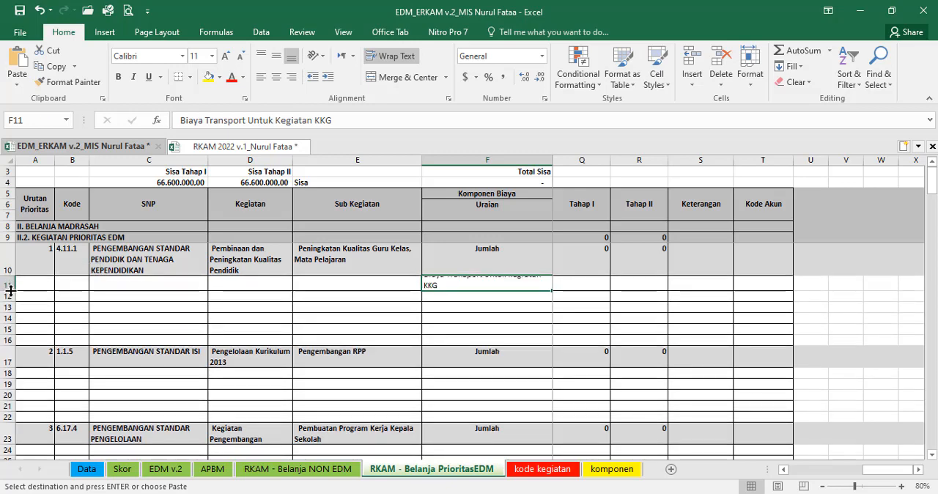
key(ctrl+z)
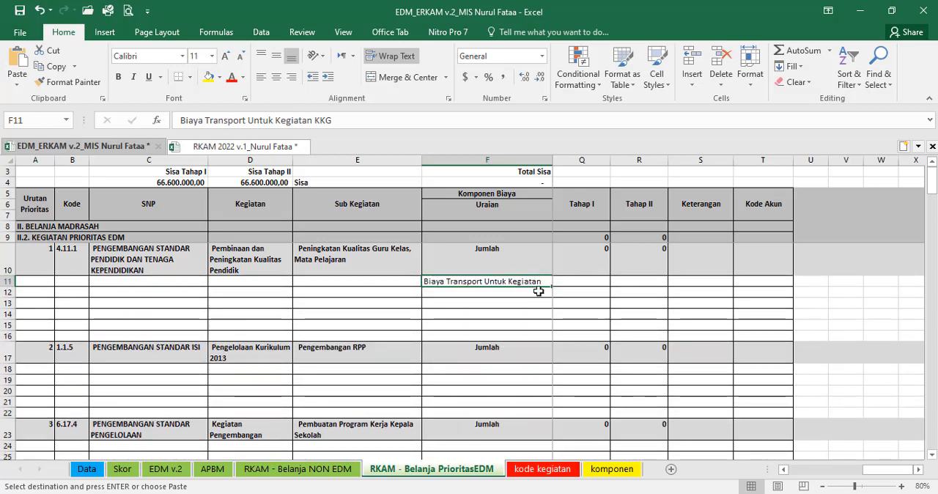
Step: Check the text alignment settings of F11 and how the component name appears in the print preview
key(ctrl+1)
click(232, 205)
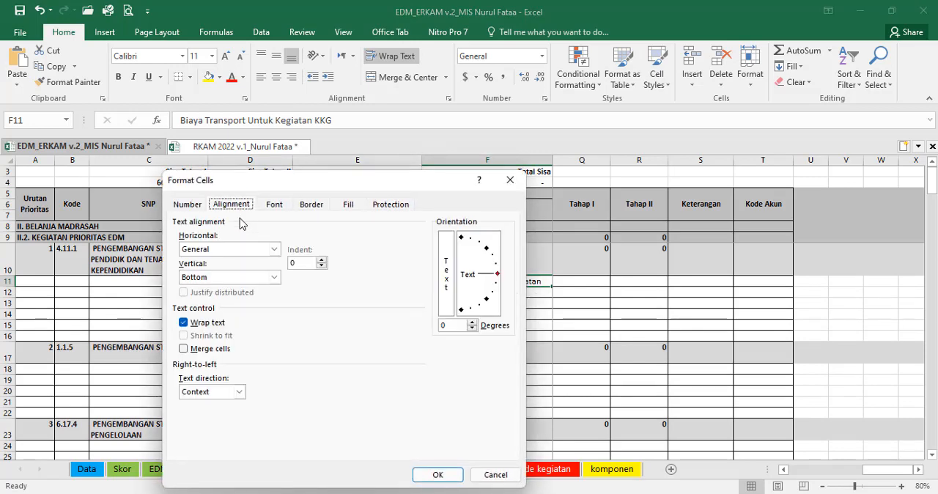
click(438, 475)
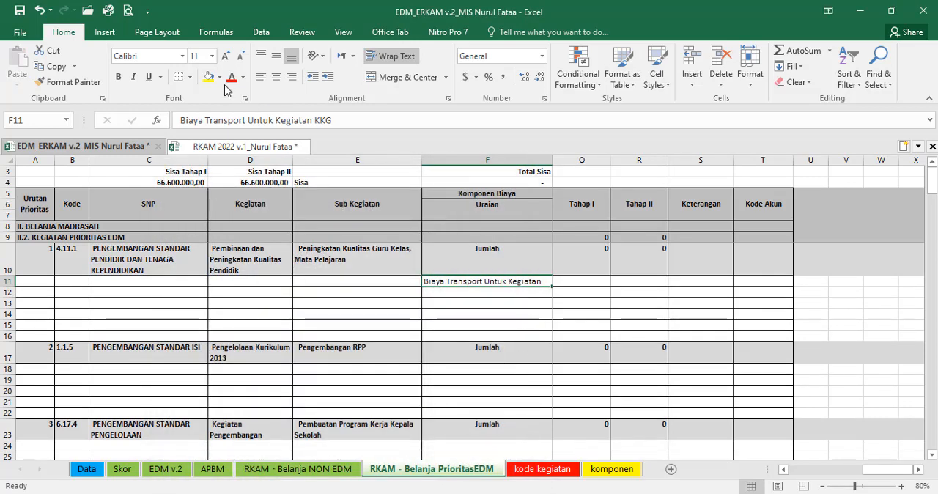
click(127, 9)
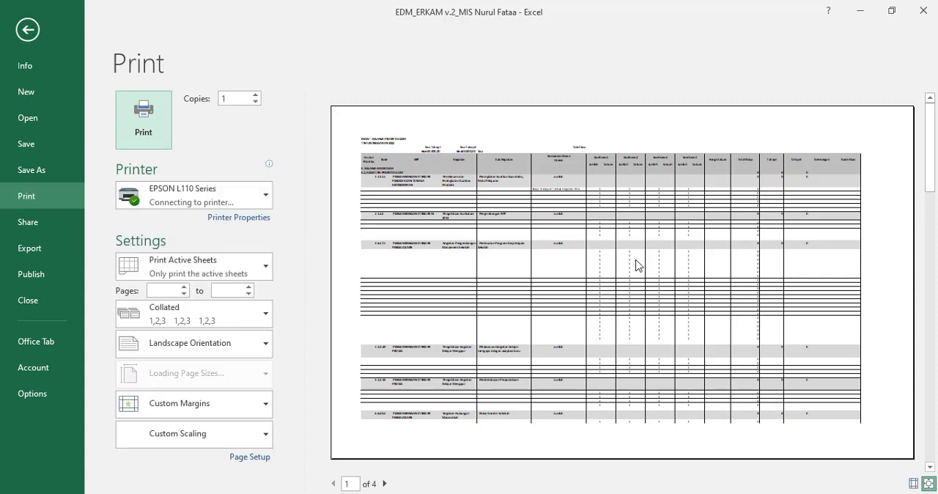
click(32, 37)
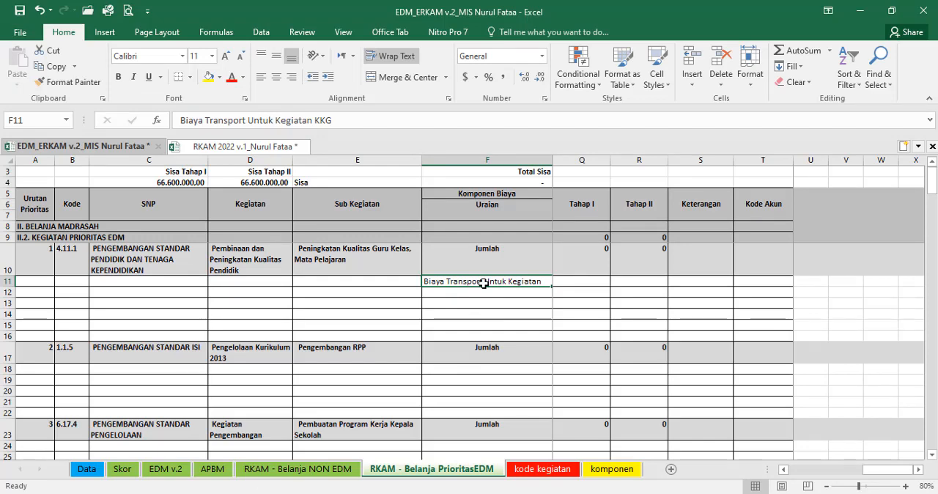
Step: Check the volume and Tahap 1 amount of "Biaya Transport Untuk Kegiatan KKG" in the RKAM 2022 workbook's e-RKAM sheet
key(Right)
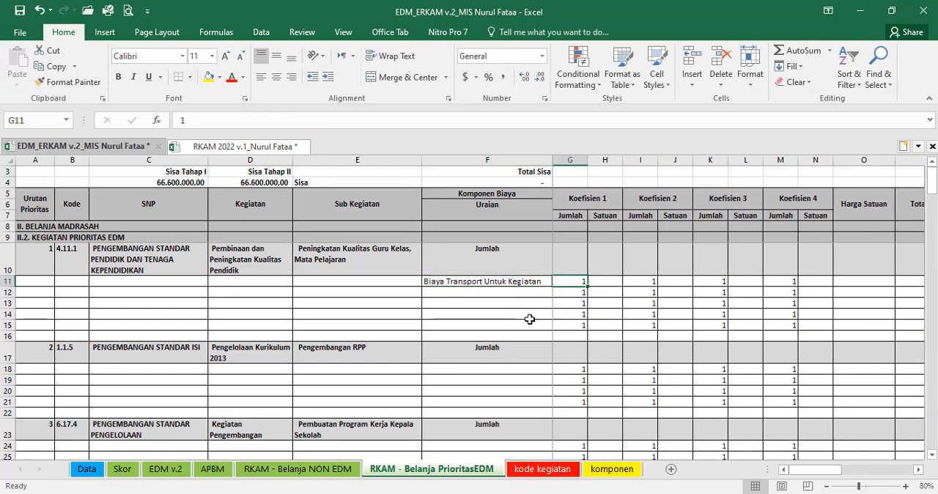
click(208, 146)
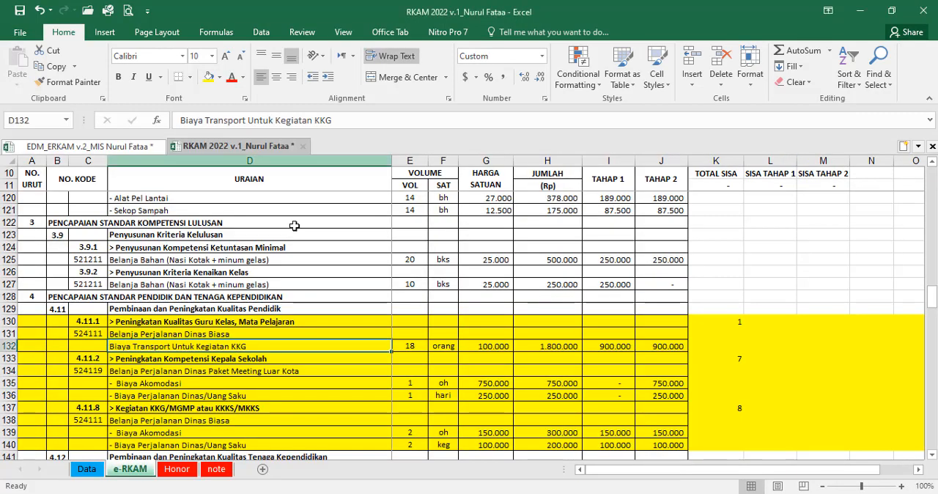
click(410, 347)
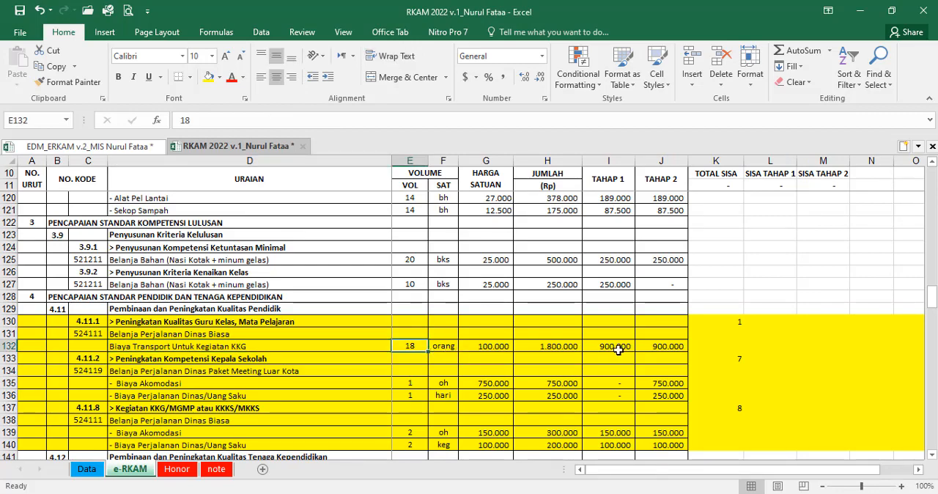
click(655, 347)
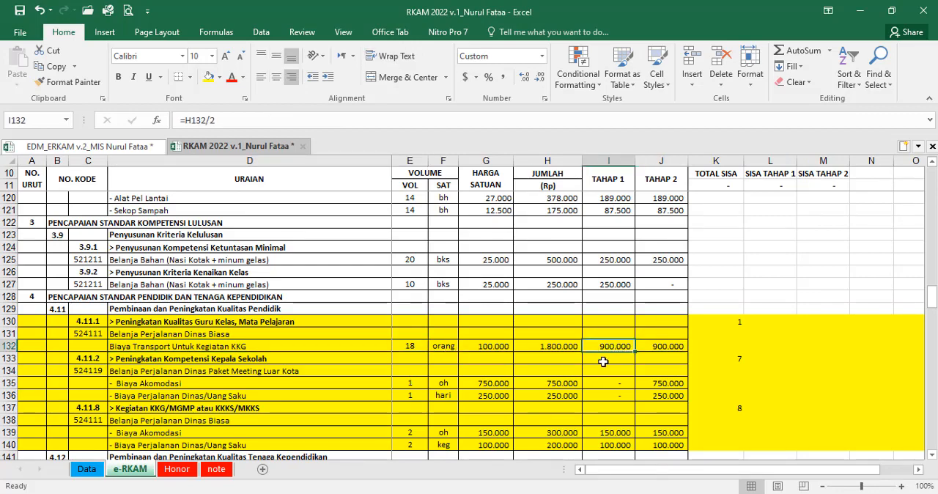
click(409, 346)
Step: Return to the EDM_ERKAM v.2 workbook and set Koefisien 1 of the KKG transport row to 9 orang
click(125, 150)
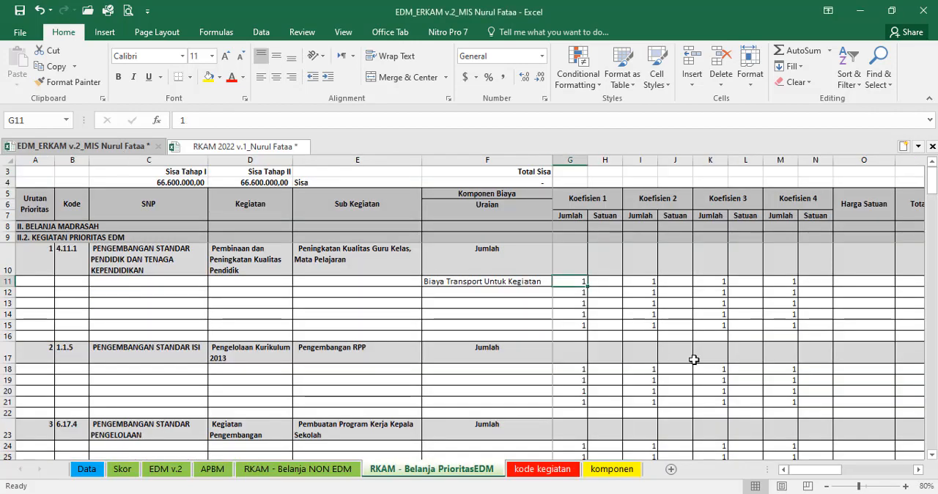
text(9)
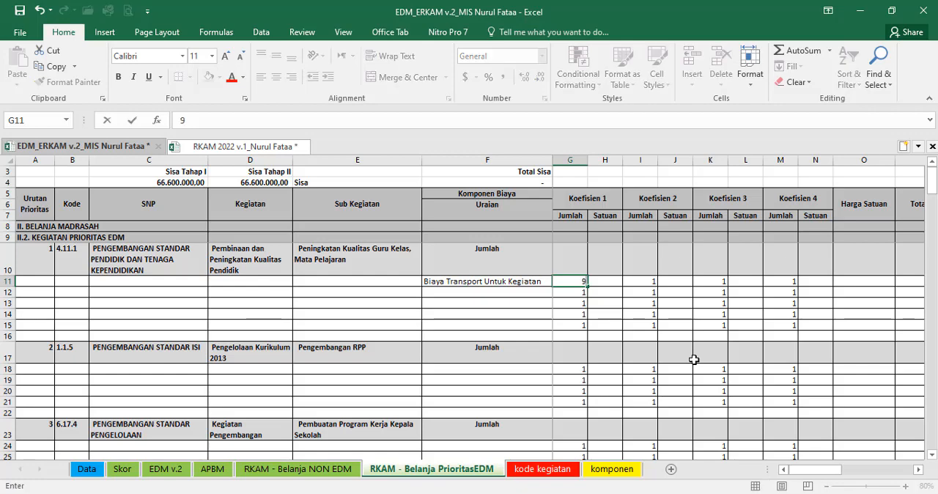
key(Tab)
text(or)
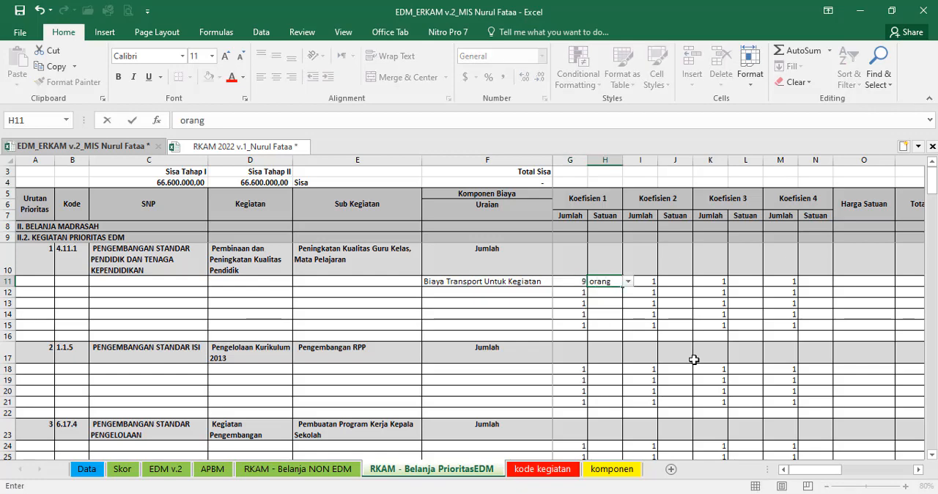
text(ang)
key(Tab)
Step: Set Koefisien 2 of the KKG transport row to 2 kegiatan and Koefisien 3's Jumlah to 1
text(2)
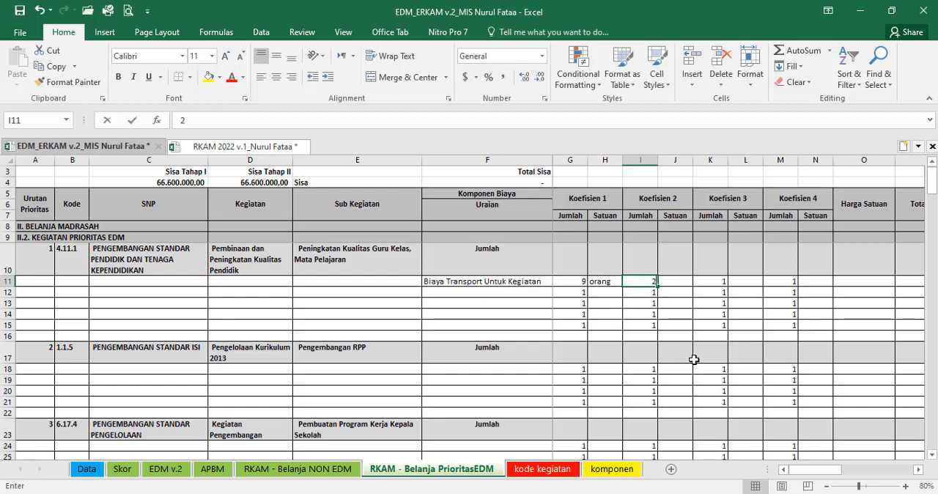
key(Tab)
text(kegiatan)
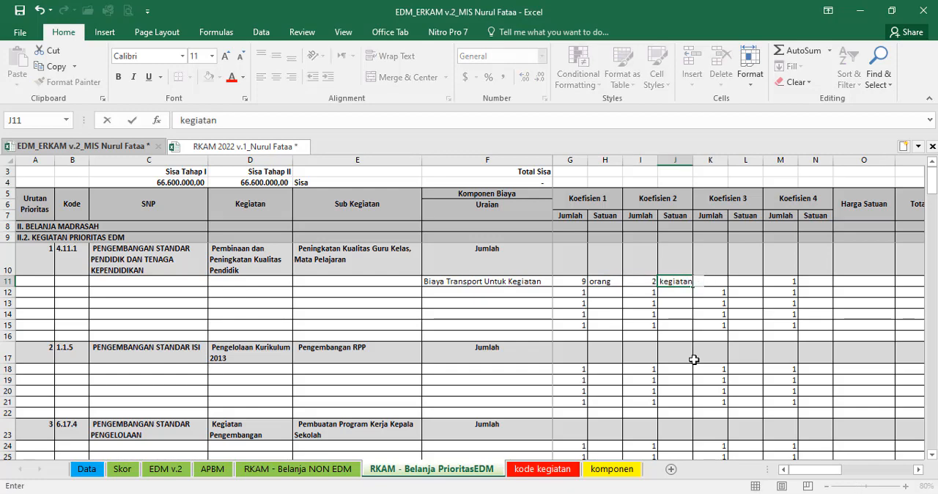
key(Tab)
text(1)
key(Tab)
key(Tab)
key(Tab)
key(Tab)
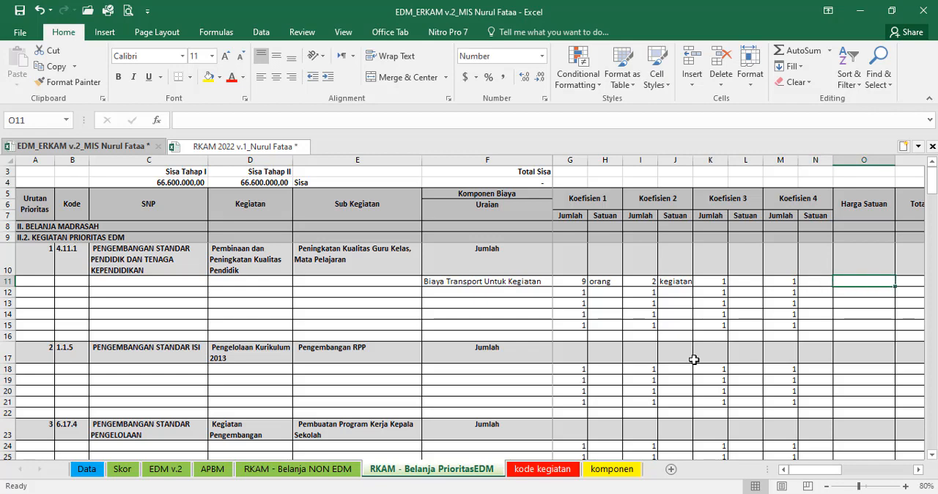
Step: Look up the KKG transport unit price in RKAM 2022 and set Harga Satuan in O11 of PrioritasEDM to 100000
click(240, 147)
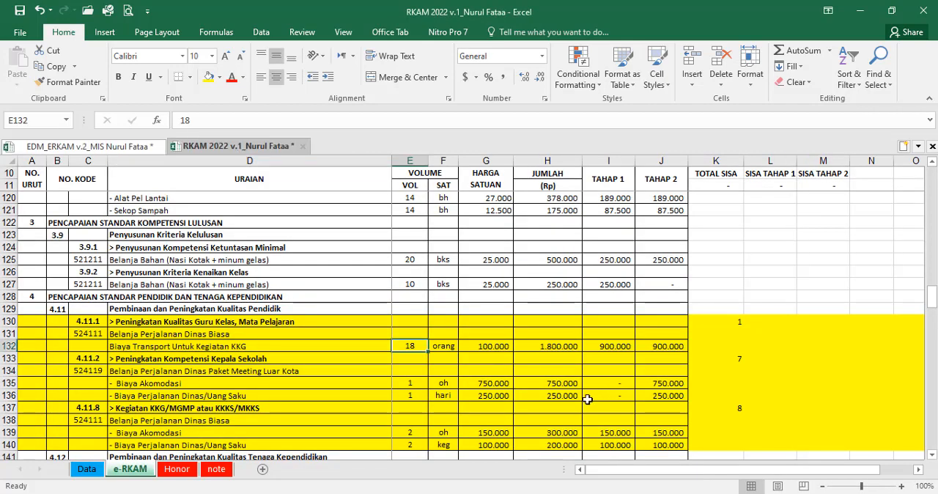
click(496, 347)
click(117, 147)
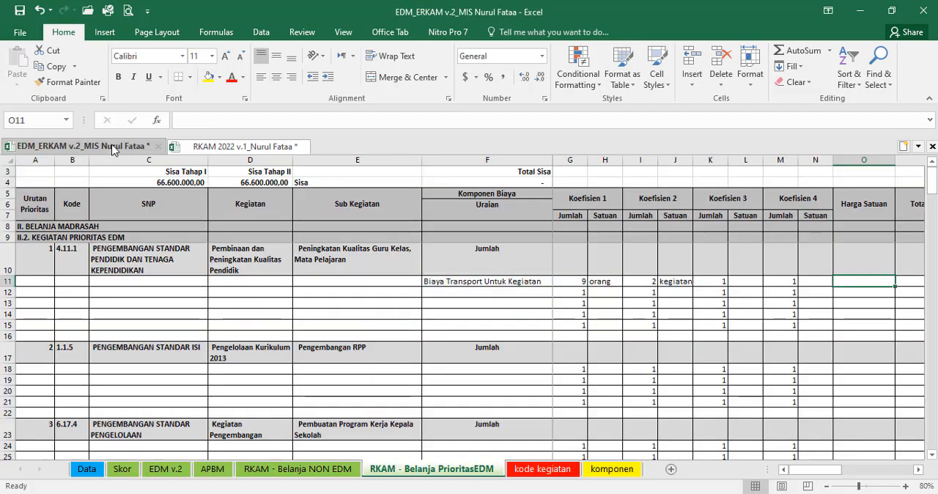
text(1000)
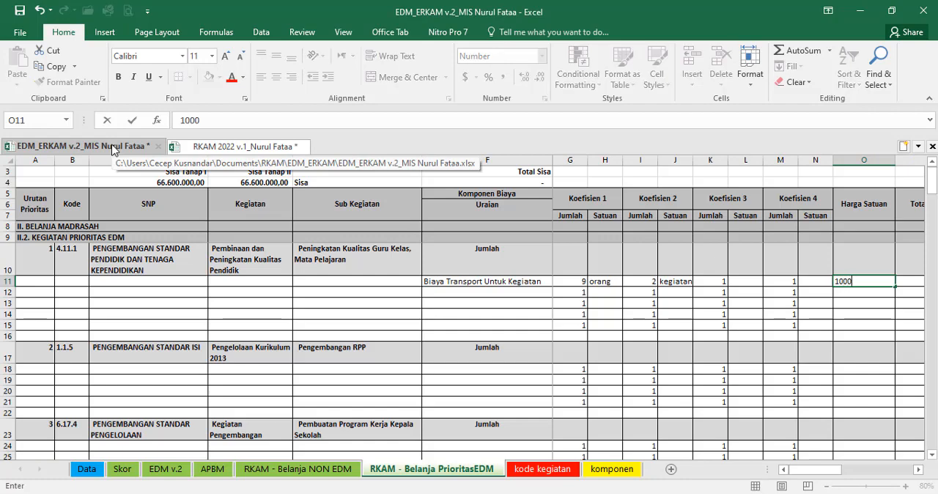
text(.000)
key(Tab)
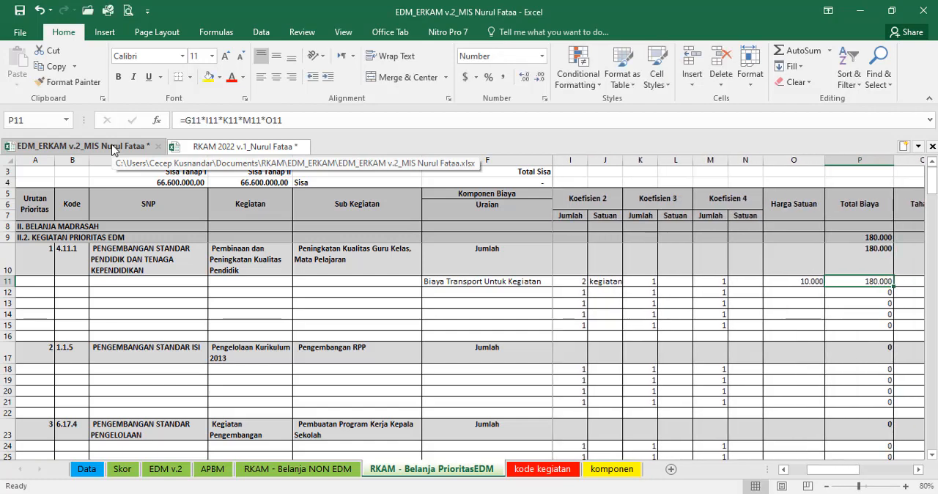
key(Left)
text(100000)
key(Tab)
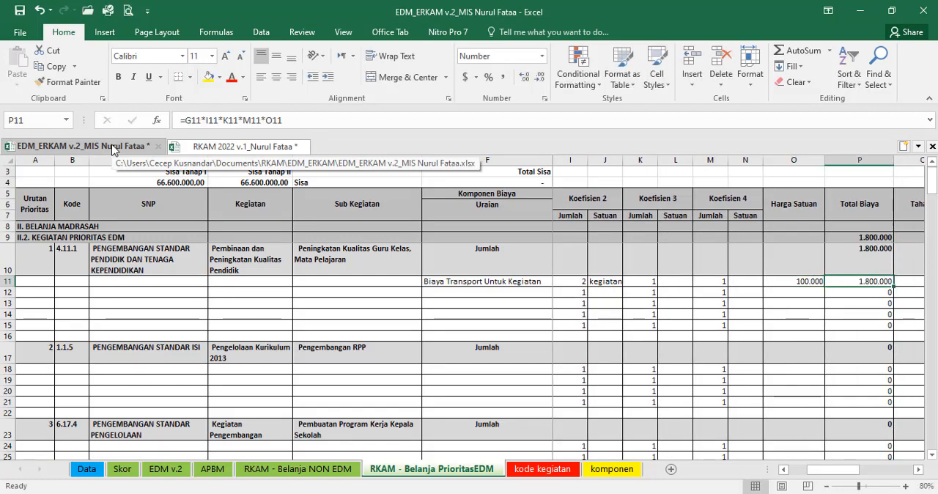
Step: Compare the KKG transport row's Total Biaya in PrioritasEDM with the item's JUMLAH in the RKAM 2022 e-RKAM sheet
key(Tab)
key(Left)
key(Right)
key(Right)
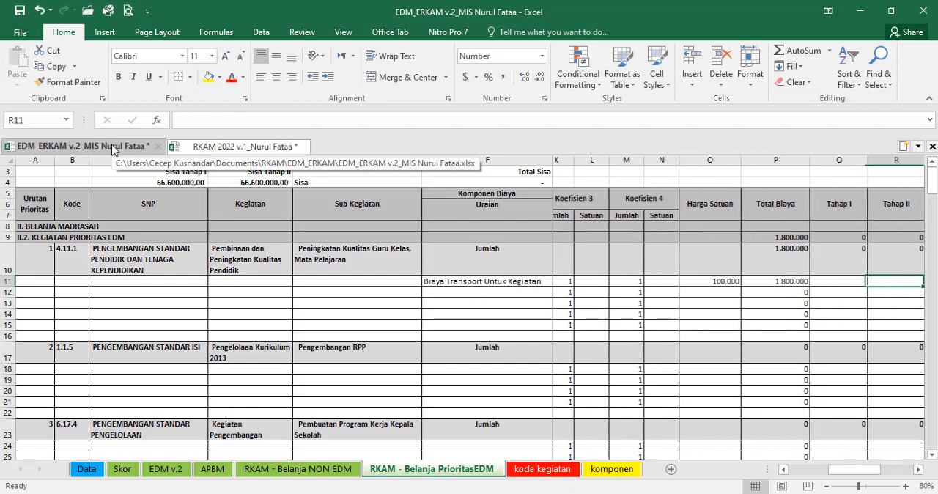
key(Left)
key(Left)
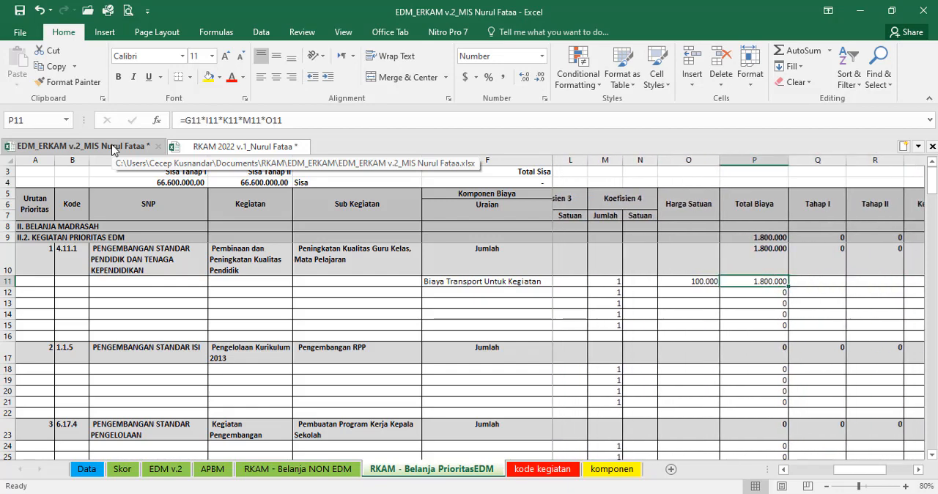
click(242, 147)
click(562, 349)
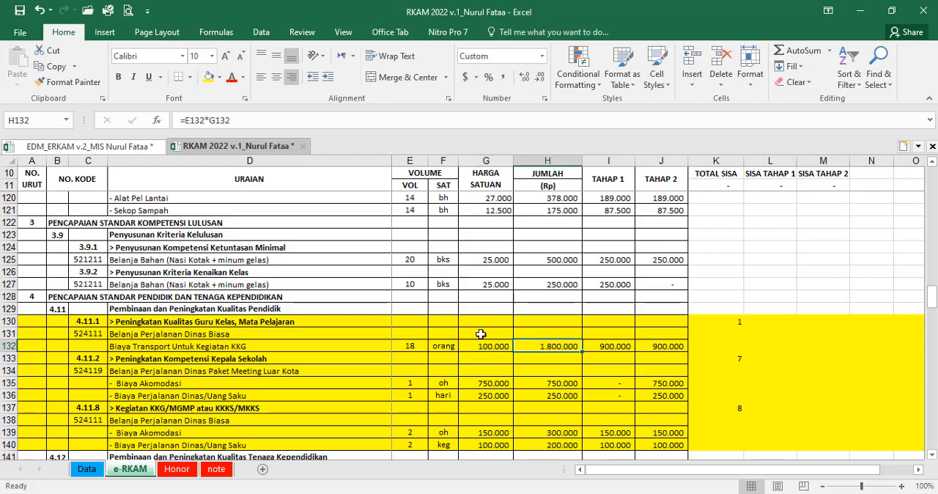
click(132, 148)
Step: In the EDM_ERKAM v.2 workbook, set the KKG transport row's Tahap I in Q11 to half its Total Biaya with =P11/2
key(Right)
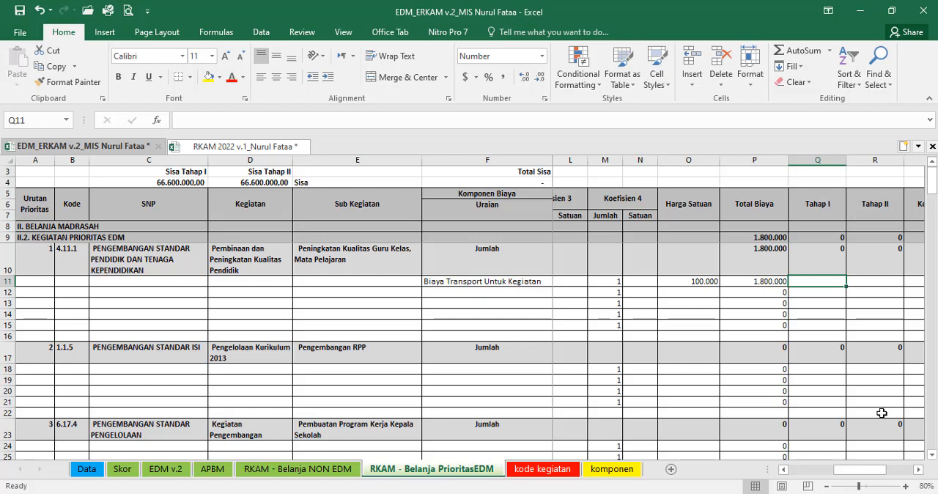
key(Left)
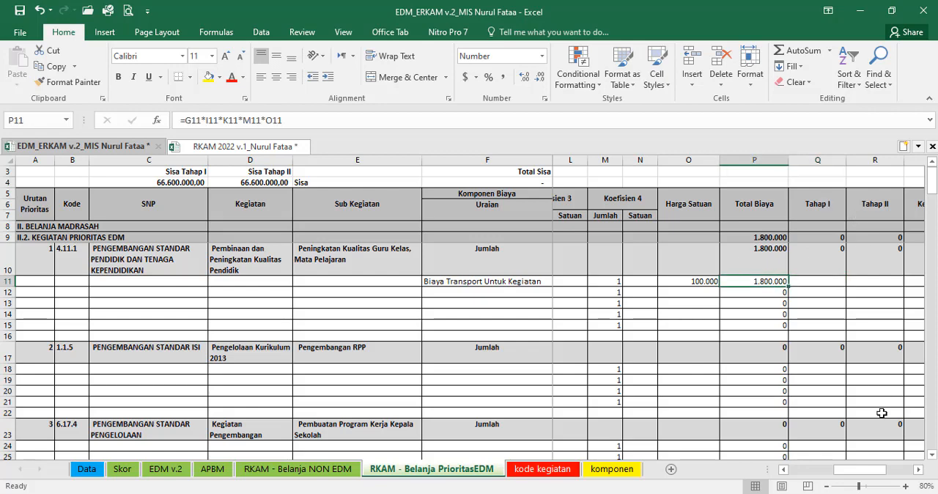
key(Right)
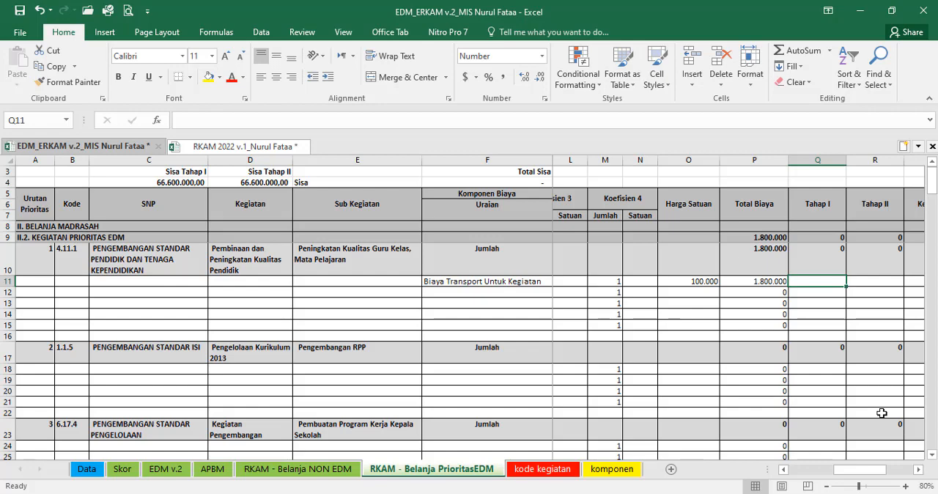
text(=)
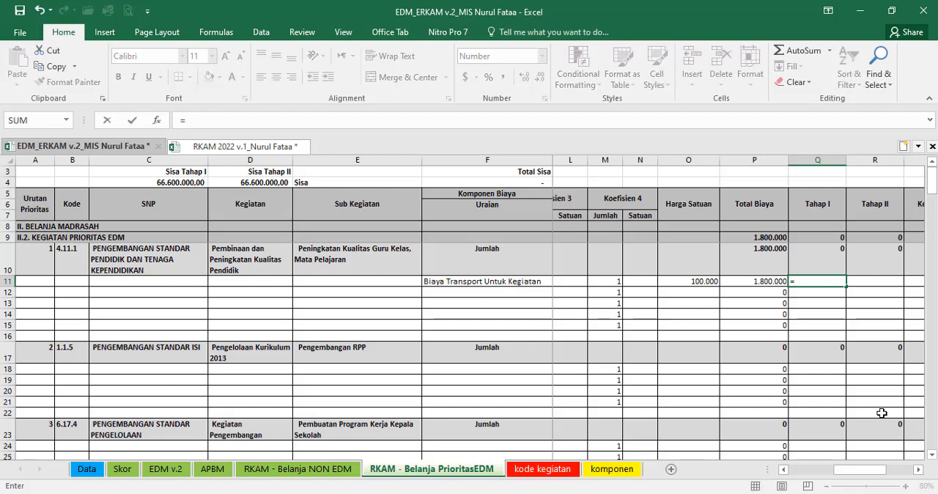
click(762, 282)
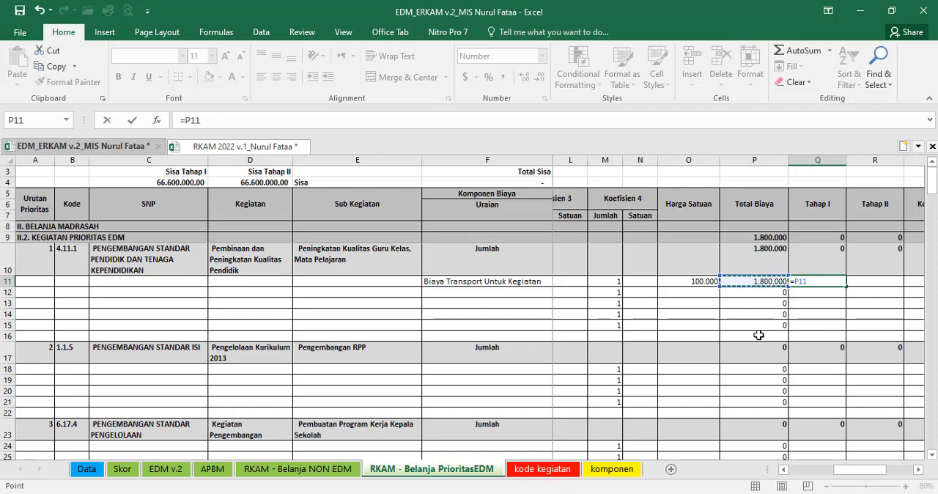
text(/)
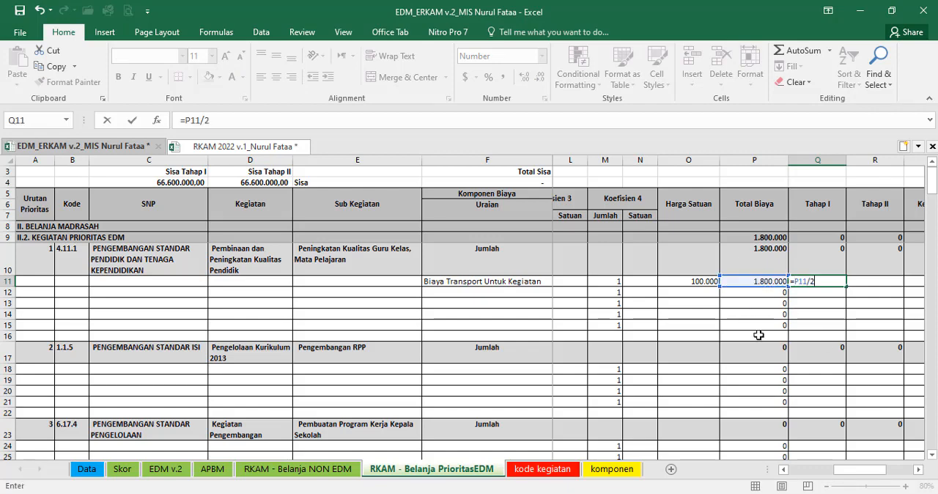
text(2)
key(Tab)
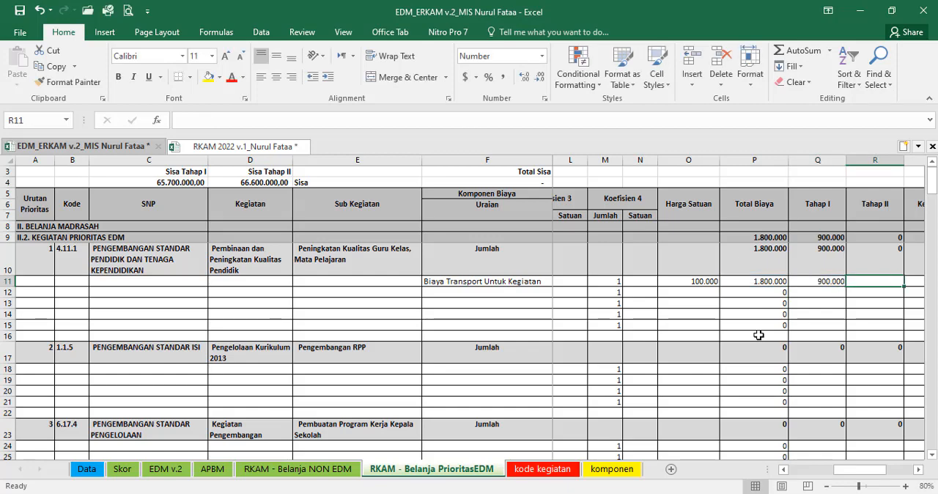
Step: Set the KKG transport row's Tahap II in R11 equal to its Tahap I with =Q11
text(=)
key(Left)
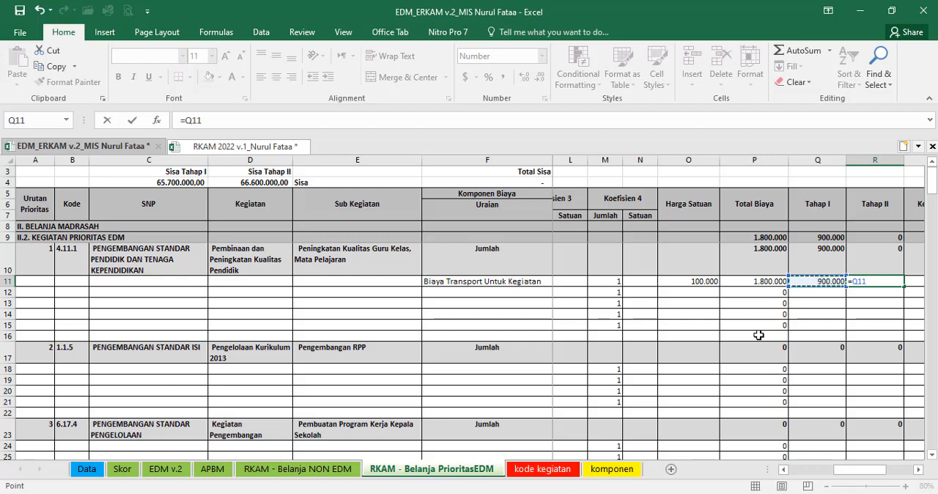
key(Return)
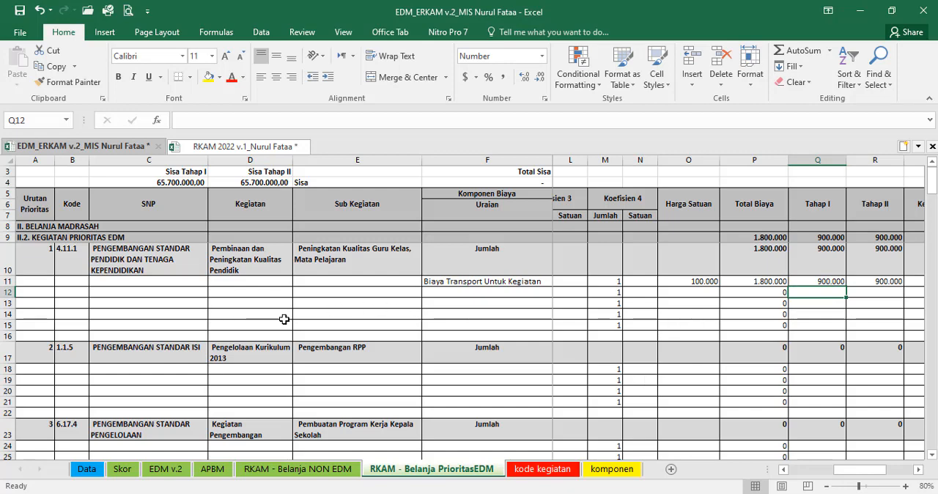
Step: Try deleting row 13 and the unused component rows 12 to 14 under priority 1, and undo both deletions
click(549, 305)
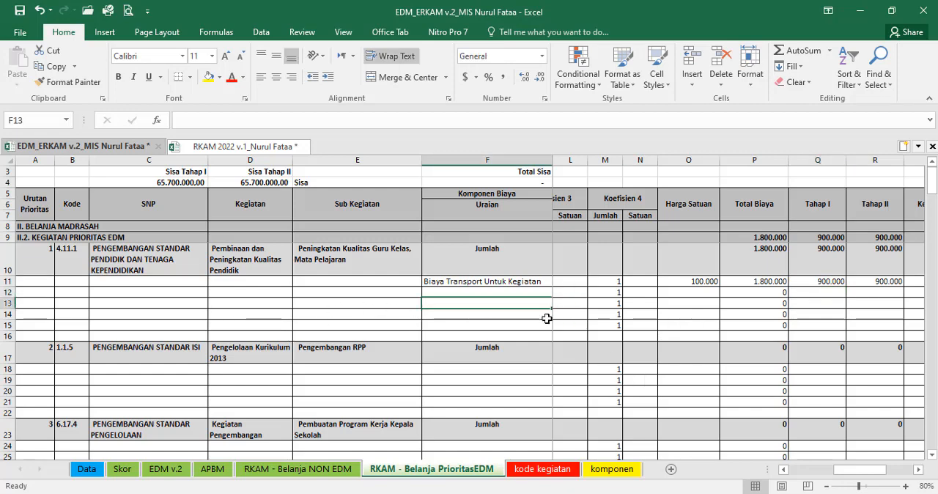
drag(507, 292, 503, 323)
drag(495, 292, 497, 316)
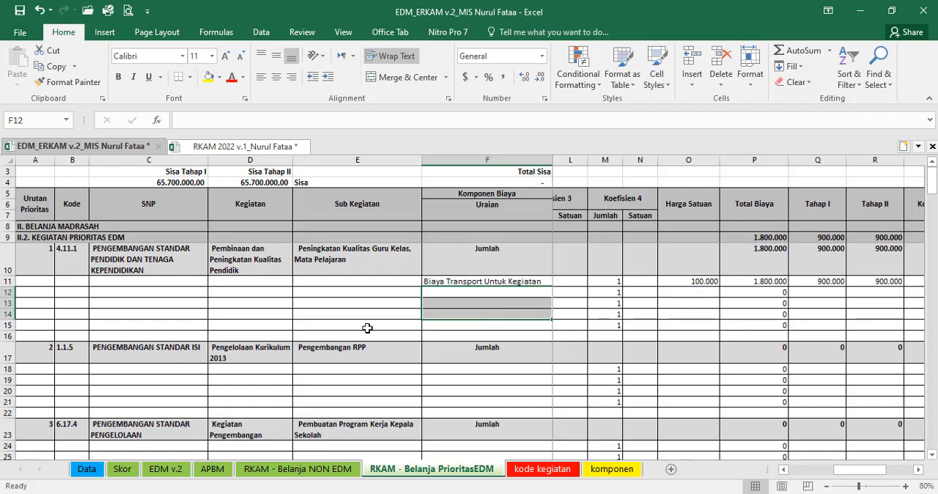
click(4, 302)
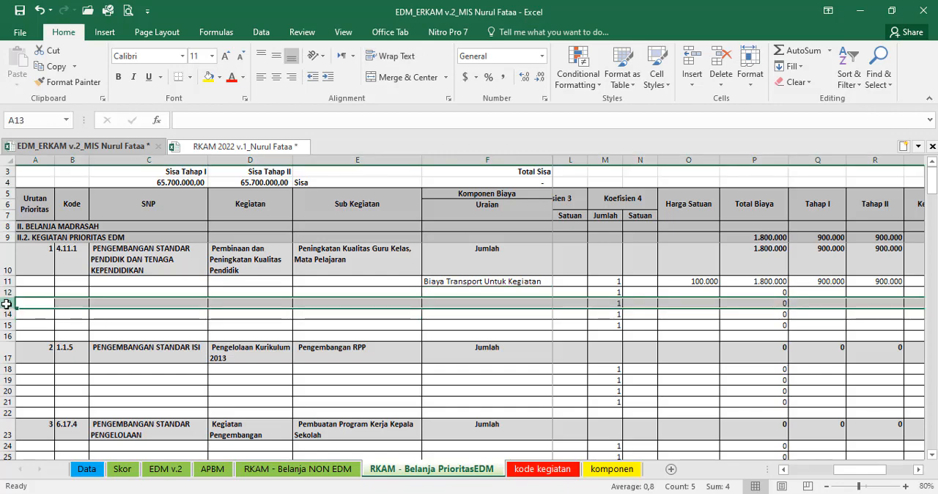
right_click(4, 302)
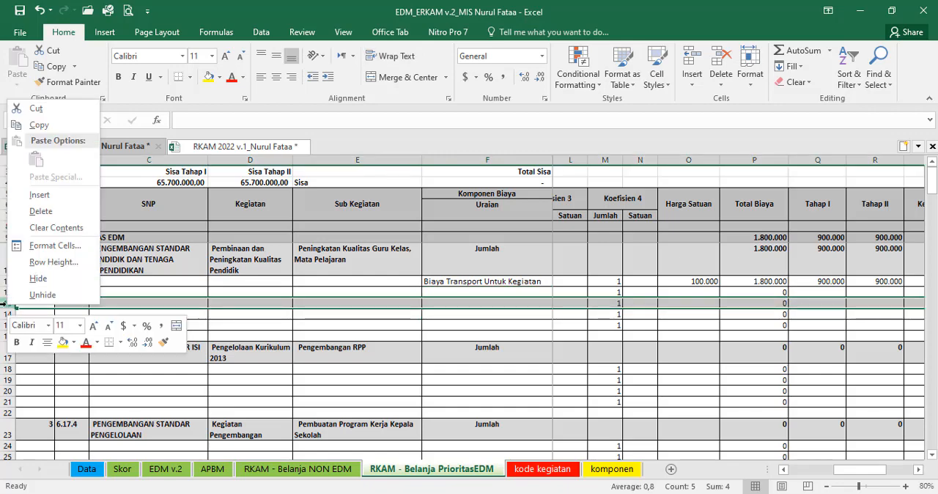
click(41, 211)
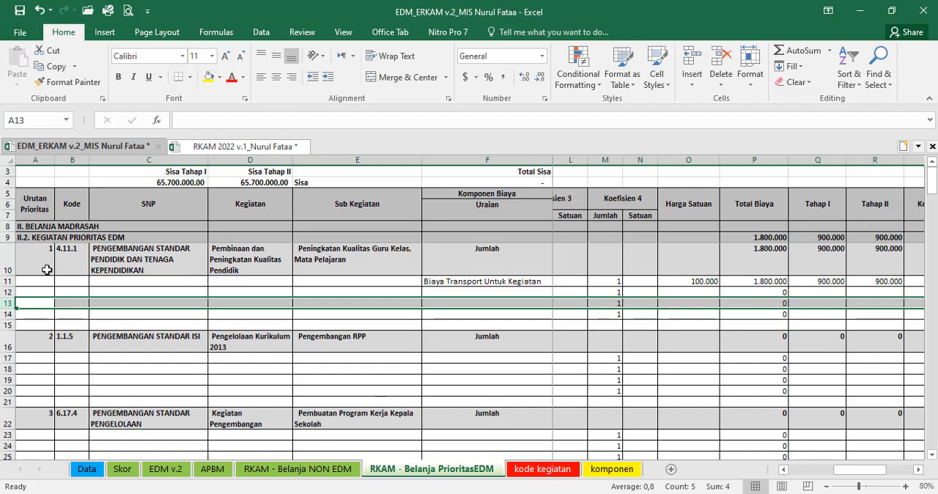
click(8, 281)
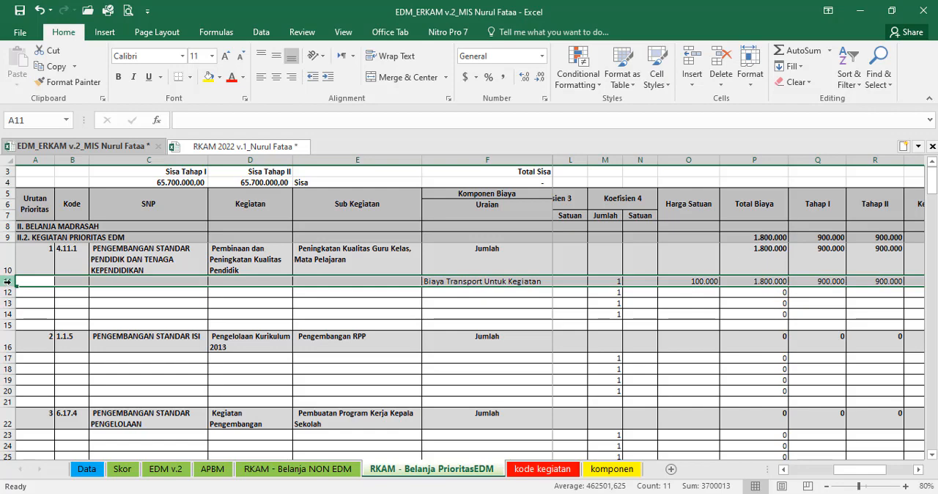
drag(8, 292, 7, 313)
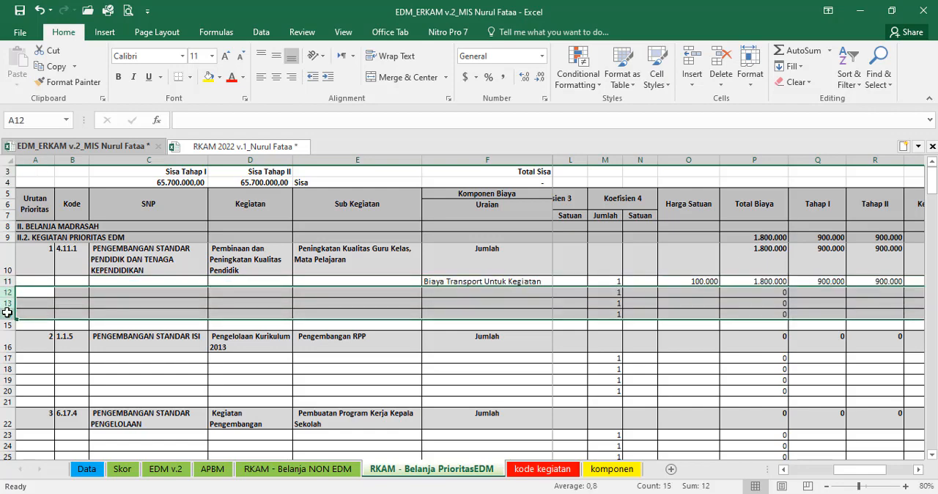
right_click(4, 313)
click(41, 217)
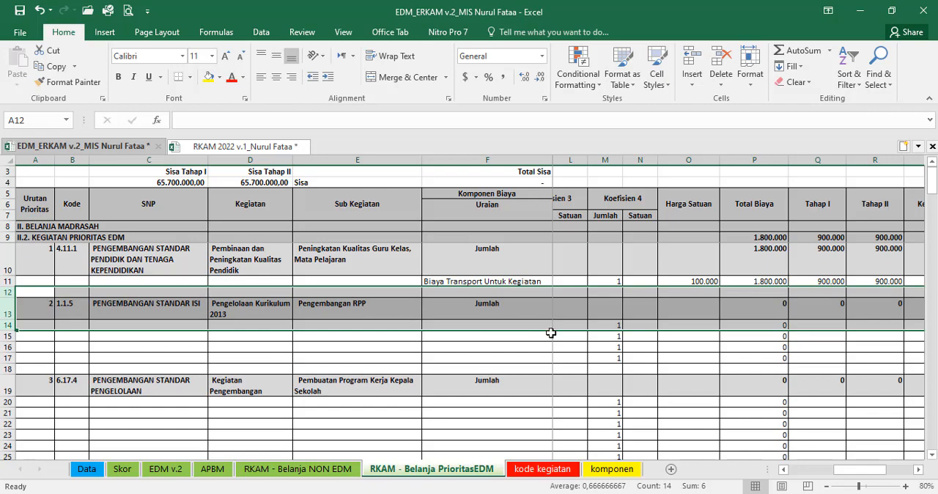
key(ctrl+z)
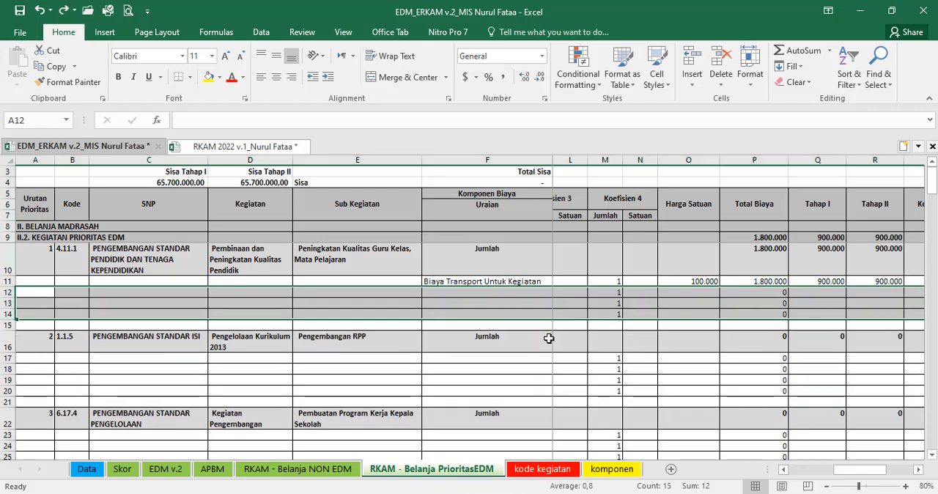
key(ctrl+z)
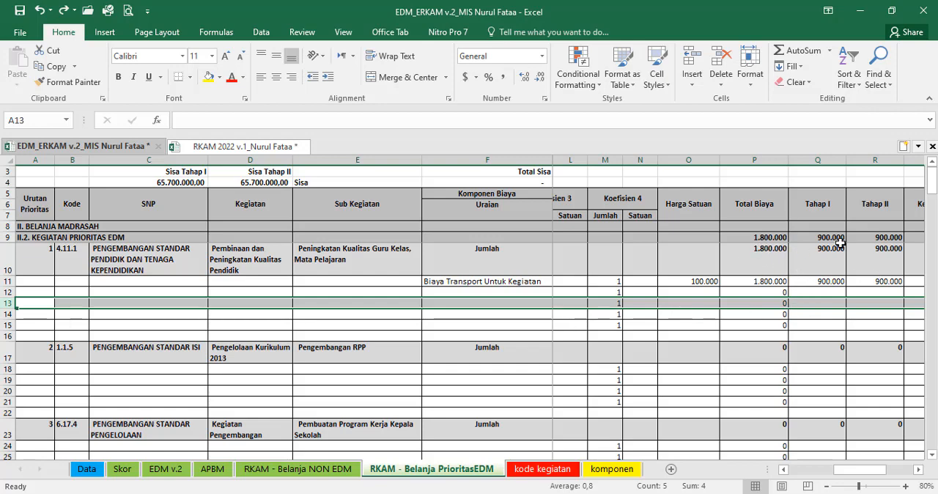
Step: Hide the unused component rows 12 to 15 under priority 1 in the PrioritasEDM sheet
click(610, 324)
drag(611, 314, 611, 293)
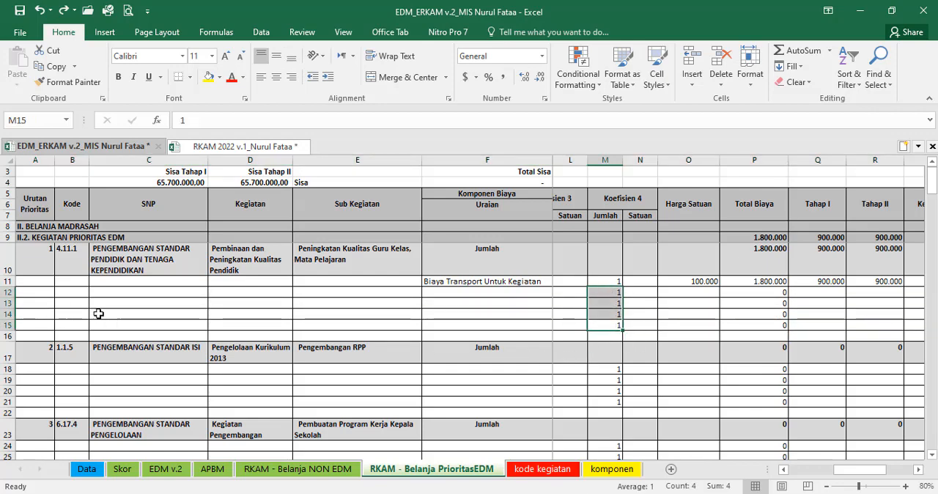
click(6, 292)
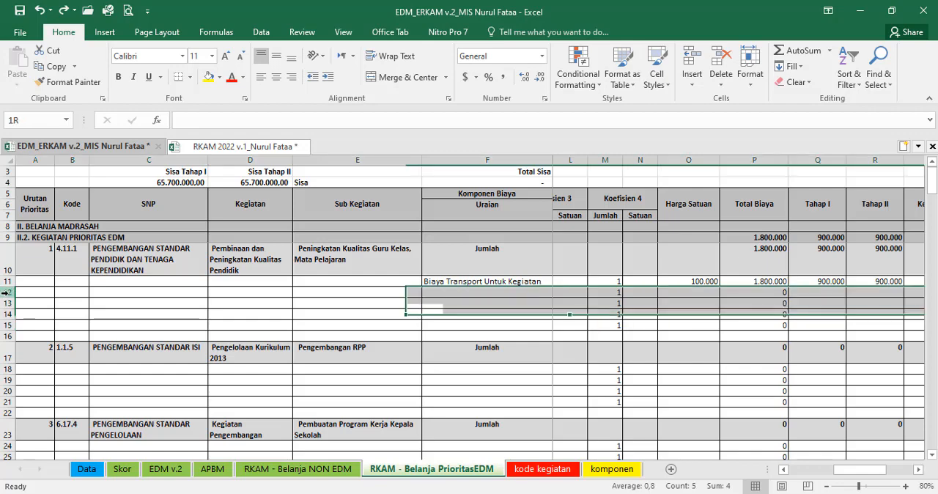
drag(9, 300, 8, 325)
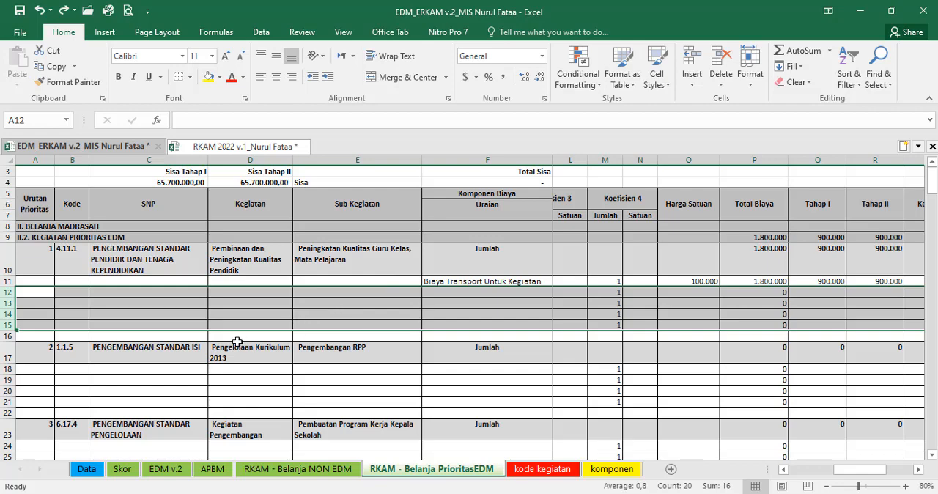
right_click(3, 302)
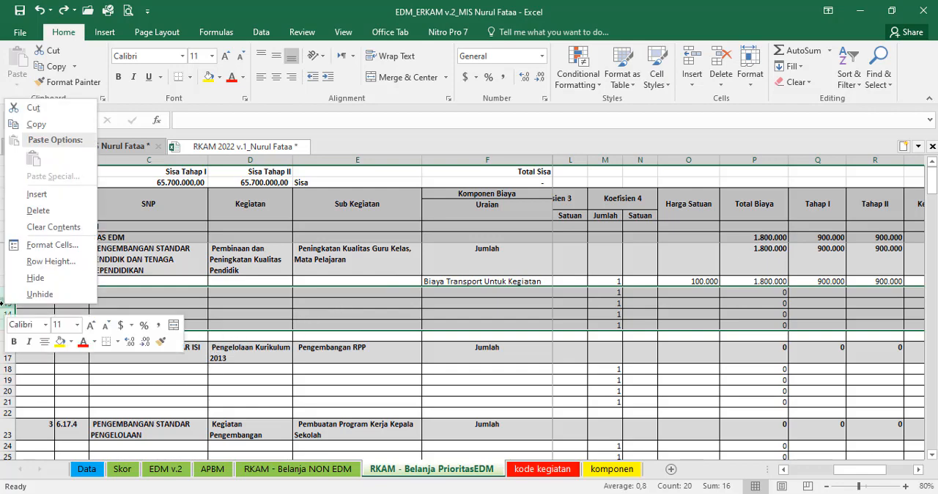
click(33, 277)
click(567, 316)
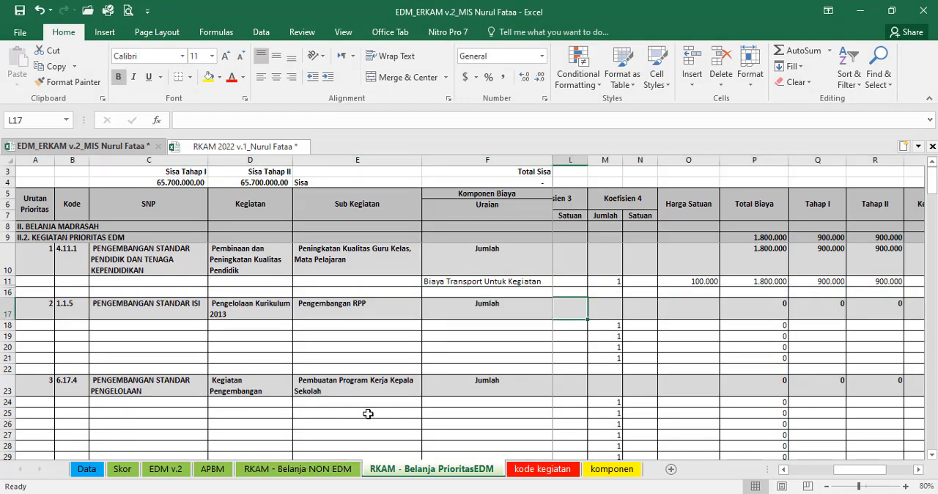
Step: For priority 2, Pengembangan RPP, locate activity 1.1.5 in the RKAM 2022 e-RKAM sheet and copy the words "Nasi Kotak" from D19
click(337, 310)
click(466, 326)
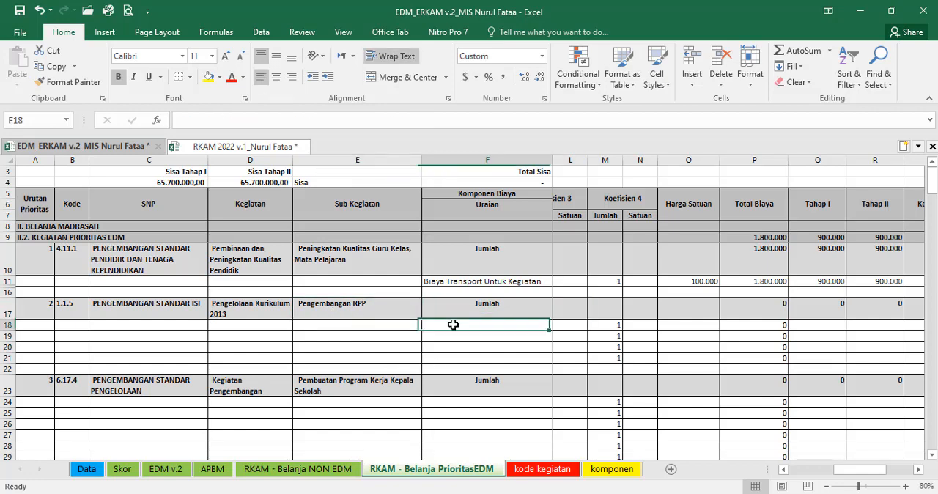
click(237, 146)
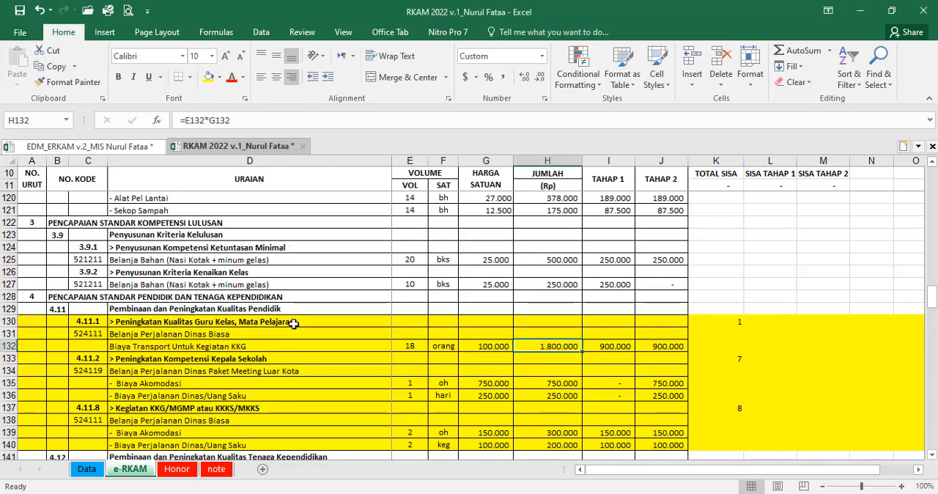
scroll(558, 349, up, 20)
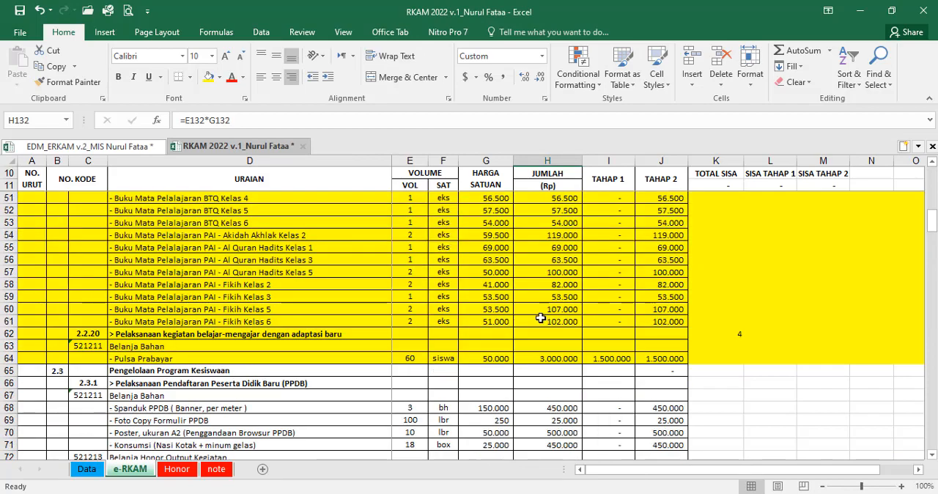
scroll(540, 320, up, 1)
click(737, 272)
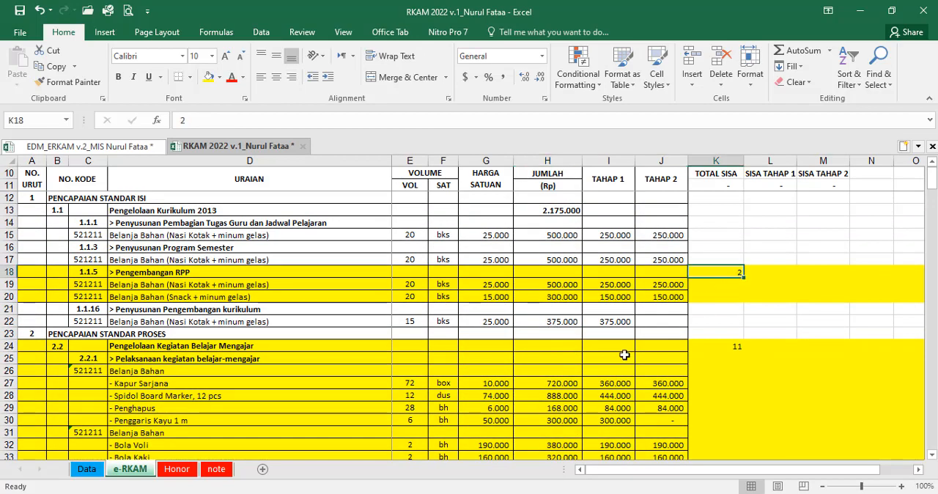
click(443, 287)
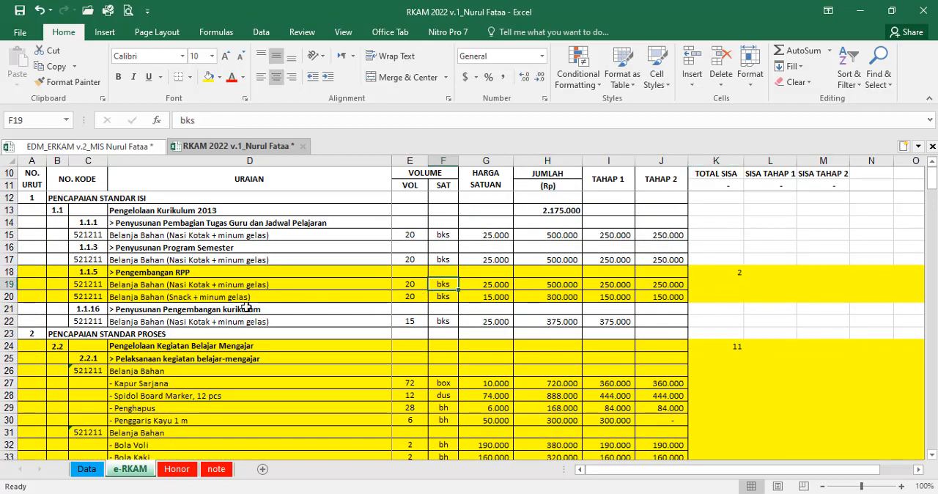
double_click(176, 287)
drag(169, 287, 210, 291)
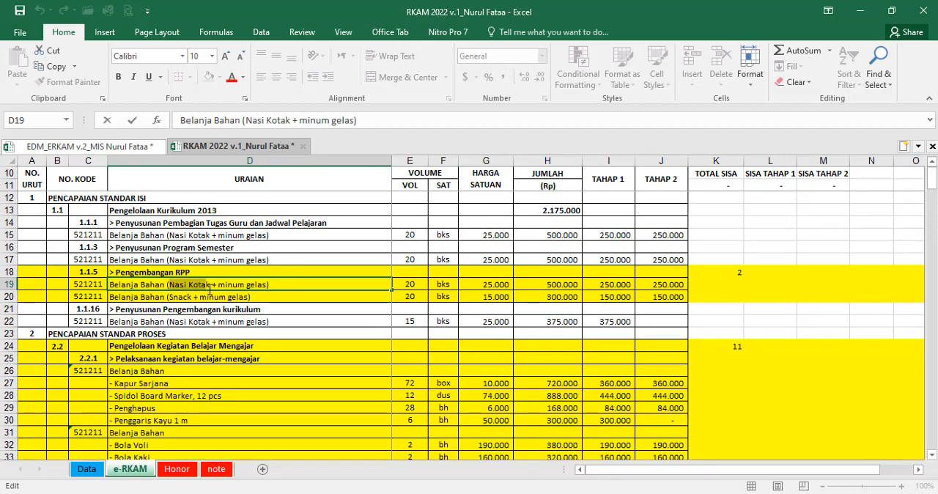
key(ctrl+c)
Step: Return to the EDM_ERKAM v.2 workbook, search the komponen sheet for "Nasi Kotak" and copy the component "Nasi Kotak + minum gelas" in A1843
click(81, 146)
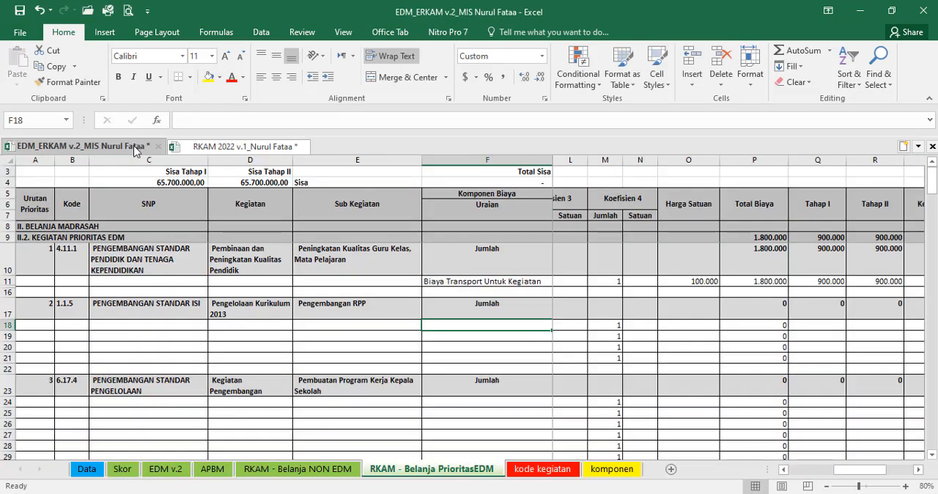
click(622, 475)
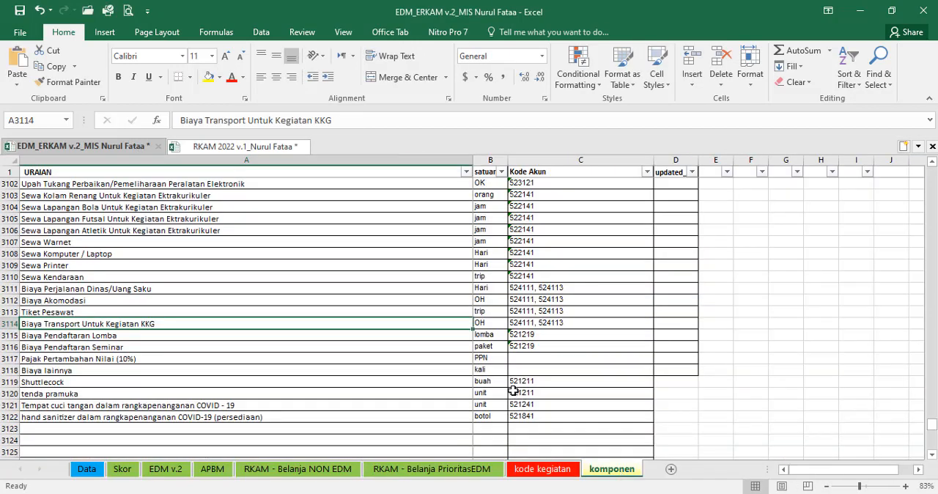
key(ctrl+f)
key(ctrl+v)
click(401, 298)
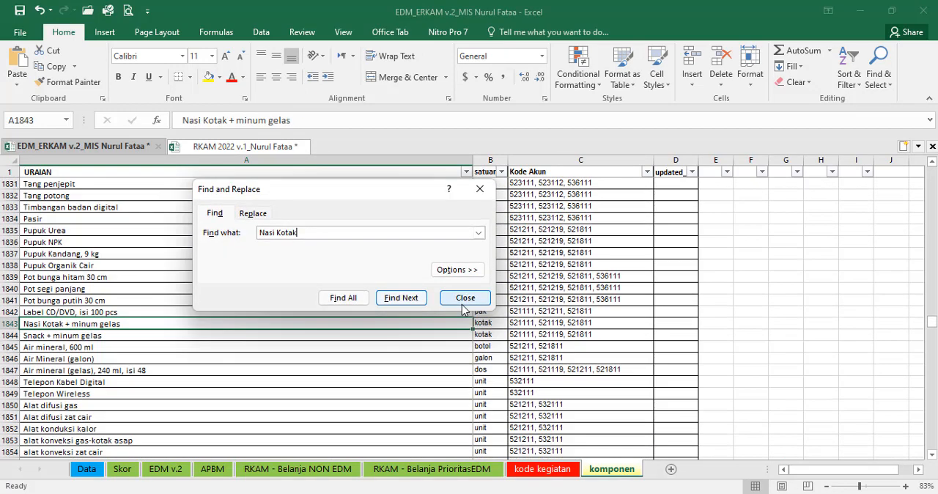
click(462, 300)
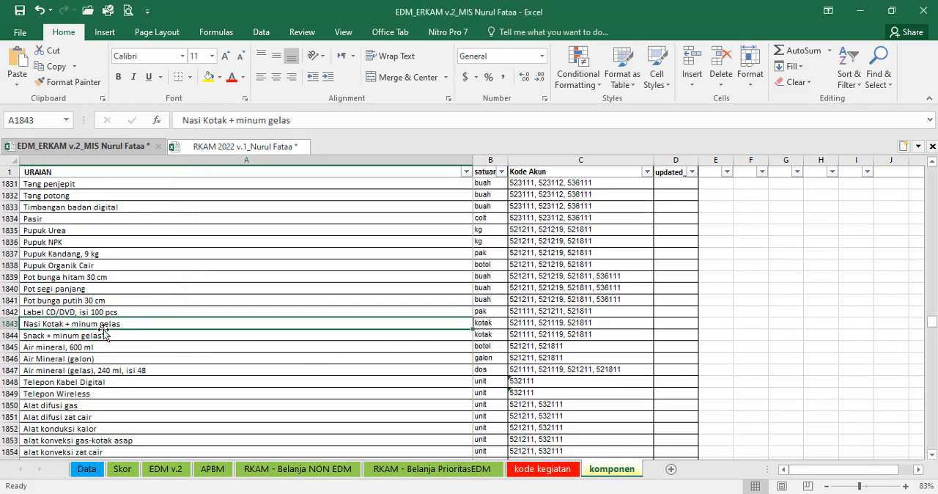
key(ctrl+c)
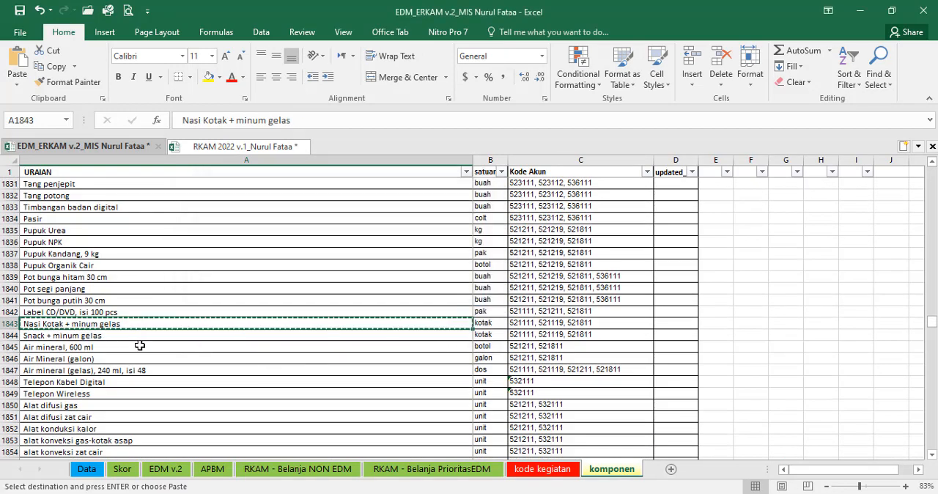
Step: Paste the copied component "Nasi Kotak + minum gelas" into F18 under priority 2 of the PrioritasEDM sheet as values with number formatting
click(394, 472)
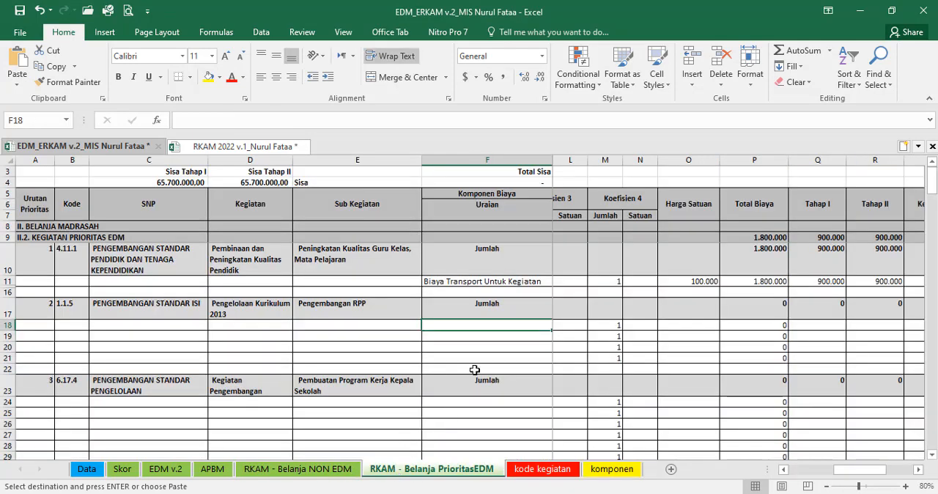
click(17, 84)
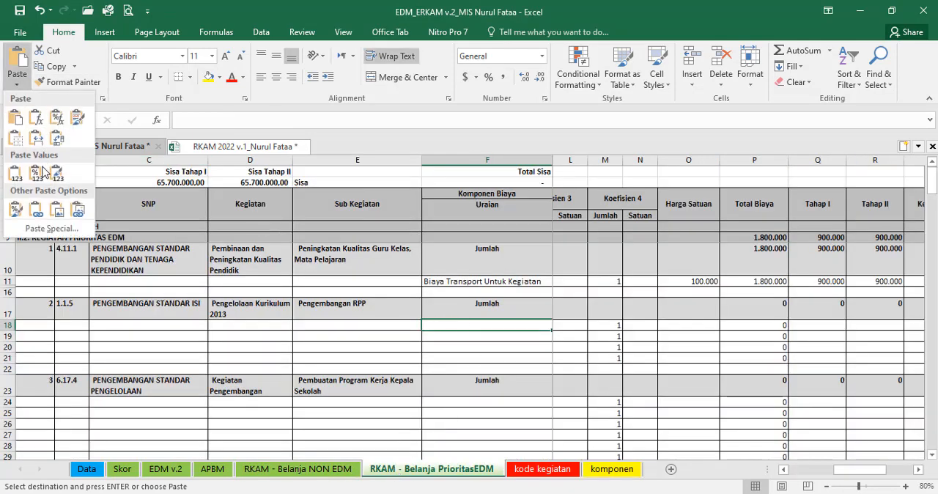
click(36, 170)
key(Right)
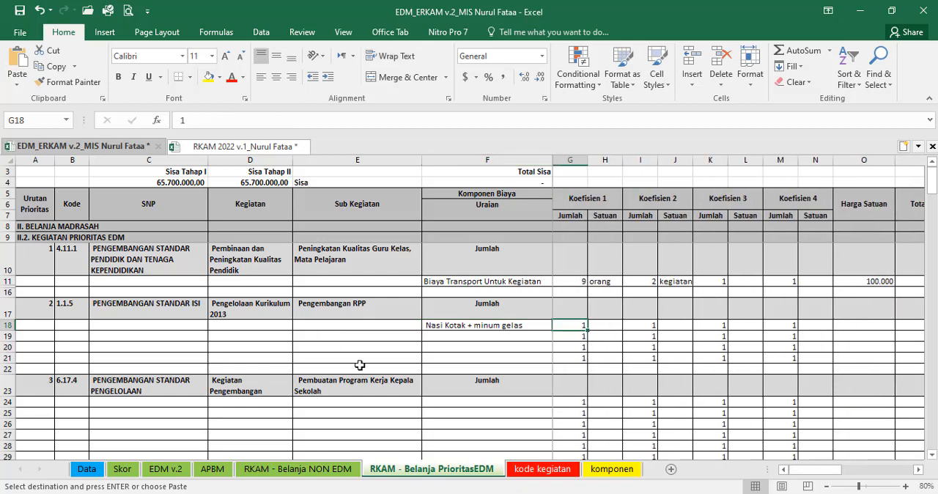
Step: Consult activity 1.1.5 in the RKAM 2022 workbook, and set row 18's coefficients to 10 bungkus and 2 kegiatan, with Koefisien 3 at 1
click(212, 150)
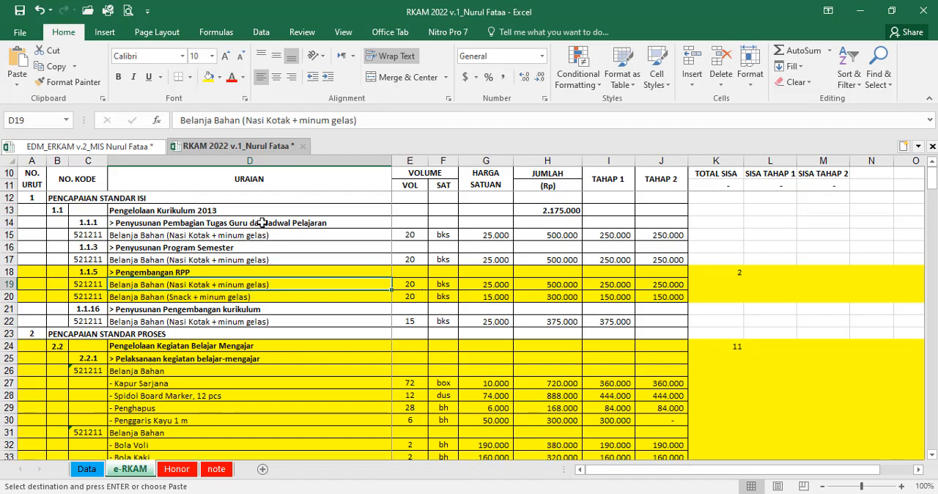
click(95, 146)
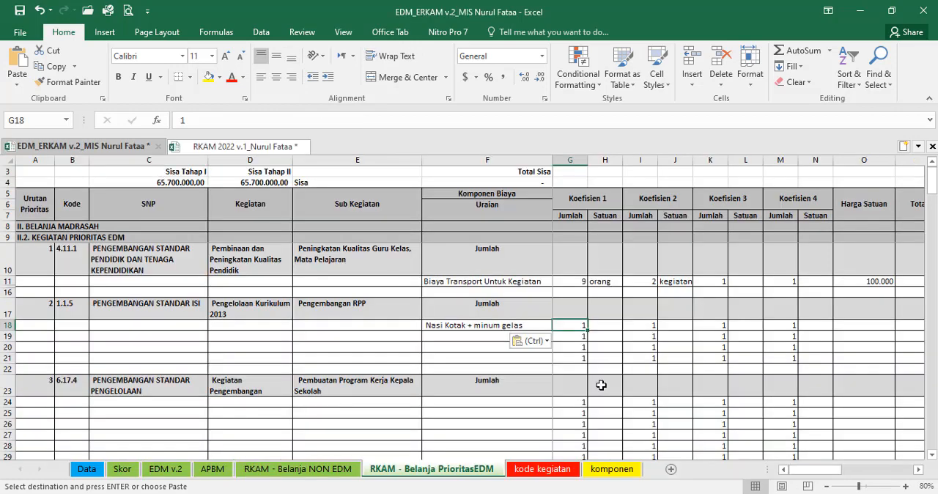
text(10)
key(Tab)
text(bu)
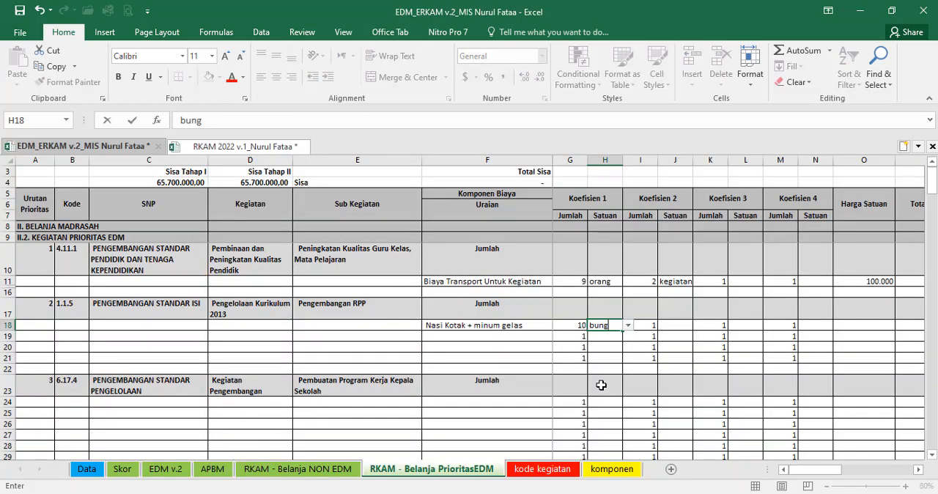
text(ngkus)
key(Tab)
text(2)
key(Tab)
text(keg)
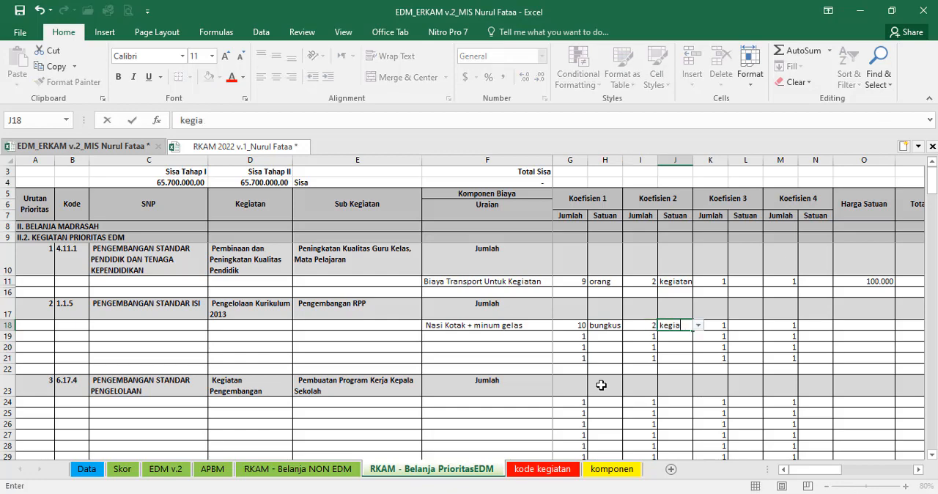
text(iatan)
key(Tab)
text(1)
Step: Set the unit price of Nasi Kotak in O18 to 25.000 and compare the total with H19 in the RKAM 2022 e-RKAM sheet
key(Tab)
key(Tab)
key(Tab)
key(Tab)
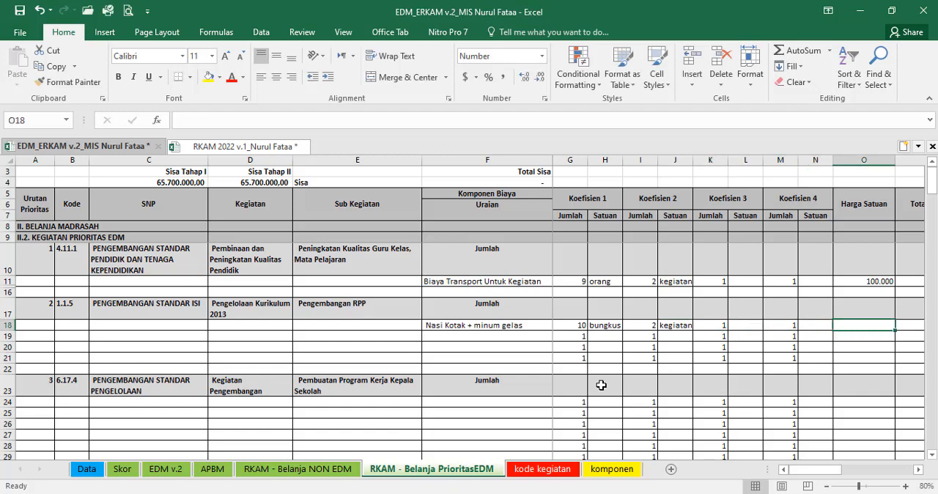
text(25.000)
key(Tab)
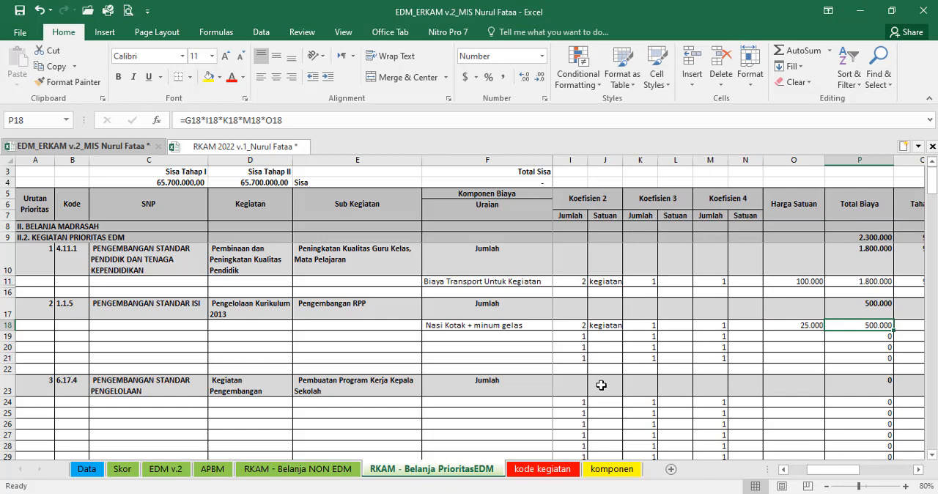
click(242, 146)
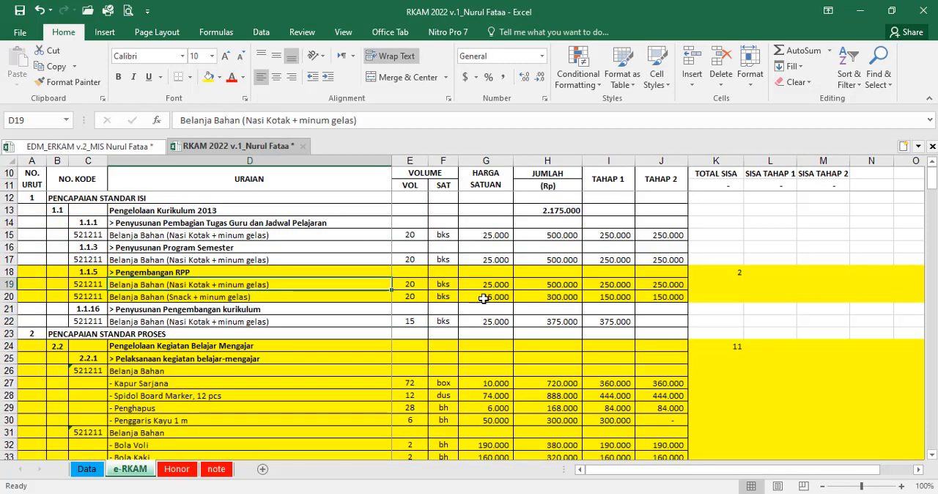
click(558, 287)
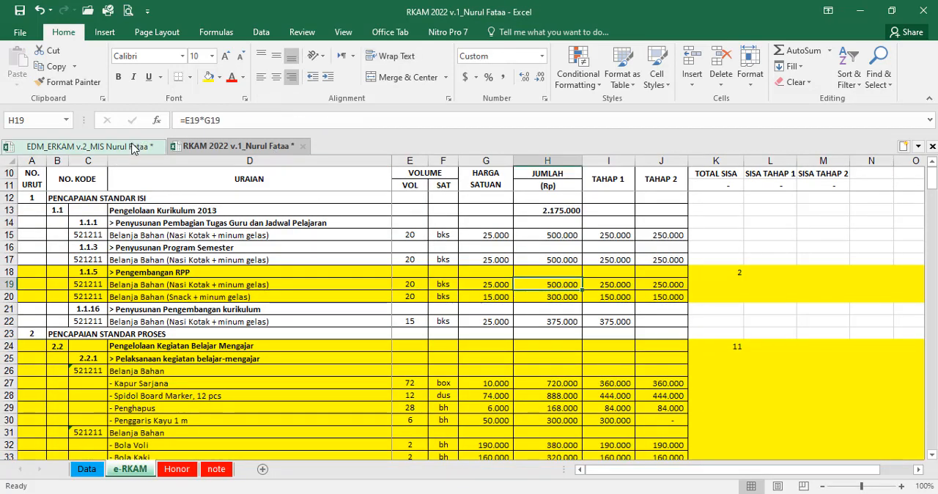
Step: In the EDM_ERKAM v.2 workbook, set row 18's Tahap I amount to =P18/2 and make its Tahap II amount equal to Q18
click(143, 145)
key(Right)
key(Right)
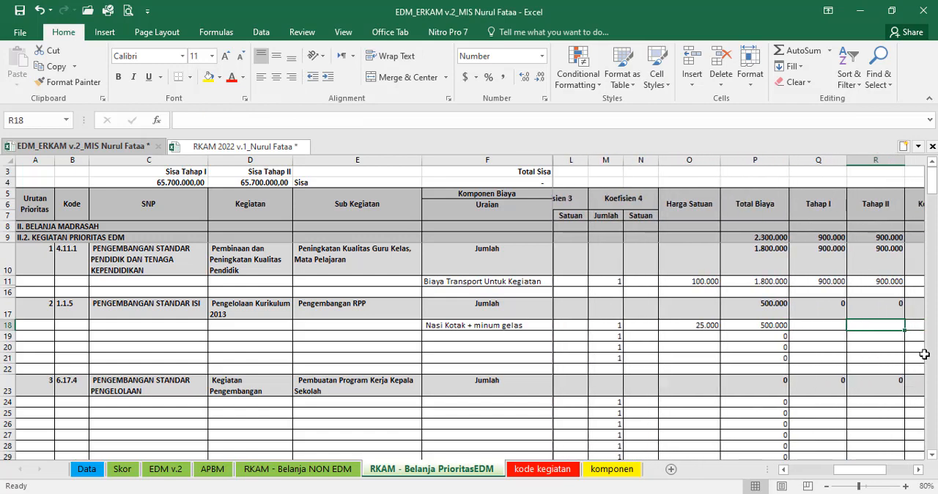
click(825, 327)
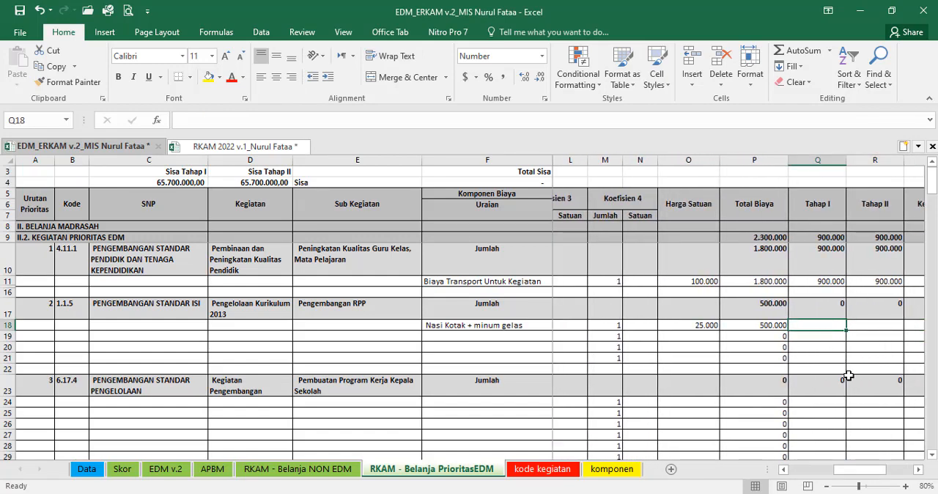
text(=)
key(Left)
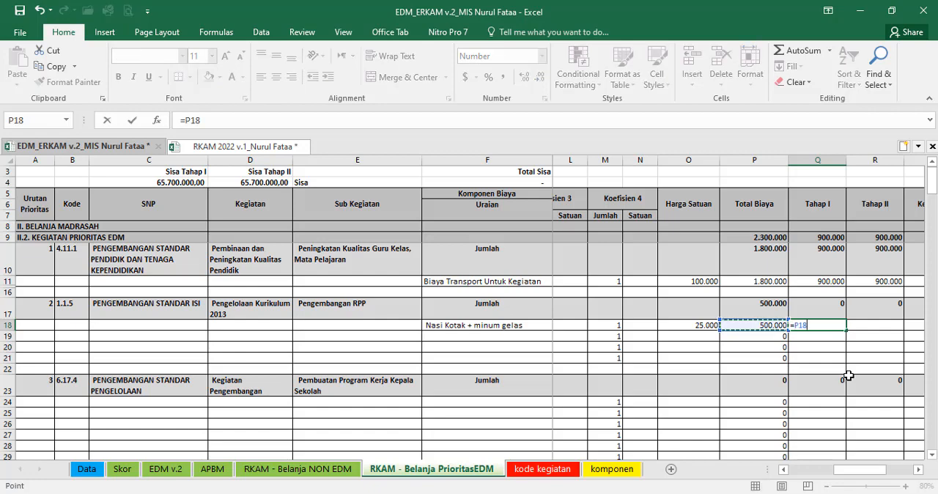
text(/)
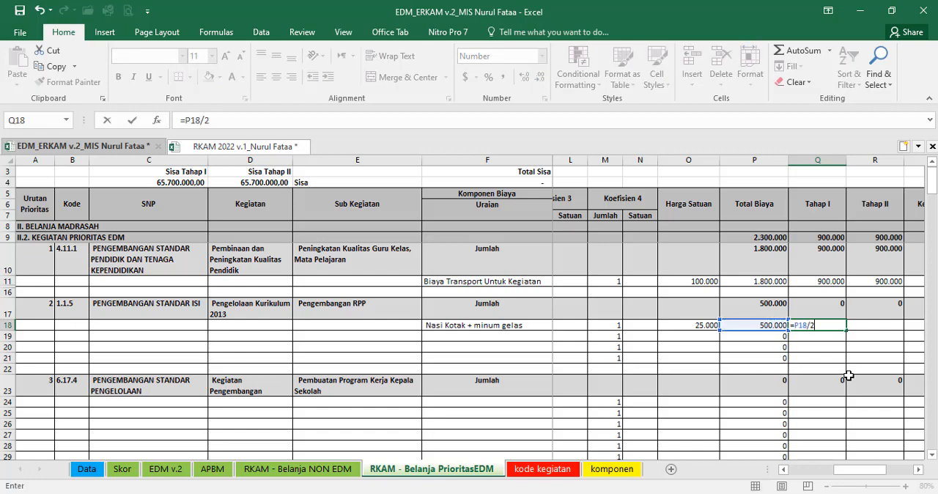
text(2)
key(Tab)
text(=)
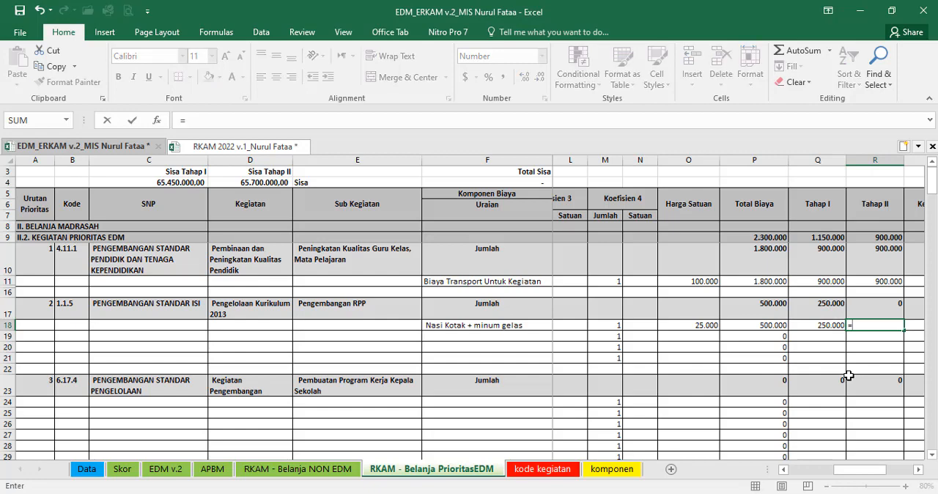
key(Left)
key(Return)
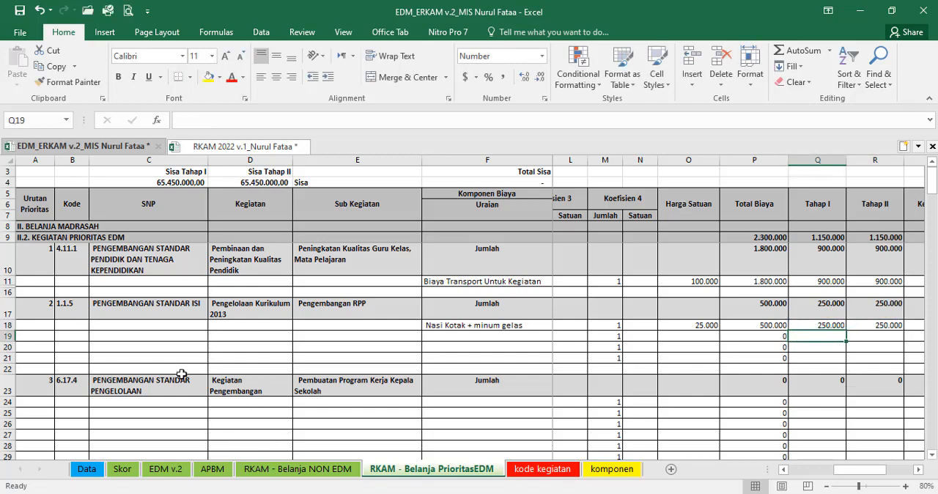
Step: Hide the unused component rows 19 to 21 under priority 2 in the PrioritasEDM sheet
drag(16, 337, 6, 357)
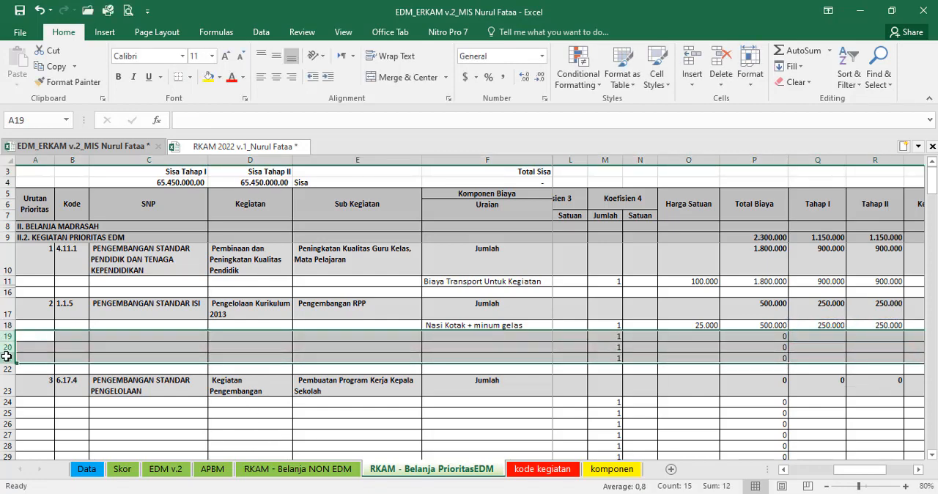
right_click(3, 357)
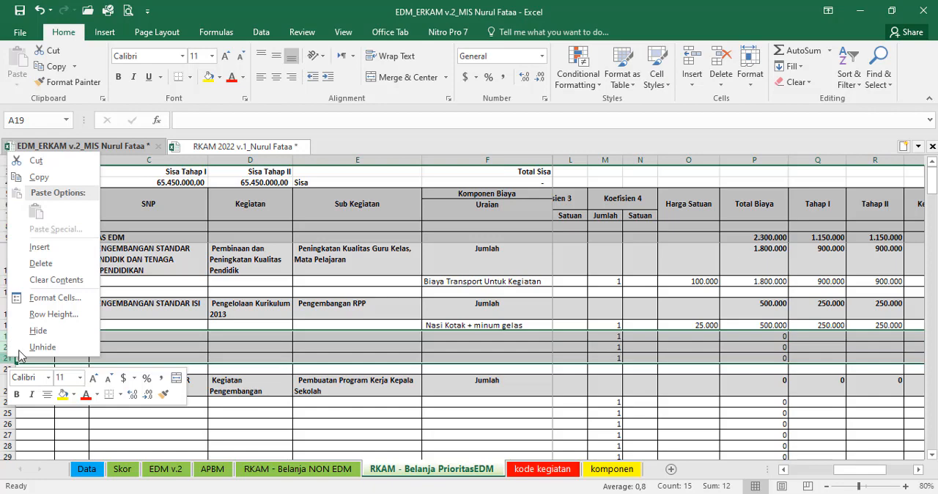
click(40, 331)
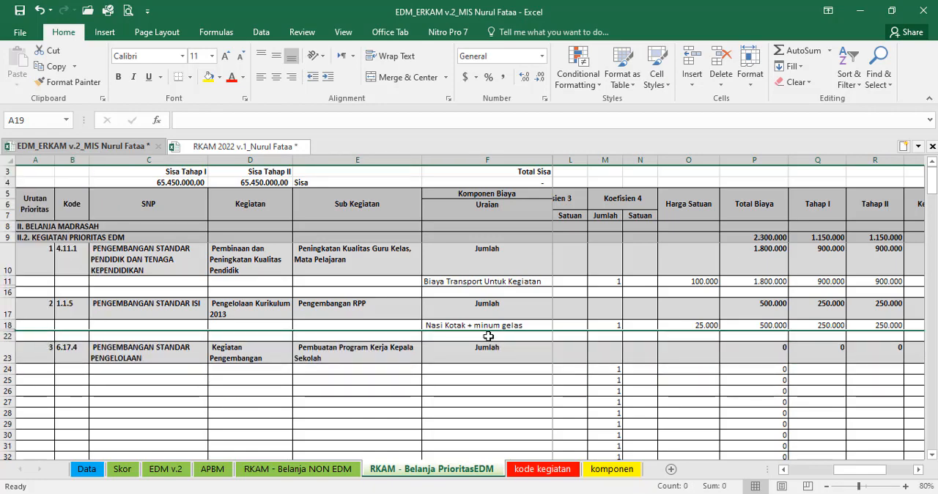
Step: Look over the component rows of the following priorities and select F24, the first component cell under priority 3, Pembuatan Program Kerja Kepala Sekolah
scroll(479, 395, down, 5)
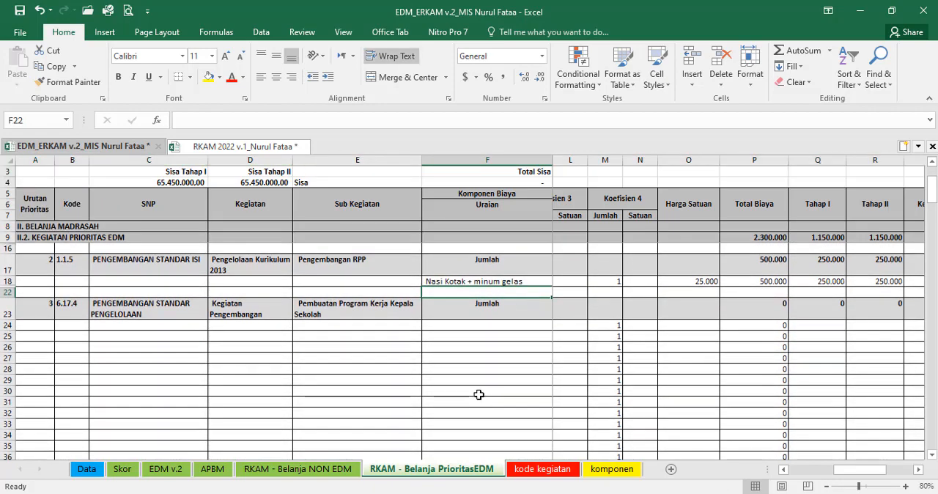
scroll(467, 374, down, 2)
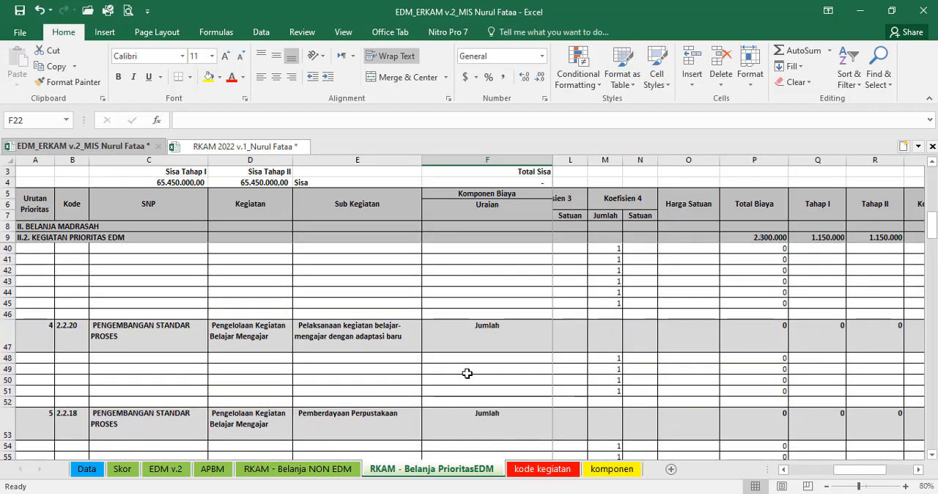
scroll(467, 373, up, 2)
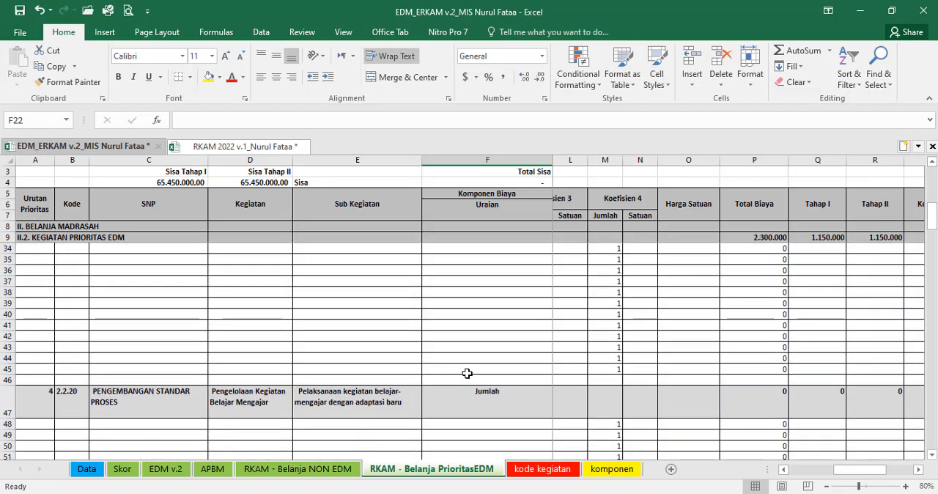
scroll(467, 374, down, 2)
scroll(465, 375, up, 2)
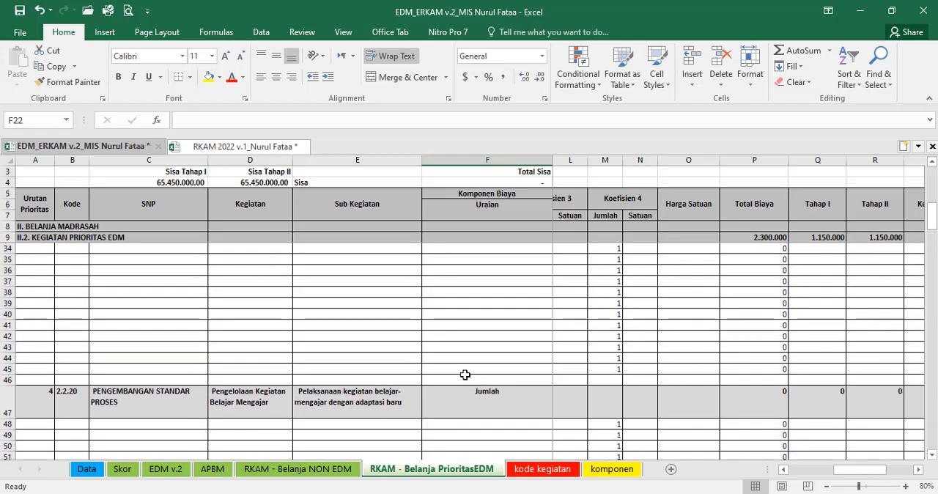
scroll(465, 375, up, 5)
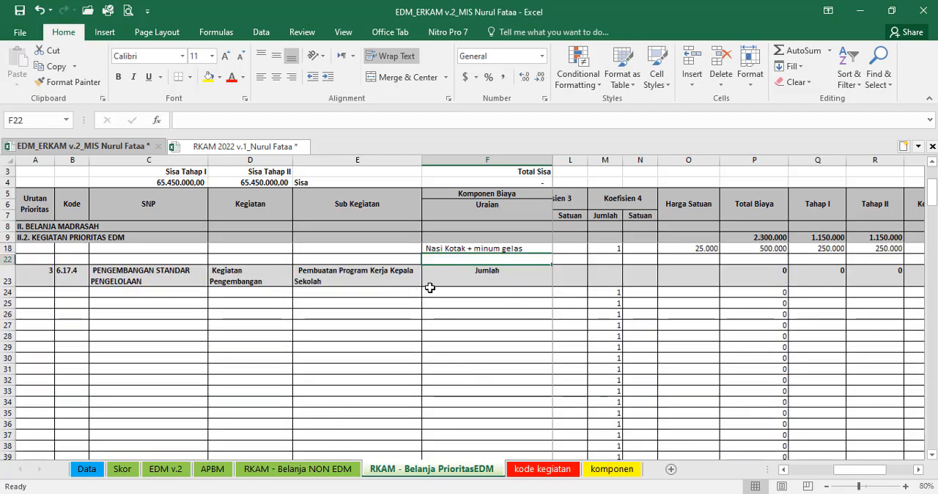
click(431, 290)
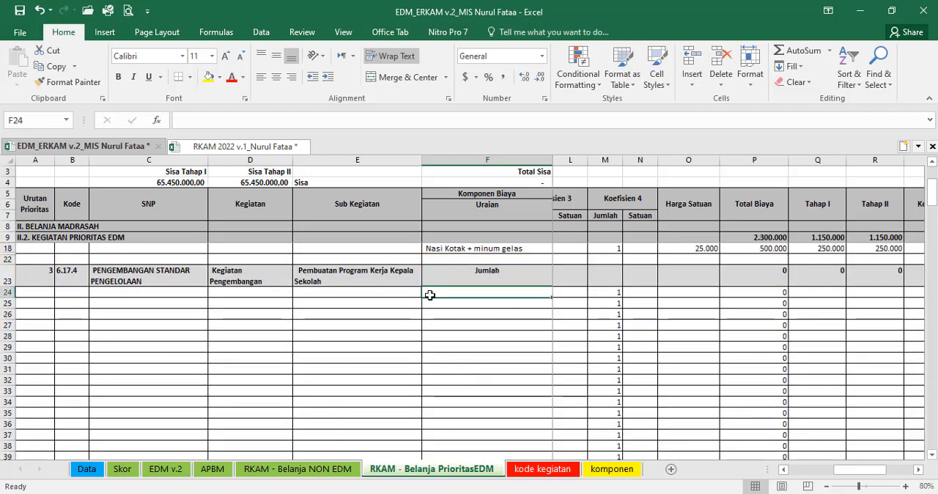
Step: Search the RKAM 2022 e-RKAM sheet for "kerja kepala" and select activity 6.17.4's Biaya Akomodasi and Biaya Perjalanan Dinas/Uang Saku entries in D190:D191
click(227, 148)
click(348, 284)
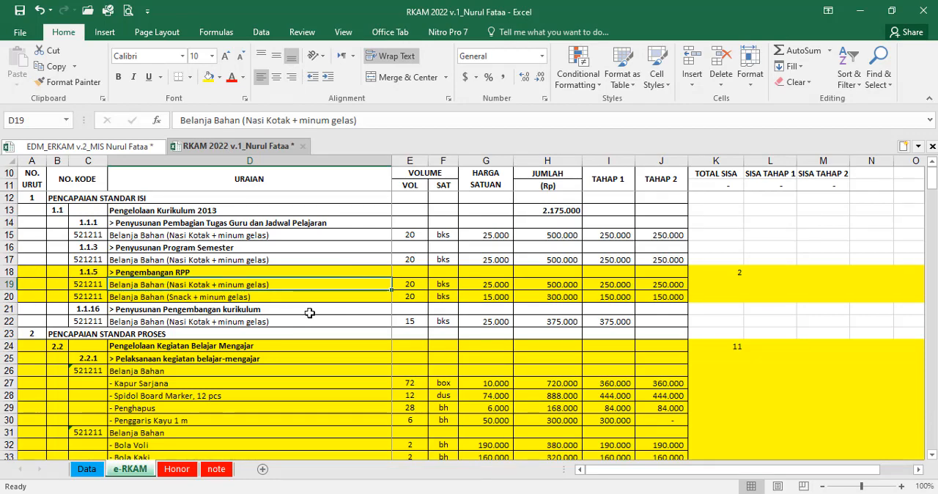
key(ctrl+f)
text(kerja kepala)
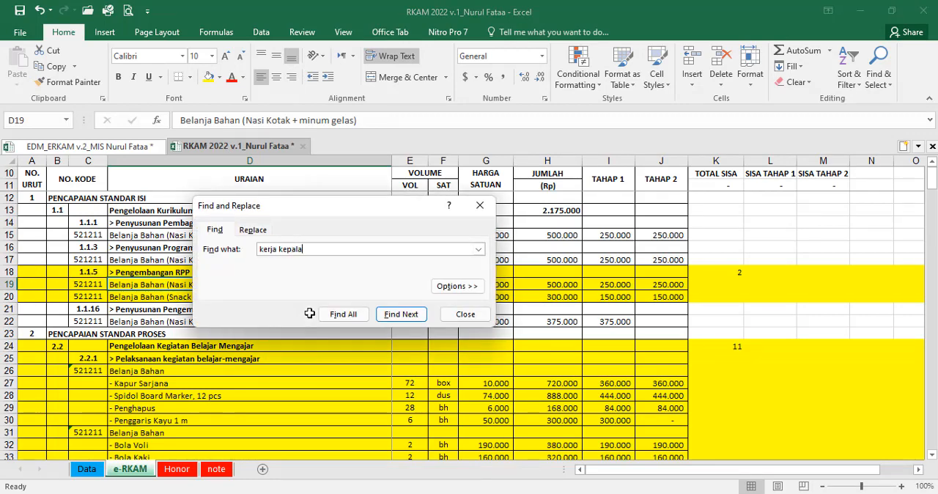
key(Return)
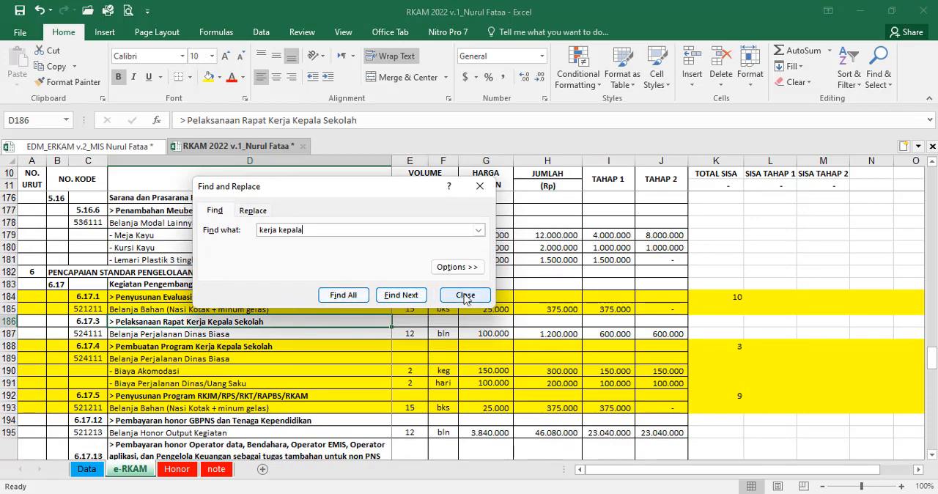
click(470, 309)
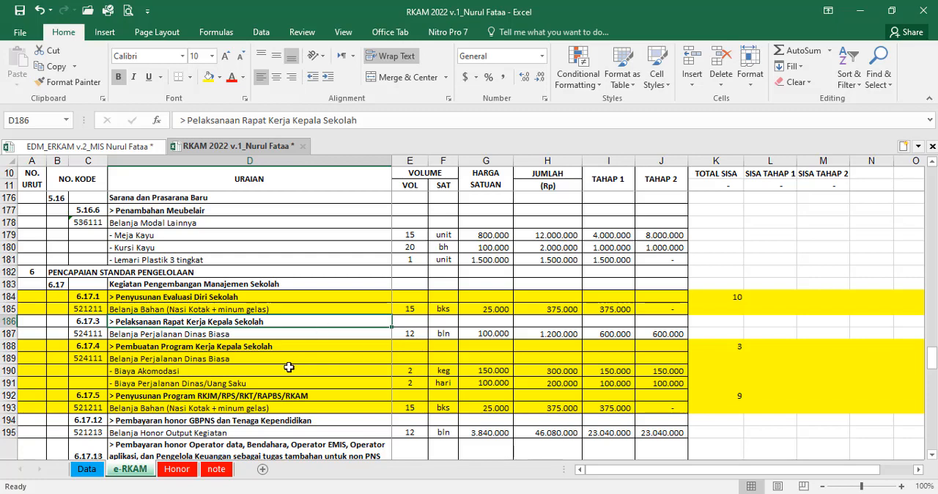
click(230, 362)
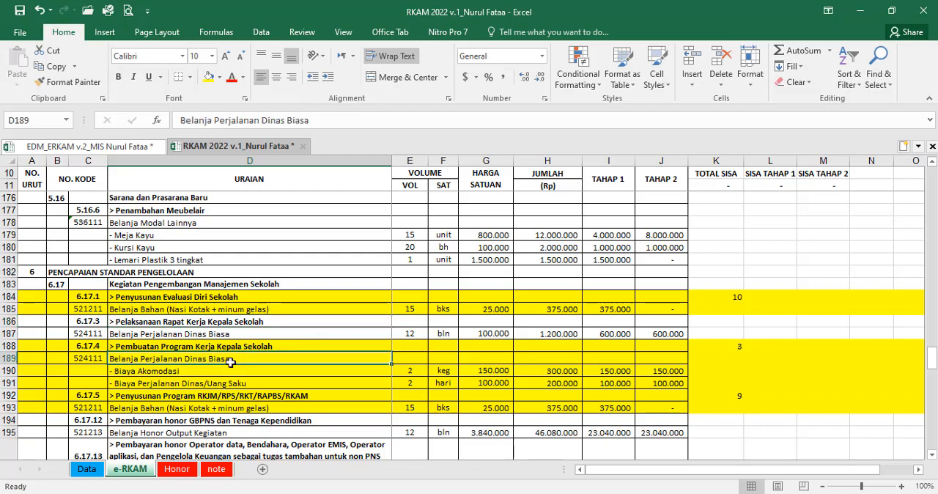
drag(177, 346, 183, 380)
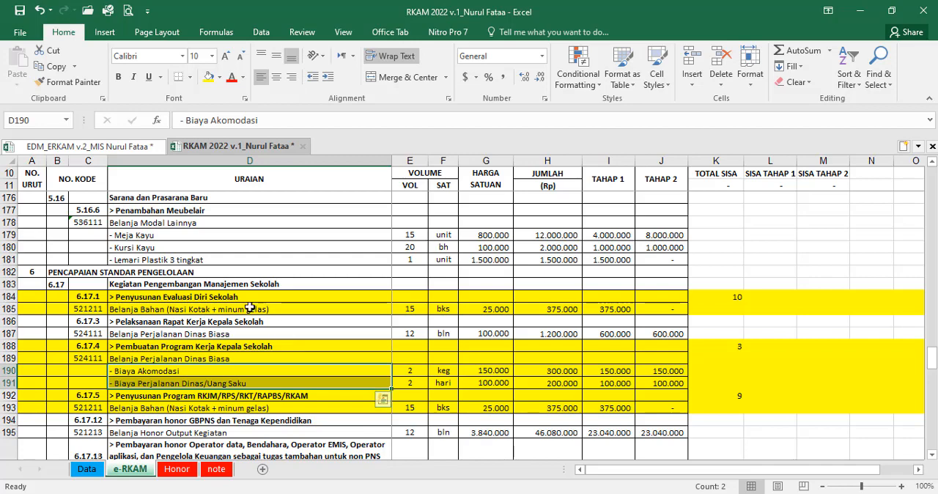
Step: In the EDM_ERKAM v.2 workbook, find "akomodasi" in the komponen sheet and paste Biaya Akomodasi as a value into F24 of the PrioritasEDM sheet
click(84, 146)
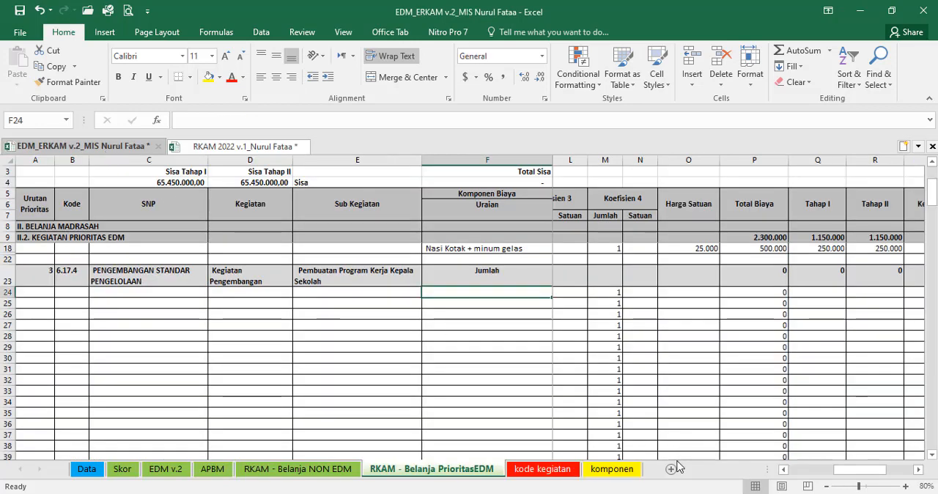
click(620, 470)
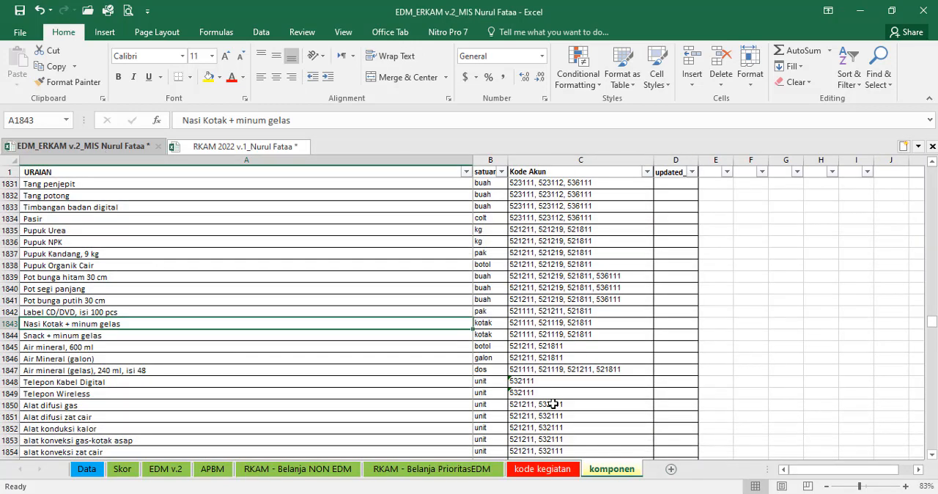
key(ctrl+f)
text(ak)
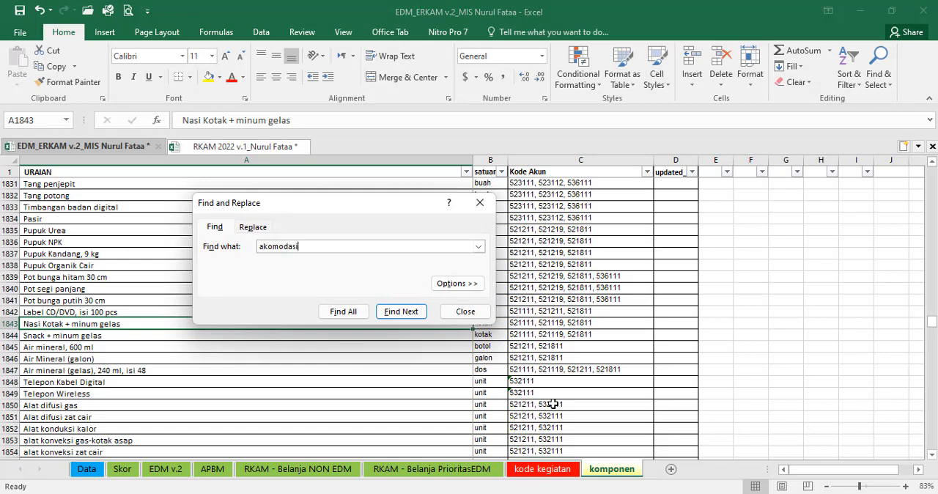
text(omodasi)
key(Return)
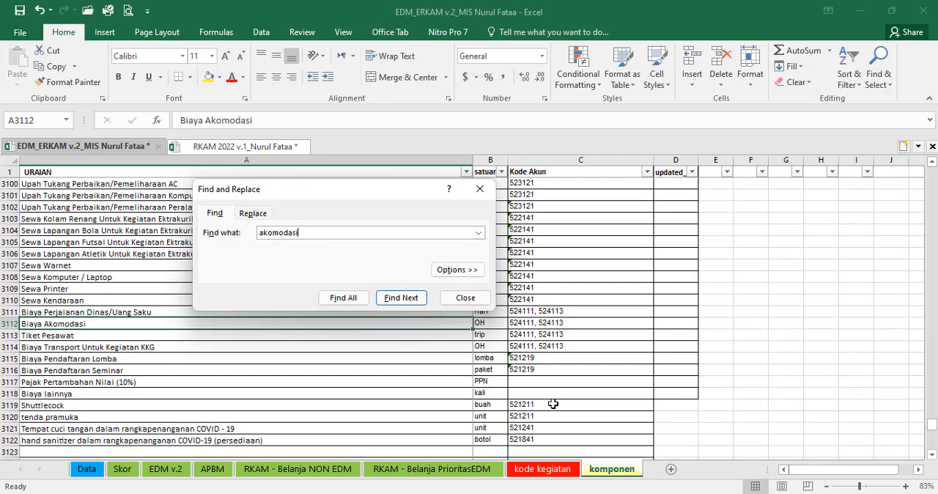
click(465, 298)
key(ctrl+c)
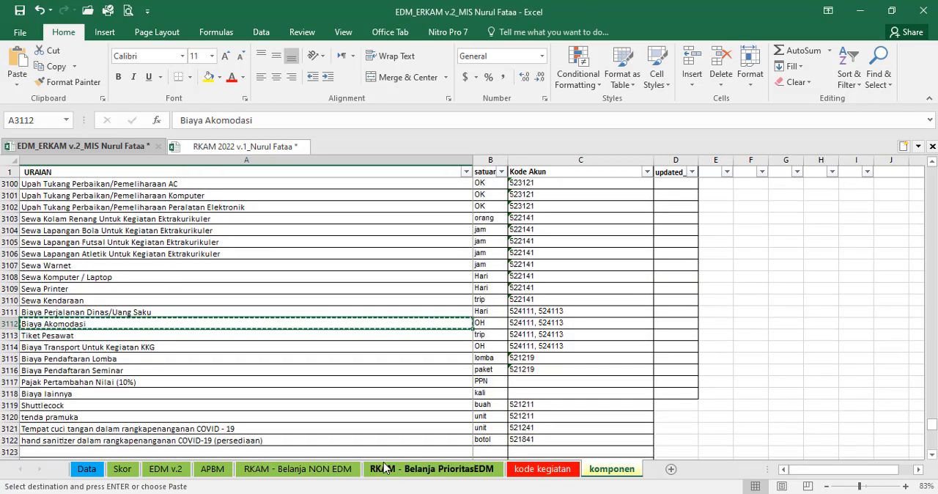
click(414, 469)
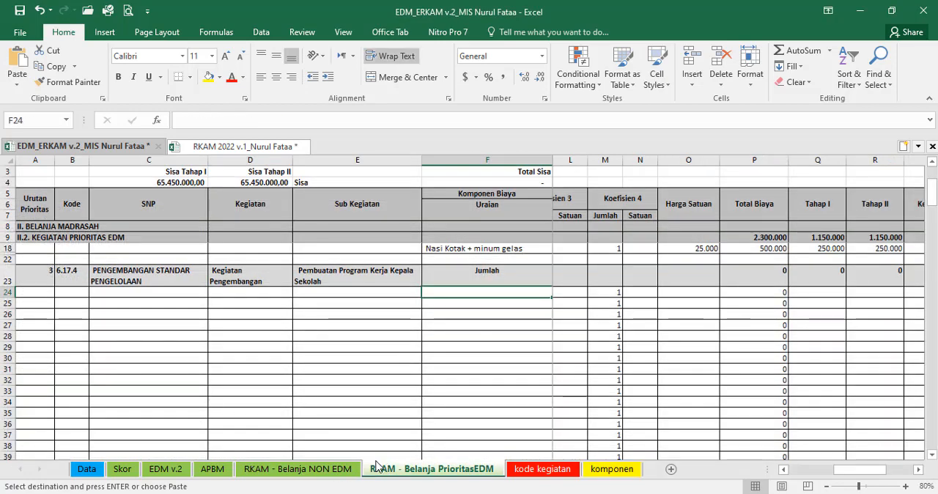
click(17, 84)
click(36, 171)
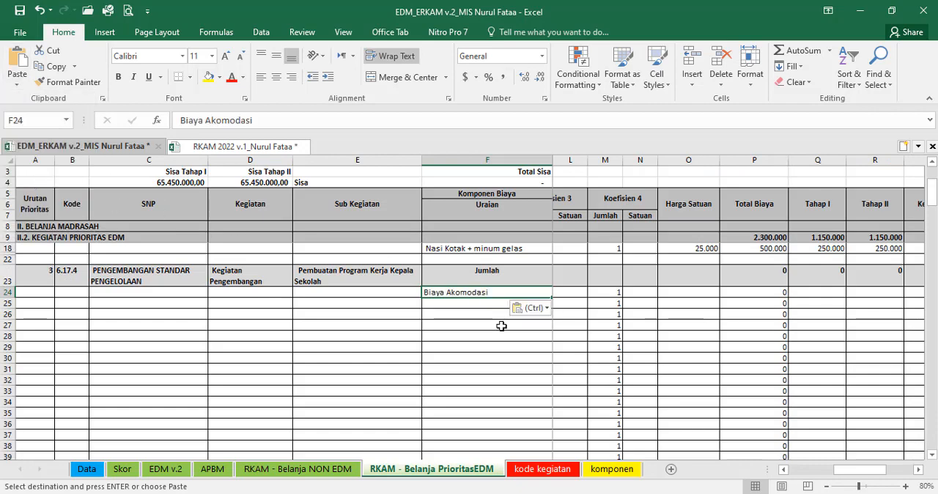
Step: Check the volume and unit of Biaya Akomodasi under activity 6.17.4 in the RKAM 2022 e-RKAM sheet
key(Right)
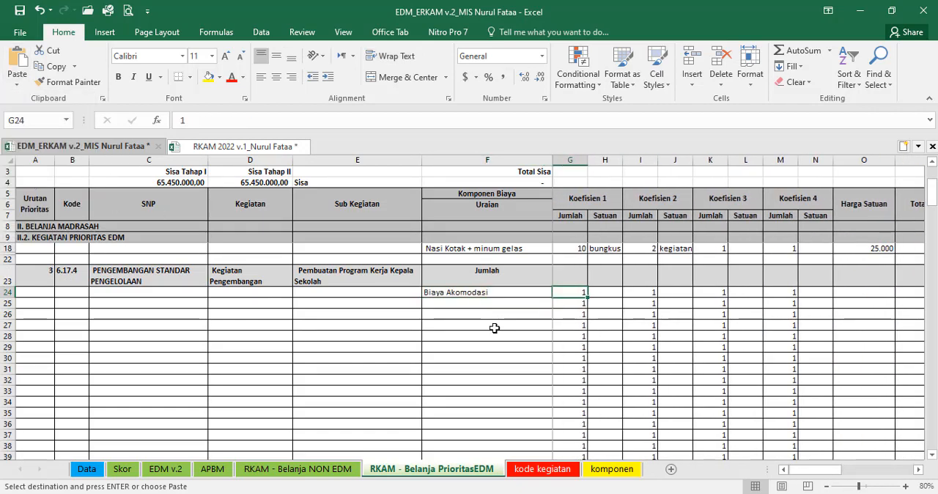
click(242, 146)
click(413, 369)
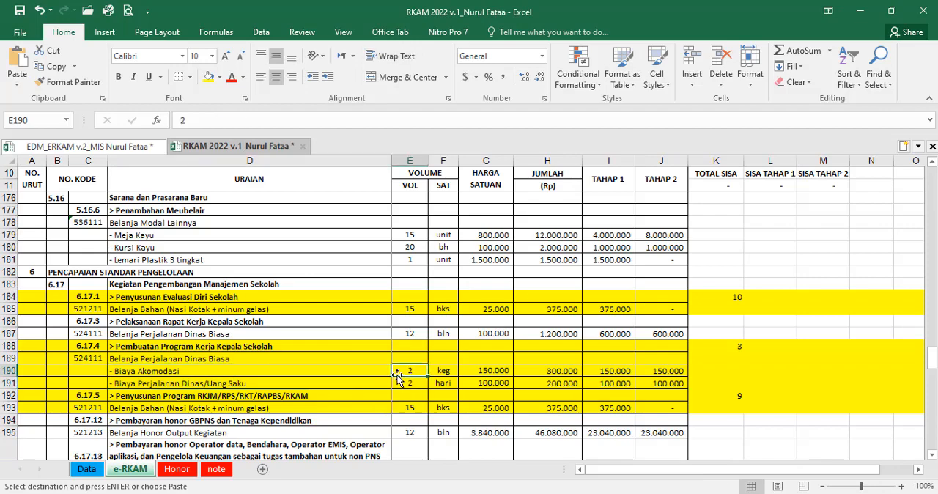
click(138, 148)
key(Escape)
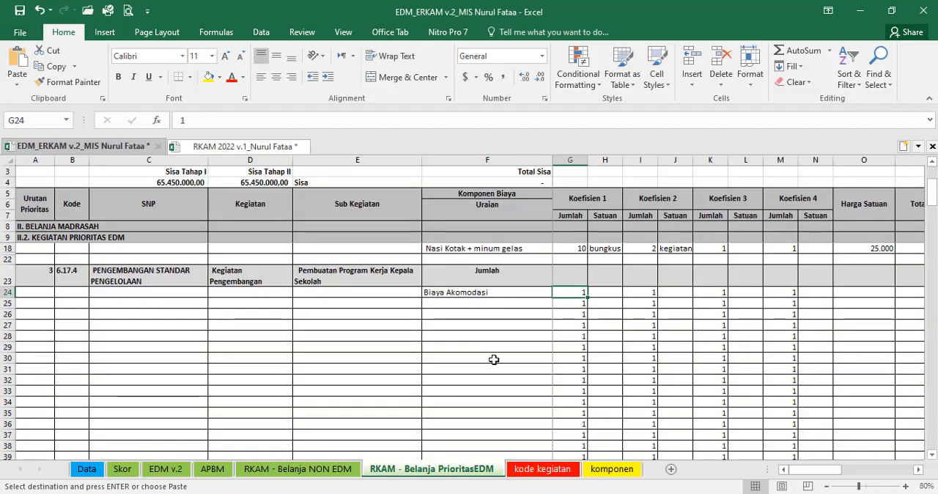
key(Right)
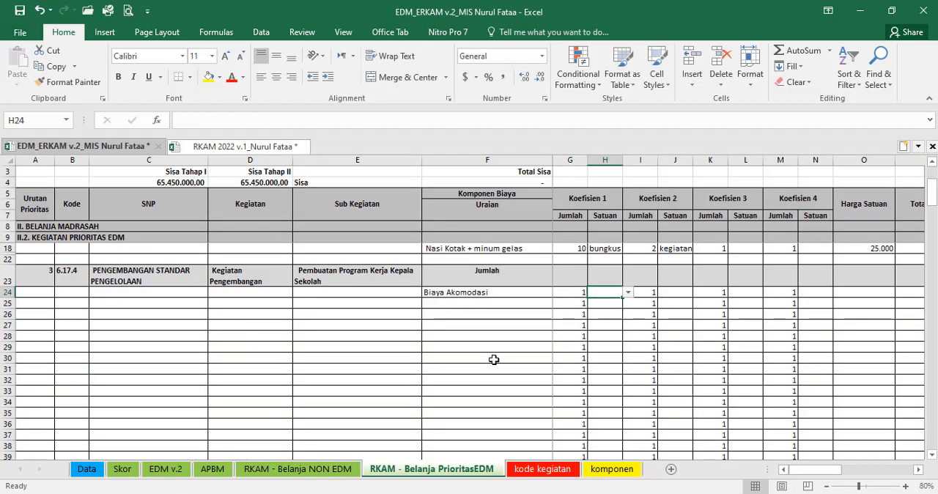
text(ha)
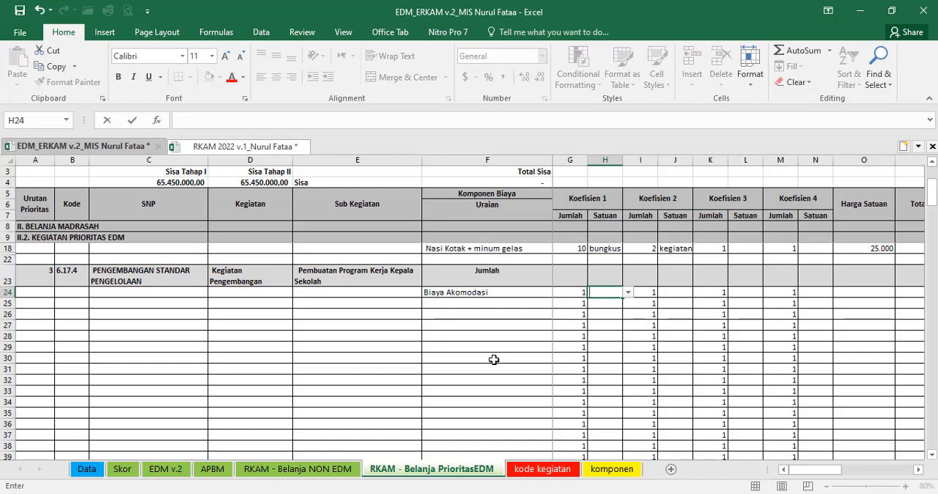
click(241, 146)
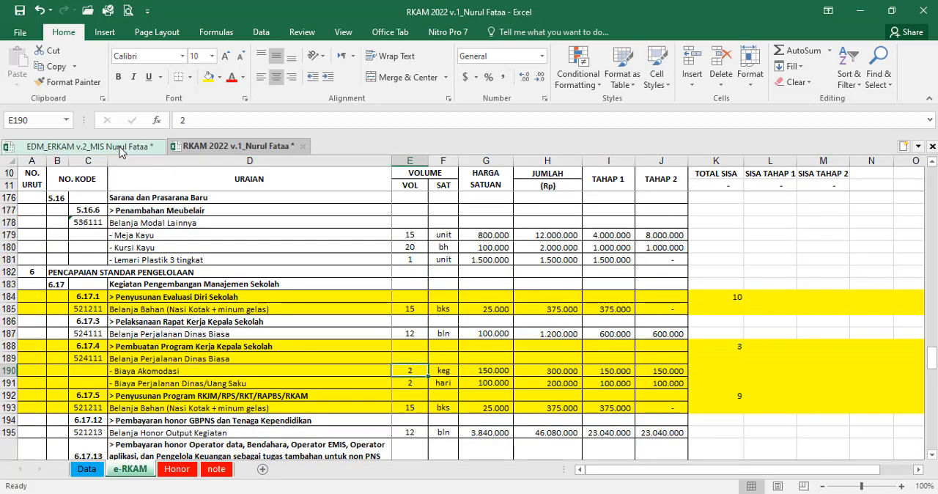
Step: Copy Biaya Akomodasi's unit OH from the komponen sheet and paste it as a value into H24, the Koefisien 1 unit in PrioritasEDM
click(88, 146)
click(610, 469)
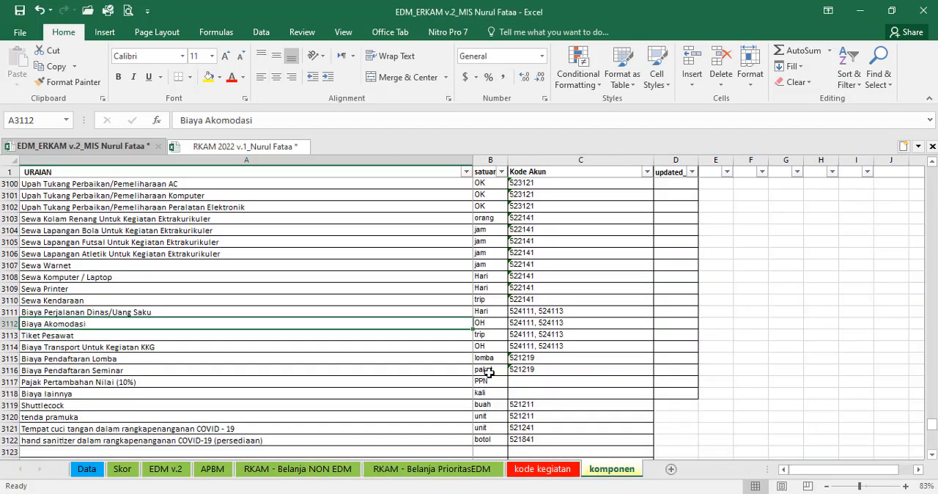
key(Right)
key(ctrl+c)
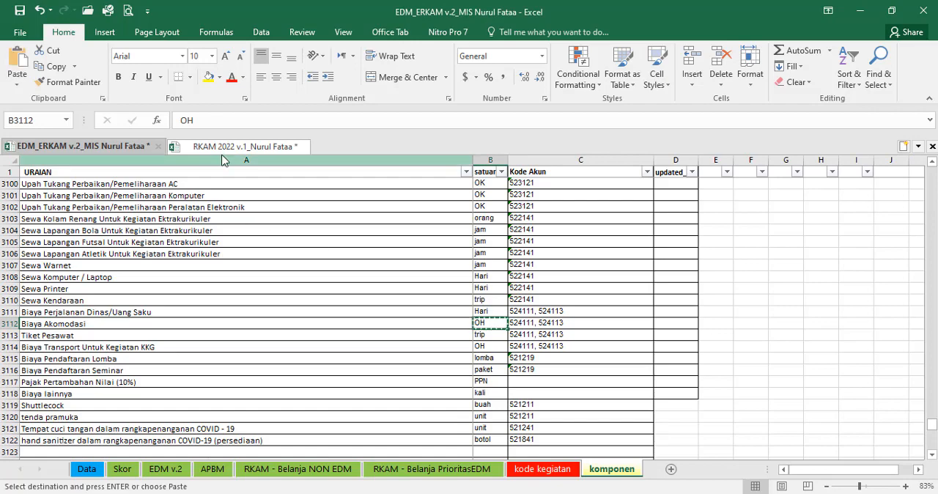
click(242, 146)
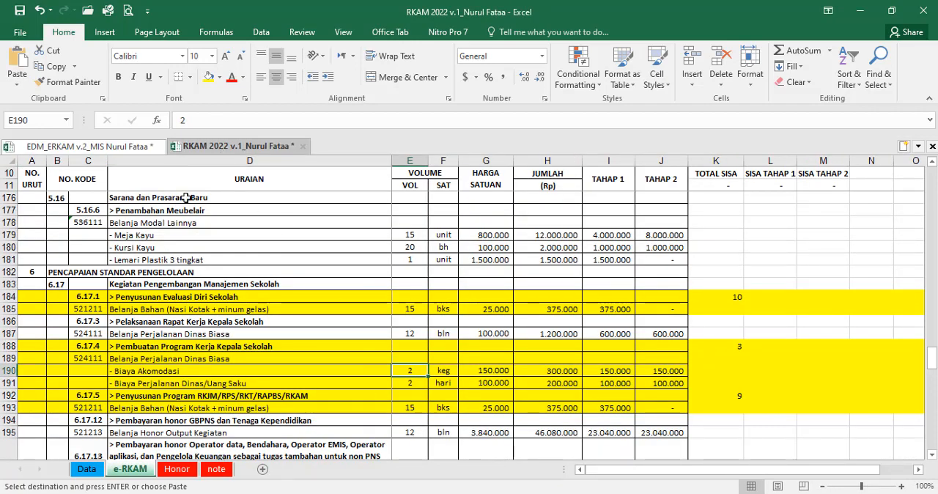
click(88, 146)
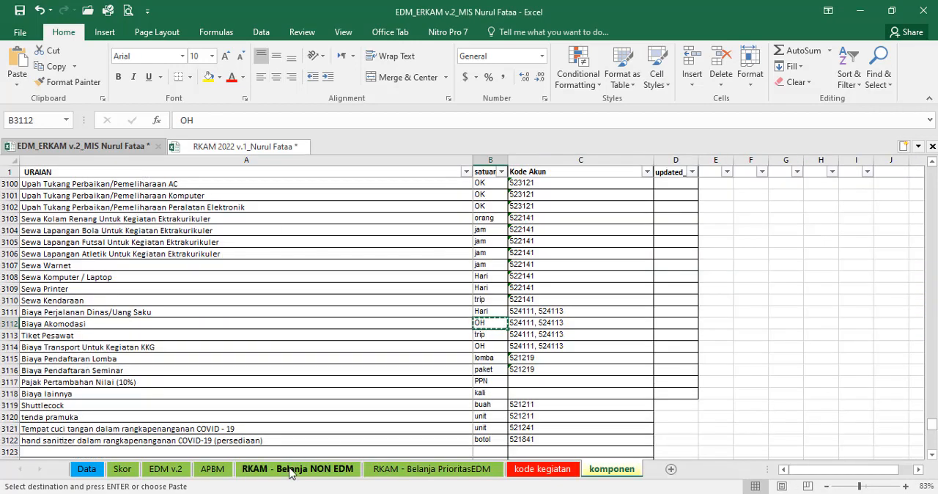
click(431, 469)
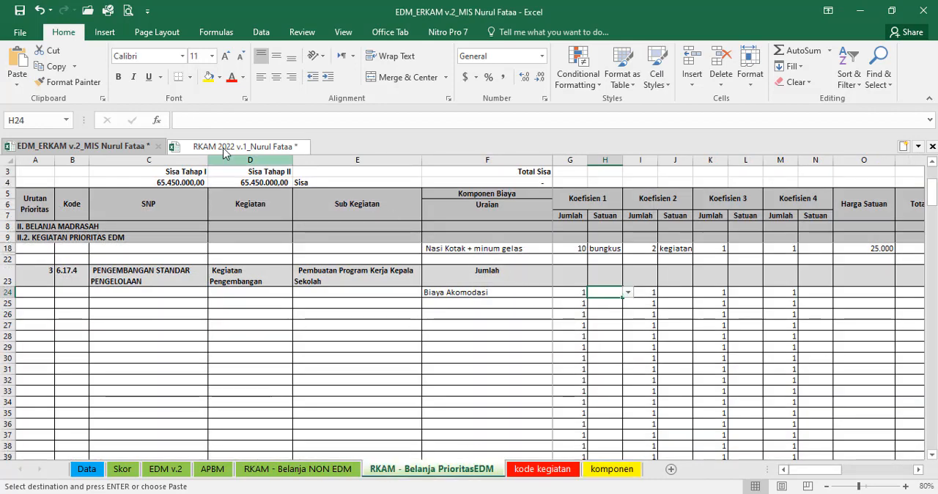
click(17, 84)
click(34, 117)
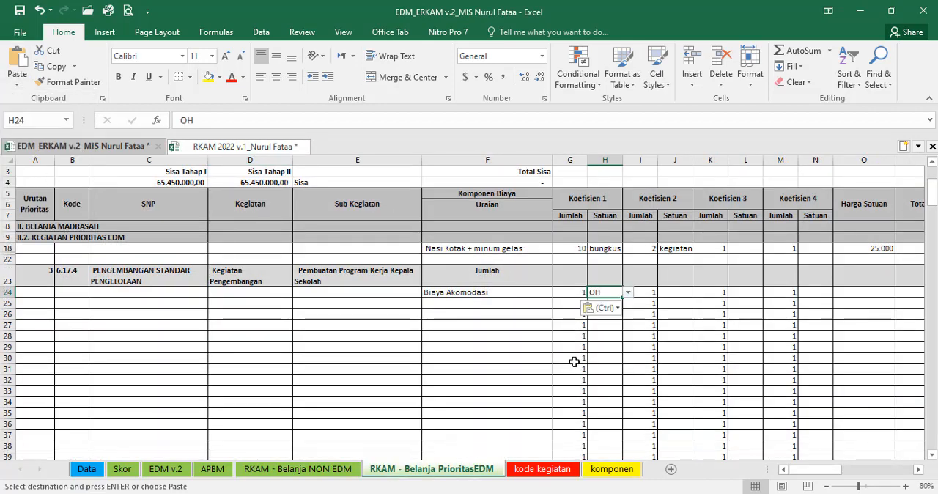
Step: Set row 24's Koefisien 2 to 2 with the unit kegiatan
key(Tab)
text(2)
key(Tab)
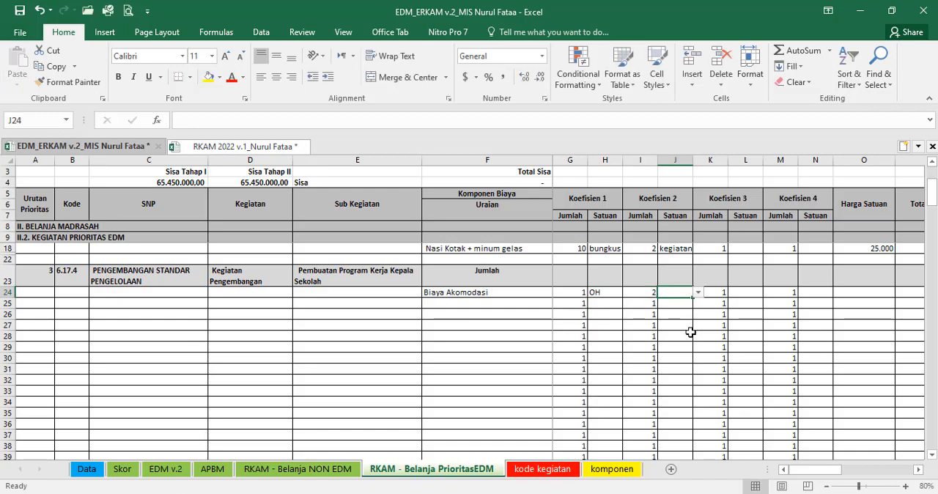
key(Tab)
click(672, 292)
text(kegiatan)
key(Tab)
key(Tab)
key(Tab)
key(Tab)
key(Tab)
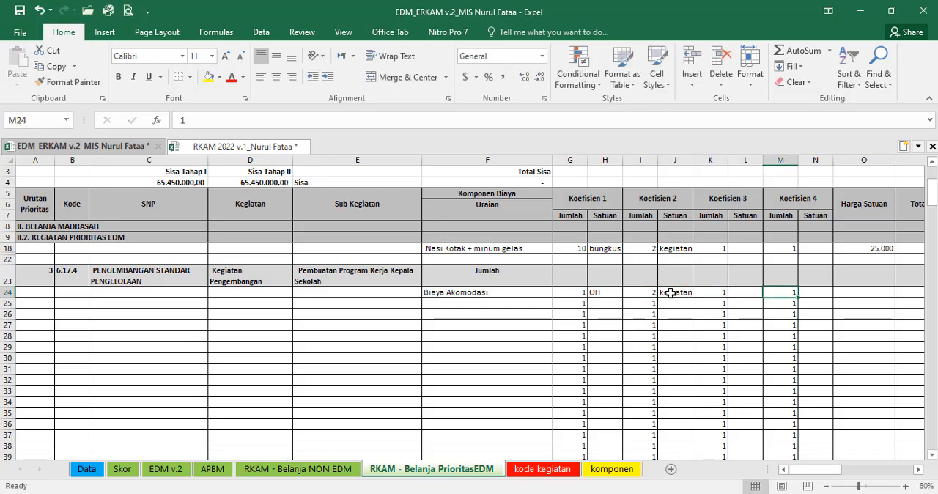
Step: Enter 150000 as the Harga Satuan of Biaya Akomodasi in O24
text(15)
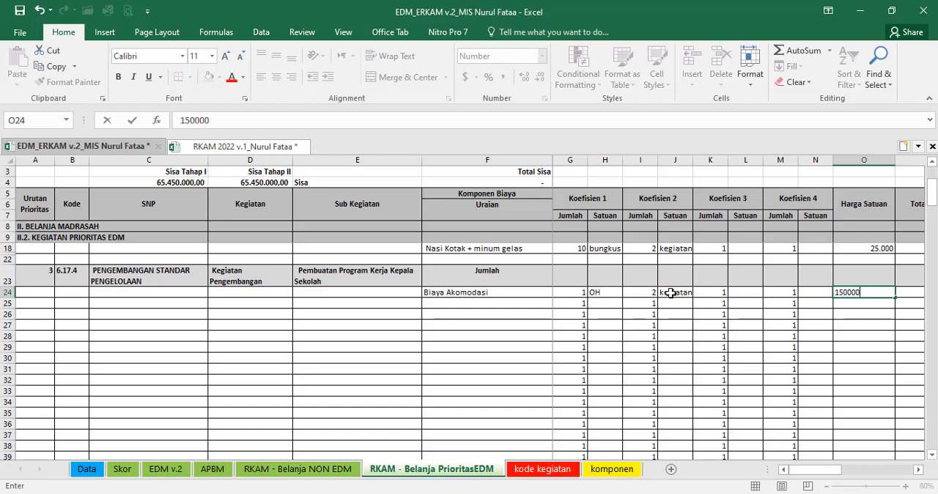
text(0.000)
key(Tab)
key(Tab)
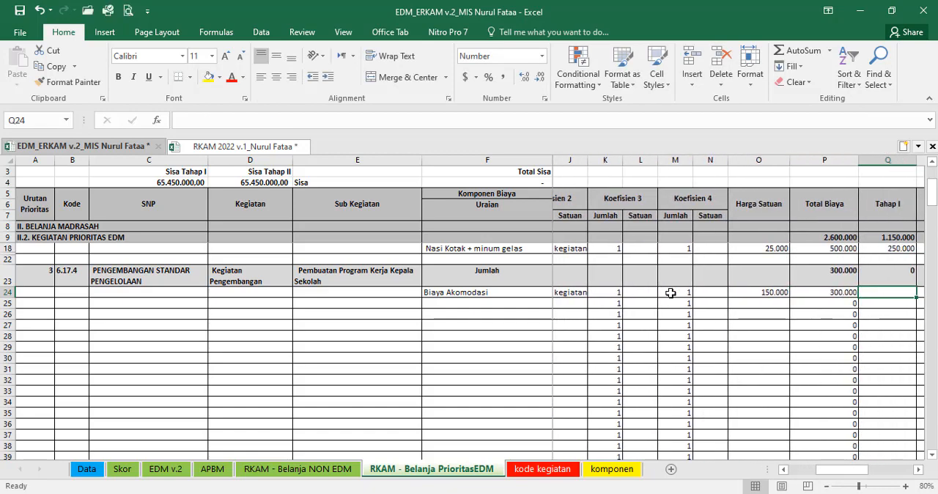
Step: Set row 24's Tahap I amount to =P24/2 and its Tahap II amount to =Q24
text(=)
key(Left)
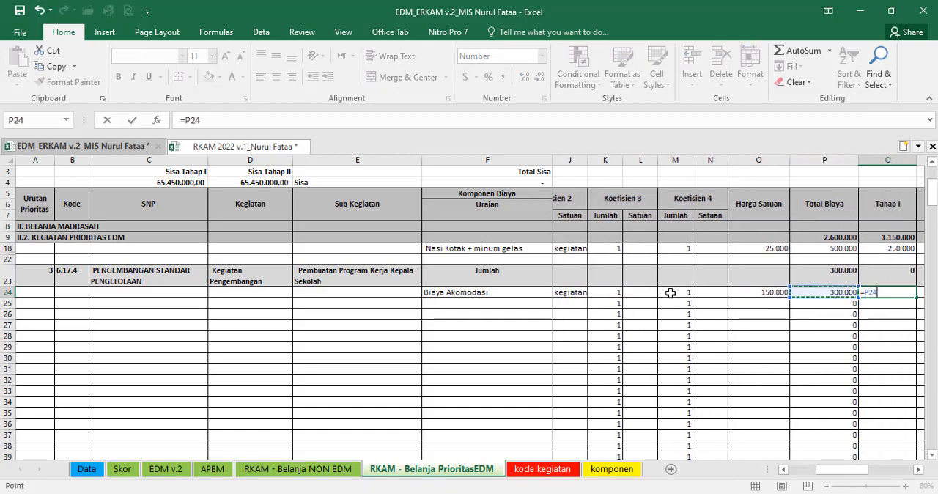
text(/2)
key(Tab)
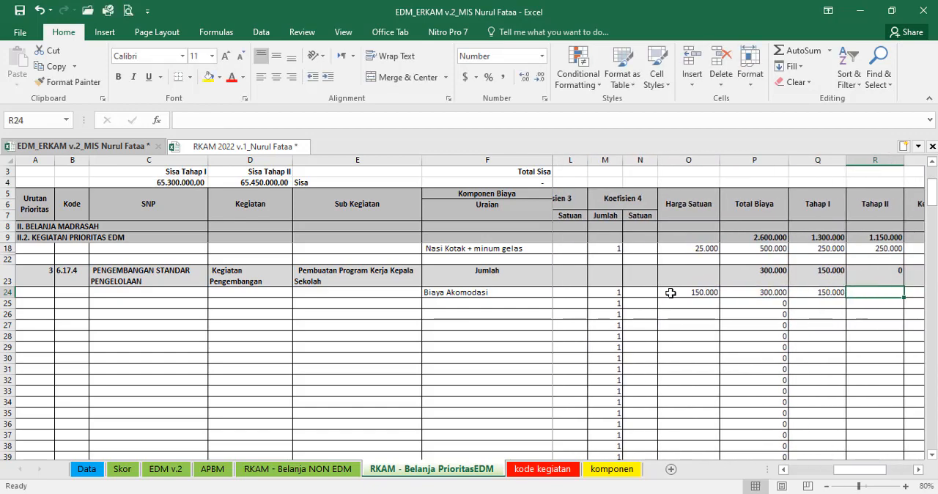
text(=)
key(Left)
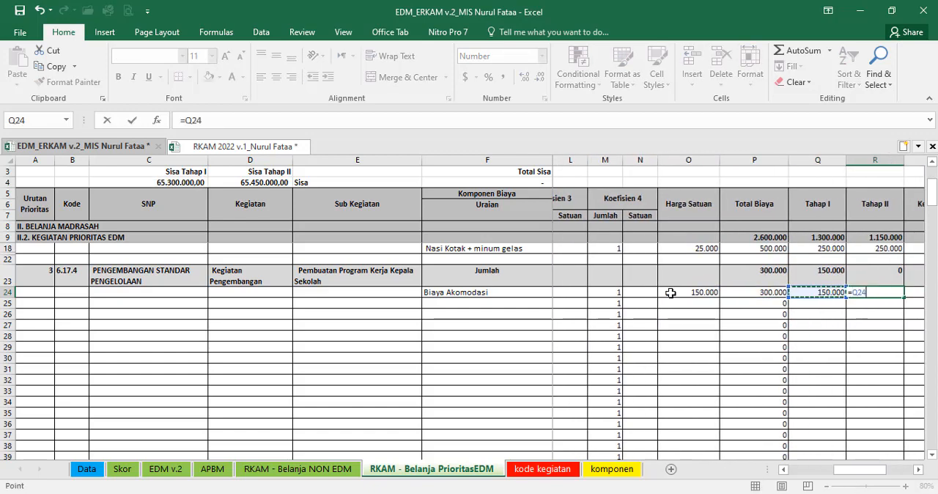
key(Return)
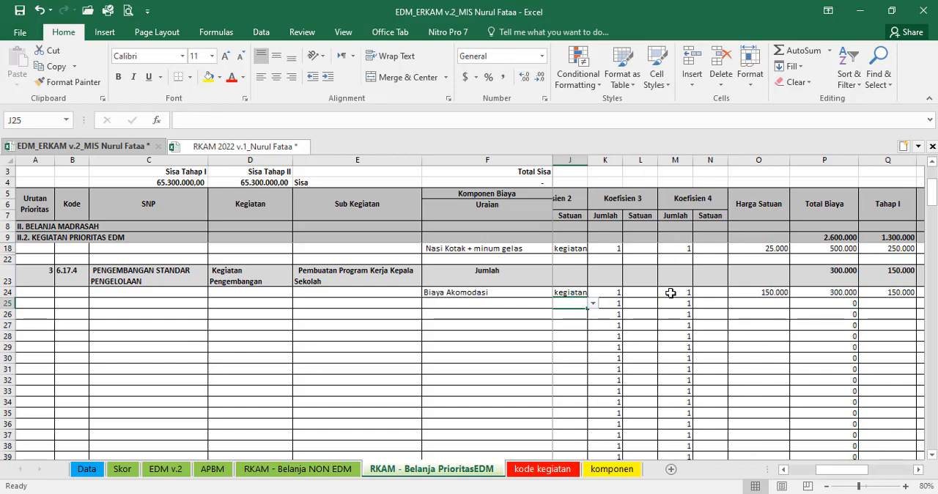
click(565, 294)
key(Right)
key(Right)
key(Right)
key(Right)
key(Right)
key(Right)
key(Right)
key(Right)
key(Right)
key(Right)
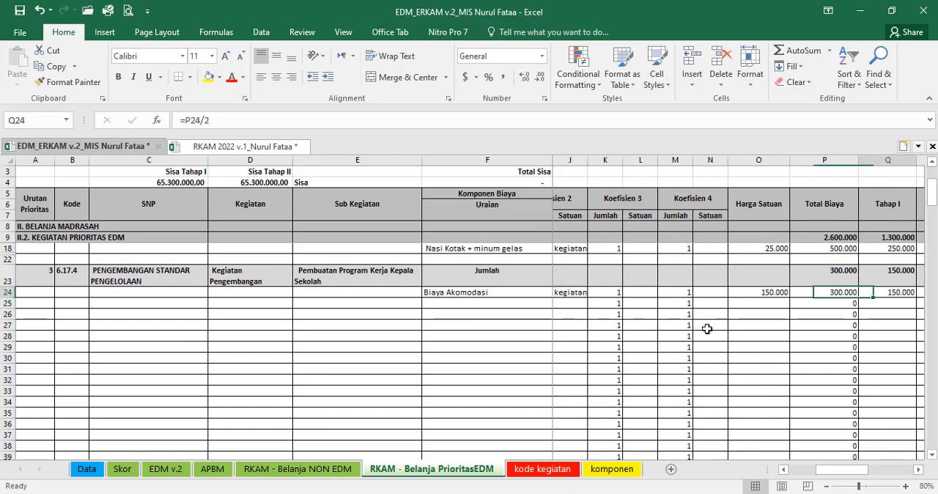
click(891, 210)
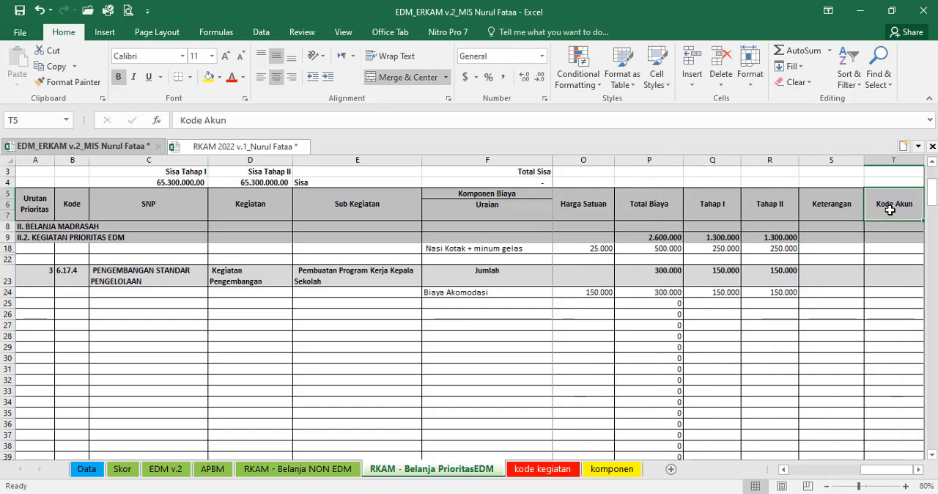
scroll(861, 333, up, 2)
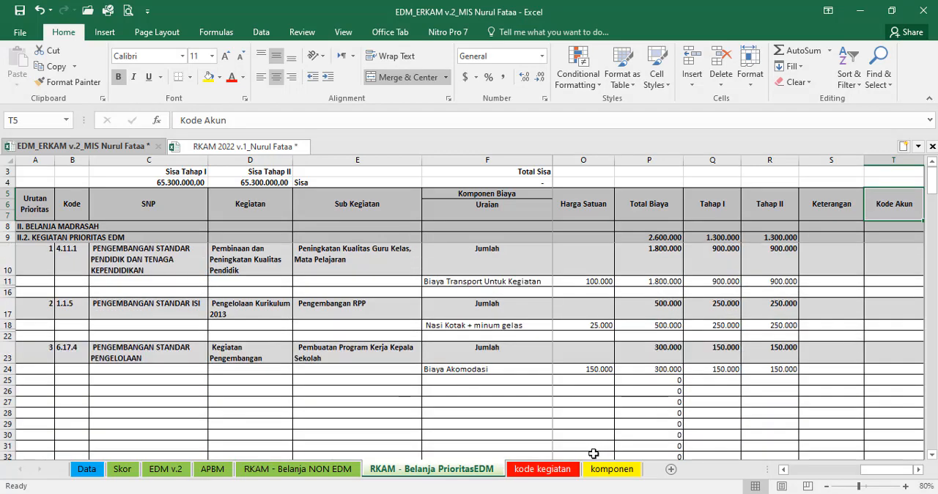
click(611, 469)
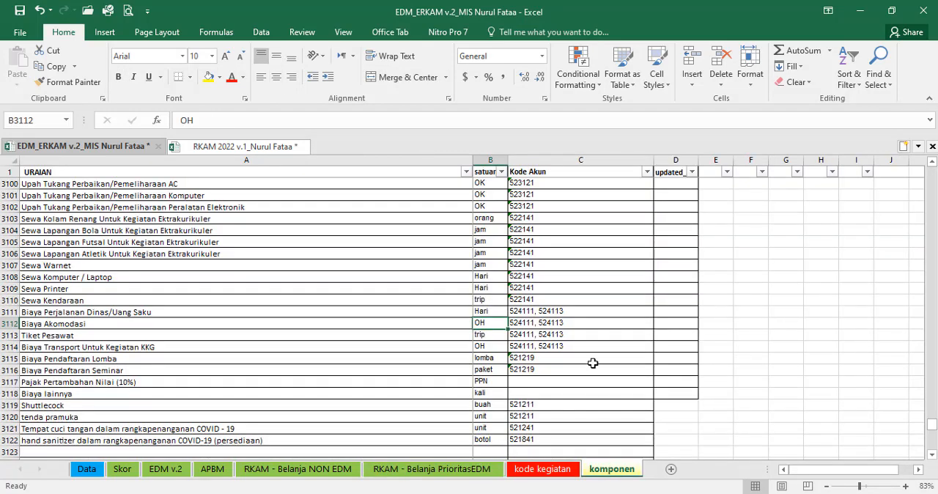
key(Right)
key(ctrl+c)
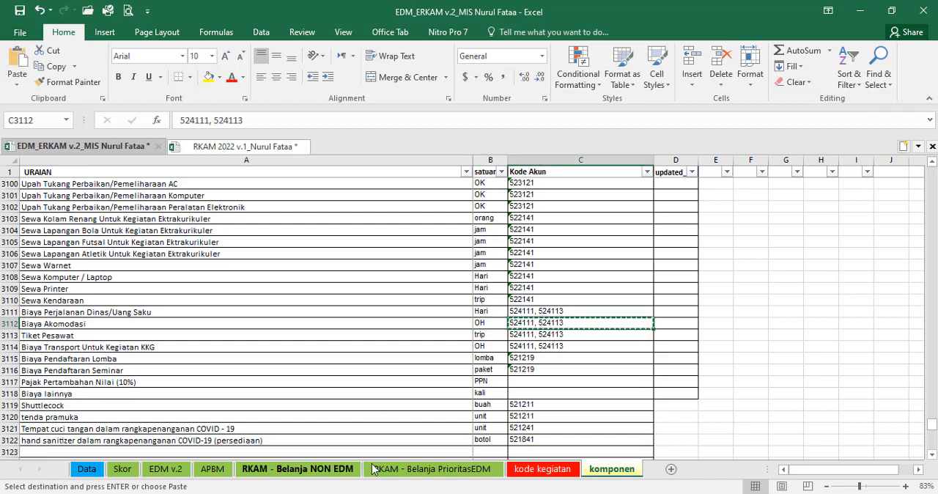
click(374, 469)
click(874, 365)
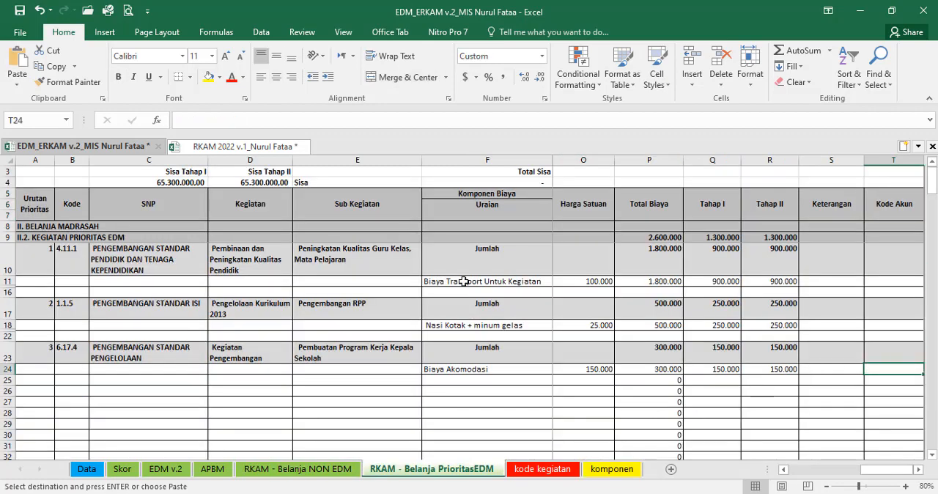
click(33, 170)
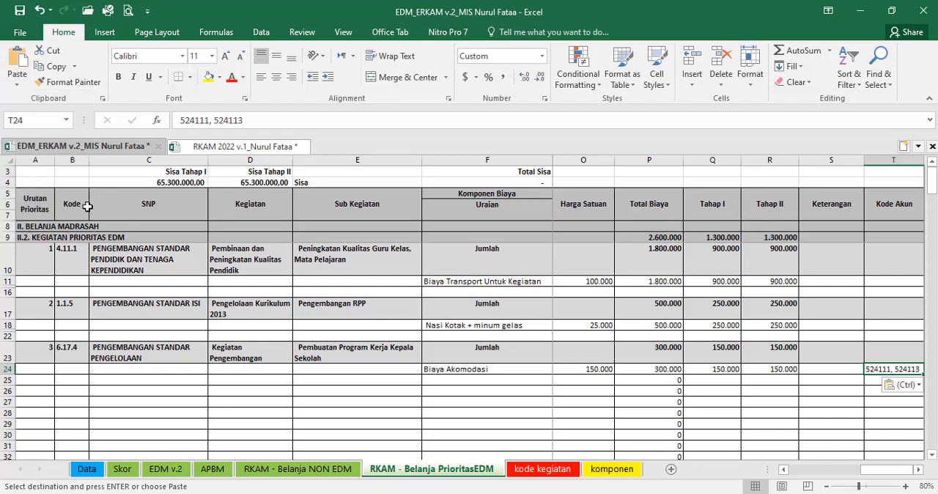
Step: Find "nasi ko" in the komponen sheet, then paste Nasi Kotak + minum gelas's account codes 521111, 521119, 521811 as values into T18 under Kode Akun
click(608, 469)
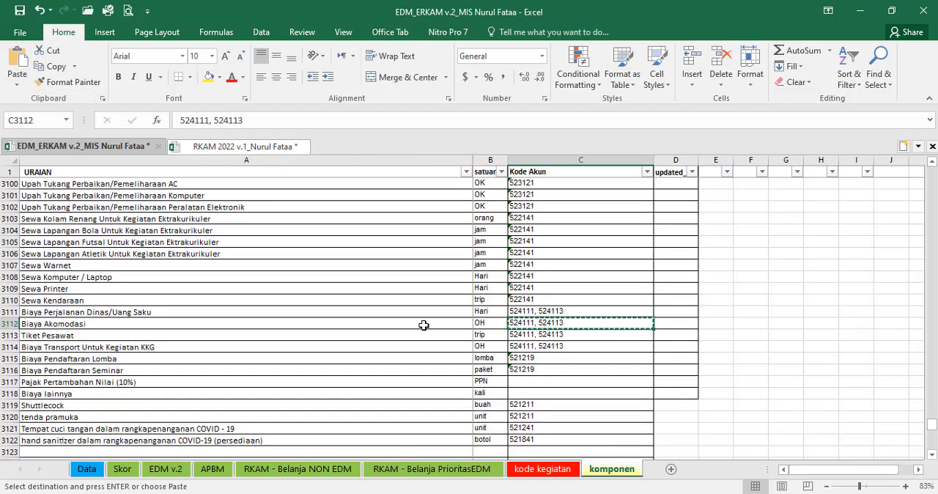
key(ctrl+f)
text(na)
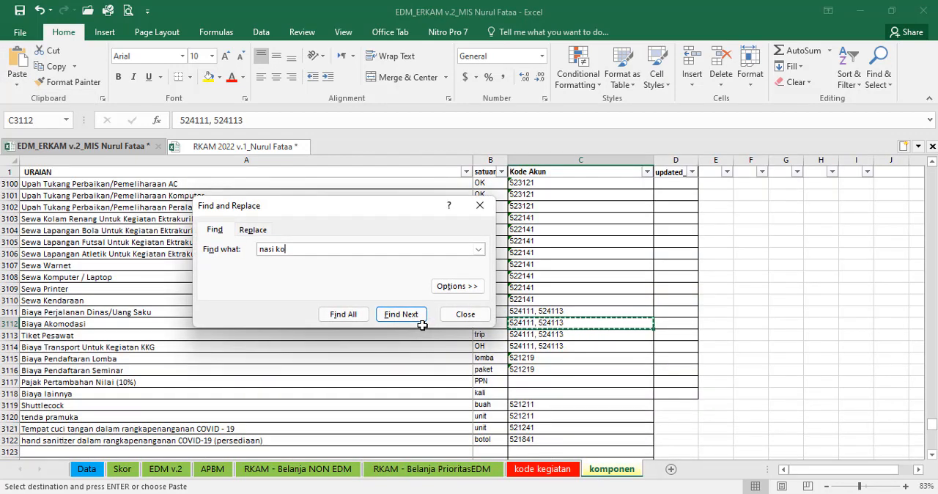
text(si ko)
click(401, 314)
click(465, 314)
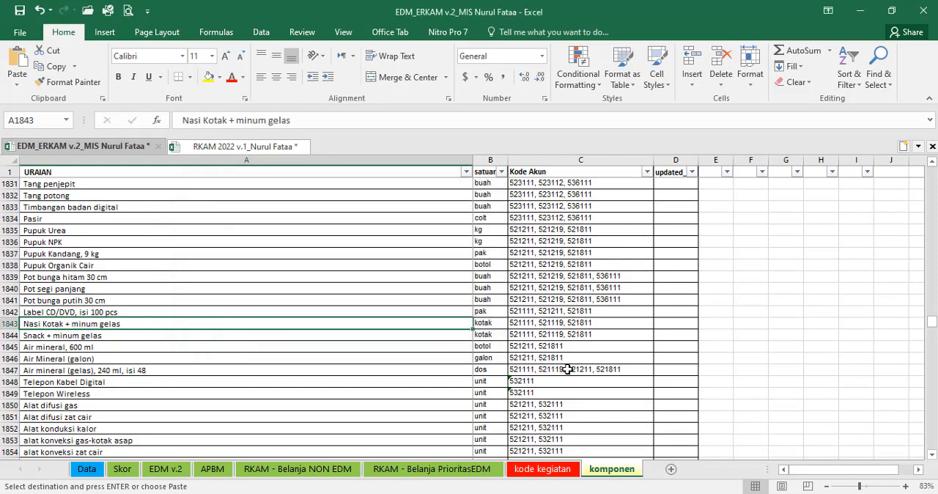
key(Right)
key(Right)
click(433, 468)
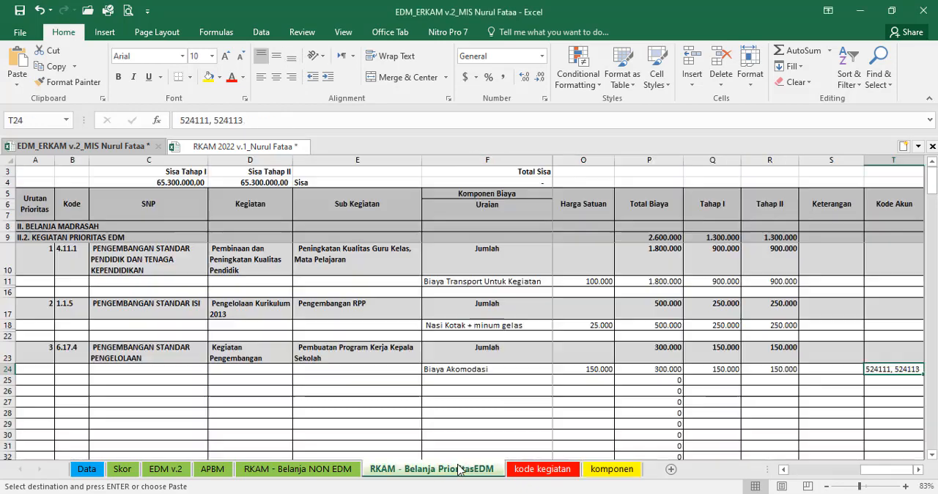
click(877, 326)
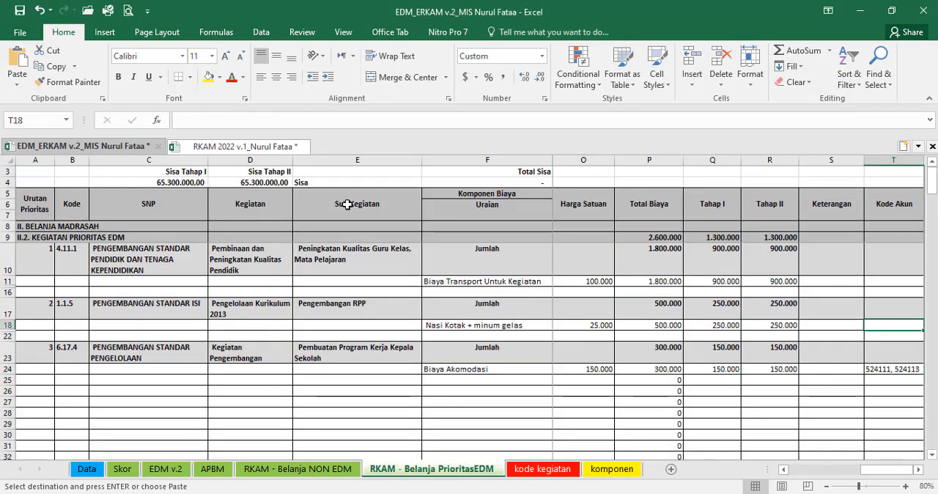
click(17, 80)
click(37, 173)
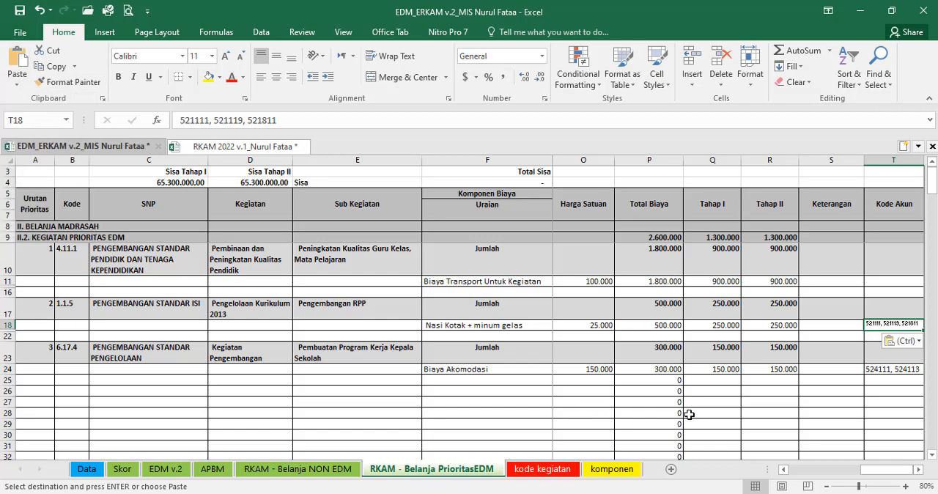
click(612, 469)
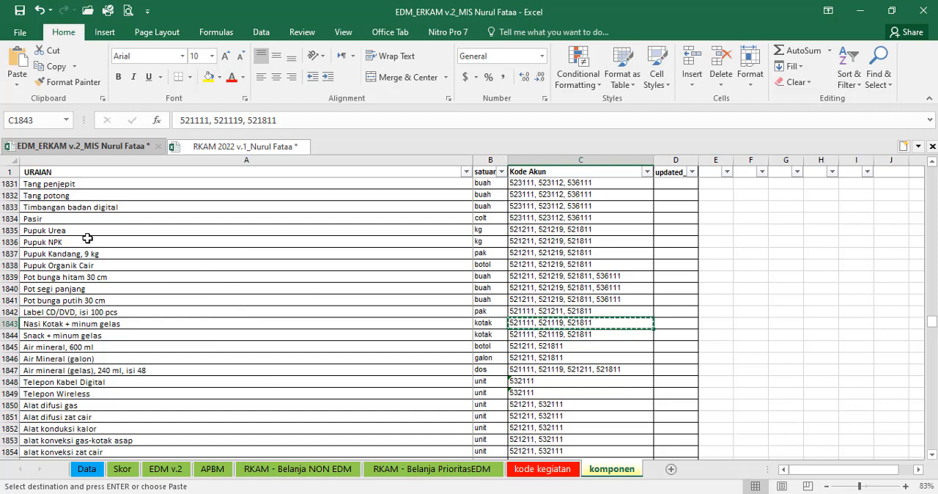
click(286, 292)
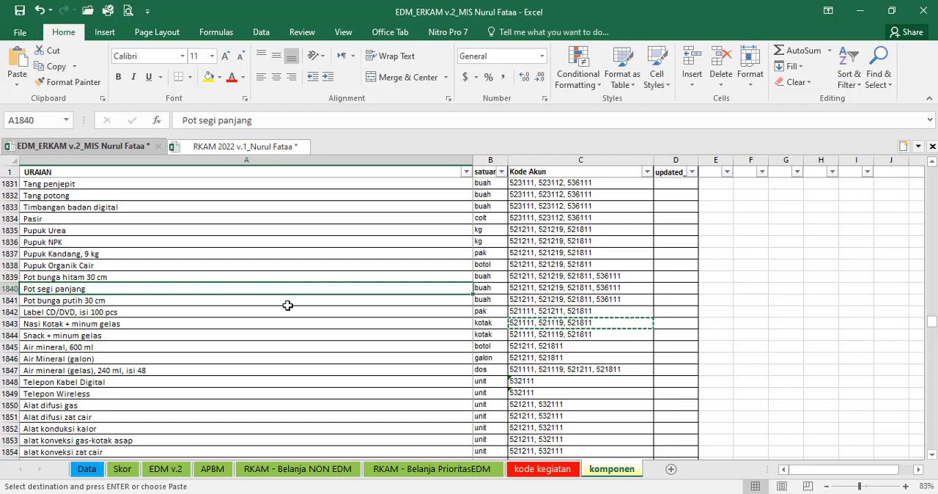
key(ctrl+f)
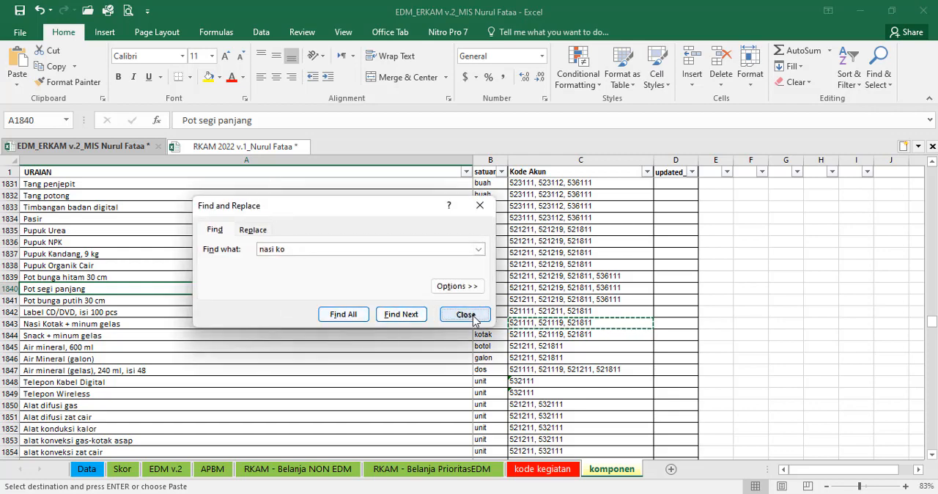
click(465, 313)
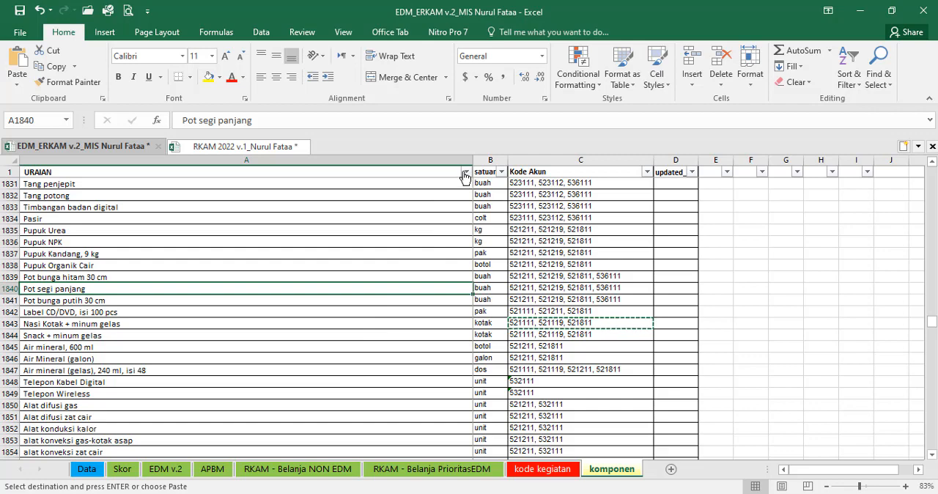
Step: Filter the URAIAN column of the komponen sheet by "nasi kotak"
click(465, 174)
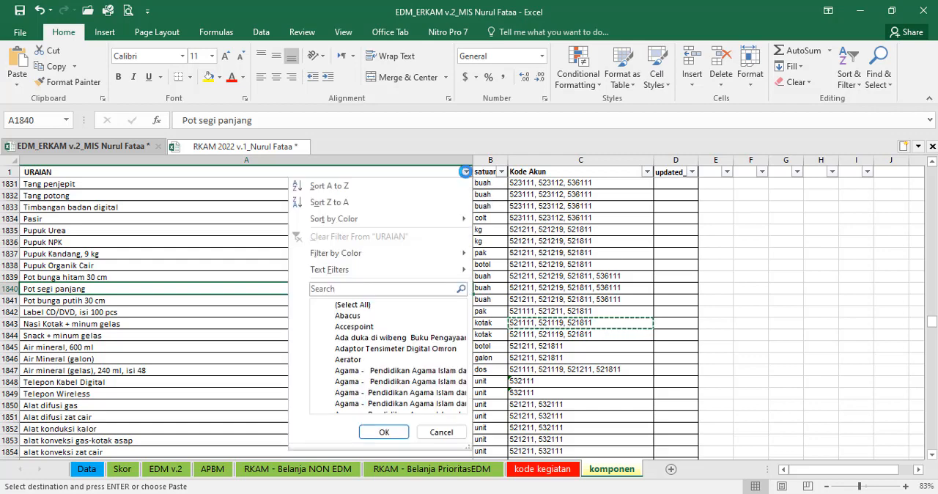
click(351, 288)
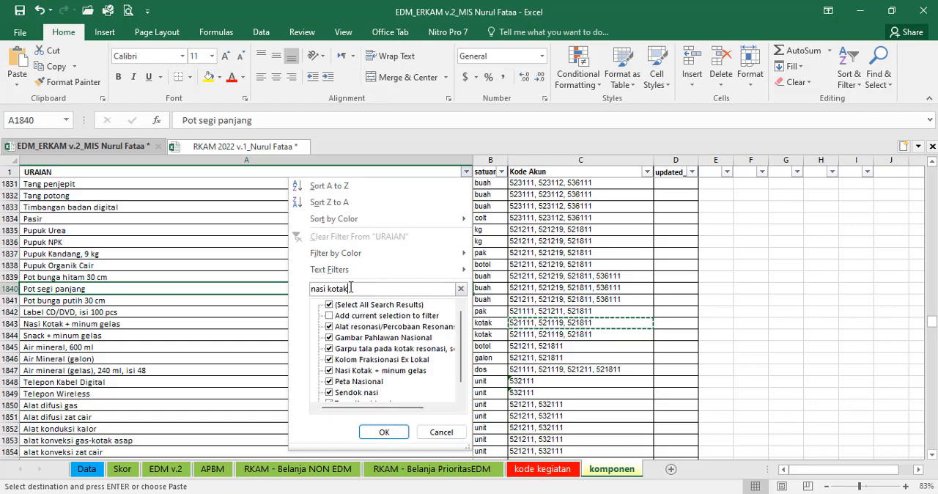
click(384, 432)
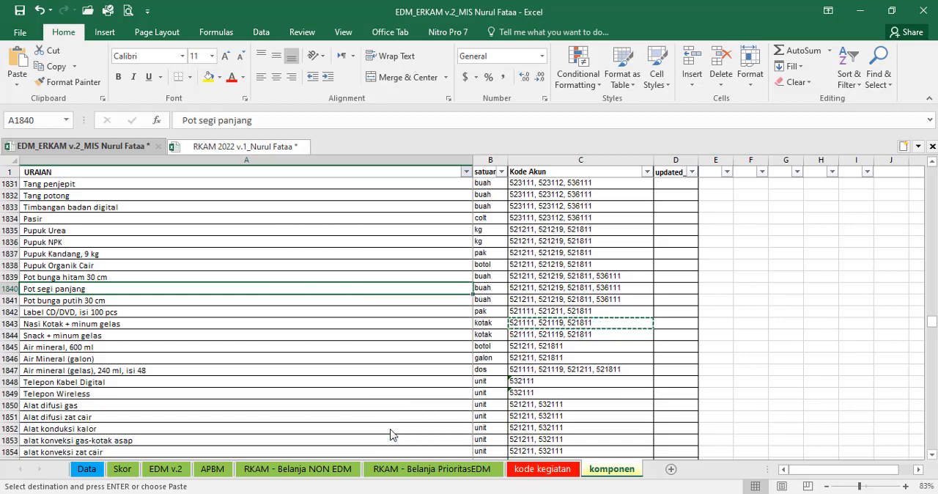
Step: Copy Nasi Kotak + minum gelas from komponen and paste it as values into F18 of RKAM - Belanja PrioritasEDM
click(125, 183)
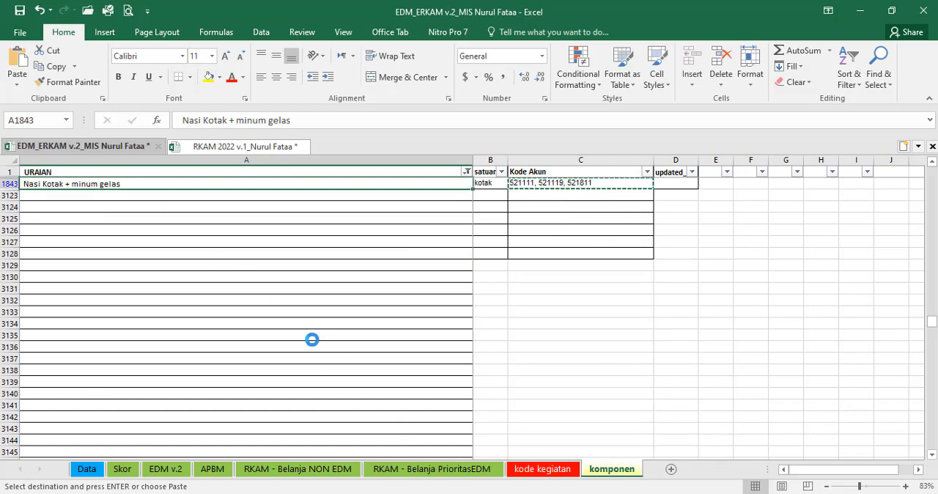
key(ctrl+c)
click(433, 469)
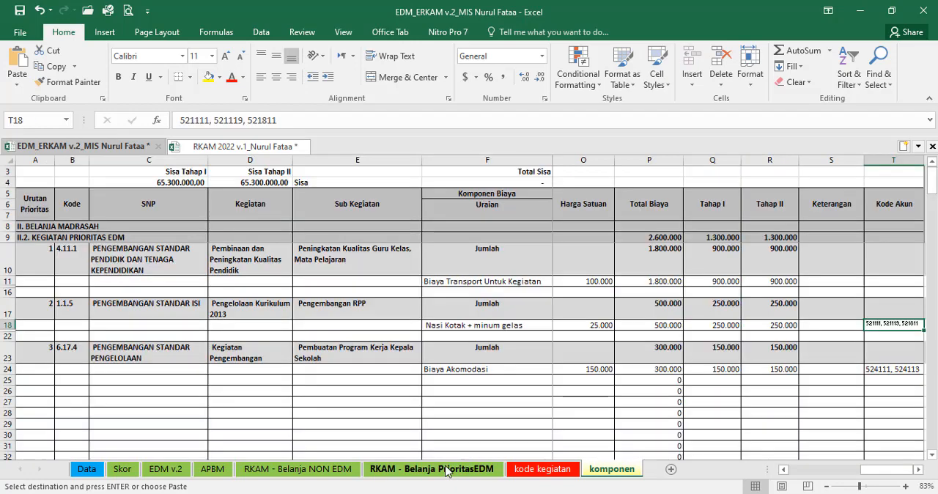
click(458, 325)
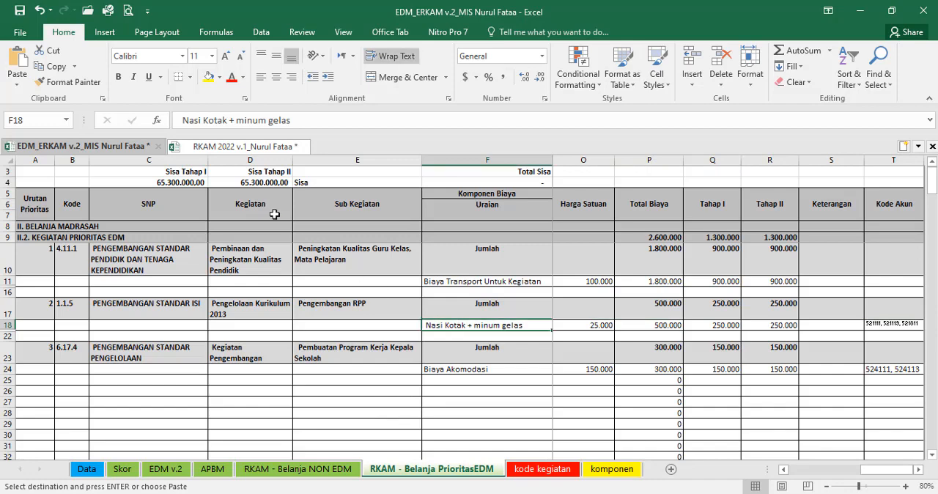
click(17, 84)
click(29, 173)
Step: Filter the komponen sheet's URAIAN column by "transport" to find the component used in F11
click(481, 282)
key(ctrl+c)
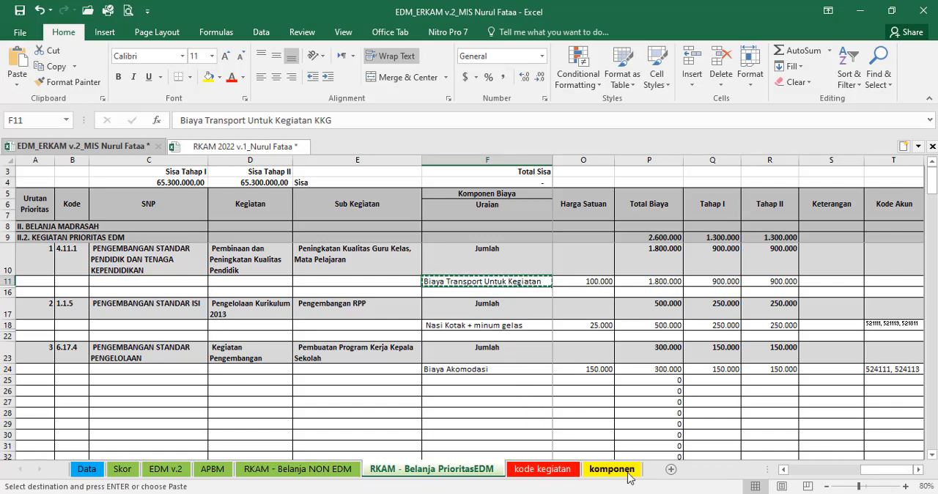
click(612, 469)
click(464, 161)
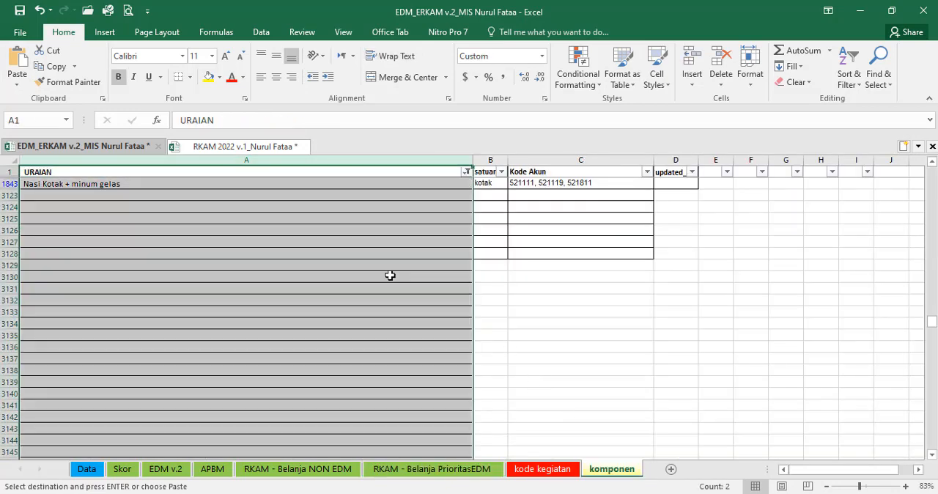
click(465, 173)
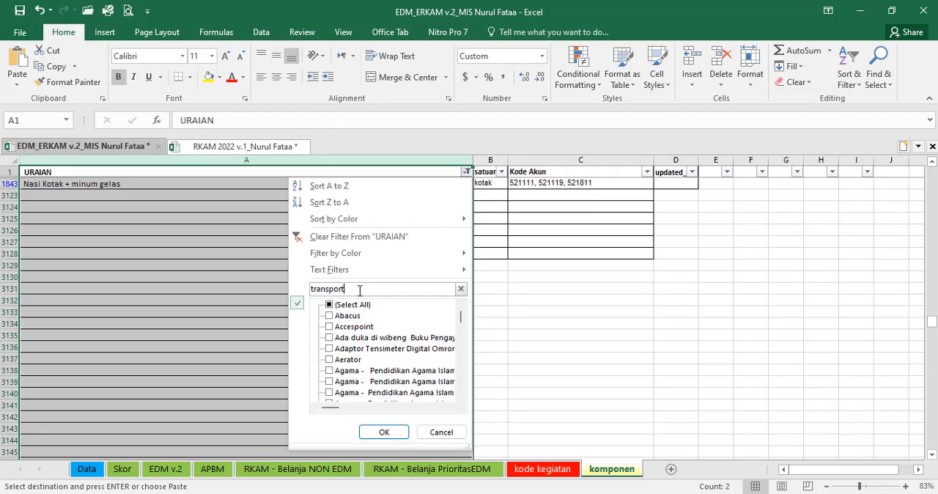
click(384, 432)
Step: Copy Biaya Transport Untuk Kegiatan KKG from komponen and paste it as values into F11 of RKAM - Belanja PrioritasEDM
click(148, 185)
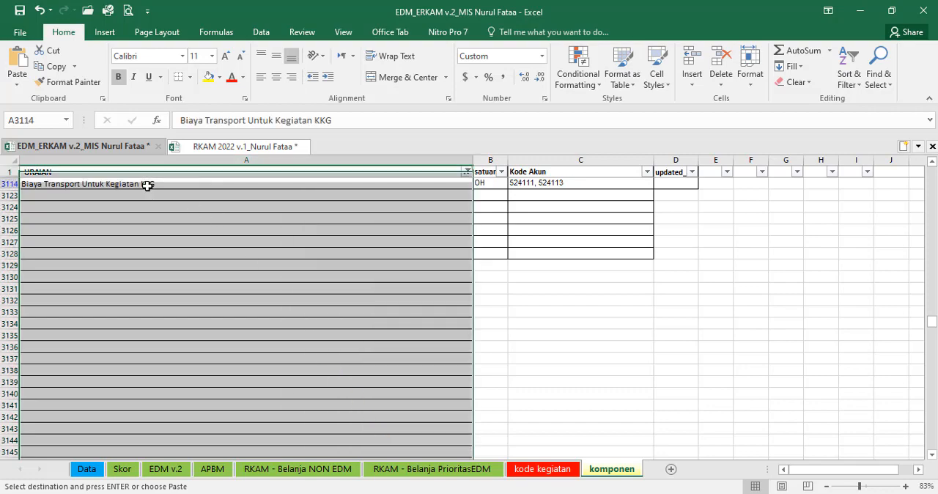
key(ctrl+c)
click(455, 475)
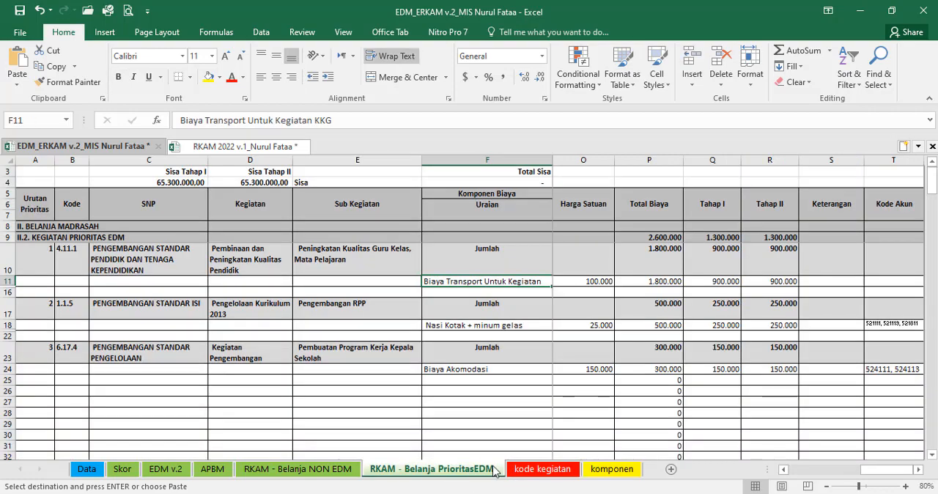
click(16, 87)
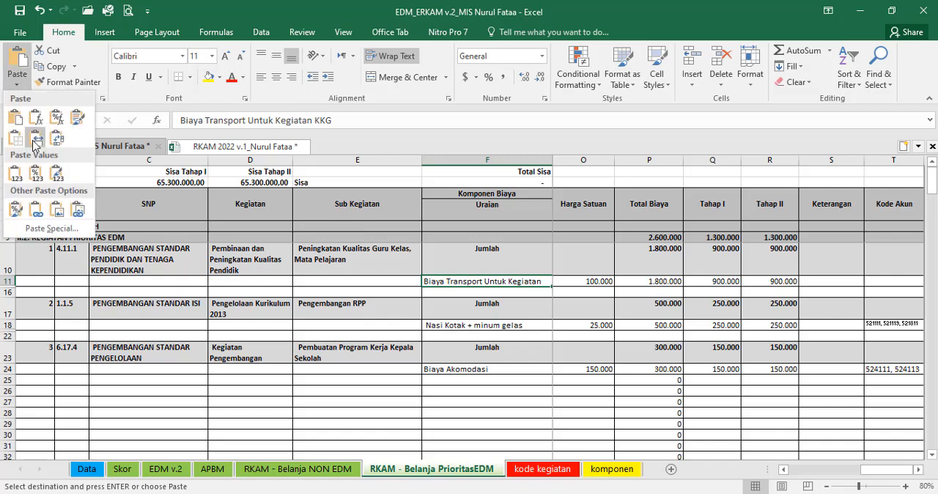
click(35, 179)
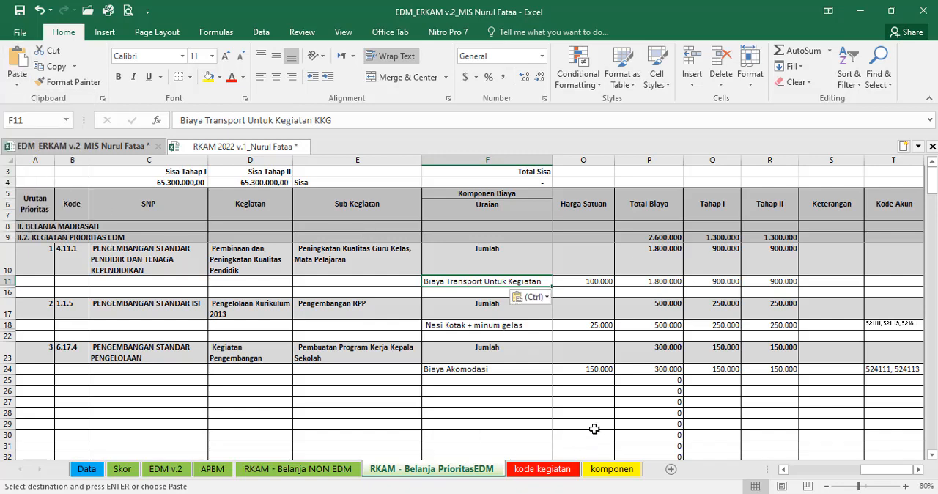
Step: Reset the komponen sheet's URAIAN filter to include all items
click(613, 469)
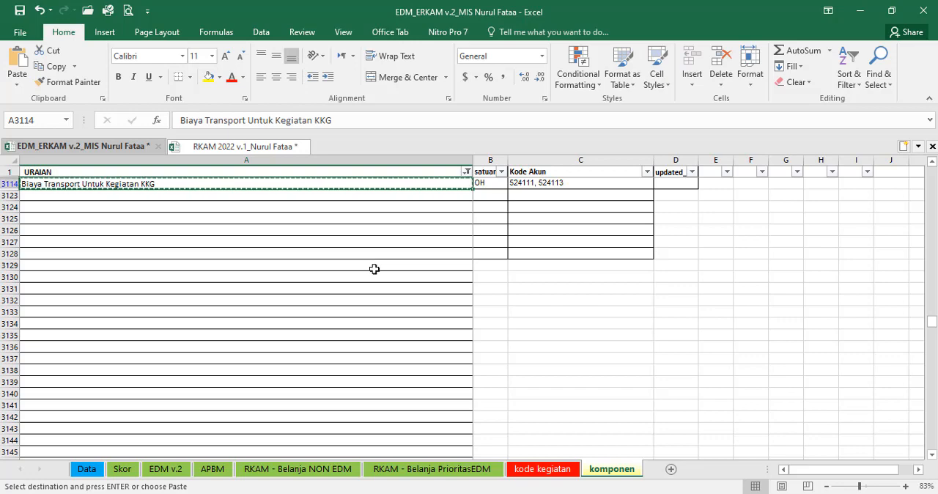
key(ctrl+f)
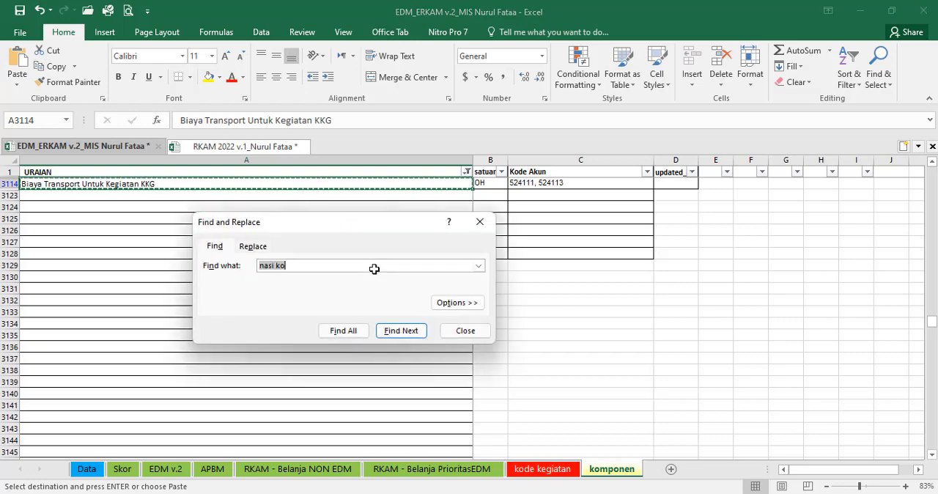
click(464, 331)
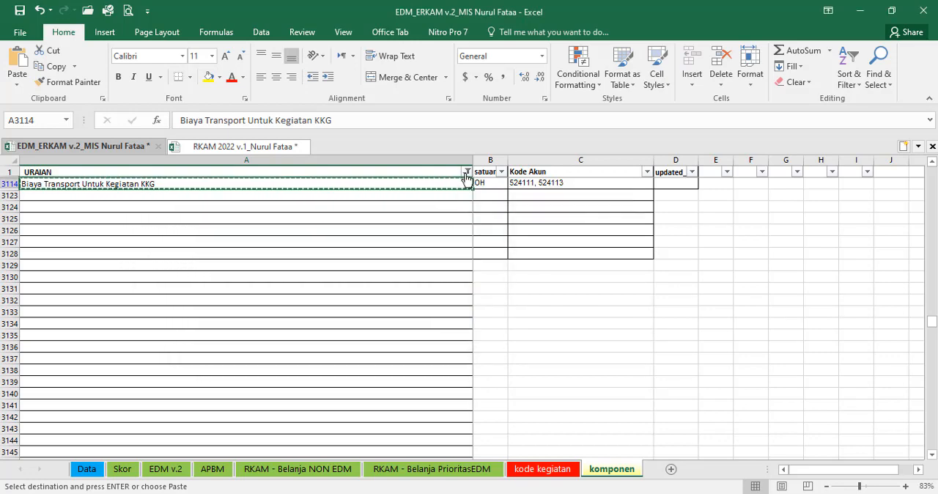
click(466, 173)
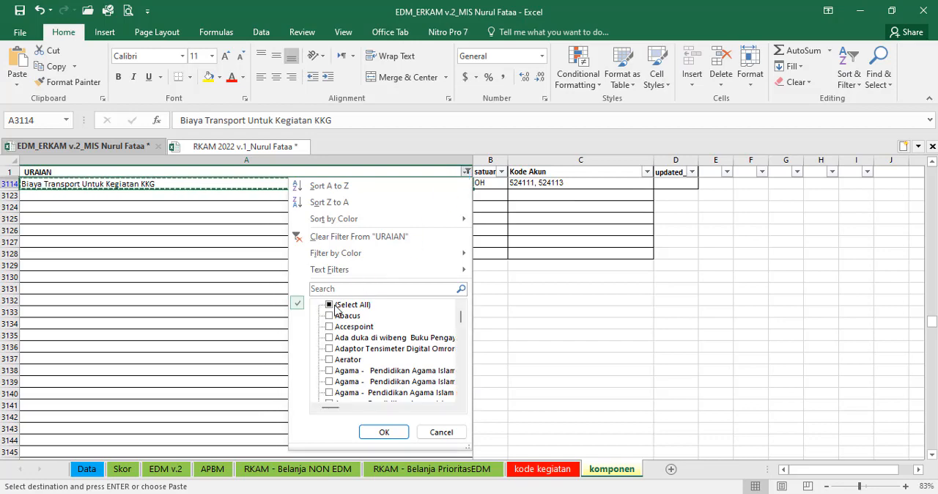
click(332, 306)
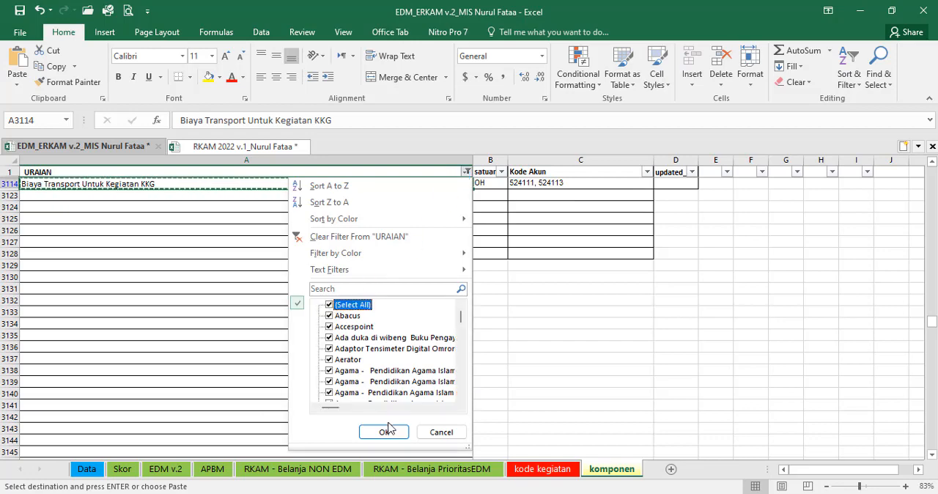
click(386, 432)
click(419, 313)
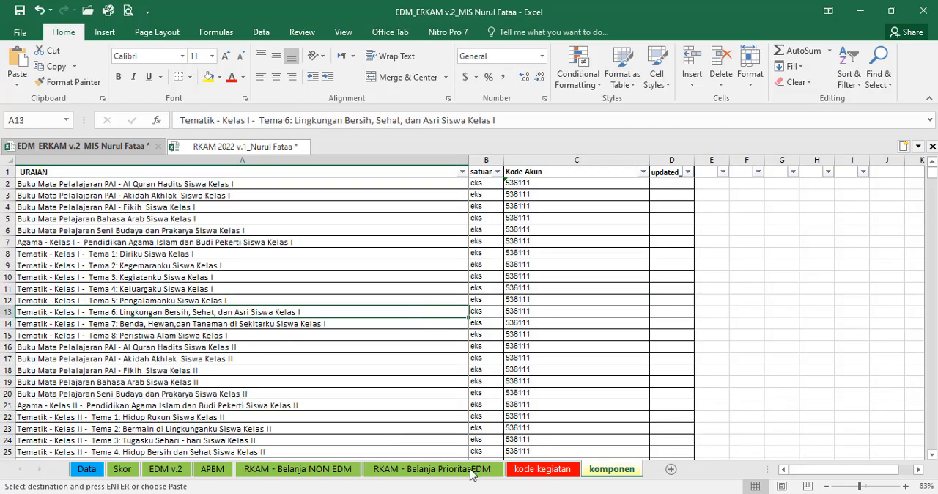
Step: Look up the second cost component of 6.17.4 Pembuatan Program Kerja Kepala Sekolah in the RKAM 2022 workbook's e-RKAM sheet, cell D191
click(472, 473)
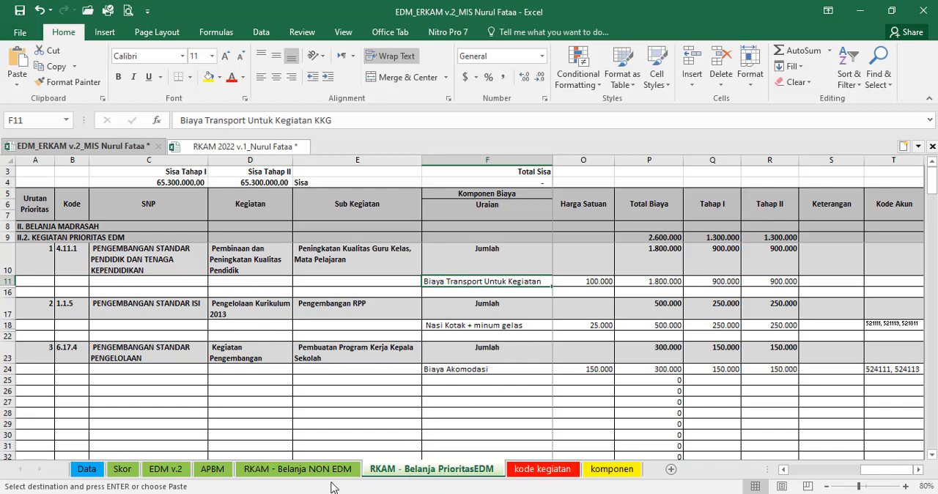
click(613, 470)
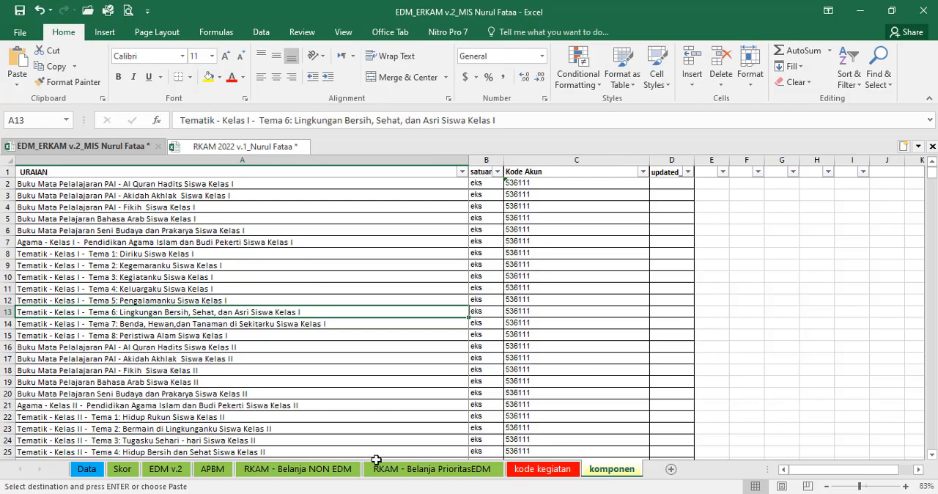
click(400, 469)
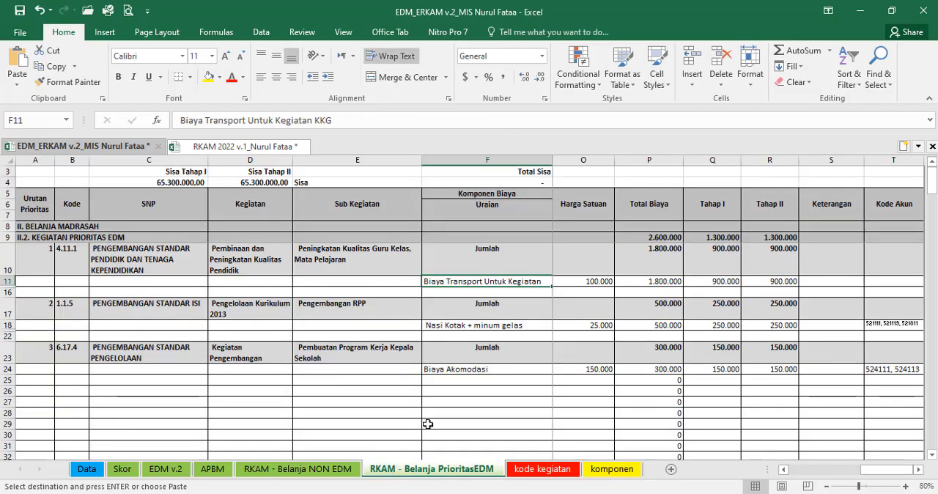
scroll(455, 389, down, 1)
scroll(455, 389, down, 1)
scroll(453, 381, down, 1)
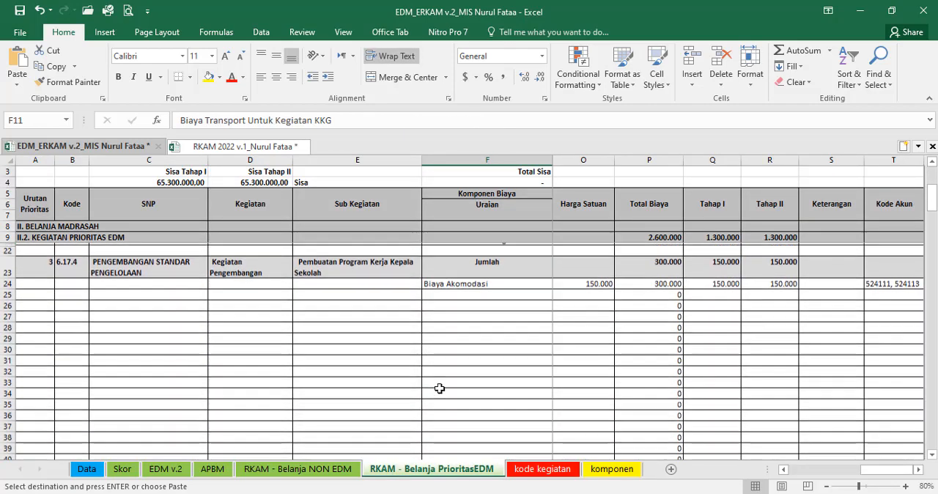
click(225, 147)
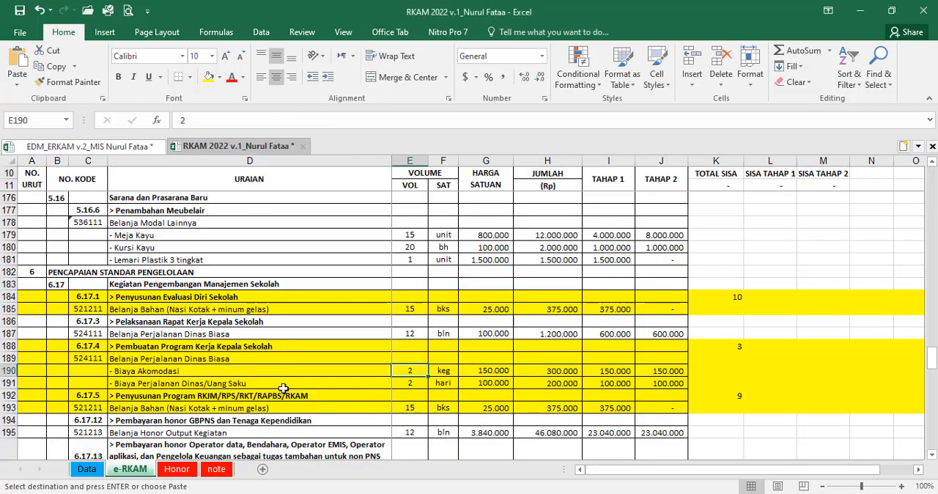
click(168, 380)
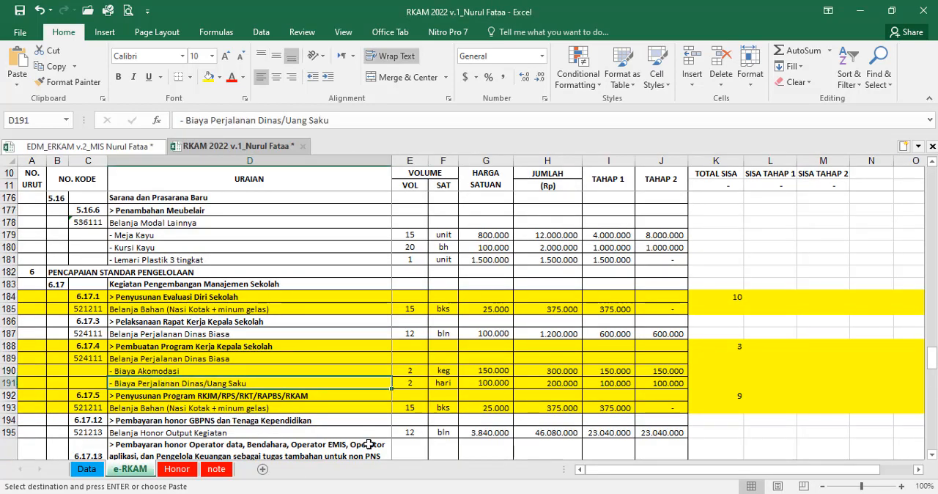
Step: Return to the EDM_ERKAM workbook and find "perjalanan dinas" in the komponen sheet
click(110, 145)
click(612, 469)
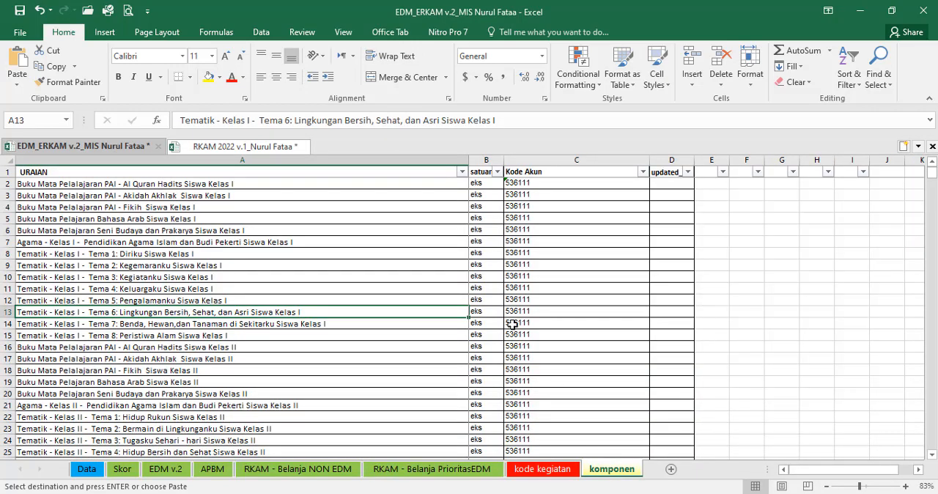
key(ctrl+f)
text(perjal)
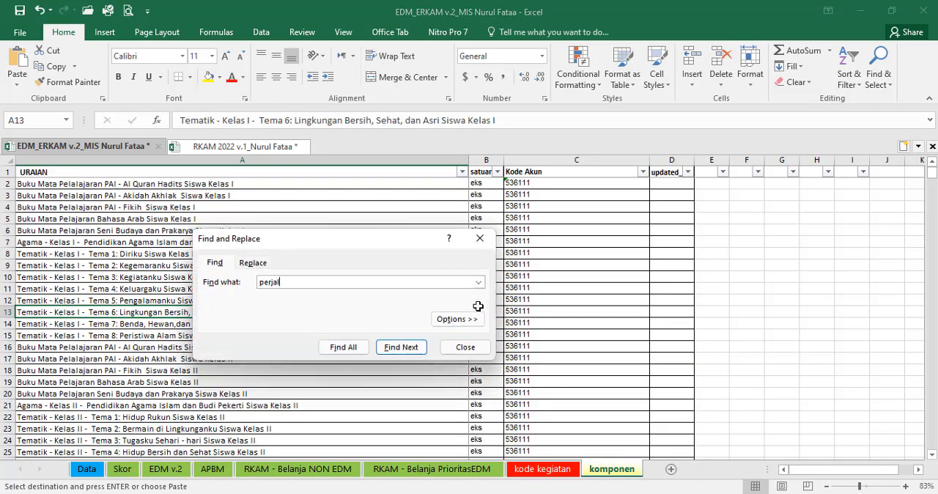
text(anan dinas)
key(Return)
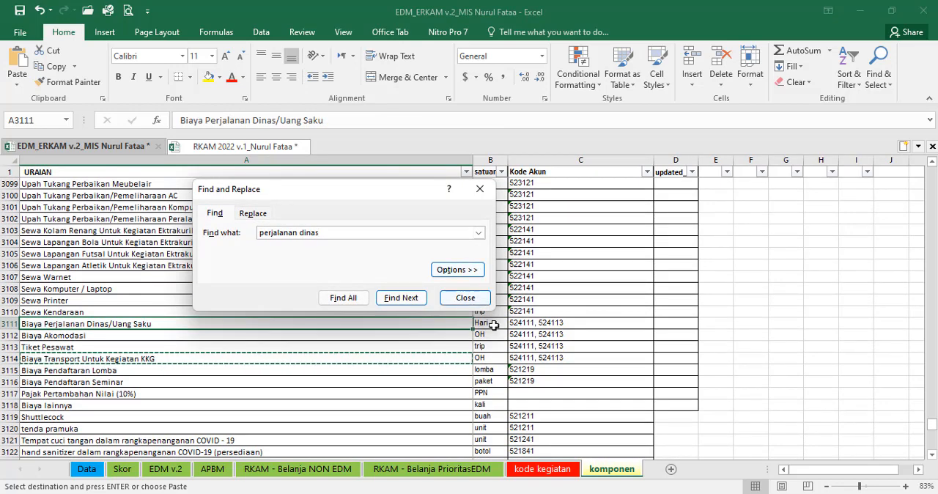
click(466, 298)
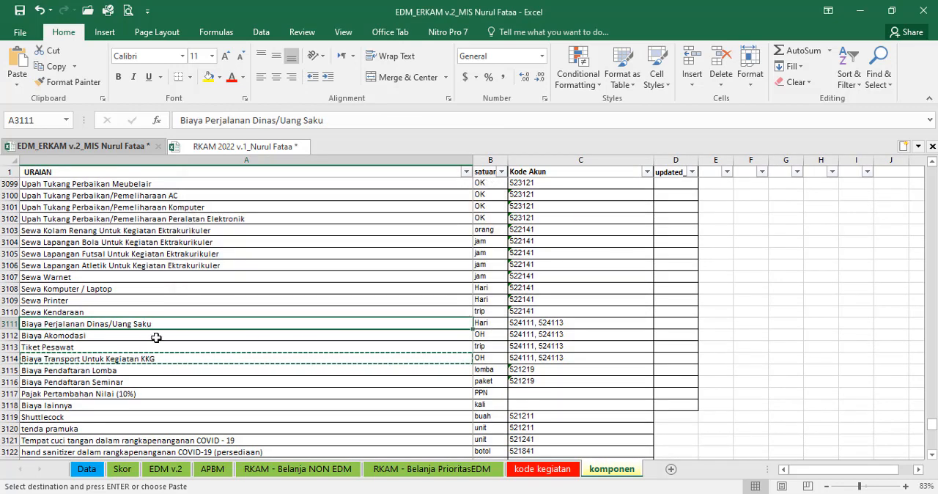
Step: Copy Biaya Perjalanan Dinas/Uang Saku from komponen and paste it as values into F25 of RKAM - Belanja PrioritasEDM
key(ctrl+c)
click(404, 473)
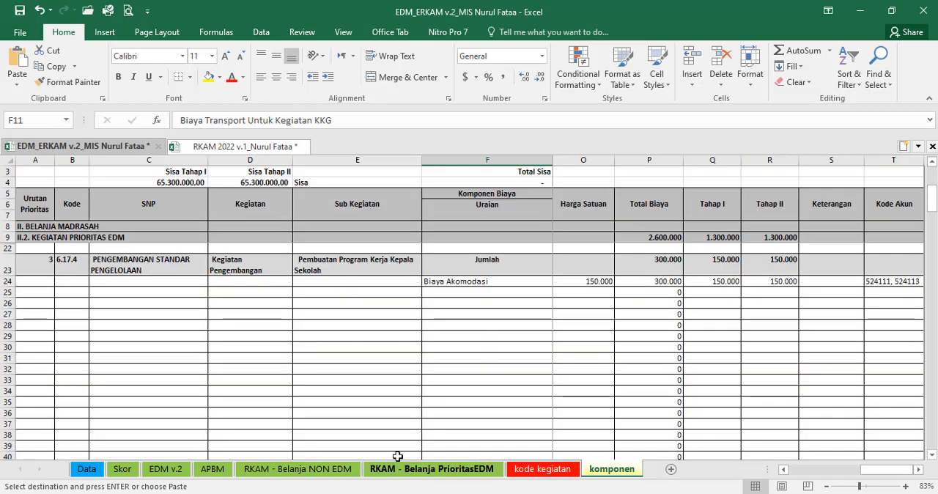
click(436, 293)
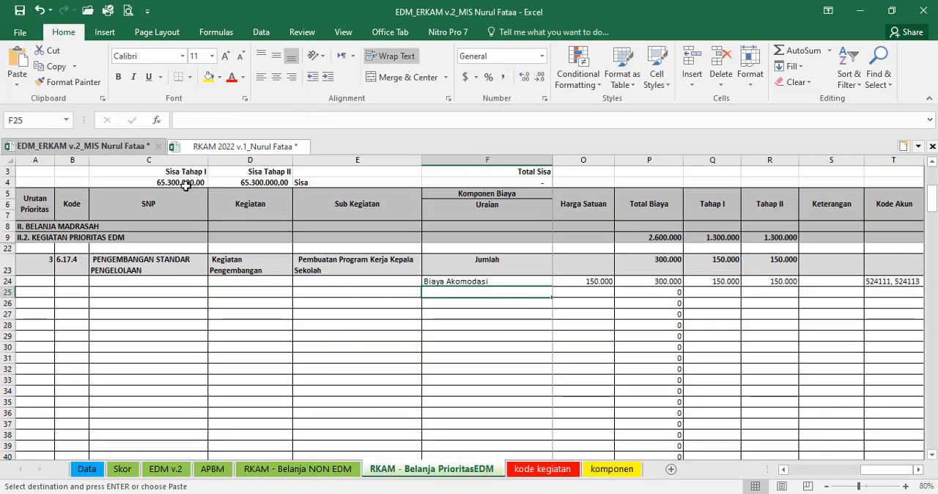
click(17, 83)
click(35, 174)
Step: In row 25, set the Koefisien 1 unit to hari and Koefisien 2 to 2 kegiatan
key(Right)
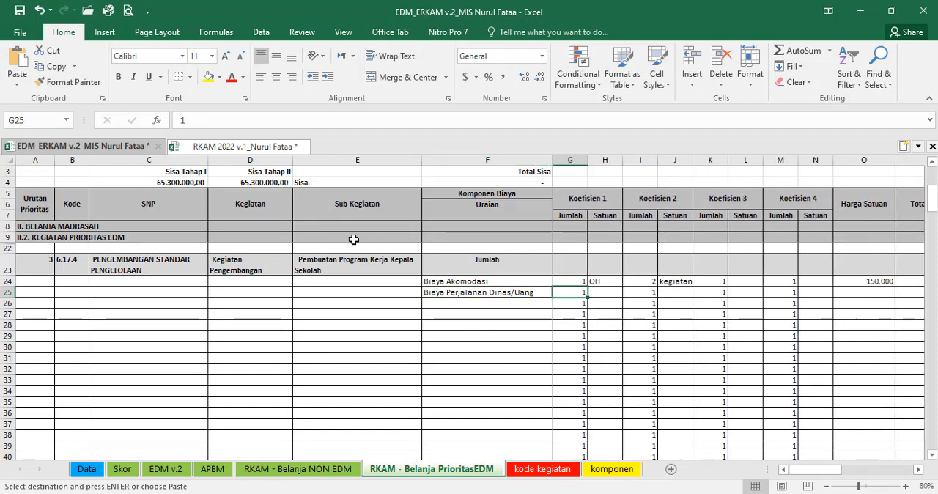
key(Right)
text(ha)
key(Right)
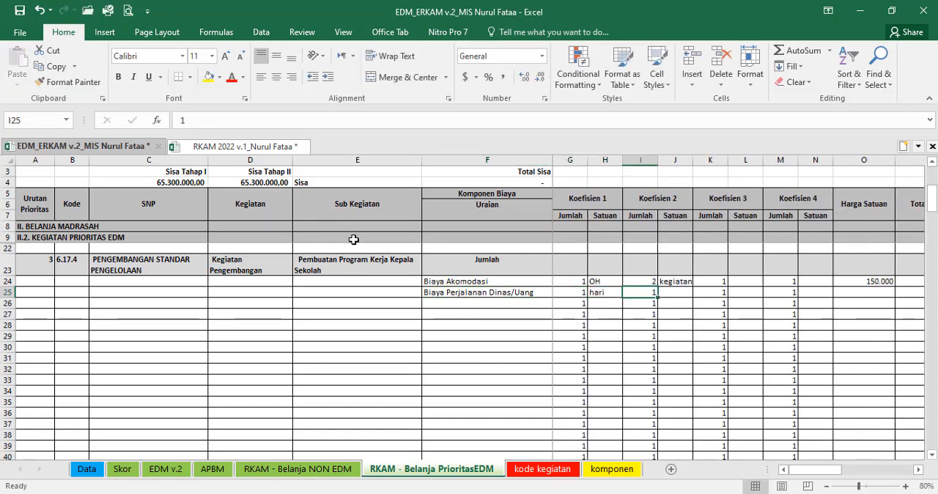
text(2)
key(Right)
text(kegiatan)
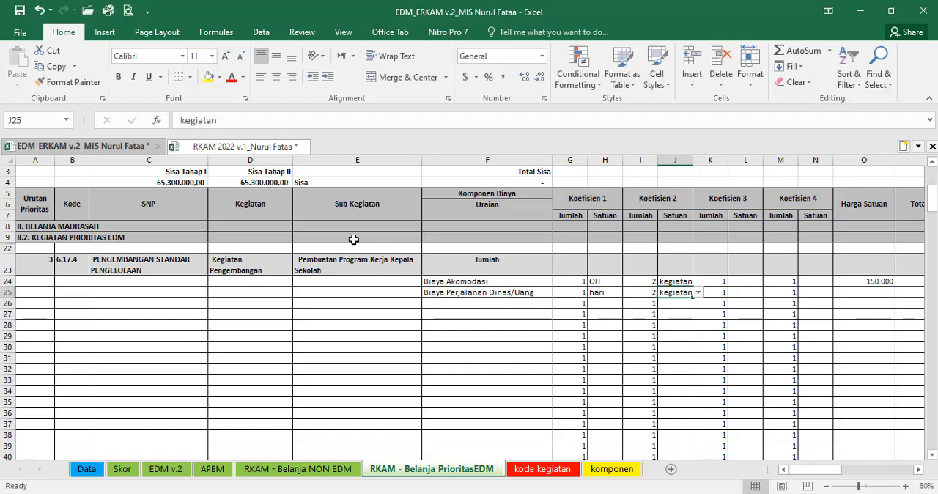
key(Right)
key(Right)
key(Right)
key(Right)
key(Right)
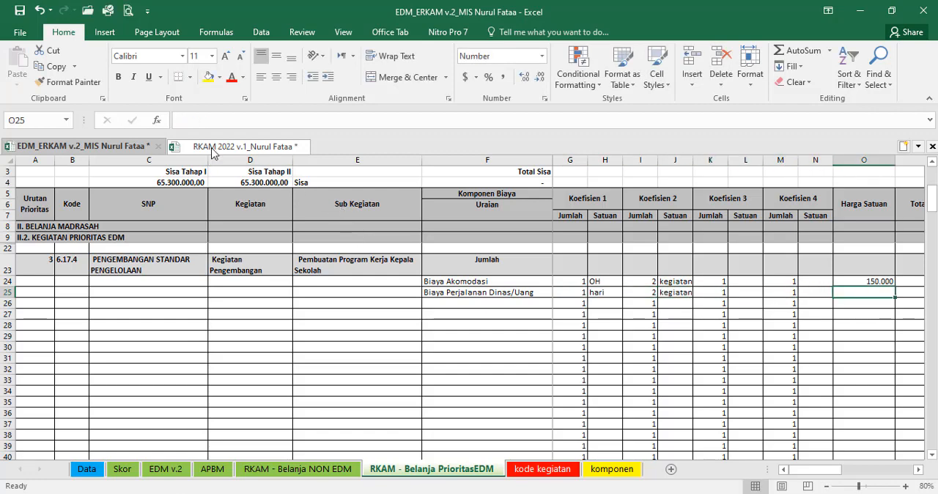
Step: Check the travel cost's unit price in the RKAM 2022 workbook and enter 100.000 as Harga Satuan in O25 of EDM_ERKAM
click(213, 149)
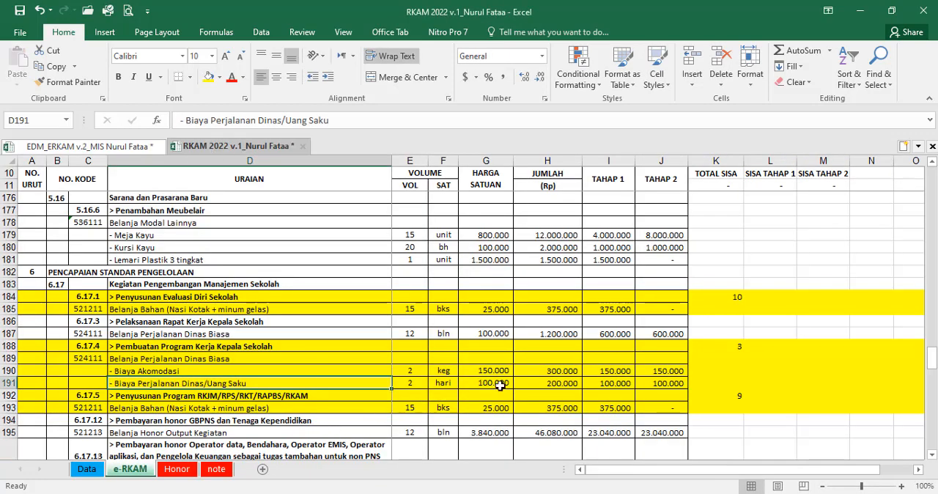
click(80, 145)
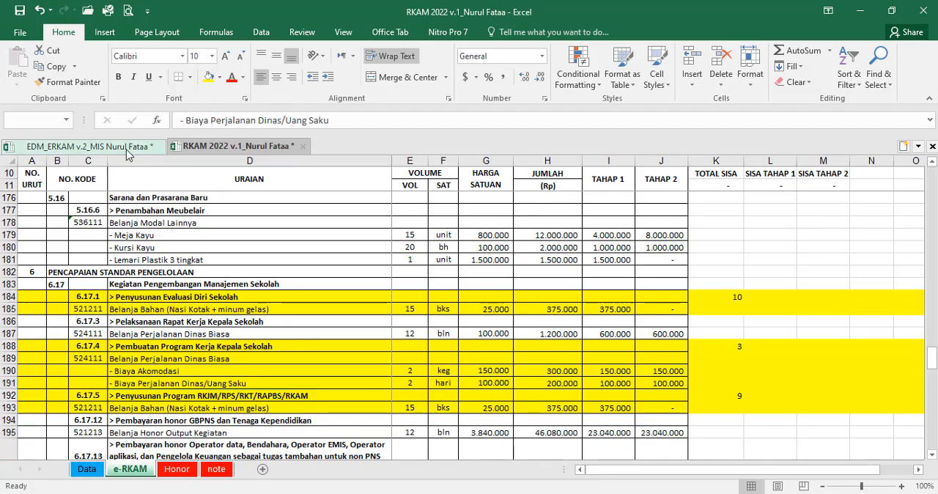
text(10)
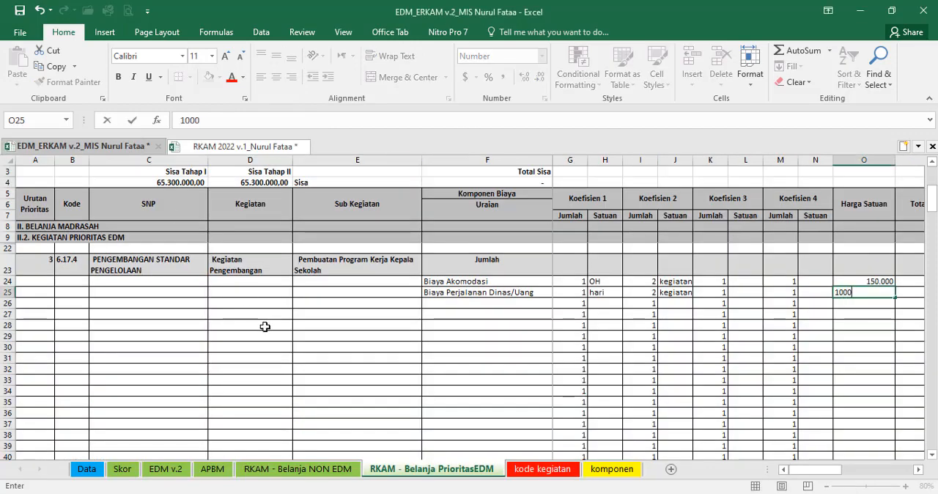
text(0.000)
key(Tab)
key(Tab)
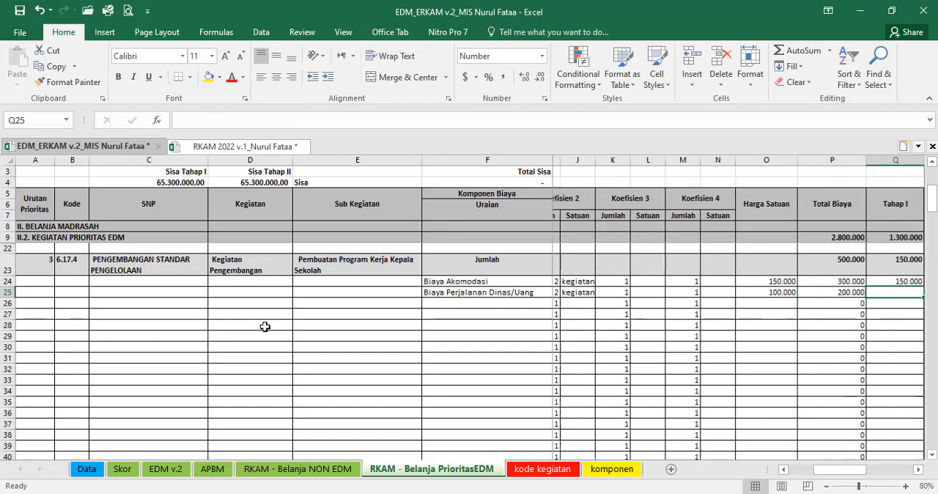
Step: Split row 25's total cost between the stages with =P25/2 in Tahap I and =Q25 in Tahap II
text(=P25)
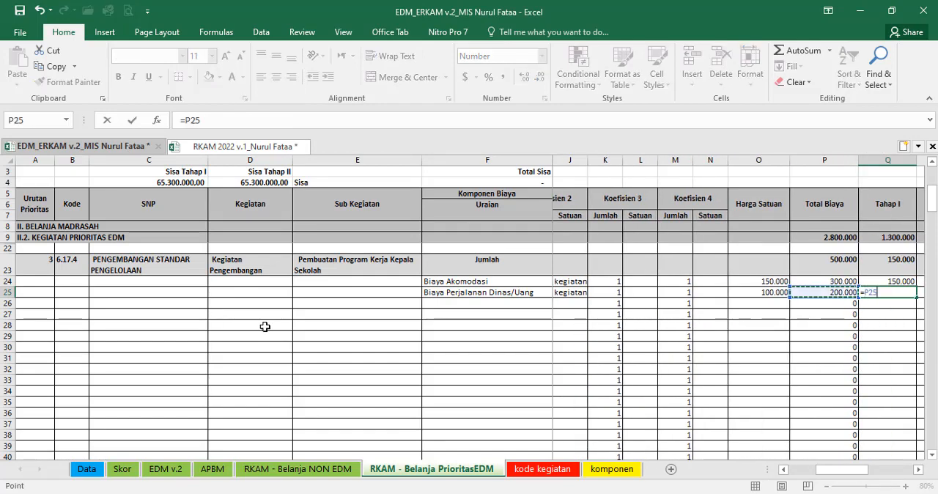
text(/2)
key(Tab)
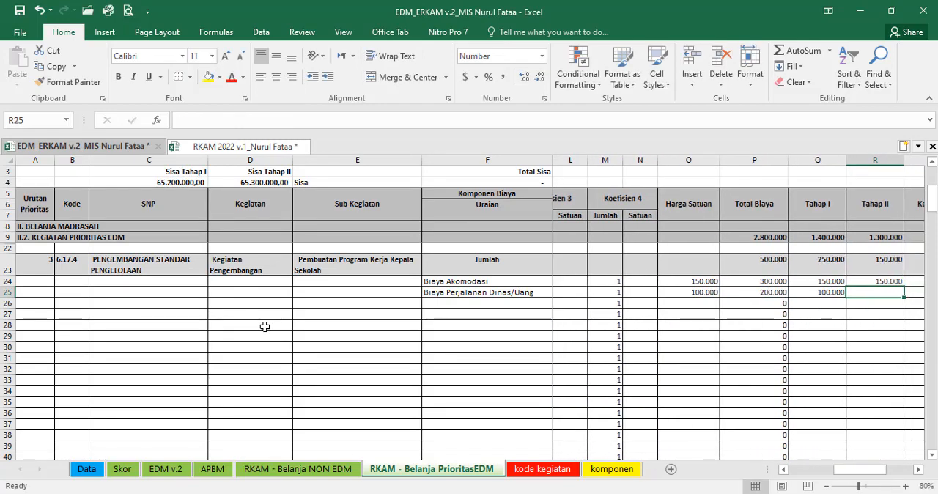
text(=Q25)
key(Return)
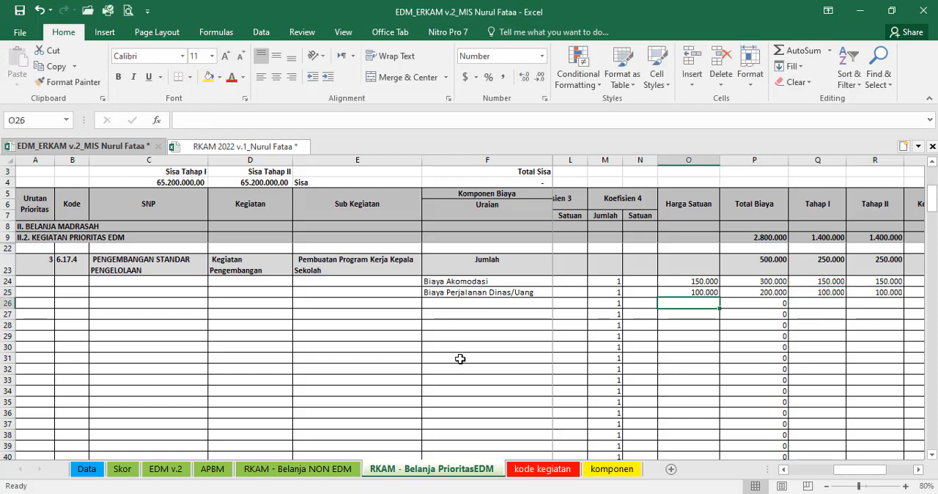
Step: Hide the unused component rows 26 to 45 under priority 3, Pembuatan Program Kerja Kepala Sekolah
click(6, 302)
drag(3, 302, 24, 347)
scroll(139, 386, up, 6)
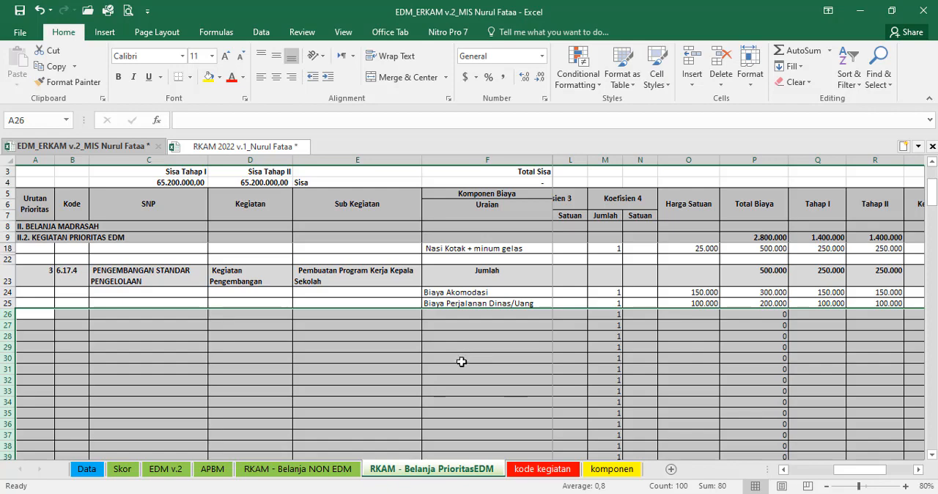
scroll(462, 361, down, 1)
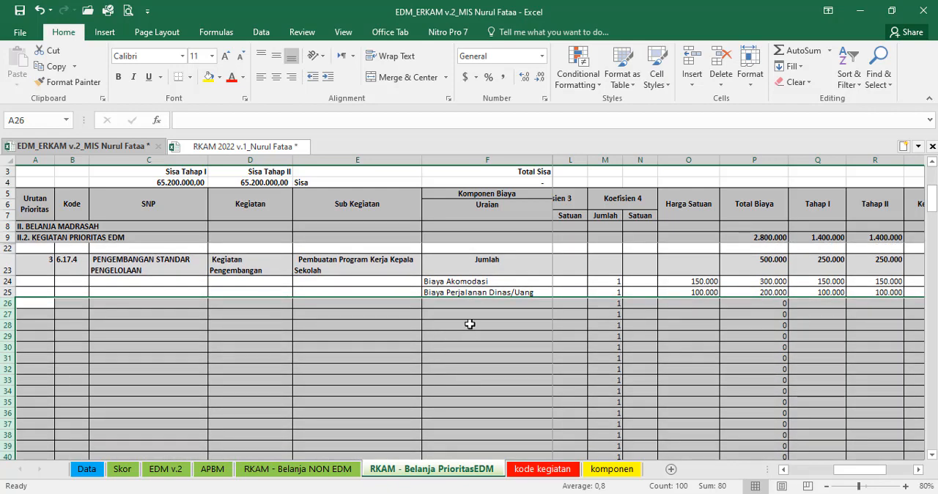
scroll(448, 341, up, 1)
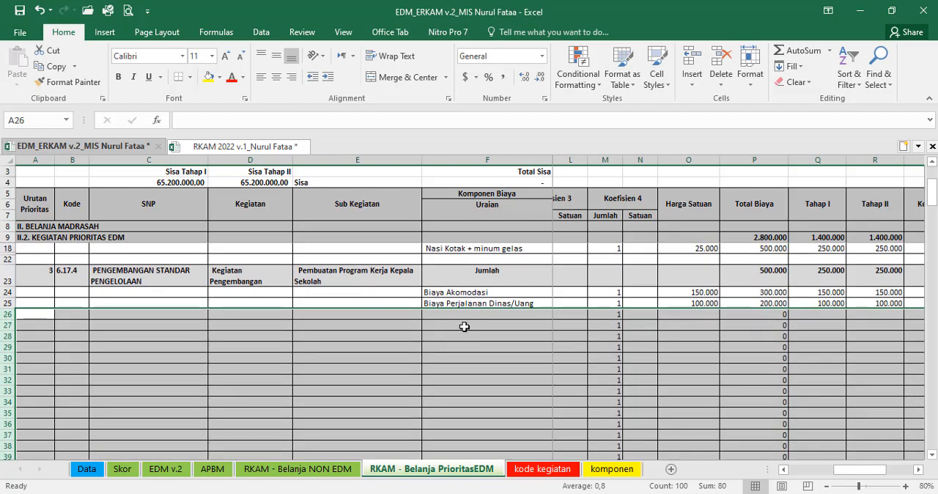
scroll(464, 327, down, 4)
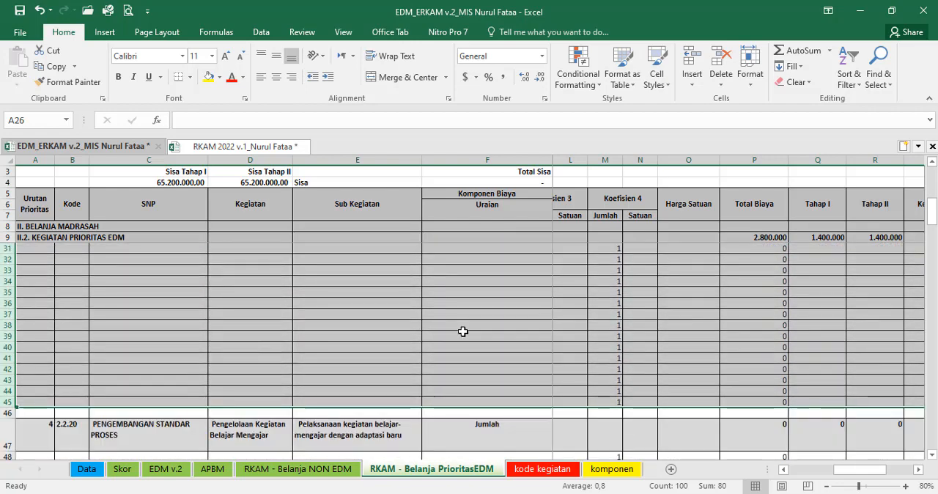
scroll(461, 336, up, 2)
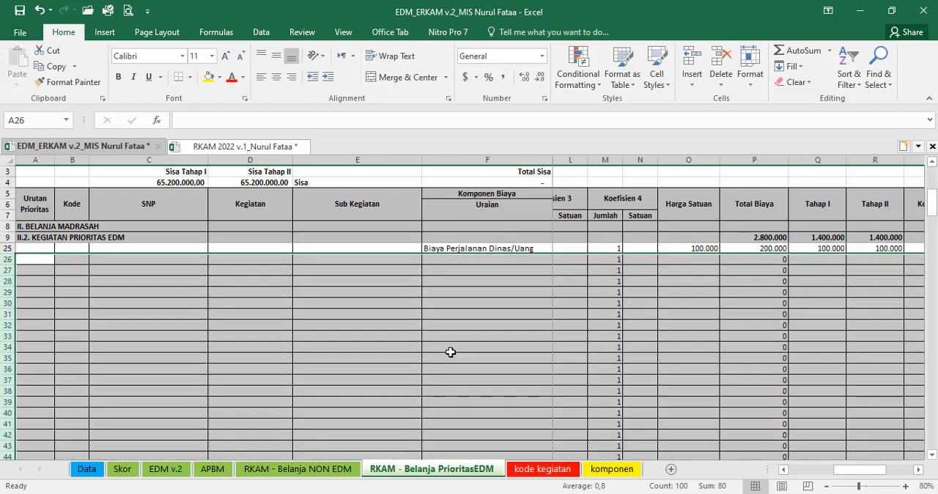
right_click(449, 320)
click(483, 296)
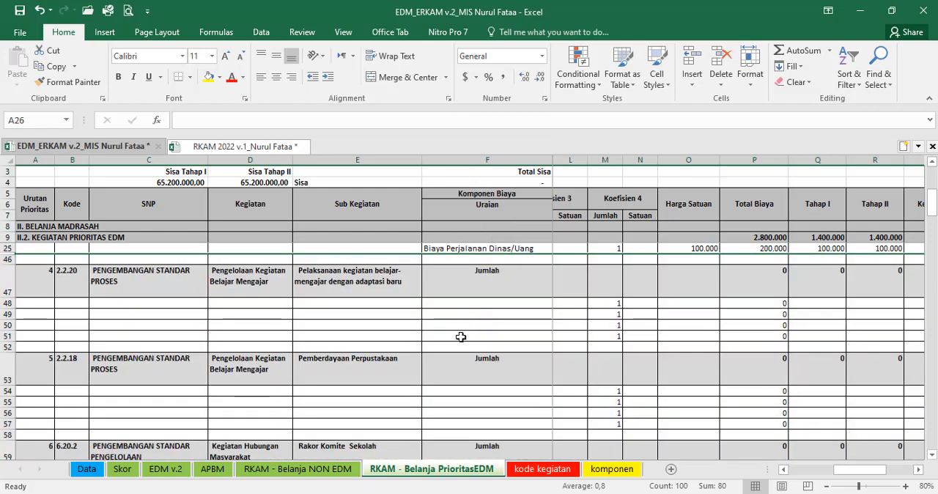
scroll(459, 331, up, 1)
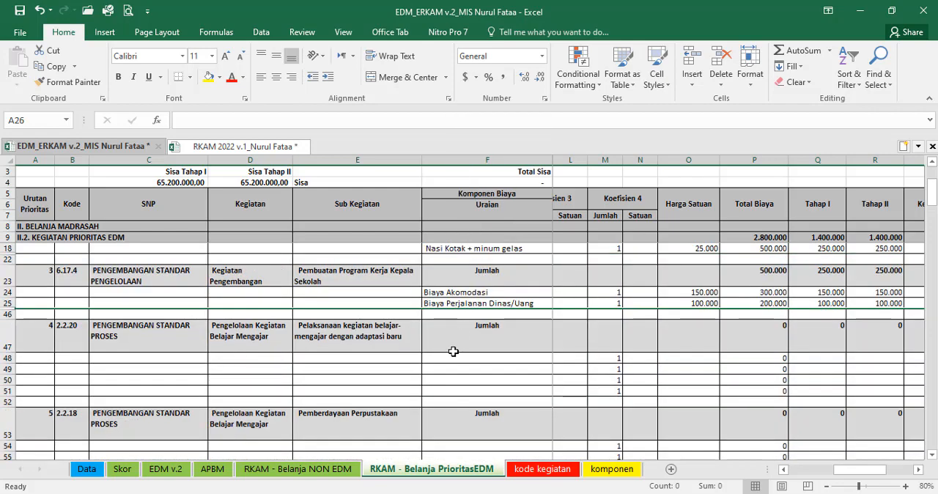
Step: Review the priority blocks on the RKAM - Belanja PrioritasEDM sheet, from the filled ones through priority 12
click(364, 340)
scroll(425, 337, up, 1)
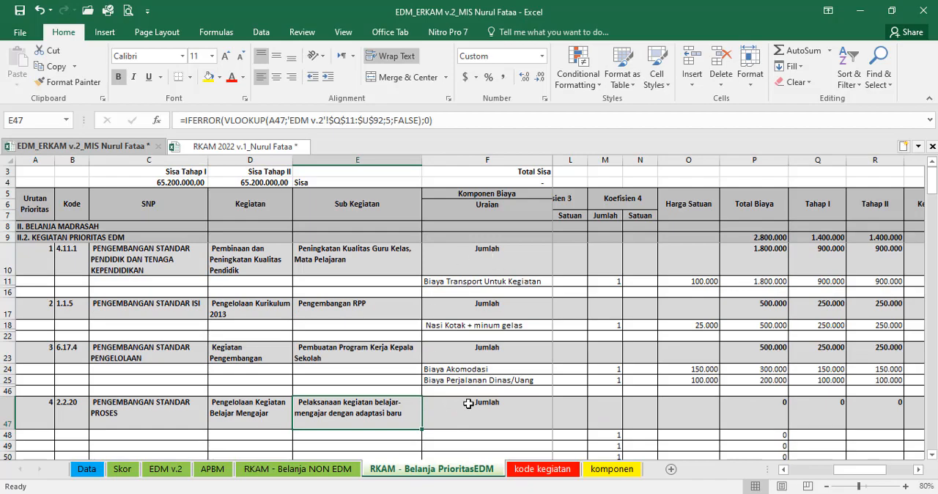
scroll(509, 380, down, 7)
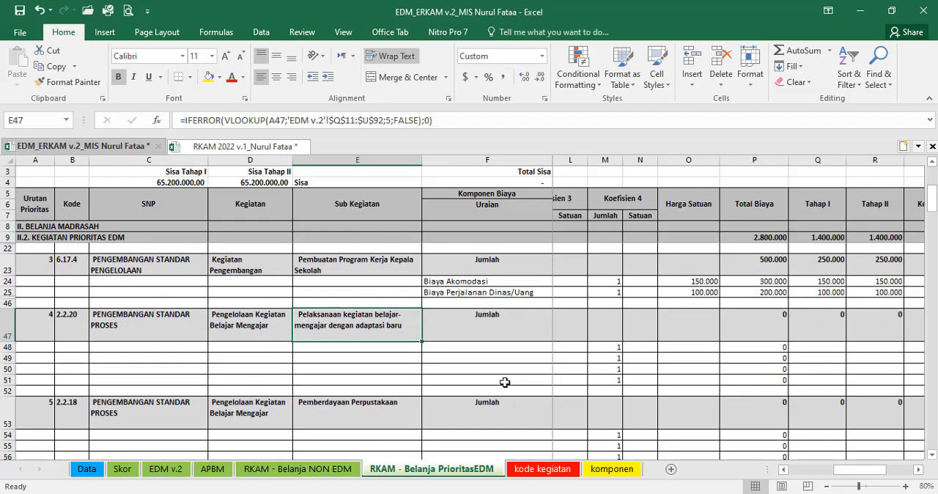
scroll(192, 398, down, 8)
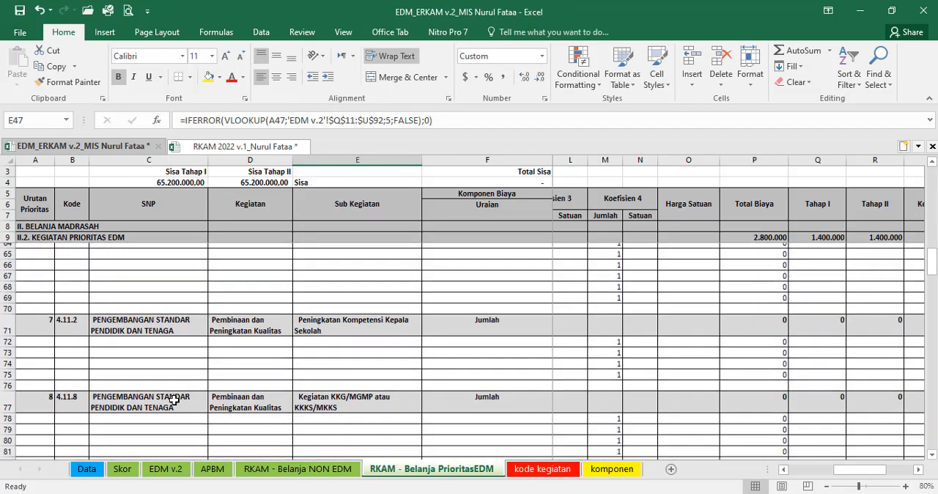
scroll(61, 400, down, 2)
click(45, 397)
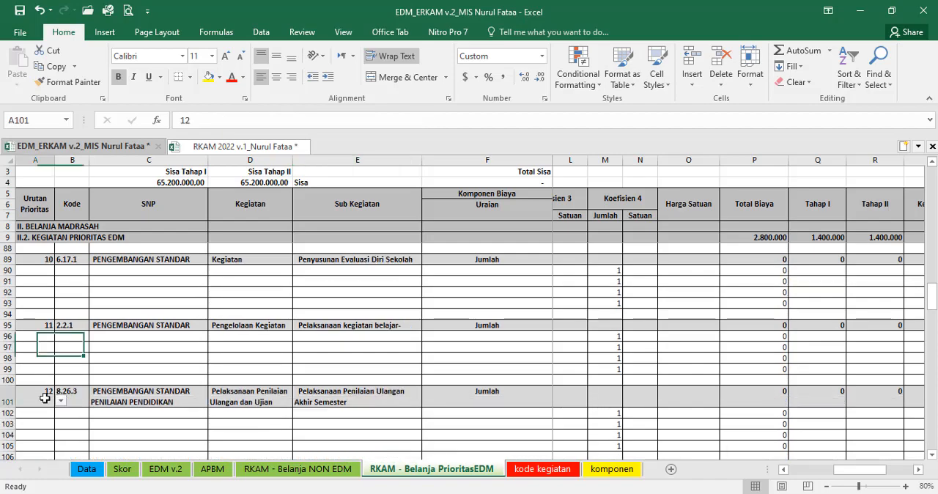
scroll(572, 401, up, 4)
scroll(572, 401, up, 7)
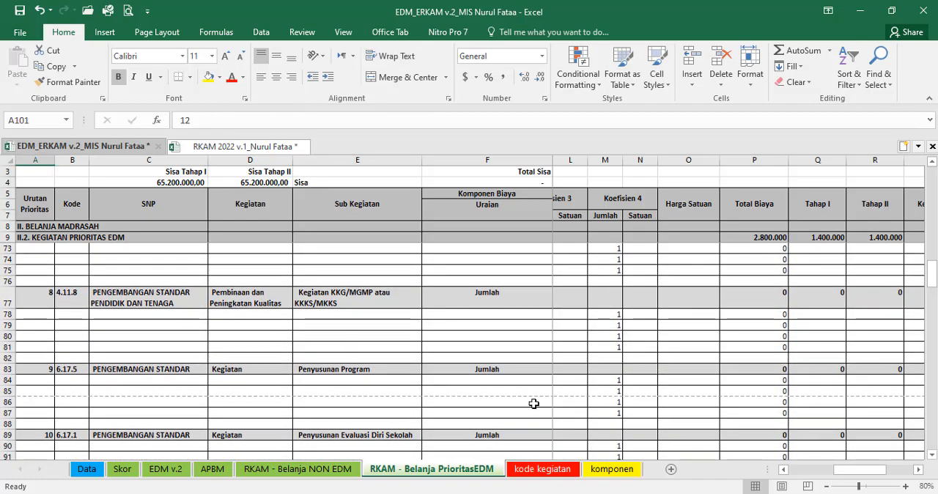
scroll(481, 394, up, 6)
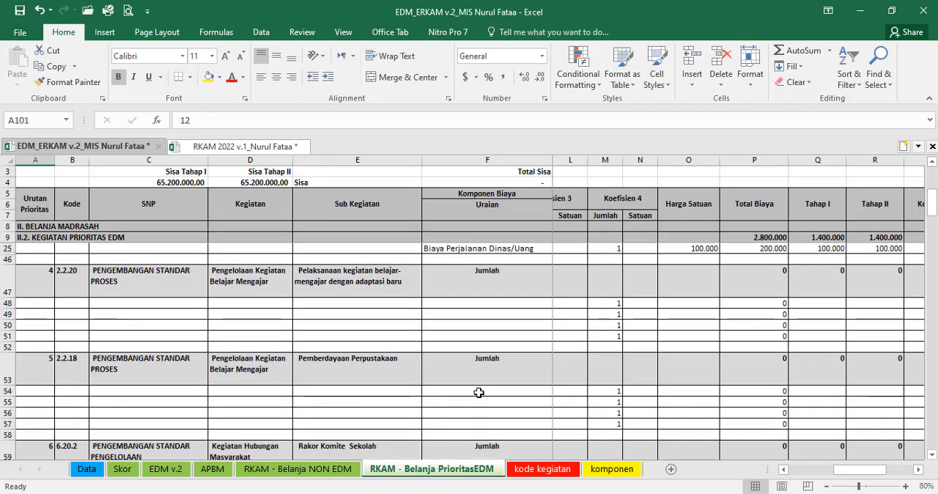
scroll(437, 373, up, 1)
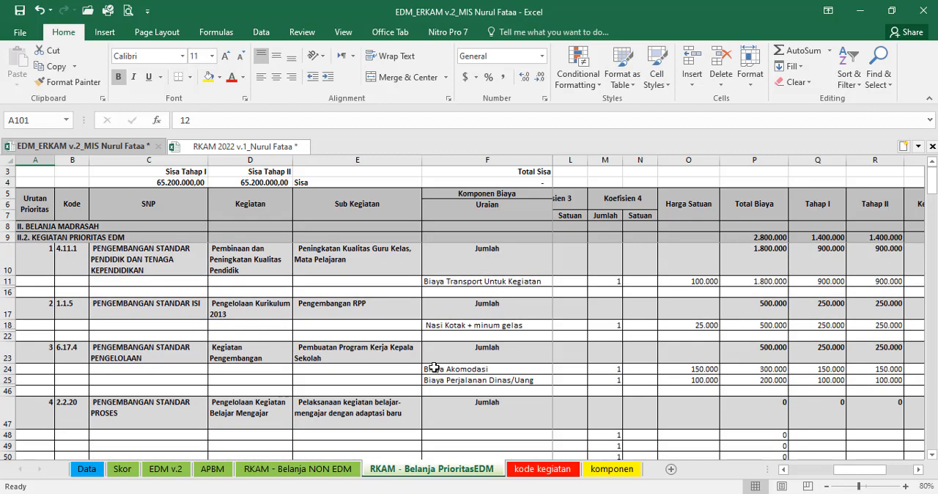
scroll(434, 369, down, 2)
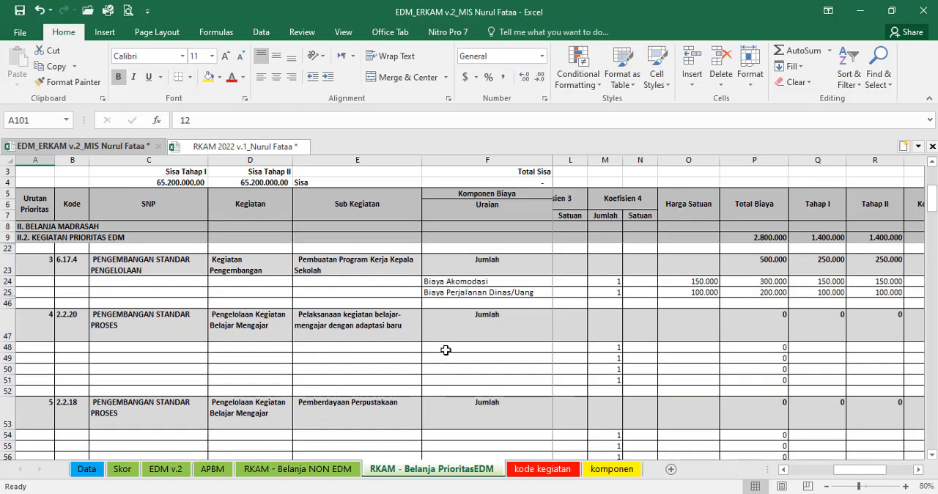
Step: Examine the empty component rows F48:F51 under priority 4 and F54:F57 under priority 5, Pemberdayaan Perpustakaan
drag(445, 348, 438, 380)
scroll(373, 373, down, 1)
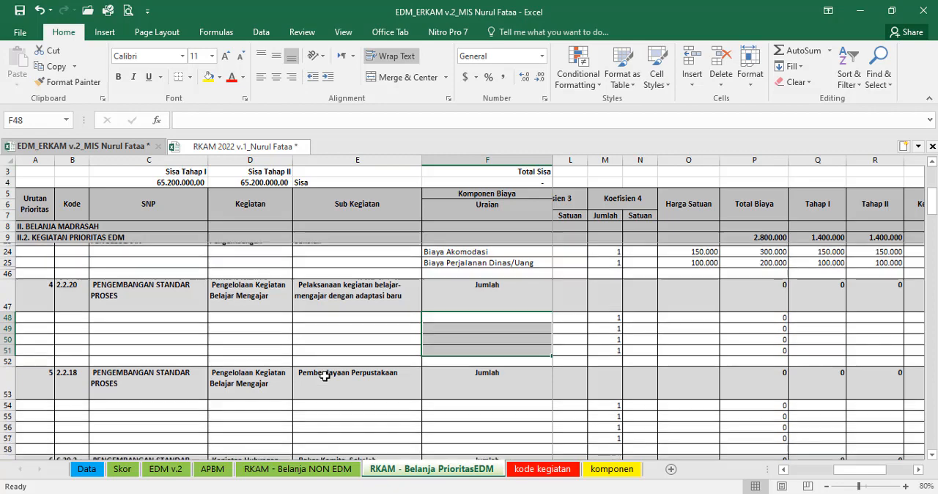
click(345, 352)
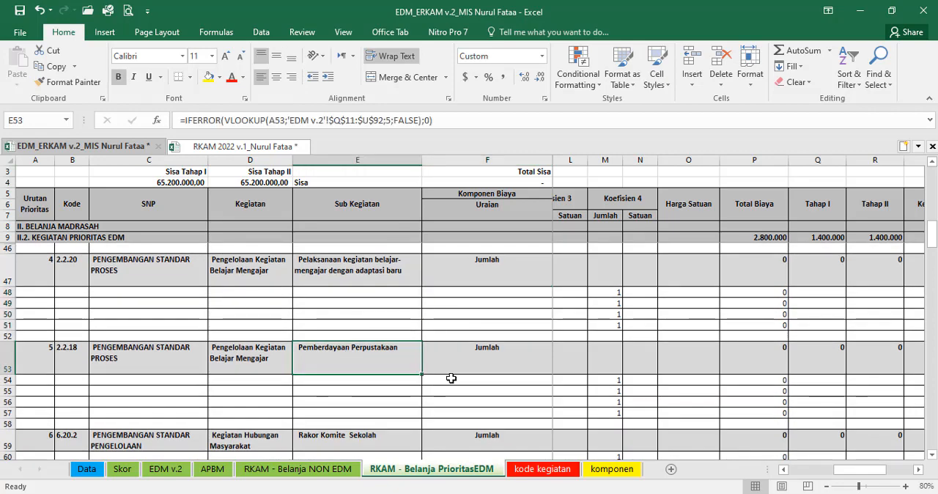
drag(449, 381, 443, 413)
Step: Find 2.2.18 Pemberdayaan Perpustakaan in the RKAM 2022 workbook's e-RKAM sheet and select its book items in D40:D61
key(ctrl+Tab)
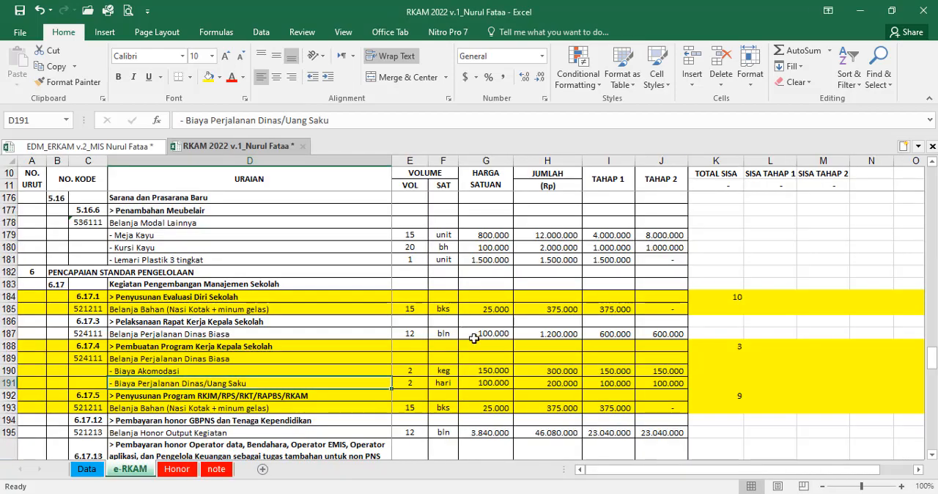
scroll(477, 359, down, 11)
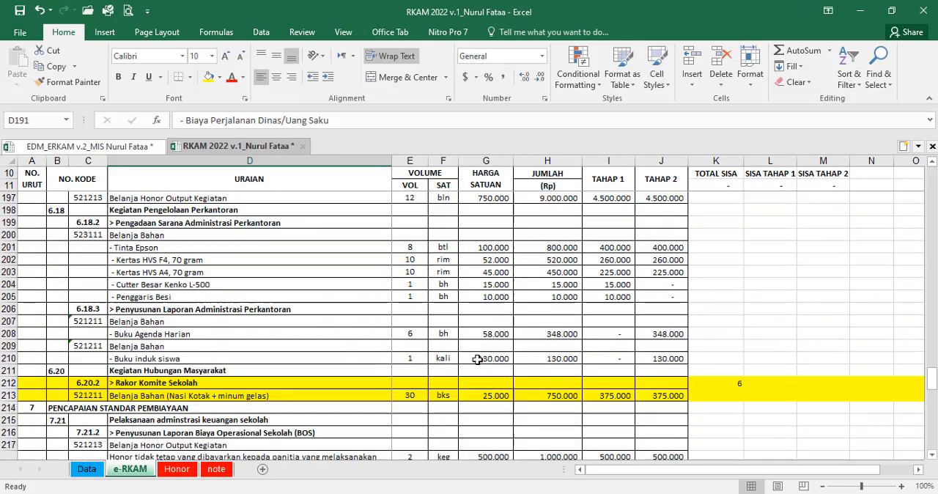
scroll(477, 360, up, 20)
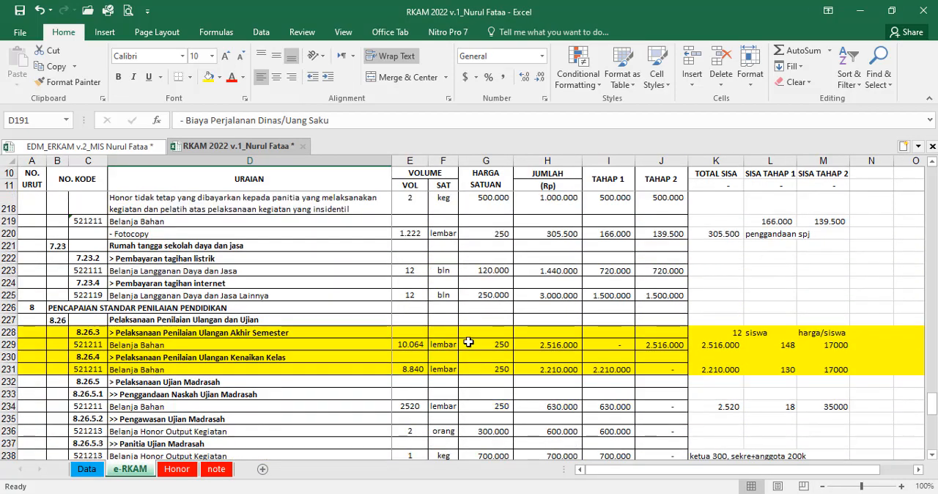
scroll(454, 374, up, 14)
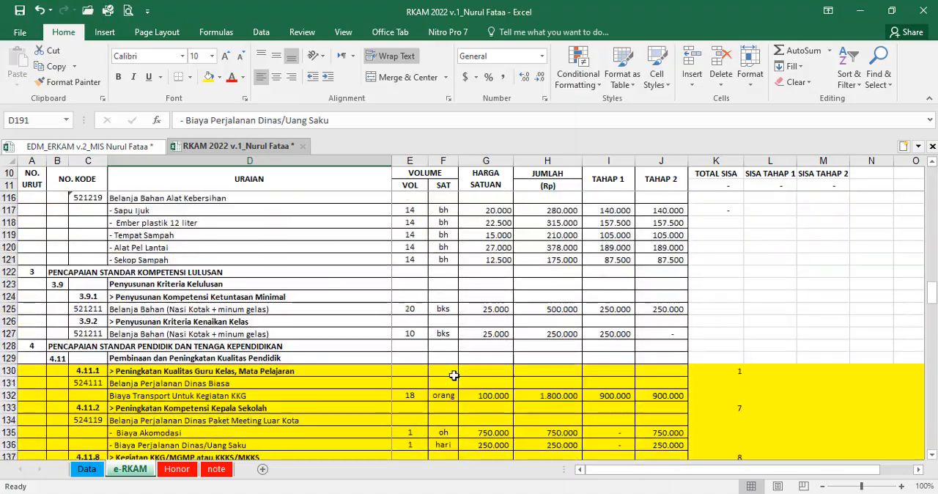
scroll(448, 375, up, 13)
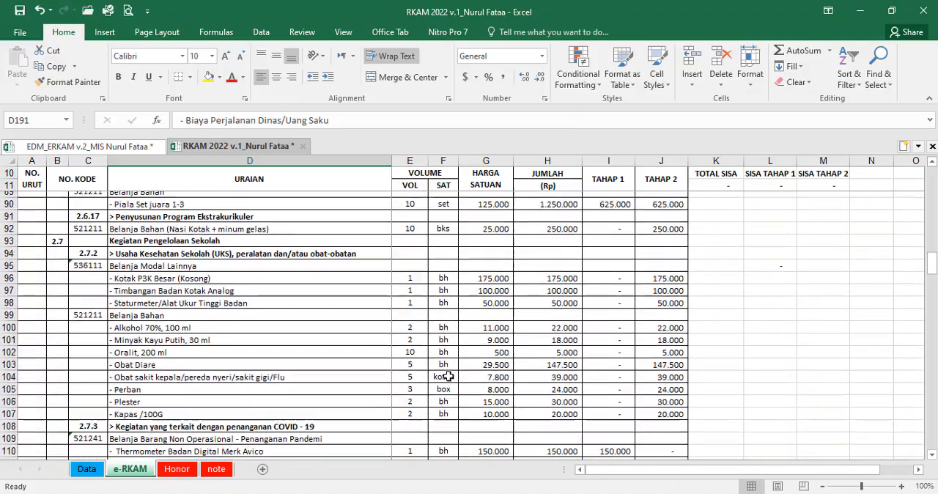
scroll(446, 377, up, 2)
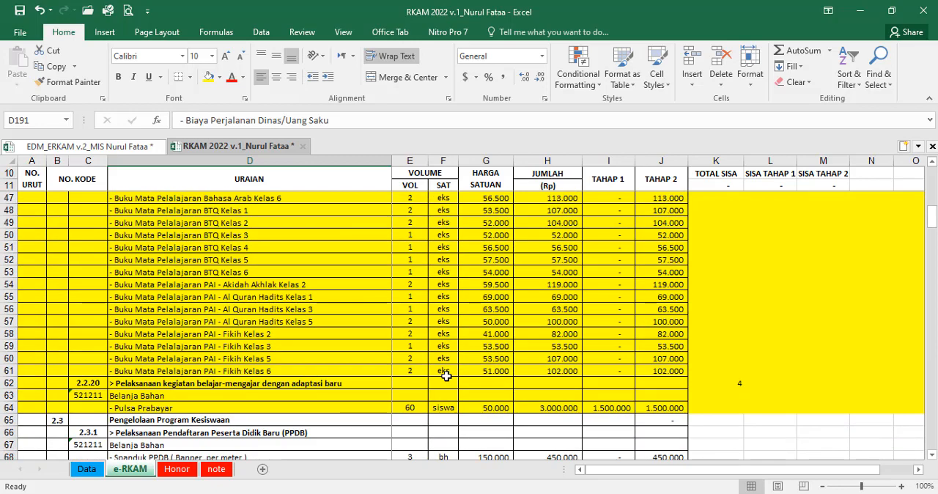
click(268, 307)
scroll(270, 323, up, 3)
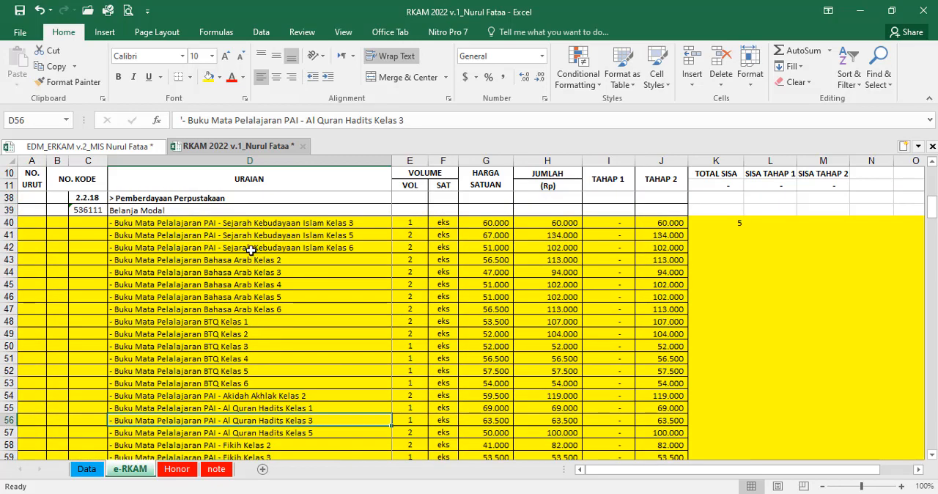
click(250, 249)
click(282, 224)
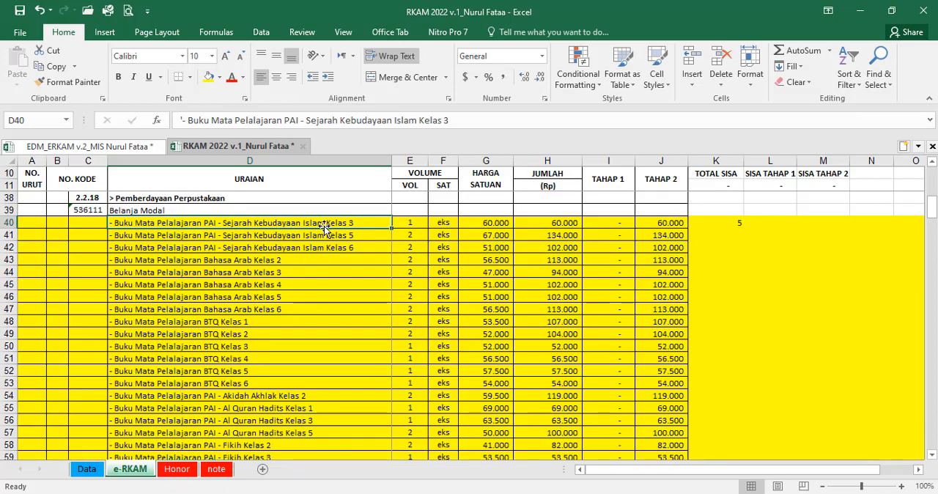
scroll(271, 304, down, 3)
shift+click(233, 371)
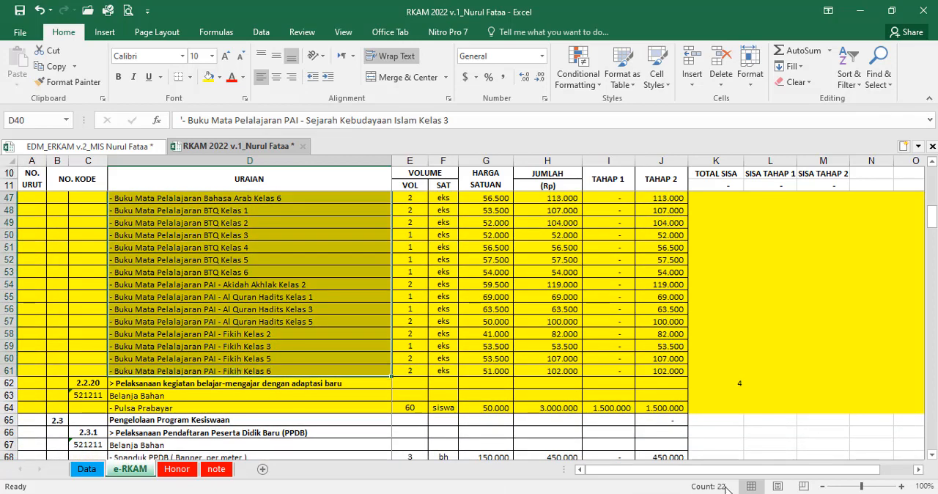
Step: Switch to the EDM_ERKAM v.2 workbook and examine component cells F54:F57 and coefficient cells M54:M57 under priority 5, Pemberdayaan Perpustakaan
click(129, 147)
drag(482, 381, 482, 412)
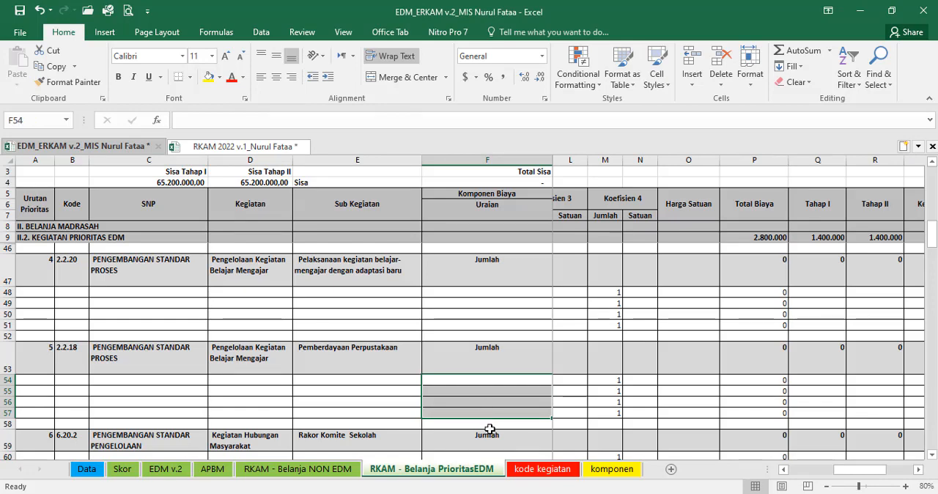
drag(605, 381, 605, 412)
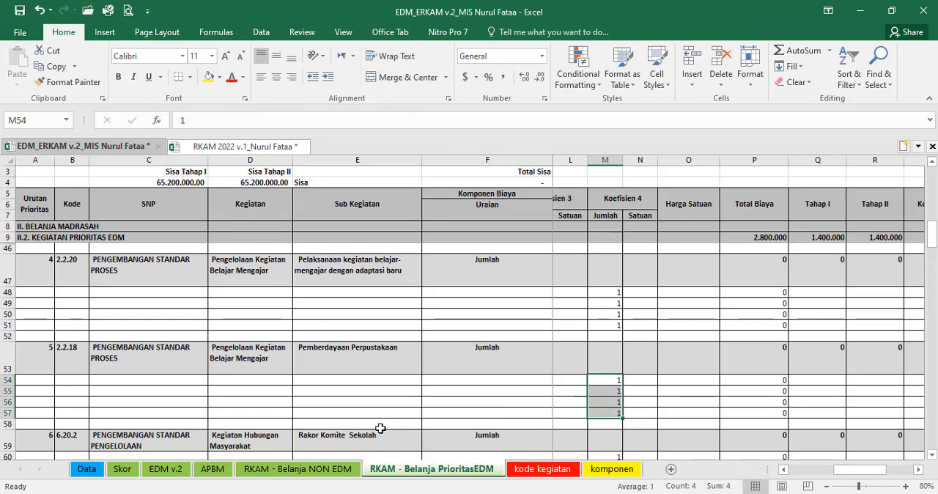
click(136, 402)
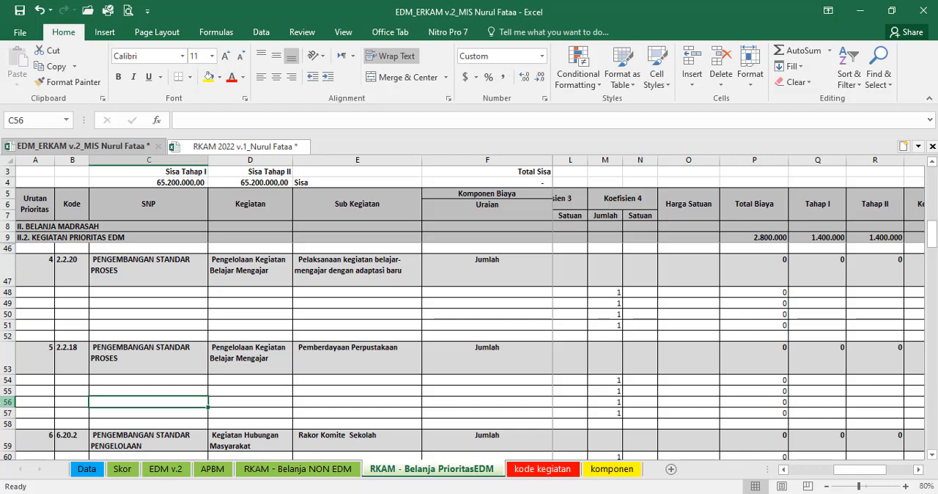
Step: Try inserting a blank row at row 56 under priority 5, check its coefficient and total cells, and undo the insertion
click(7, 402)
right_click(8, 402)
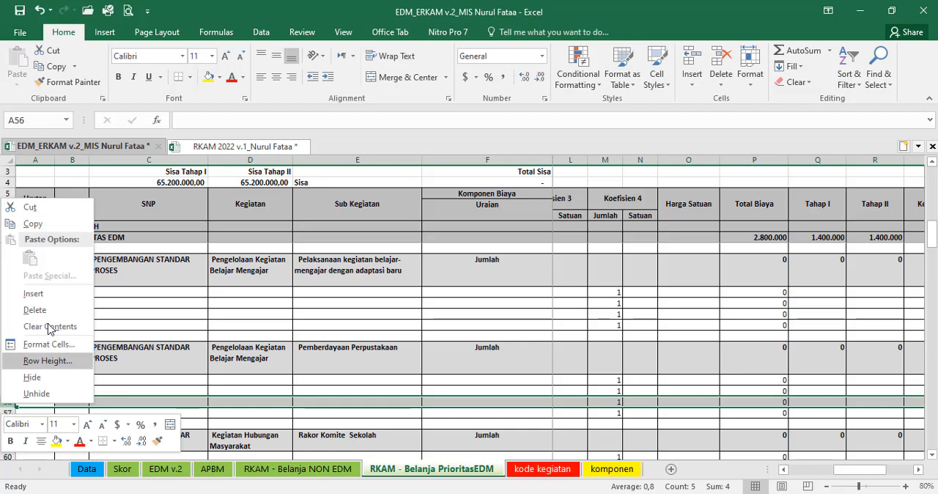
click(38, 299)
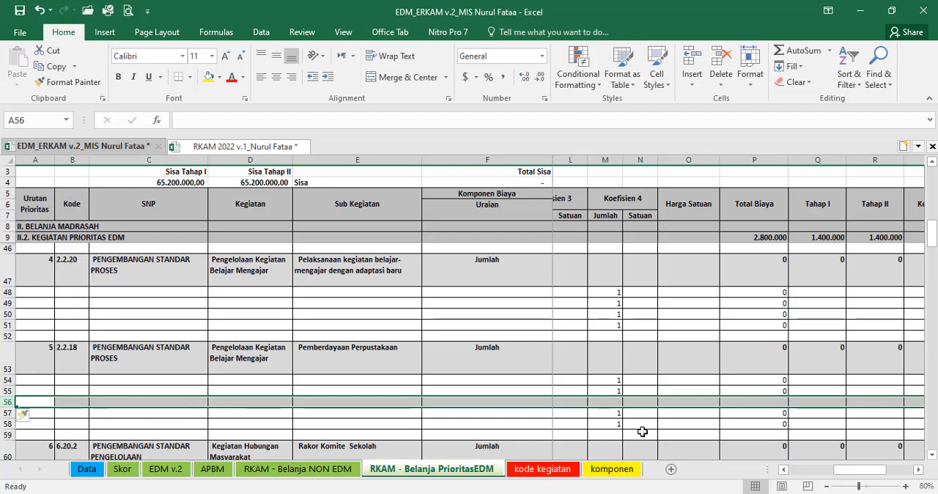
drag(615, 402, 657, 403)
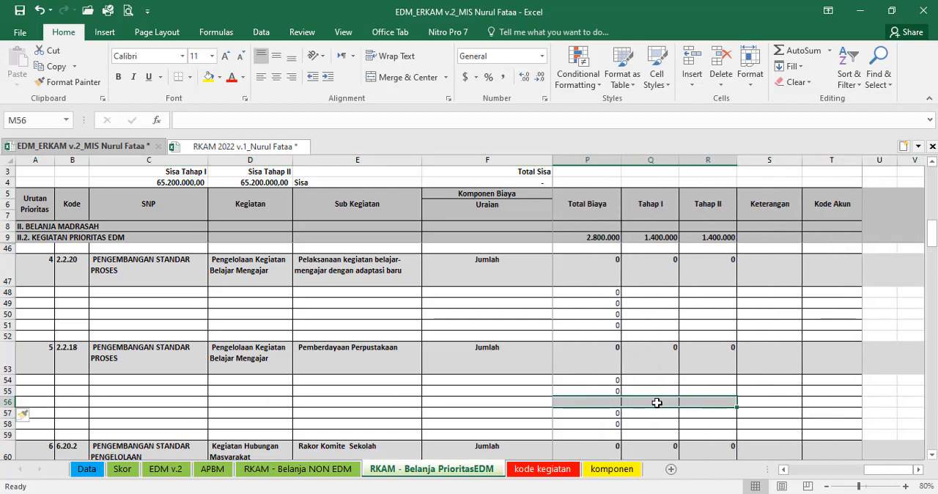
click(607, 403)
key(ctrl+z)
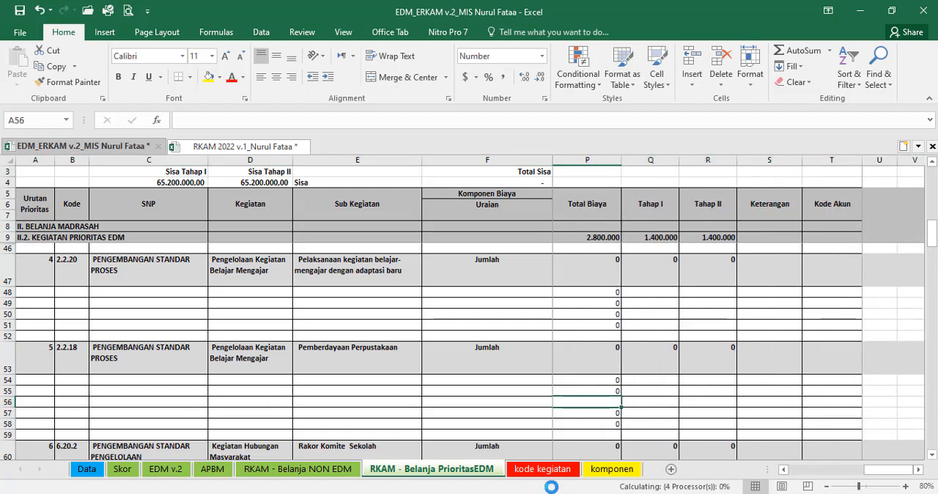
Step: Copy the whole component row 55 under priority 5, Pemberdayaan Perpustakaan
drag(871, 470, 799, 470)
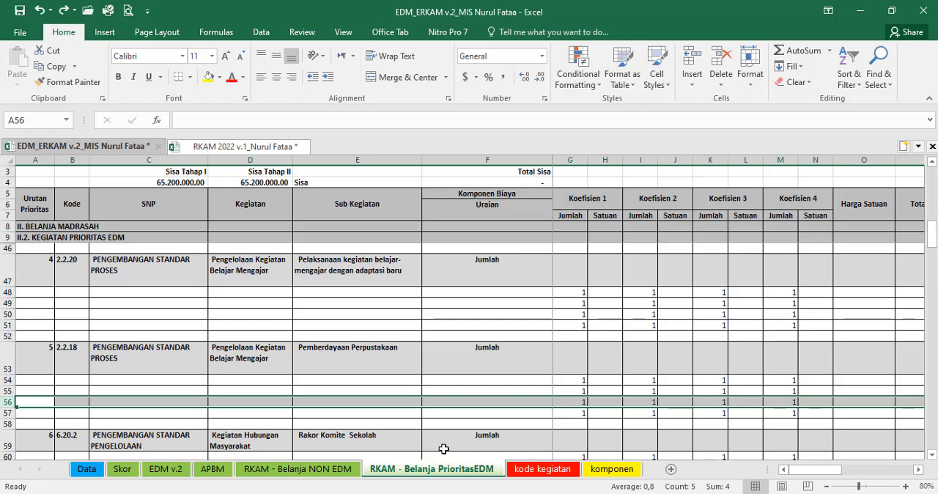
click(8, 391)
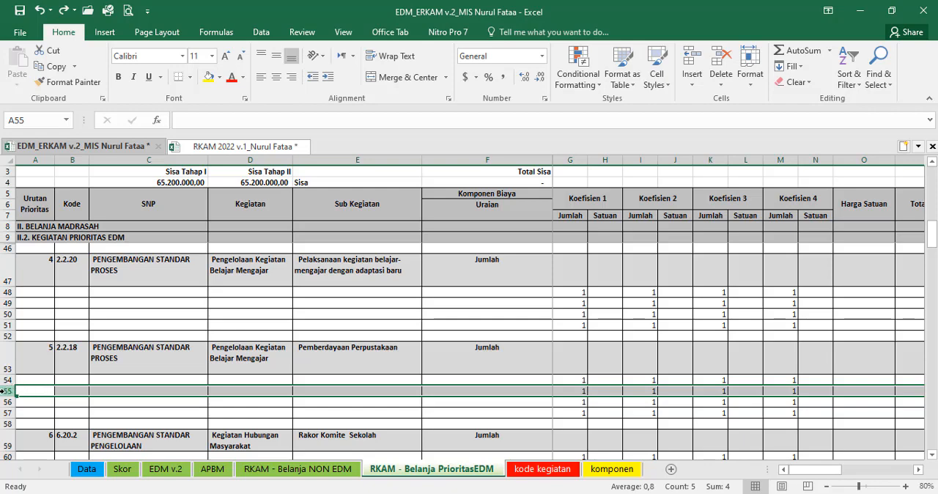
right_click(2, 392)
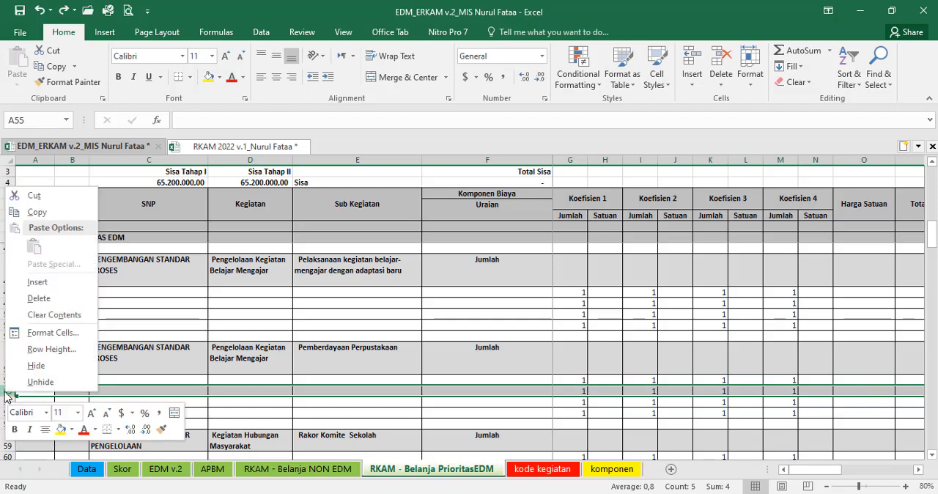
click(36, 213)
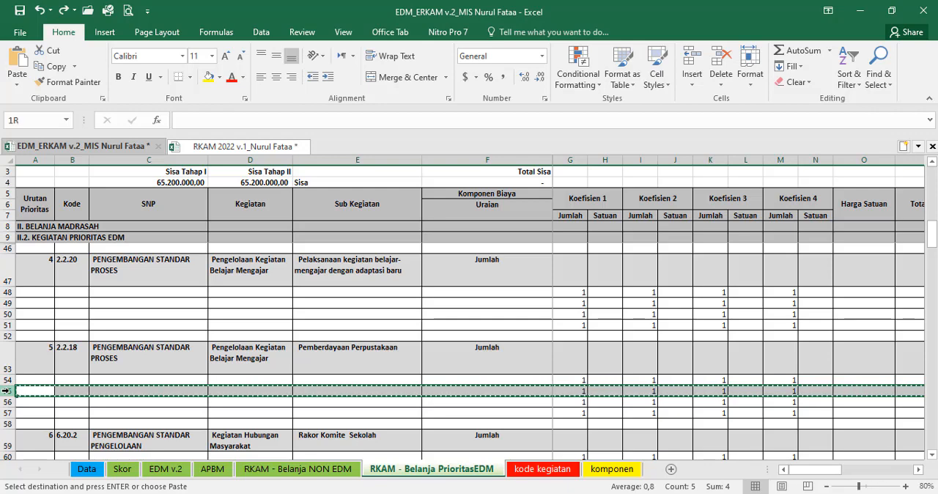
Step: Try inserting copies of row 55 across rows 55 to 65 under priority 5, check their columns, and undo the insertion
drag(6, 390, 6, 363)
right_click(20, 336)
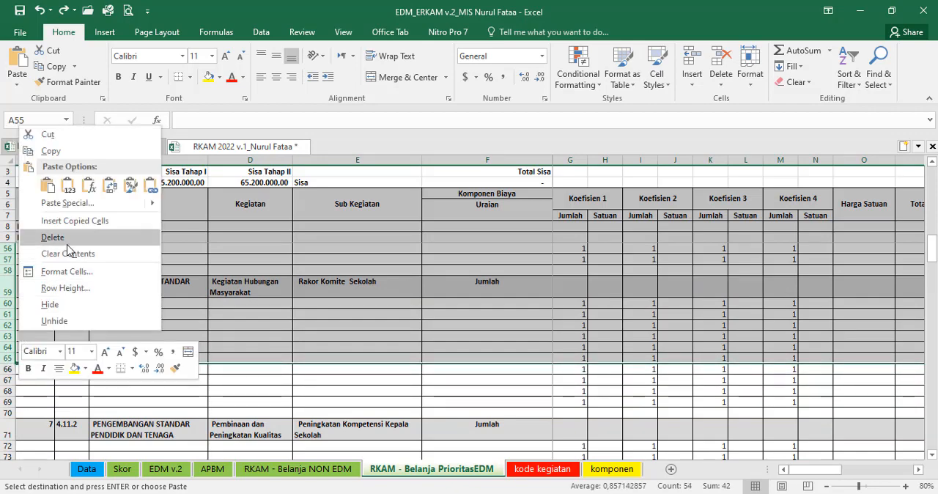
click(70, 220)
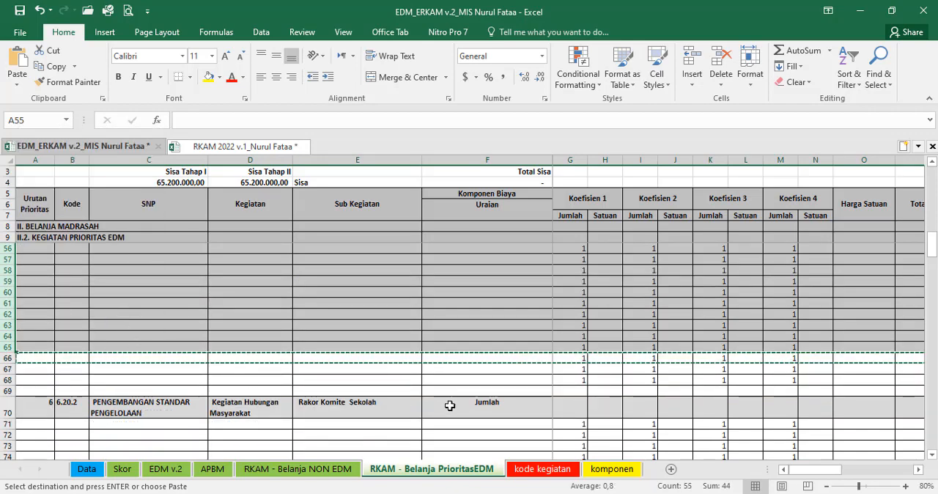
scroll(402, 397, up, 2)
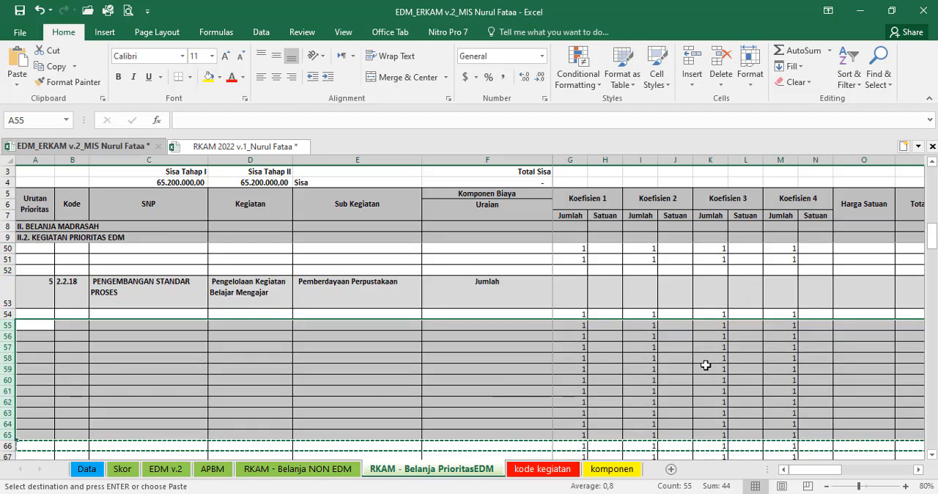
drag(814, 473, 860, 470)
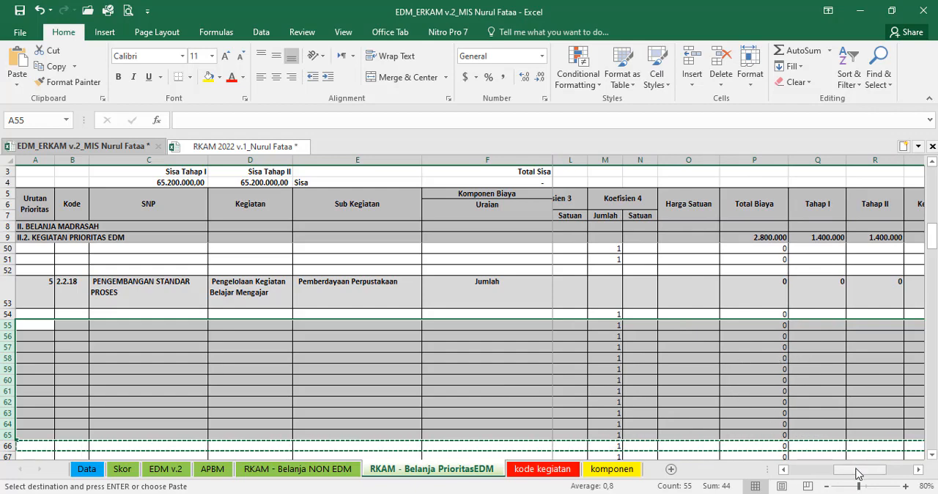
drag(860, 475, 728, 475)
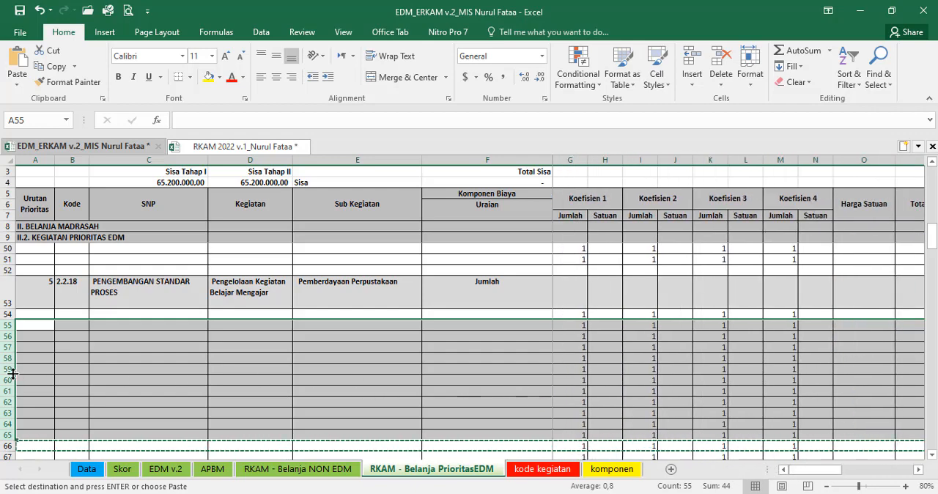
click(9, 336)
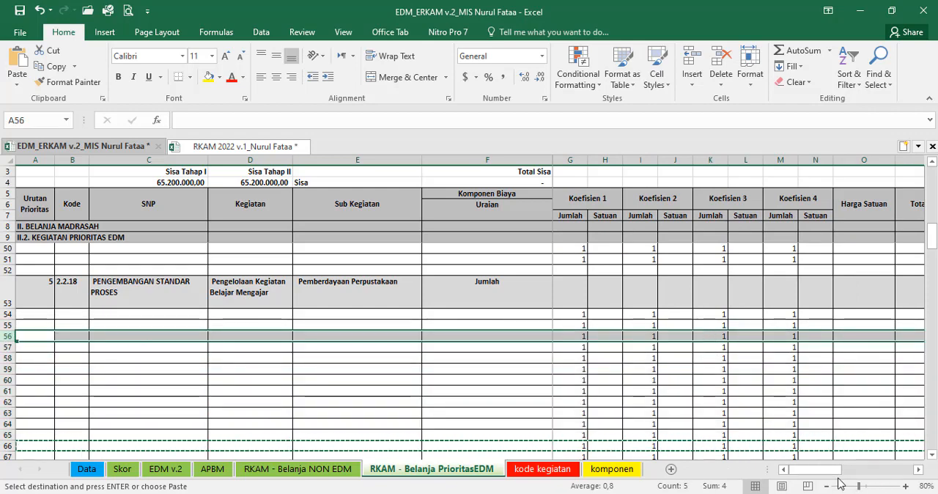
drag(840, 475, 876, 474)
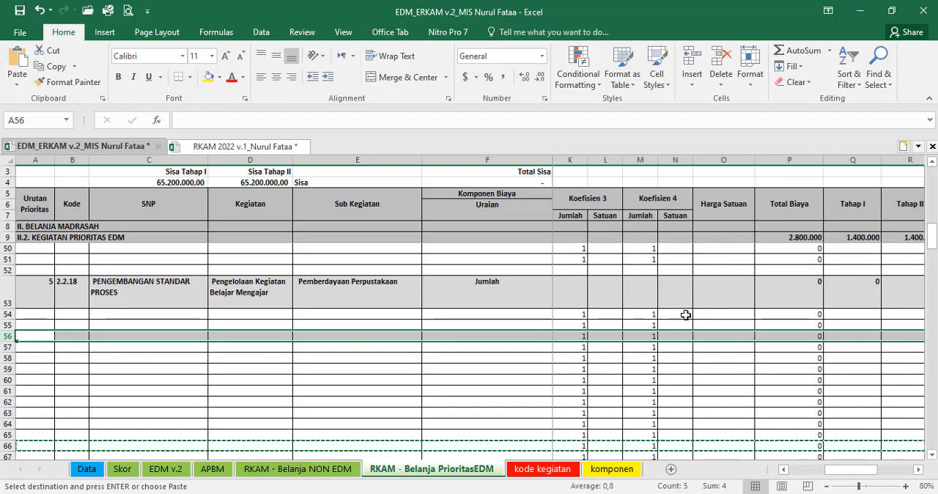
key(Up)
key(ctrl+v)
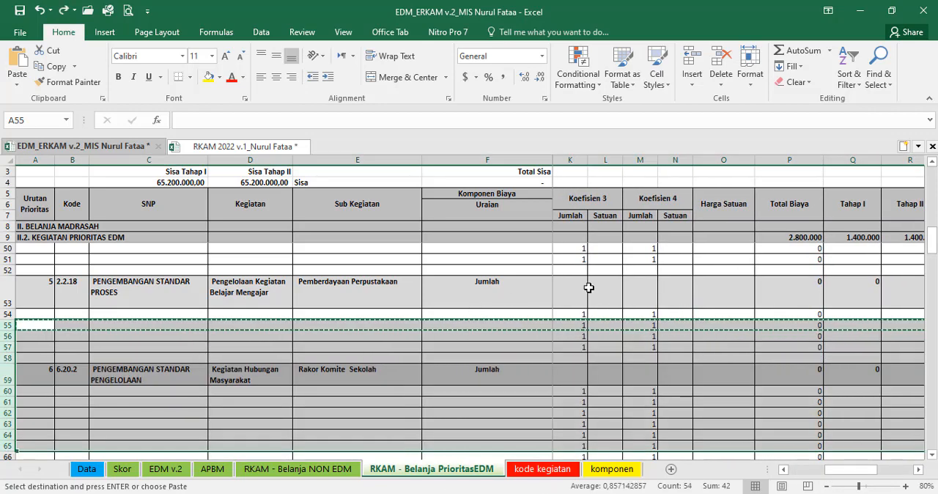
Step: Check the total formula in P53 and insert copies of row 55 across rows 56 to 77 under priority 5
click(794, 293)
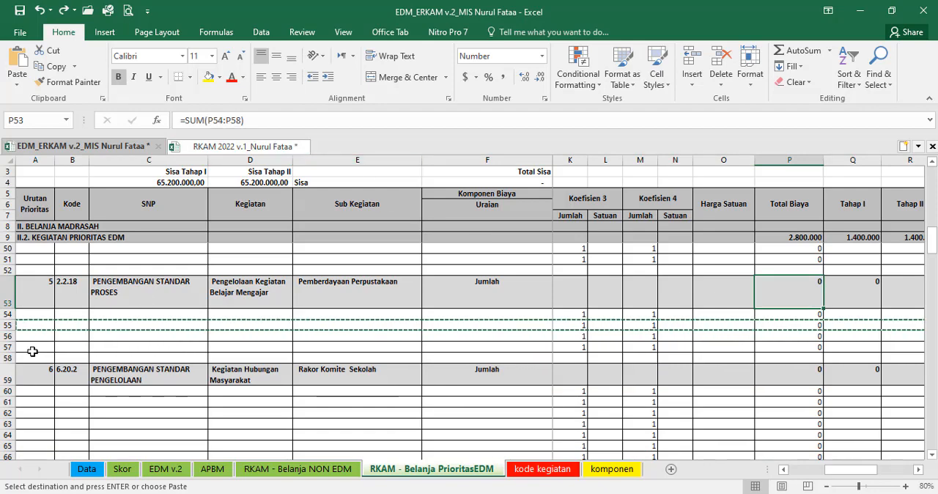
click(4, 358)
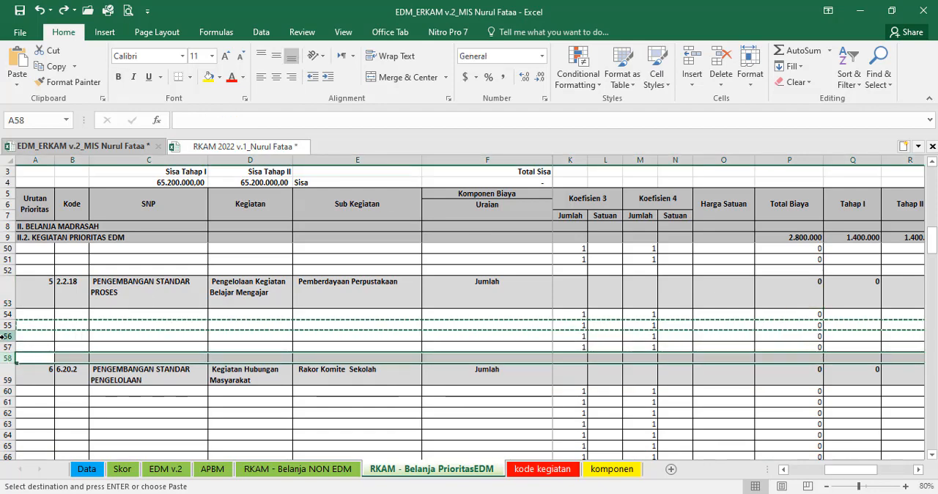
drag(4, 358, 5, 410)
right_click(8, 390)
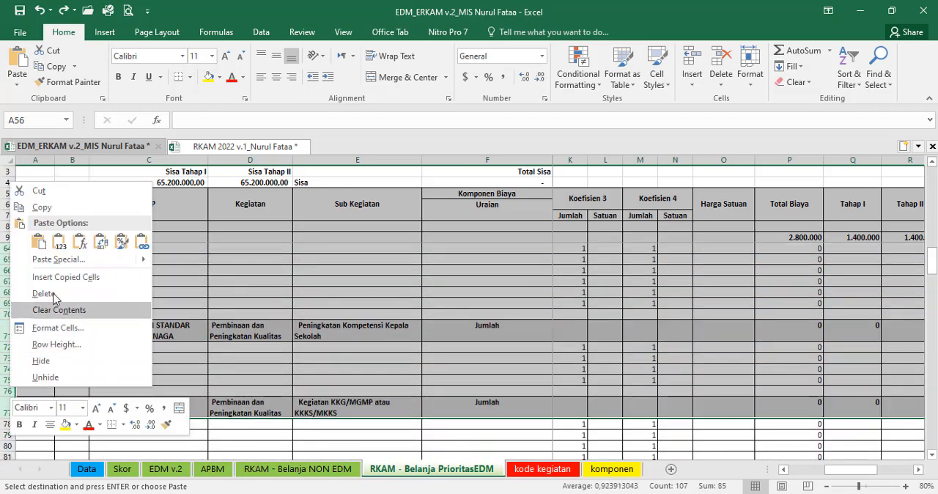
click(58, 278)
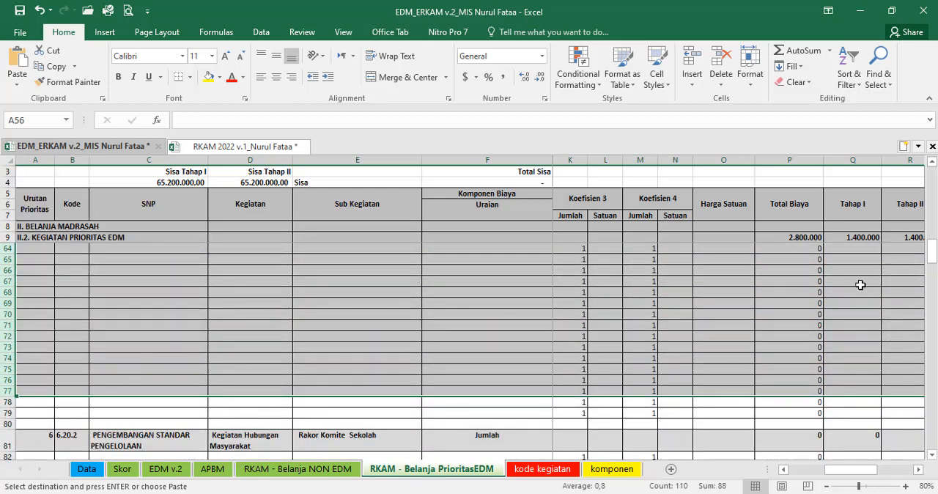
Step: Check the range of priority 5's Total Biaya formula in P53 against the inserted component rows
scroll(844, 293, up, 4)
click(806, 272)
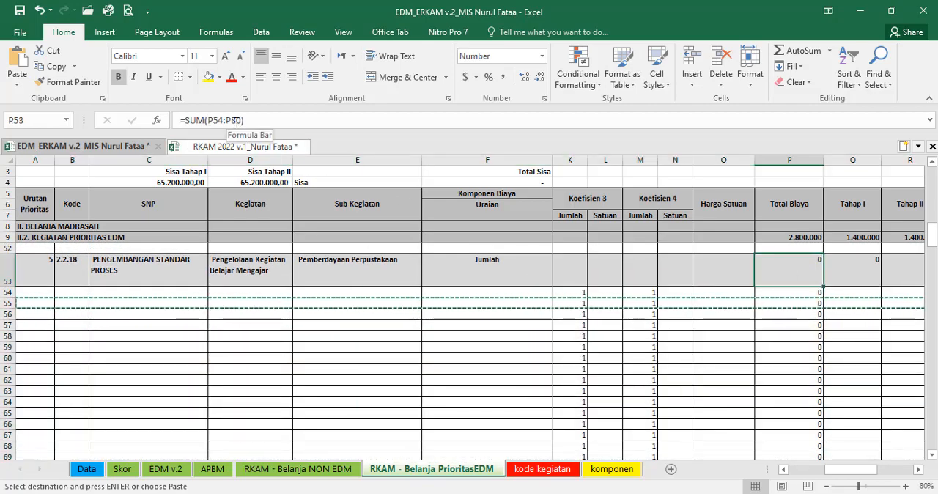
scroll(677, 343, down, 6)
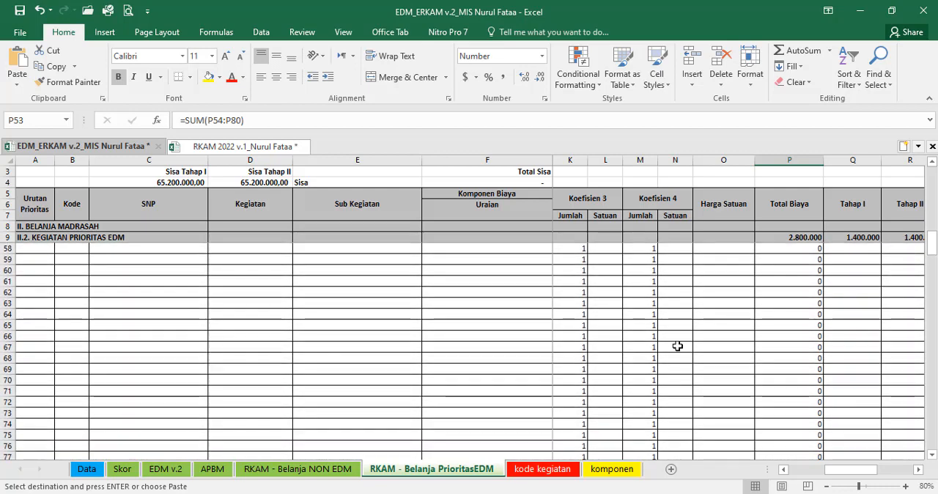
scroll(528, 360, up, 3)
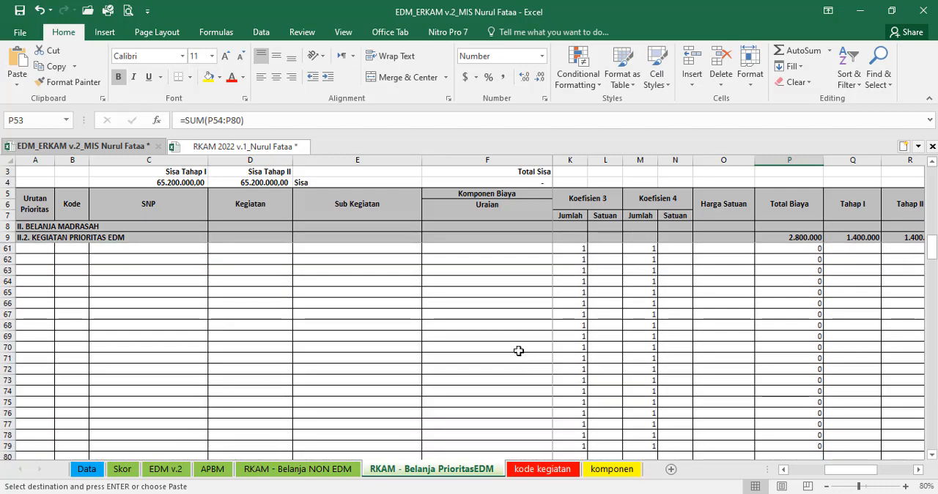
scroll(518, 351, up, 3)
click(698, 357)
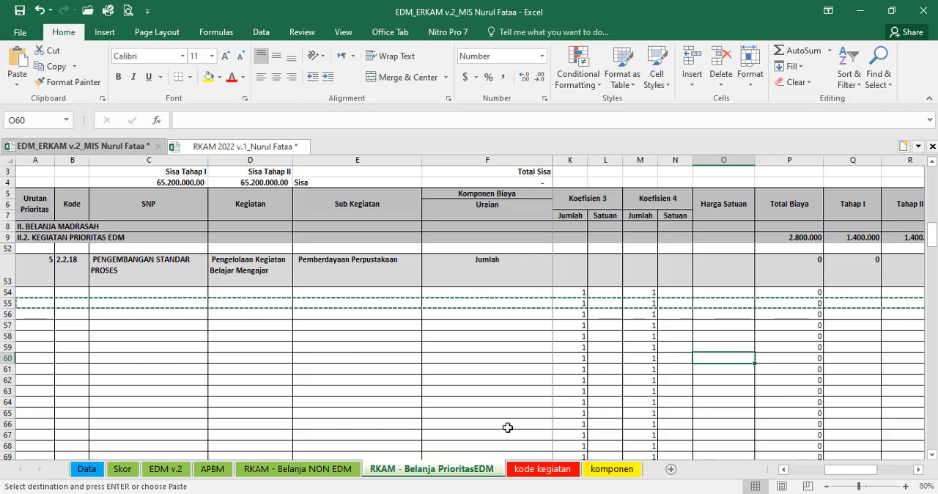
Step: Compare the 2.2.18 Pemberdayaan Perpustakaan items in the RKAM 2022 workbook's e-RKAM sheet with the empty component rows under priority 5
click(265, 151)
scroll(316, 266, up, 11)
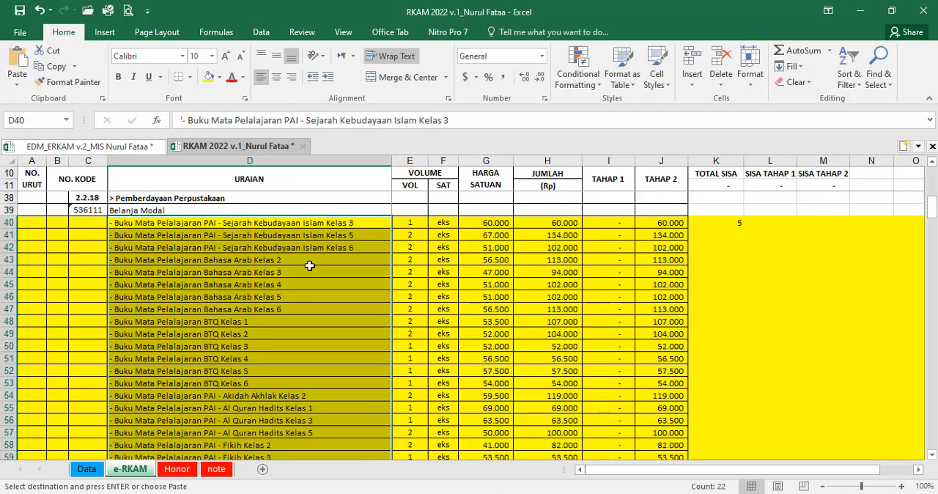
scroll(420, 286, down, 4)
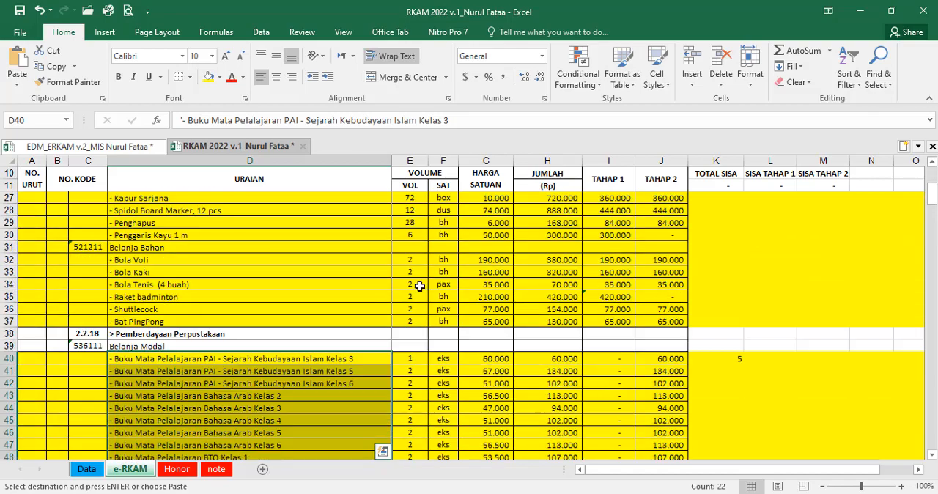
click(720, 270)
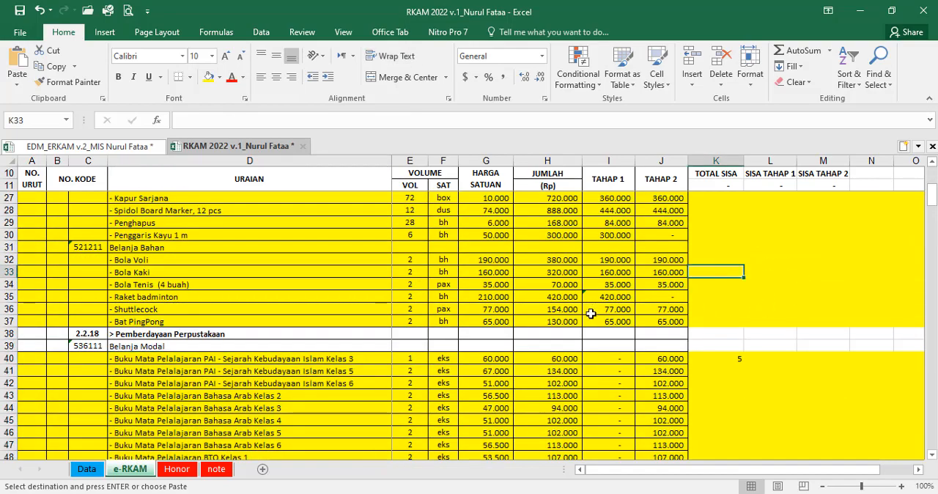
scroll(591, 313, down, 7)
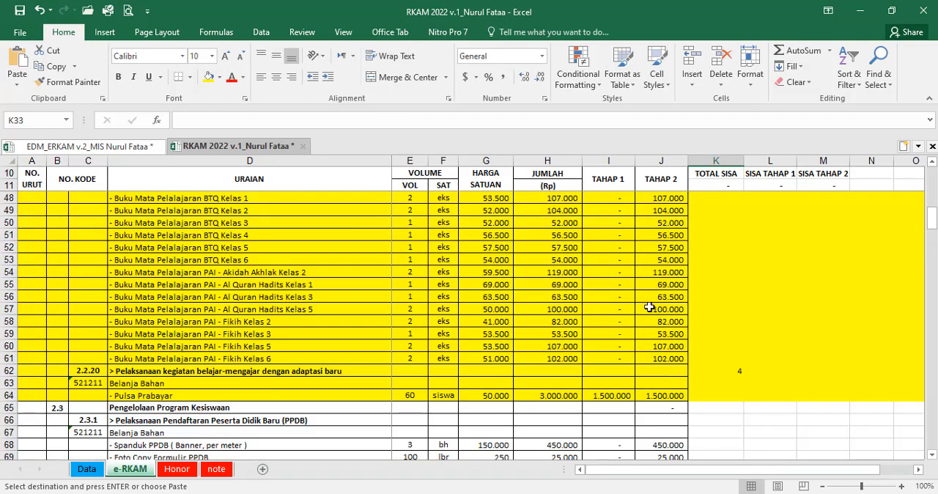
click(87, 146)
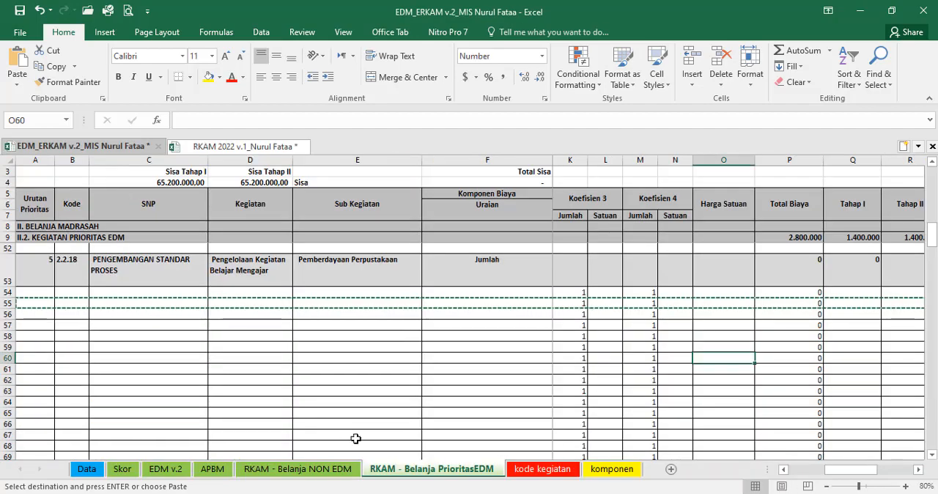
click(425, 312)
scroll(421, 342, down, 1)
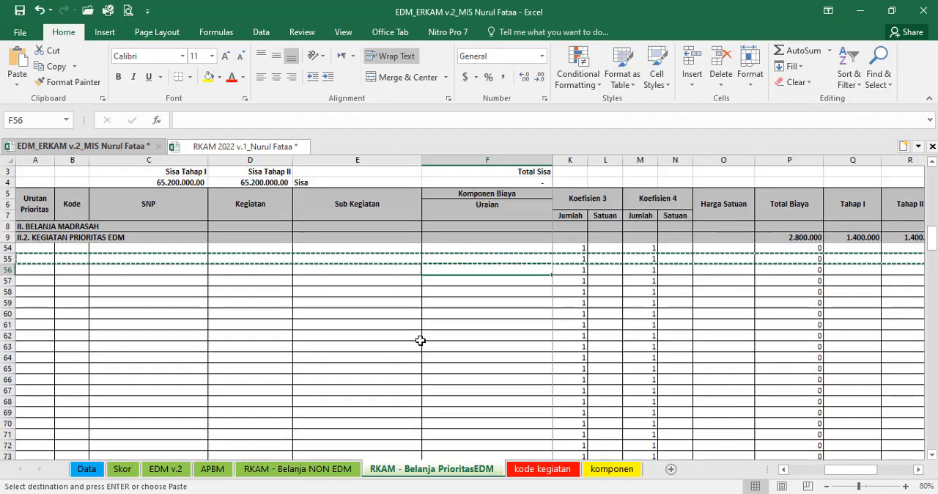
Step: Compare the first activities in the RKAM 2022 workbook's e-RKAM sheet with the Belanja NON EDM and Belanja PrioritasEDM sheets
click(242, 146)
scroll(319, 315, up, 9)
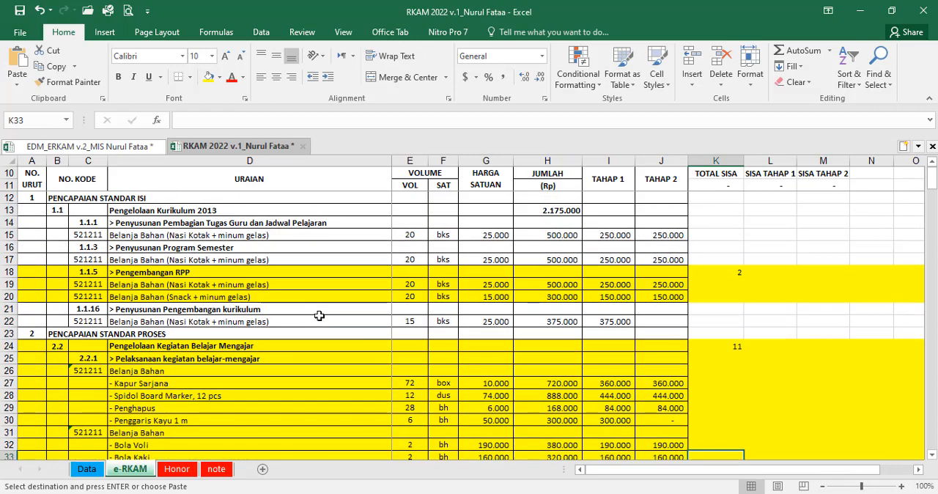
click(153, 235)
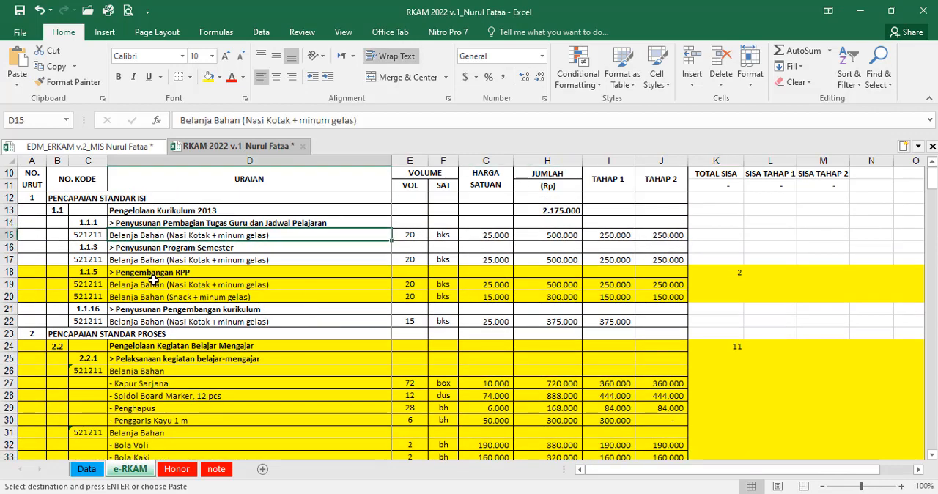
click(150, 146)
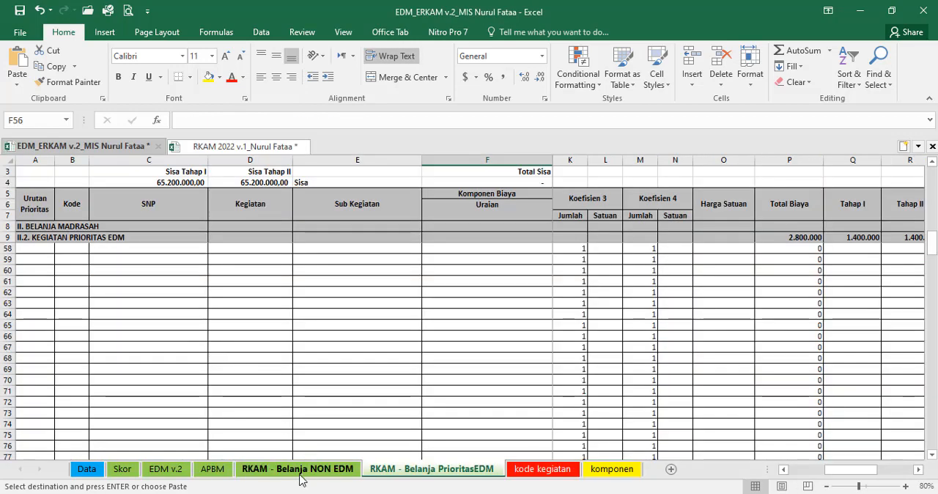
click(301, 470)
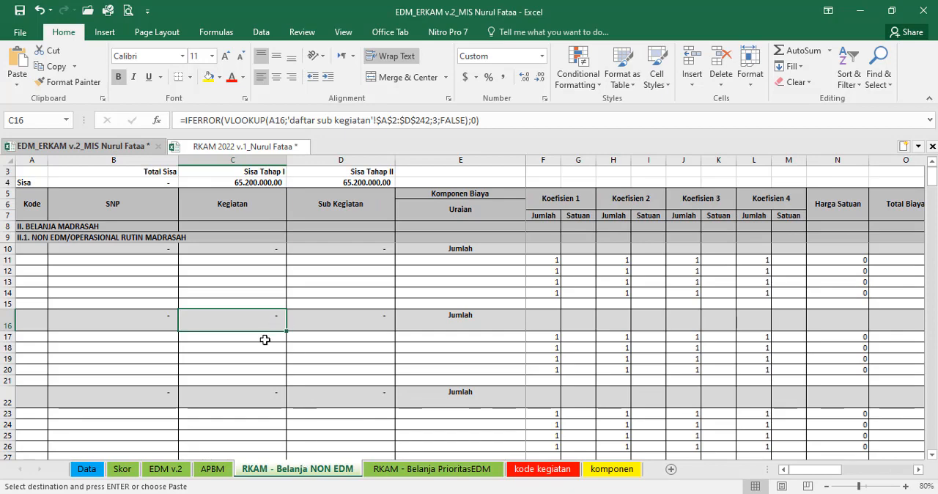
click(418, 470)
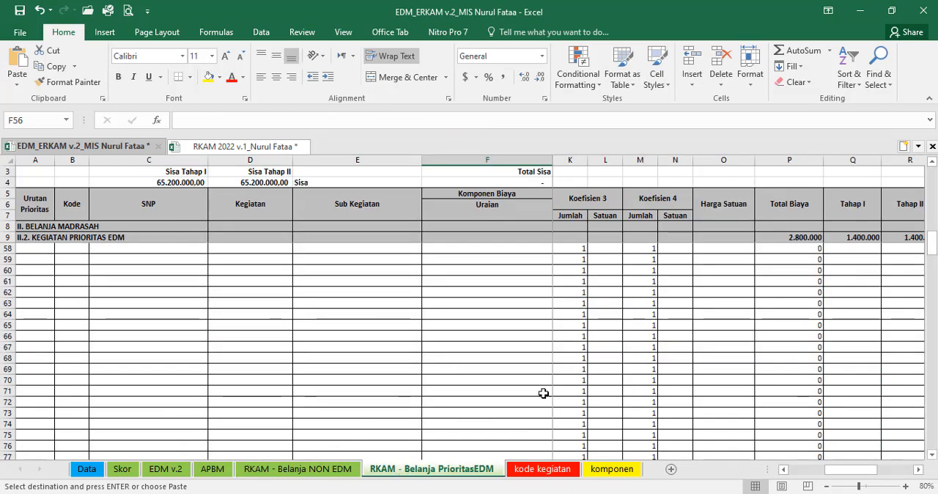
scroll(488, 347, up, 3)
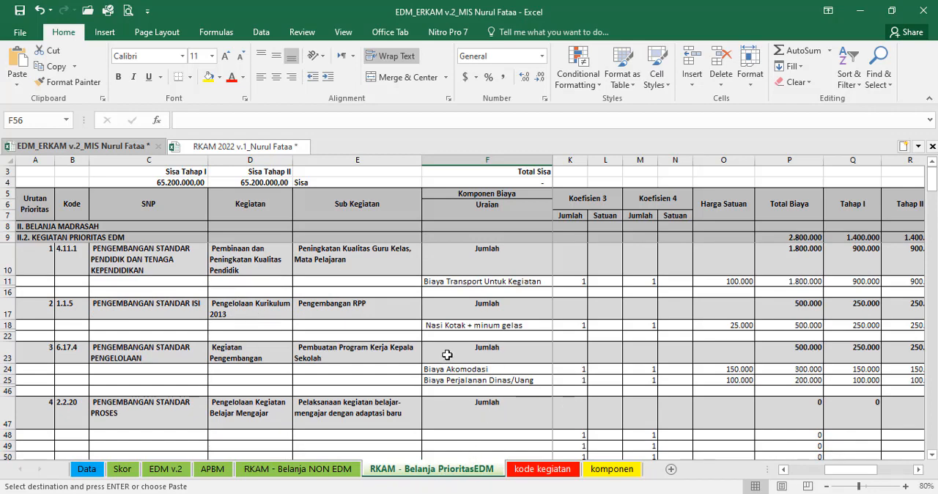
scroll(447, 355, down, 2)
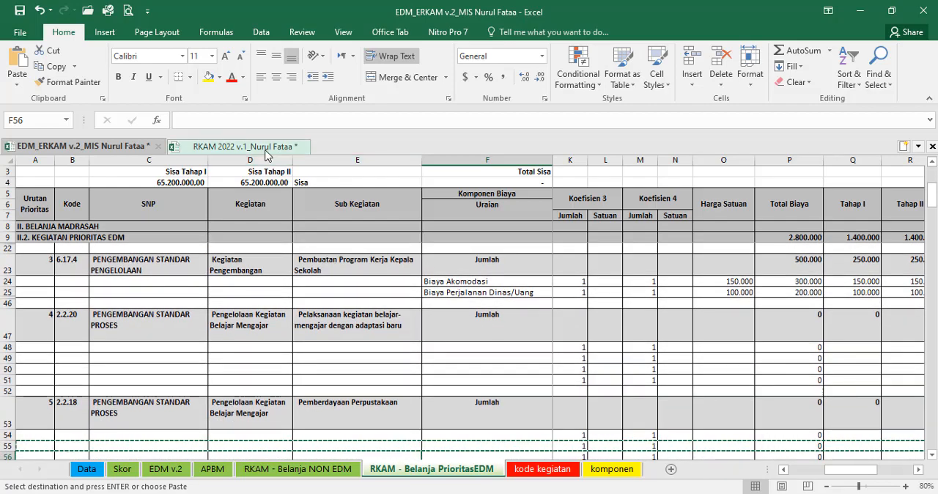
Step: Examine the highlighted items under 2.2.1, 2.2.18 and 2.2.20 in the RKAM 2022 workbook's e-RKAM sheet
click(266, 151)
scroll(270, 355, down, 3)
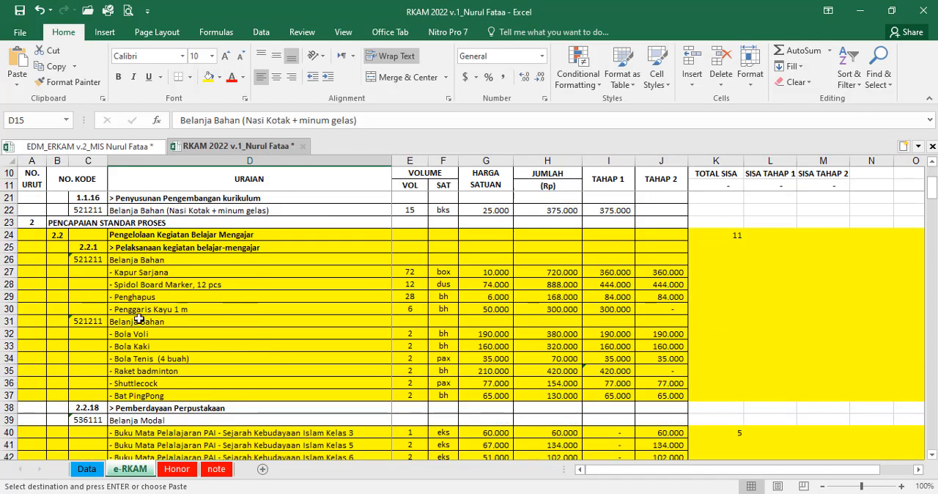
drag(4, 236, 17, 396)
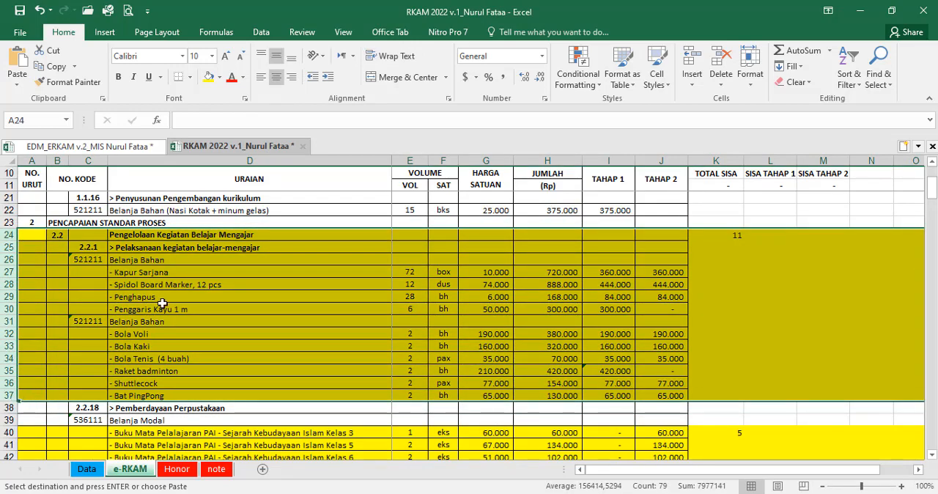
click(94, 146)
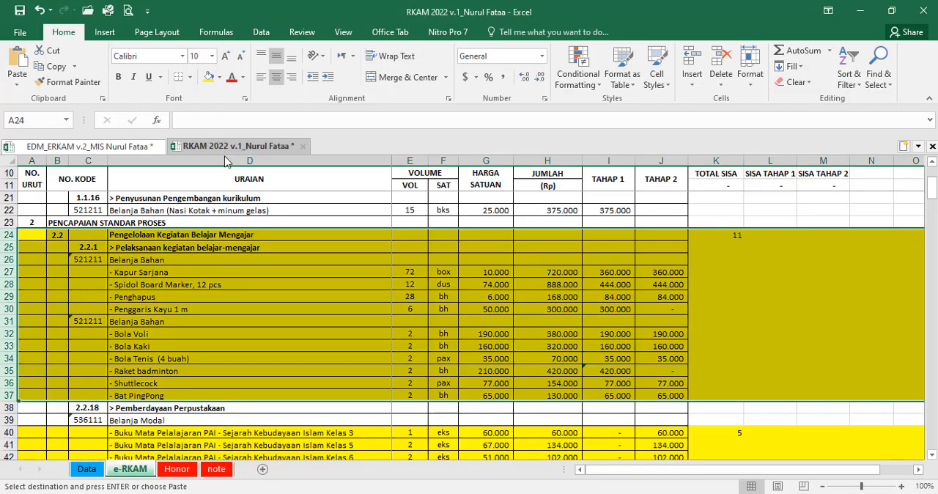
click(234, 146)
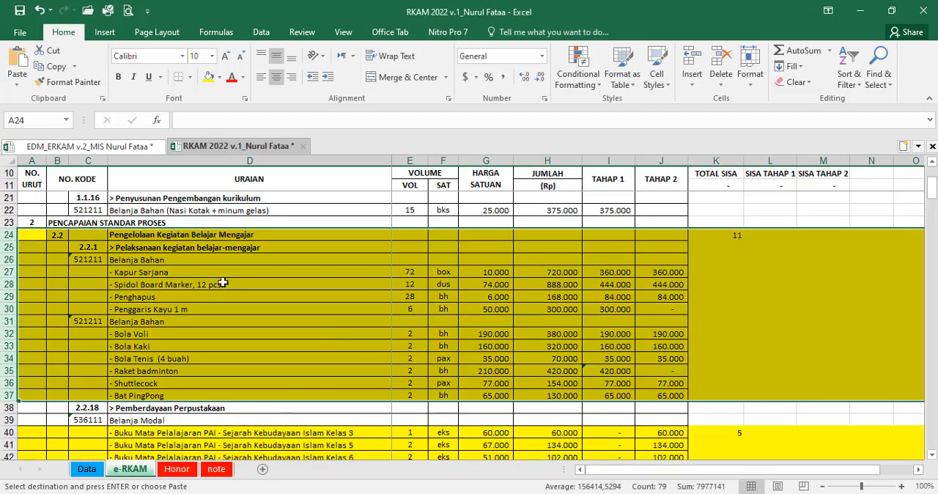
scroll(422, 318, down, 4)
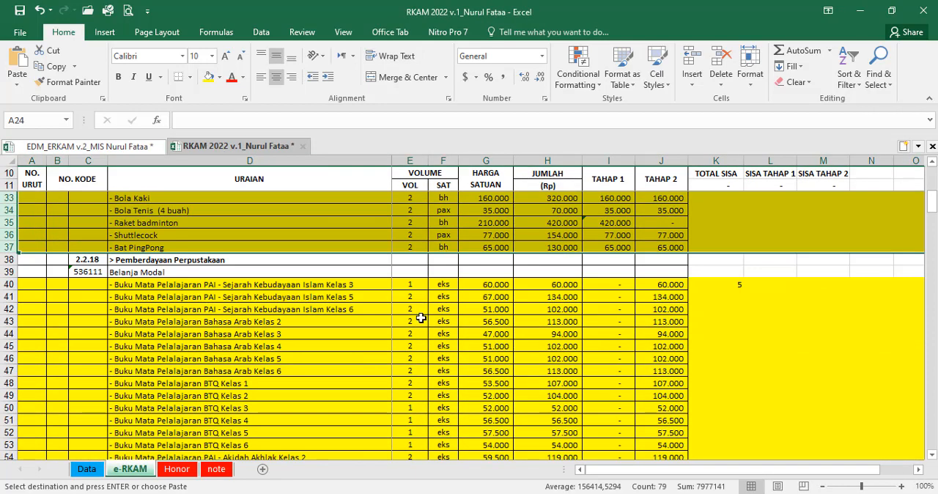
scroll(421, 318, down, 2)
click(387, 262)
scroll(383, 274, down, 2)
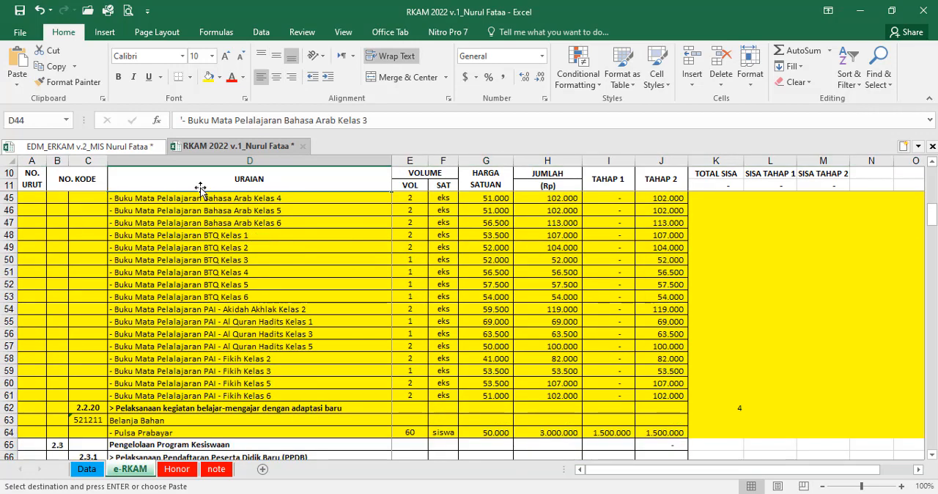
Step: Hide rows 129 to 212, holding the unused priorities 13 to 26, on the Belanja PrioritasEDM sheet of EDM_ERKAM v.2
click(121, 146)
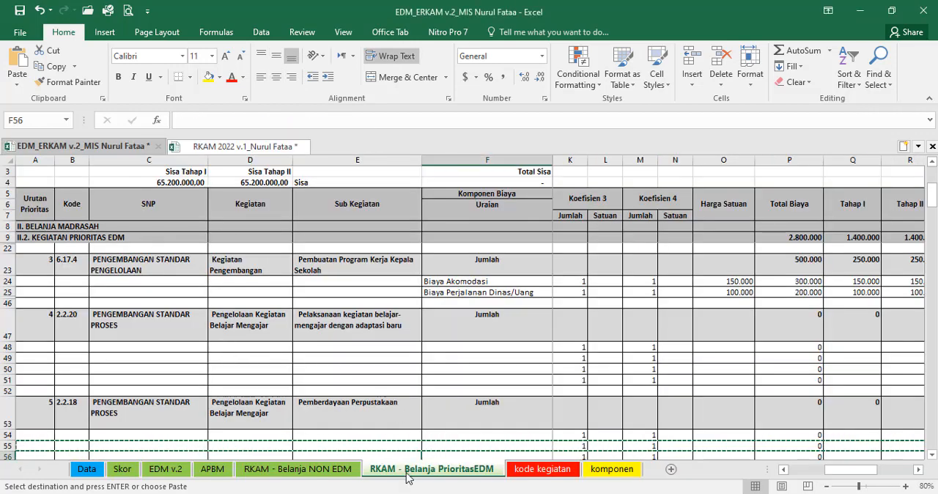
scroll(415, 429, down, 7)
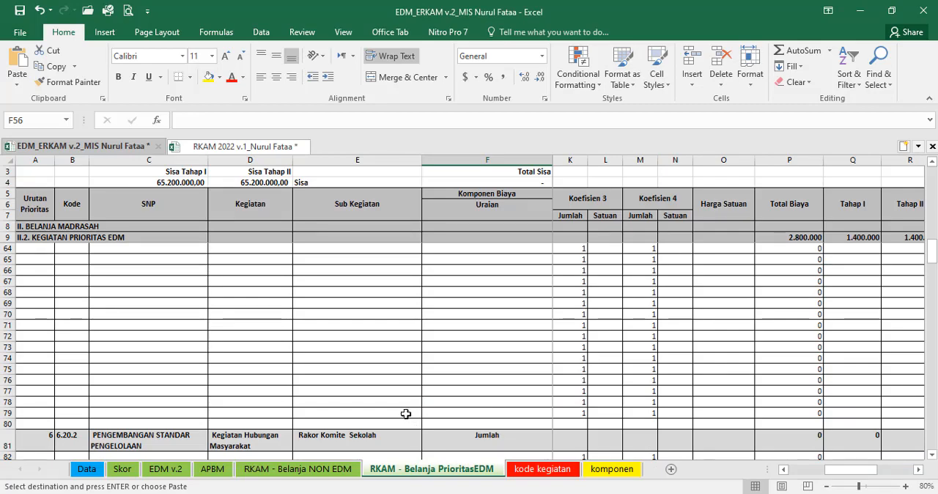
scroll(405, 414, down, 15)
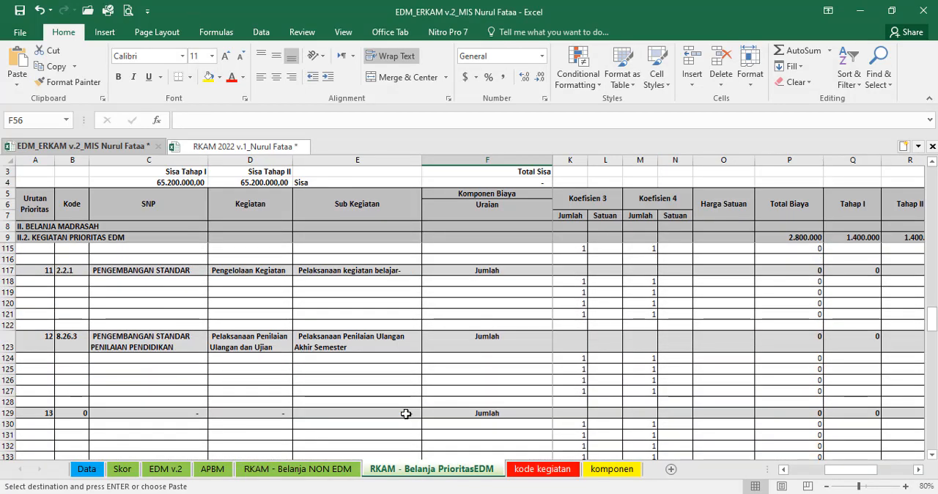
scroll(405, 414, down, 4)
scroll(266, 386, down, 7)
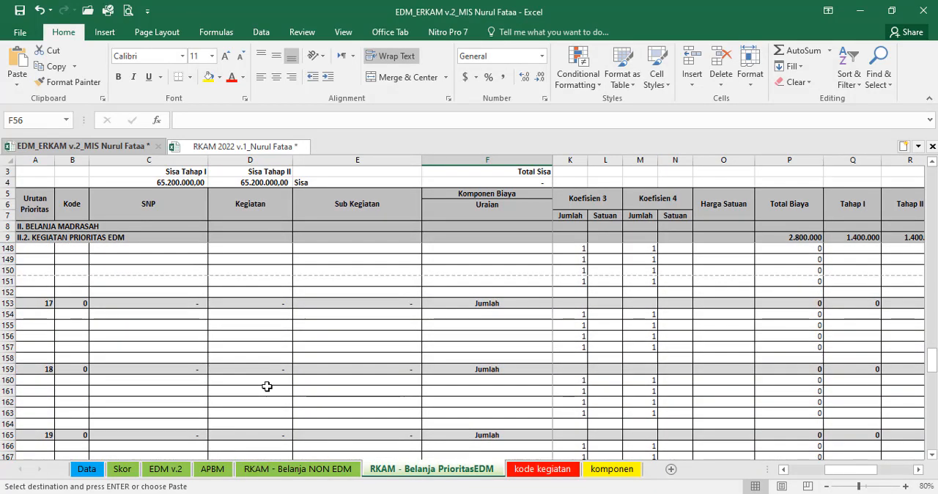
scroll(267, 386, down, 12)
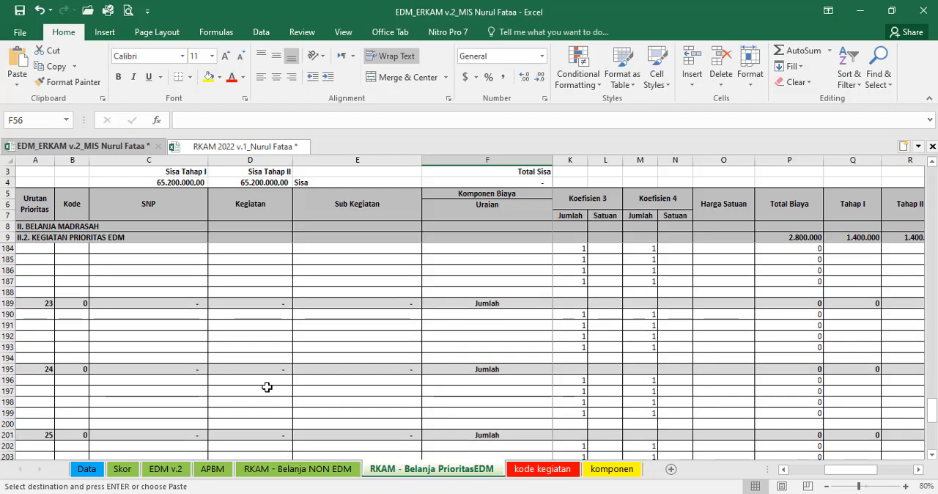
scroll(267, 387, down, 7)
click(3, 324)
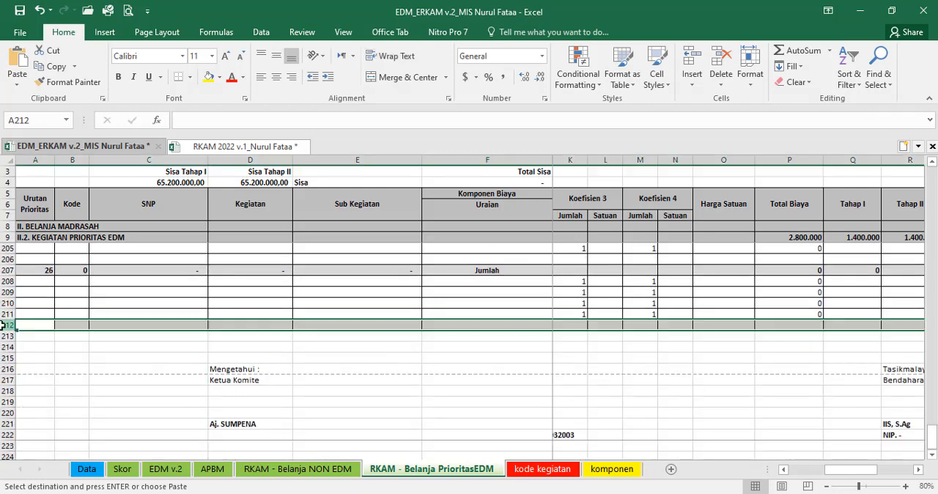
scroll(70, 352, up, 19)
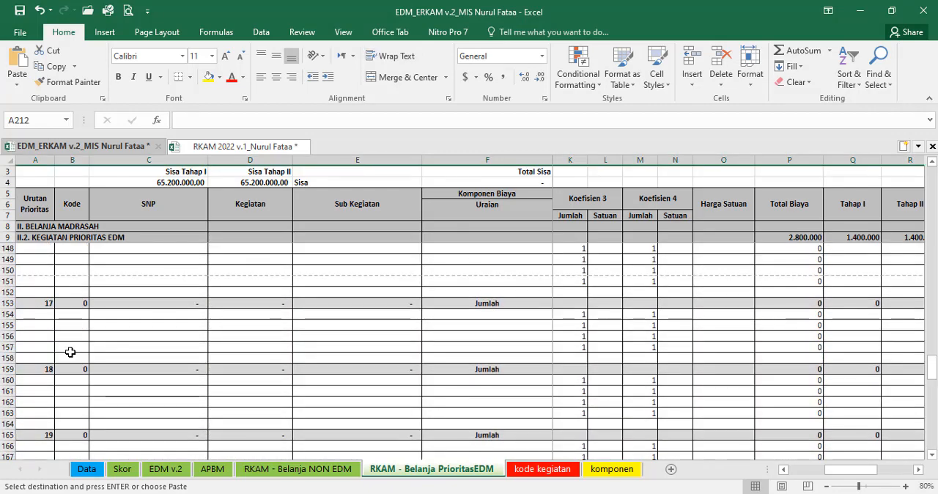
scroll(70, 352, up, 12)
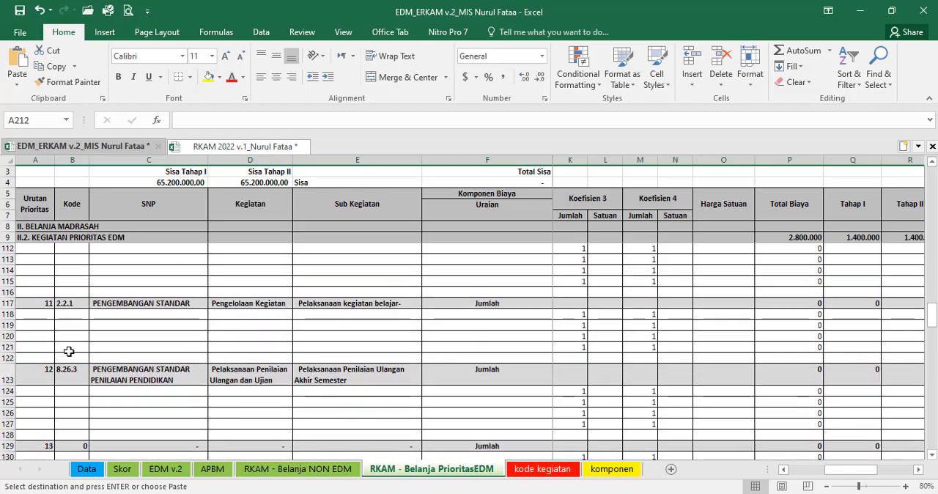
scroll(69, 352, down, 2)
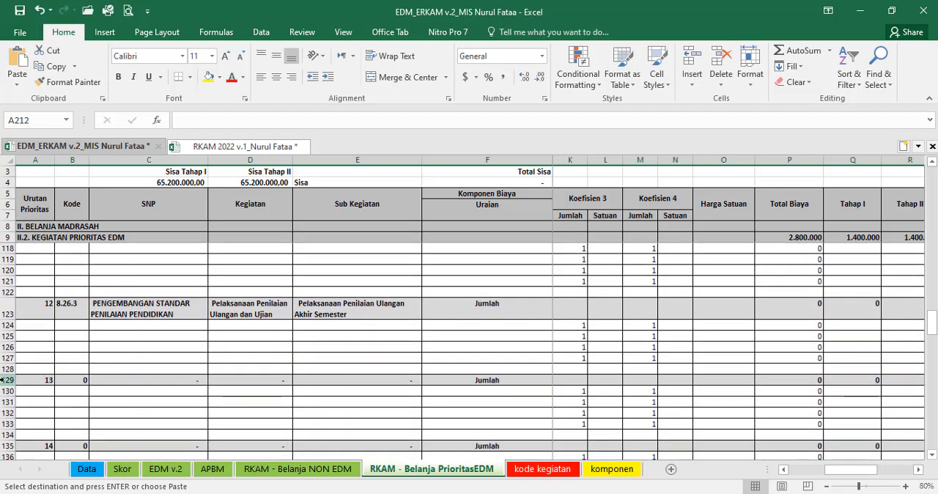
shift+click(4, 380)
right_click(4, 379)
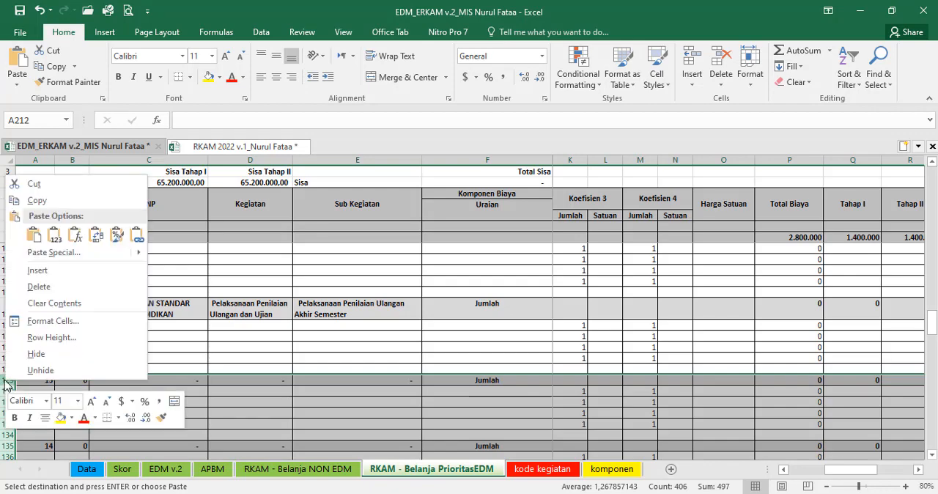
click(42, 366)
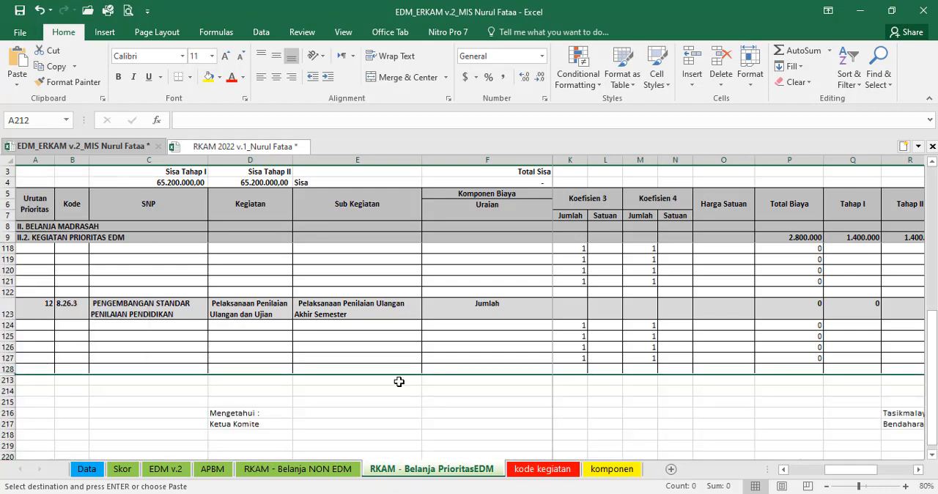
click(693, 379)
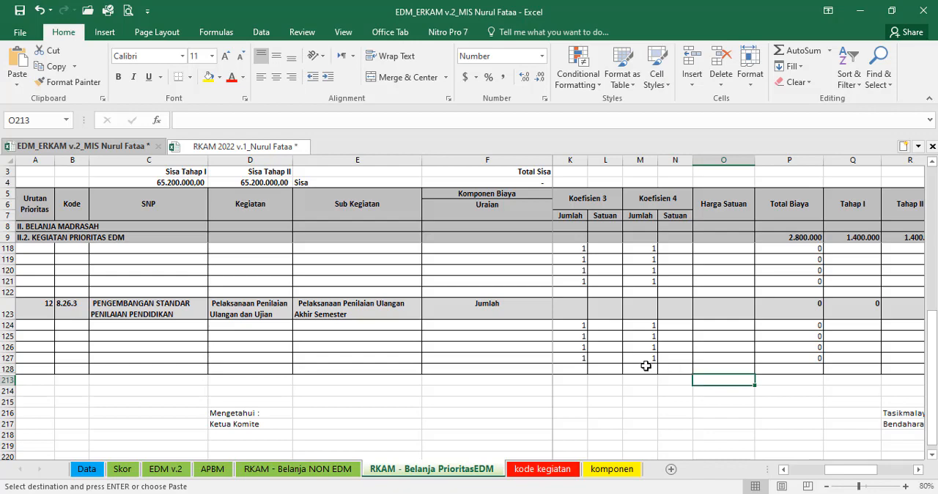
Step: Check the extra components in rows 3119 to 3122 of the komponen sheet against the empty Uraian cells under priority 12
click(488, 337)
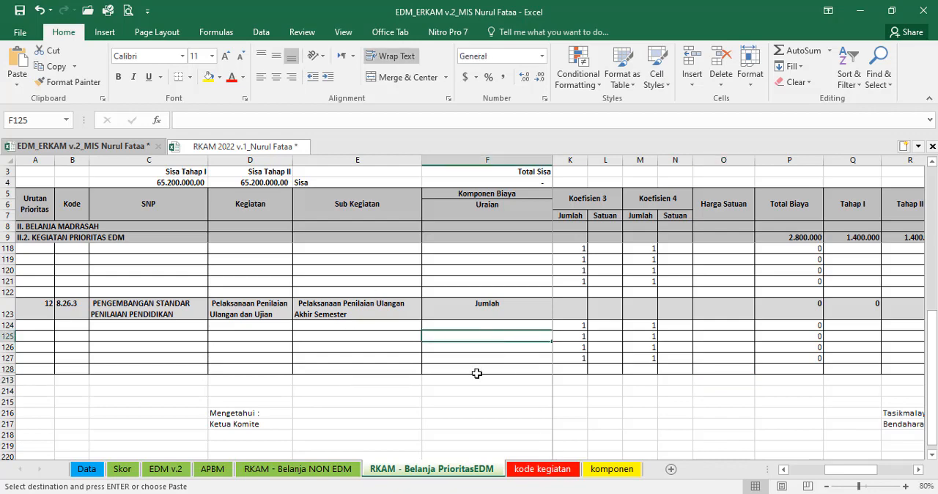
click(457, 325)
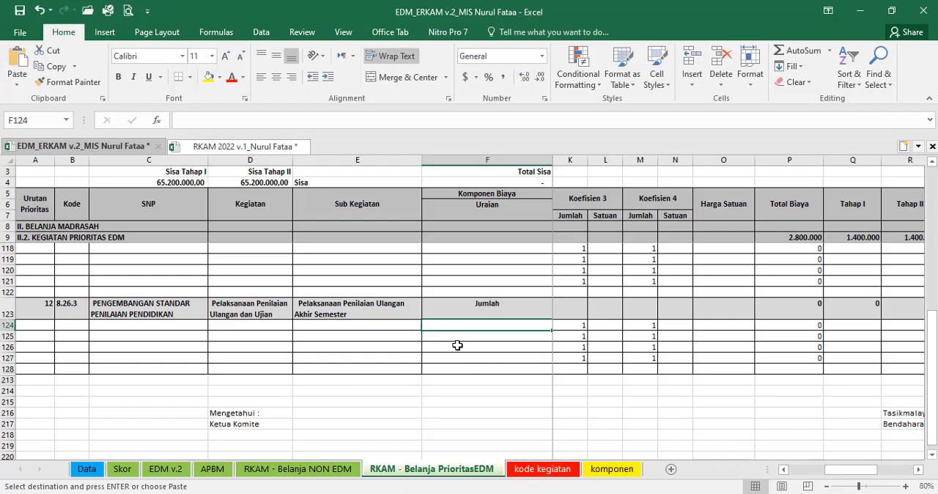
click(613, 470)
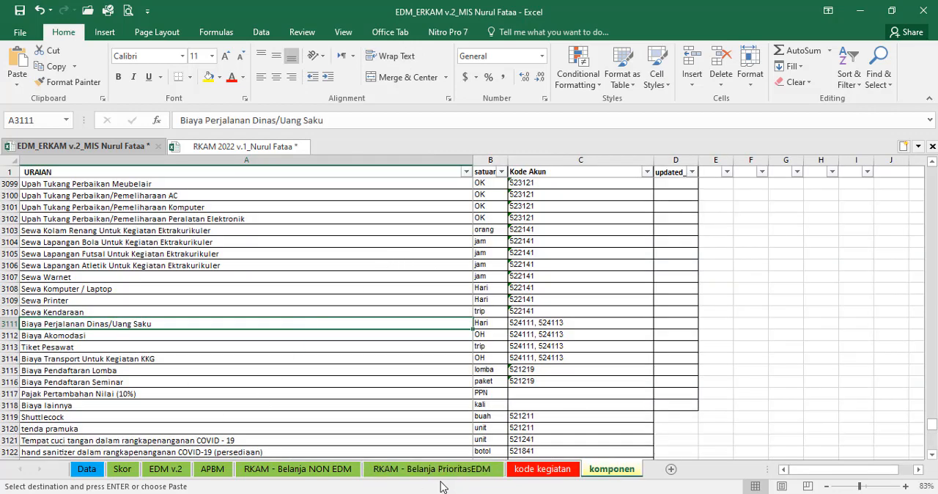
click(418, 470)
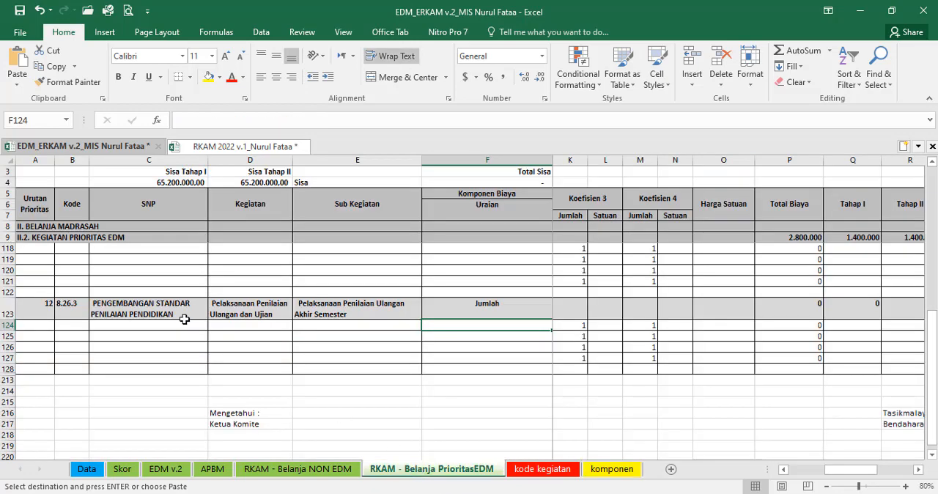
click(616, 468)
scroll(434, 358, down, 3)
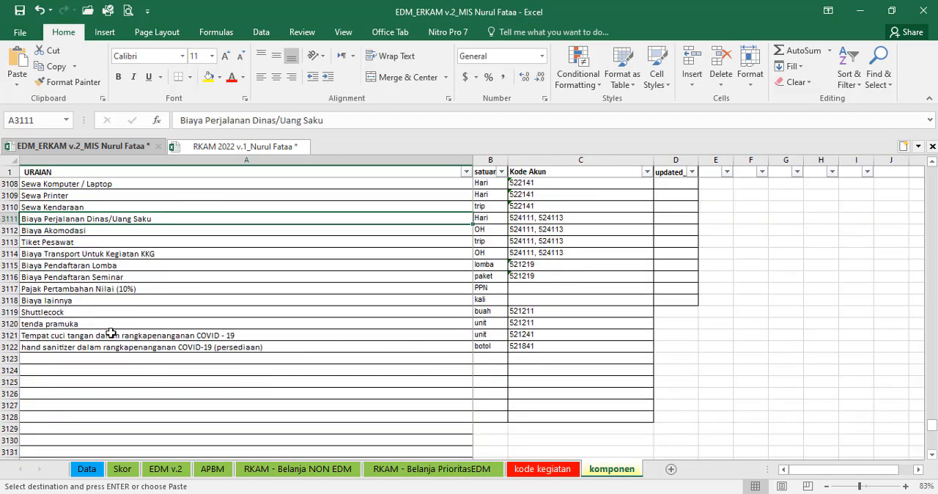
click(57, 314)
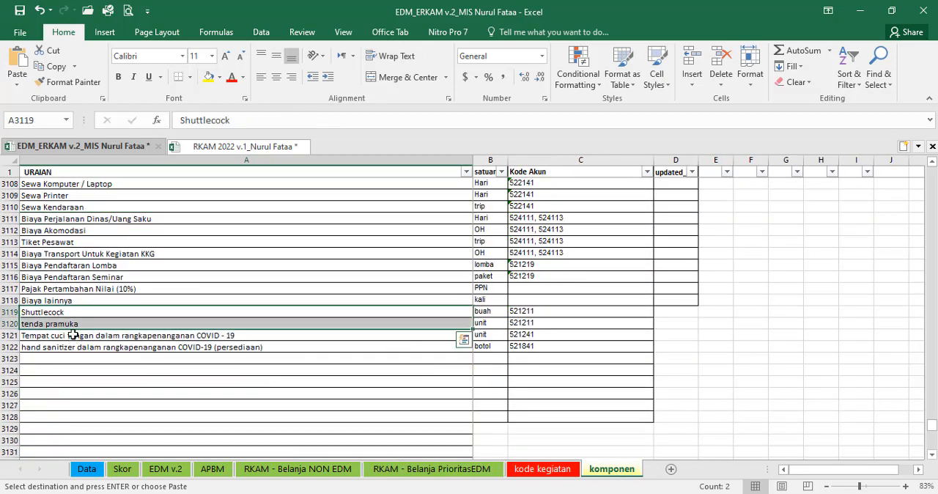
click(69, 324)
click(70, 336)
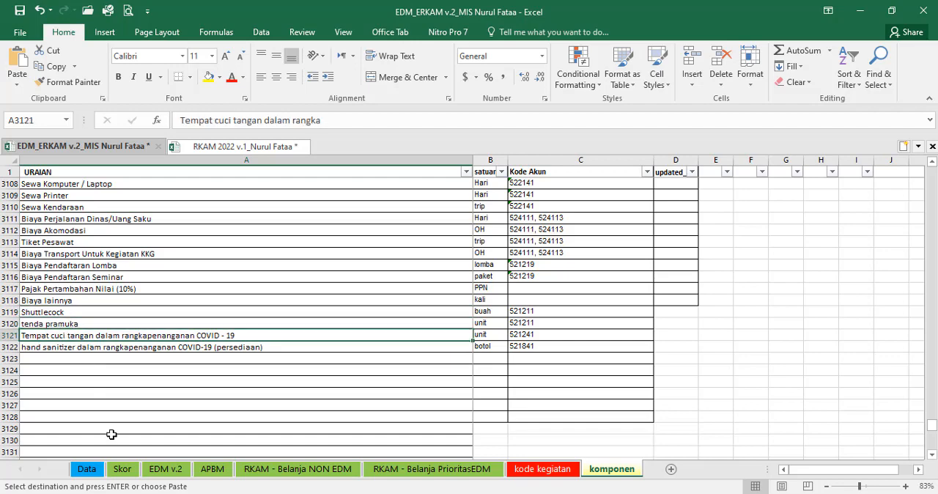
click(75, 350)
click(490, 346)
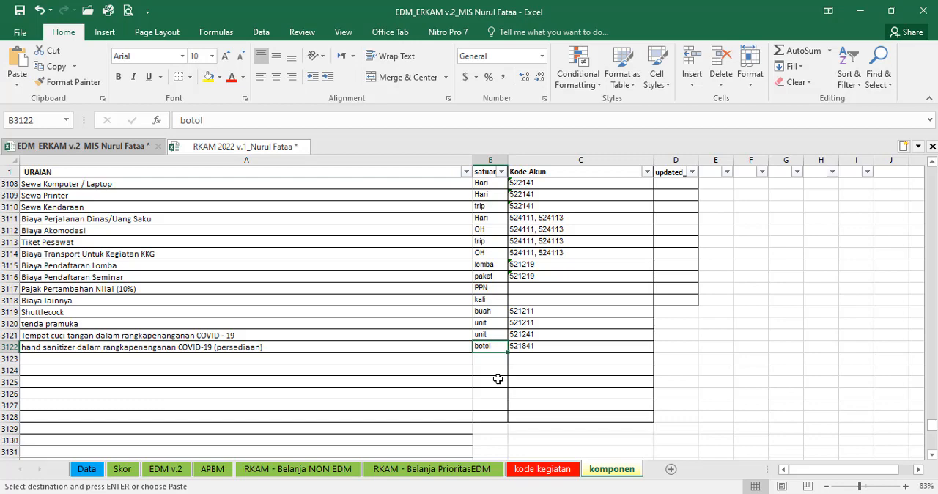
click(419, 470)
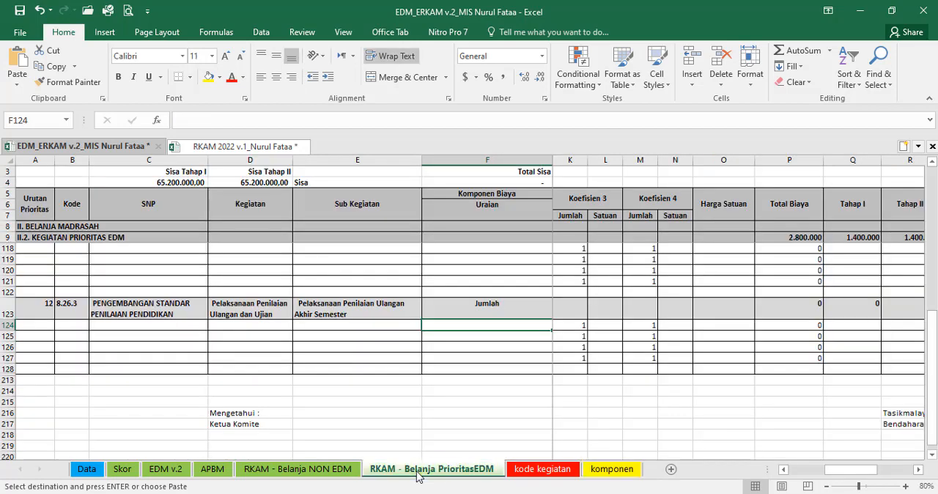
click(455, 336)
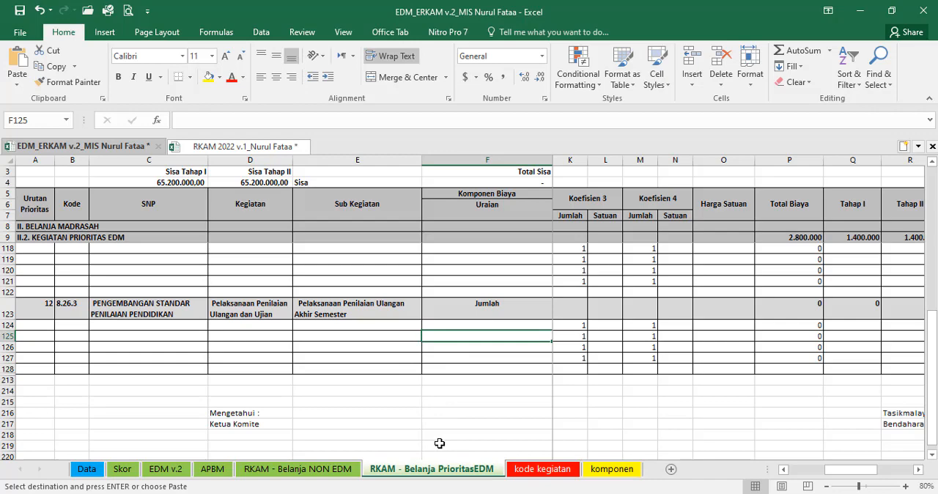
Step: Try to enter Sampul Rapot as a component in cell F125 under priority 12 on the Belanja PrioritasEDM sheet
text(Sampul)
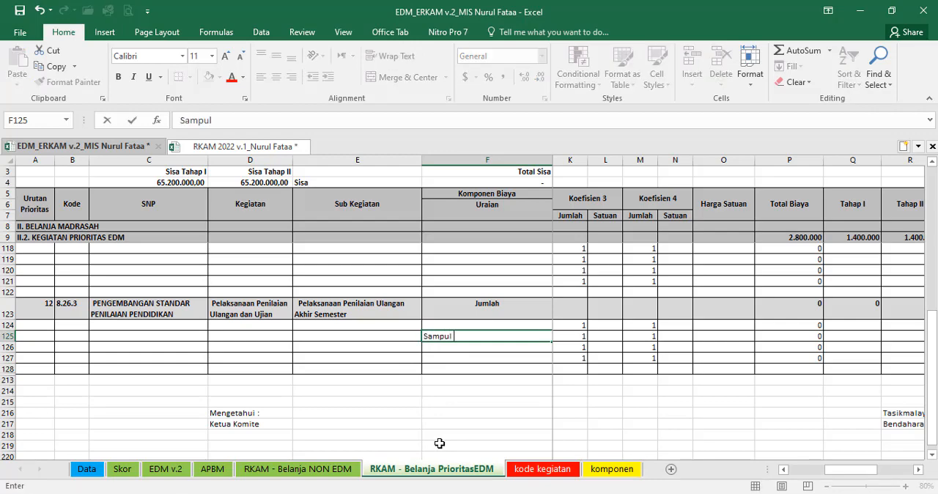
text( Rapot)
key(Return)
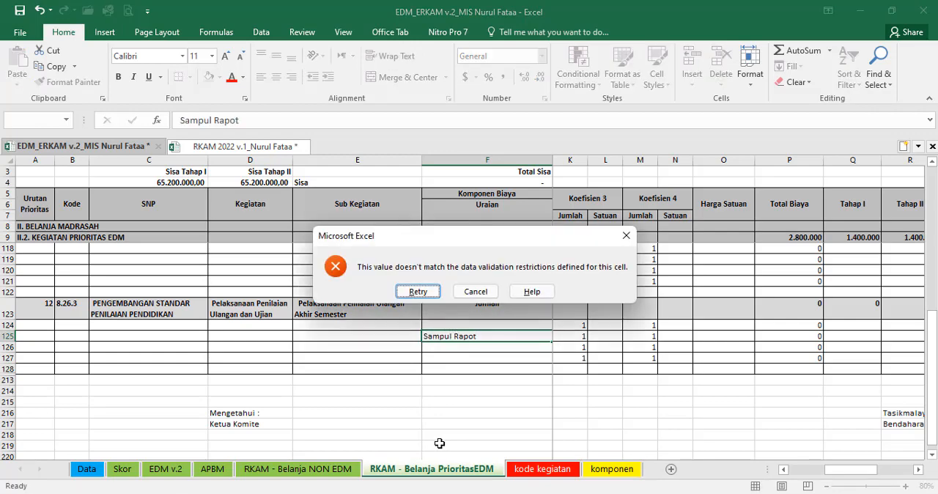
key(Tab)
key(Return)
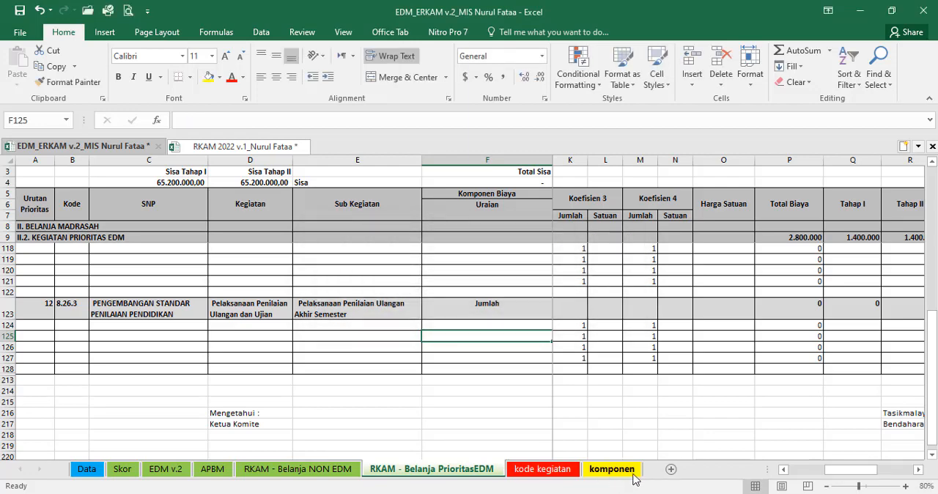
Step: Add Sampul Rapot with the unit buah in row 3123 of the komponen sheet
click(612, 469)
click(146, 357)
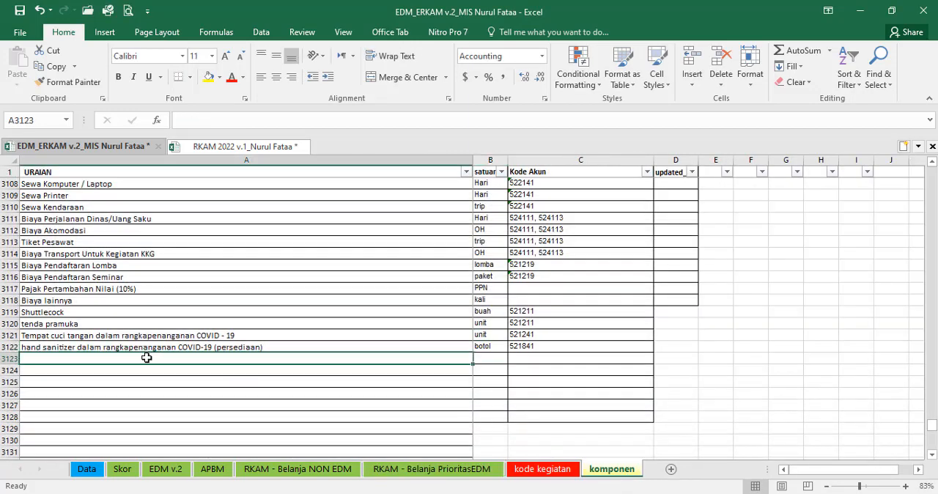
text(Sampul Rapot)
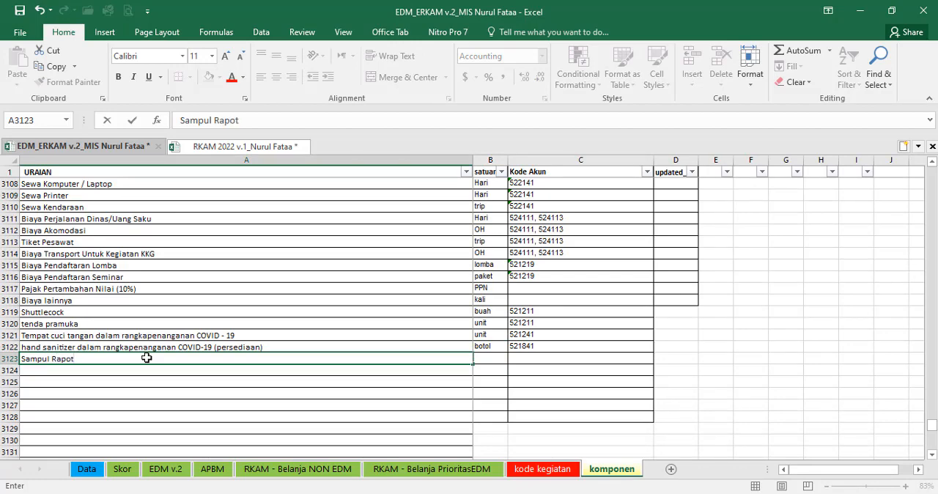
key(Tab)
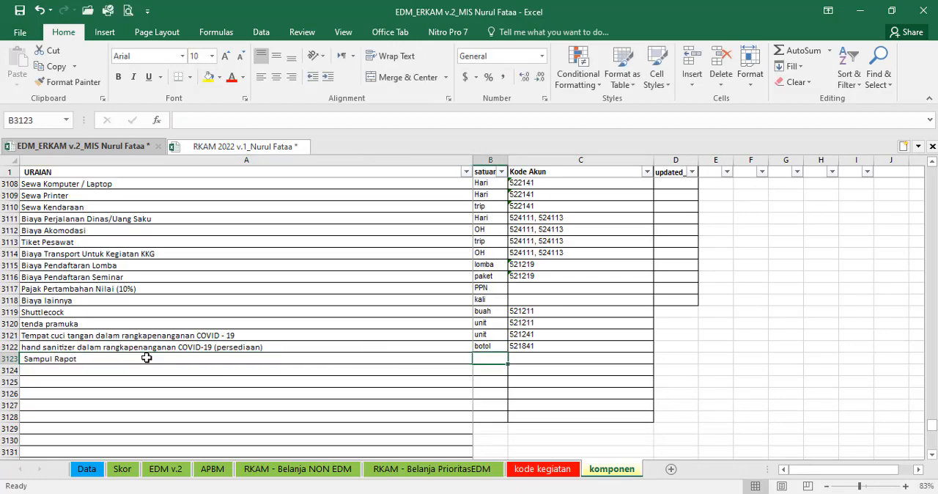
text(buah)
key(Tab)
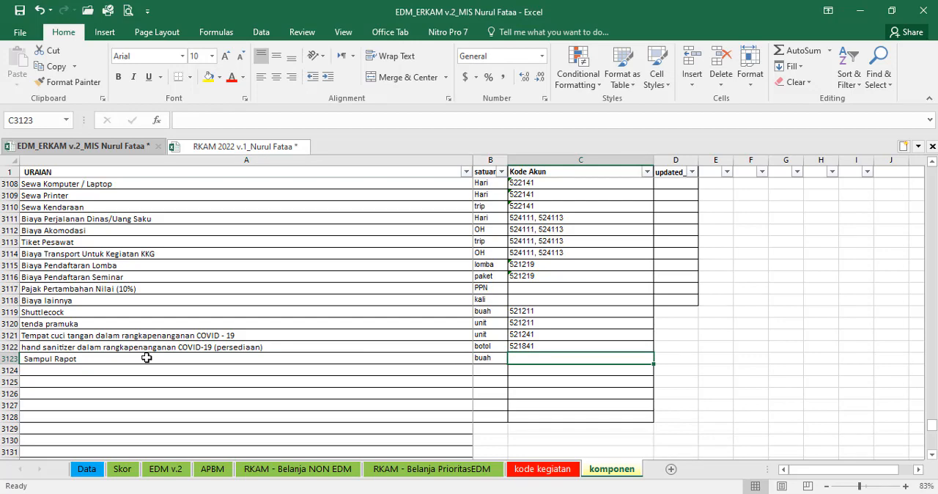
Step: Copy the account code 521211 from the tenda pramuka row into the Sampul Rapot row's Kode Akun
key(Up)
key(Up)
key(Up)
key(ctrl+c)
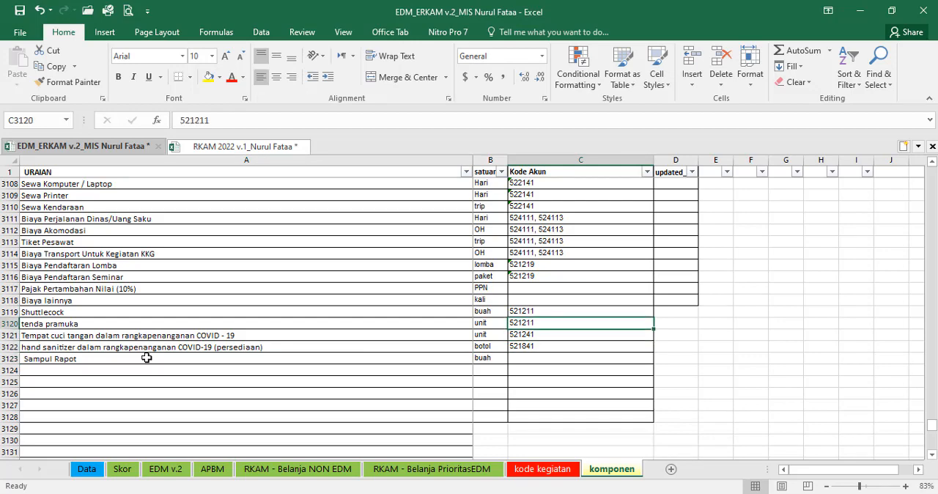
key(Down)
key(Down)
key(Down)
key(ctrl+v)
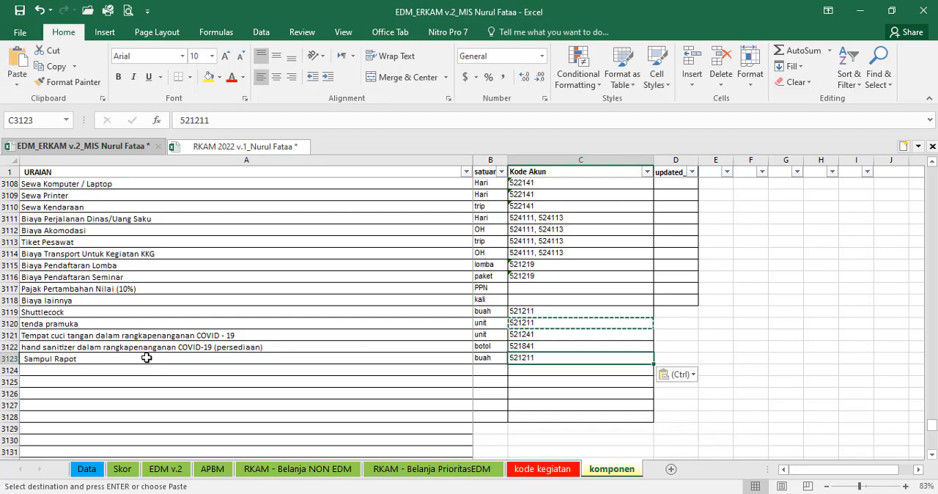
Step: Try to enter Sampul Rapot in cell F124, the first Uraian cell under priority 12 on the Belanja PrioritasEDM sheet
click(399, 470)
click(433, 325)
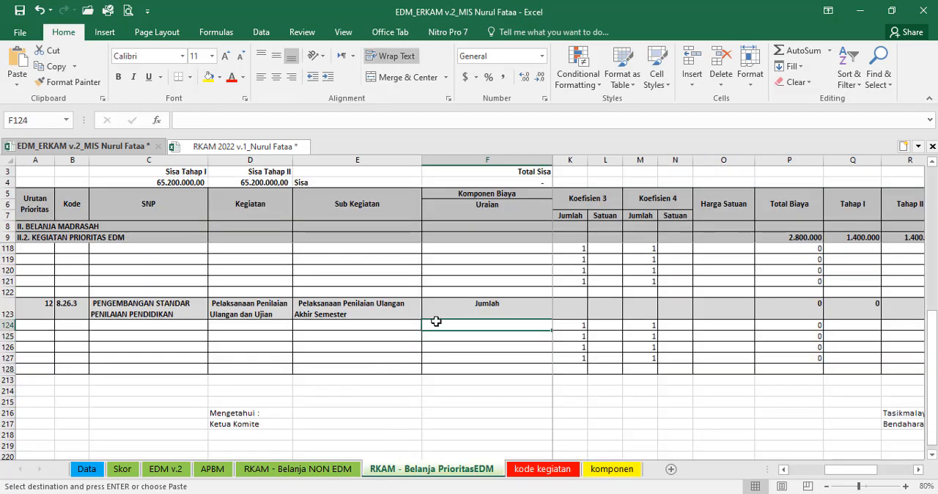
text(Sampul Rapo)
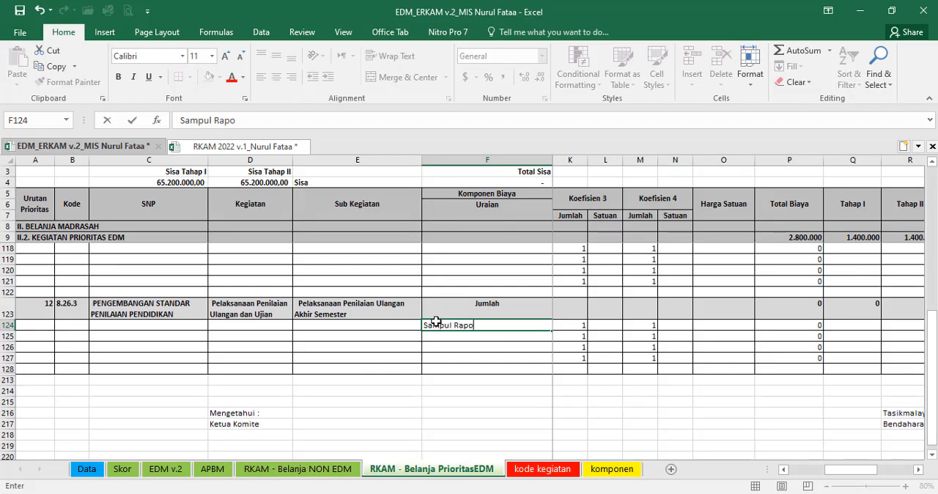
key(Return)
key(Tab)
key(Return)
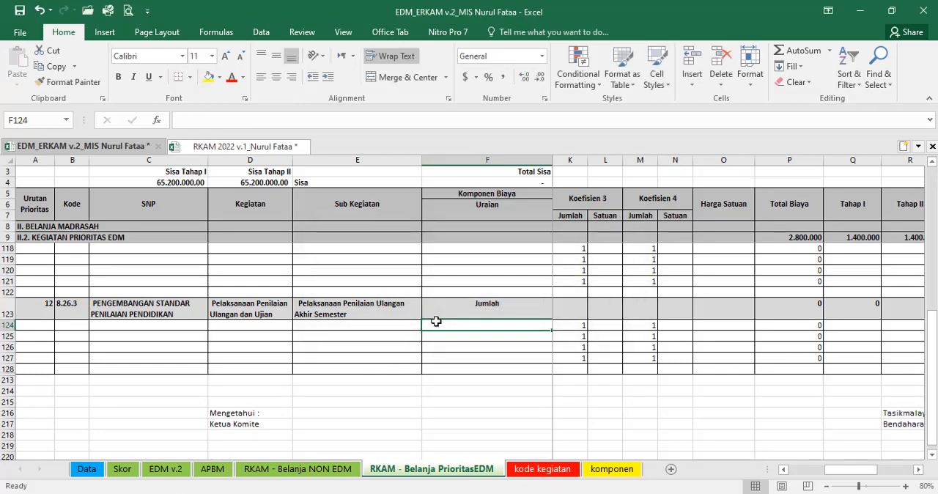
Step: Copy Sampul Rapot from the komponen sheet into cell F124 of Belanja PrioritasEDM, pasting values and number formatting only
click(613, 469)
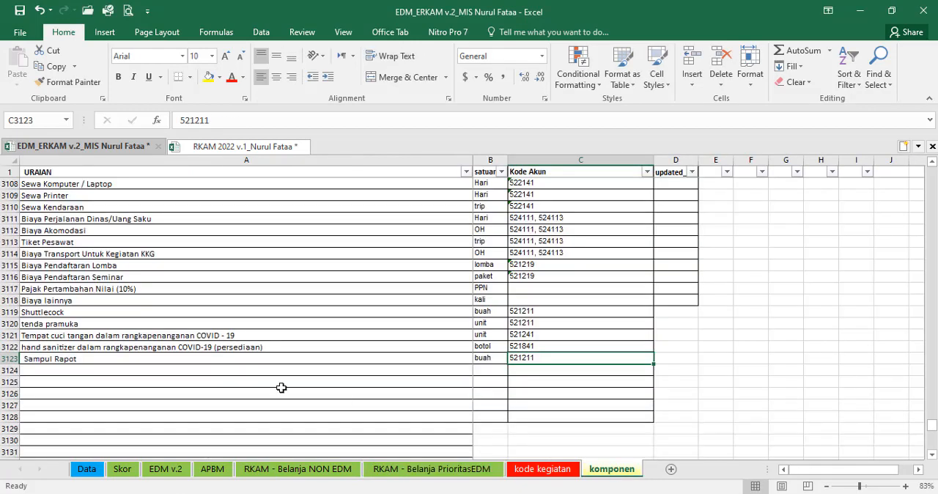
click(115, 357)
key(ctrl+c)
click(389, 468)
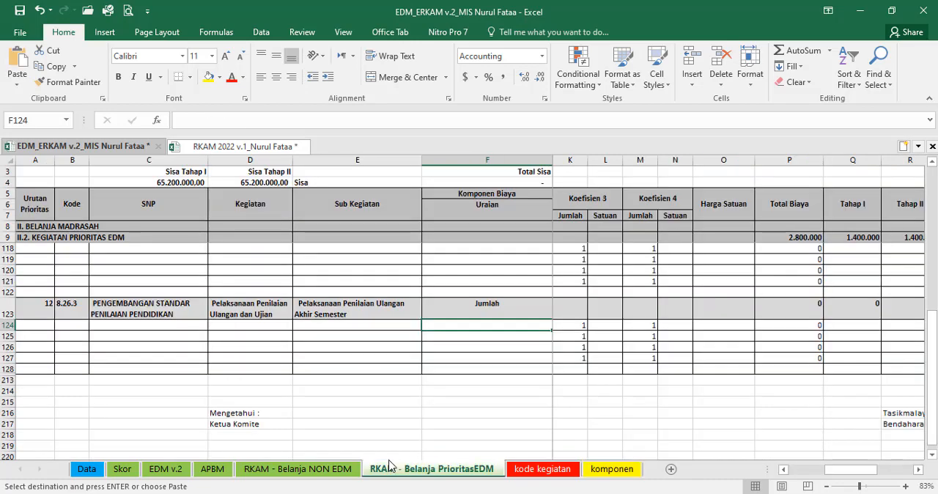
click(17, 77)
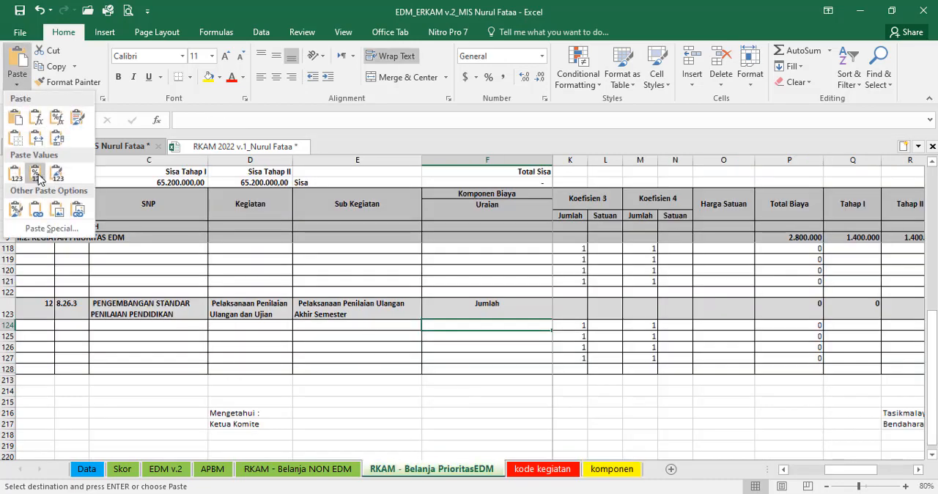
click(38, 179)
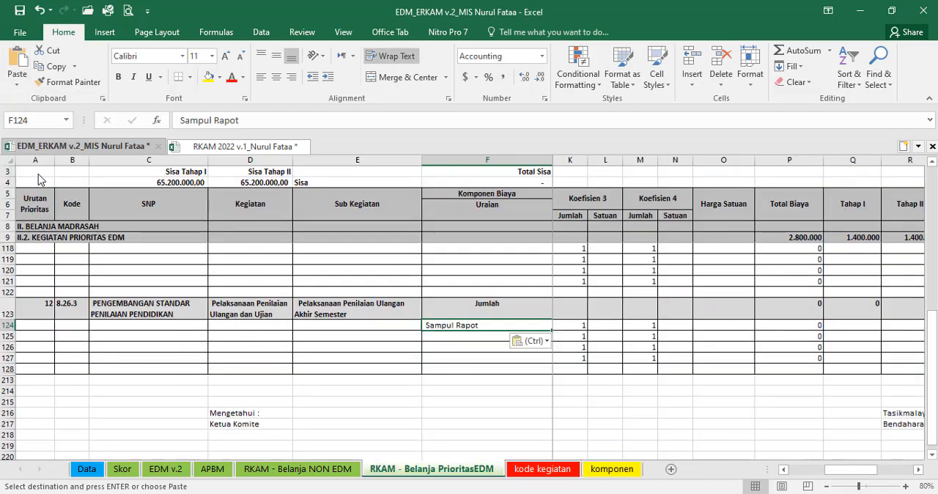
Step: Clear the Sampul Rapot name, unit and account code from row 3123 of the komponen sheet
key(Right)
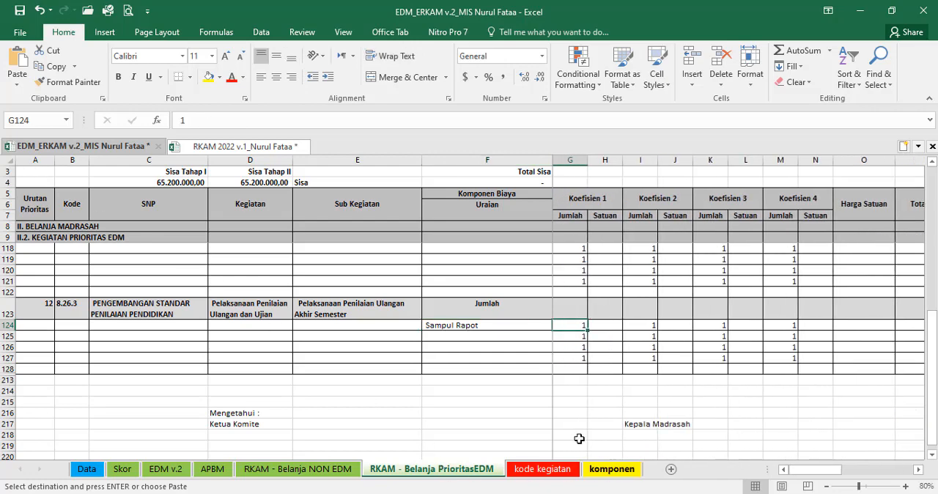
click(609, 469)
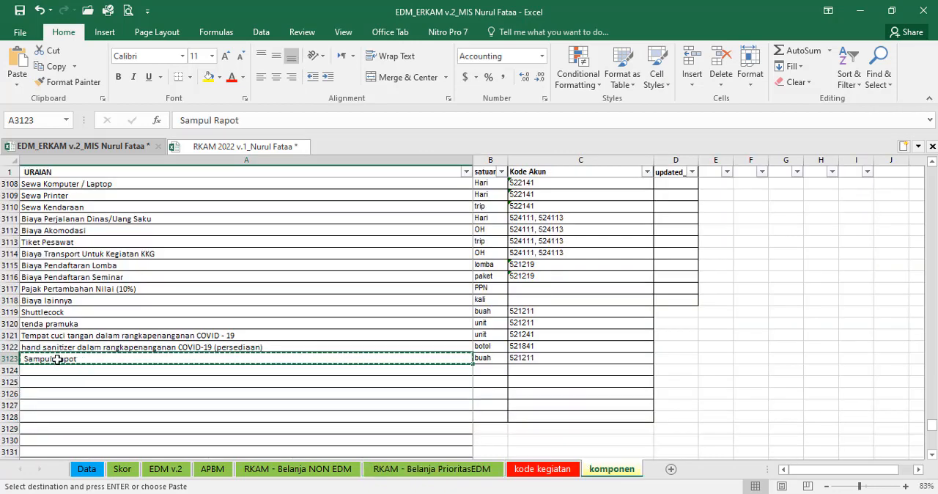
drag(53, 358, 508, 360)
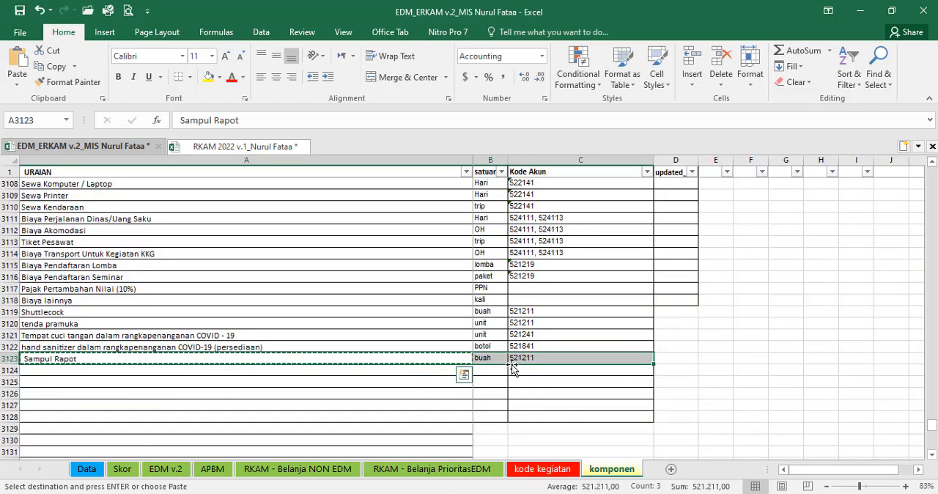
key(Delete)
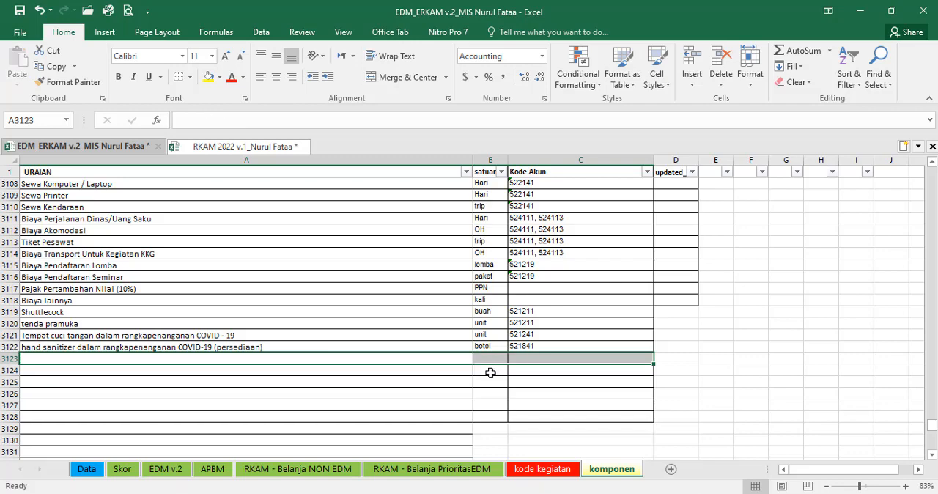
Step: Search the RKAM 2022 workbook's e-RKAM sheet for rapot and sampul to find the report cover item
click(242, 146)
scroll(203, 337, down, 6)
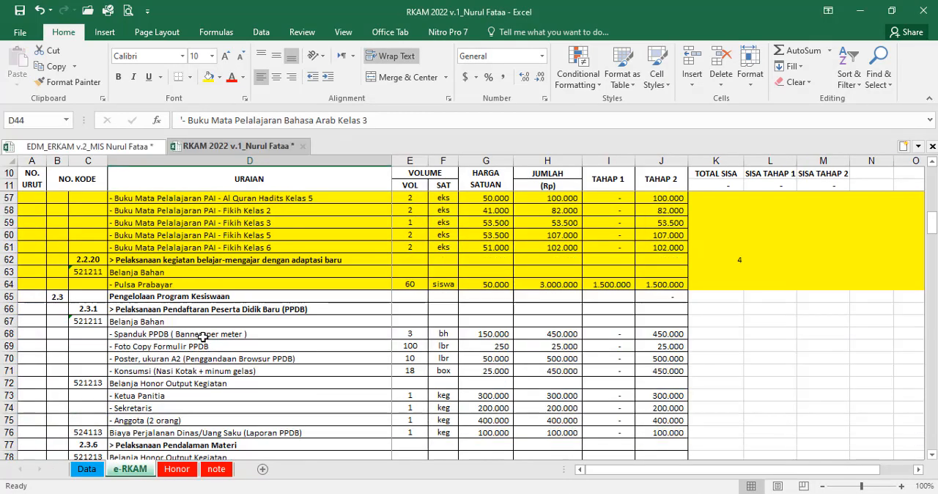
click(202, 337)
key(ctrl+f)
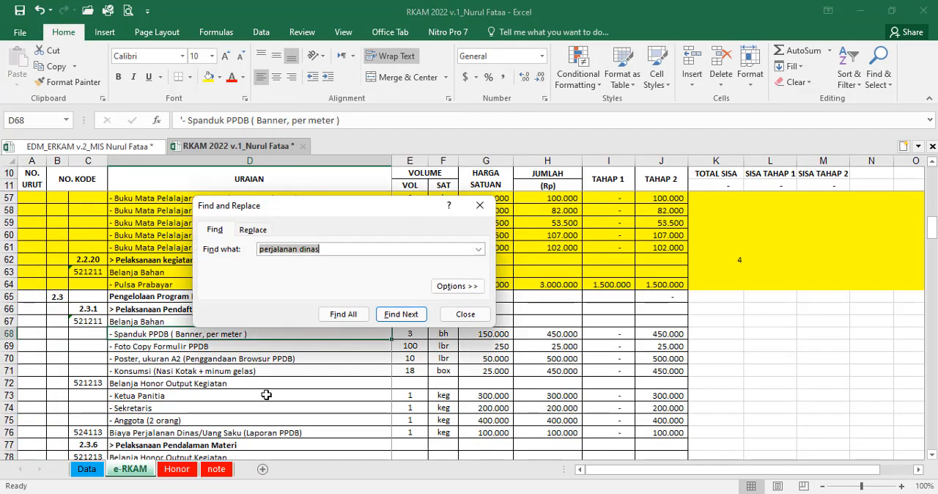
text(r)
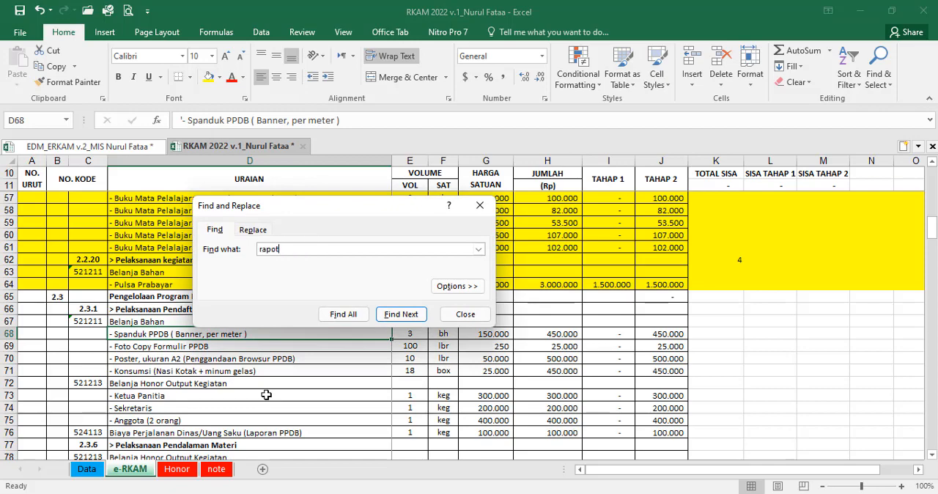
text(apot)
key(Return)
key(Return)
key(Return)
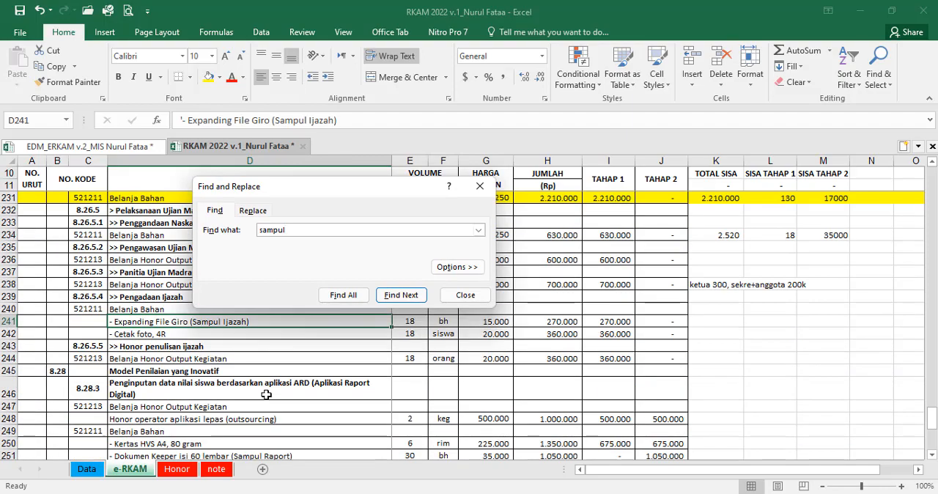
click(466, 294)
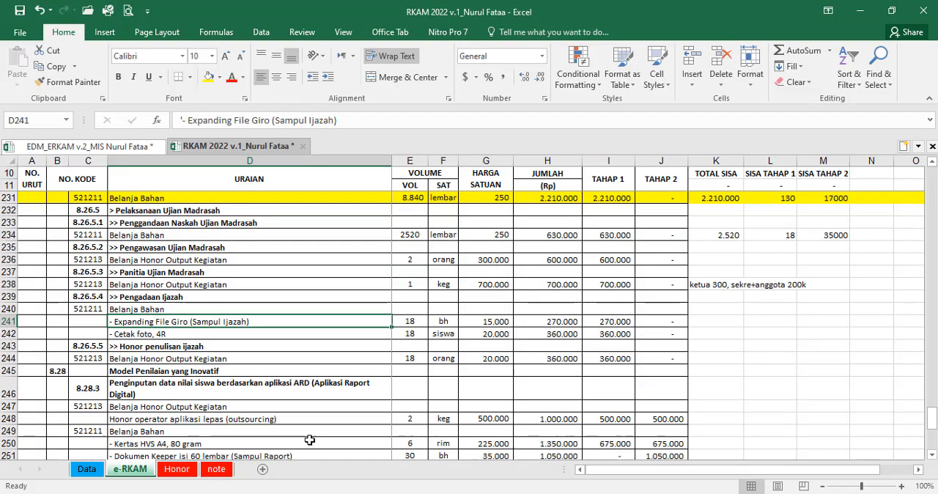
Step: Search the komponen sheet of EDM_ERKAM v.2 for giro
click(129, 149)
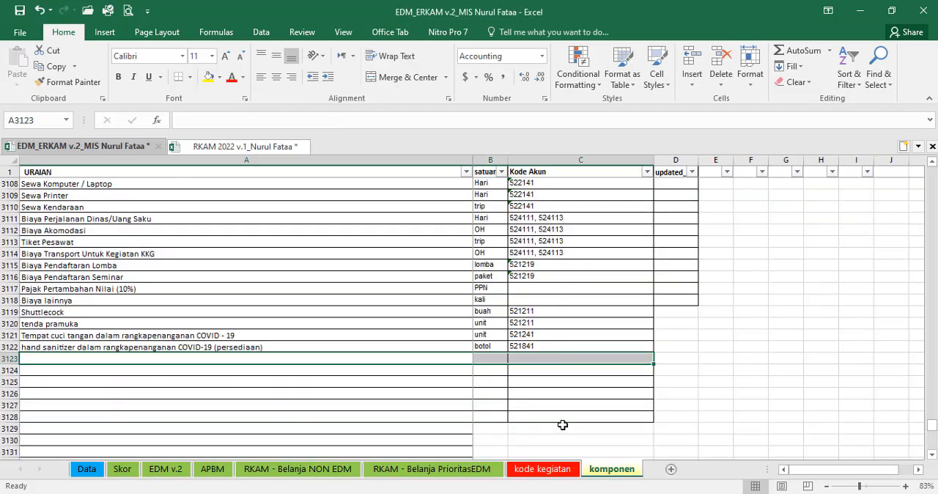
click(532, 370)
key(ctrl+f)
text(giro)
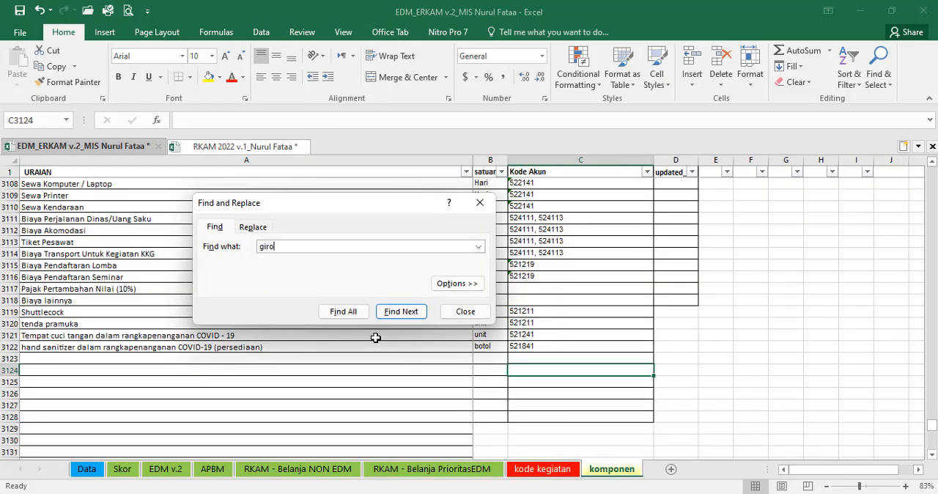
key(Return)
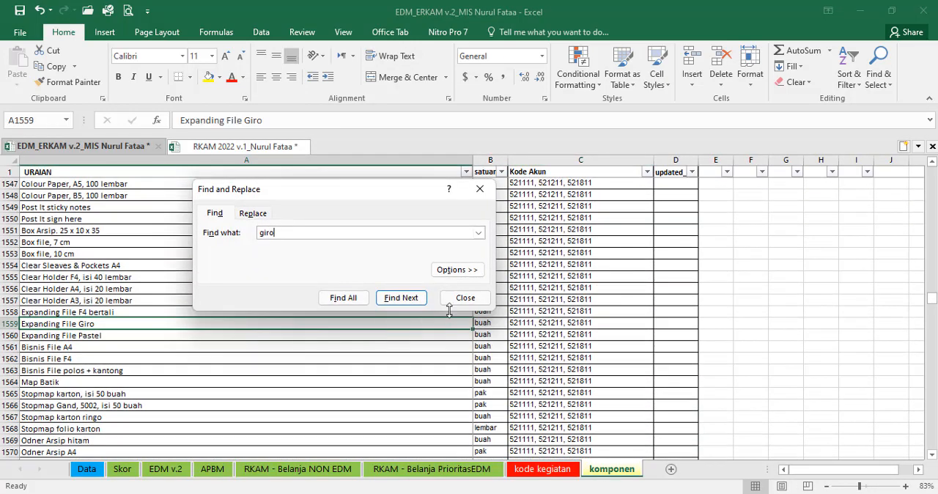
click(463, 297)
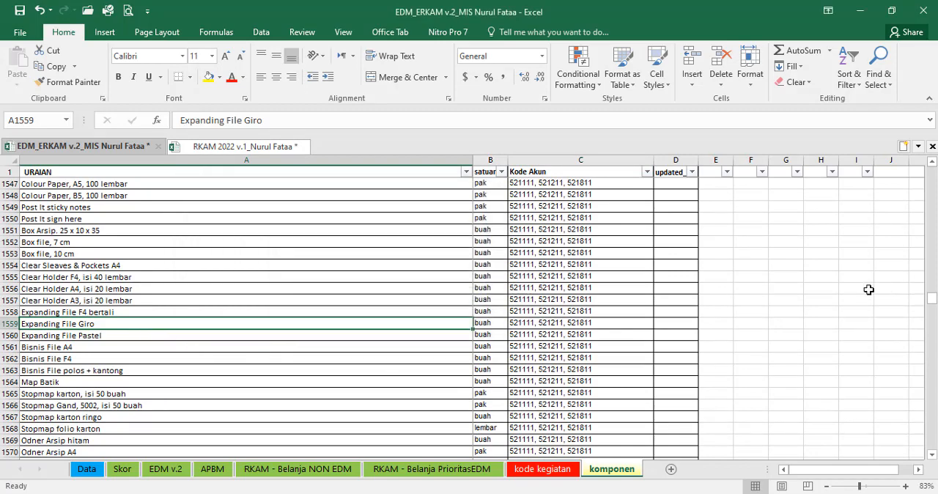
Step: Examine the indicator scores on the EDM v.2 sheet down to the overall SKPM score in row 93
click(432, 469)
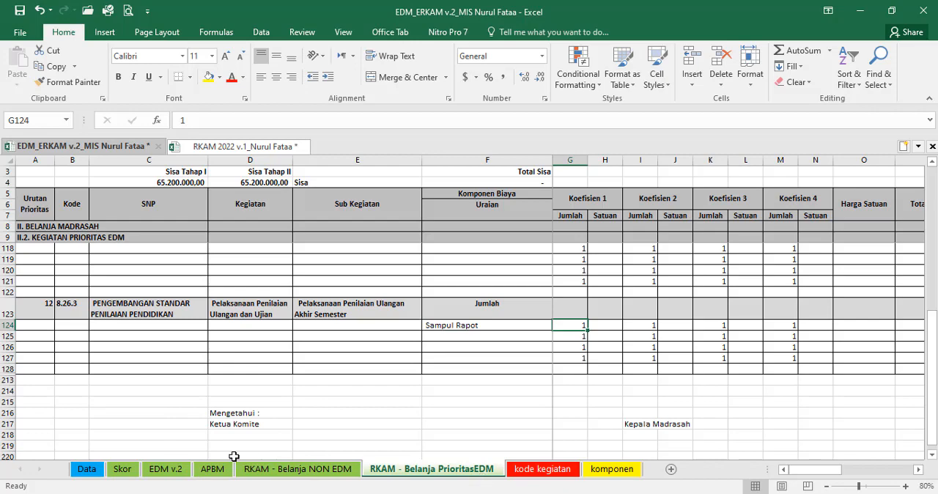
click(178, 470)
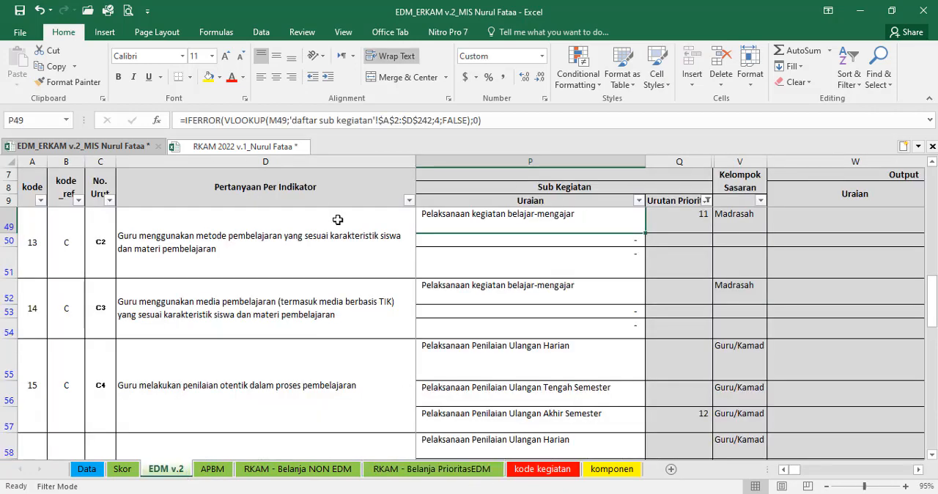
click(314, 230)
key(Right)
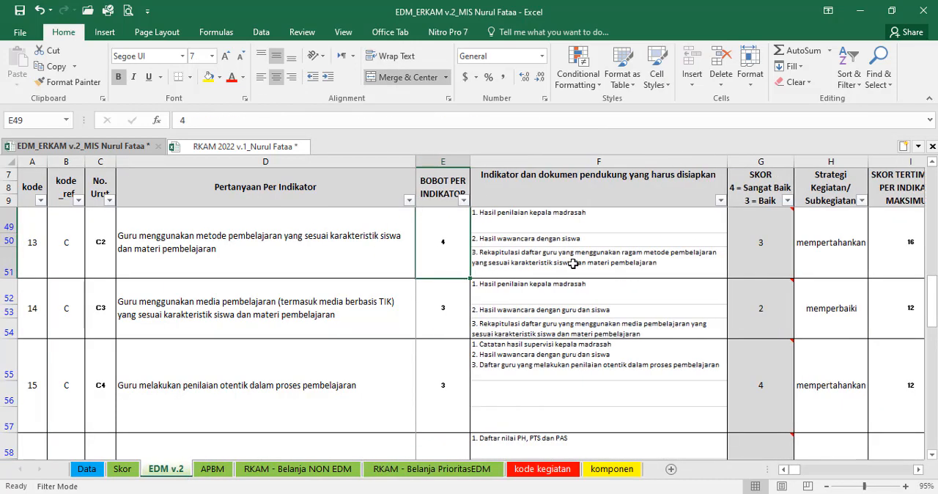
click(762, 220)
scroll(774, 306, down, 10)
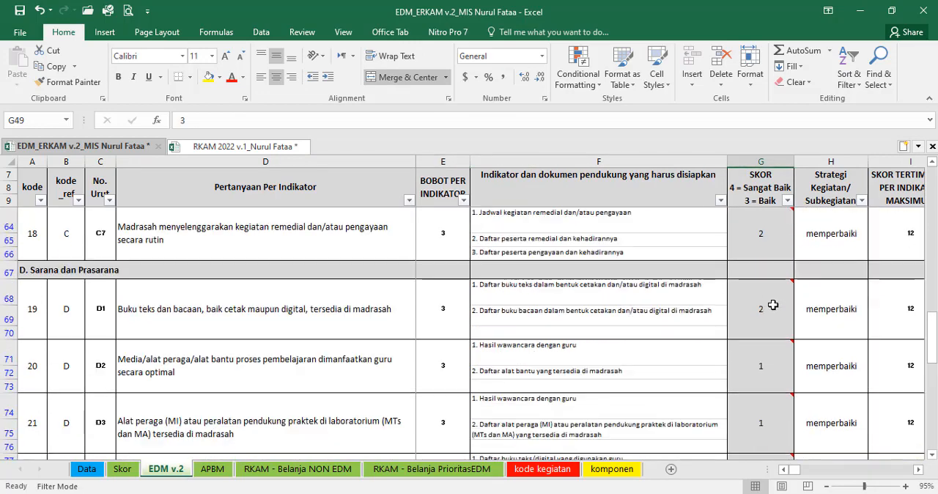
scroll(774, 311, down, 4)
scroll(775, 312, up, 3)
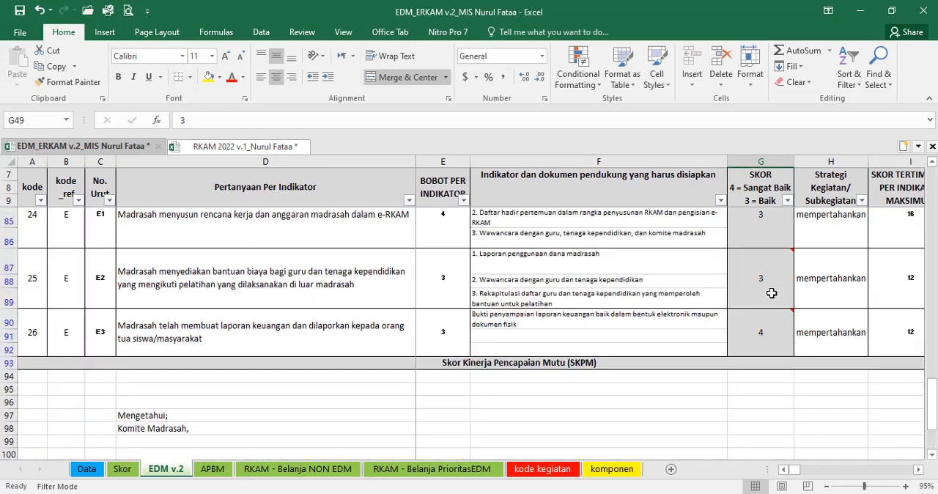
click(787, 362)
key(Right)
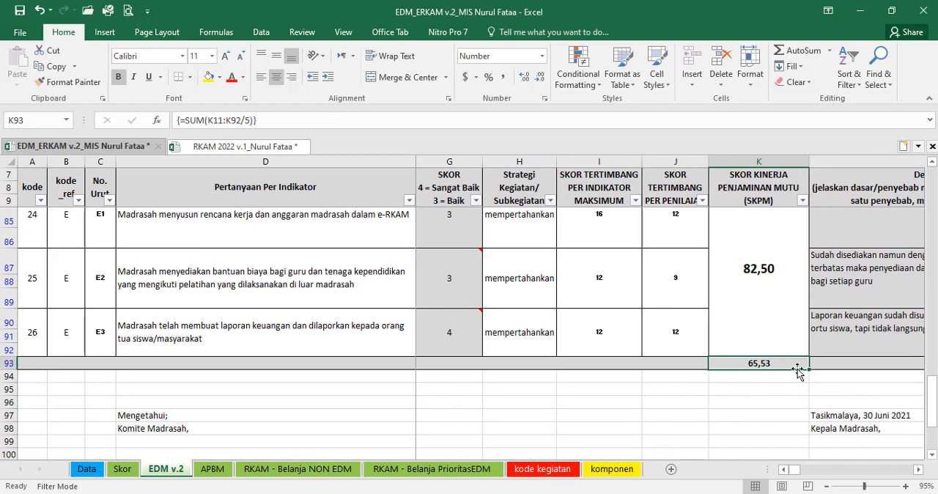
Step: Examine the overall rating in L93 and the description and recommended sub-activity for indicator E3 on the EDM v.2 sheet
key(Right)
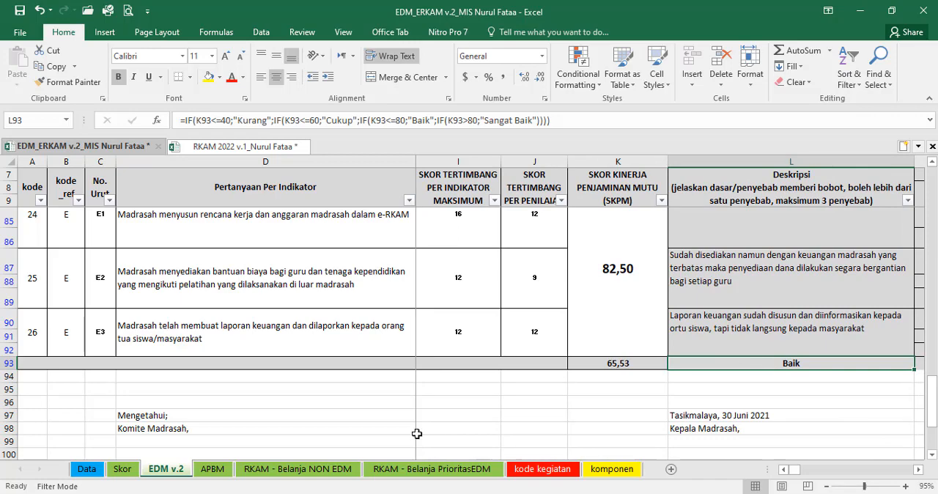
click(766, 327)
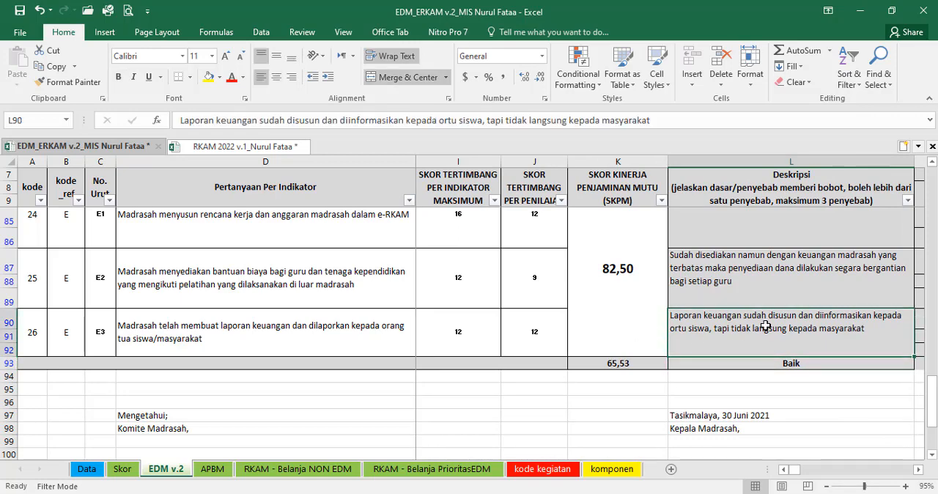
key(Right)
key(Right)
key(Right)
key(Right)
key(Right)
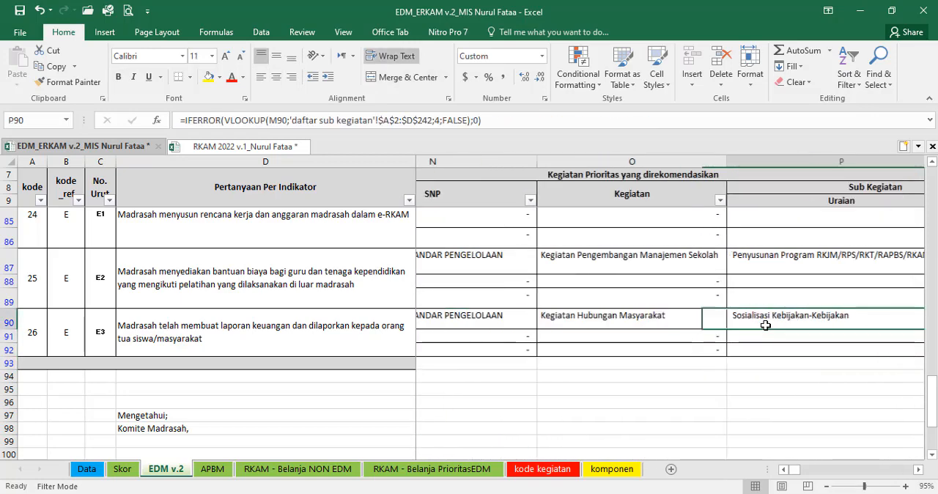
key(Left)
Step: Review the Urutan Prioritas numbers and their sub-activities on the EDM v.2 sheet, from indicator A1 down to B4
scroll(728, 323, up, 20)
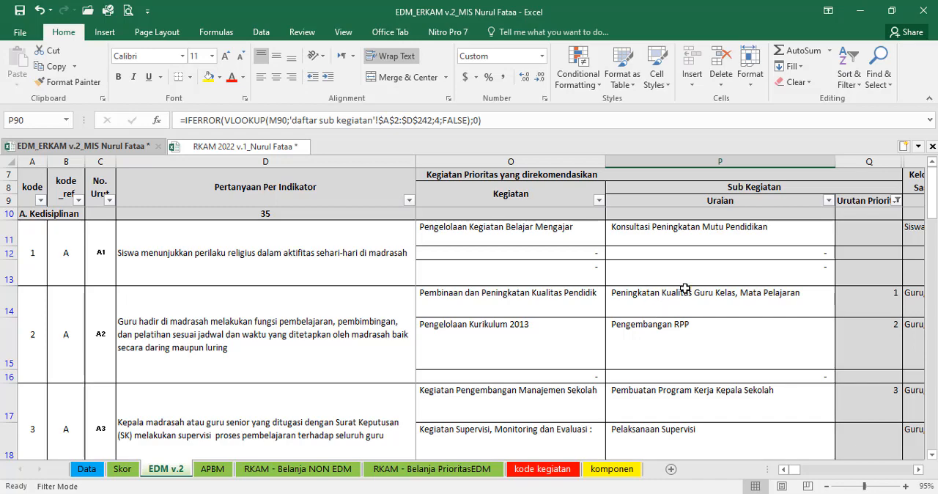
click(853, 299)
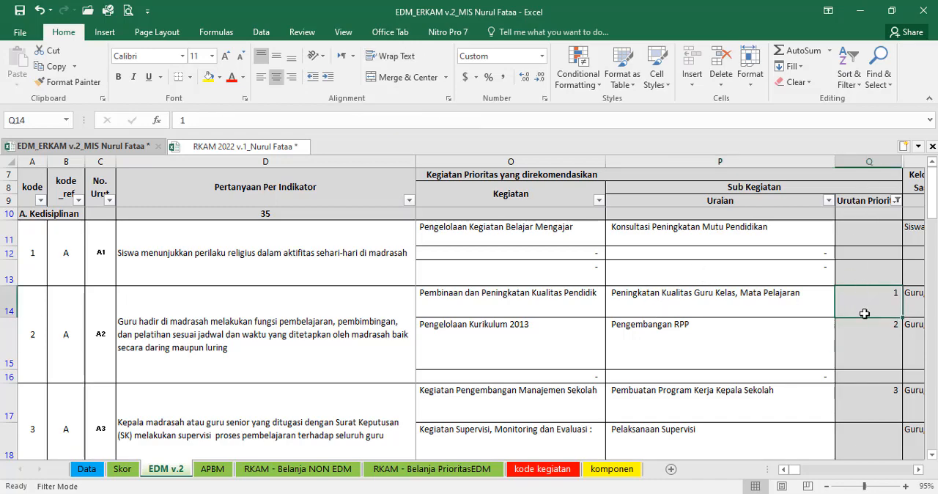
scroll(865, 314, down, 1)
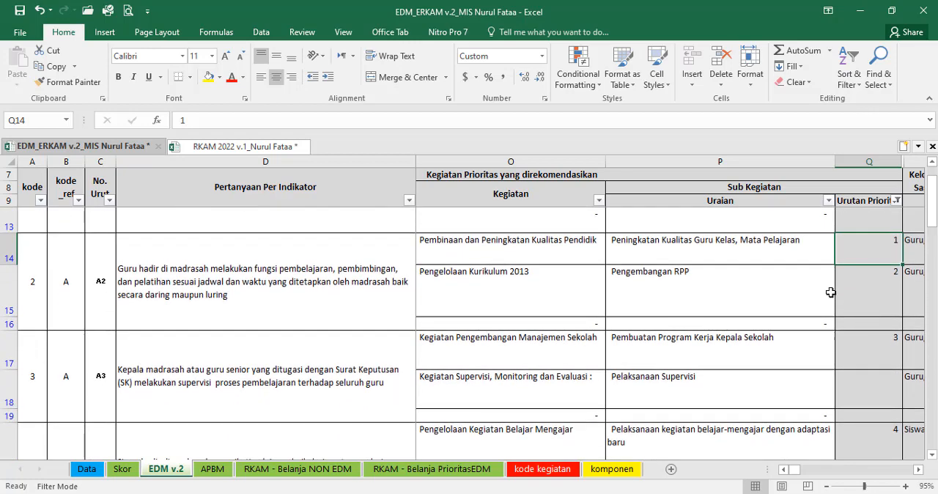
click(763, 255)
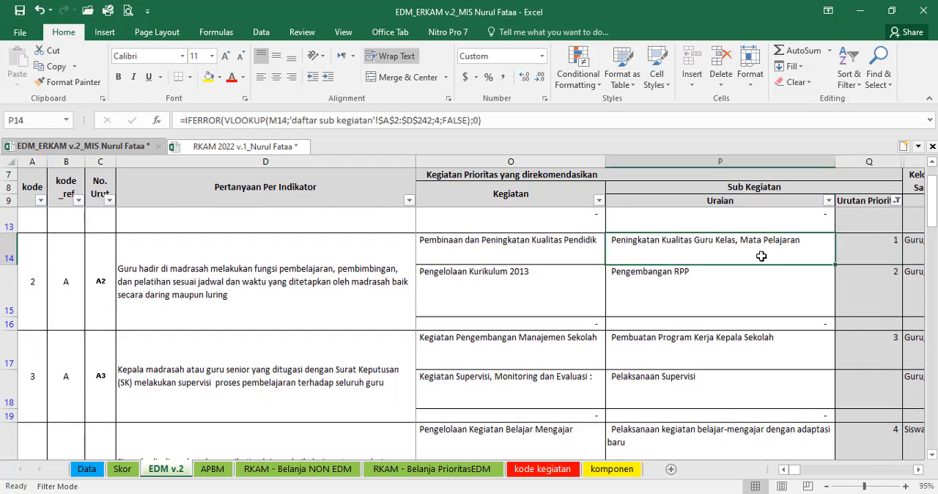
click(755, 292)
click(765, 357)
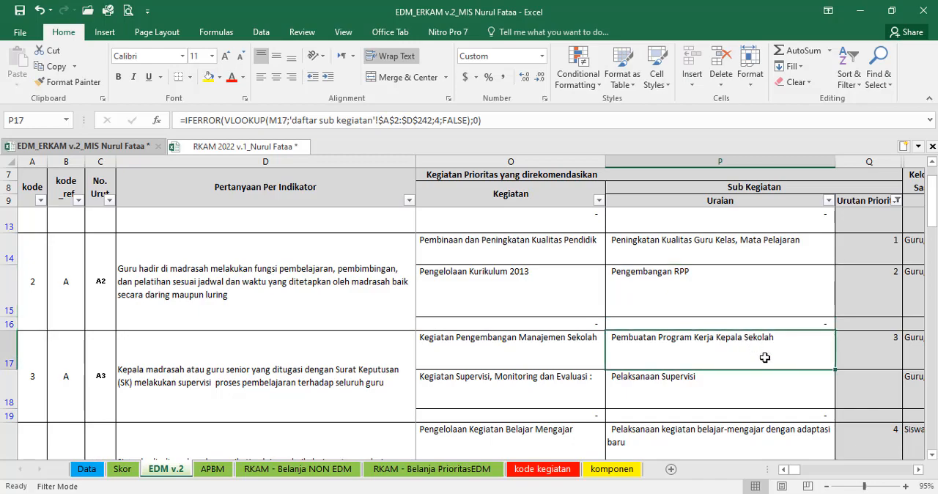
click(867, 249)
scroll(860, 323, down, 1)
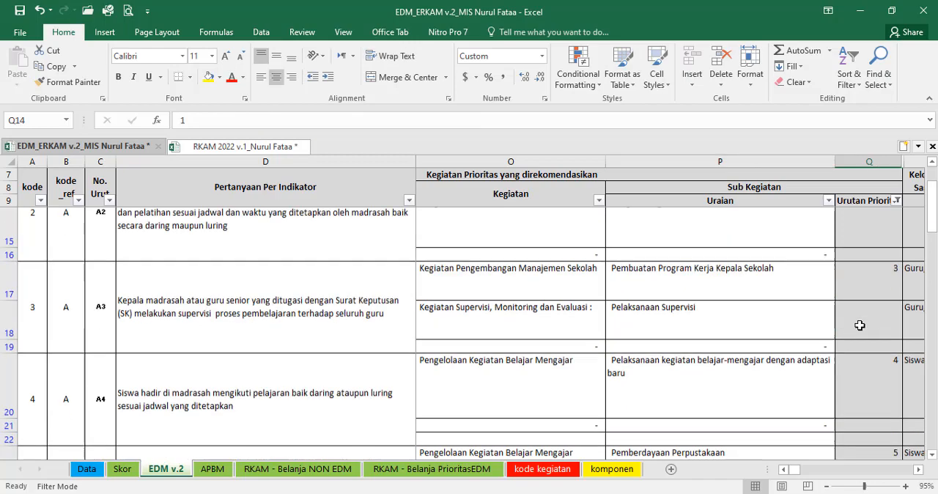
scroll(860, 325, down, 4)
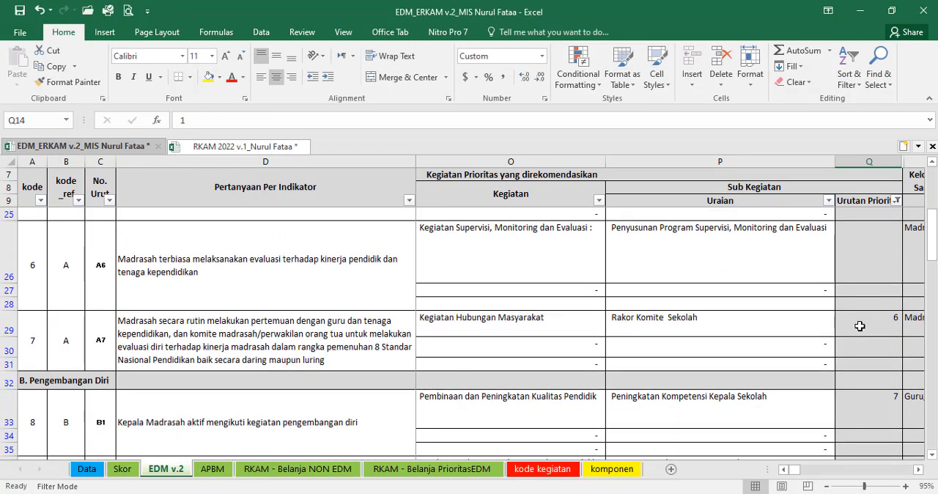
scroll(860, 326, up, 5)
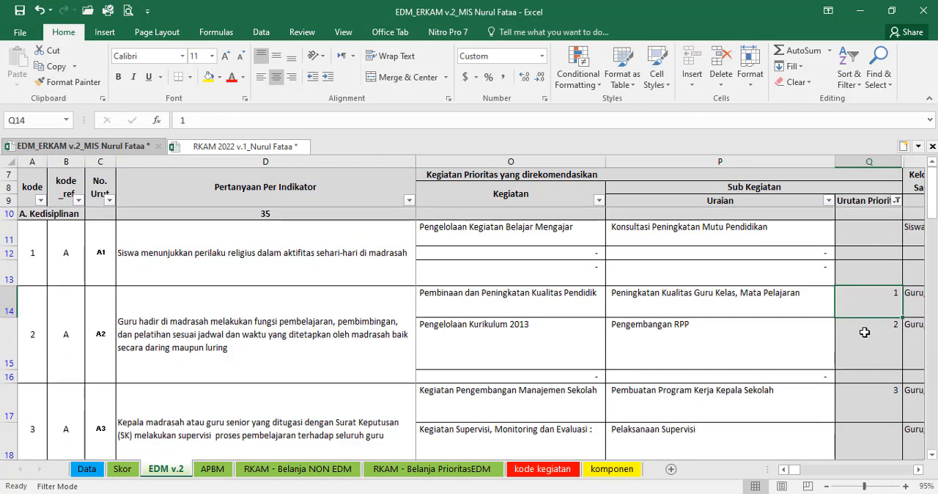
scroll(864, 341, down, 1)
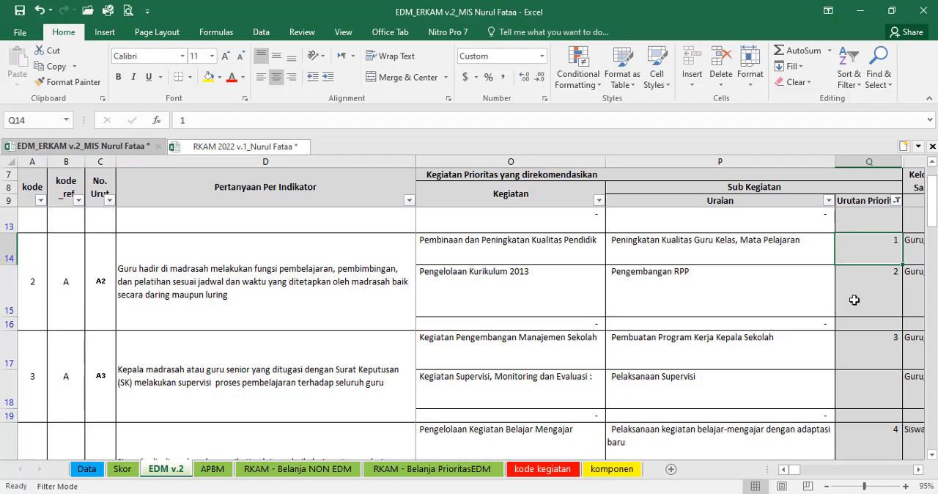
scroll(854, 264, down, 3)
scroll(854, 266, down, 5)
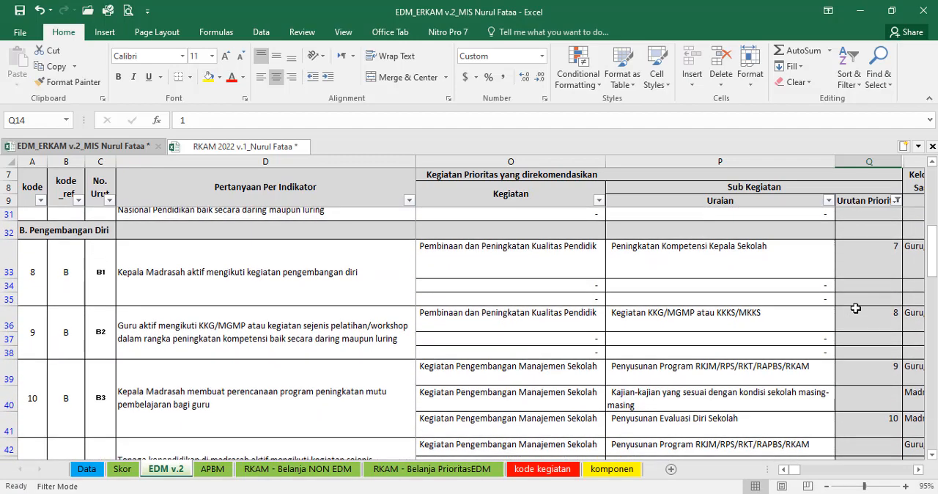
click(856, 312)
scroll(855, 311, down, 1)
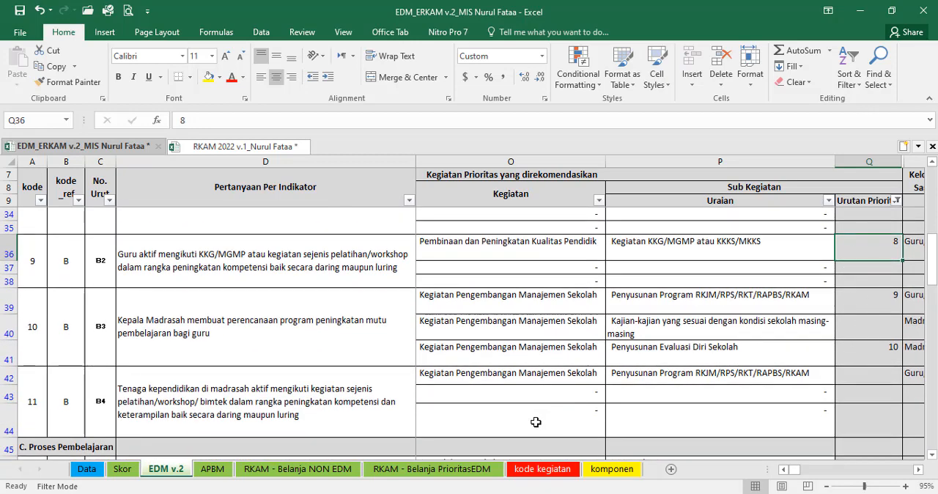
Step: Compare the priority order on EDM v.2 with the RKAM - Belanja PrioritasEDM sheet, up to the first priority's transport component in F11
click(432, 470)
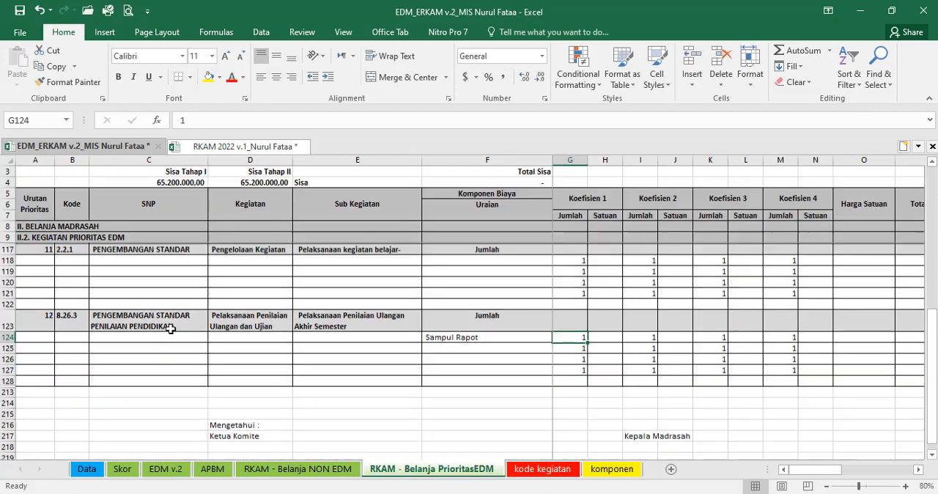
scroll(89, 338, up, 2)
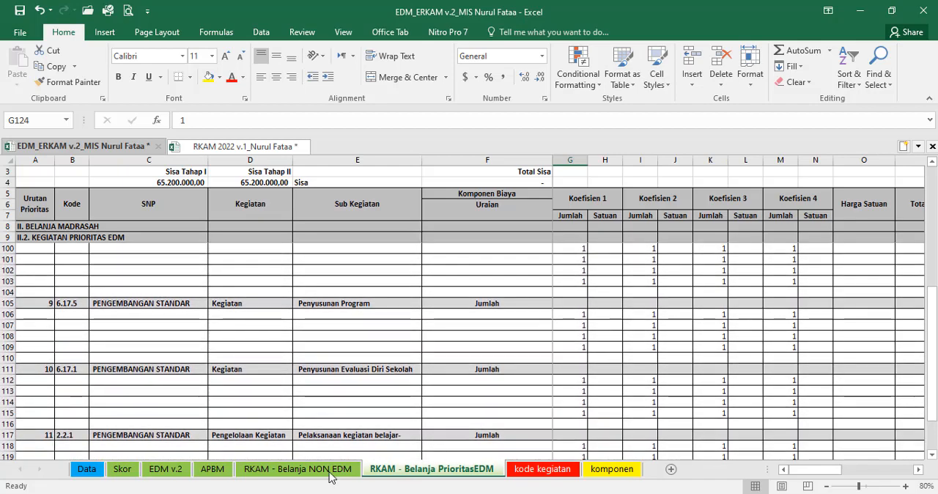
click(166, 469)
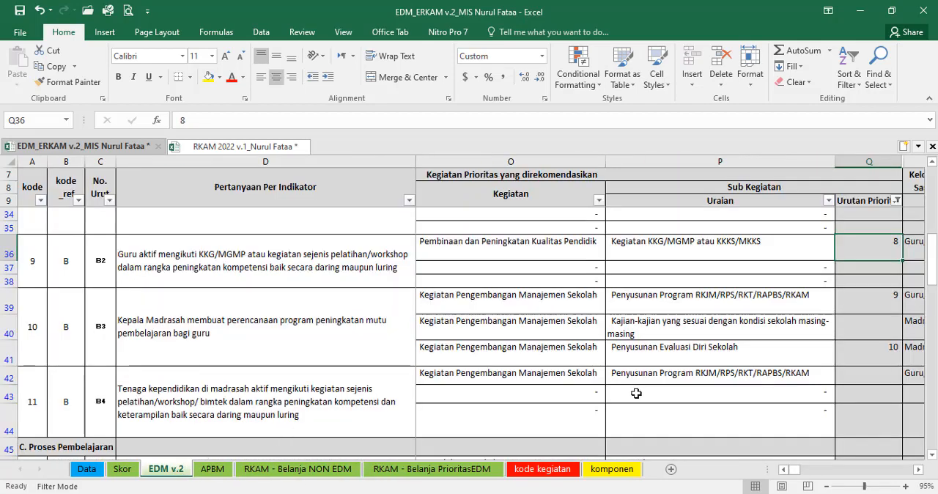
scroll(637, 393, up, 8)
click(856, 308)
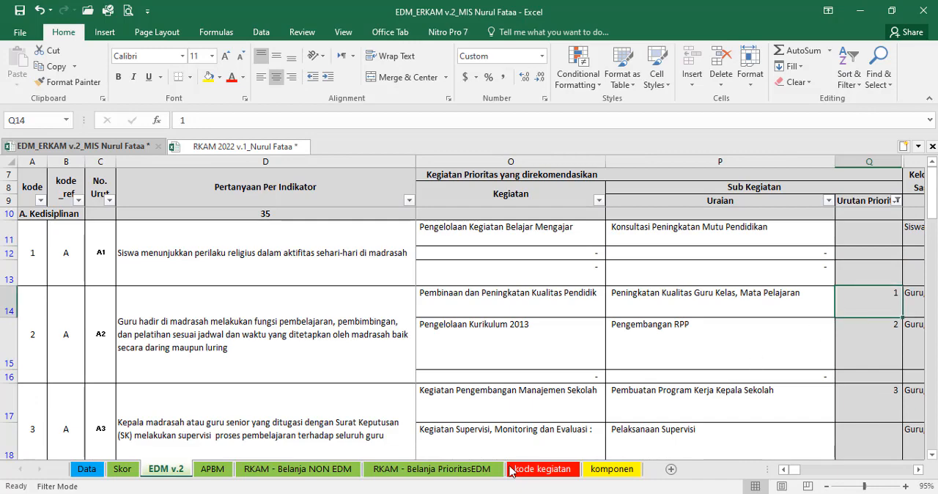
click(431, 470)
scroll(511, 379, up, 10)
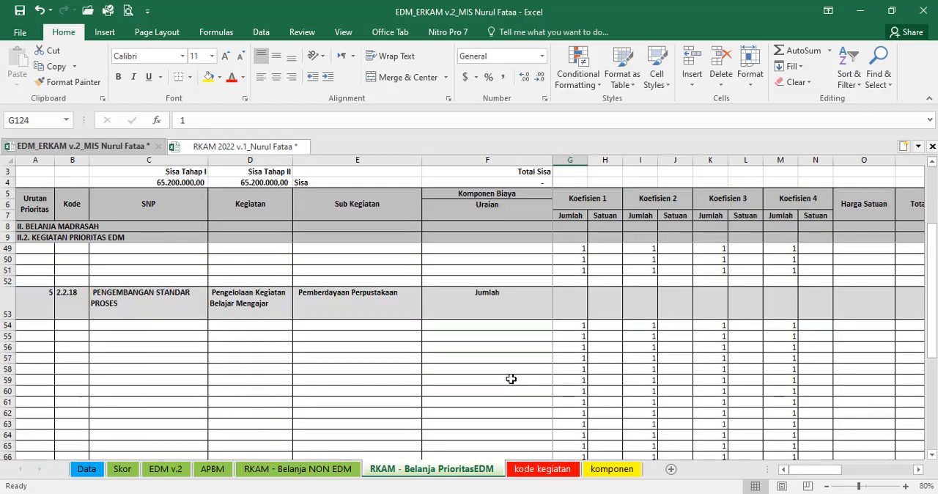
scroll(511, 379, up, 5)
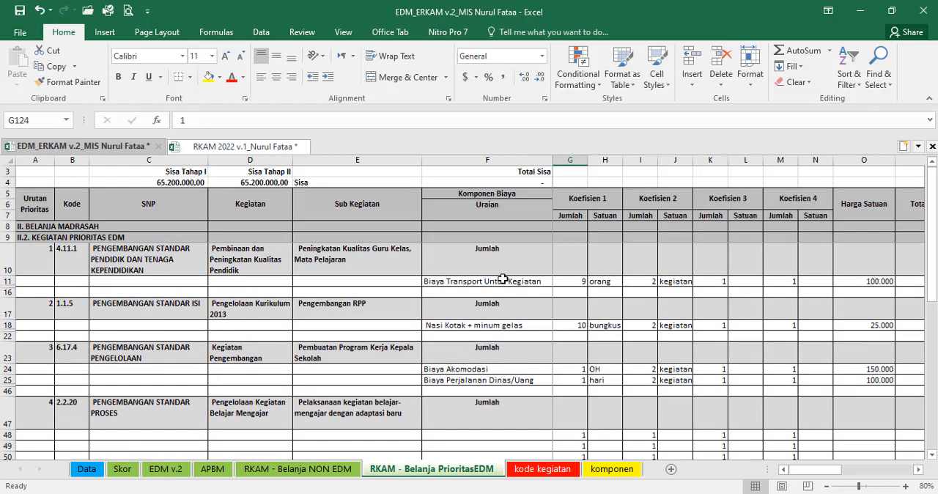
click(502, 280)
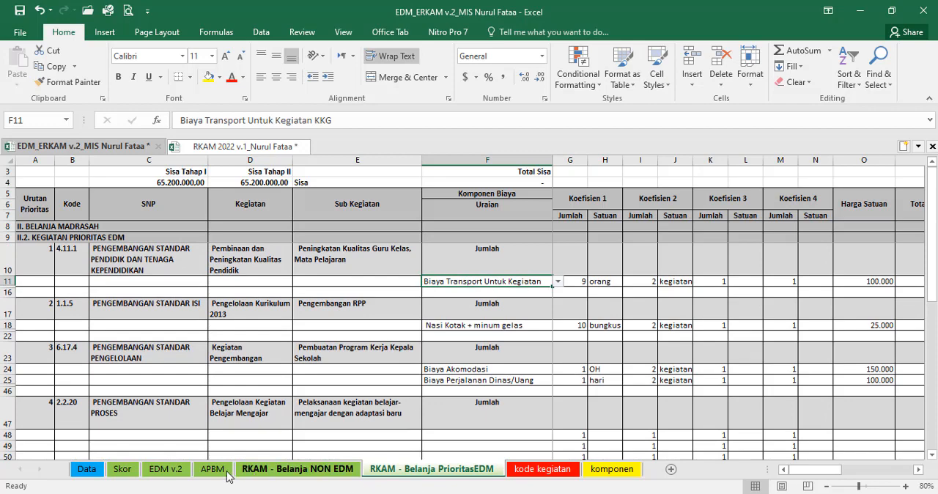
Step: Clear the priority number in Q14 of EDM v.2 and check the linked cells B10:E10 on the RKAM - Belanja PrioritasEDM sheet
click(166, 469)
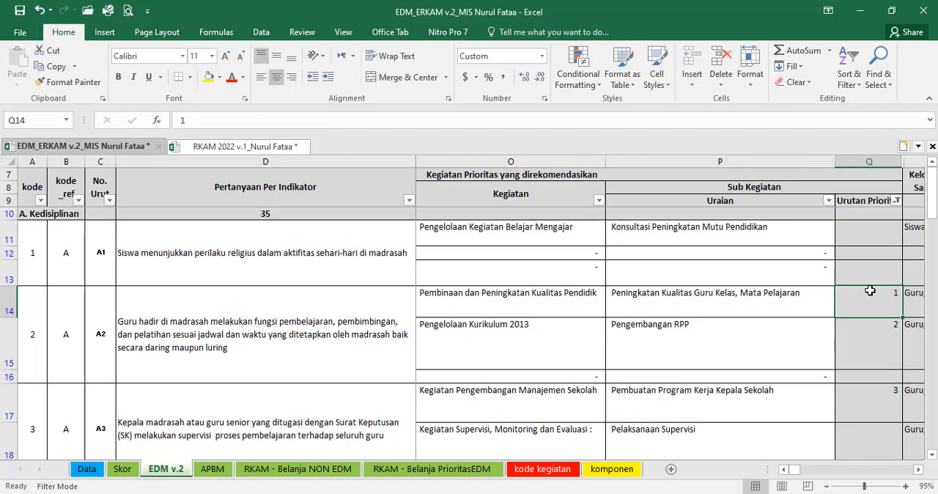
key(Delete)
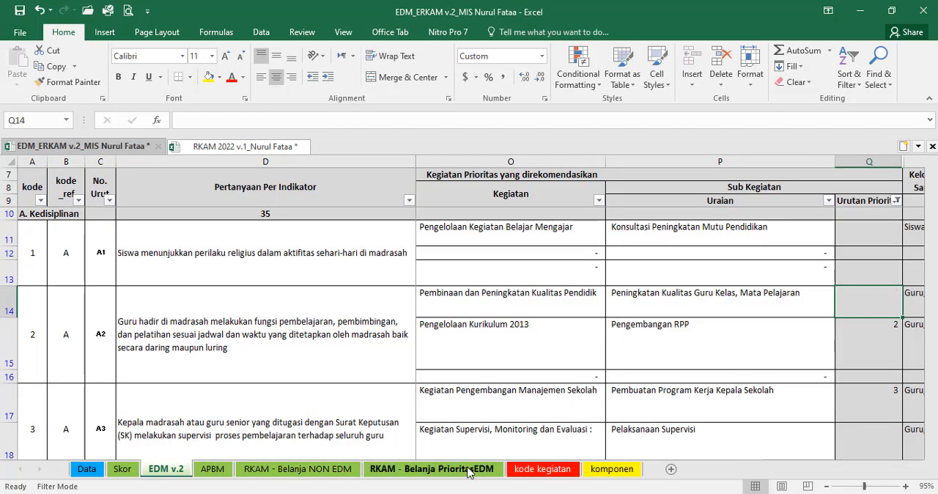
click(432, 469)
drag(70, 264, 404, 265)
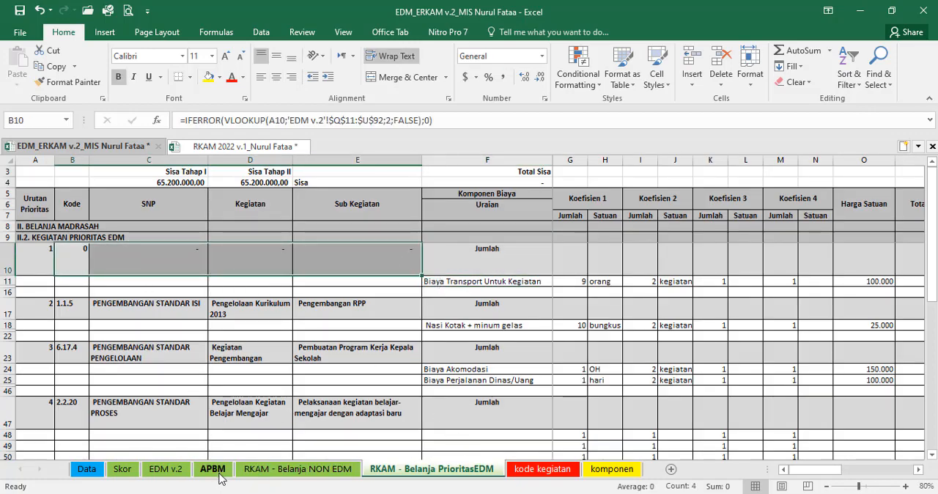
Step: Enter priority 1 again in Q14 of the EDM v.2 sheet for Peningkatan Kualitas Guru Kelas, Mata Pelajaran
click(178, 472)
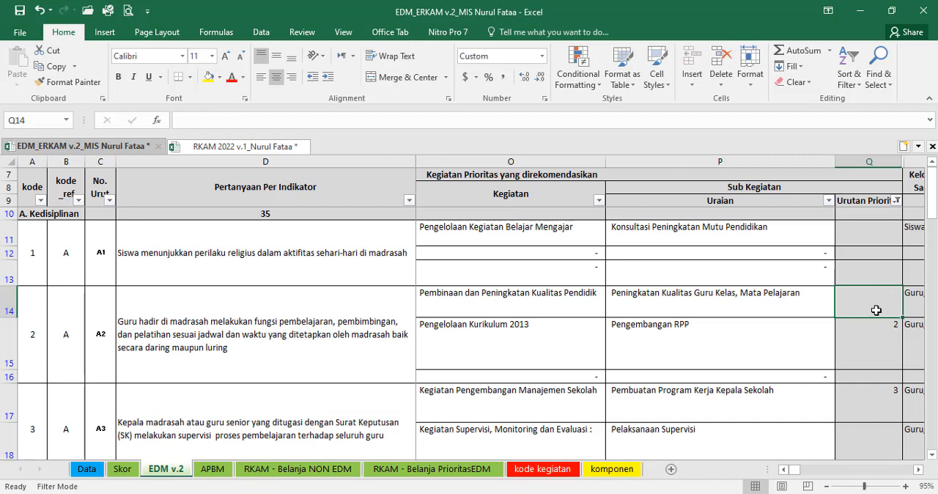
text(1)
key(Tab)
click(688, 296)
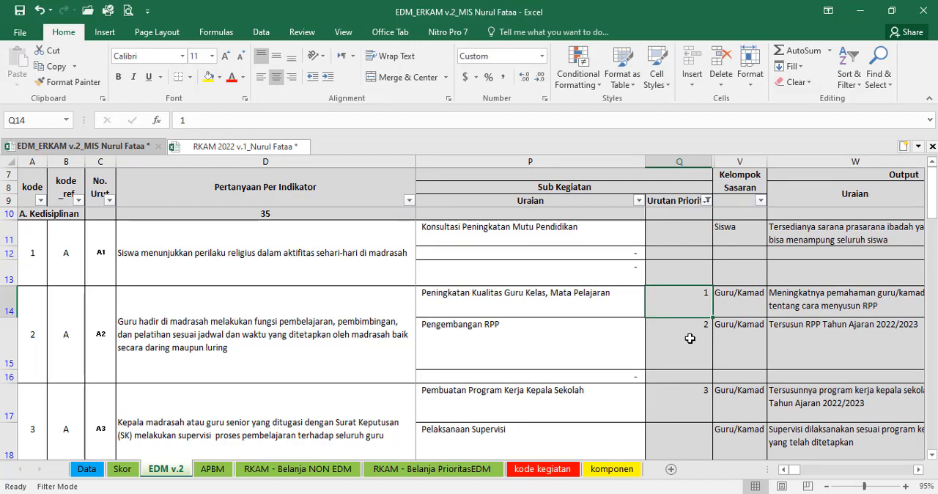
Step: Check the Urutan Prioritas entries for indicators B3 to C4 on the EDM v.2 sheet
scroll(663, 357, down, 9)
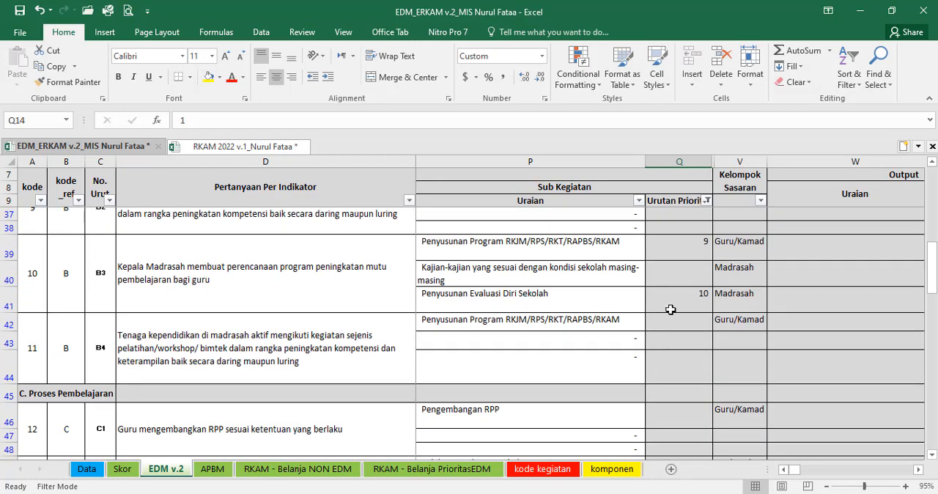
click(665, 327)
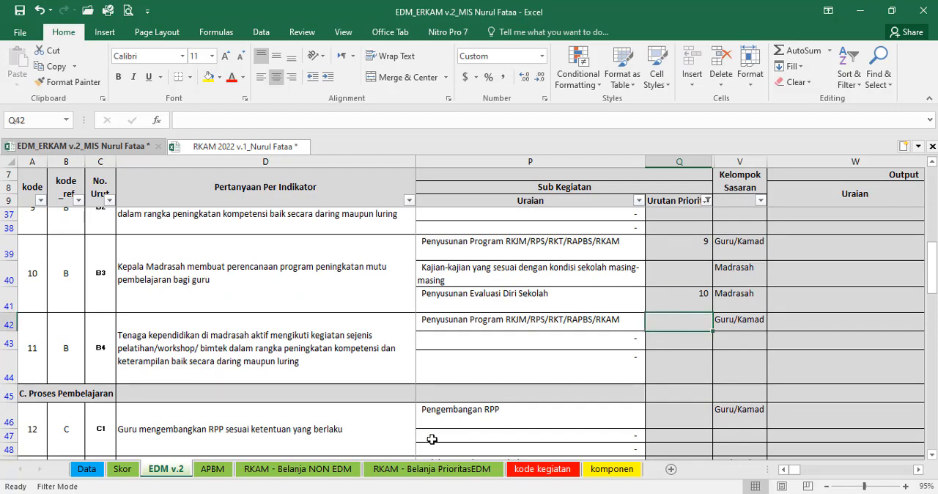
scroll(708, 288, down, 3)
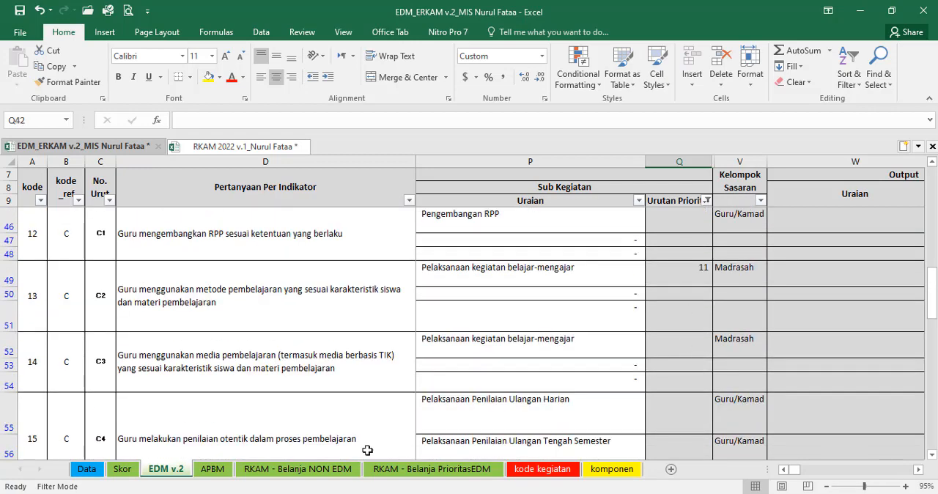
Step: Look through the priority rows on the RKAM - Belanja PrioritasEDM sheet and glance at the e-RKAM sheet of the RKAM 2022 workbook
click(432, 469)
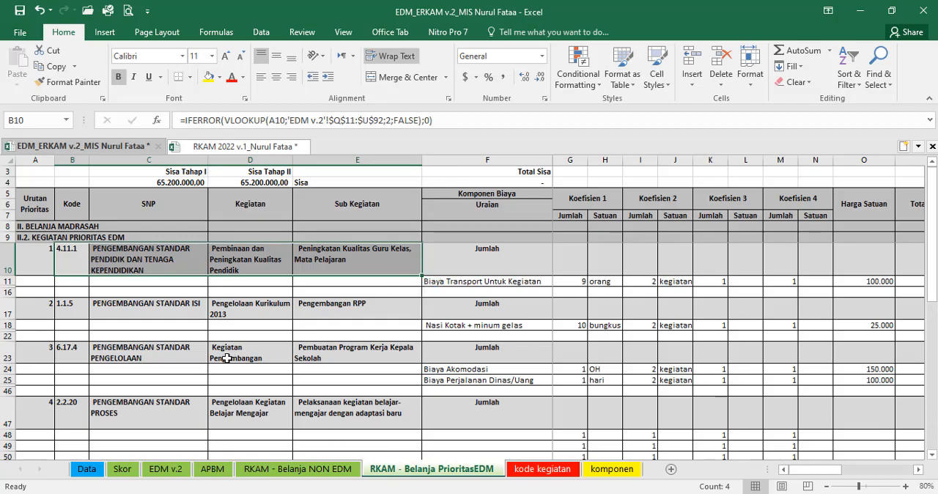
scroll(220, 349, down, 5)
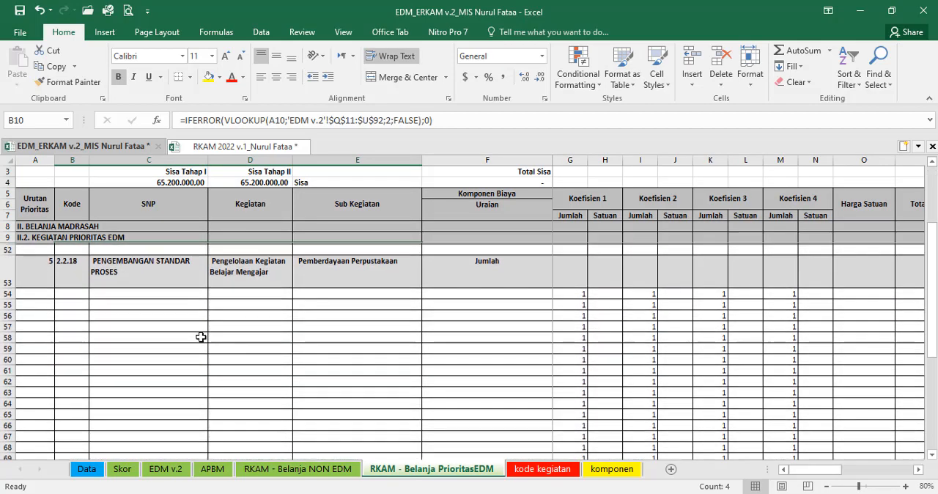
scroll(201, 337, up, 1)
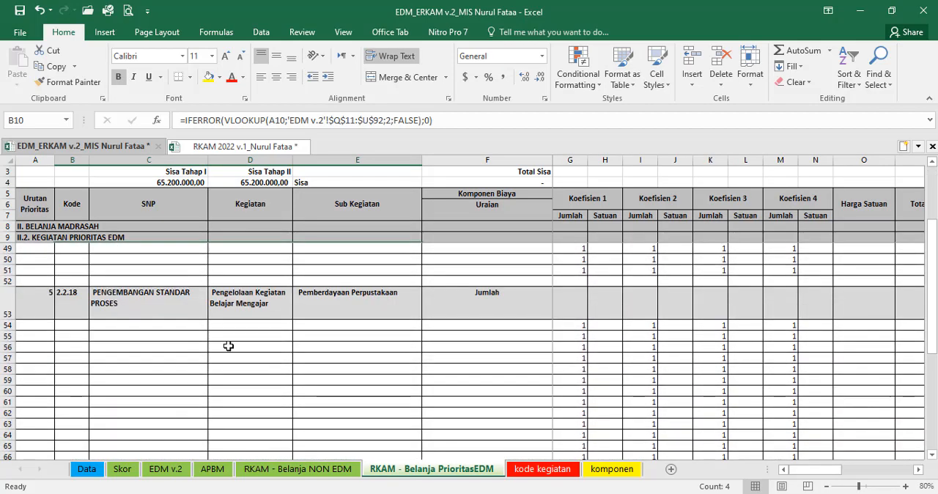
scroll(426, 347, down, 2)
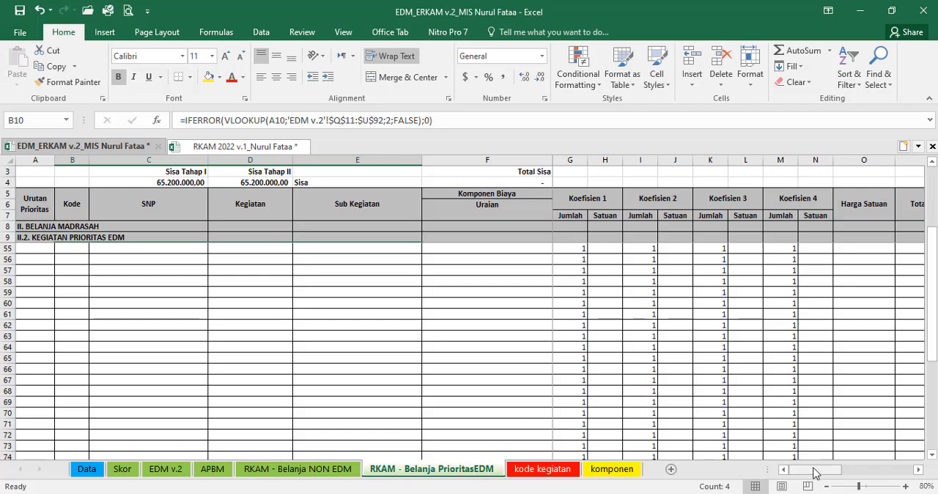
drag(816, 471, 700, 469)
click(256, 147)
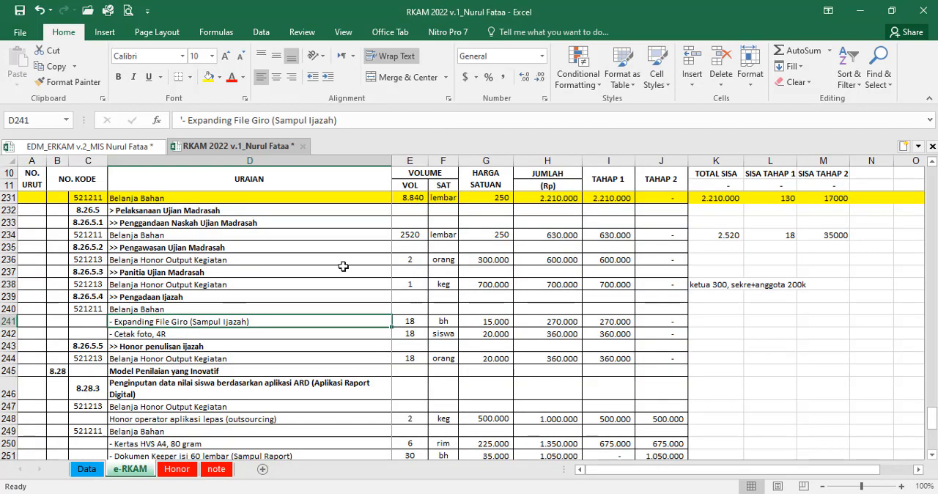
click(94, 147)
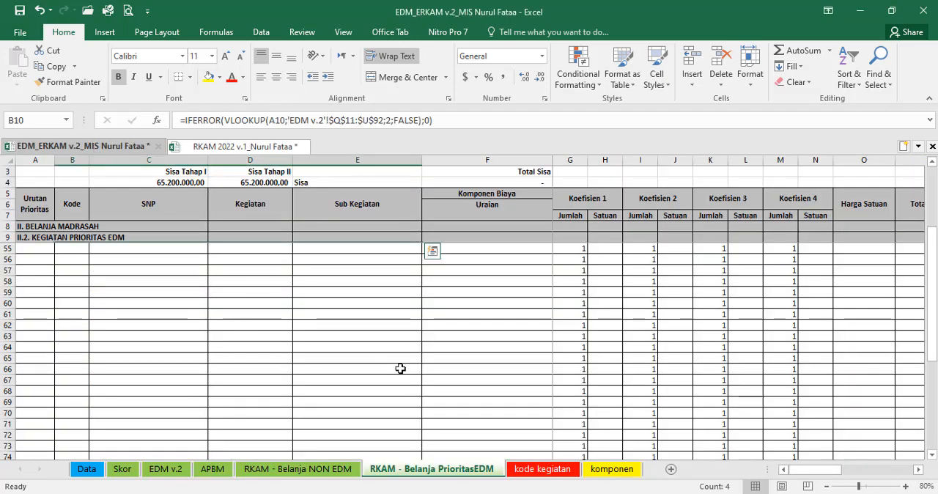
Step: Check the Urutan Prioritas entries for indicators C1 to E1 on the EDM v.2 sheet
click(320, 470)
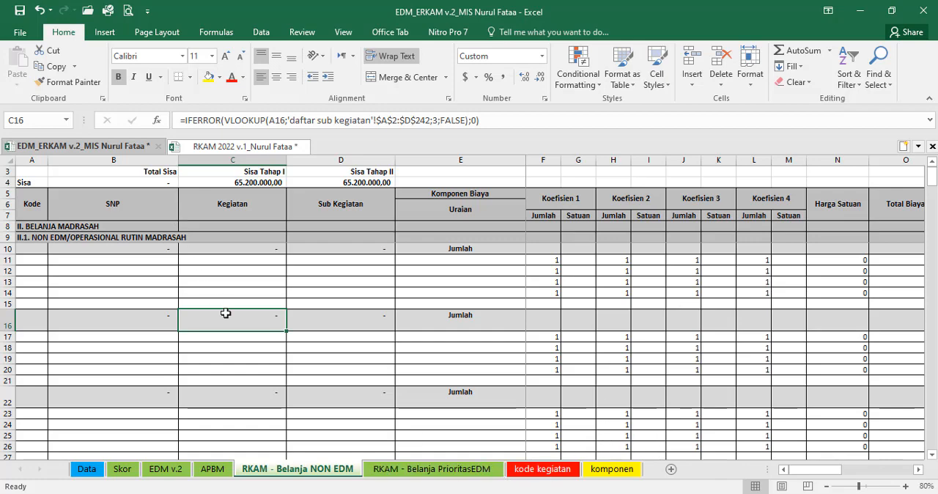
click(429, 470)
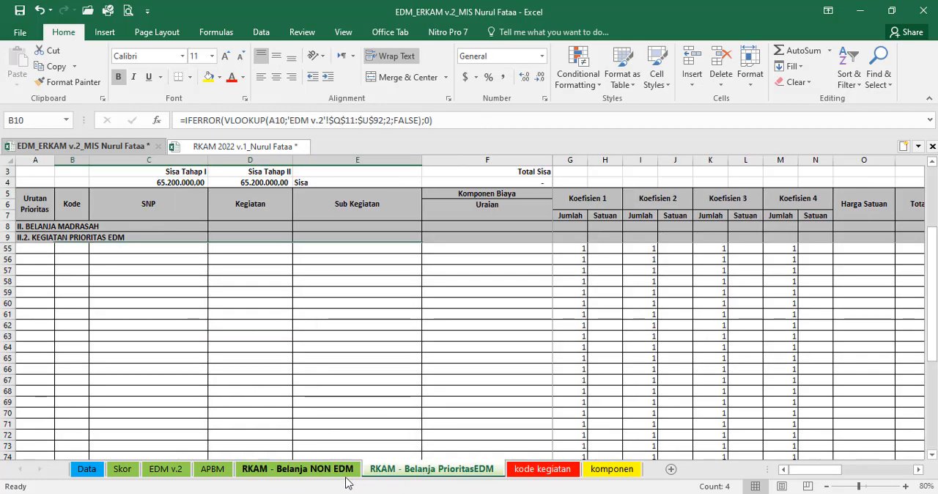
click(156, 470)
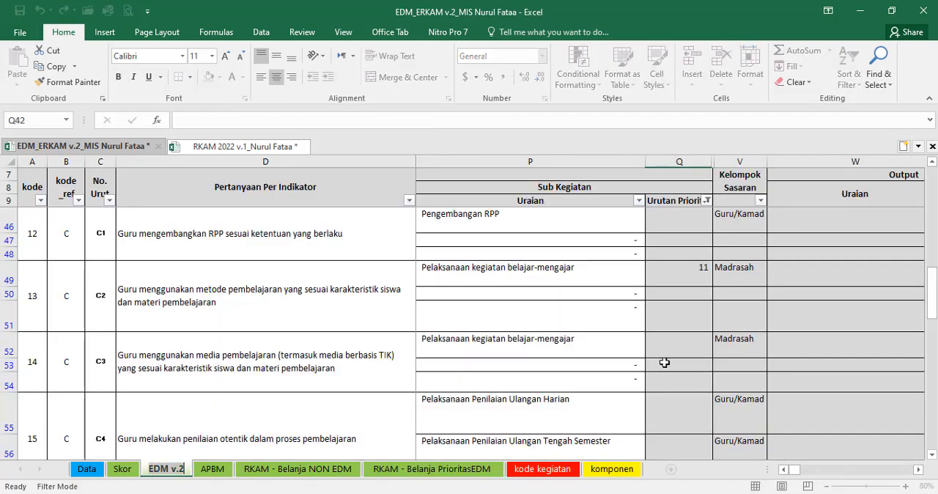
click(681, 240)
scroll(680, 253, down, 2)
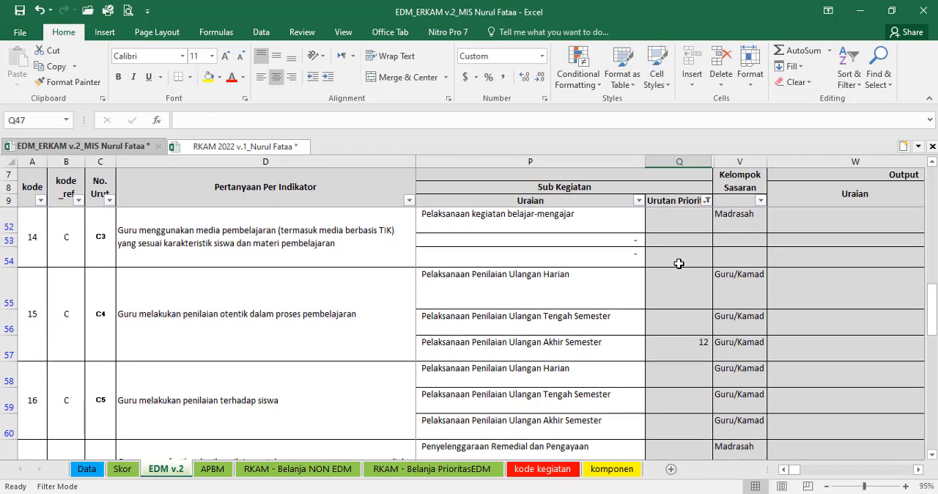
scroll(680, 261, down, 2)
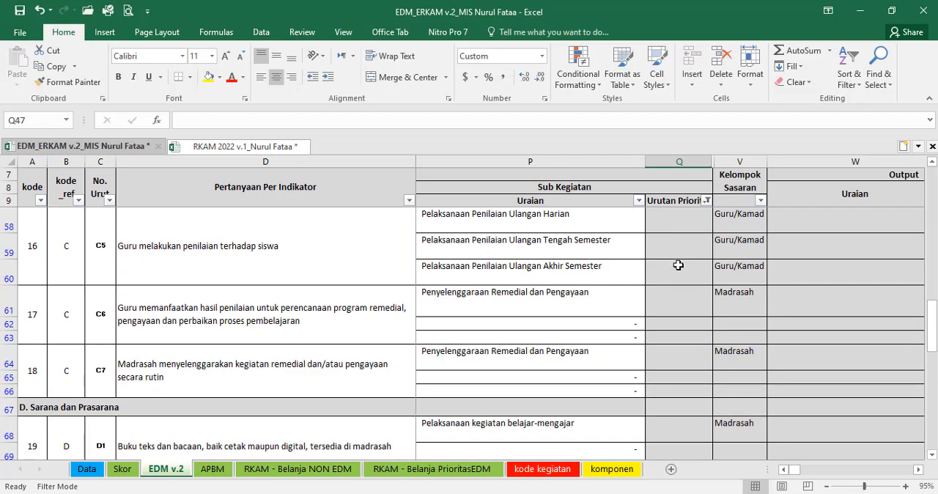
scroll(678, 269, down, 2)
scroll(679, 269, down, 3)
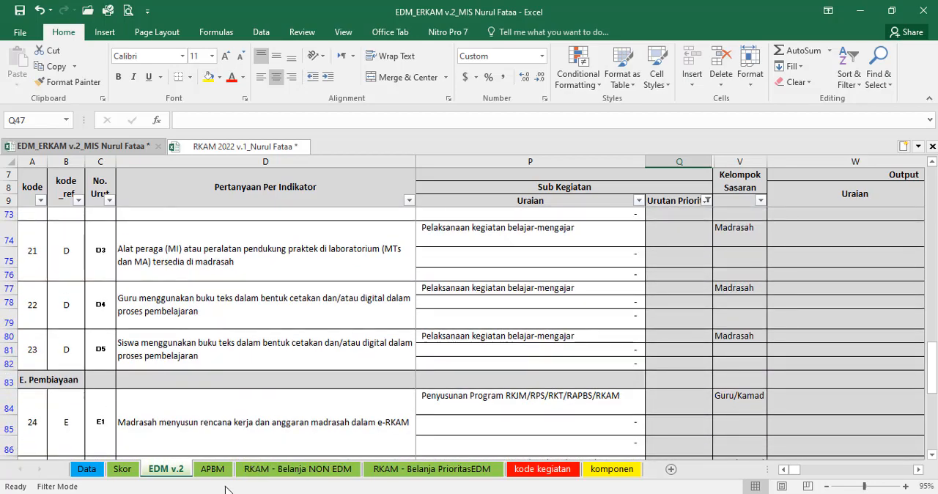
Step: Locate sub-activity 1.1.1 Penyusunan Pembagian Tugas Guru dan Jadwal Pelajaran on the e-RKAM sheet of the RKAM 2022 workbook
click(279, 470)
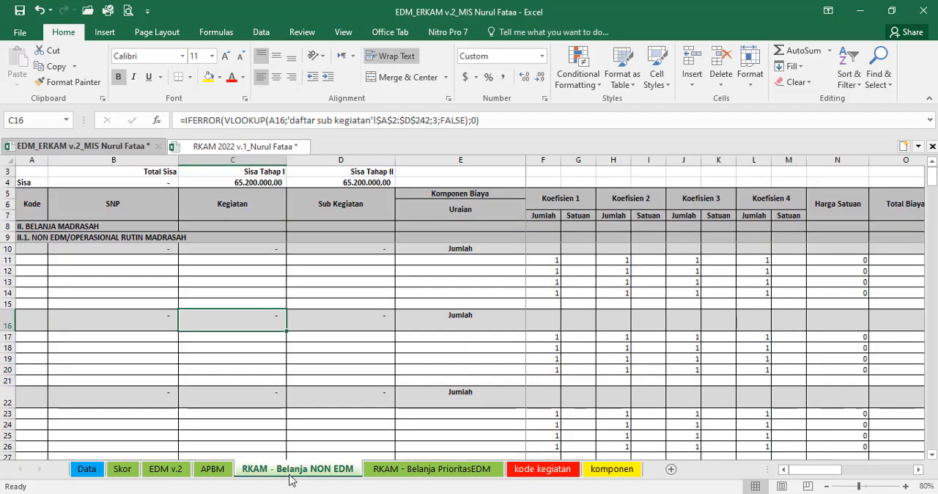
click(246, 146)
scroll(352, 311, up, 10)
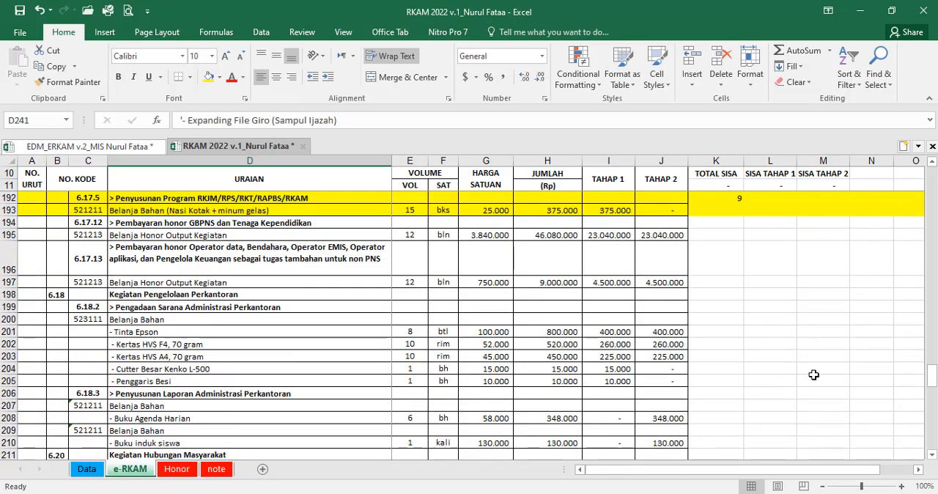
drag(933, 379, 925, 185)
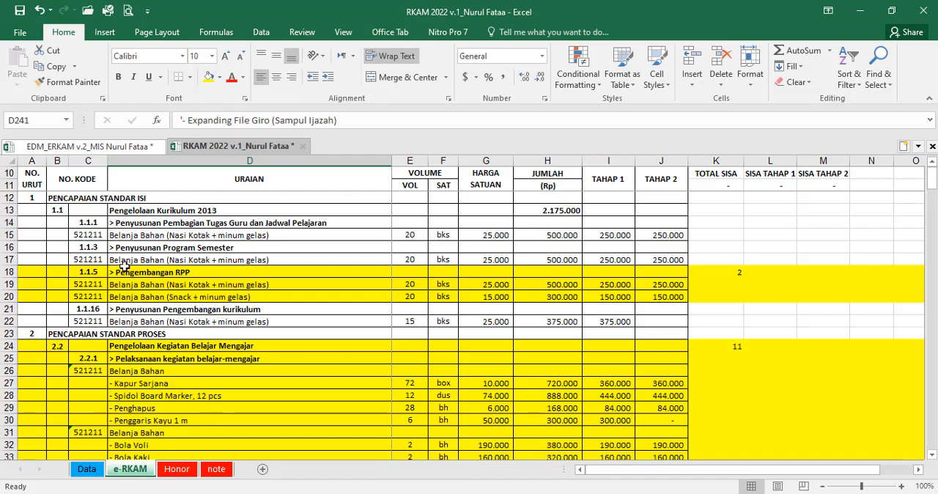
click(135, 223)
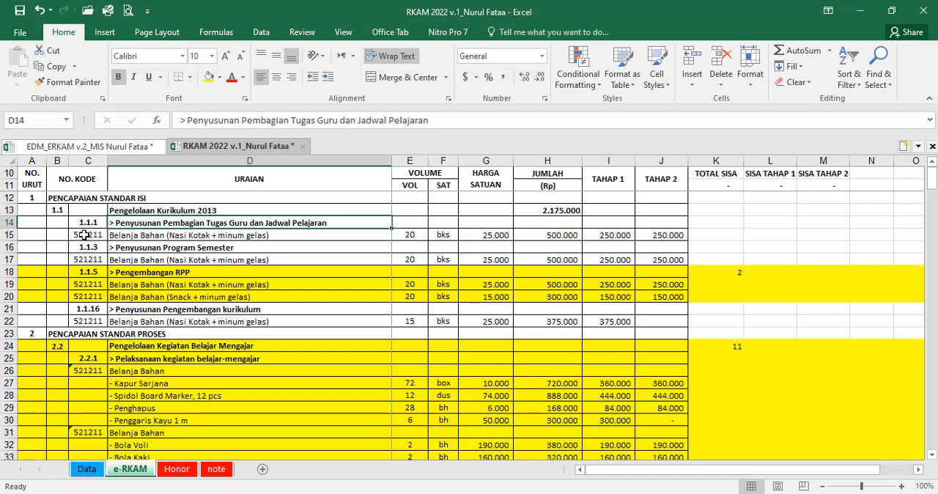
click(86, 218)
click(122, 222)
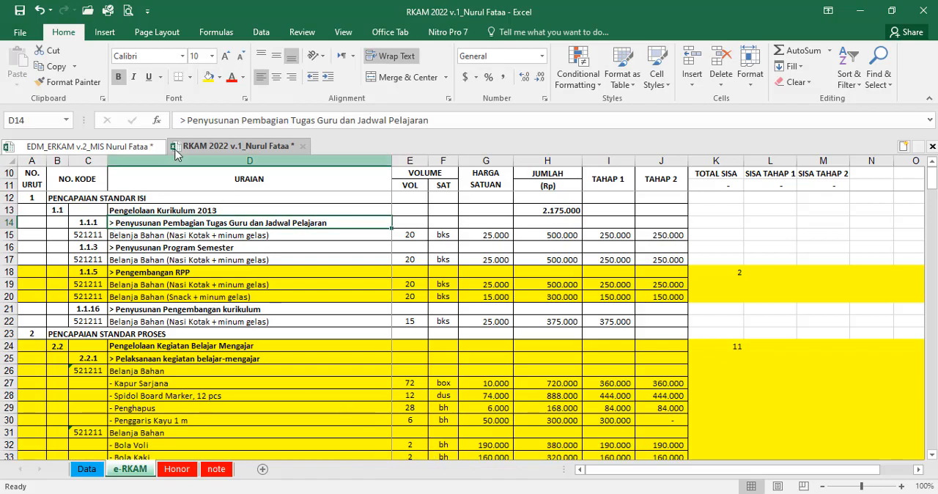
Step: Search the kode kegiatan sheet of the EDM_ERKAM workbook for "jadwal pelajaran" to look up the sub-activity code
click(130, 146)
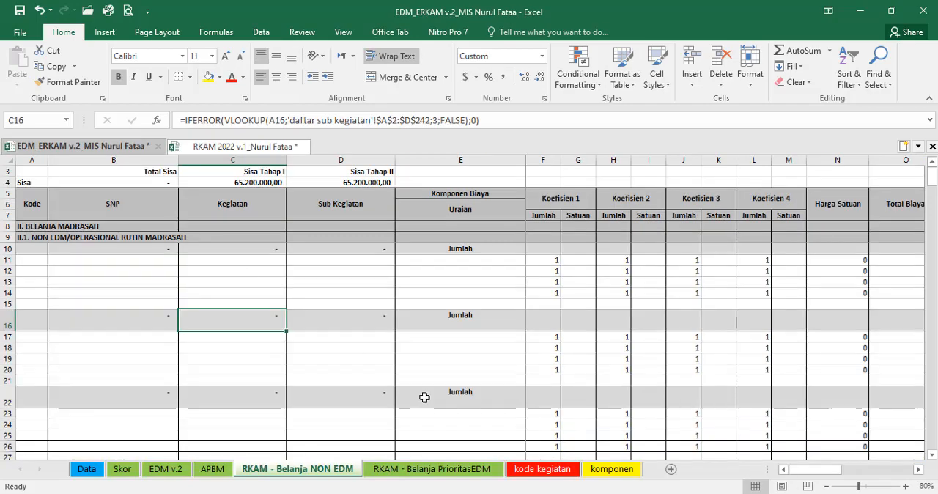
click(539, 469)
scroll(455, 381, up, 18)
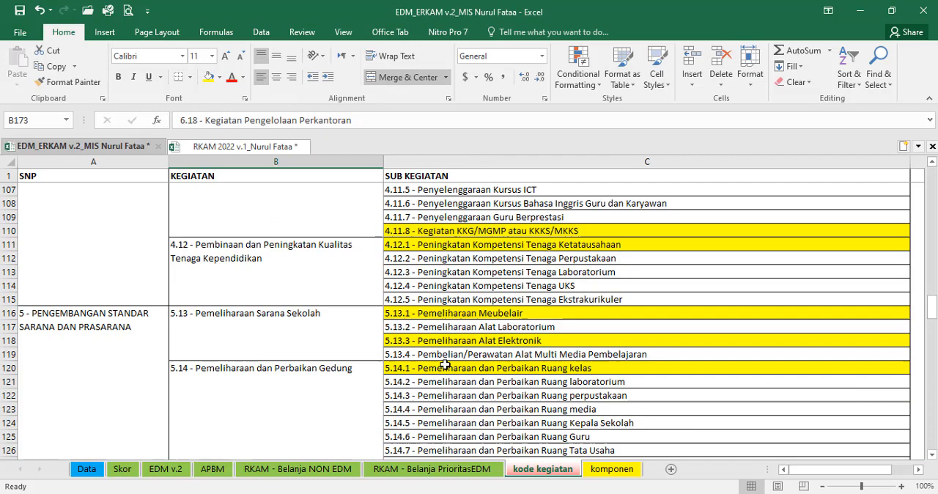
click(213, 149)
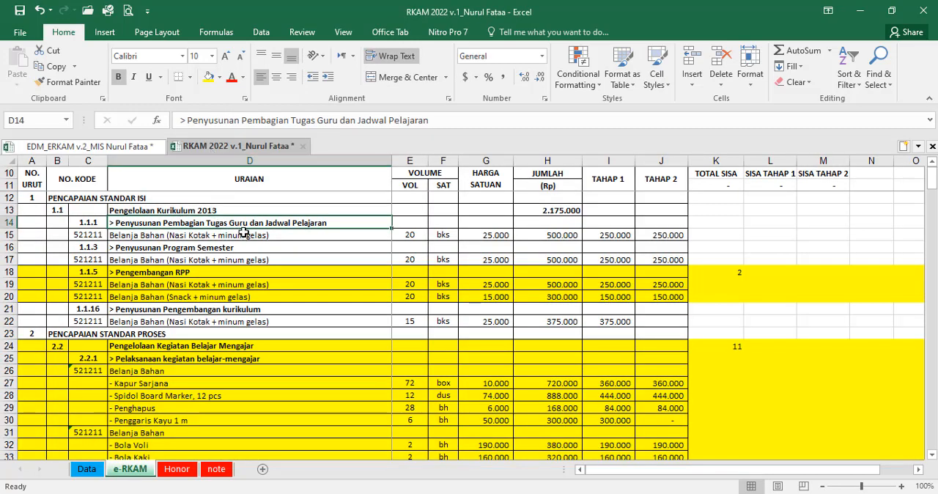
click(116, 148)
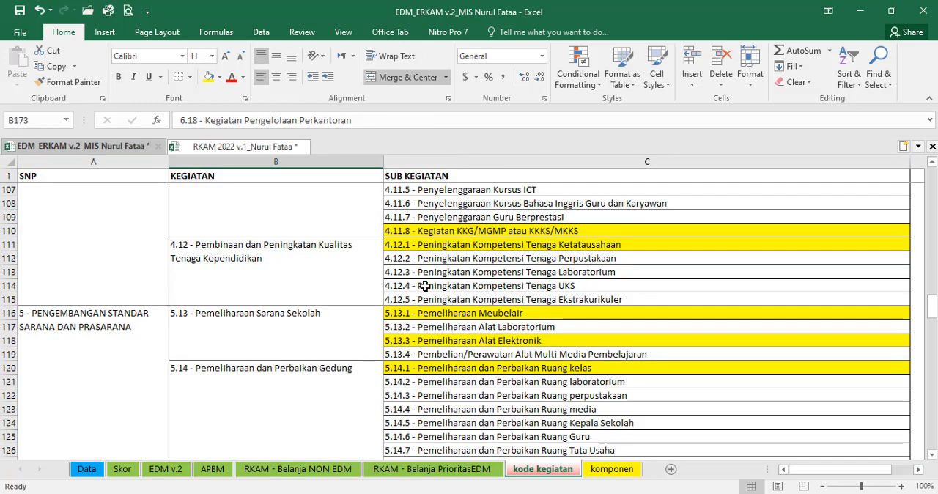
key(ctrl+f)
text(jadw)
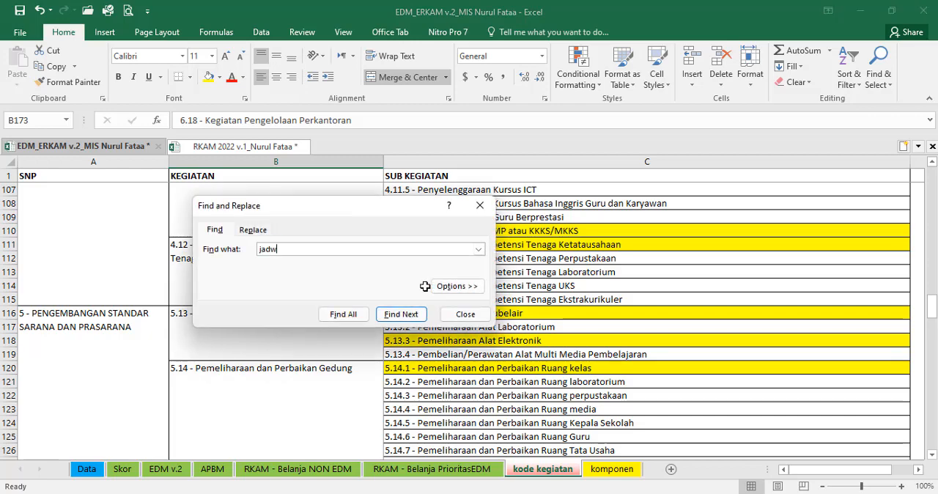
text(al pelajaran)
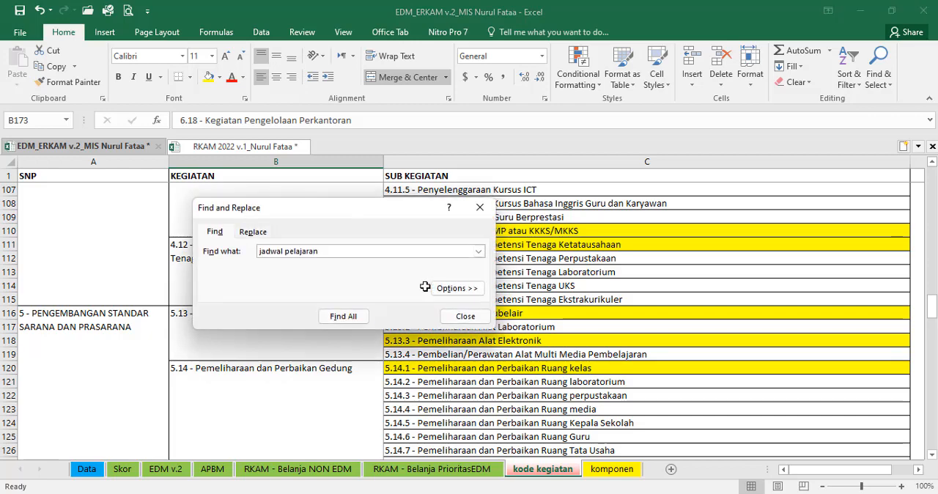
key(Return)
click(466, 316)
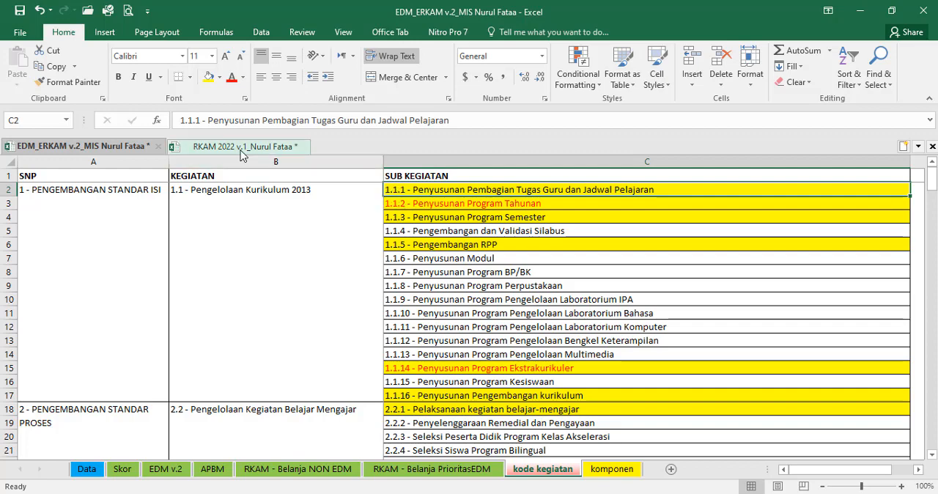
Step: Enter code 1.1.1 in A10 of the RKAM - Belanja NON EDM sheet and autofit the height of row 10
click(294, 471)
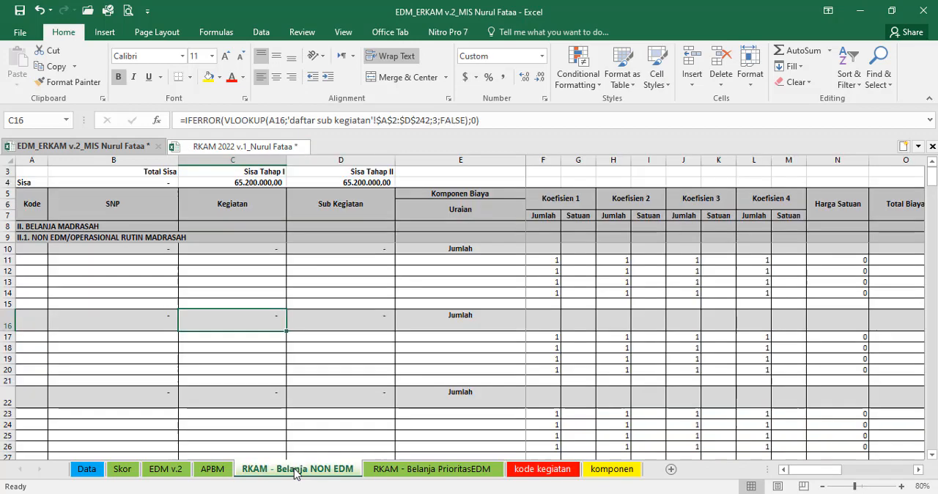
click(39, 250)
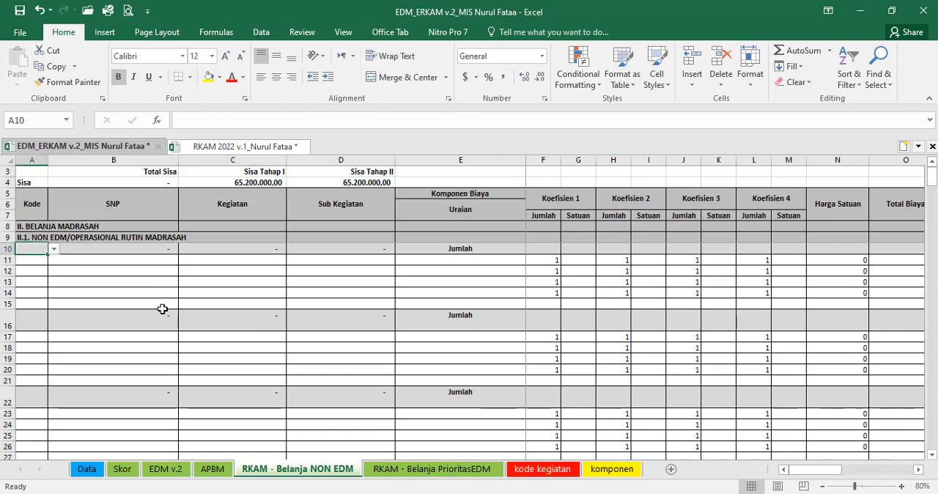
text(1.)
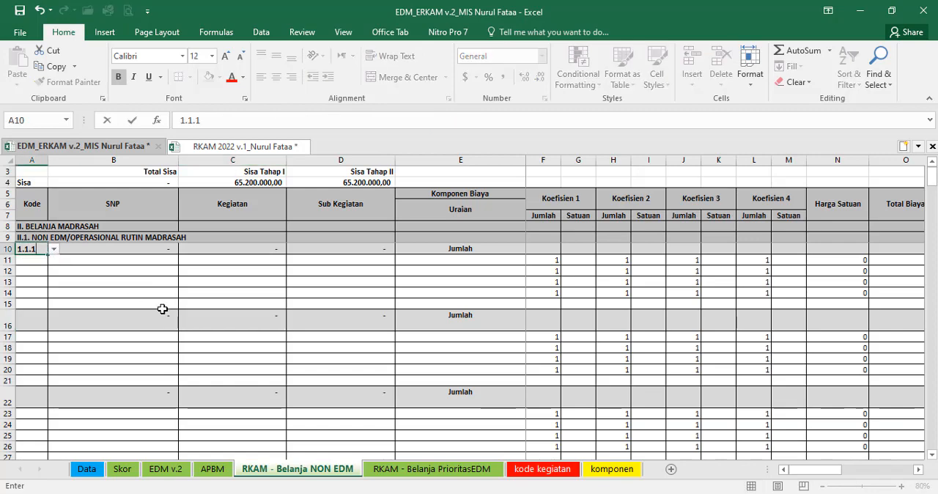
text(1.1)
key(Return)
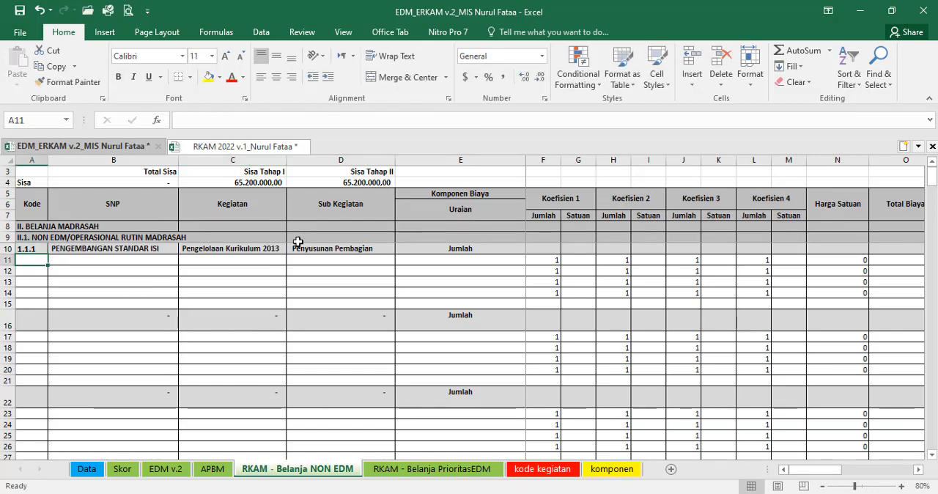
double_click(7, 253)
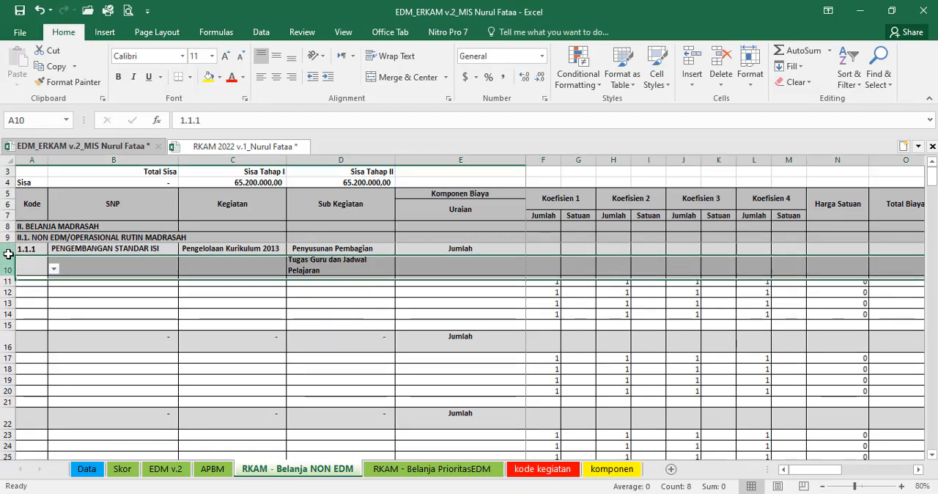
click(7, 258)
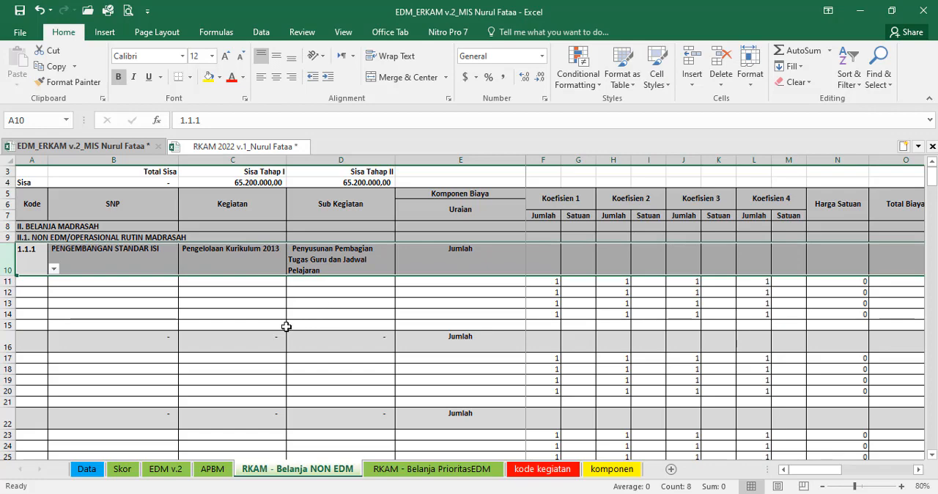
Step: Check the cost item under 1.1.1 in RKAM 2022, then find and copy Nasi Kotak + minum gelas on the komponen sheet
click(206, 149)
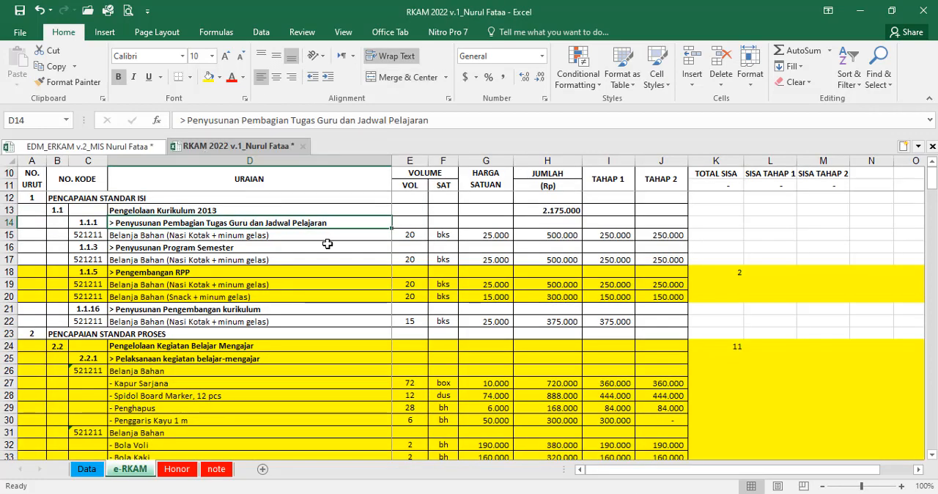
click(217, 237)
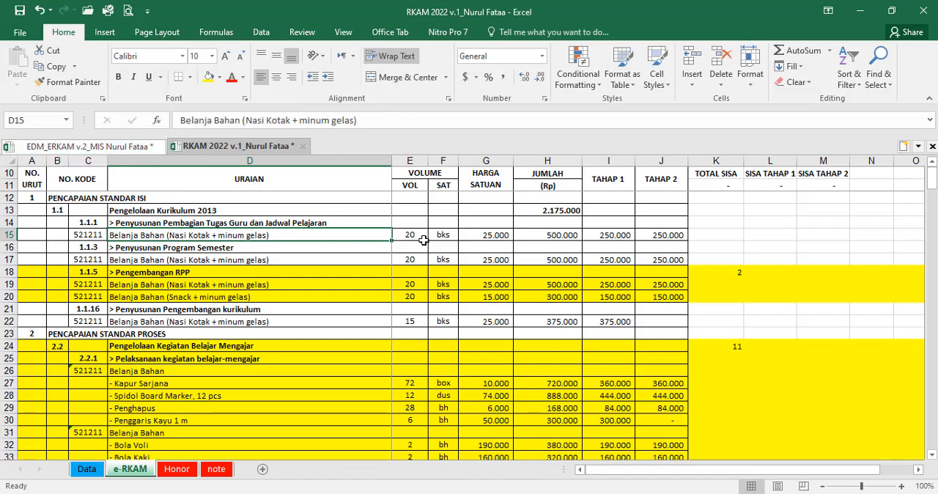
click(88, 146)
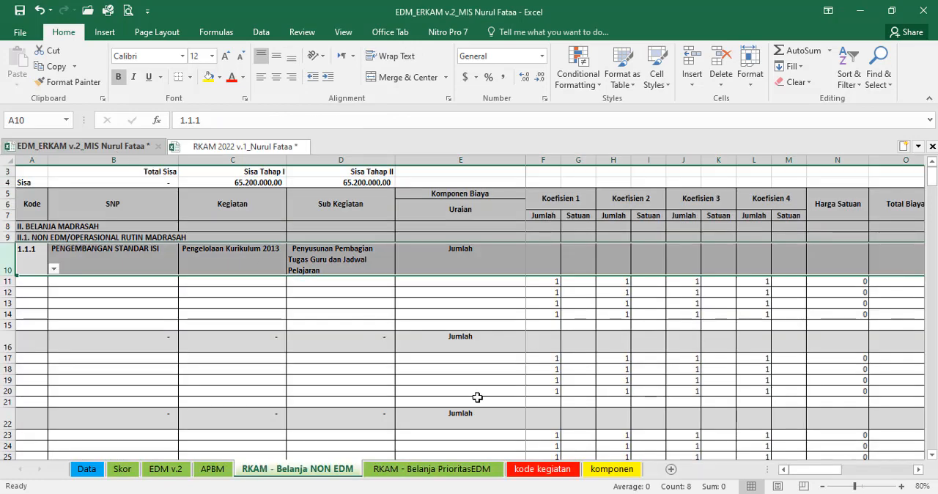
click(621, 472)
key(ctrl+f)
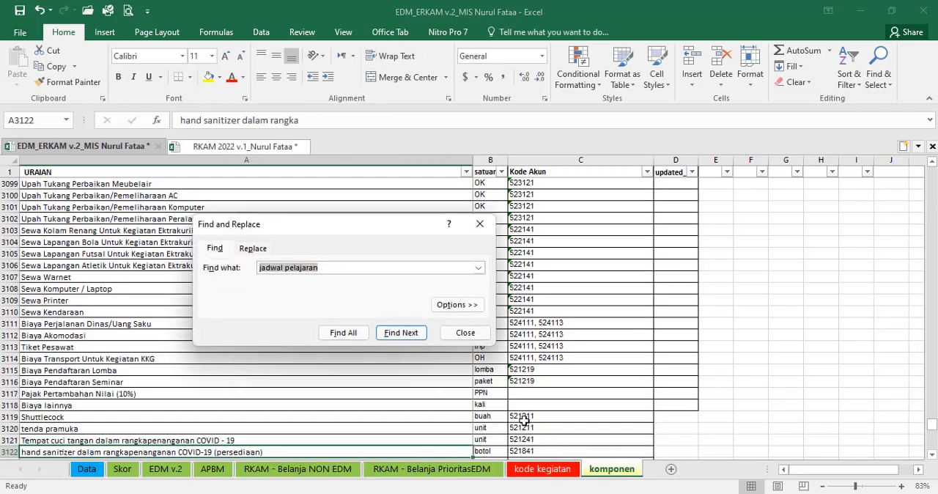
text(nasi kot)
key(Return)
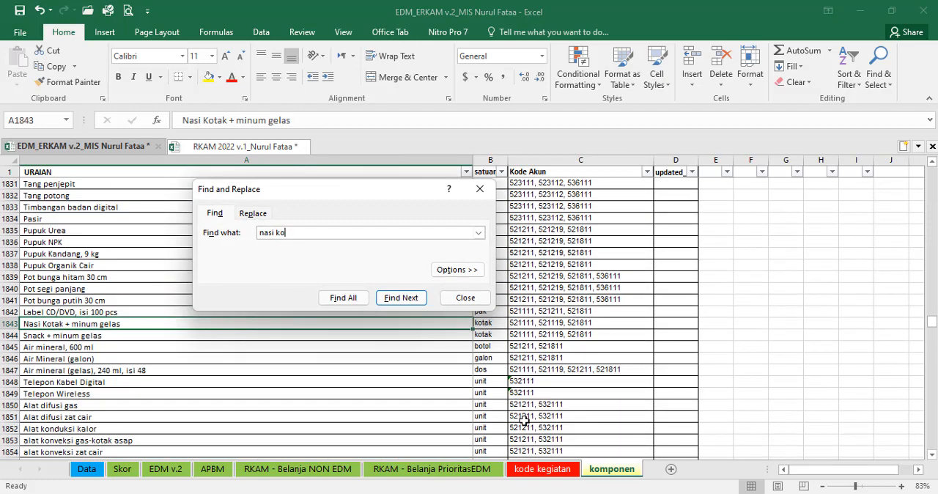
click(465, 299)
key(ctrl+c)
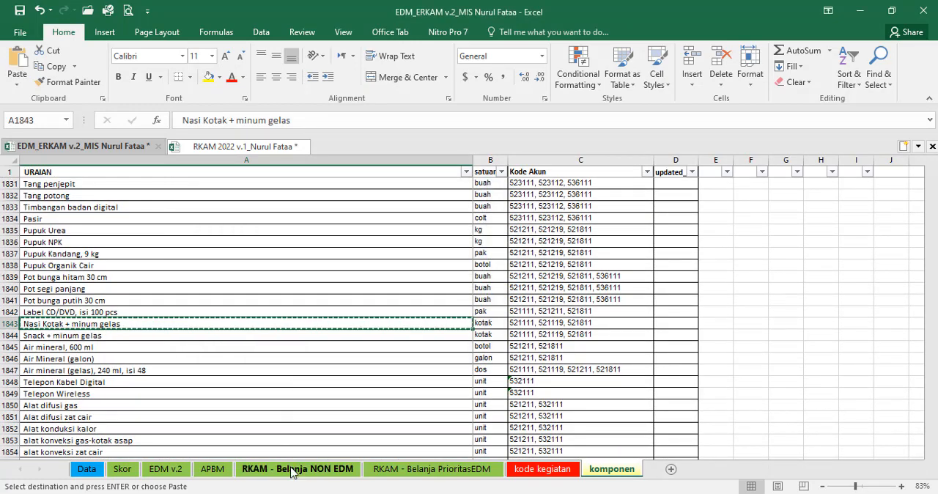
Step: Paste the copied component as a value into E11 of the RKAM - Belanja NON EDM sheet
click(297, 469)
click(429, 281)
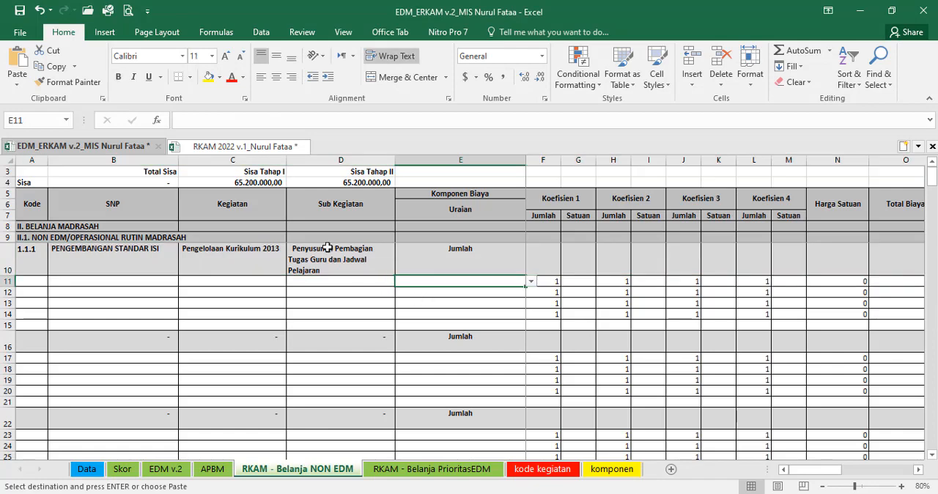
click(18, 84)
click(36, 167)
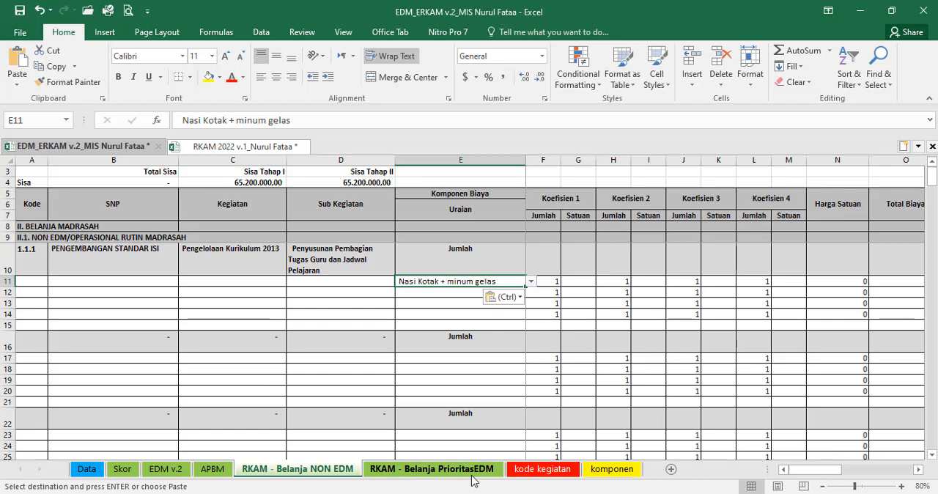
Step: Review the priority order of sub-activities on the EDM v.2 sheet, then return to the RKAM - Belanja NON EDM sheet
click(410, 475)
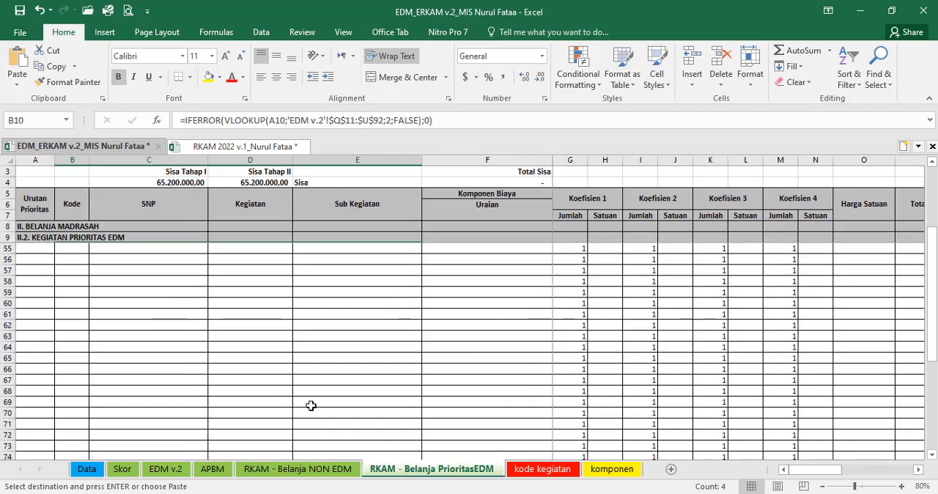
click(160, 472)
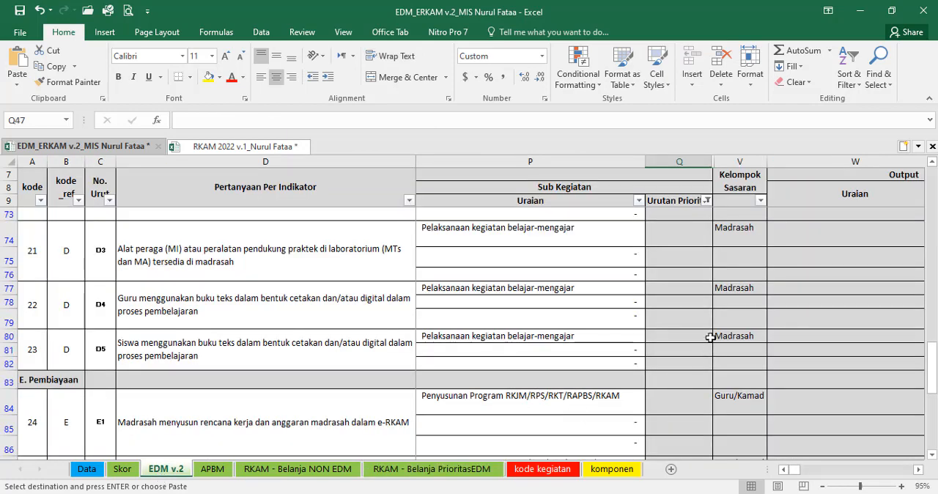
scroll(692, 294, up, 8)
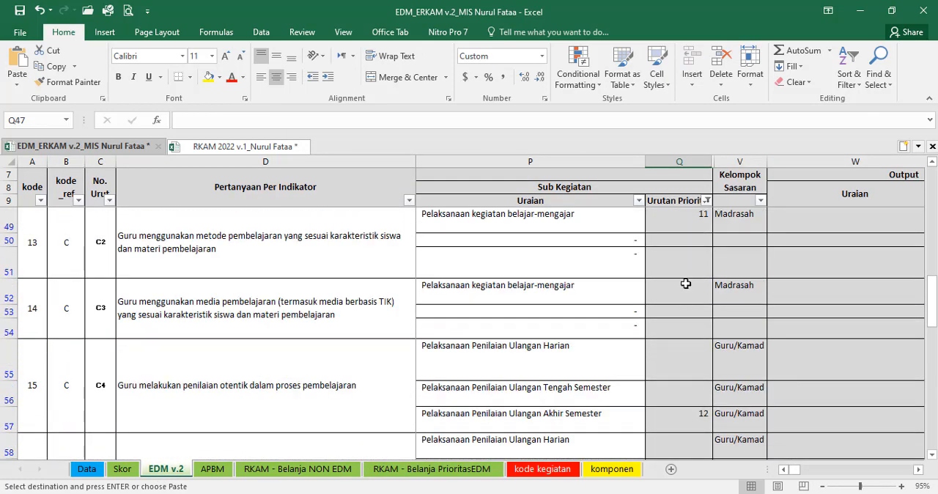
scroll(686, 284, up, 8)
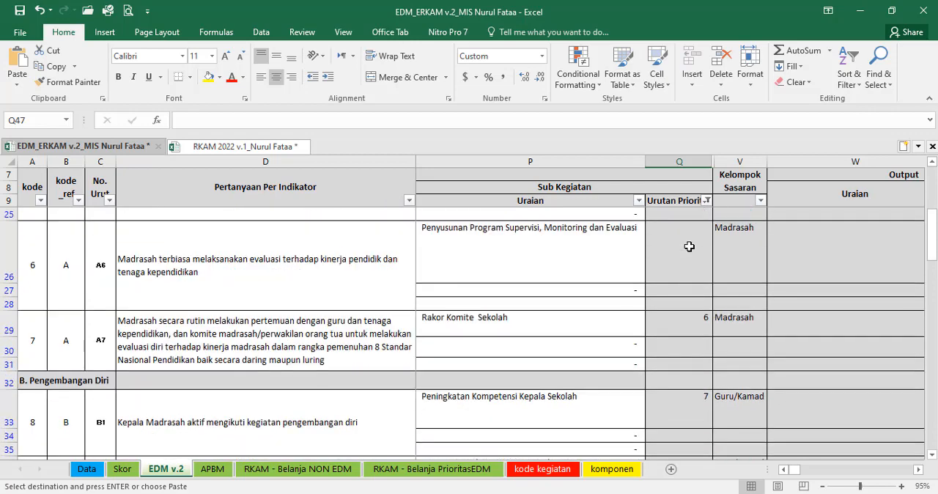
click(314, 472)
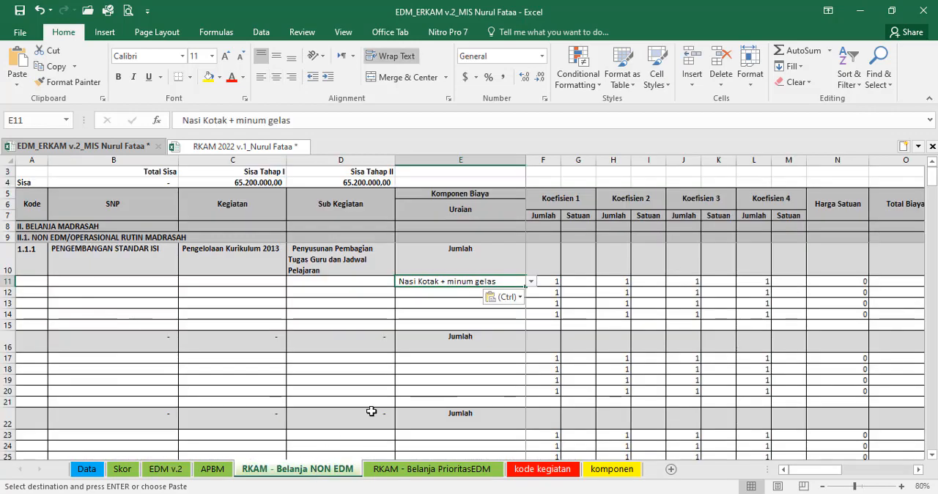
Step: Copy code 1.1.3 from RKAM 2022, paste it as a value into A16 of RKAM - Belanja NON EDM, and autofit row 16
click(245, 146)
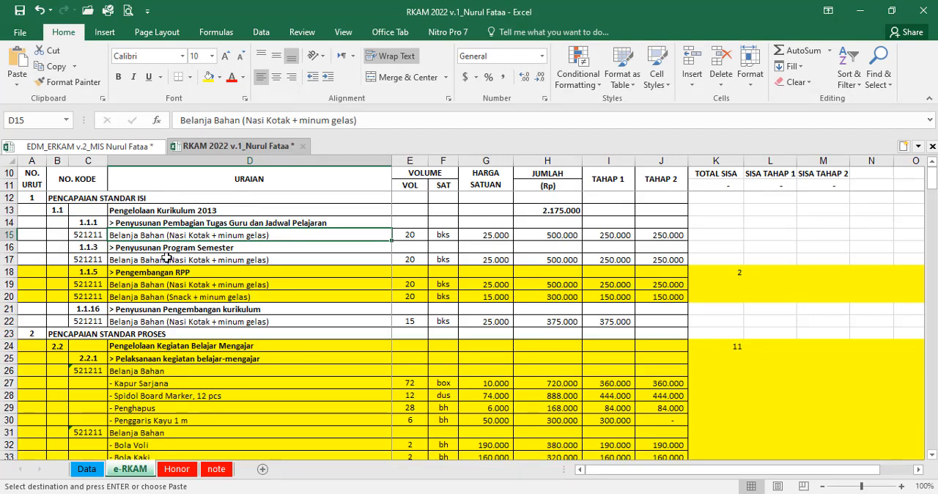
click(97, 250)
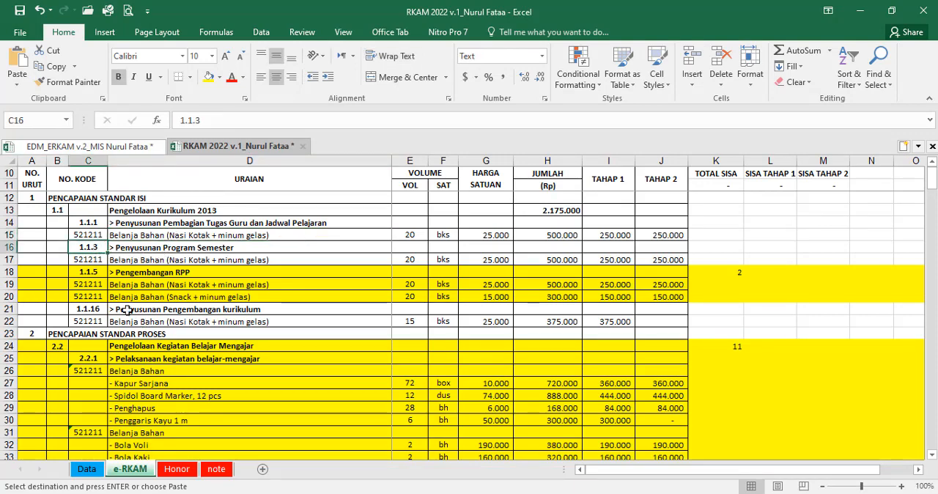
click(106, 147)
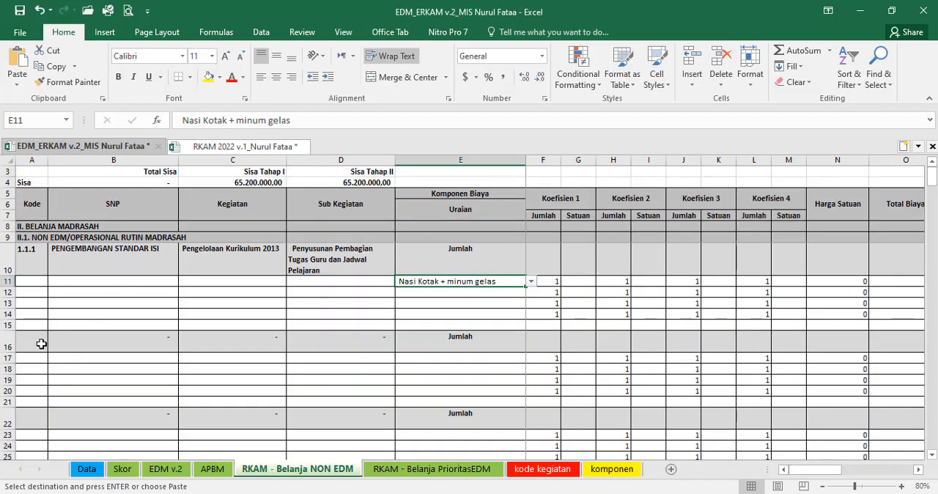
click(40, 344)
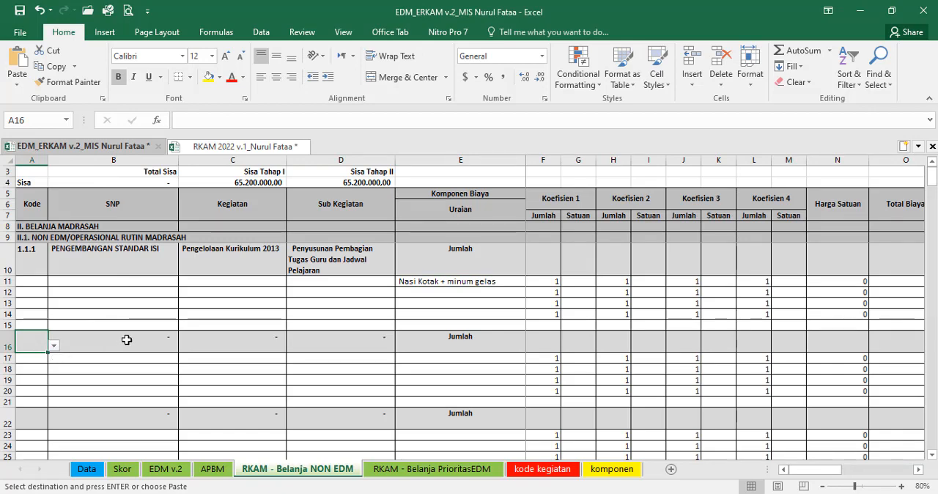
click(16, 79)
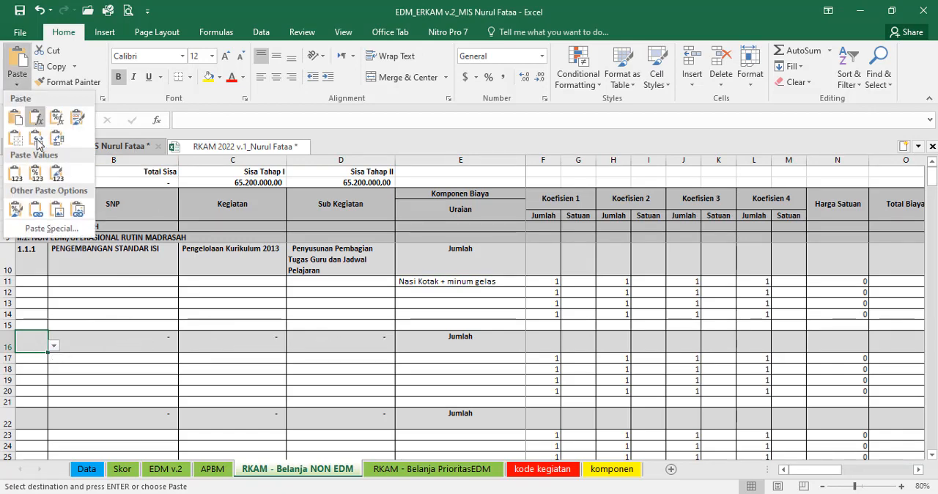
click(36, 175)
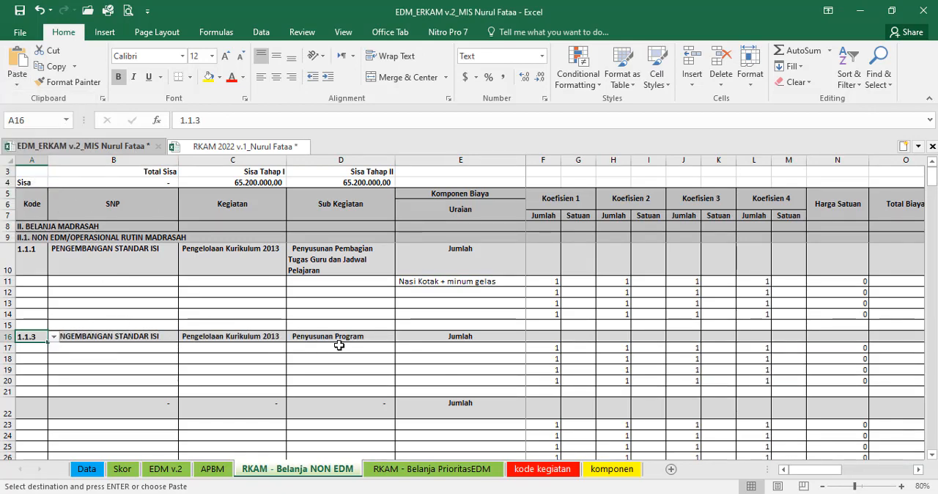
double_click(9, 342)
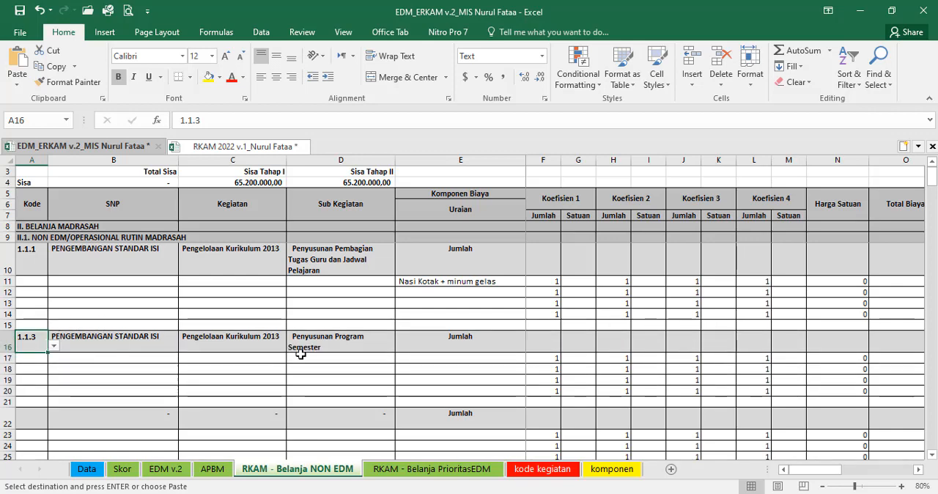
click(333, 344)
Step: Check the cost item under 1.1.3 in RKAM 2022 and copy Nasi Kotak + minum gelas from E11 to E17
click(448, 360)
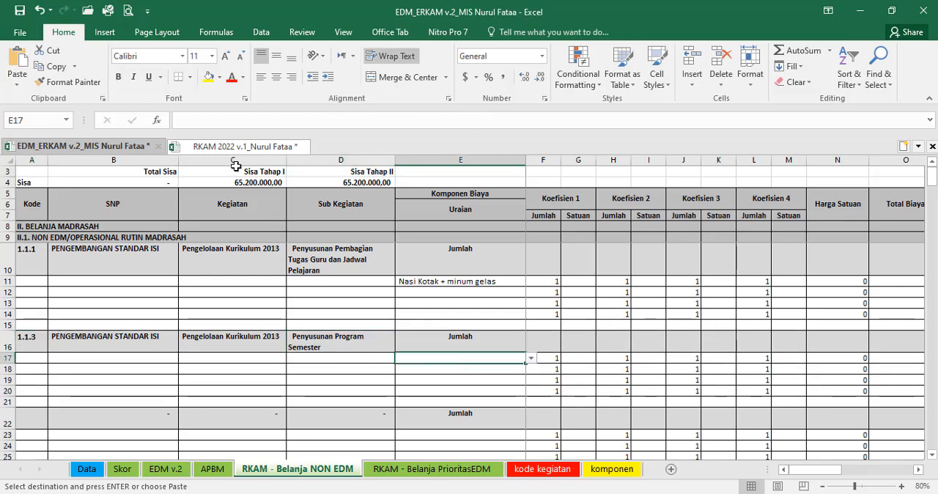
click(220, 146)
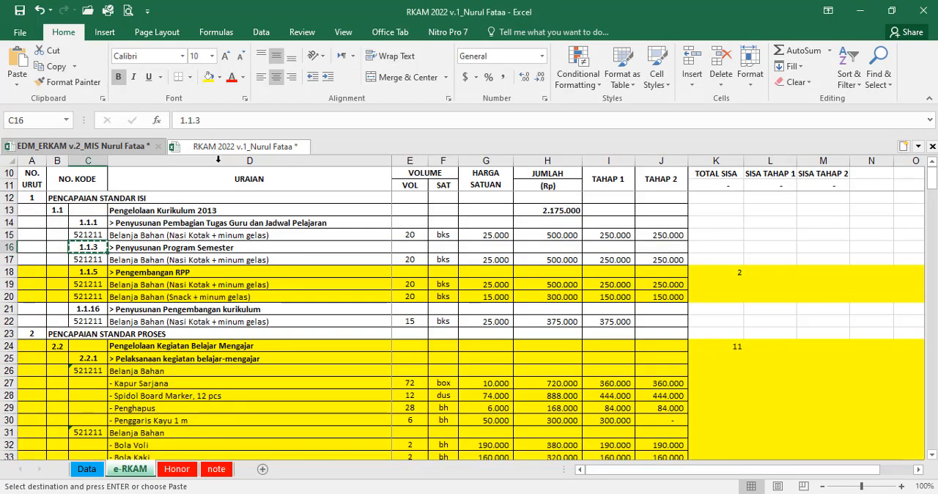
click(185, 260)
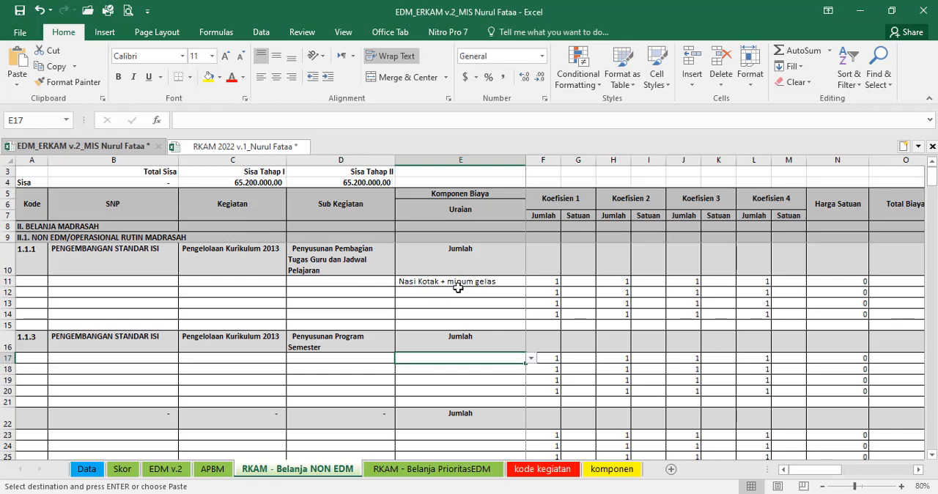
click(455, 285)
key(ctrl+c)
click(497, 357)
key(ctrl+v)
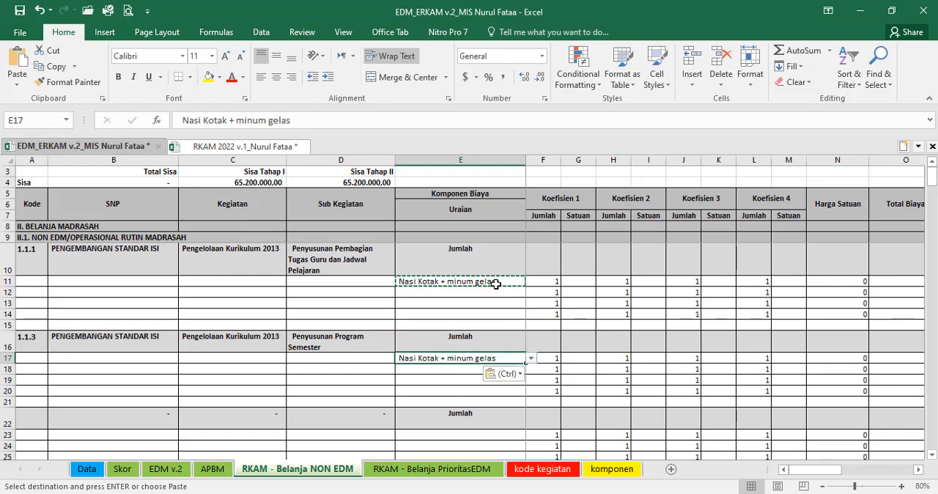
Step: Check the item's volume in RKAM 2022 and set Koefisien 1 in row 11 to 10 bungkus
click(491, 282)
key(Right)
key(Right)
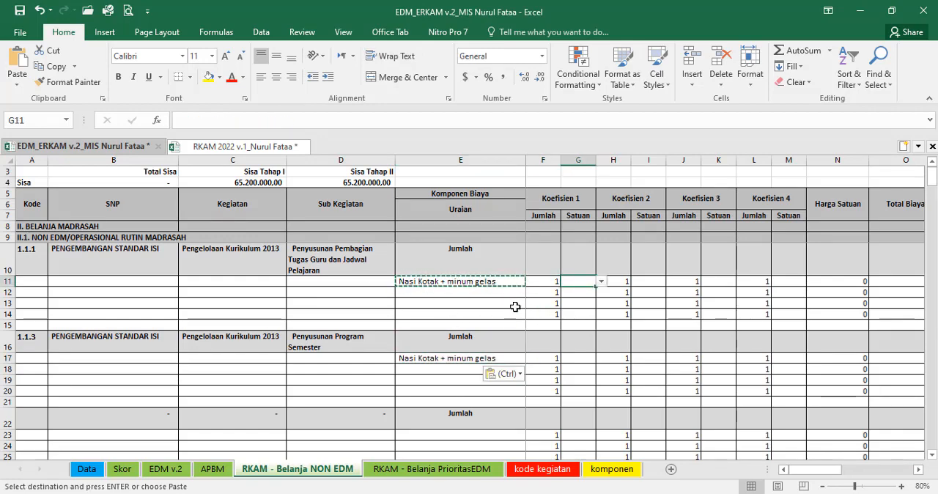
click(267, 146)
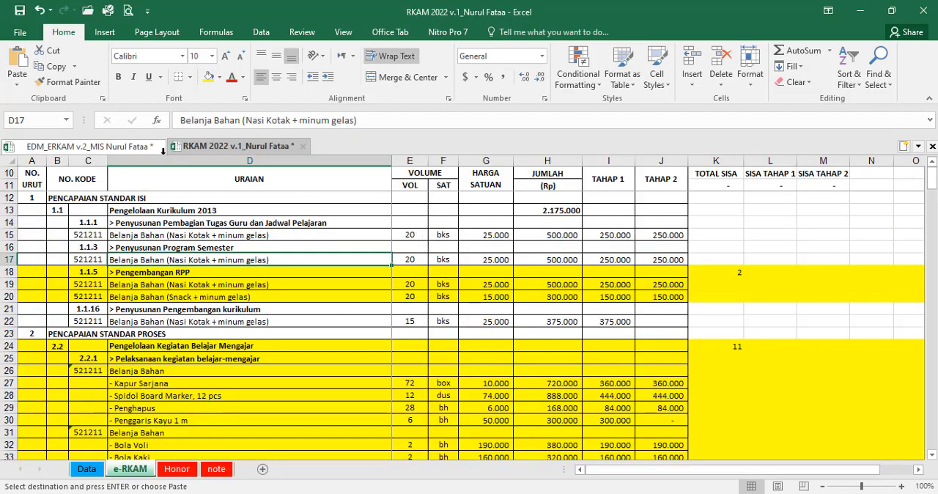
click(110, 146)
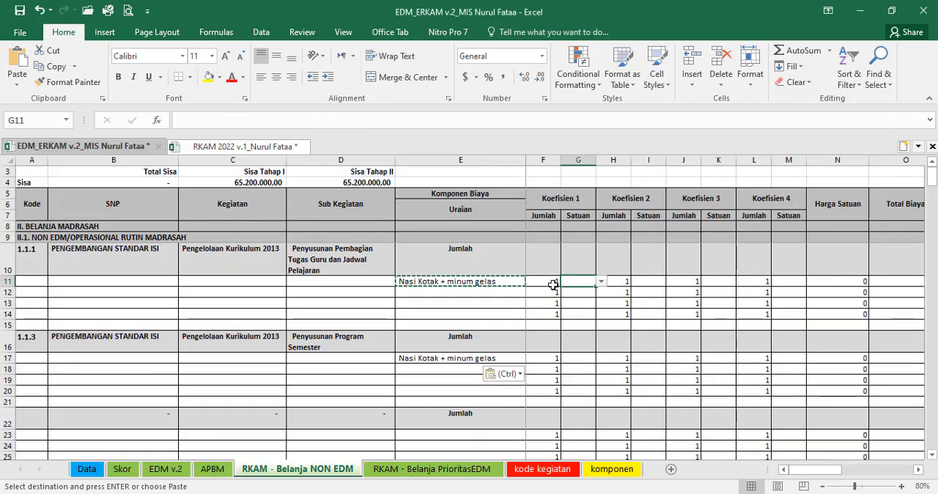
click(555, 287)
text(10)
key(Tab)
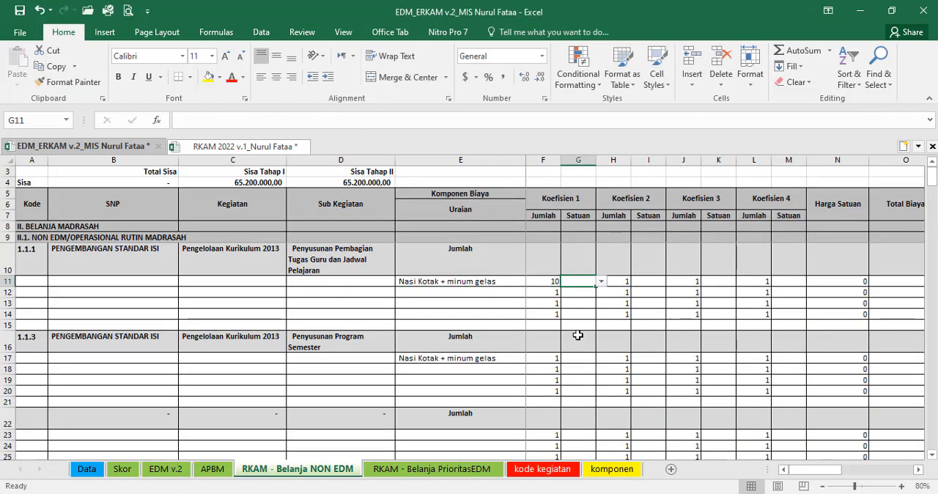
text(bungkus)
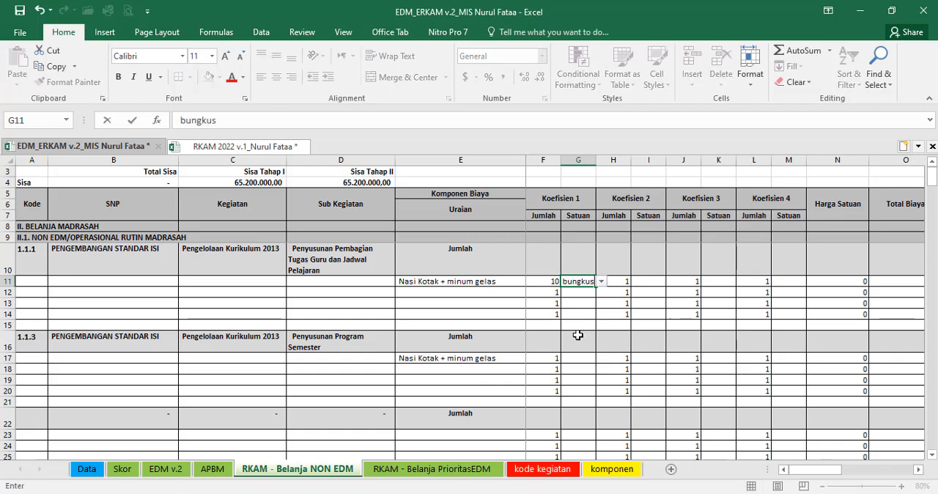
key(Tab)
Step: Set Koefisien 2 in row 11 to 2 kegiatan
text(2)
key(Tab)
text(kegia)
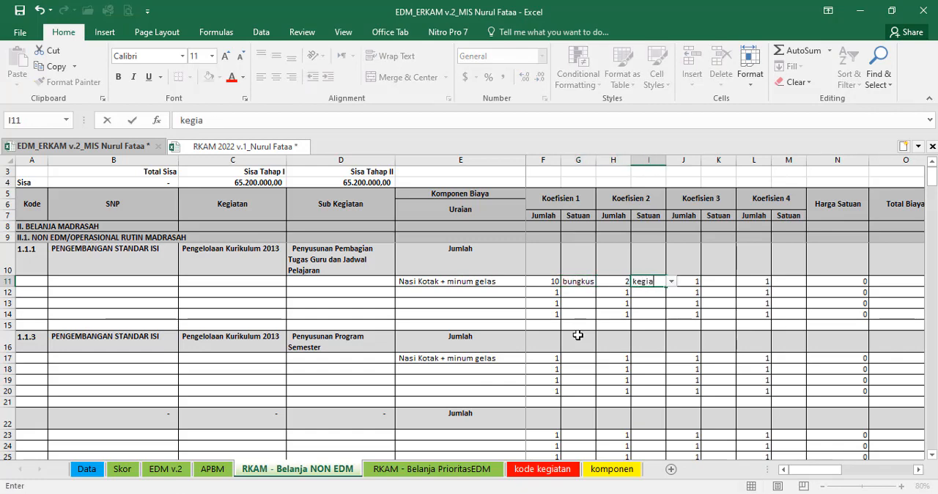
text(tan)
key(Tab)
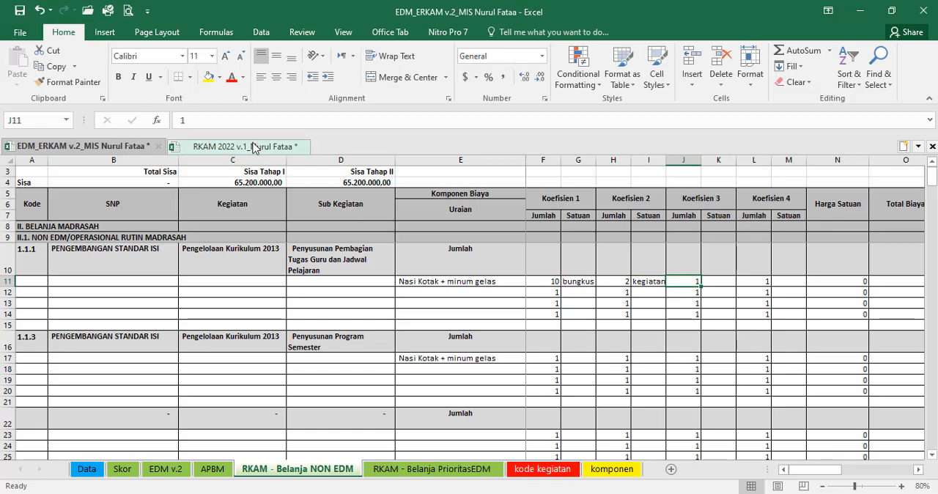
Step: Check the unit price in RKAM 2022 and enter 25.000 as the Harga Satuan in N11
click(293, 147)
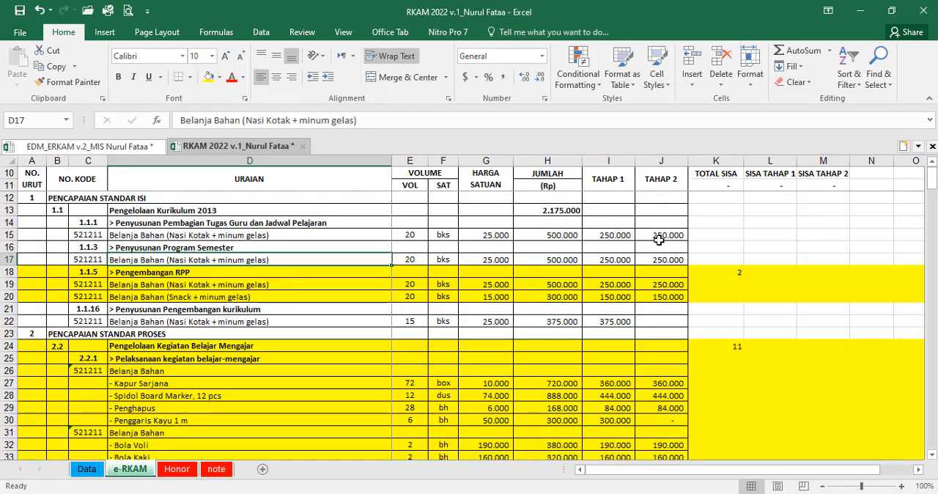
click(88, 147)
key(Tab)
key(Tab)
key(Tab)
key(Tab)
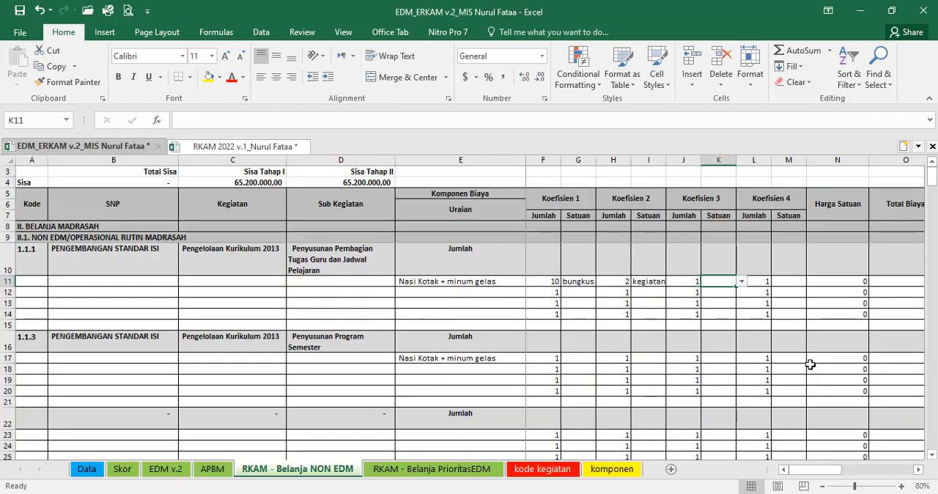
text(25)
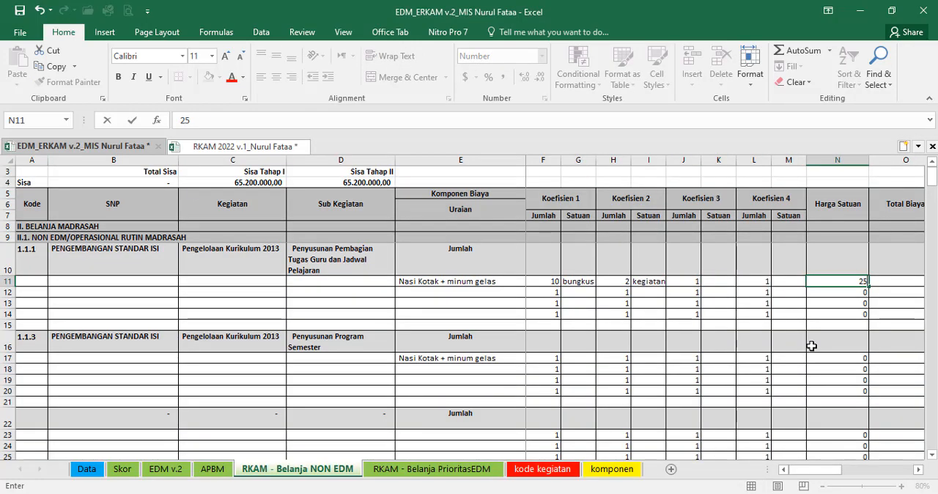
text(.000)
key(Tab)
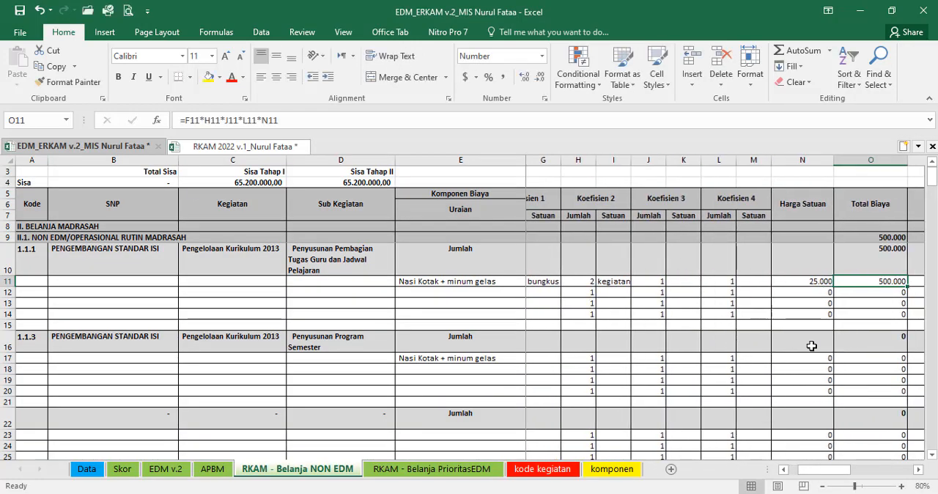
Step: Enter a formula for half of total O11 in Tahap I (P11), and make Tahap II (Q11) equal to P11
key(Tab)
text(=)
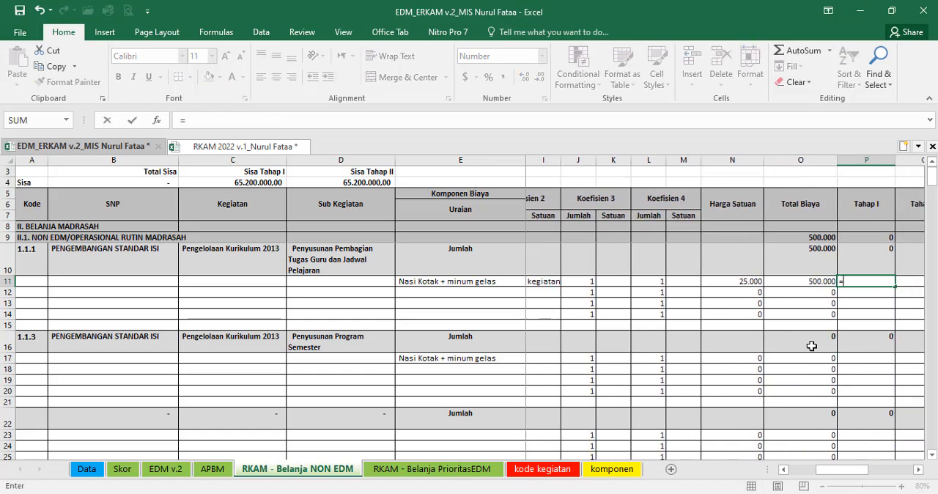
key(Left)
text(/)
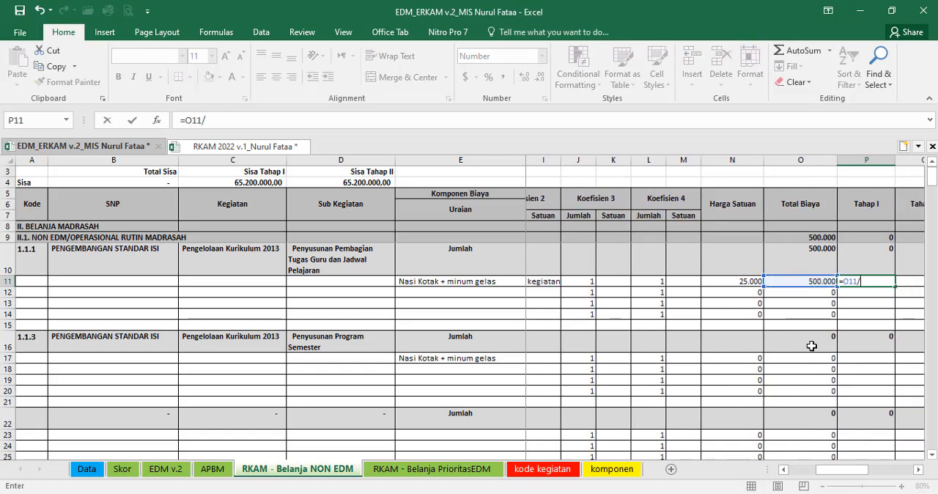
key(Tab)
text(=)
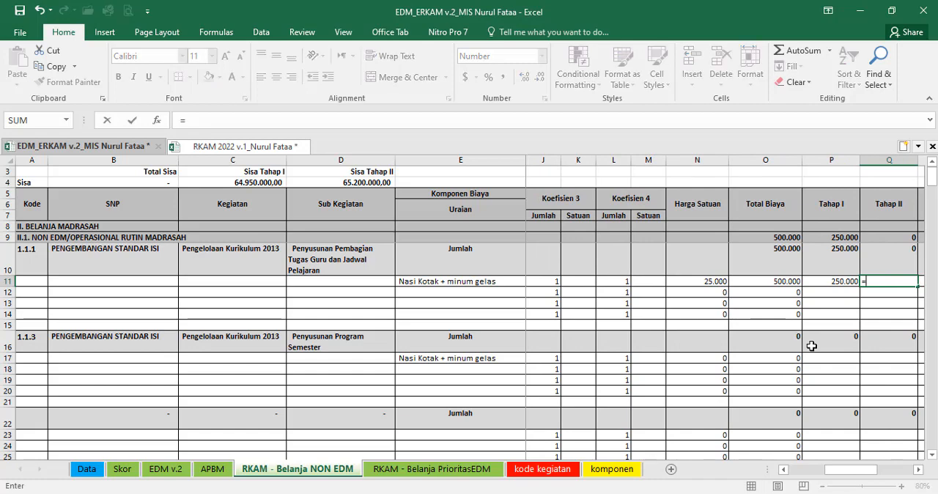
key(Left)
key(Return)
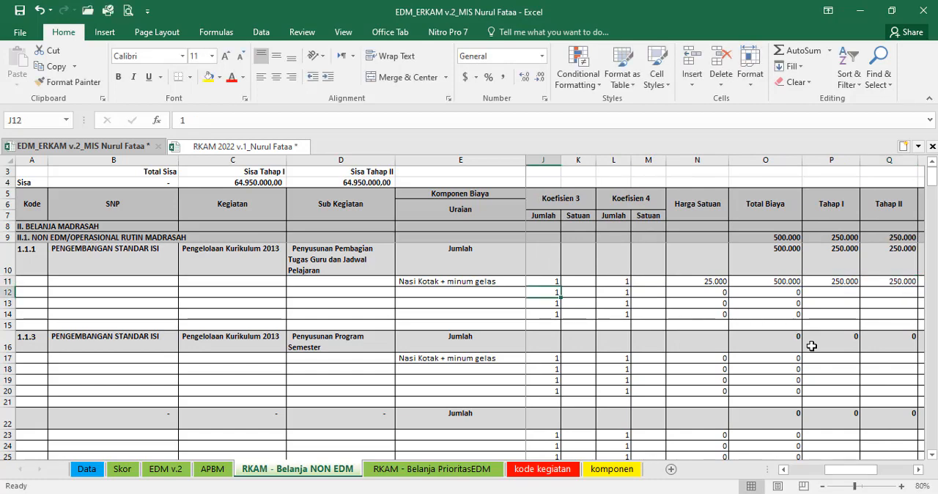
Step: Copy the Kode Akun 521111, 521119, 521811 of Nasi Kotak + minum gelas from the komponen sheet and paste it as a value into S11
key(Up)
key(Tab)
key(Tab)
key(Tab)
key(Tab)
key(Tab)
key(Tab)
key(Tab)
key(Tab)
key(Tab)
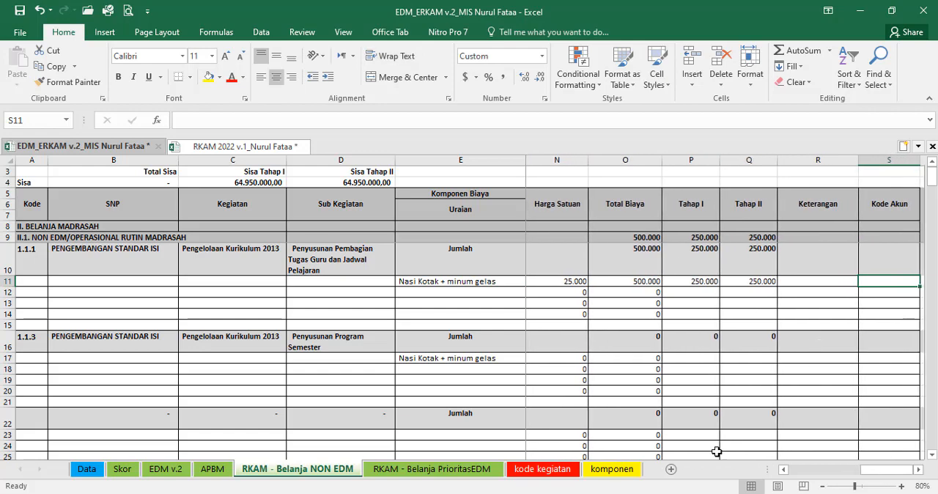
click(612, 470)
key(Right)
key(Right)
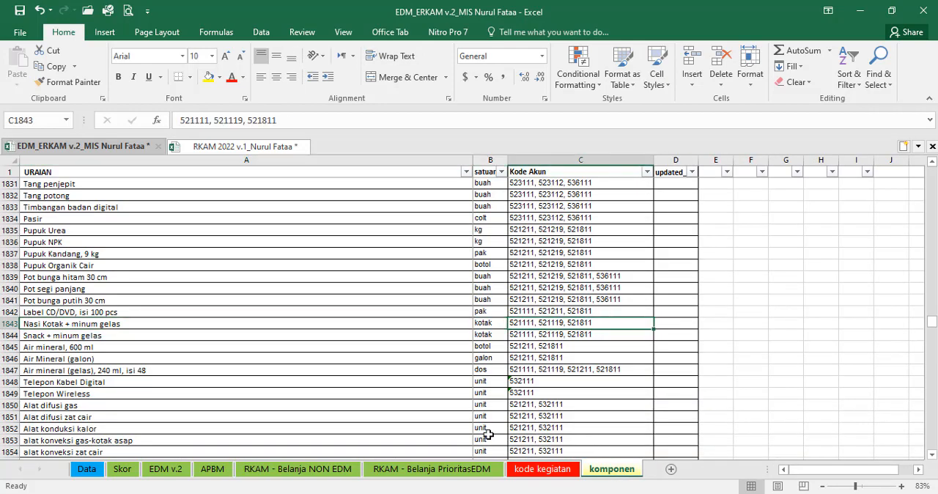
key(ctrl+c)
click(345, 469)
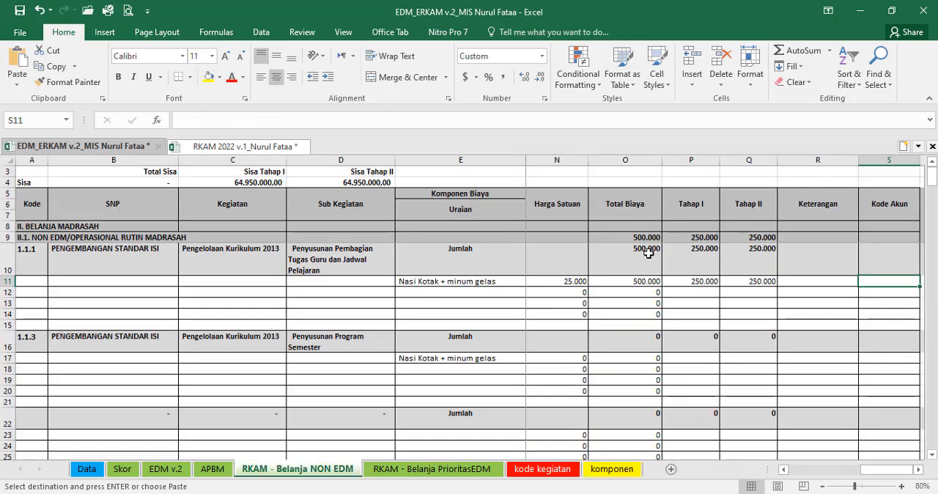
click(16, 82)
click(37, 174)
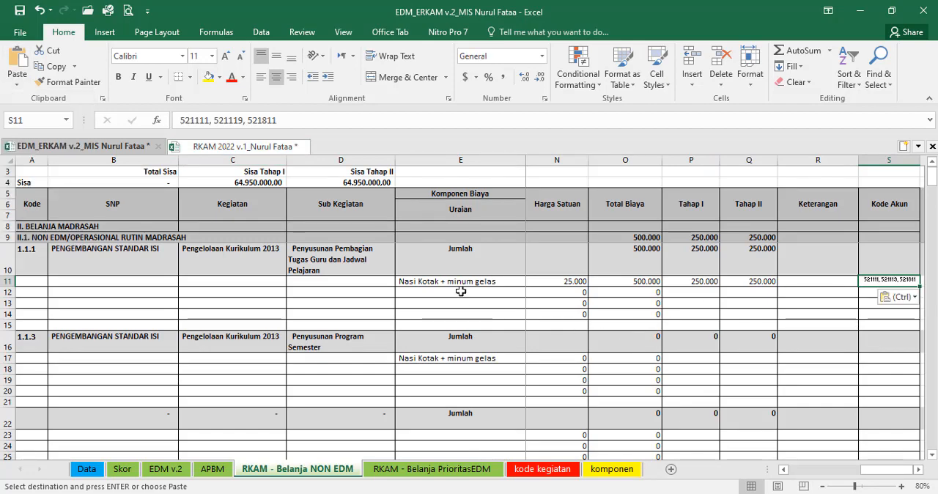
Step: Copy the completed Nasi Kotak + minum gelas row 11 and paste it as values with number formatting into row 17
click(5, 281)
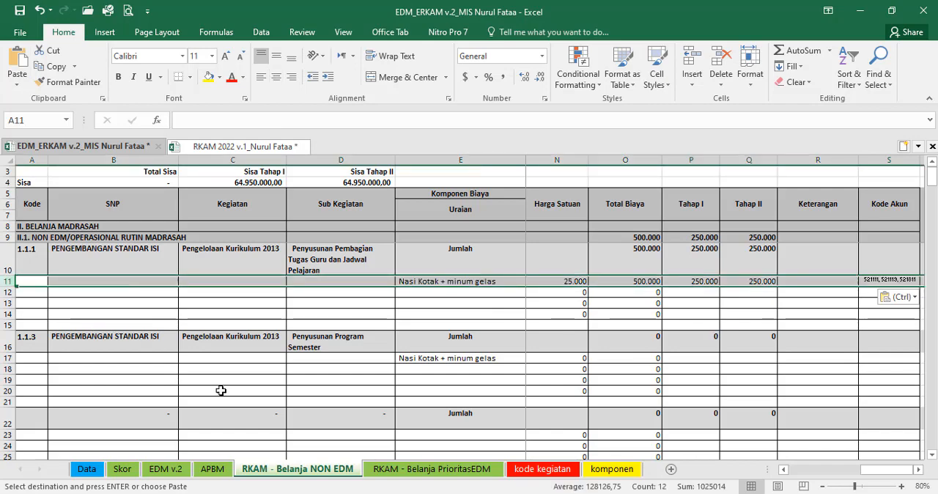
click(27, 358)
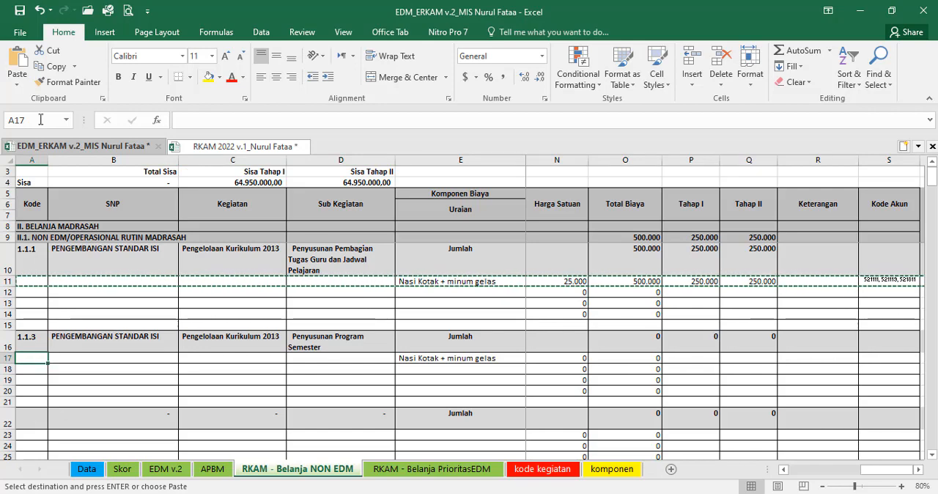
click(14, 86)
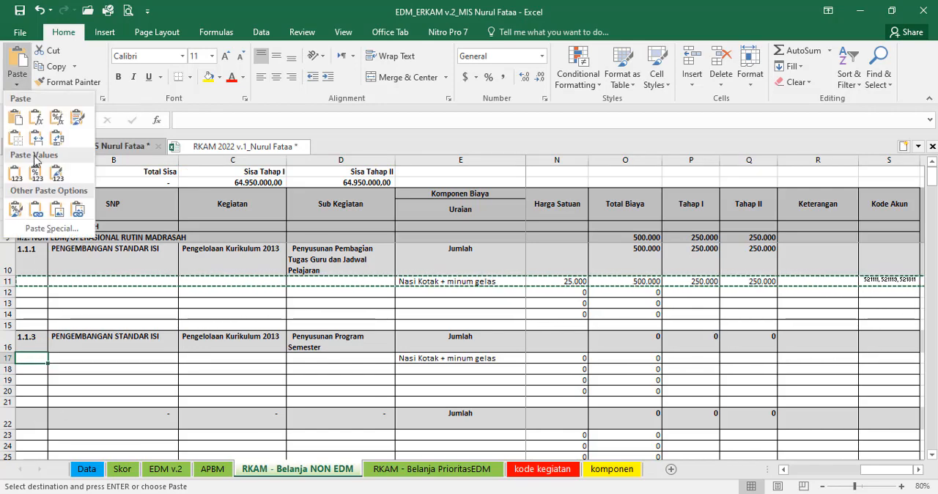
click(35, 173)
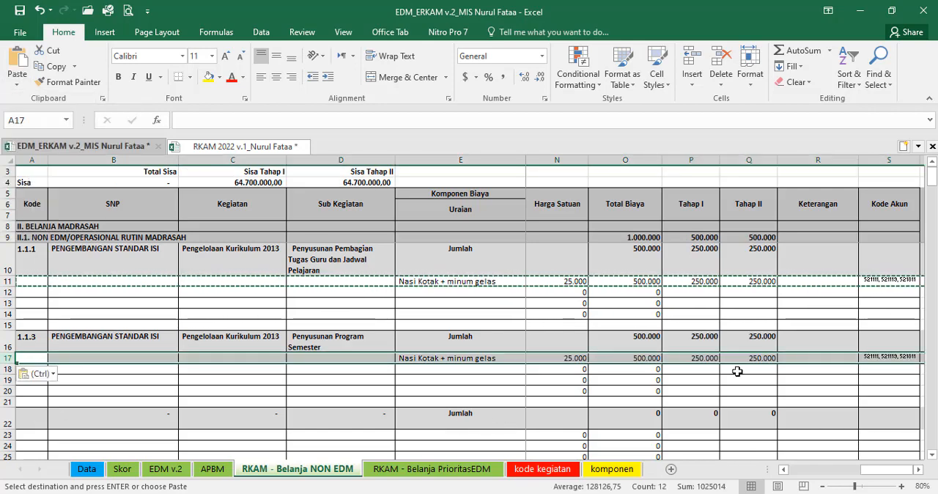
click(710, 358)
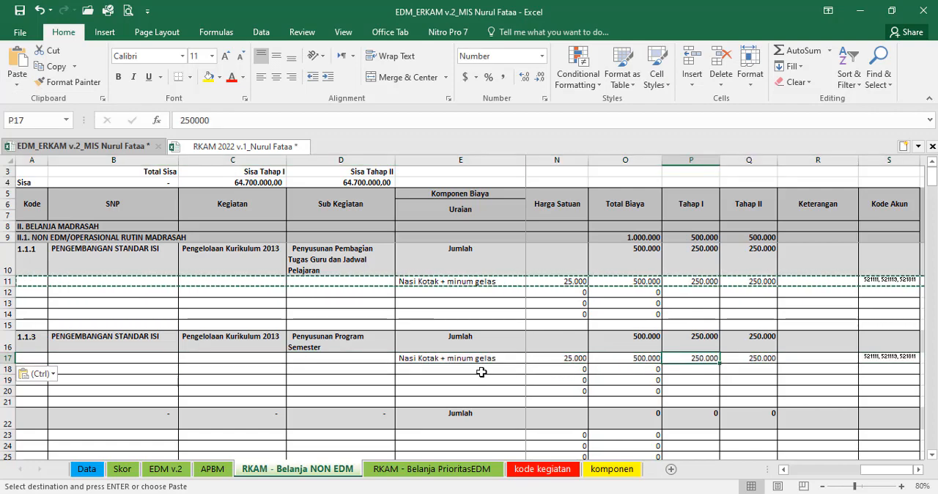
Step: Copy row 11 in full, including its formulas, into row 17 under Penyusunan Program Semester
click(38, 357)
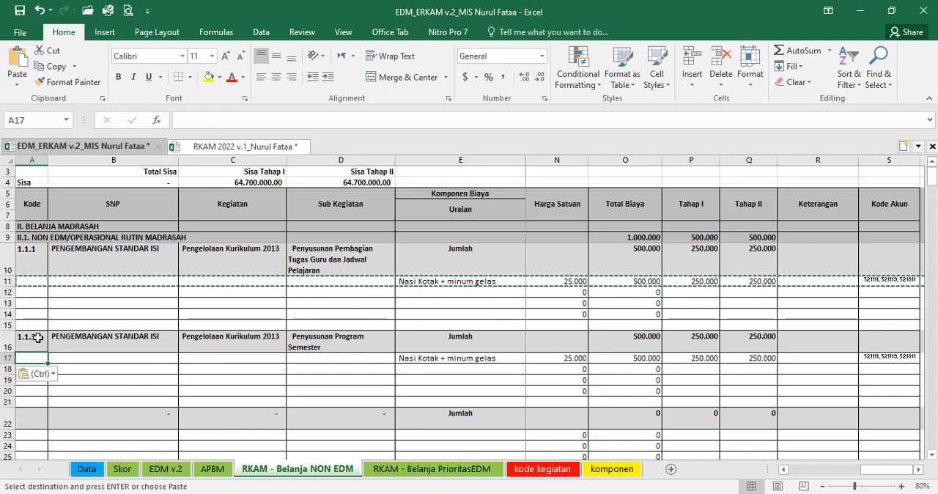
click(3, 282)
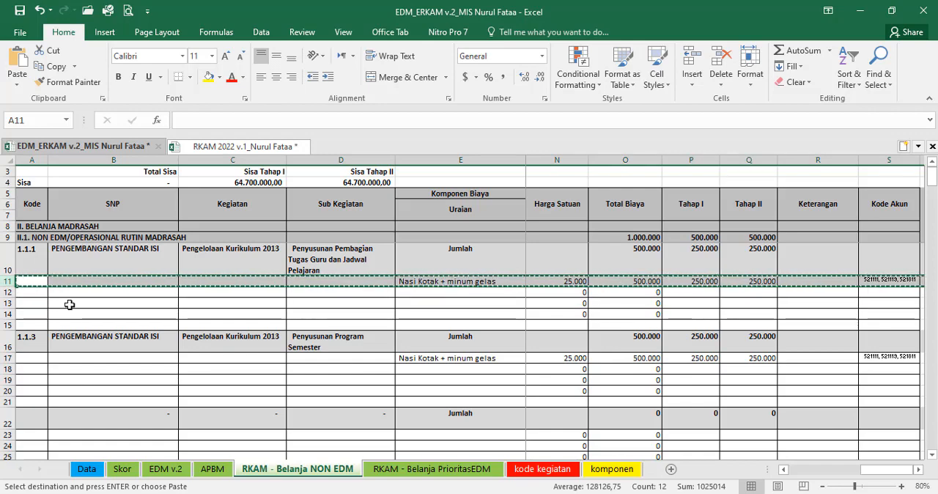
click(38, 358)
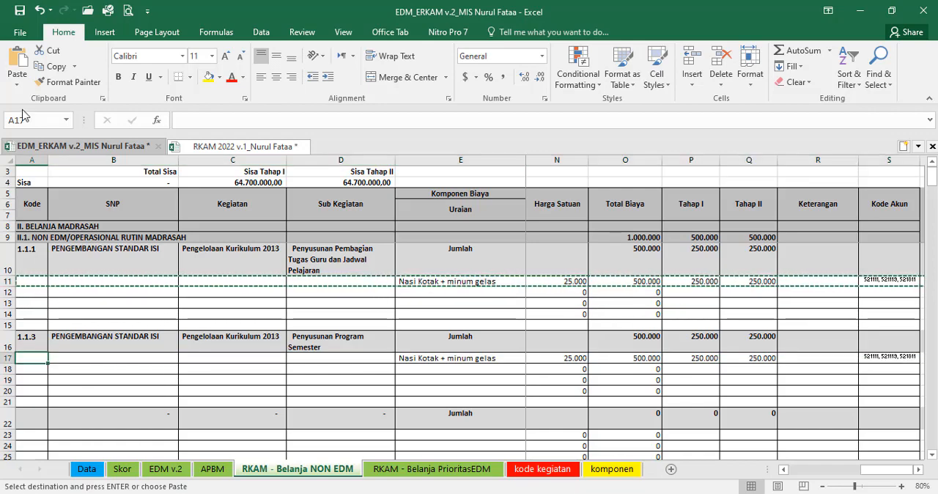
click(18, 64)
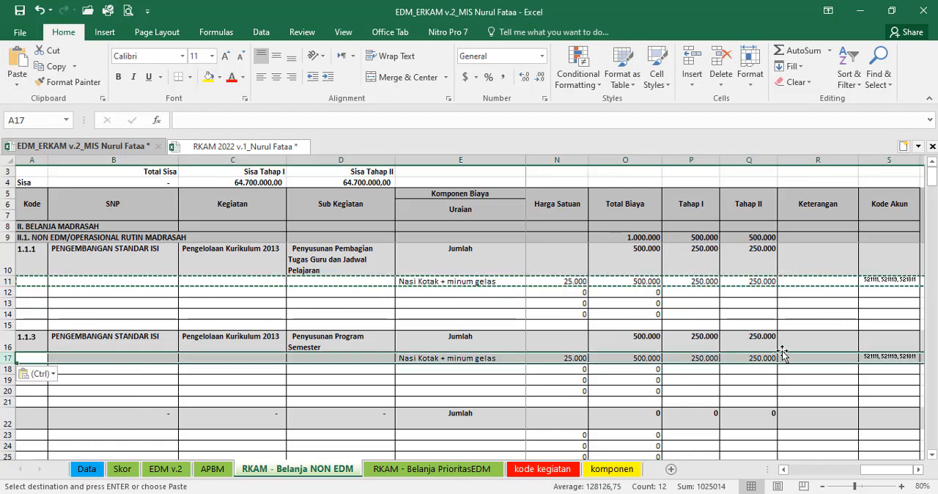
click(838, 358)
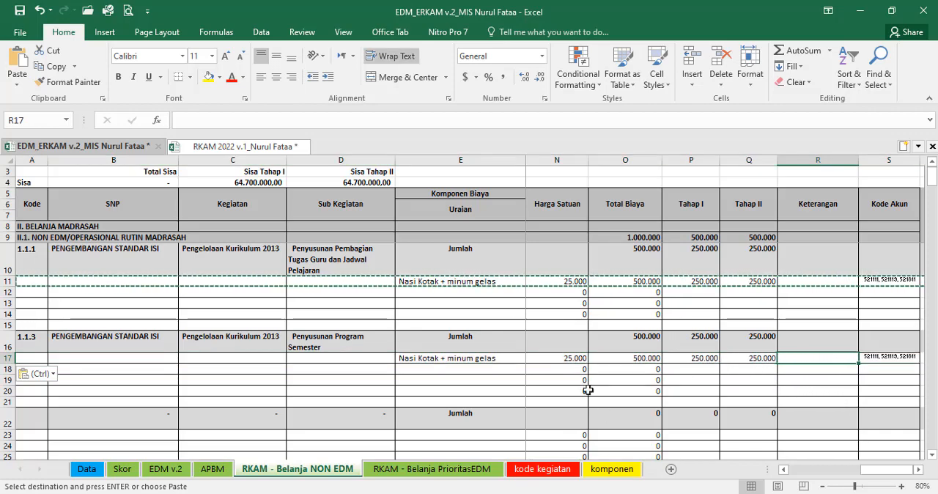
Step: Try inserting copies of the blank component row 19 across rows 19 to 22, and undo the insertion
scroll(487, 387, down, 1)
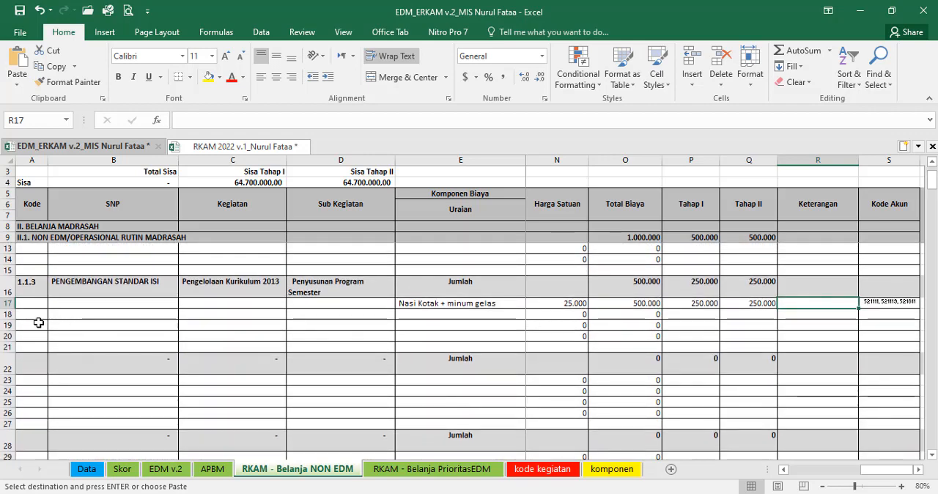
click(5, 327)
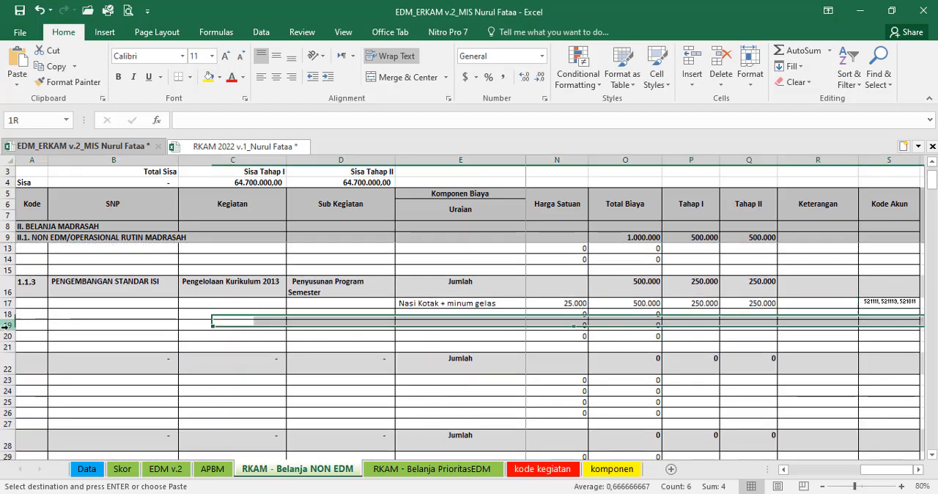
key(ctrl+c)
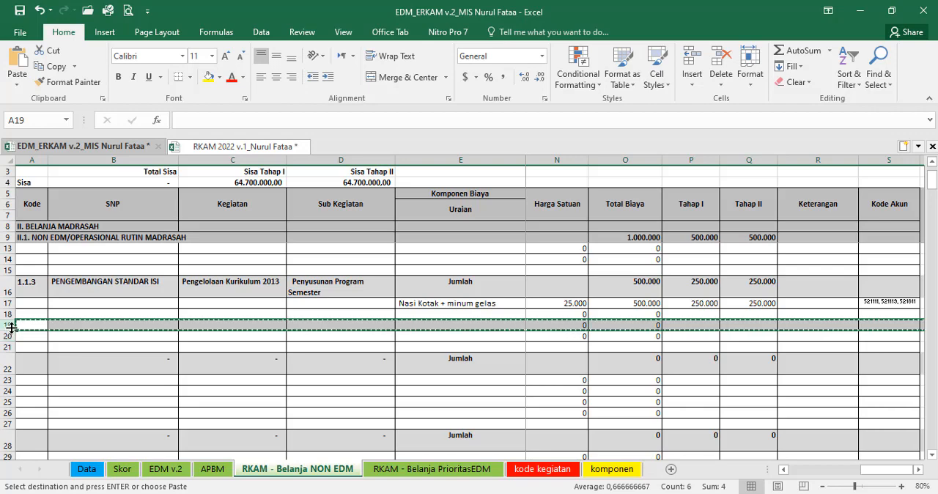
shift+click(8, 371)
right_click(8, 371)
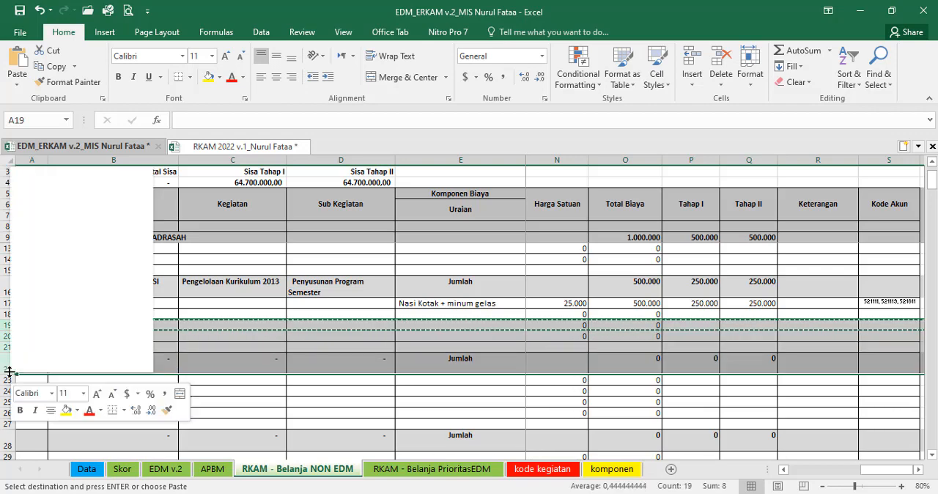
click(70, 264)
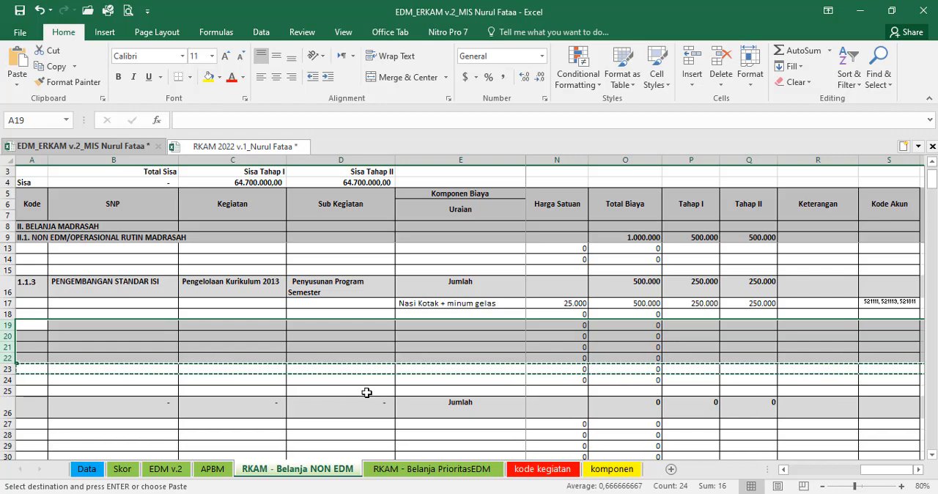
key(ctrl+z)
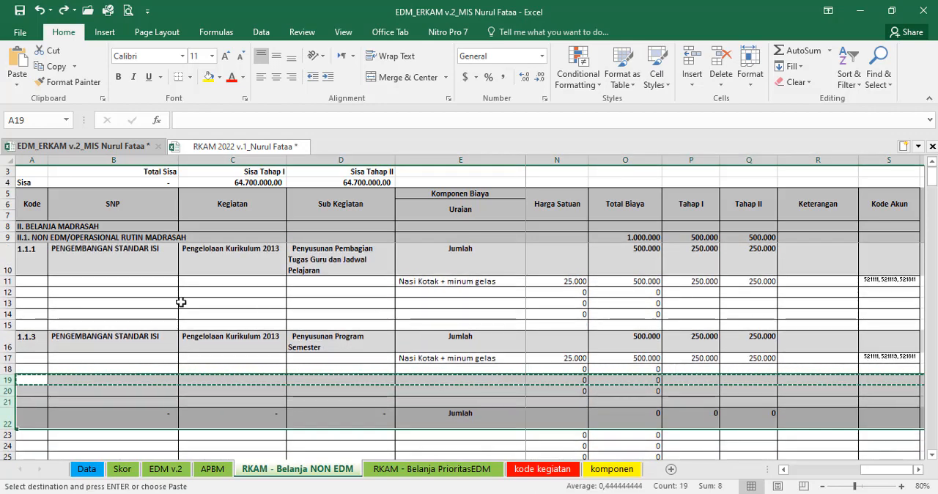
Step: Hide the unused component rows 12 to 14 under activity 1.1.1
drag(9, 292, 8, 315)
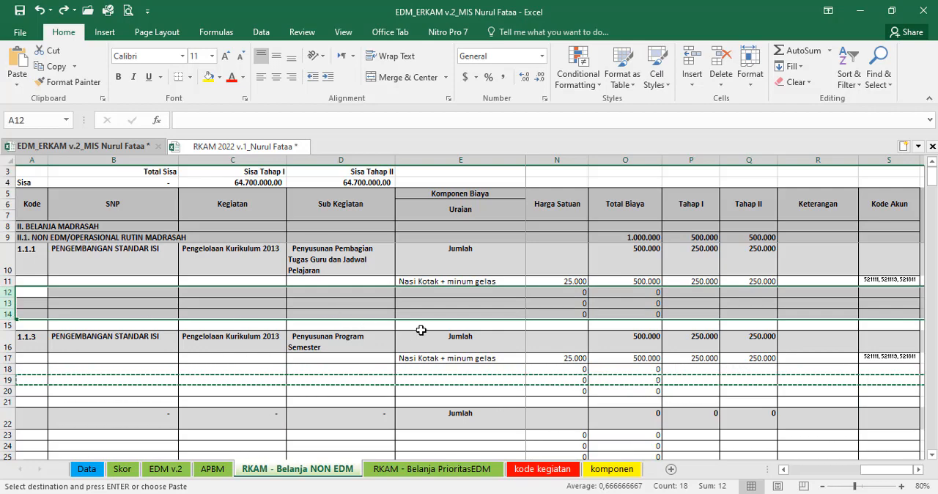
right_click(328, 305)
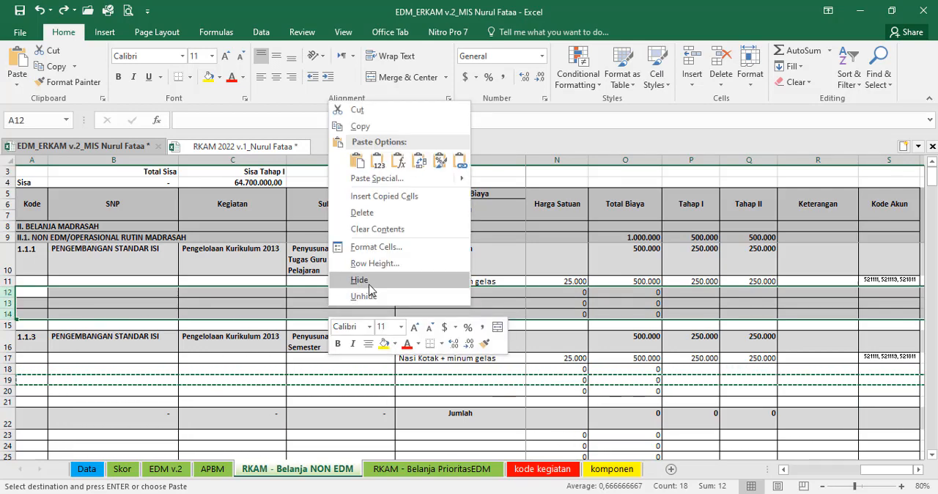
click(359, 280)
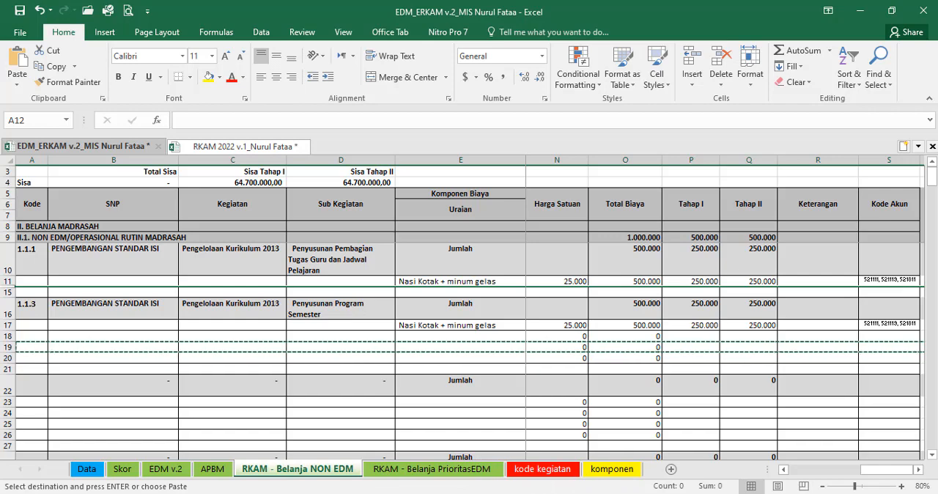
Step: Review the highlighted sub-activities in the kode kegiatan sheet, from the 1.1 curriculum entries down to the 2.6 extracurricular entries
mouse_move(514, 493)
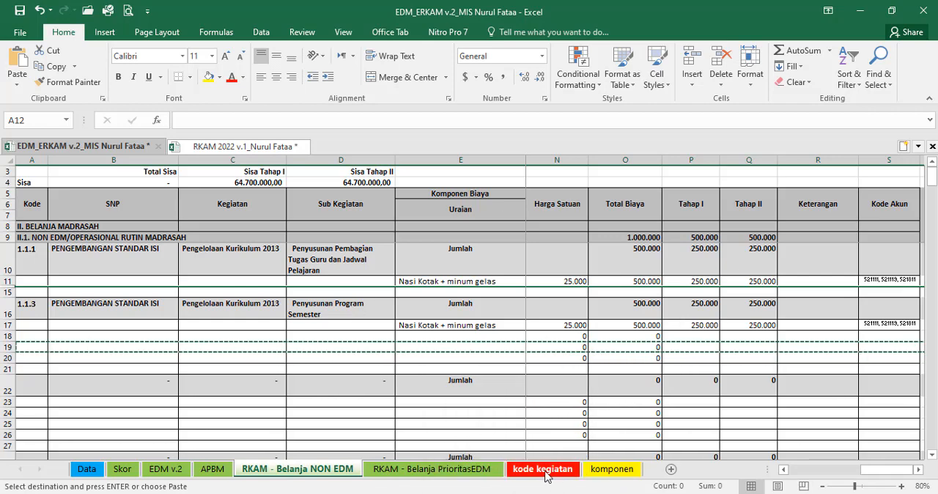
click(546, 476)
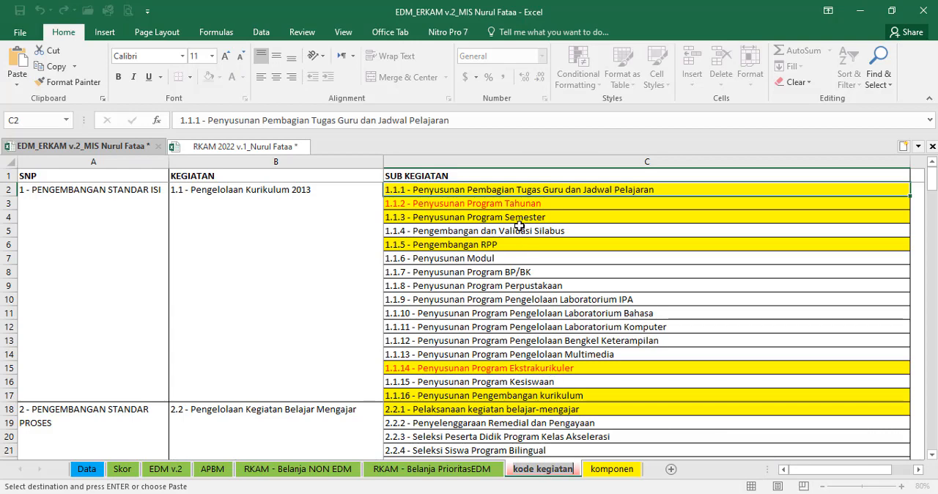
click(74, 82)
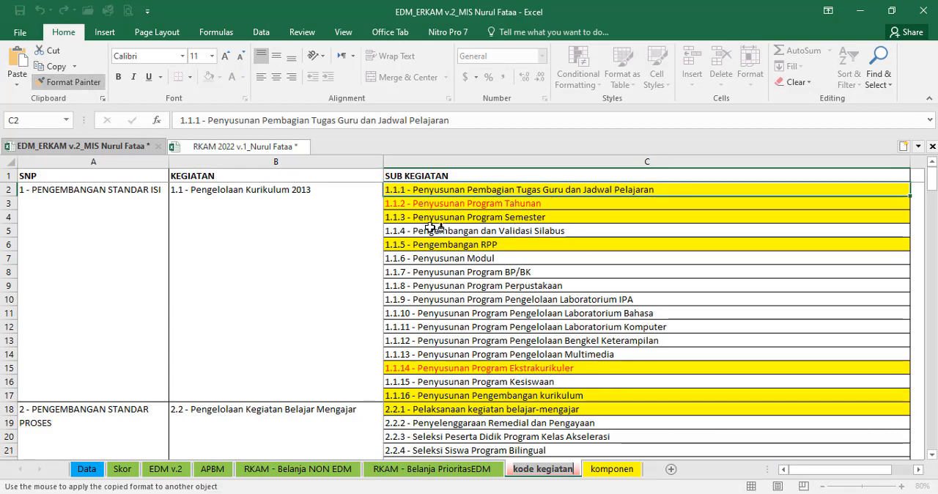
click(506, 193)
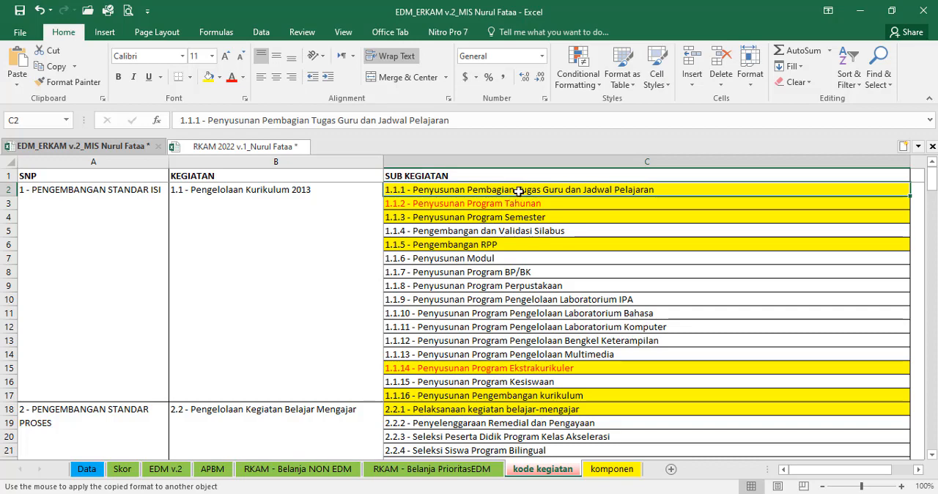
scroll(530, 233, down, 11)
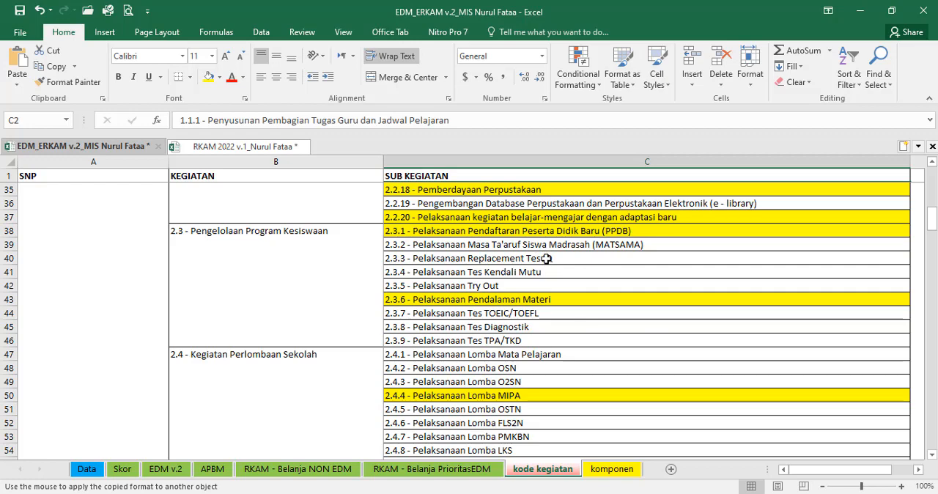
drag(542, 217, 577, 219)
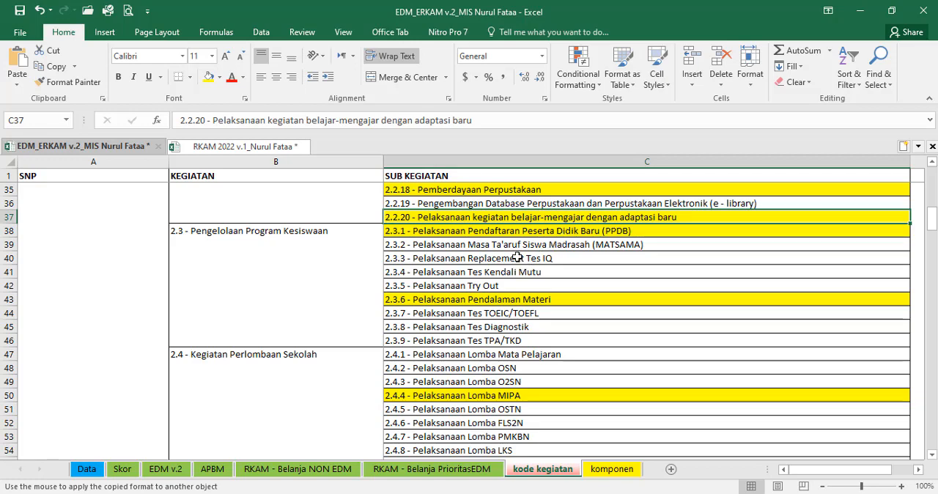
scroll(487, 325, down, 6)
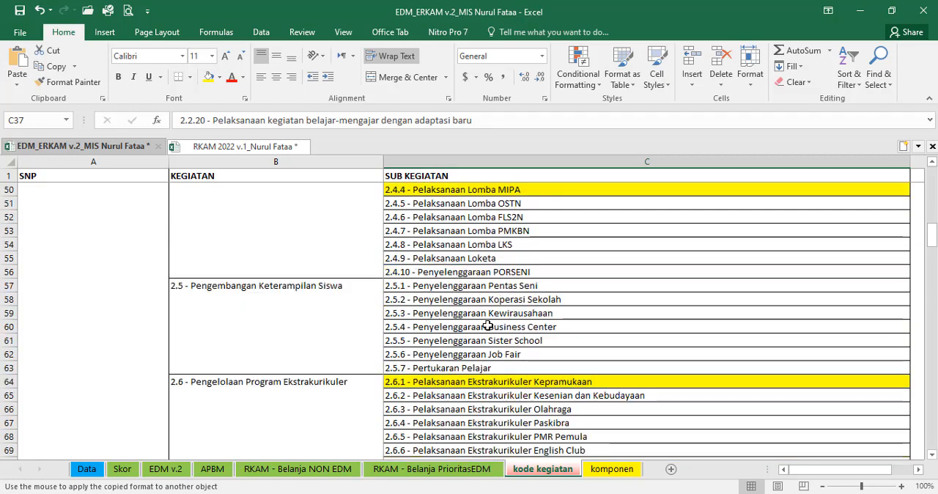
Step: Examine the expenditure percentages for Belanja Non EDM, Belanja Prioritas EDM and the overall total in the APBM sheet
click(323, 473)
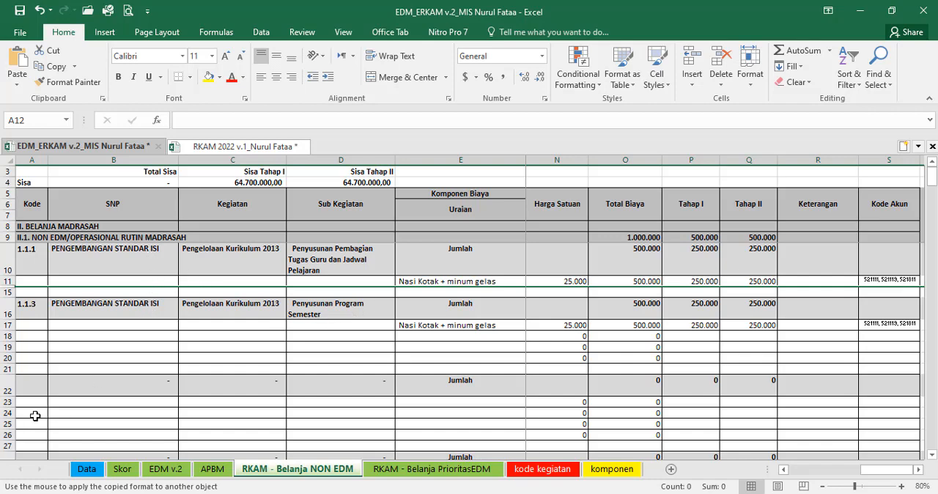
click(220, 473)
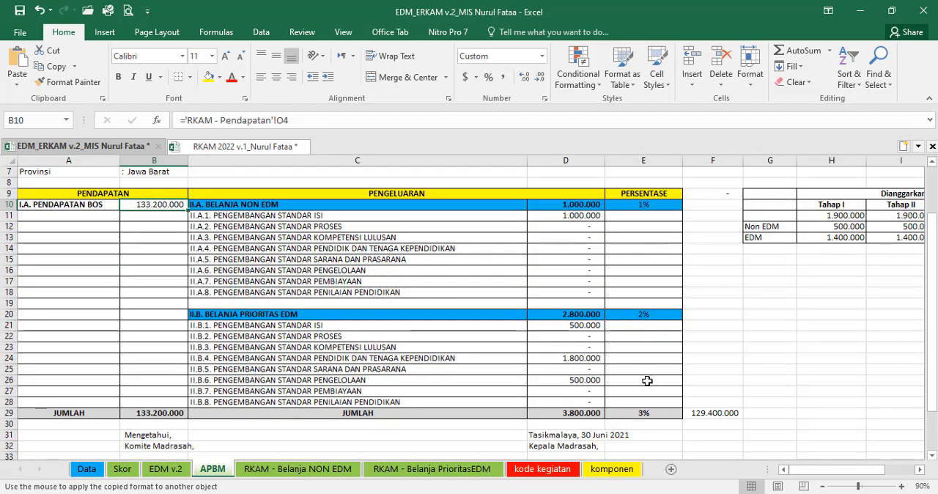
click(643, 413)
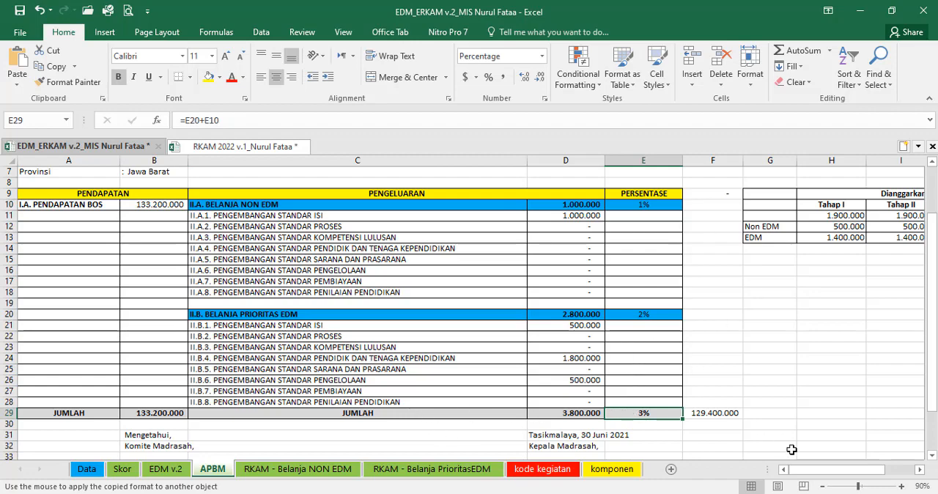
drag(798, 473, 819, 475)
click(468, 206)
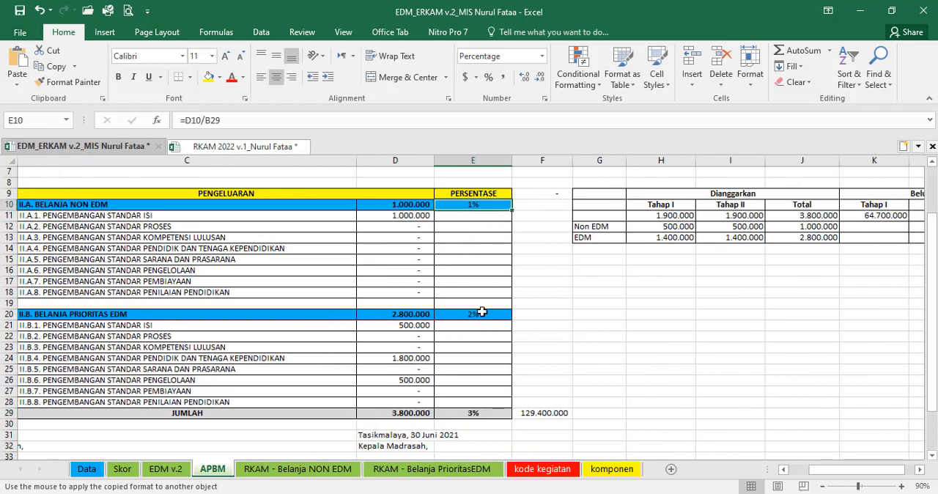
click(476, 314)
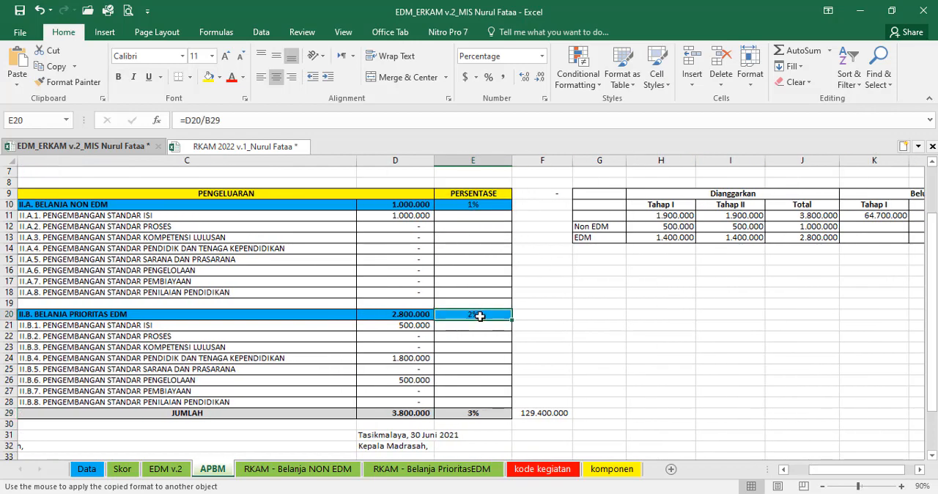
double_click(447, 414)
click(527, 415)
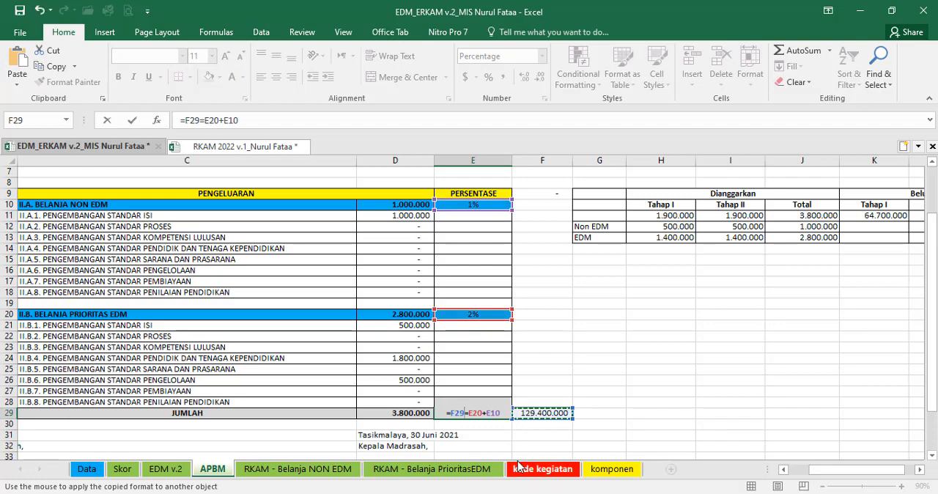
key(Return)
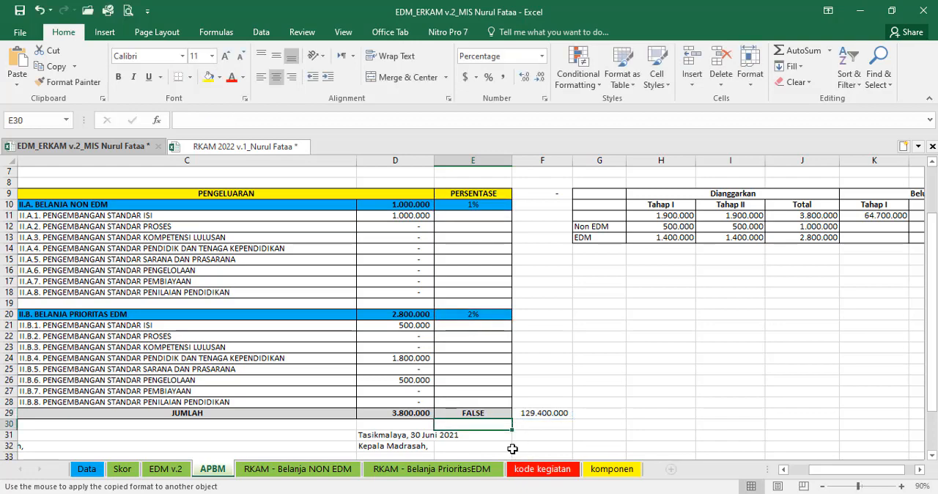
key(ctrl+z)
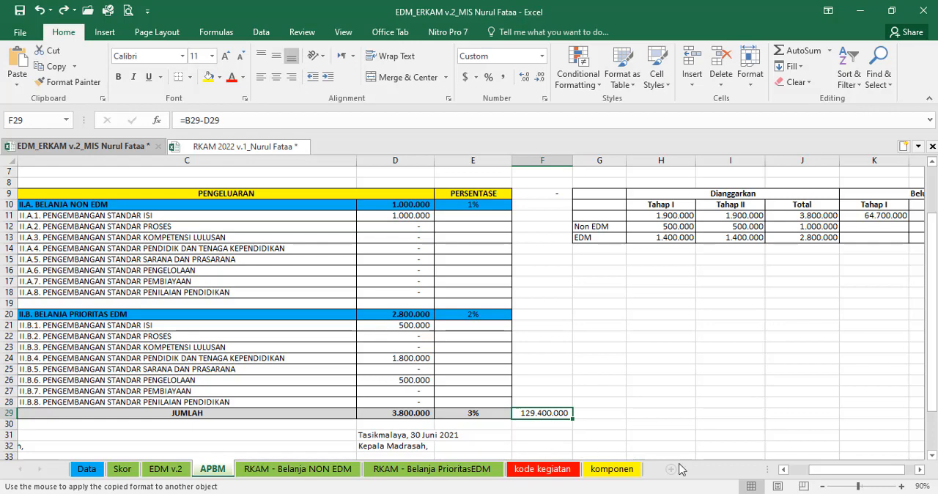
Step: Check the Tahap I and Tahap II amounts under Belum Dianggarkan in the APBM sheet
mouse_move(818, 469)
mouse_down()
mouse_move(792, 470)
mouse_move(830, 469)
mouse_up()
click(556, 217)
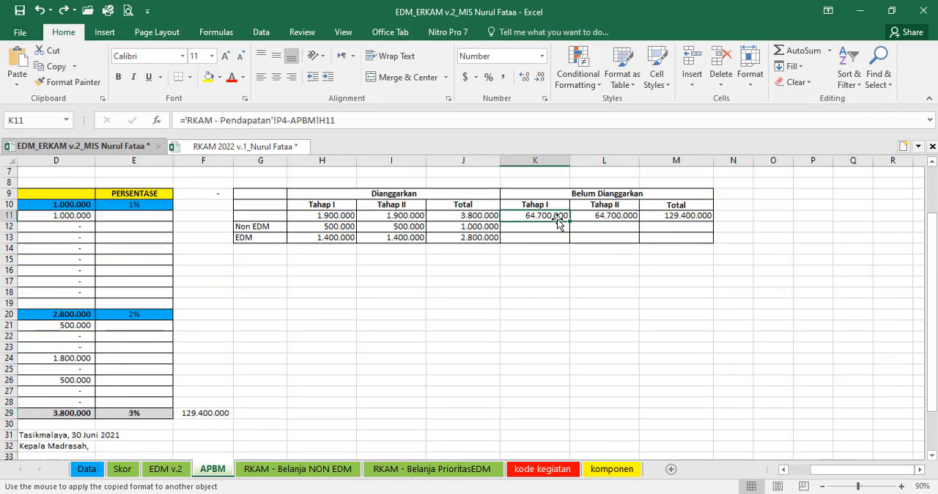
click(614, 218)
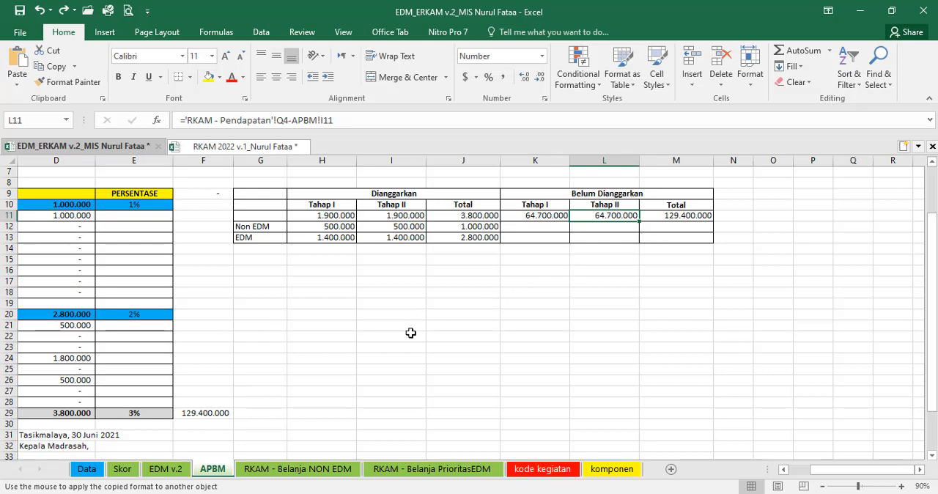
click(547, 217)
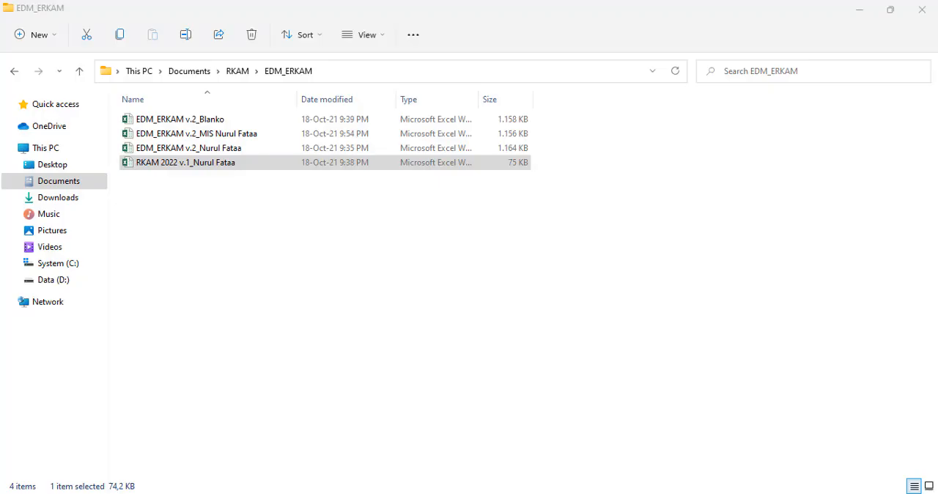
double_click(230, 139)
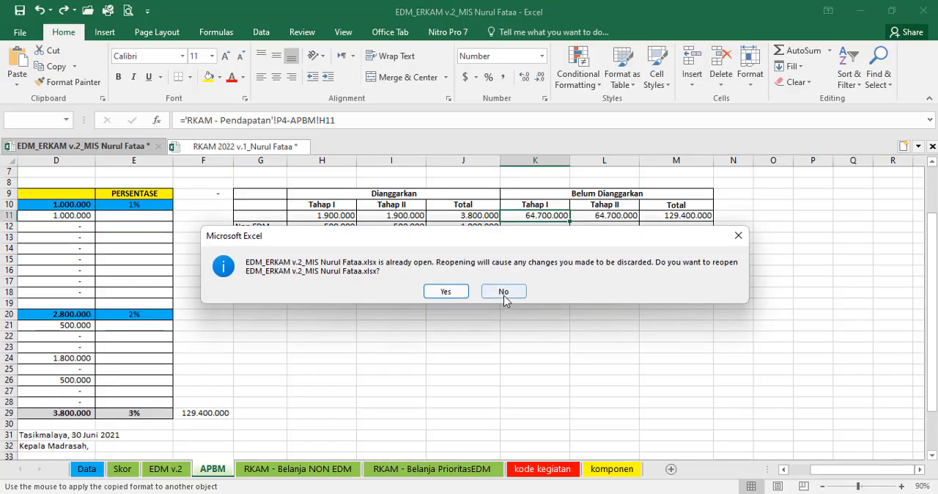
click(503, 292)
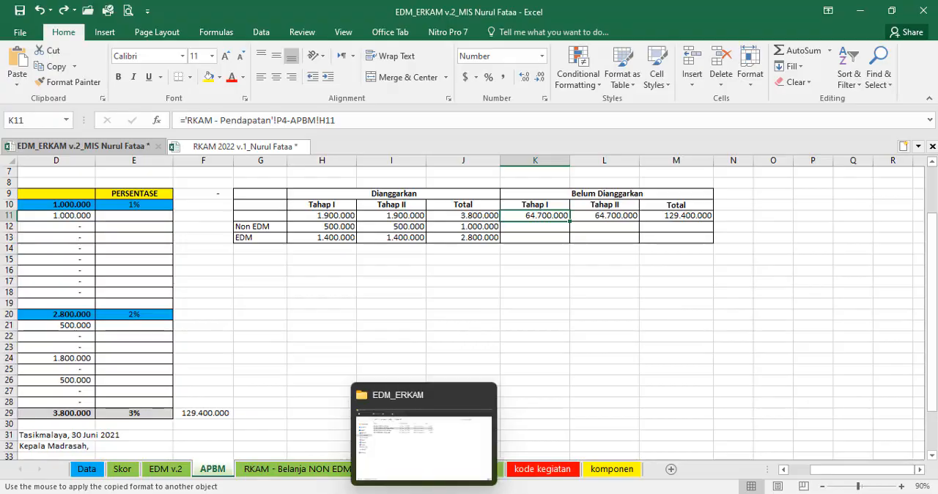
click(424, 493)
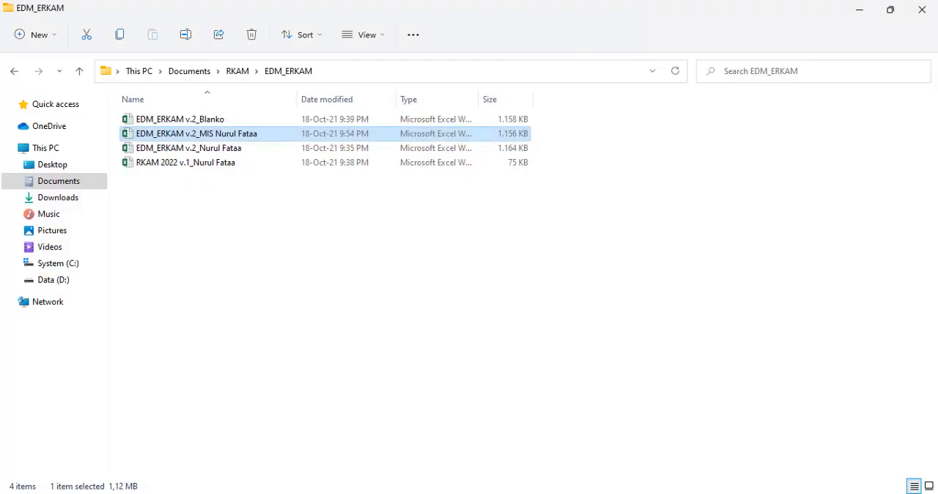
double_click(225, 151)
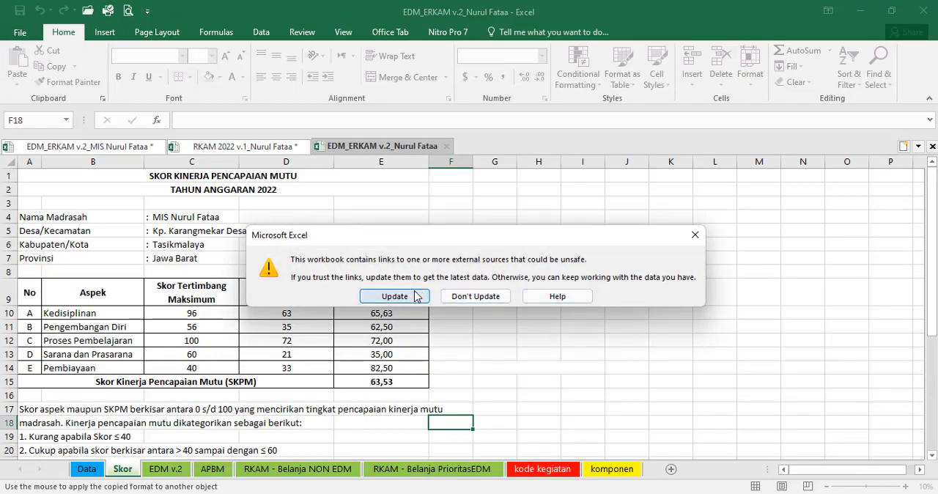
click(413, 298)
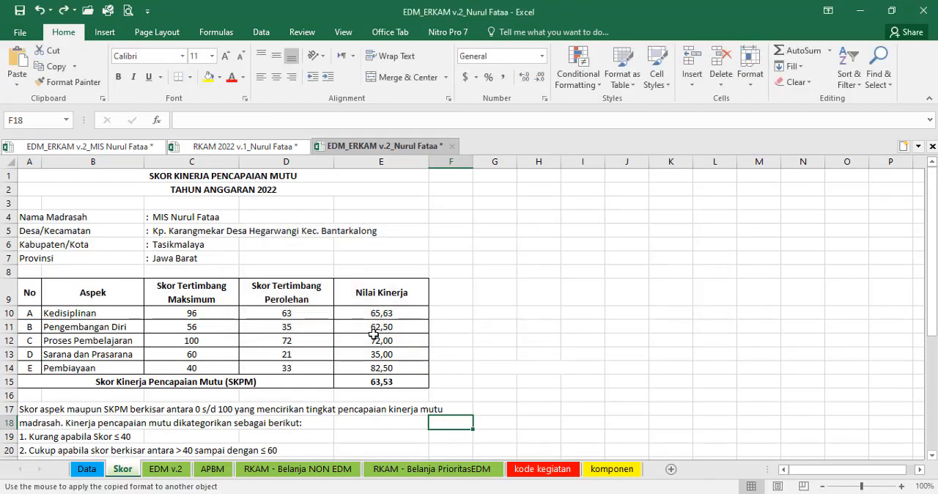
Step: Examine the expenditure total and the Tahap I and Tahap II unbudgeted amounts in this workbook's APBM sheet
click(210, 473)
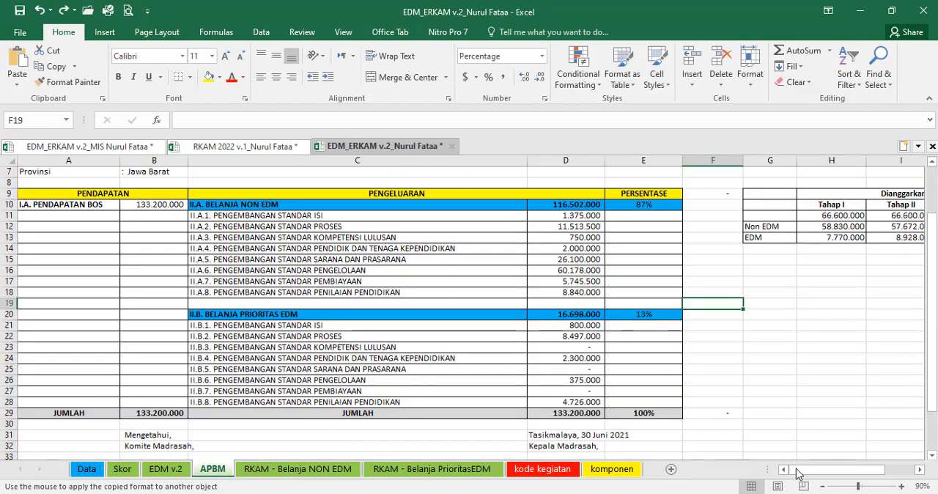
drag(811, 473, 782, 469)
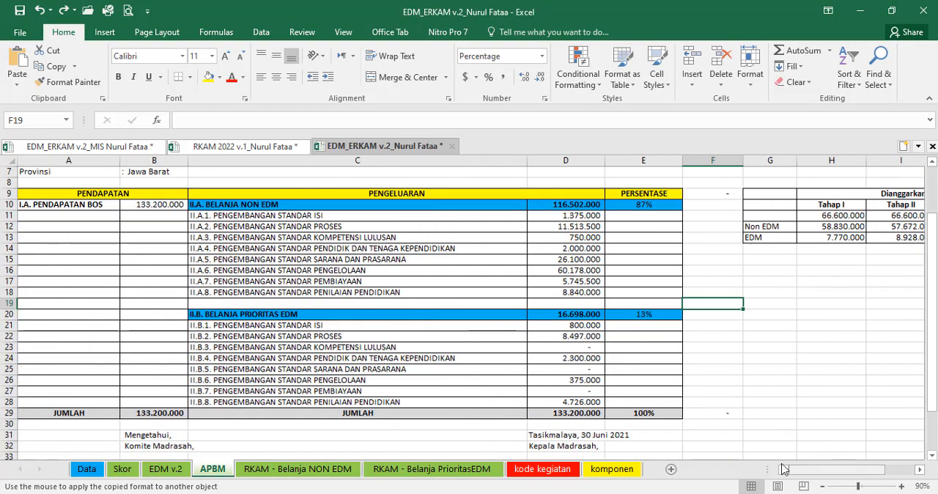
click(577, 415)
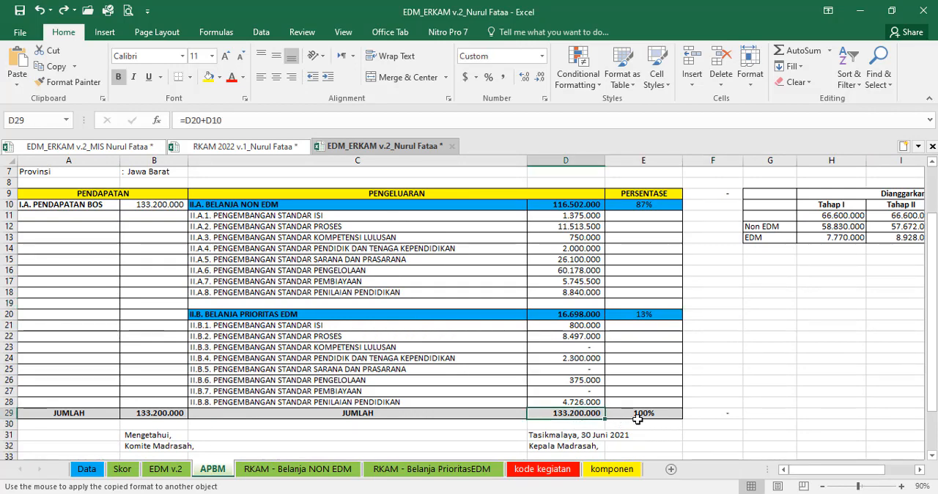
drag(829, 473, 847, 474)
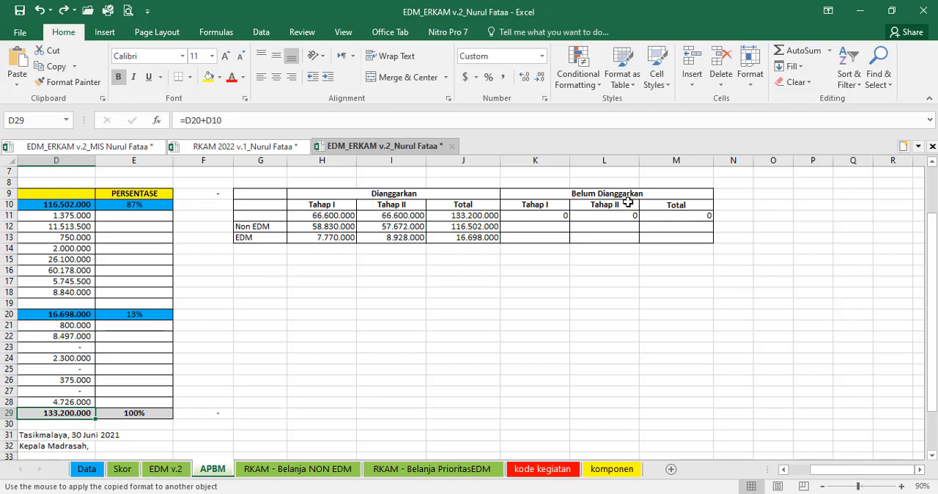
click(563, 216)
click(609, 218)
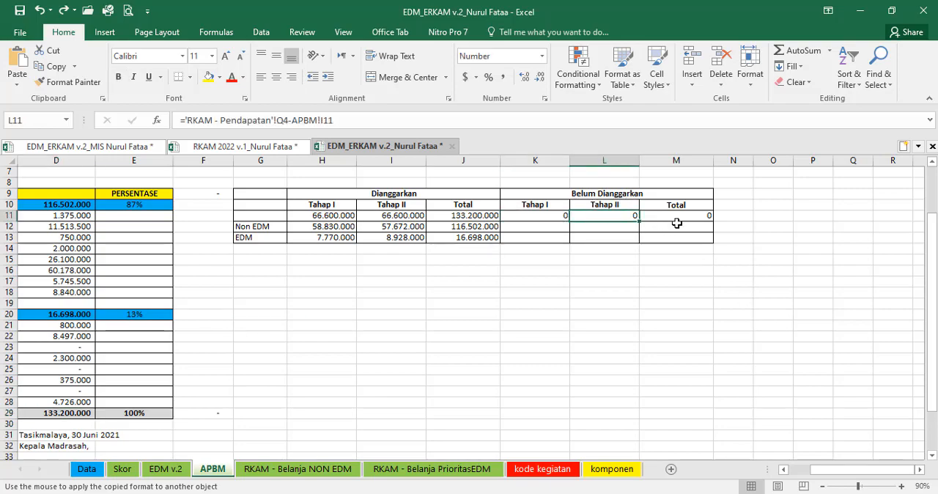
Step: Review the activity rows and their cost columns in the RKAM - Belanja NON EDM sheet
click(330, 469)
scroll(668, 406, down, 6)
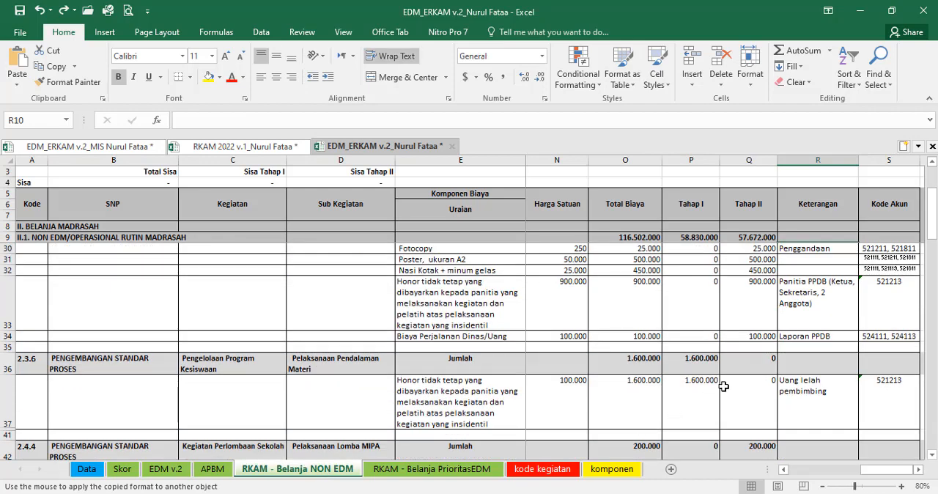
scroll(717, 400, down, 2)
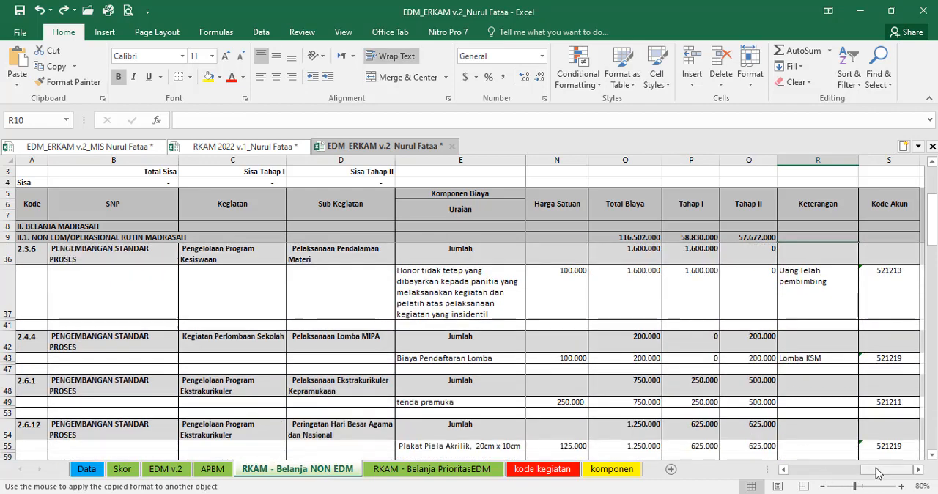
drag(881, 469, 844, 469)
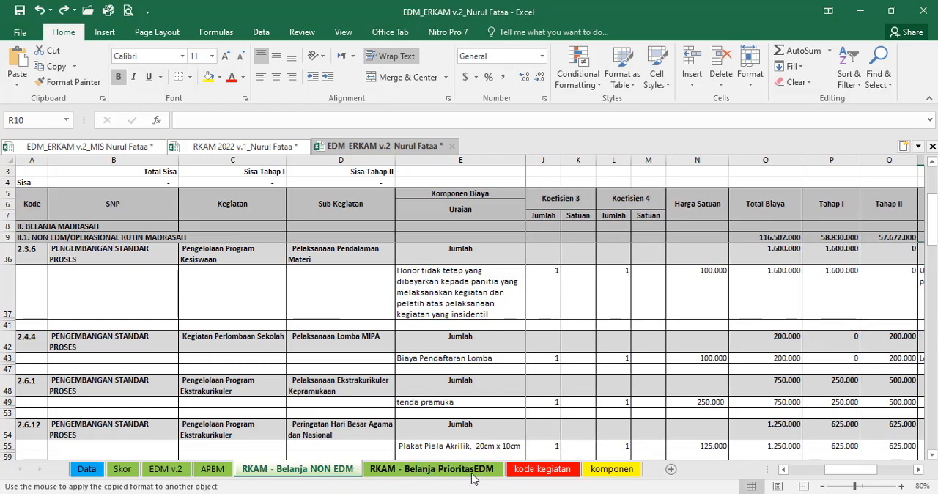
drag(840, 473, 861, 476)
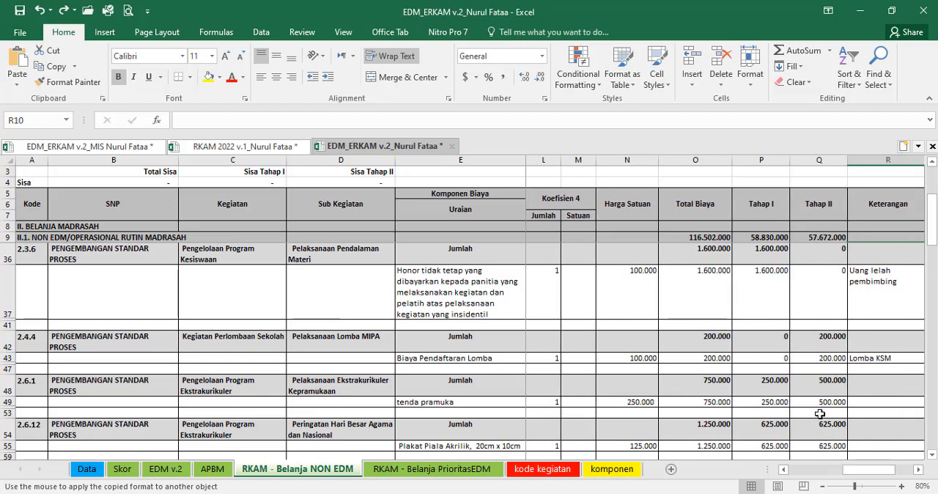
Step: Clear the Tahap II amount of Biaya Pendaftaran Lomba under activity 2.4.4 and check the Sisa Tahap II cell
click(829, 361)
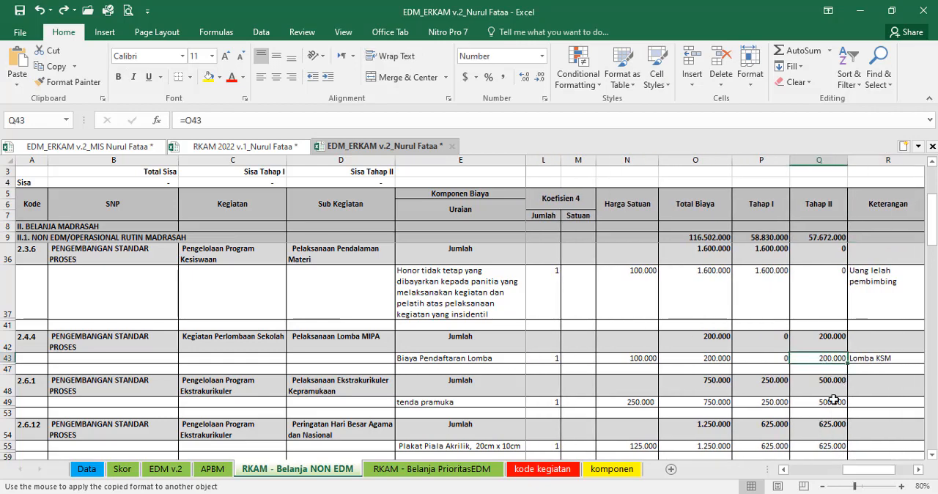
key(Delete)
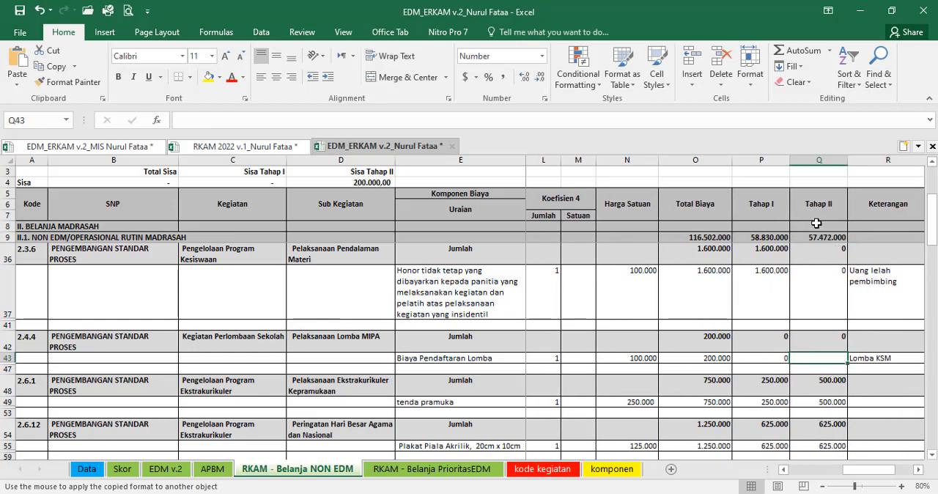
click(360, 183)
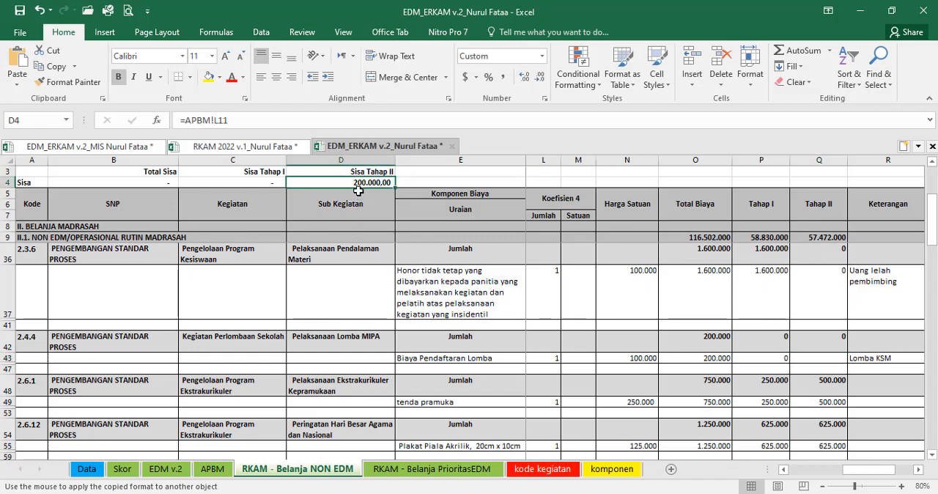
Step: Set the Tahap II amount of Biaya Pendaftaran Lomba in RKAM - Belanja NON EDM equal to its Total Biaya and recheck the APBM sheet
click(220, 473)
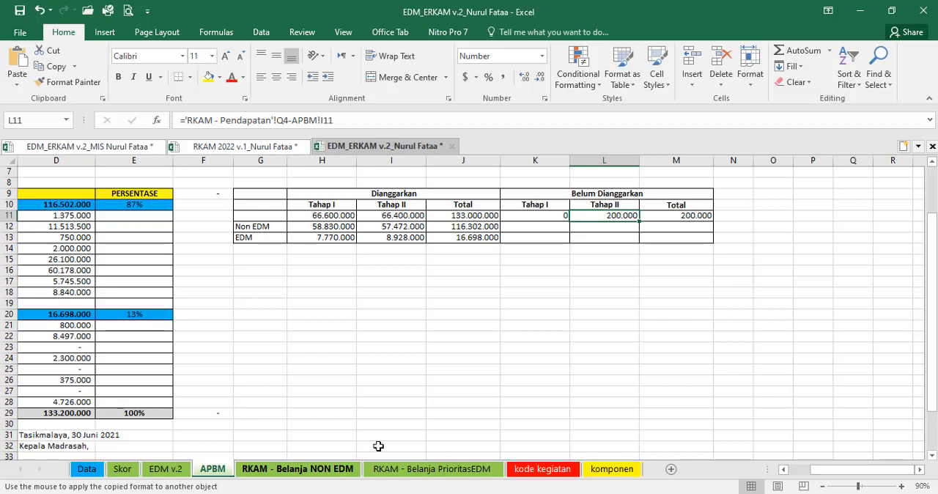
click(301, 472)
click(818, 363)
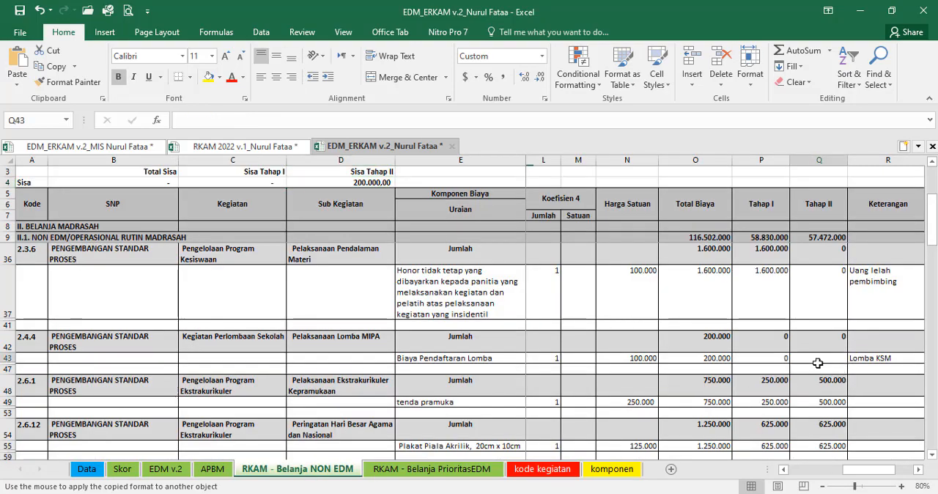
click(818, 363)
text(=)
key(Left)
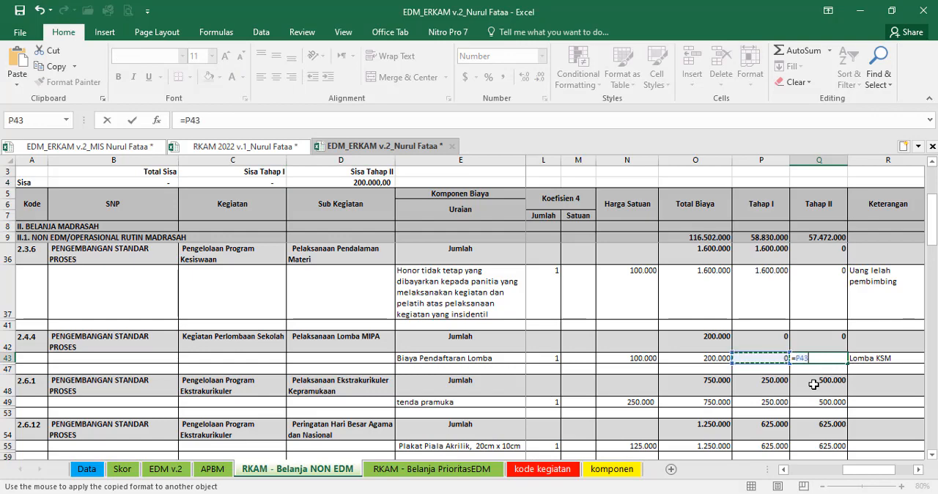
key(Left)
key(Return)
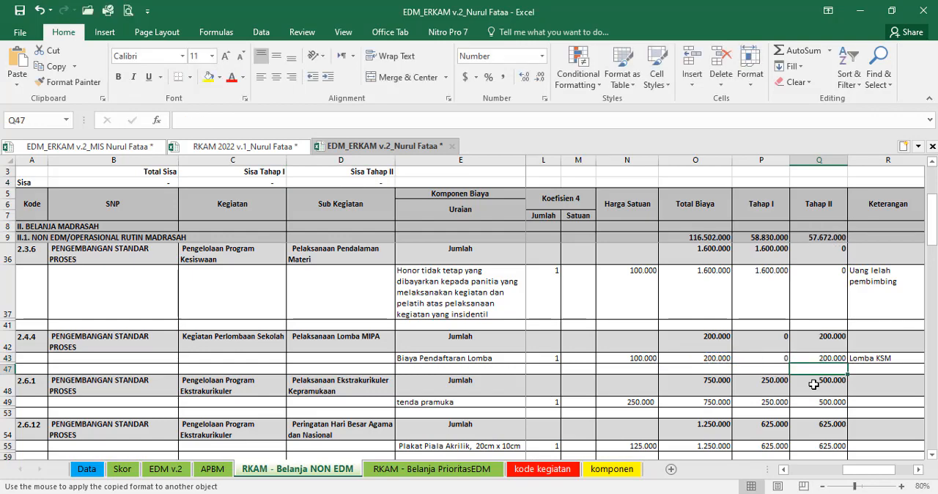
click(213, 469)
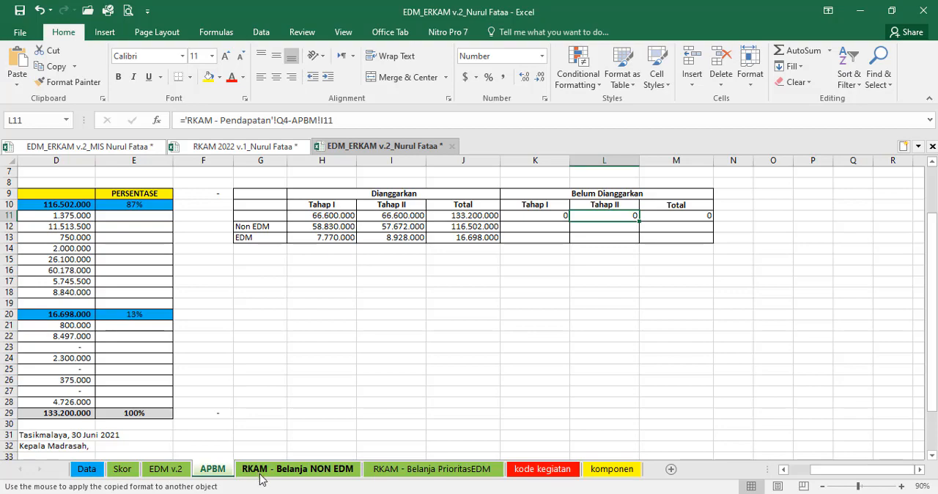
Step: Hide the Sisa figures and headings in rows 3 and 4 of RKAM - Belanja PrioritasEDM by making their font white
click(410, 469)
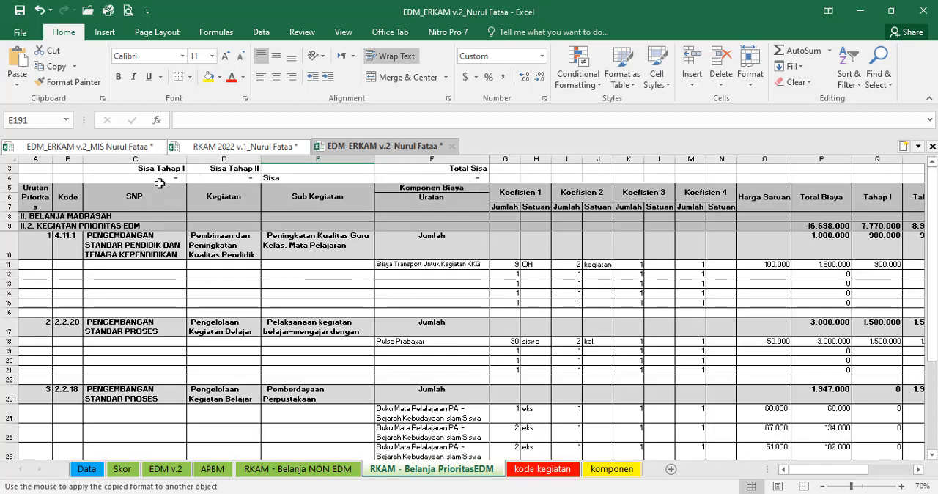
click(8, 176)
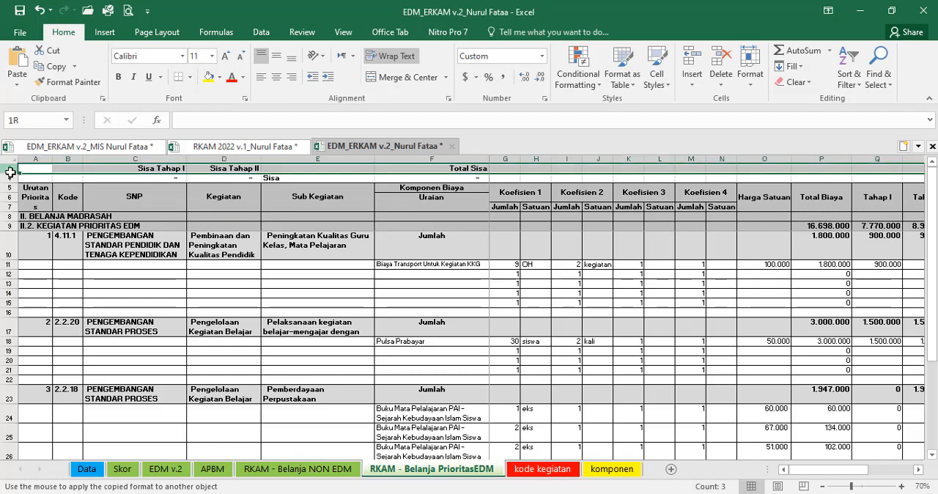
click(243, 77)
click(244, 145)
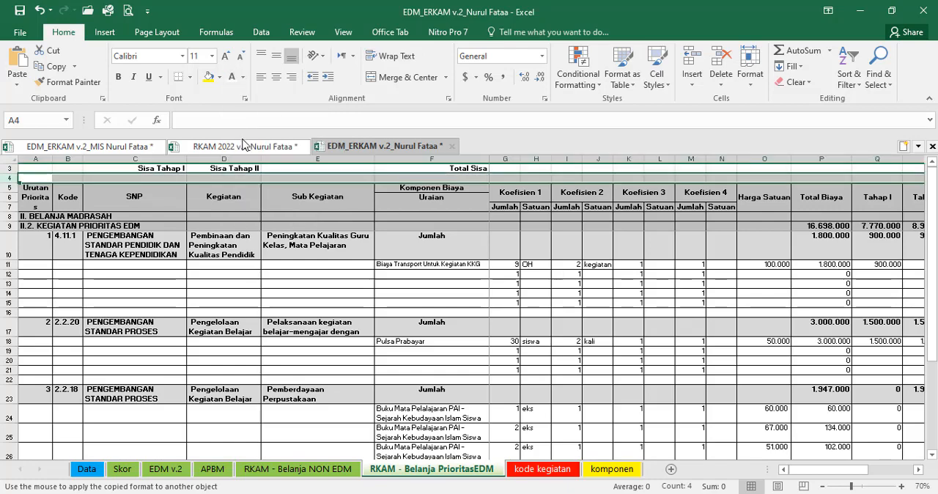
click(257, 192)
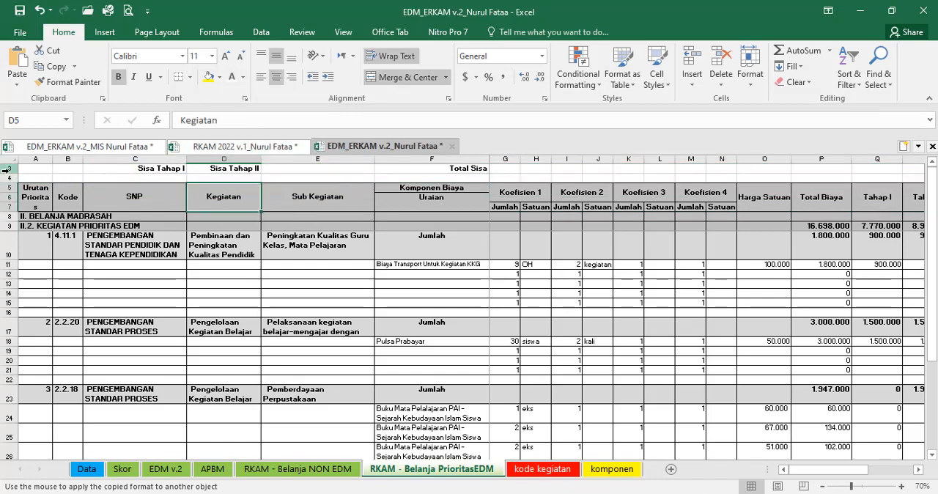
click(9, 168)
click(249, 198)
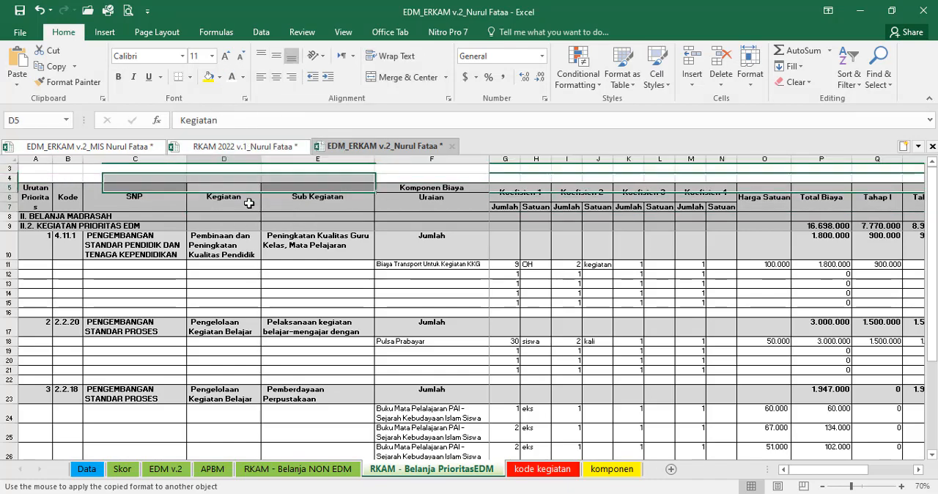
Step: Make the font of the Sisa rows 3 and 4 white in the RKAM - Belanja NON EDM sheet
click(298, 469)
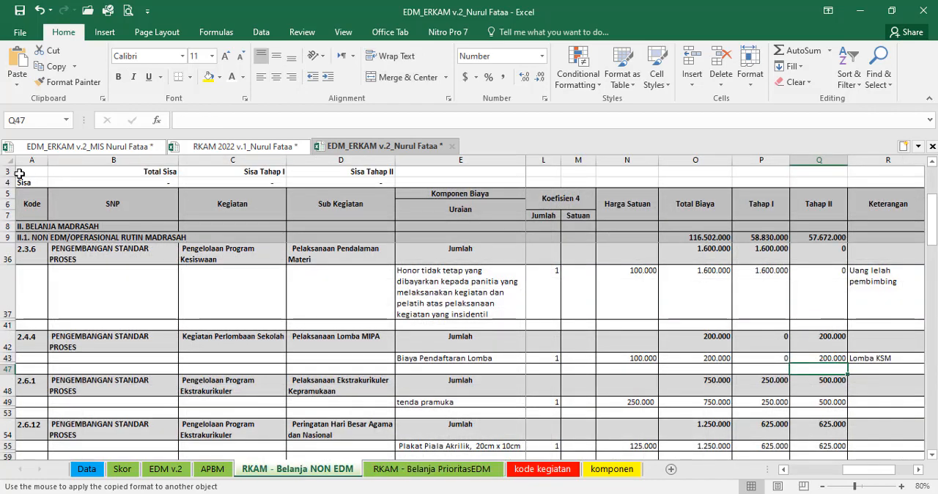
drag(9, 171, 9, 182)
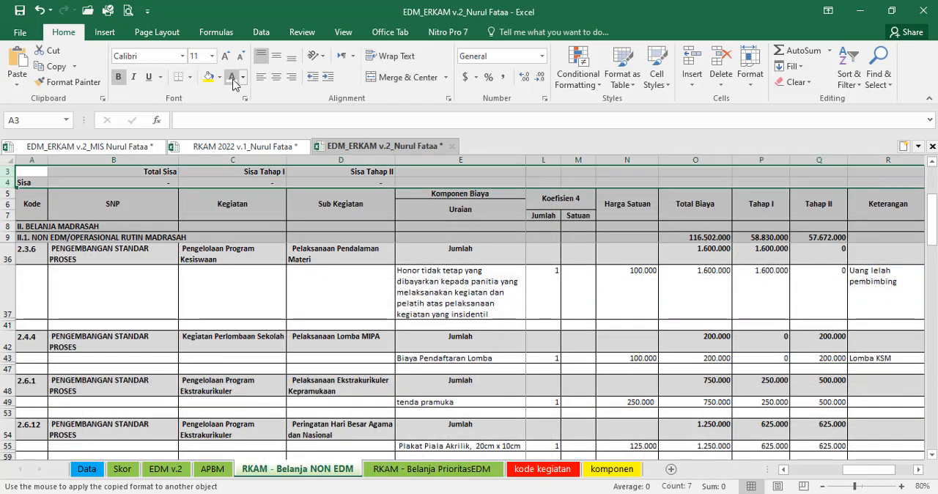
click(242, 267)
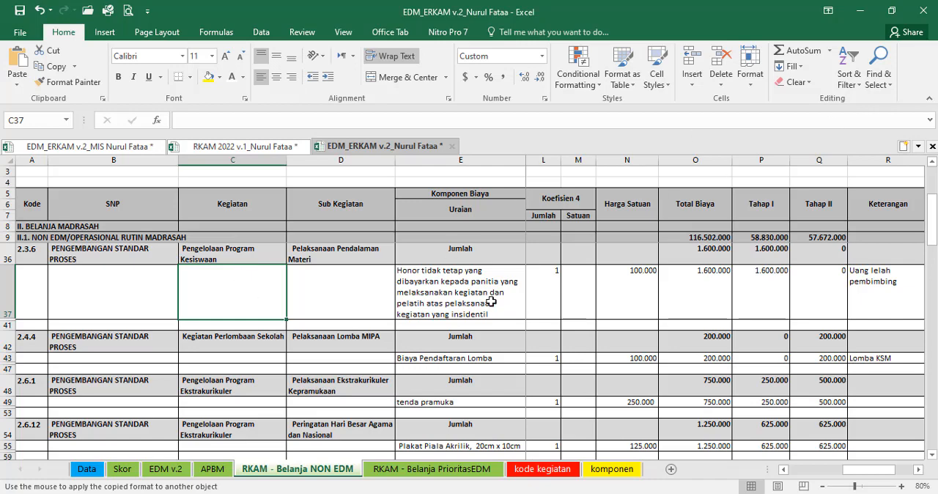
scroll(491, 301, down, 3)
scroll(487, 305, up, 4)
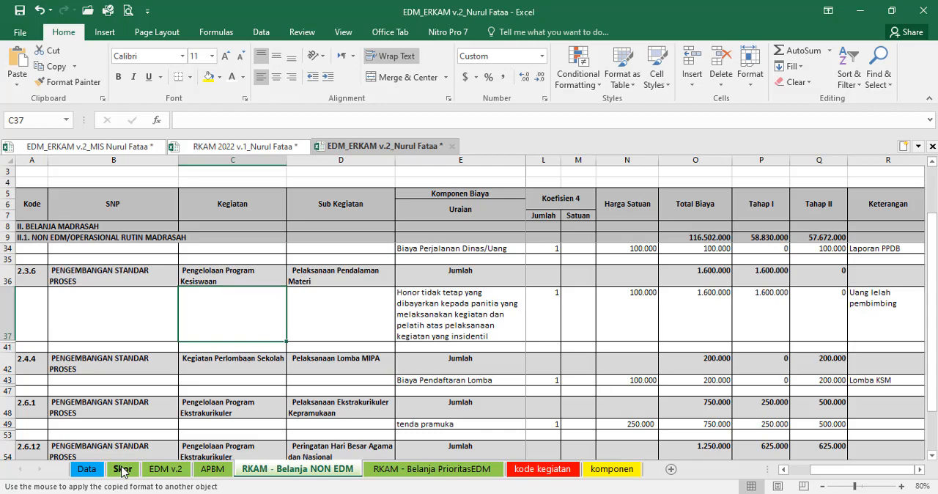
Step: Review the Skor sheet from the aspect scores down to the category explanation and signature block
click(124, 470)
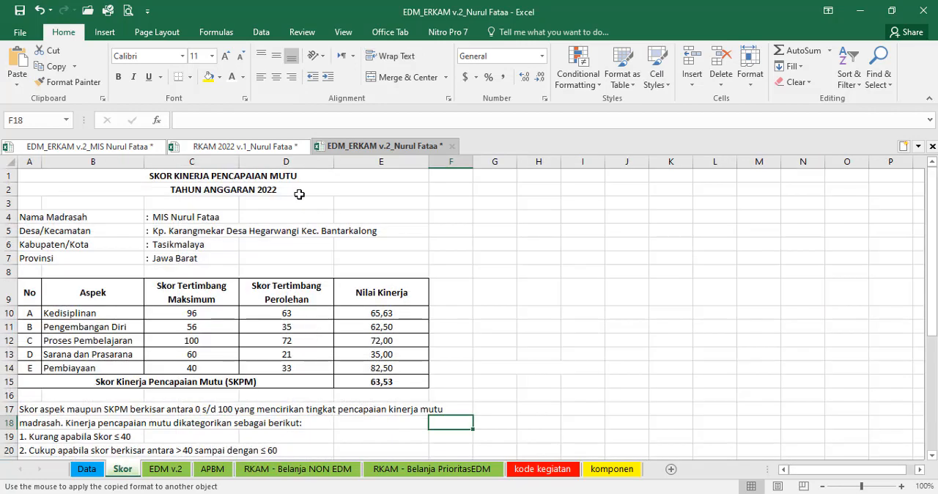
scroll(300, 194, down, 3)
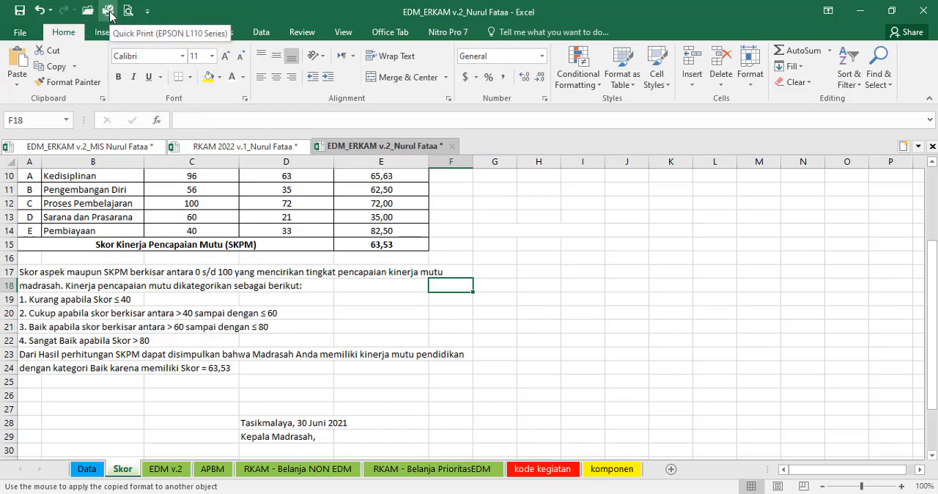
scroll(228, 339, down, 3)
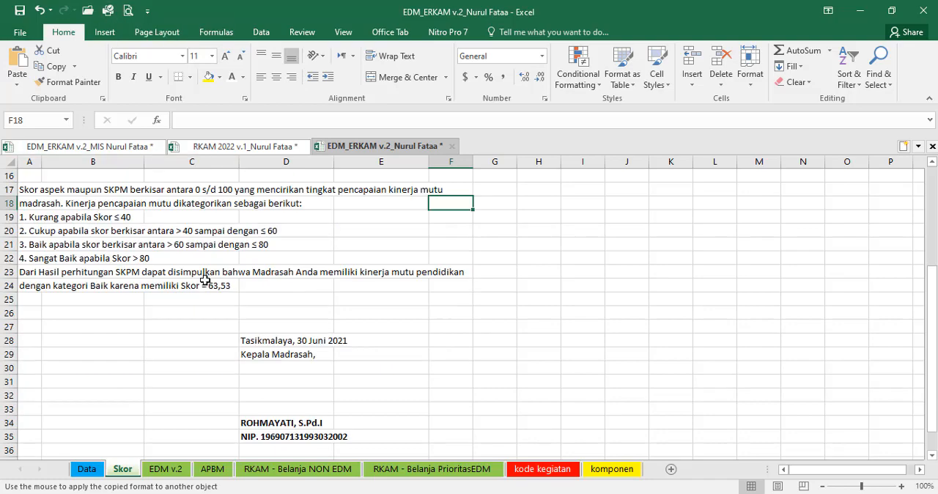
scroll(253, 272, up, 3)
scroll(358, 303, up, 3)
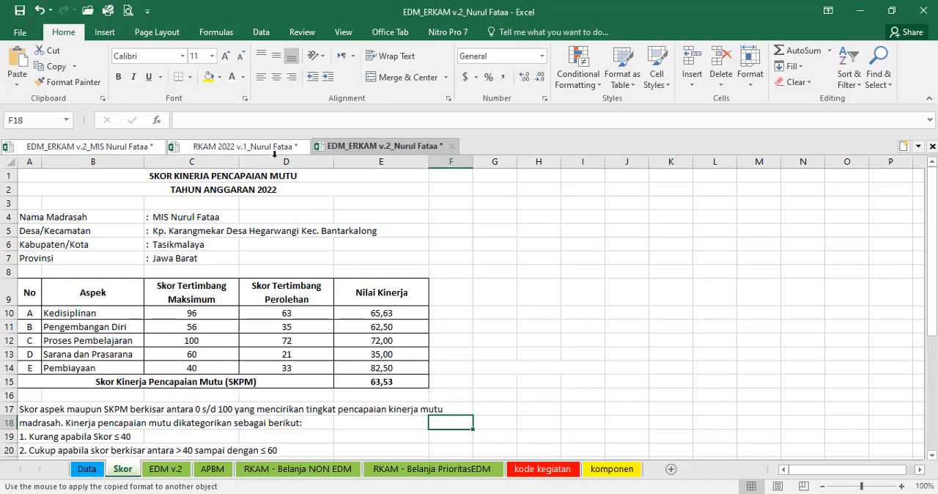
Step: Open the EDM v.2 sheet's print preview, page through it and return to the sheet
click(166, 469)
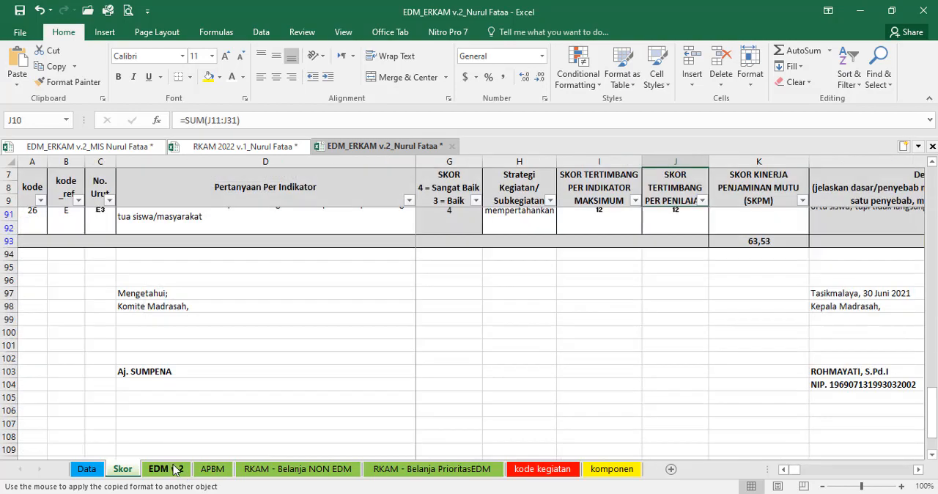
click(128, 11)
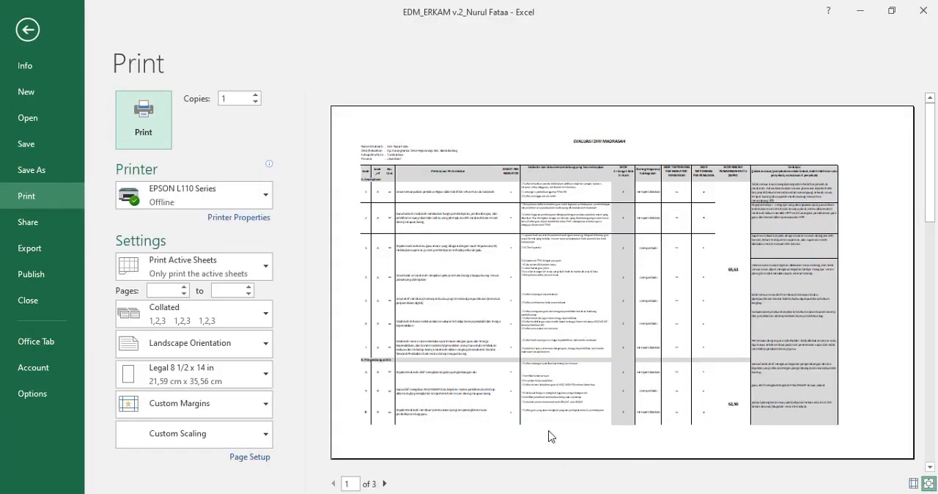
click(385, 484)
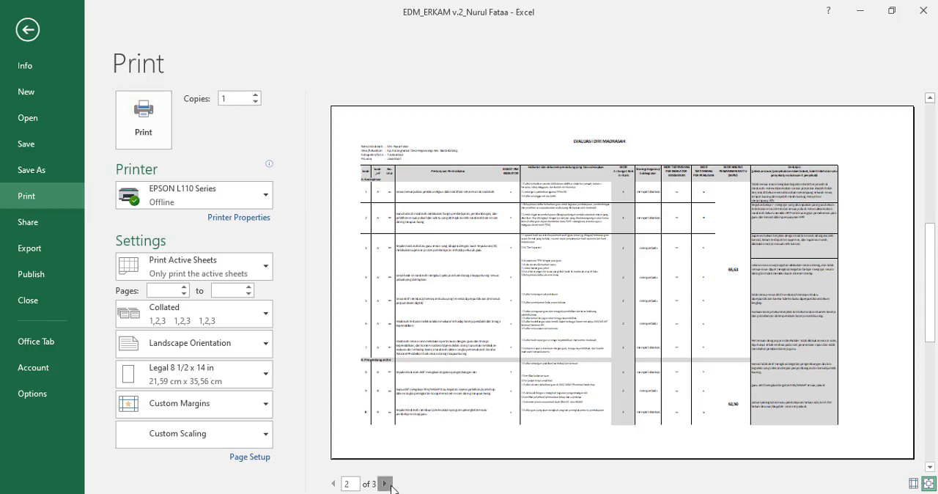
click(385, 484)
click(28, 29)
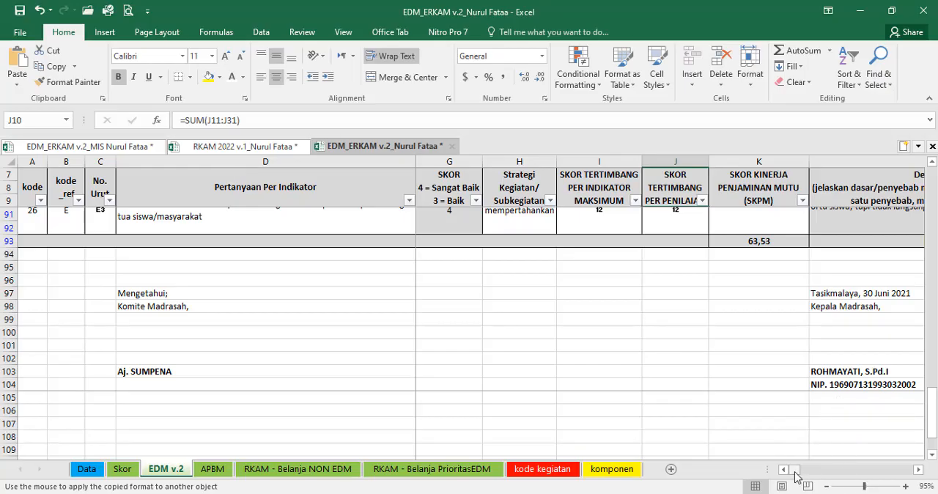
Step: Examine the recommended priority activity columns (Kode, SNP, Kegiatan) beside the indicator questions in the EDM v.2 sheet
drag(794, 470, 842, 470)
scroll(779, 440, up, 10)
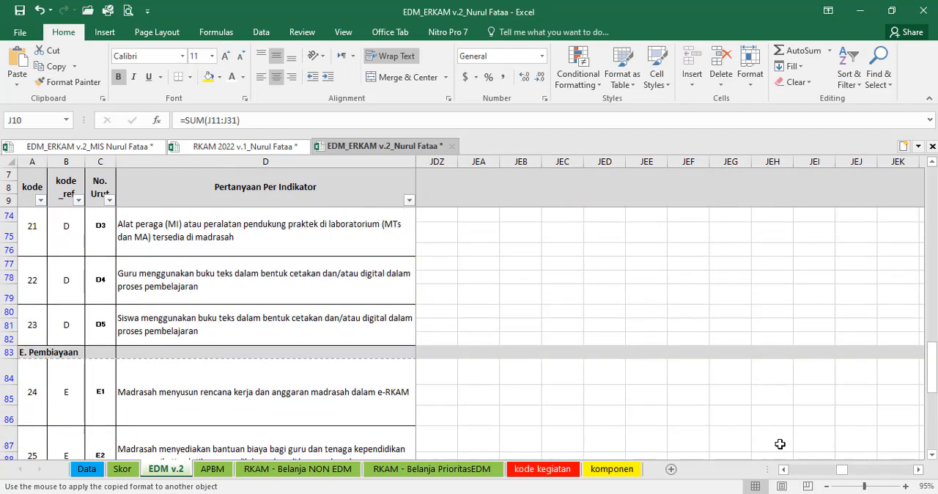
click(389, 287)
key(Right)
key(Right)
key(Right)
key(Right)
key(Right)
key(Right)
key(Right)
key(Right)
key(Right)
key(Right)
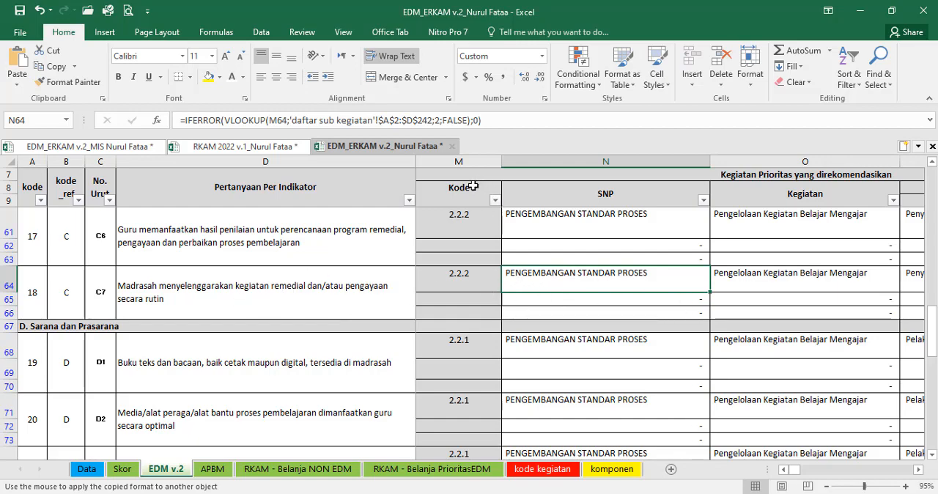
drag(474, 192, 643, 295)
click(643, 295)
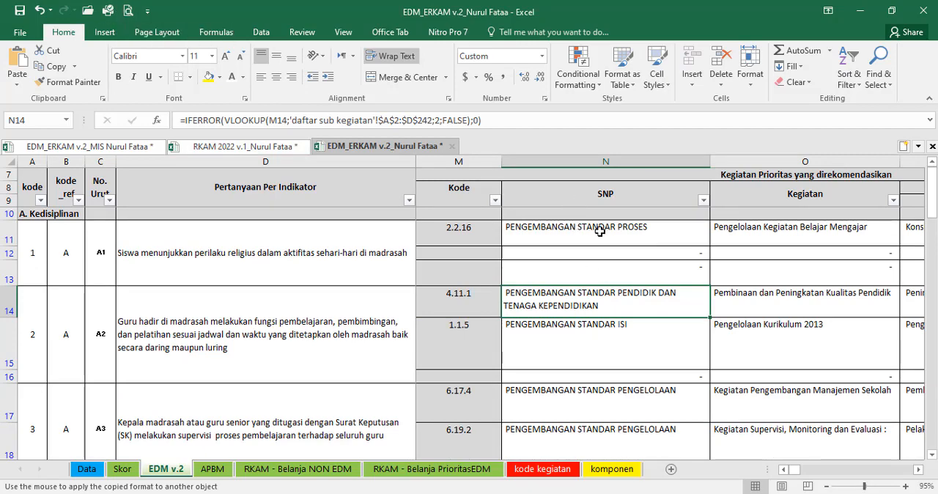
Step: Check the EDM v.2 print preview again to see whether the recommended priority activity columns are included
click(128, 10)
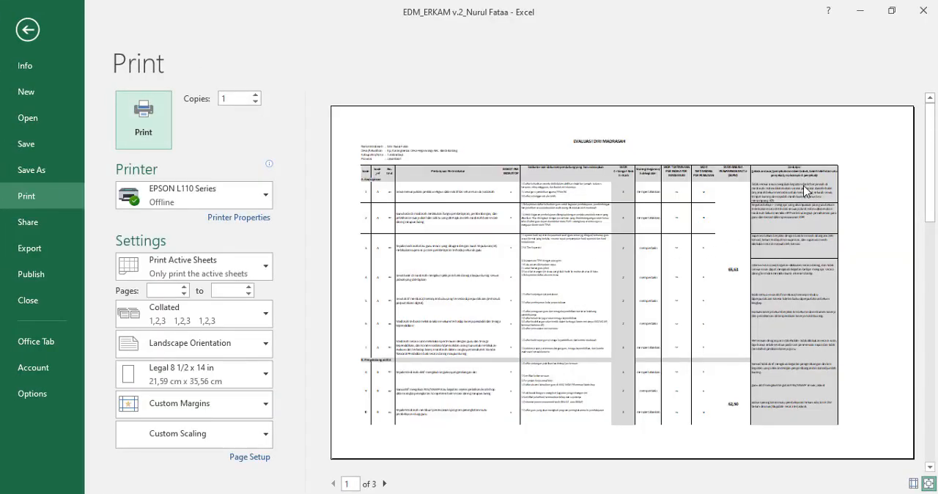
scroll(770, 295, down, 2)
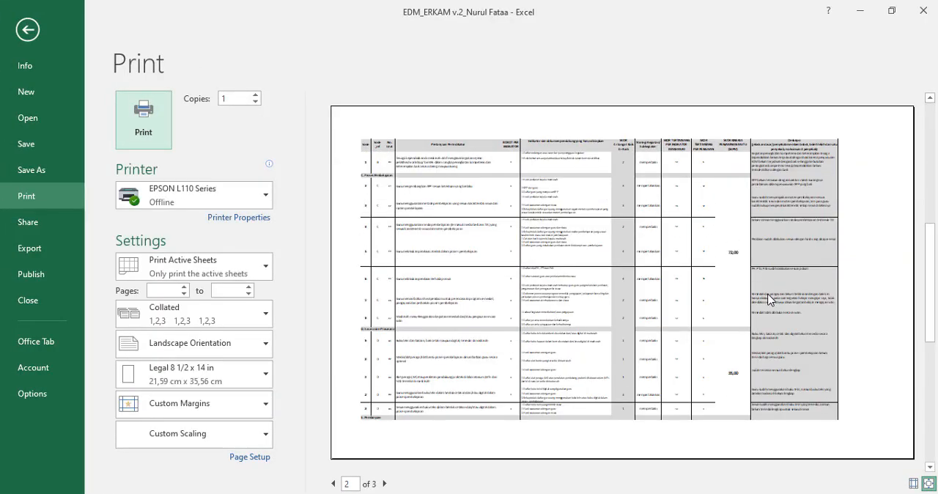
scroll(770, 297, down, 2)
click(30, 31)
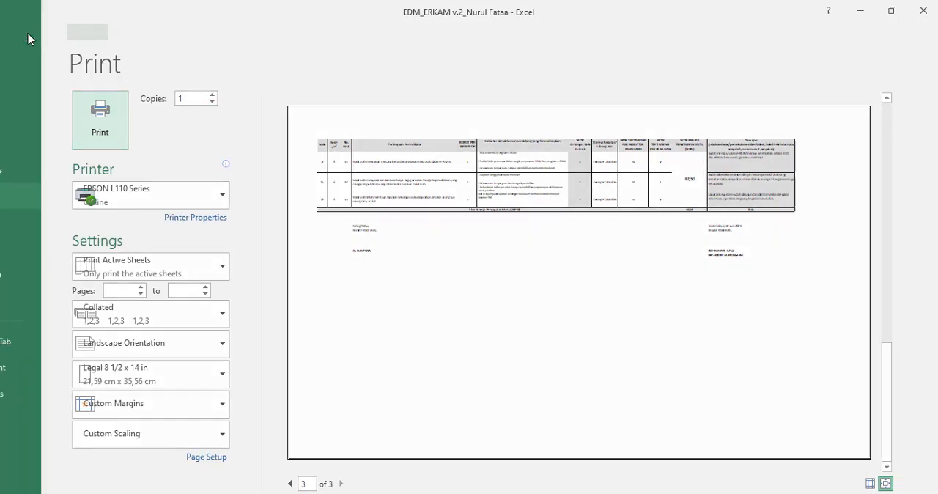
Step: Compare the APBM sheet, including its Dianggarkan and Belum Dianggarkan table, with its print preview
click(212, 470)
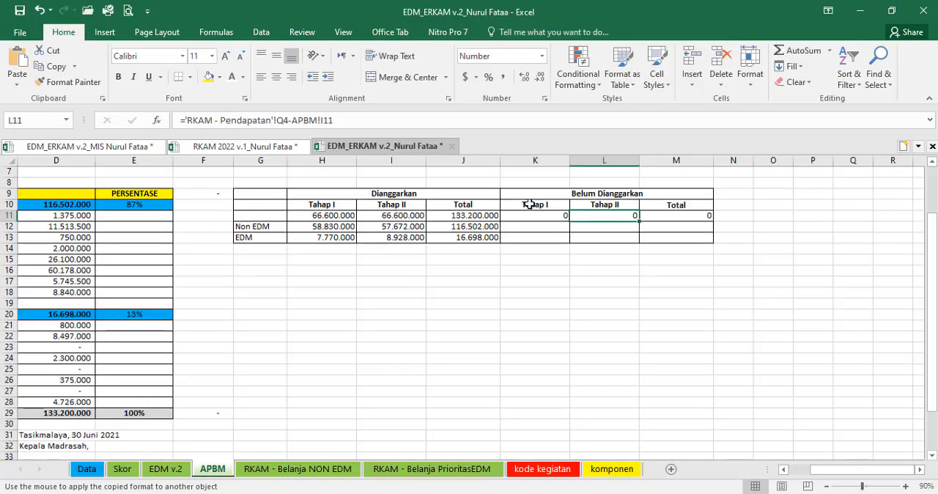
mouse_move(262, 182)
mouse_down()
mouse_move(626, 237)
mouse_move(708, 239)
mouse_up()
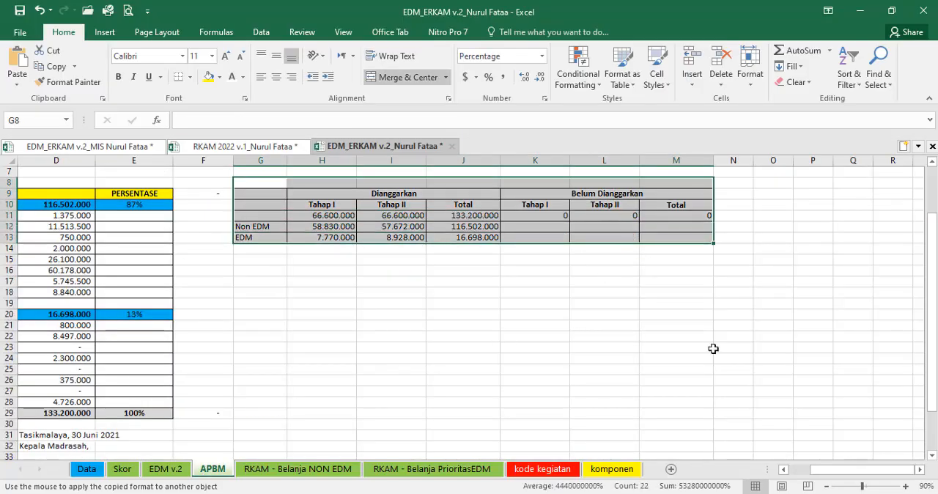
drag(813, 470, 788, 473)
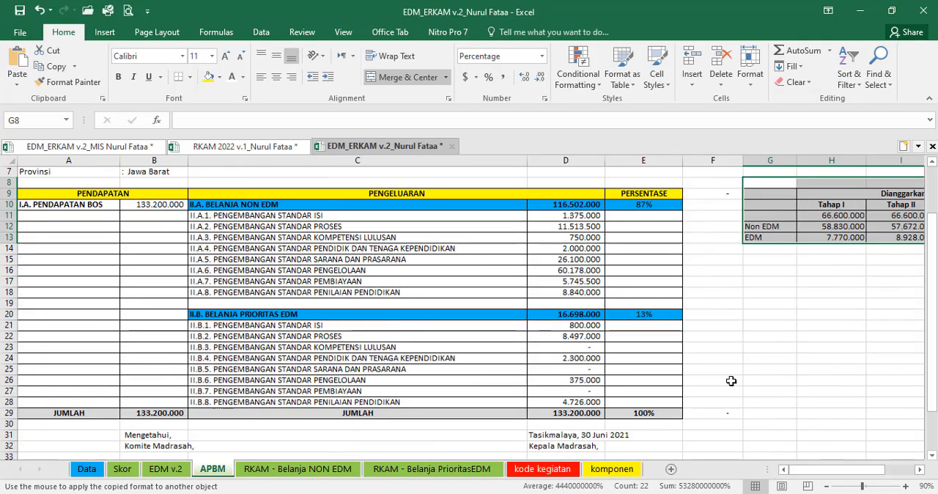
click(737, 350)
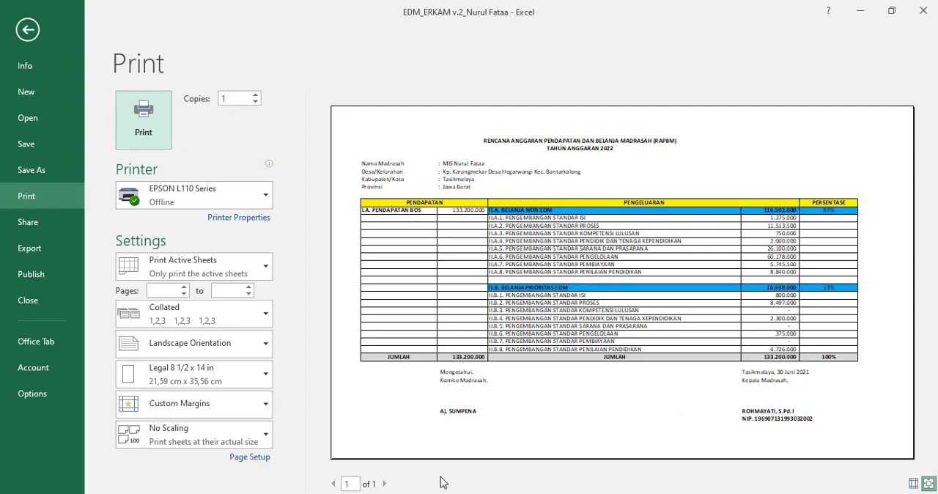
click(28, 29)
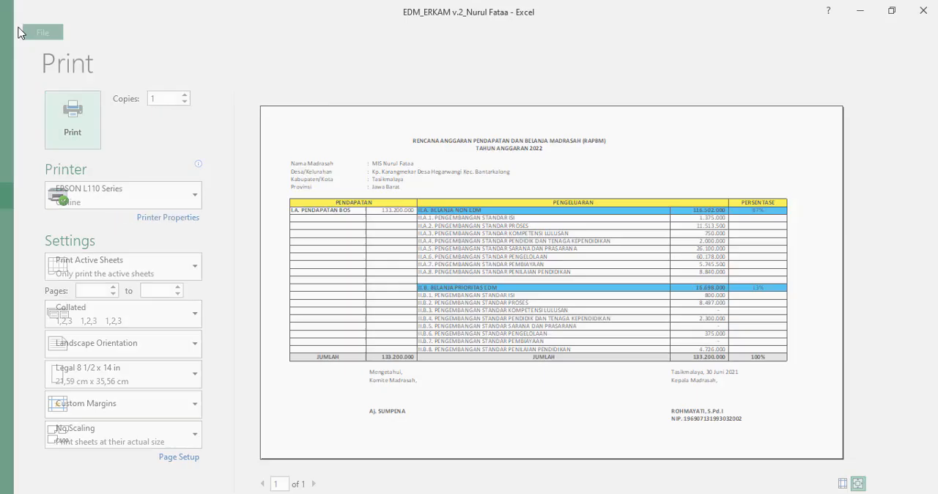
Step: Review the Dianggarkan and Belum Dianggarkan table beside the APBM expenditures and look over both RKAM - Belanja sheets
mouse_move(748, 195)
mouse_down()
mouse_move(828, 239)
mouse_move(913, 238)
mouse_move(698, 239)
mouse_up()
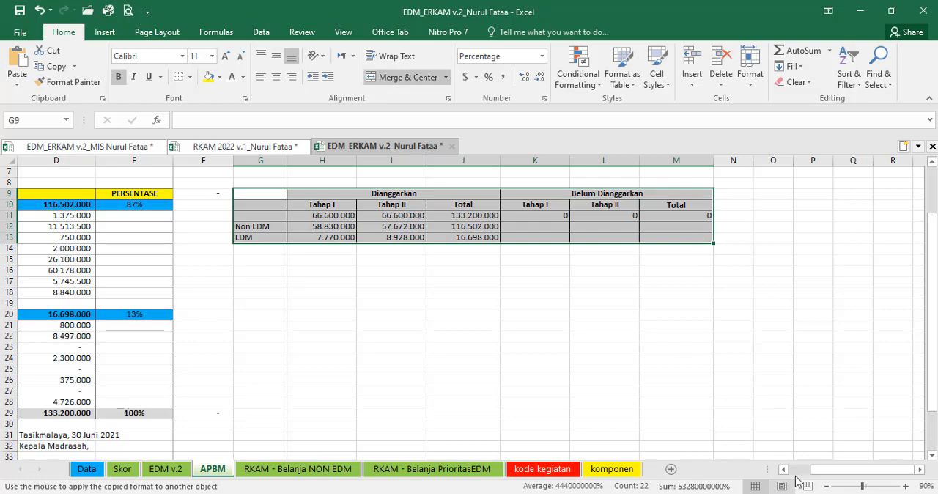
drag(822, 476, 800, 475)
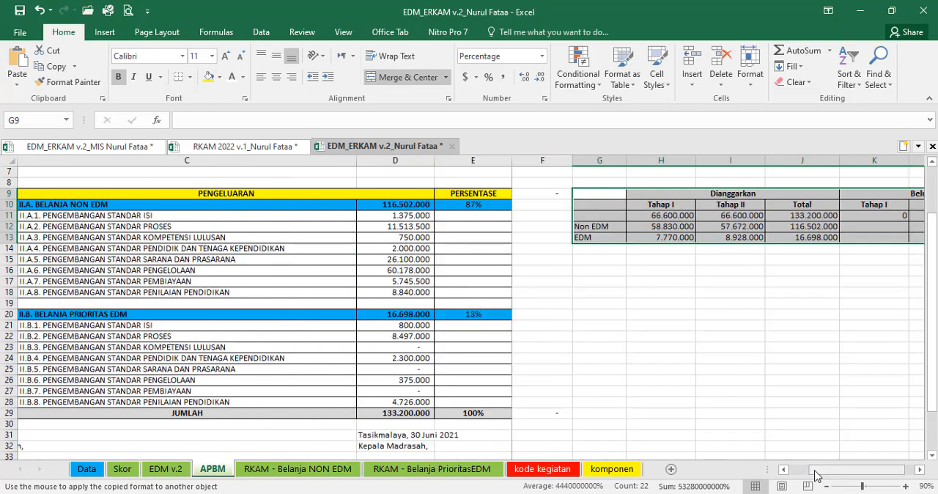
click(872, 205)
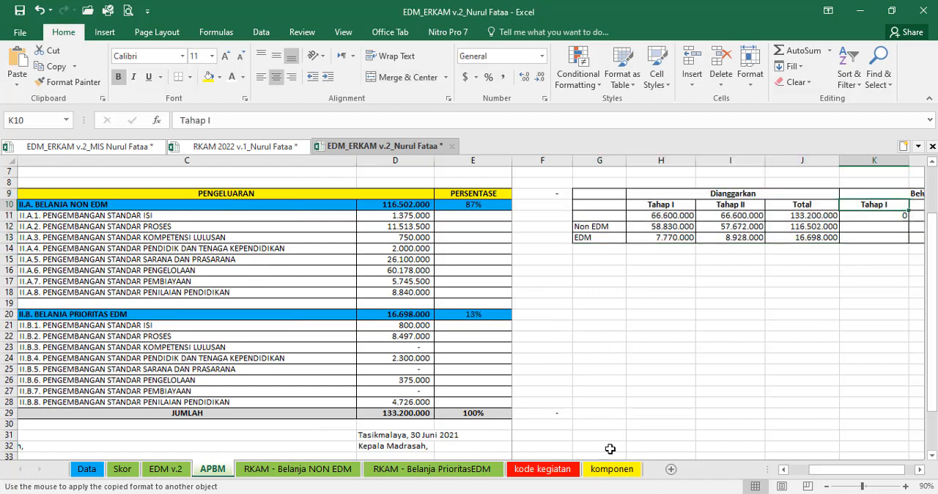
click(293, 469)
click(432, 470)
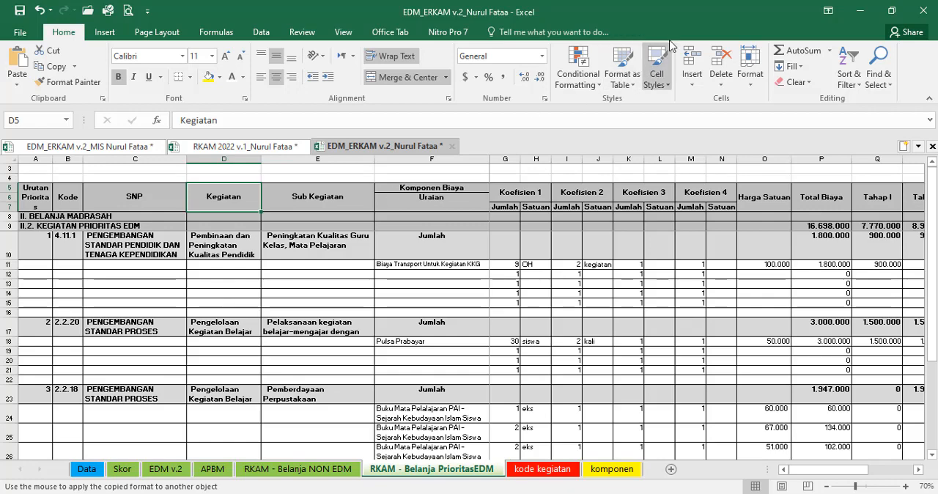
Step: Close all open workbooks without saving their changes
click(930, 11)
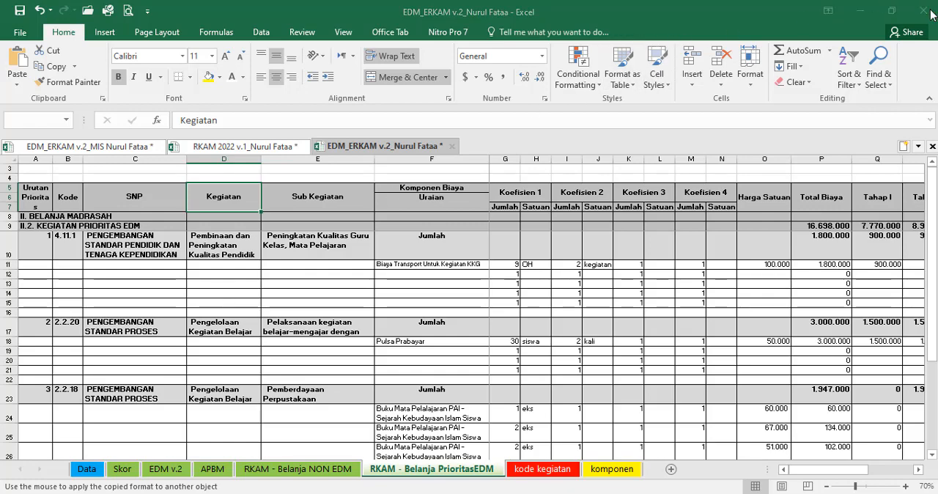
click(484, 273)
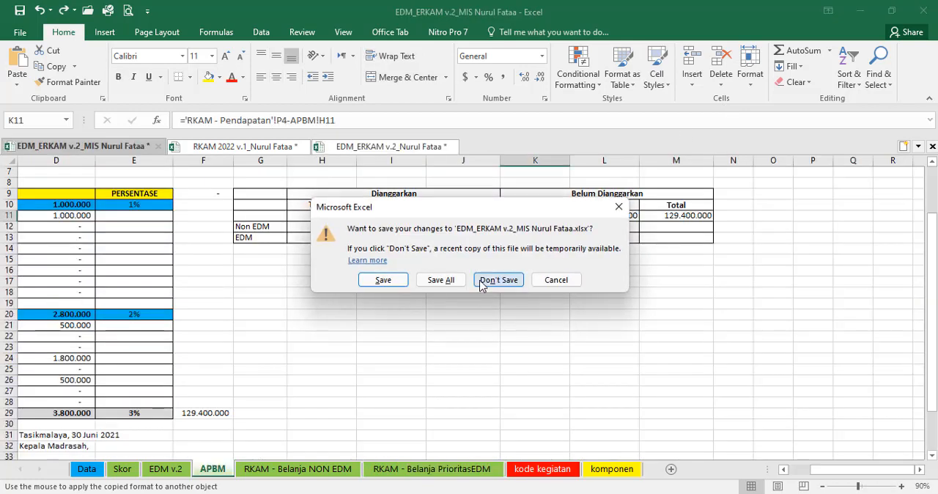
click(490, 281)
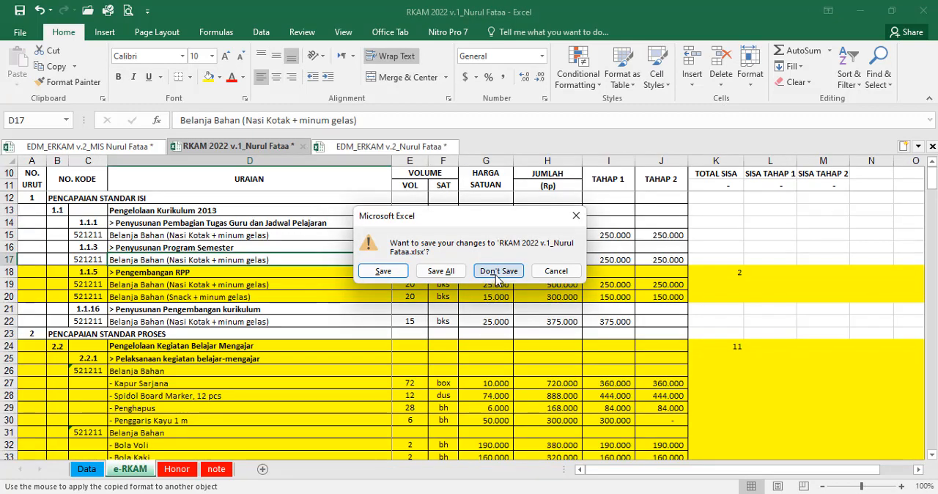
click(496, 273)
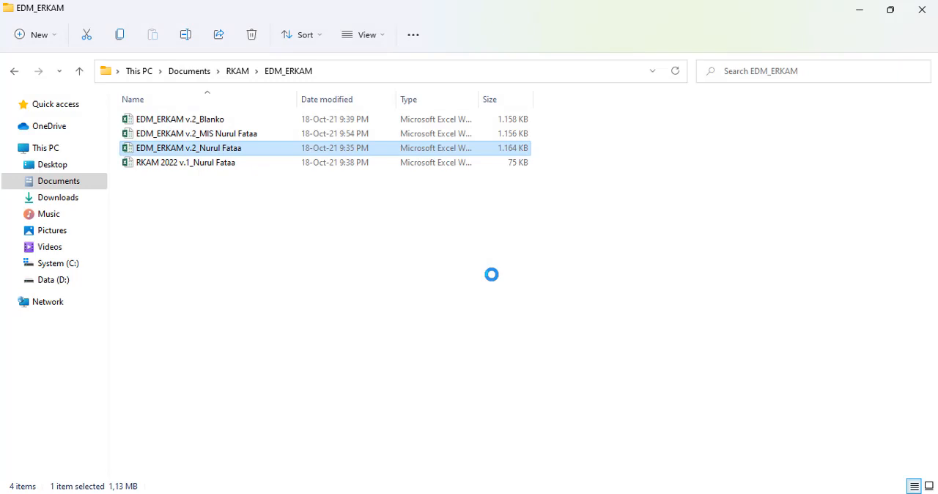